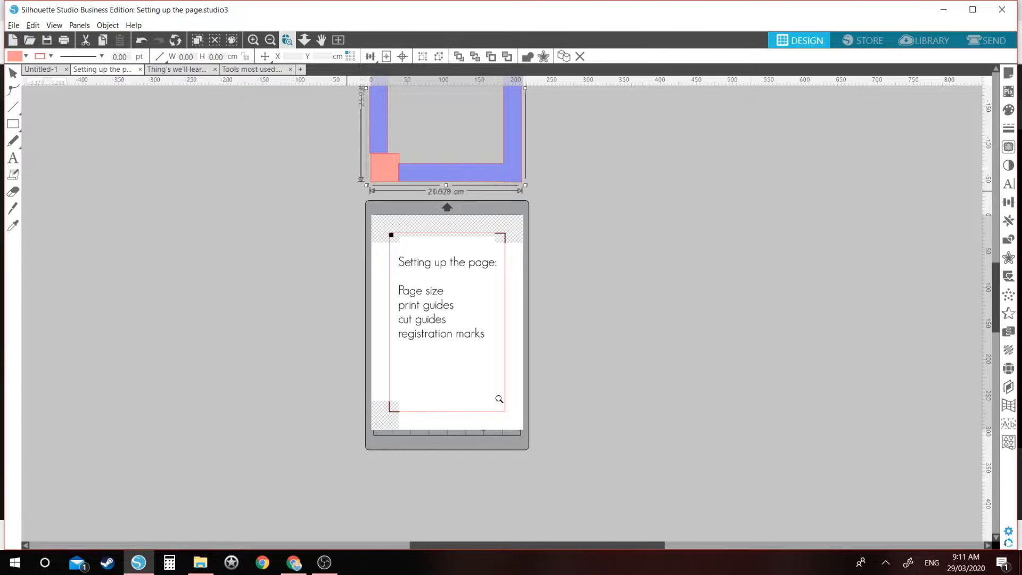
Try the Letter page size in the page setup and return the page to A4 (210.0 x 297.0 mm)
drag(499, 399, 533, 427)
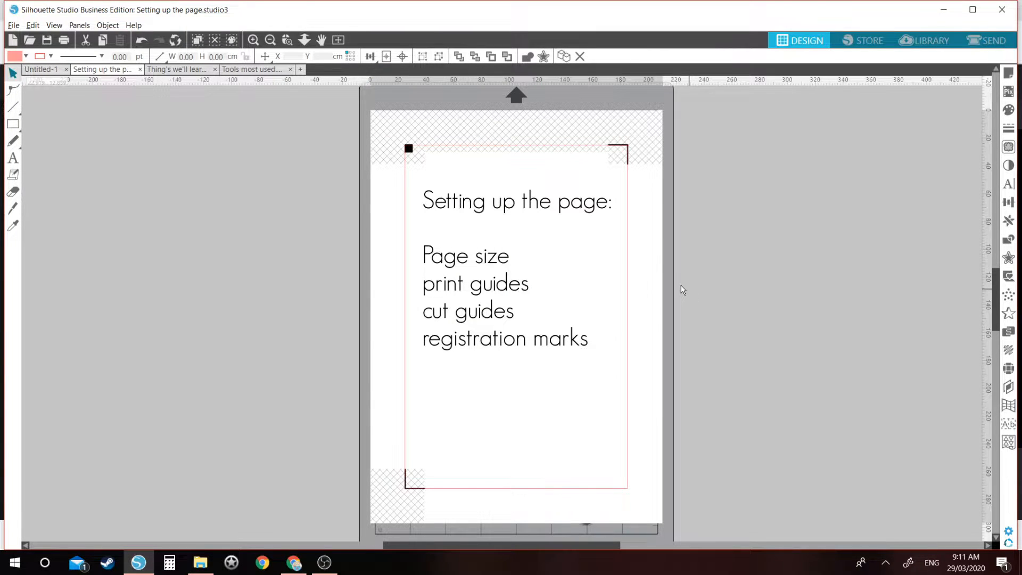
click(1009, 73)
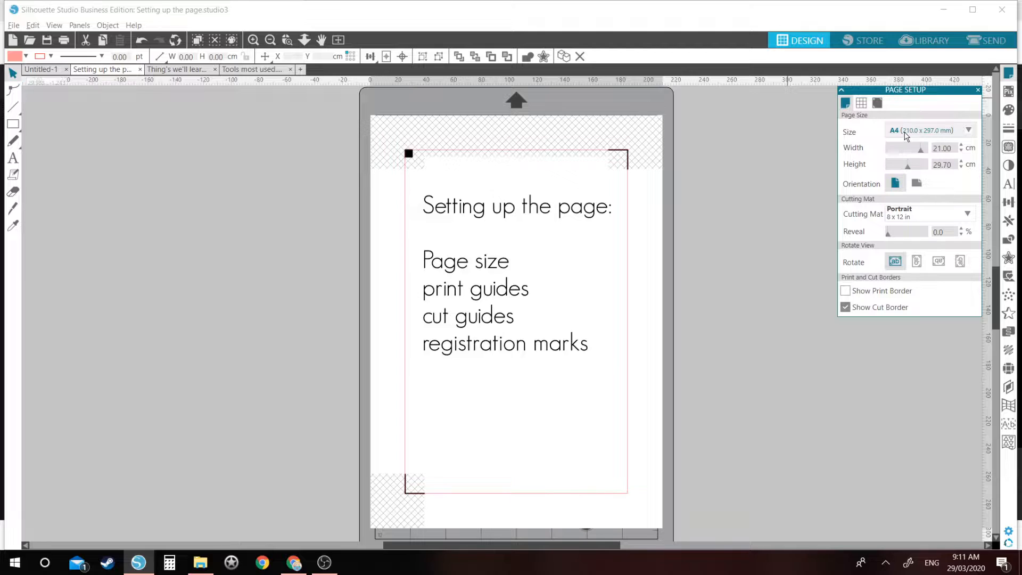
click(906, 136)
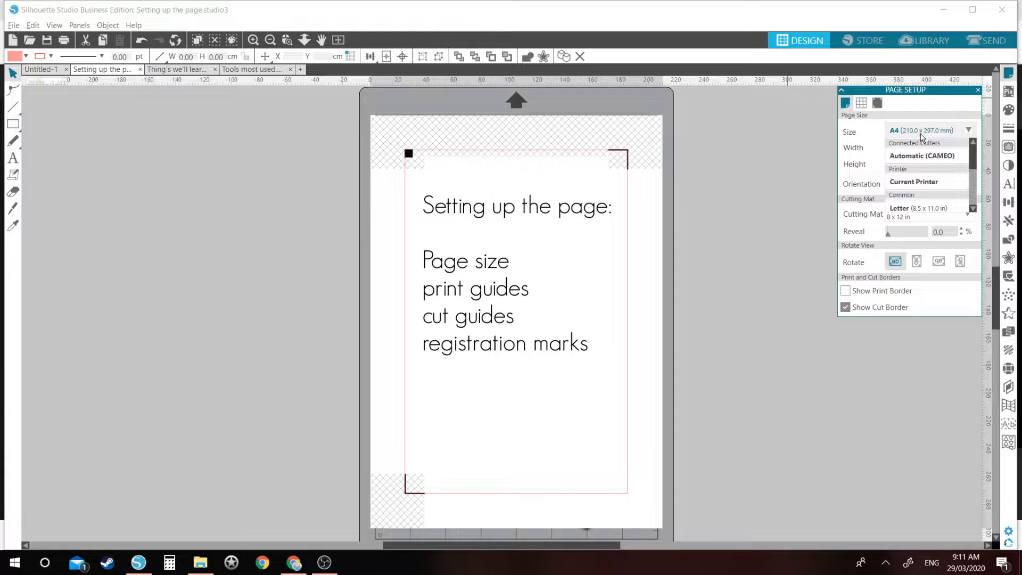
click(923, 211)
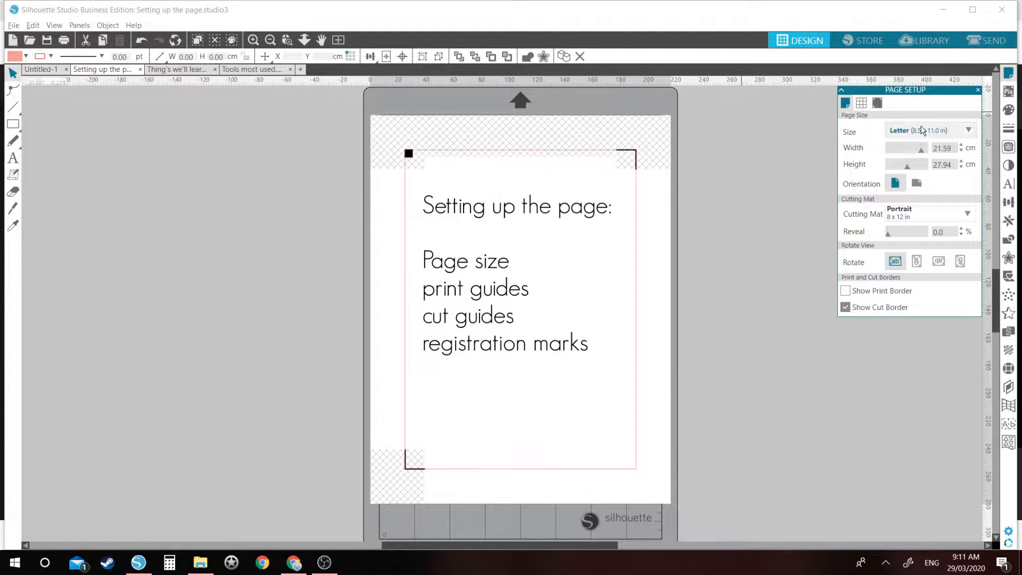
click(922, 129)
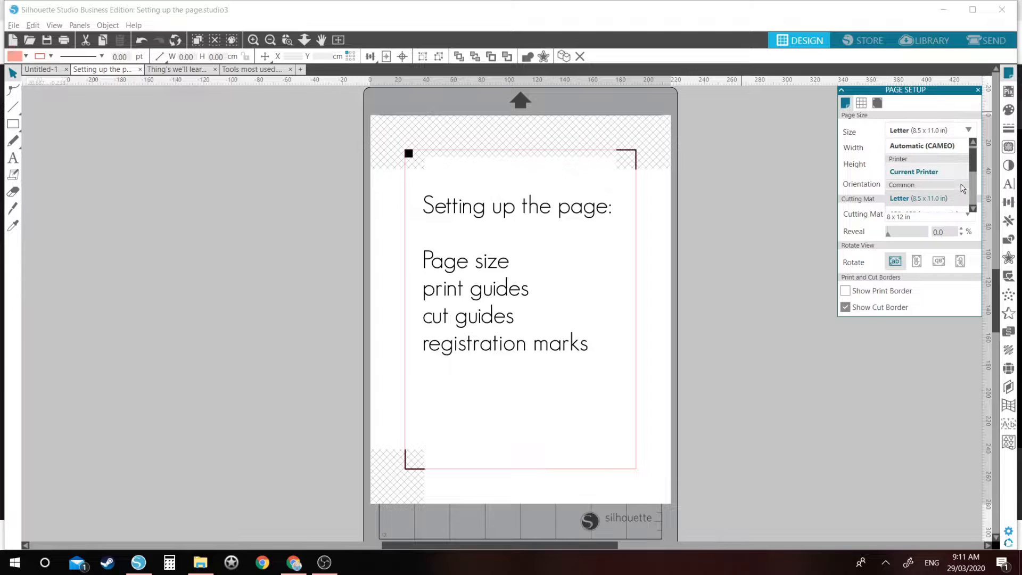
drag(979, 161, 976, 176)
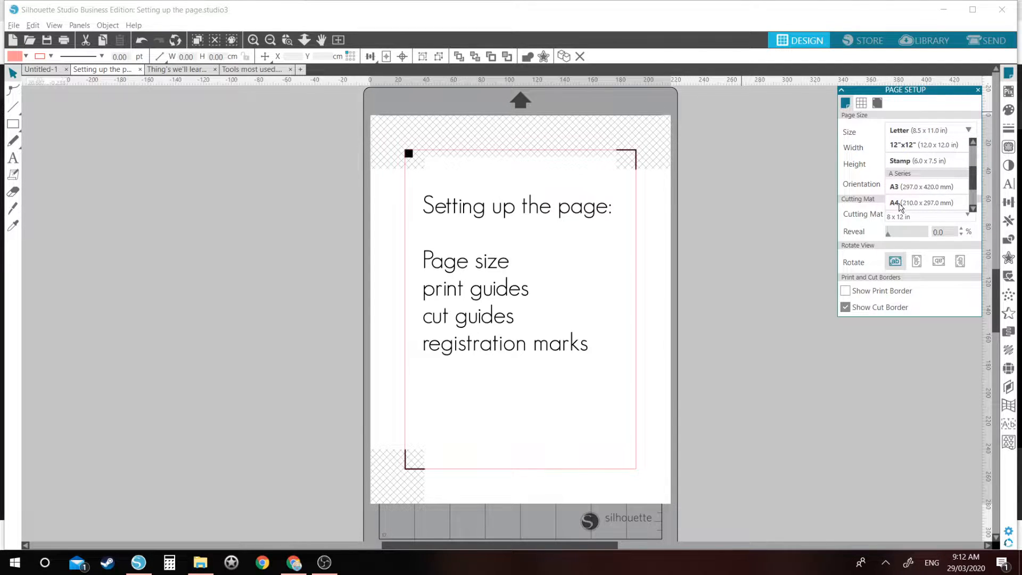
click(900, 205)
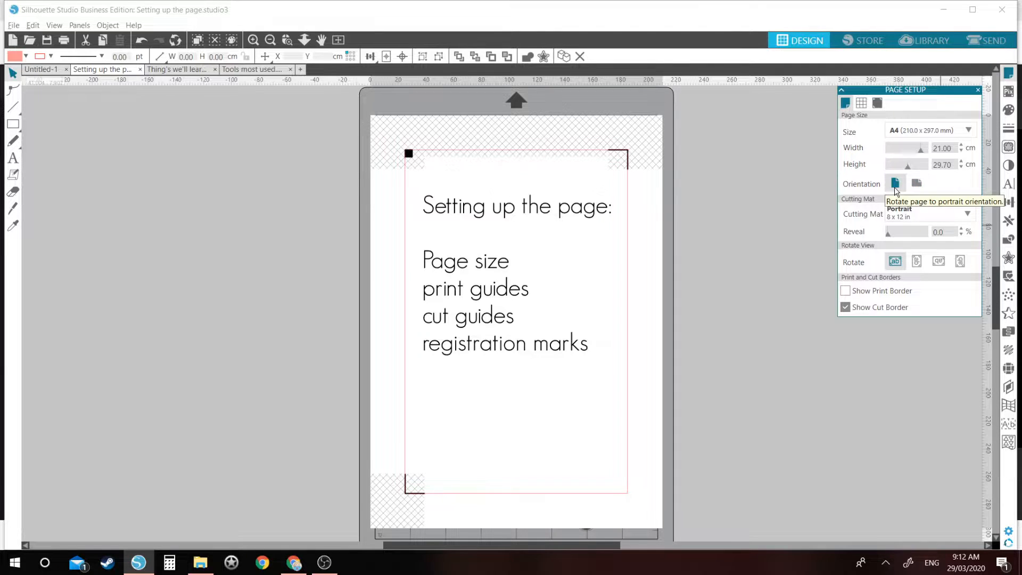
Try the CAMEO 12 x 12 in cutting mat and switch back to the Portrait 8 x 12 in mat
click(901, 215)
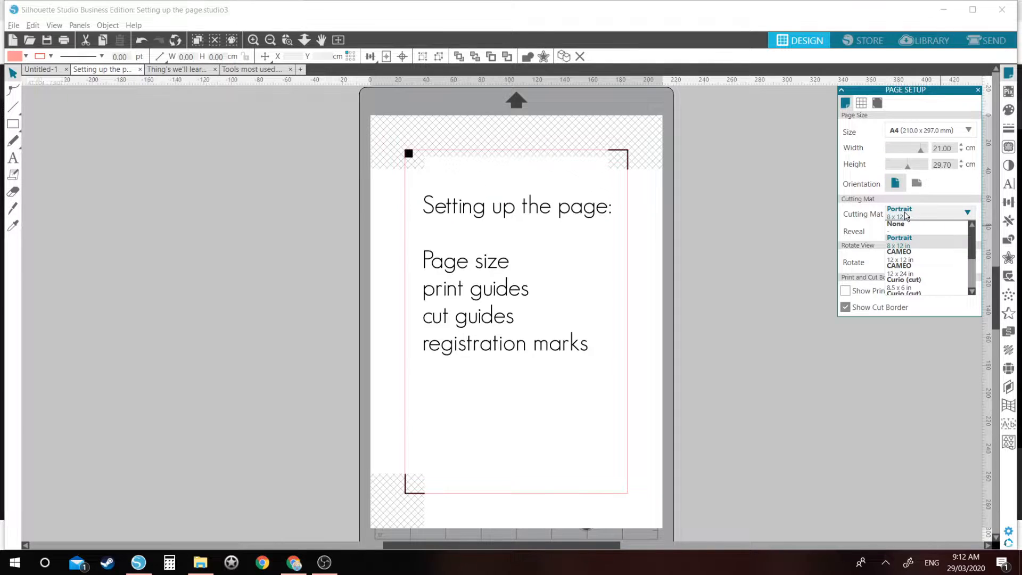
click(911, 261)
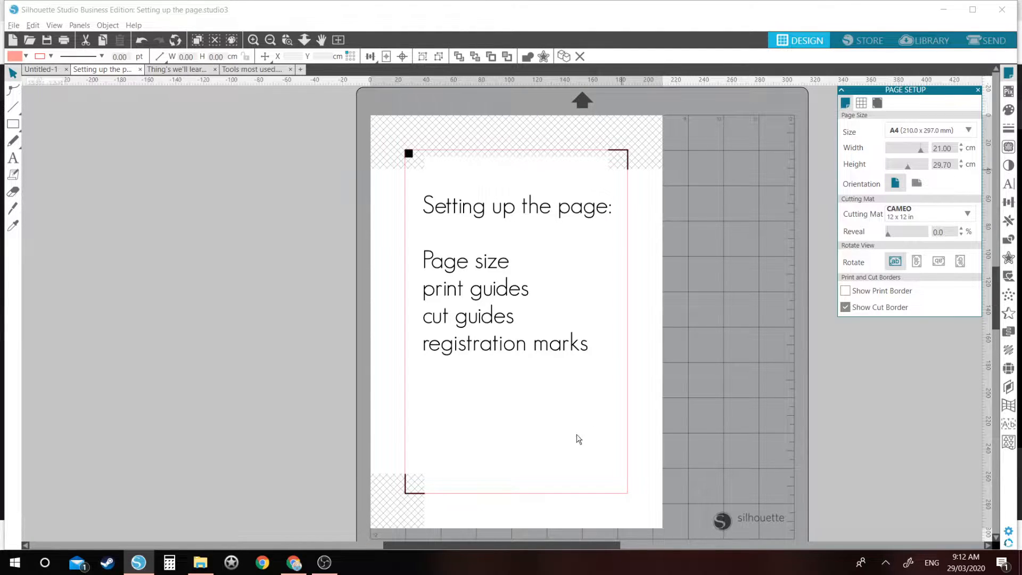
click(967, 212)
click(925, 254)
click(926, 219)
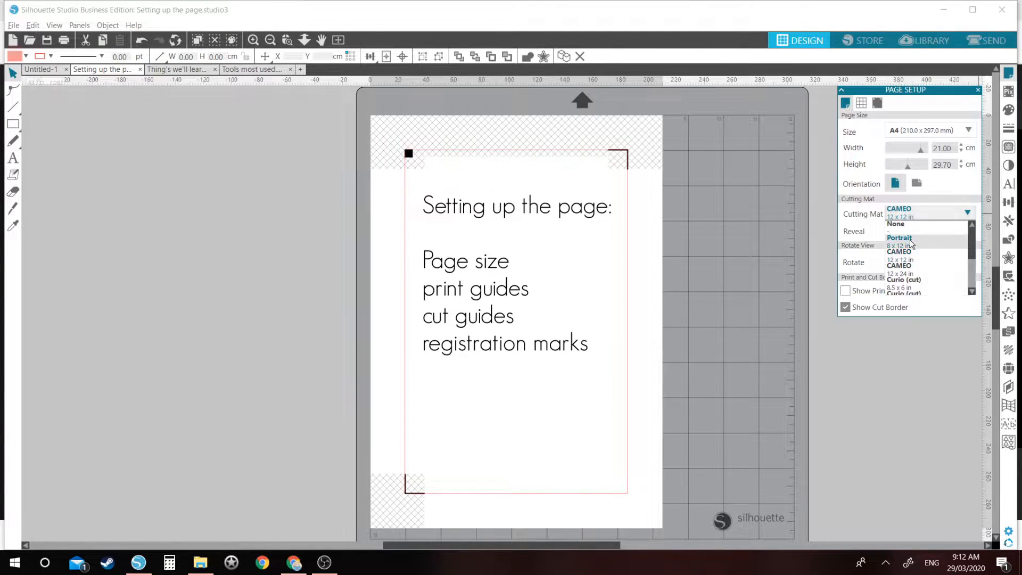
click(912, 244)
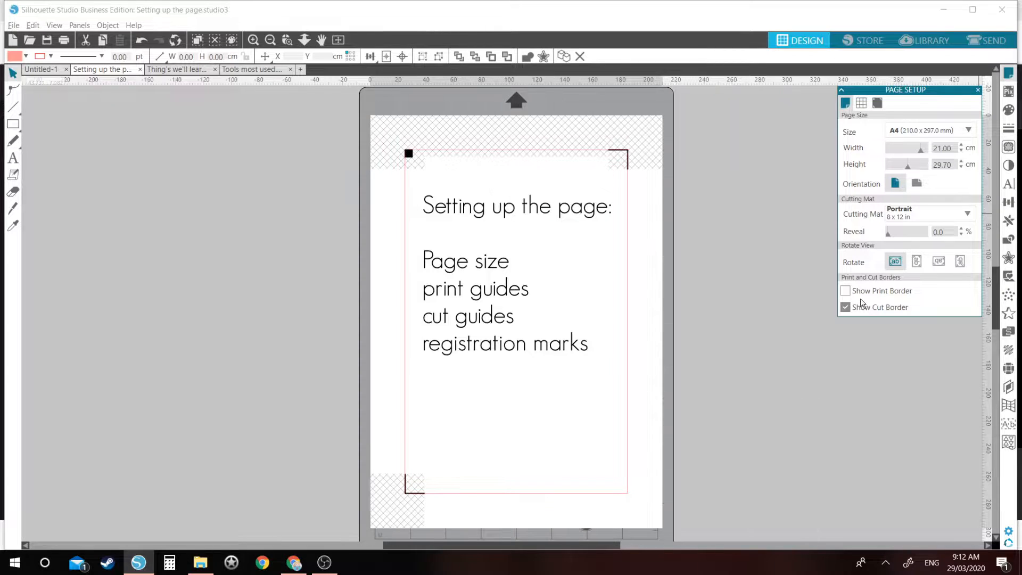
Try the Type 2 registration mark style and switch the marks back to Type 1
click(877, 104)
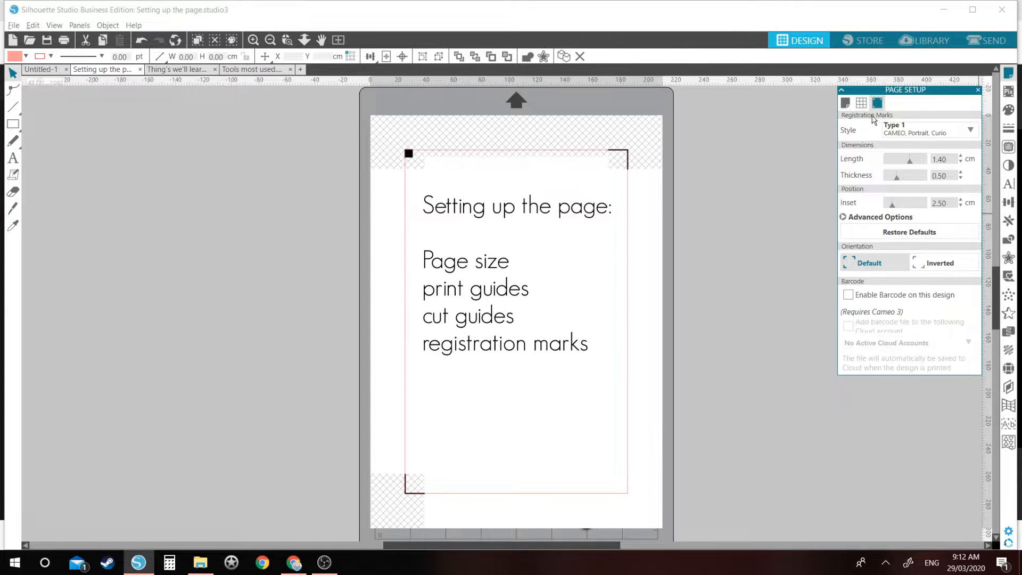
click(909, 131)
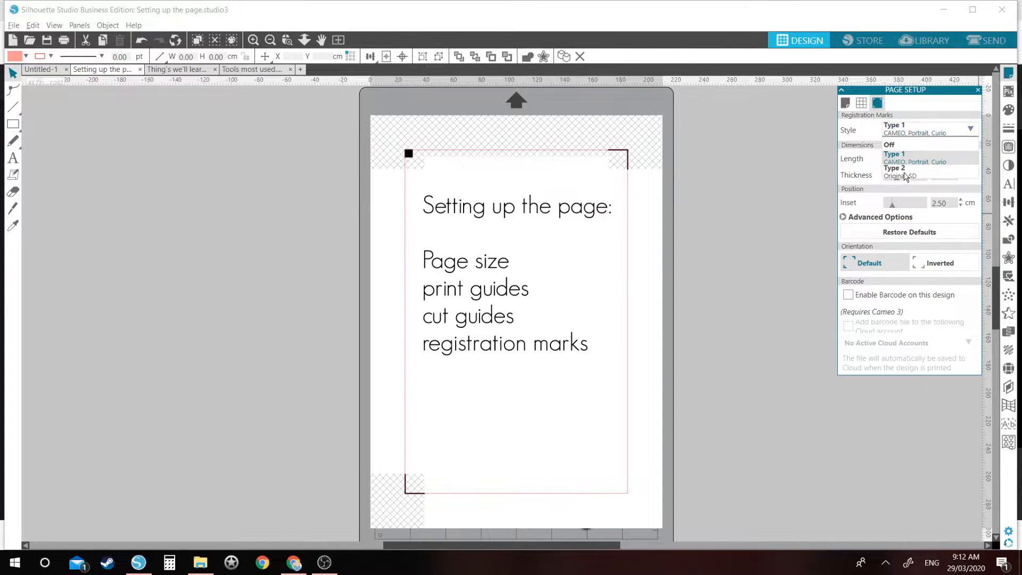
click(903, 177)
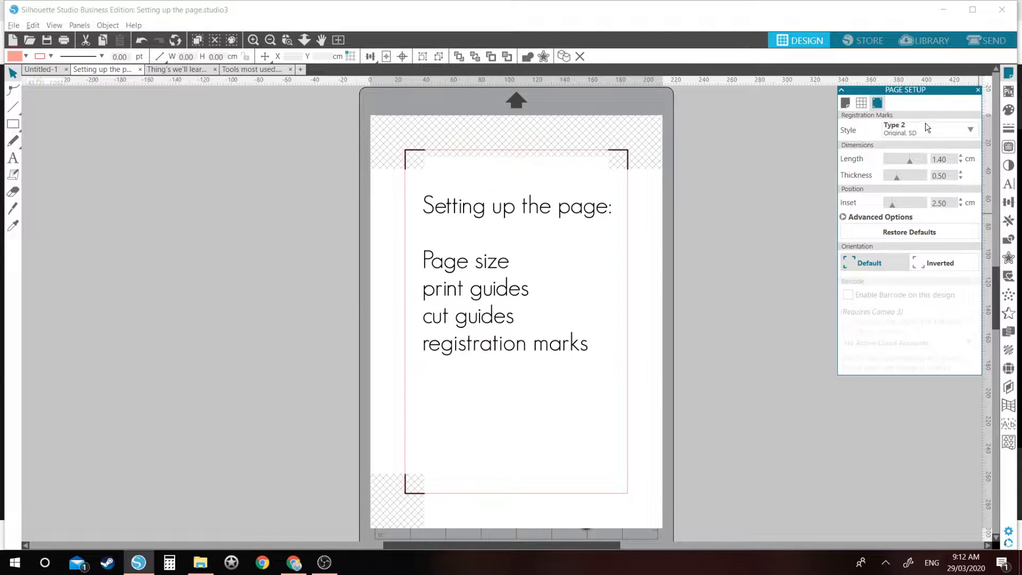
click(906, 136)
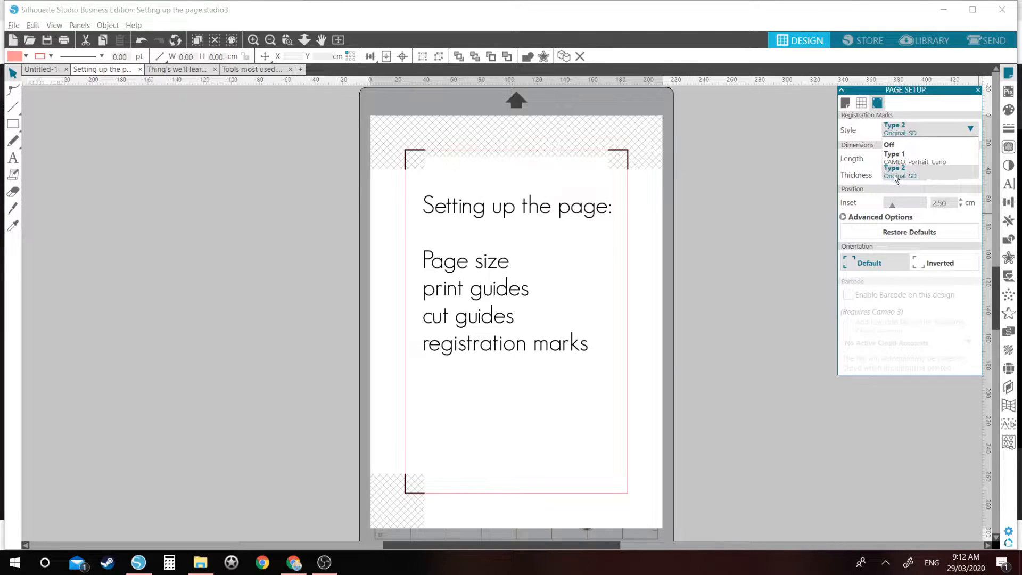
click(932, 163)
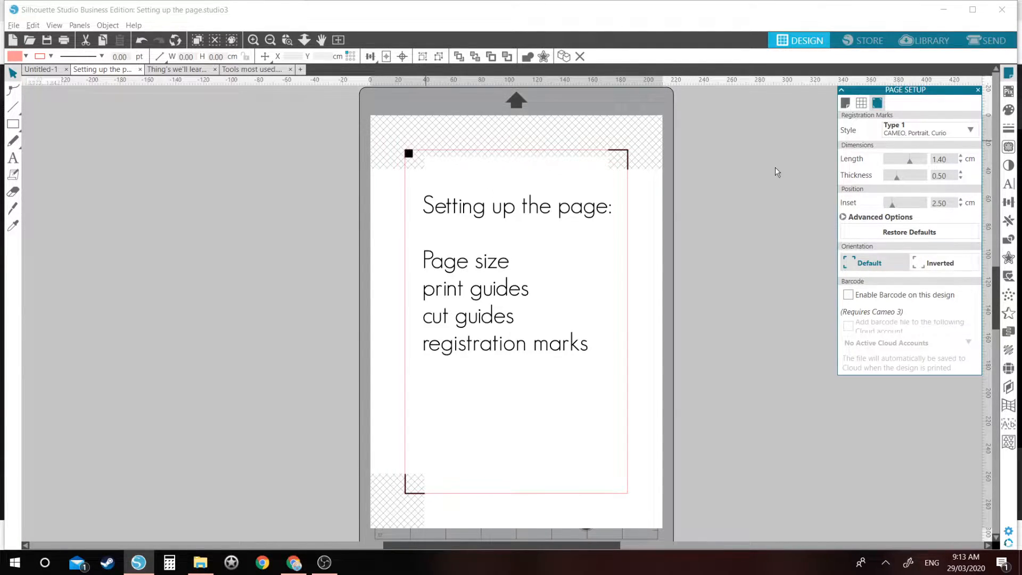
Show the print border on the page, toggling the cut border off and back on
click(846, 105)
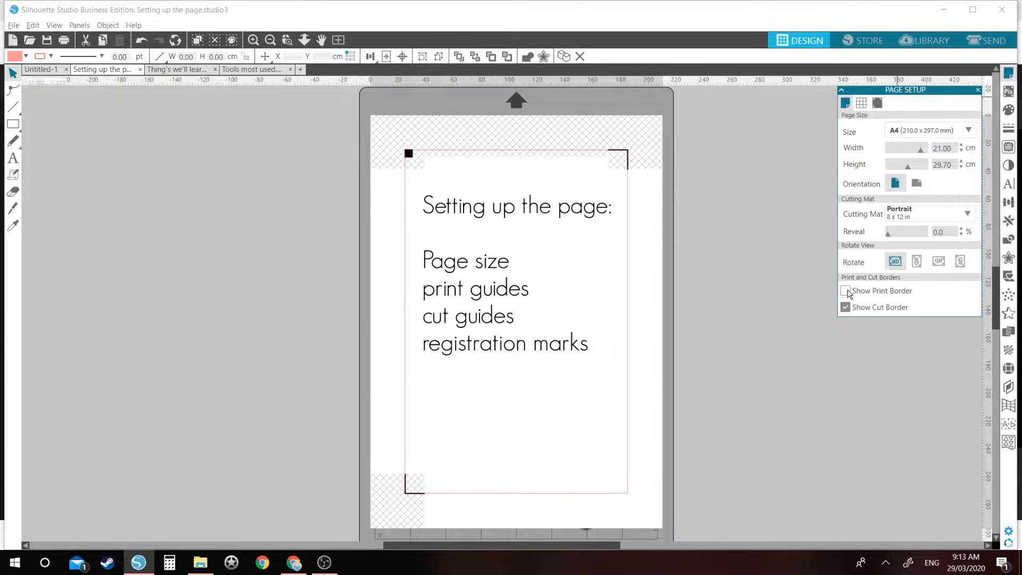
click(846, 291)
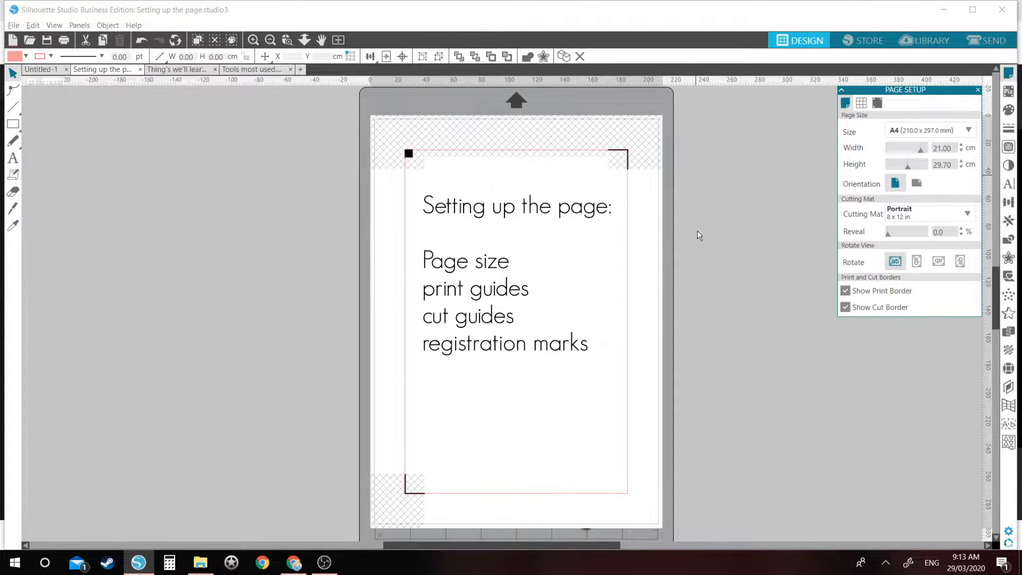
click(850, 292)
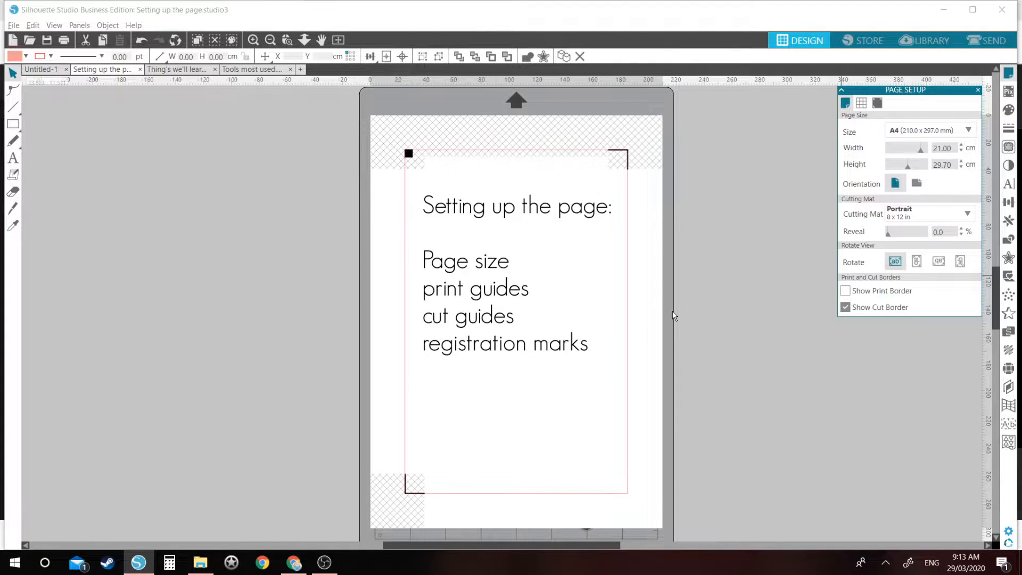
click(848, 292)
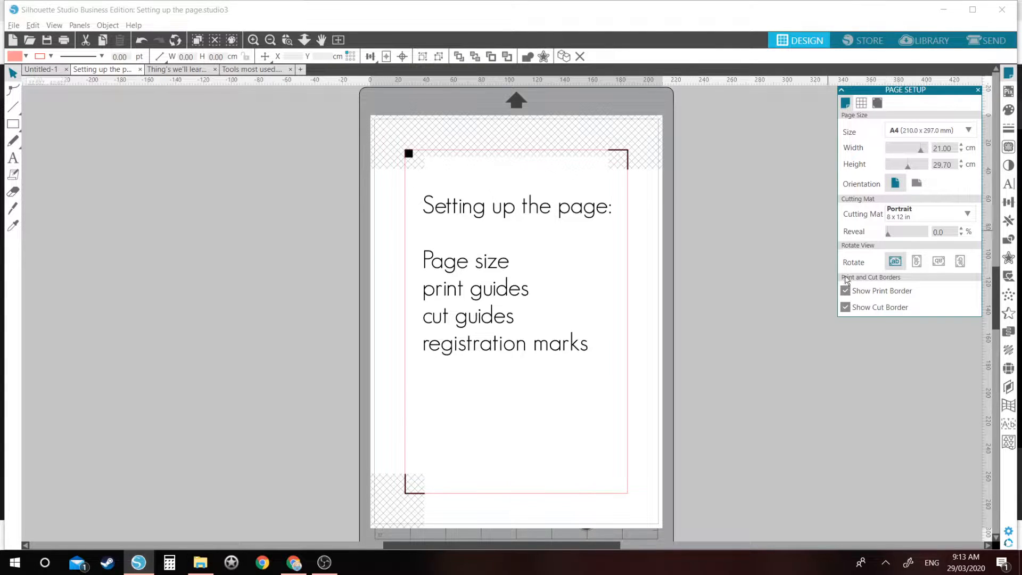
click(846, 307)
click(845, 308)
click(845, 307)
click(845, 307)
Move the red overlay onto the page so it covers the hatched registration mark areas, at X 0.00 and Y 0.00 cm
scroll(420, 155, down, 1)
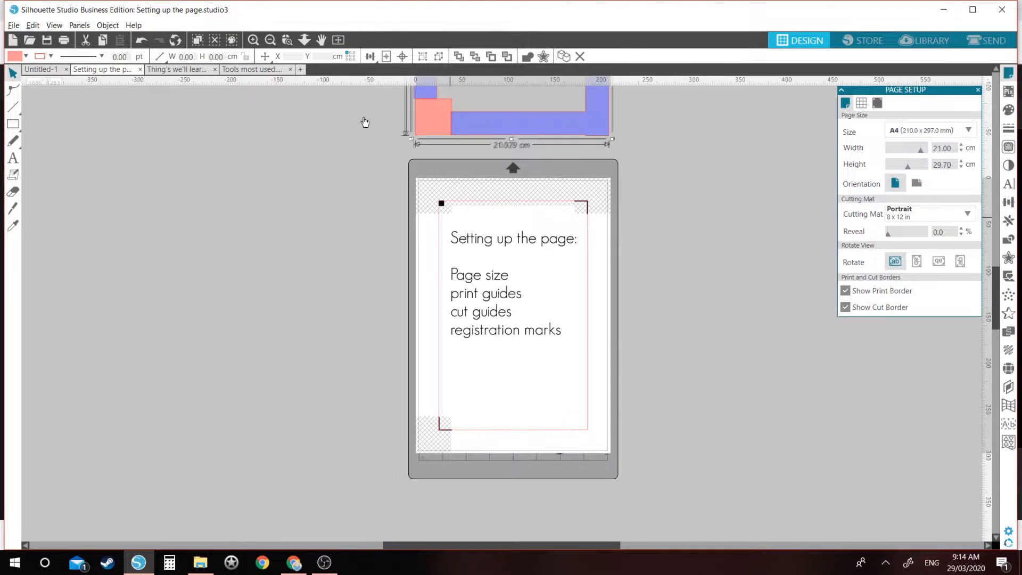
mouse_move(432, 123)
mouse_down()
mouse_move(420, 329)
mouse_move(338, 449)
mouse_move(373, 459)
mouse_move(441, 453)
mouse_move(435, 443)
mouse_up()
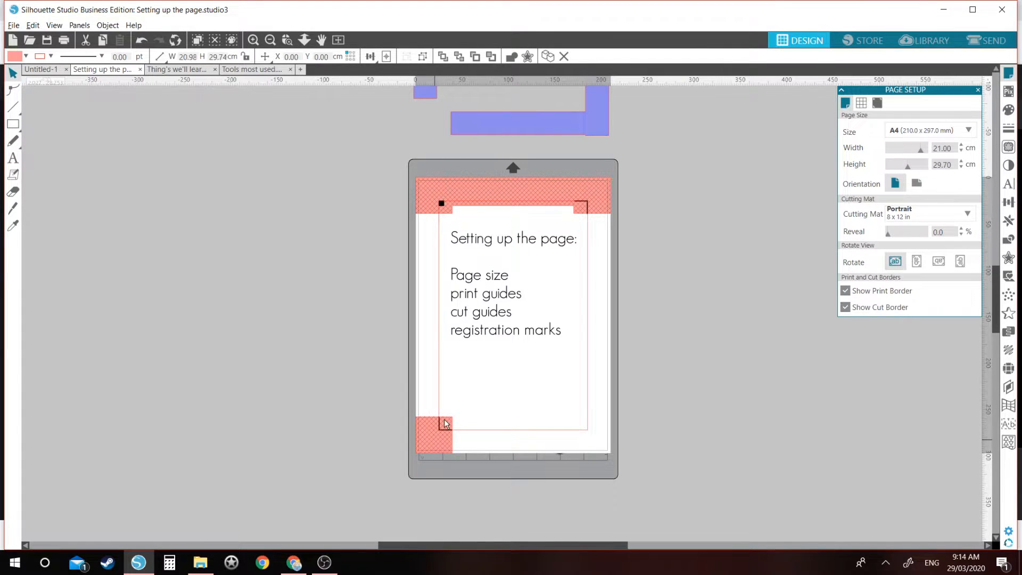
click(429, 351)
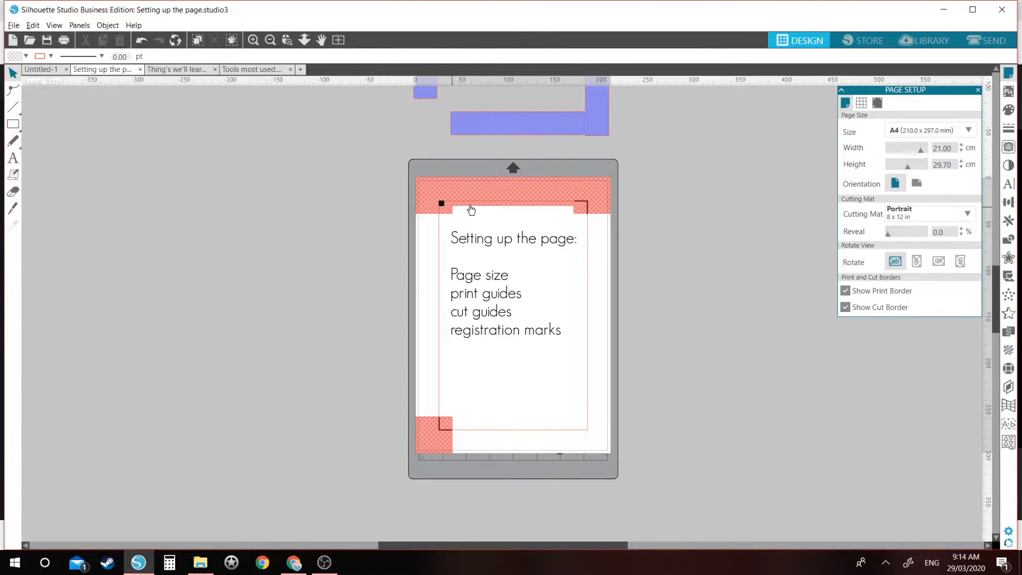
drag(574, 207, 547, 200)
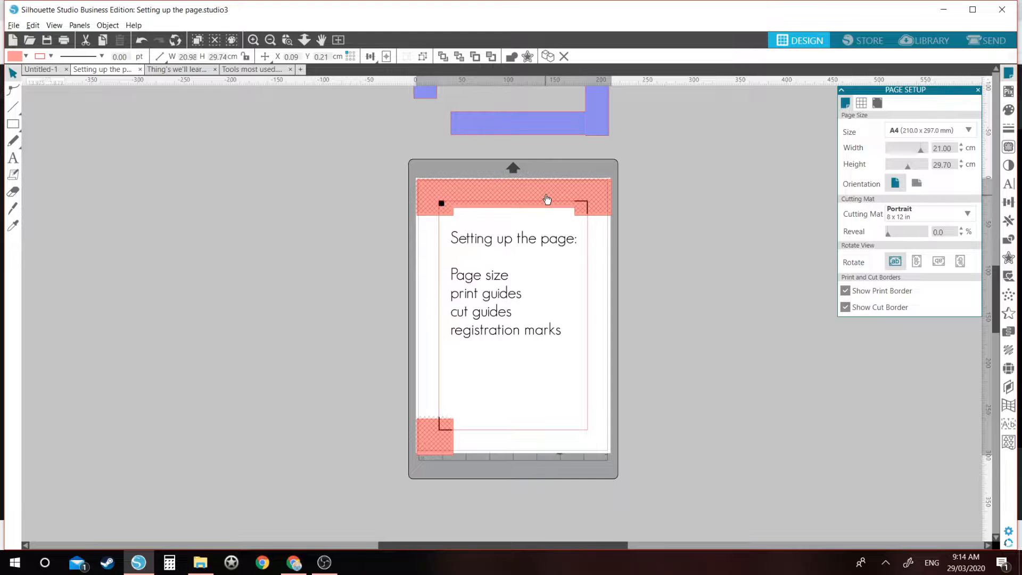
click(547, 200)
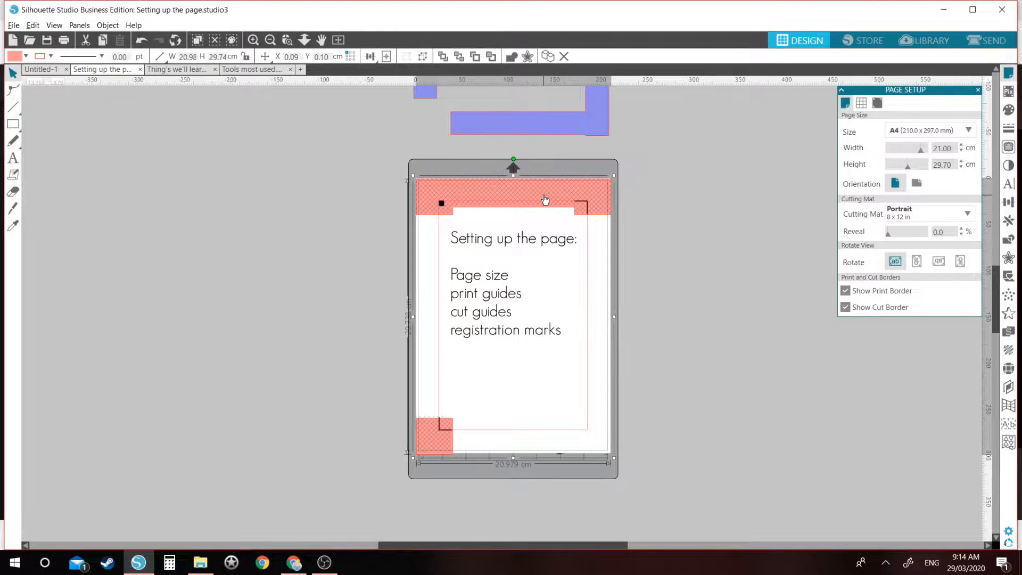
drag(545, 200, 544, 198)
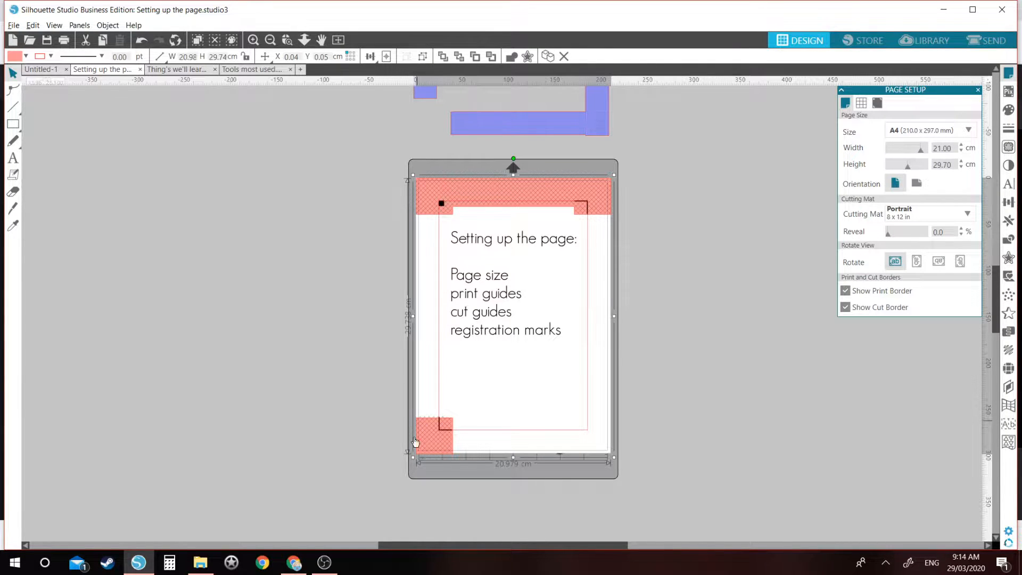
drag(451, 449, 449, 446)
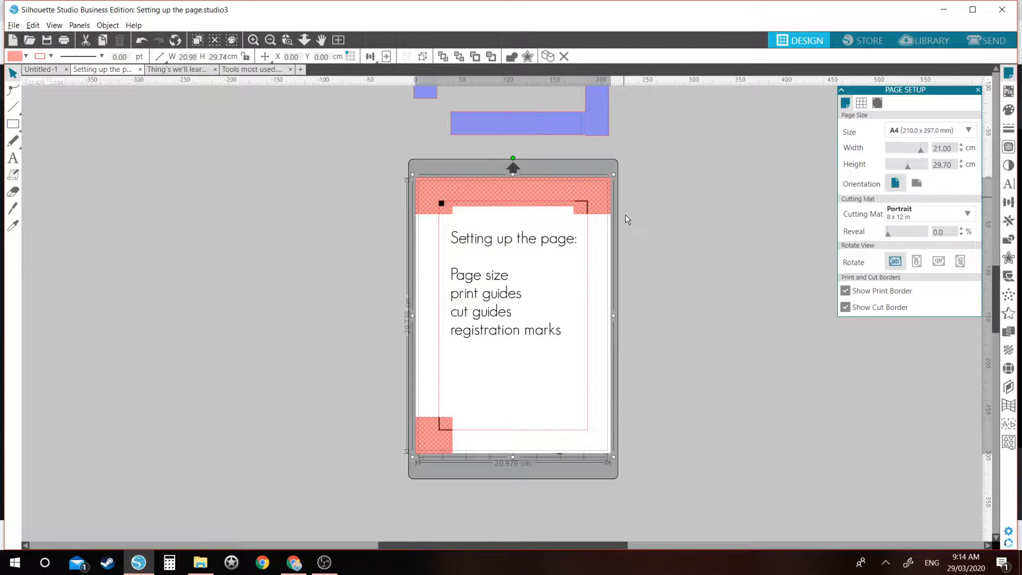
Move the blue overlay onto the page so it fills the margin outside the cut border between the red areas
click(486, 125)
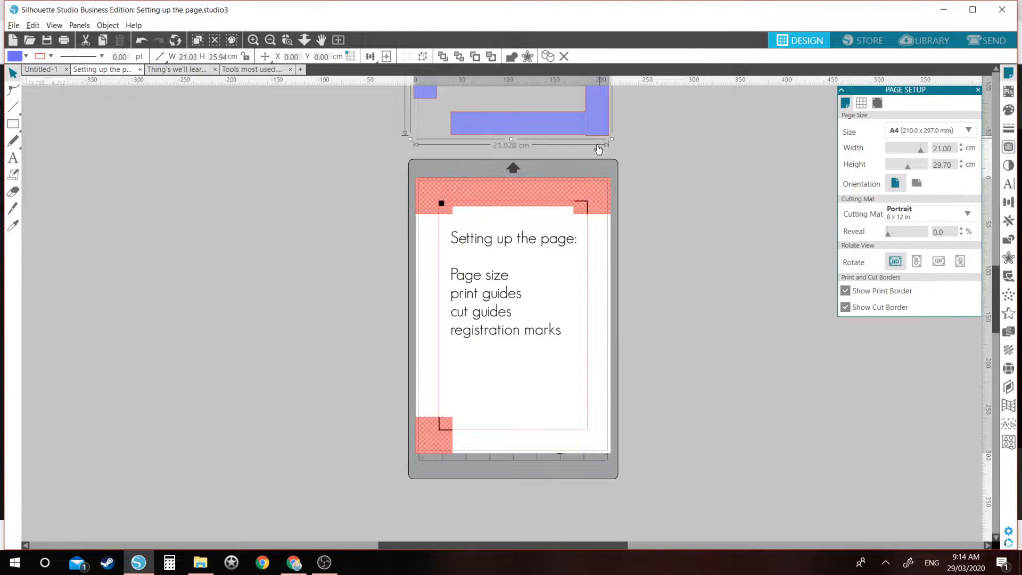
drag(598, 150, 836, 436)
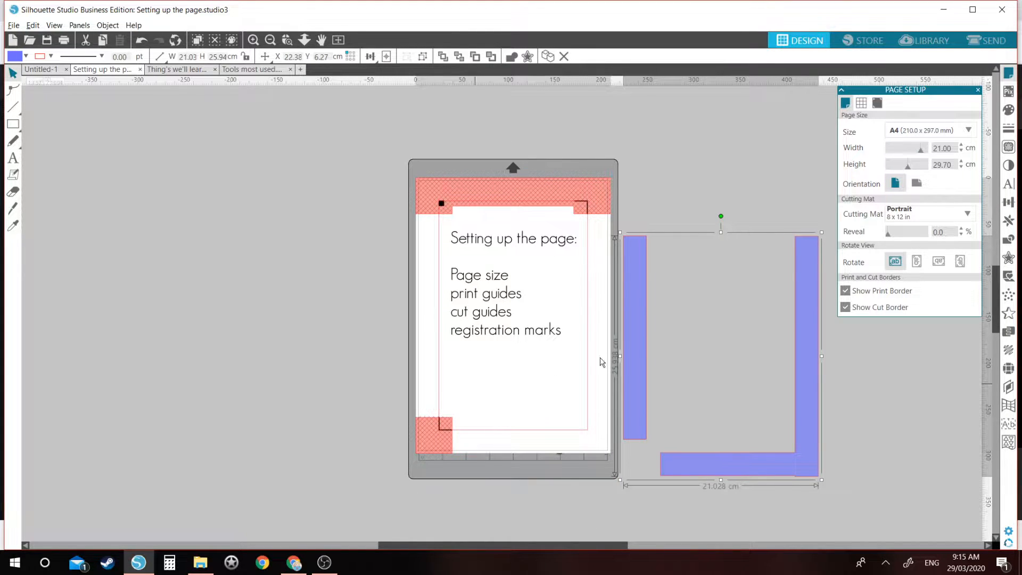
drag(623, 352, 424, 329)
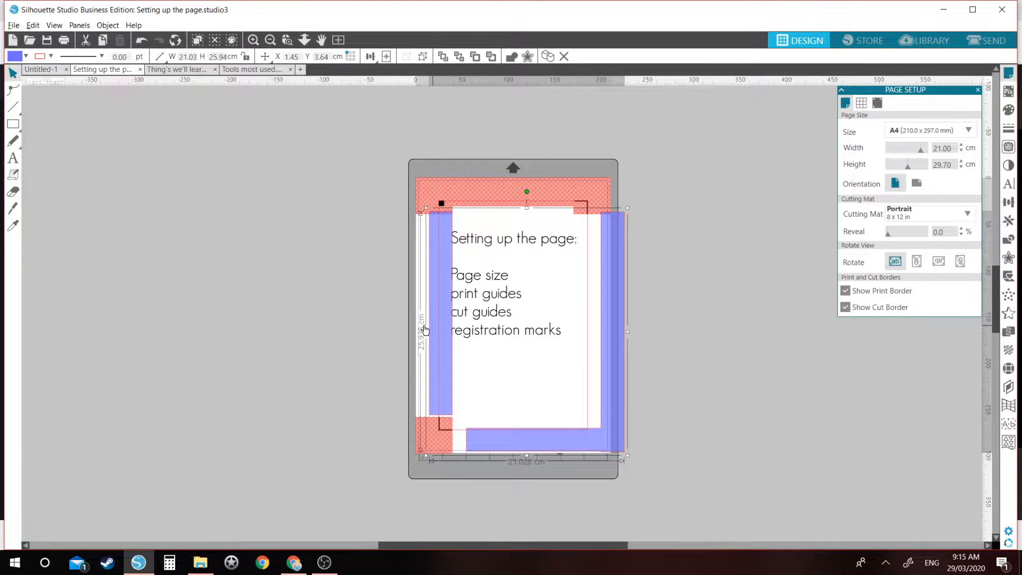
drag(425, 330, 422, 333)
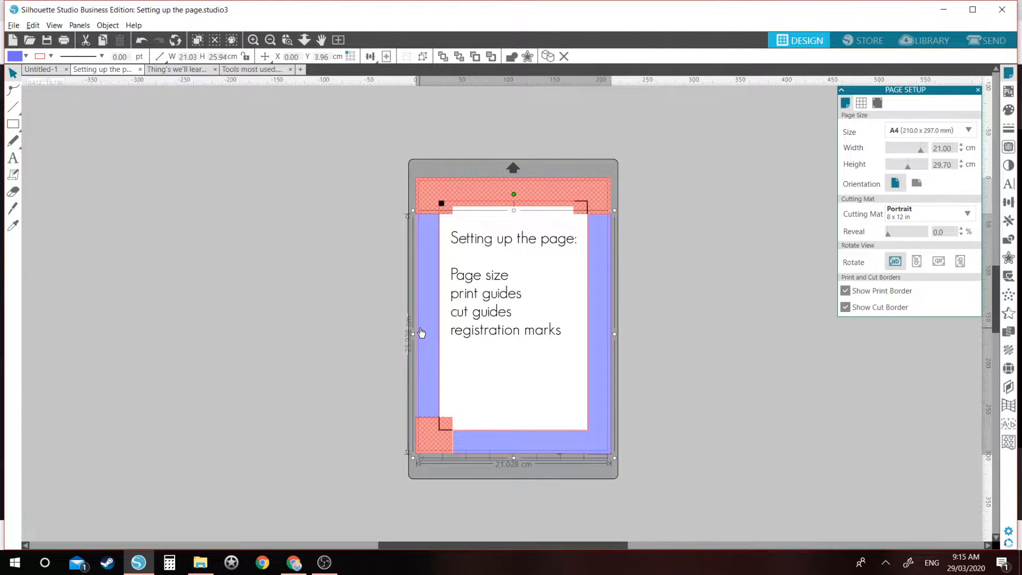
drag(420, 329, 421, 328)
click(579, 215)
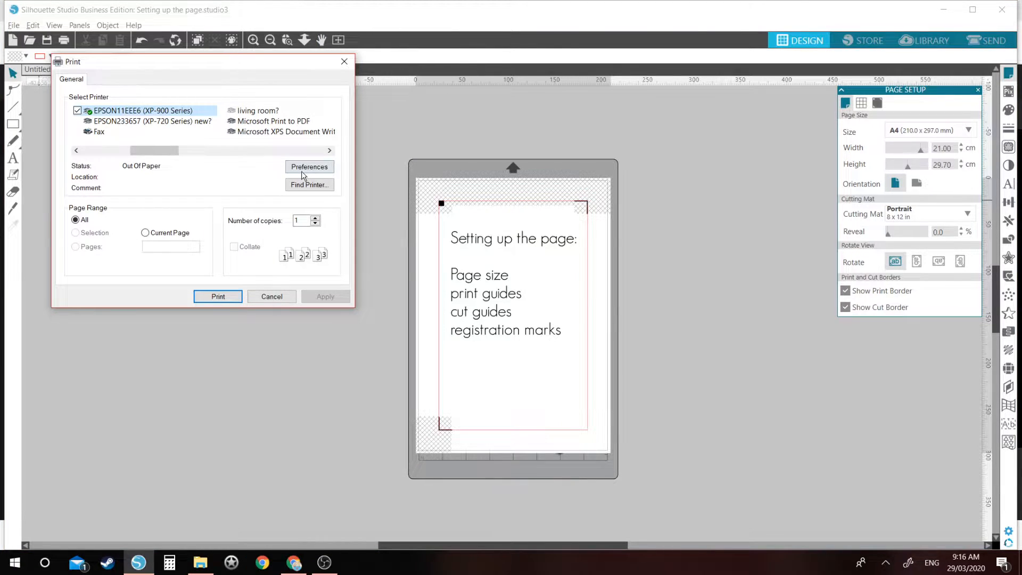
Open the printing preferences of the selected EPSON XP-900 Series printer
click(302, 171)
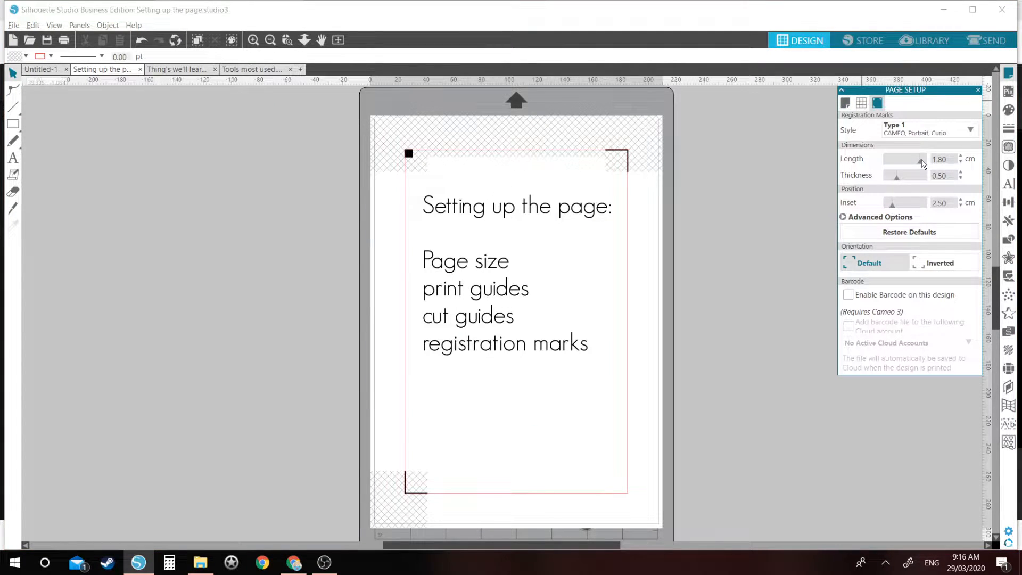
Set the registration marks' length to 2.00 cm and their thickness to 1.00
drag(923, 164, 898, 163)
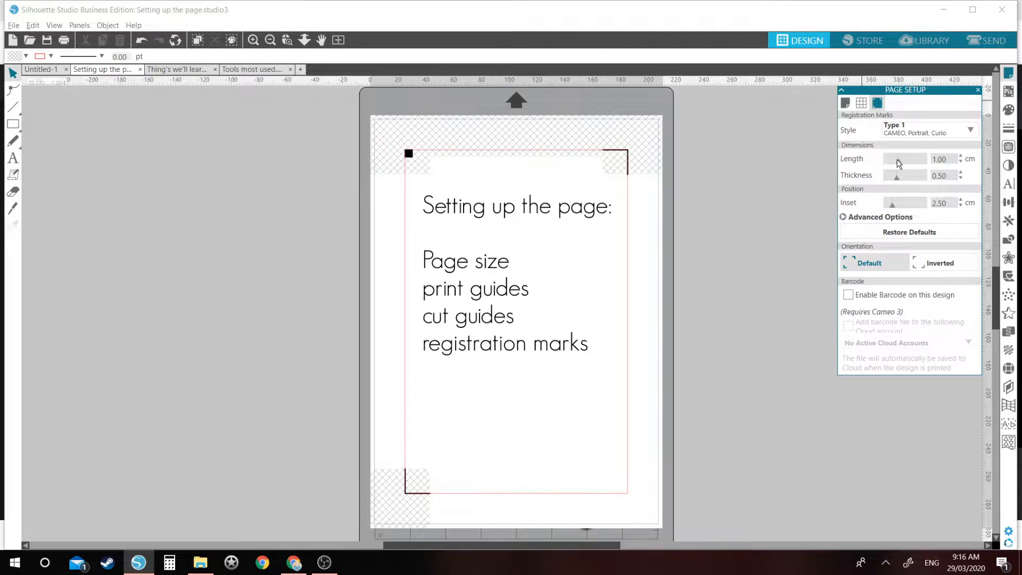
drag(899, 164, 927, 163)
drag(897, 178, 935, 178)
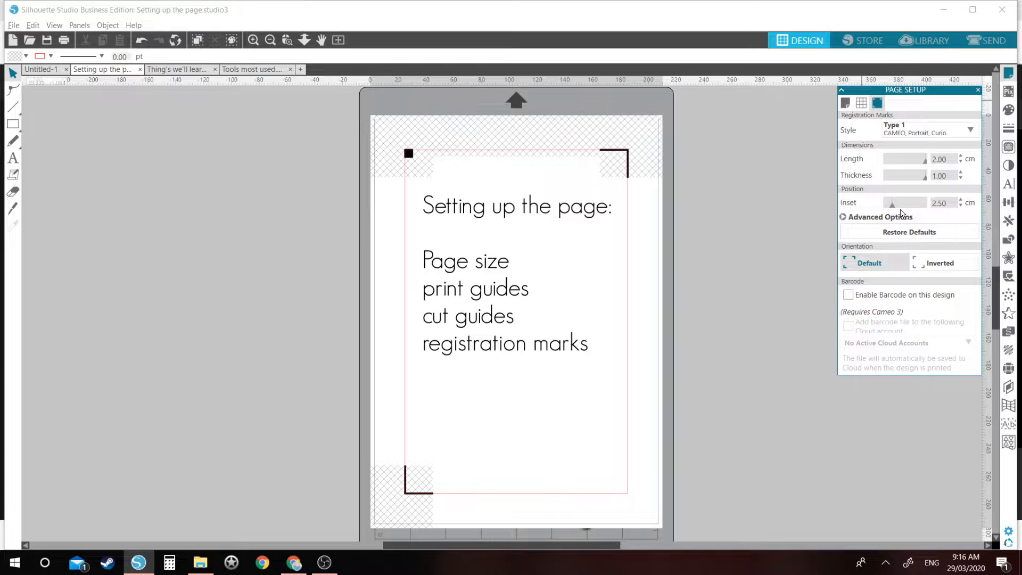
Restore the registration marks' default dimensions and position
mouse_move(893, 205)
mouse_down()
mouse_move(932, 209)
mouse_move(869, 215)
mouse_move(892, 210)
mouse_up()
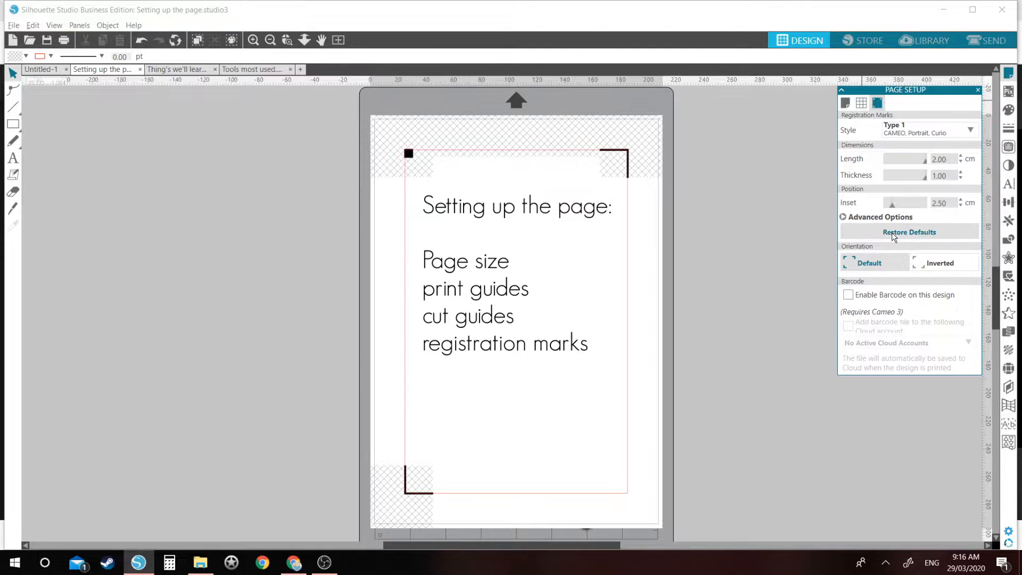
click(909, 232)
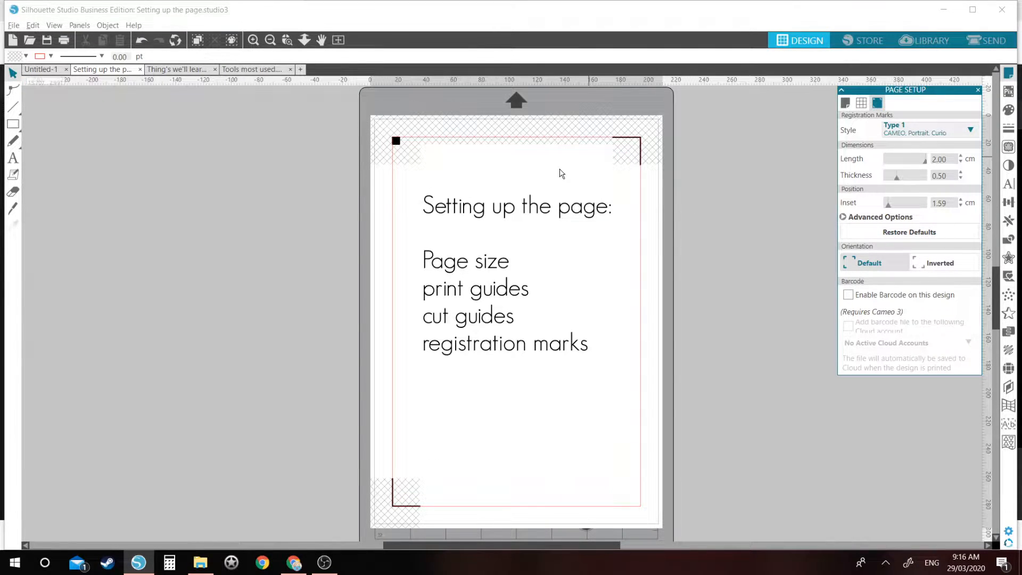
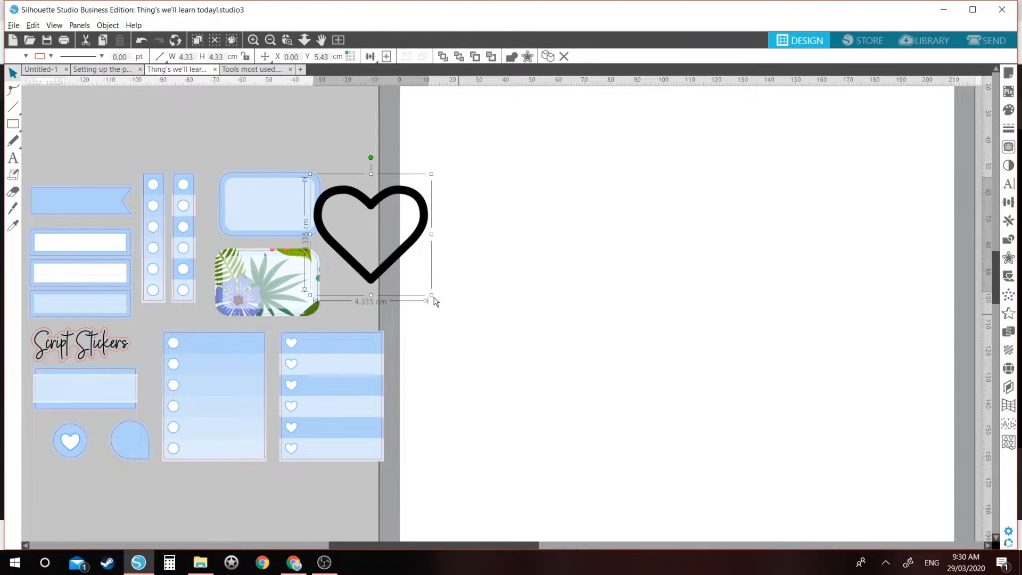
Resize the black heart image to about 4.78 cm wide and high and place it on the page
drag(432, 295, 926, 480)
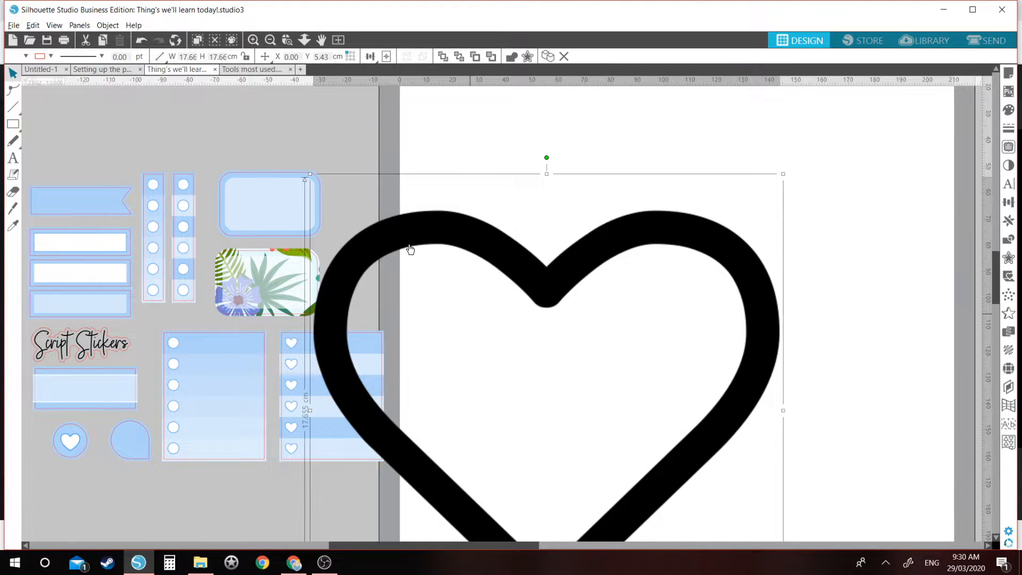
drag(410, 250, 384, 169)
drag(757, 93, 536, 290)
Try filling the heart image with blue and moving it to the page's edge, and undo both changes
click(1008, 110)
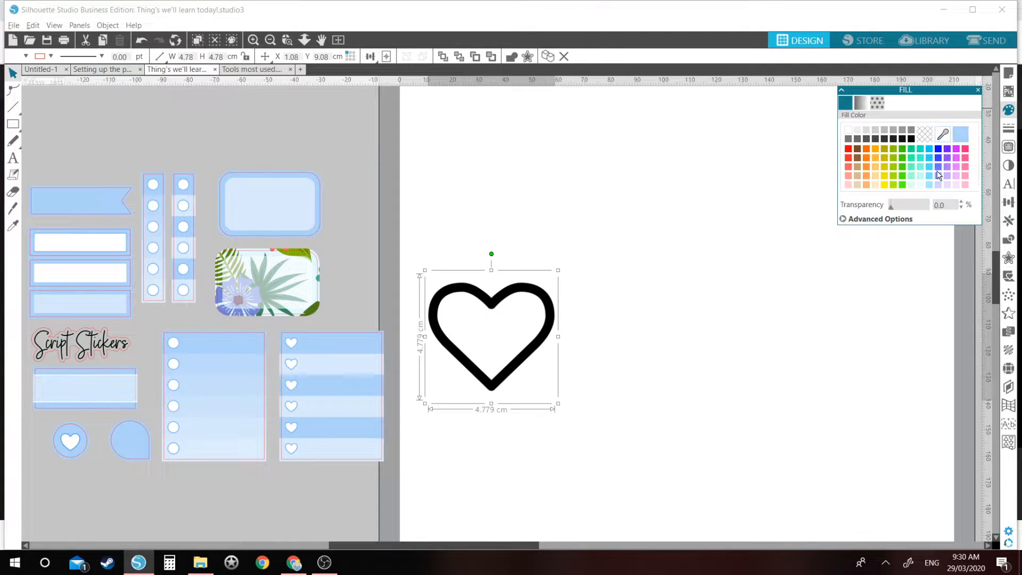
click(938, 167)
drag(532, 310, 313, 198)
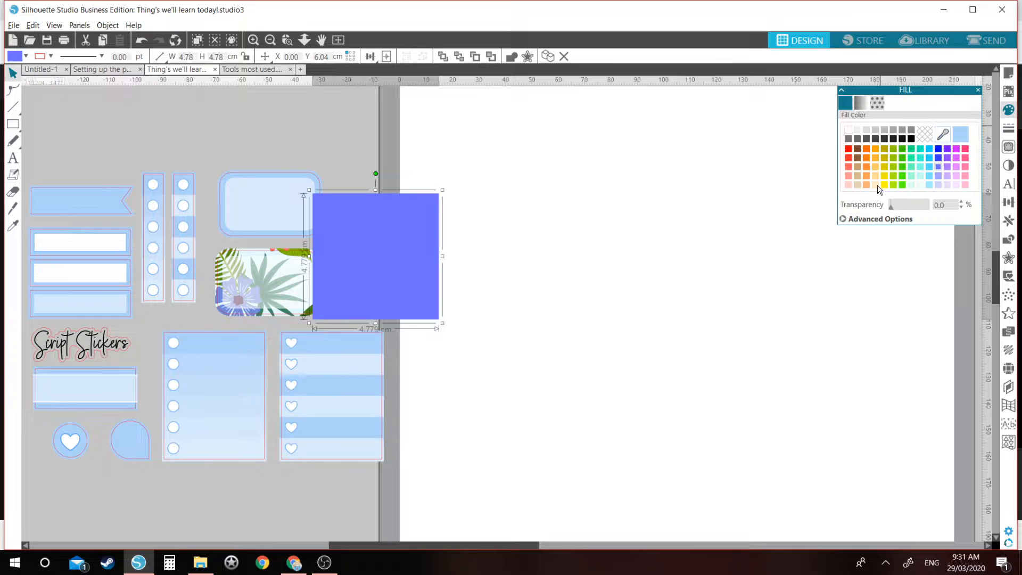
click(141, 40)
click(141, 40)
Try a bright green fill on the heart image placed across the page's edge, and undo the fill
drag(475, 344, 379, 203)
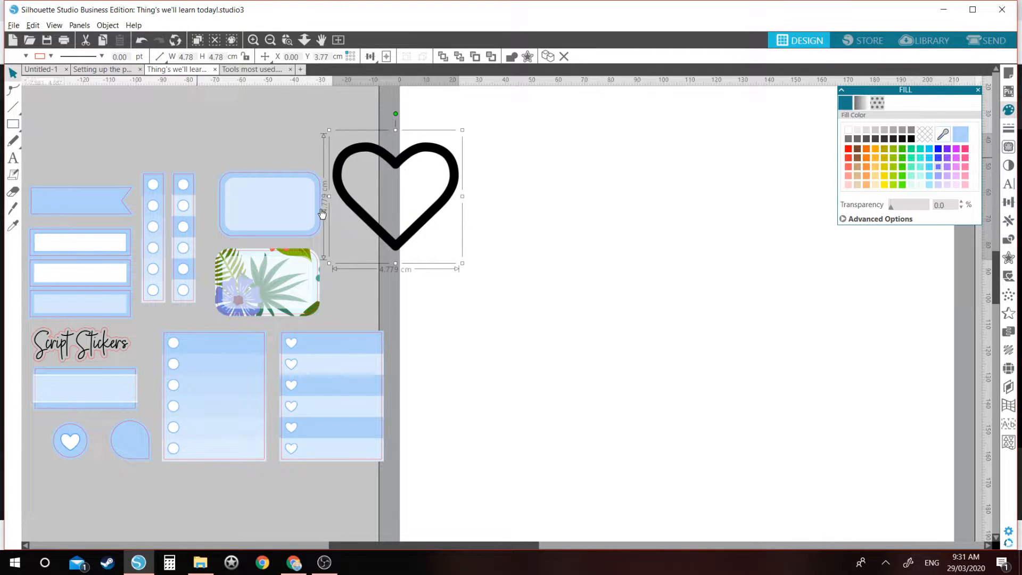
click(902, 185)
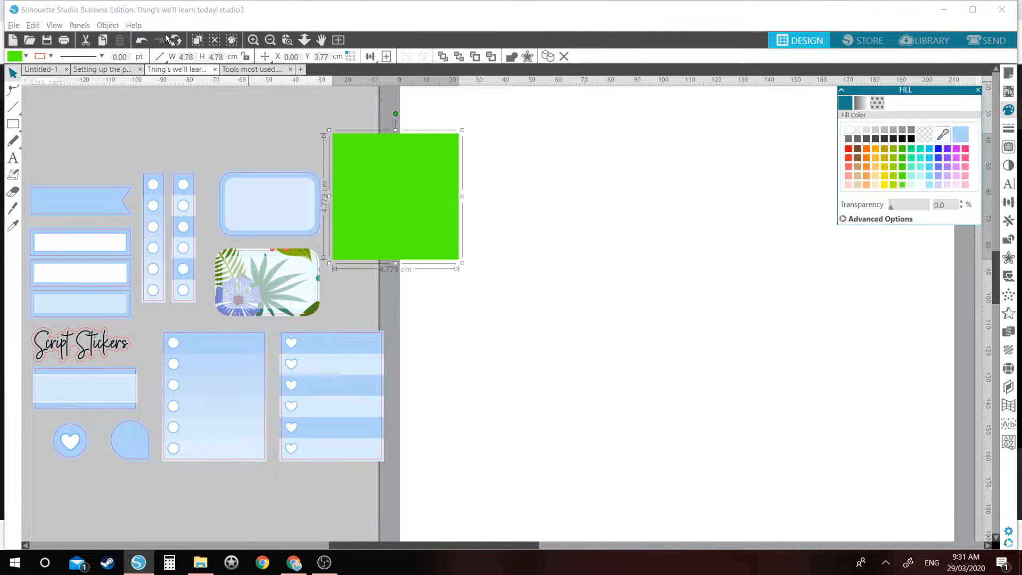
click(144, 42)
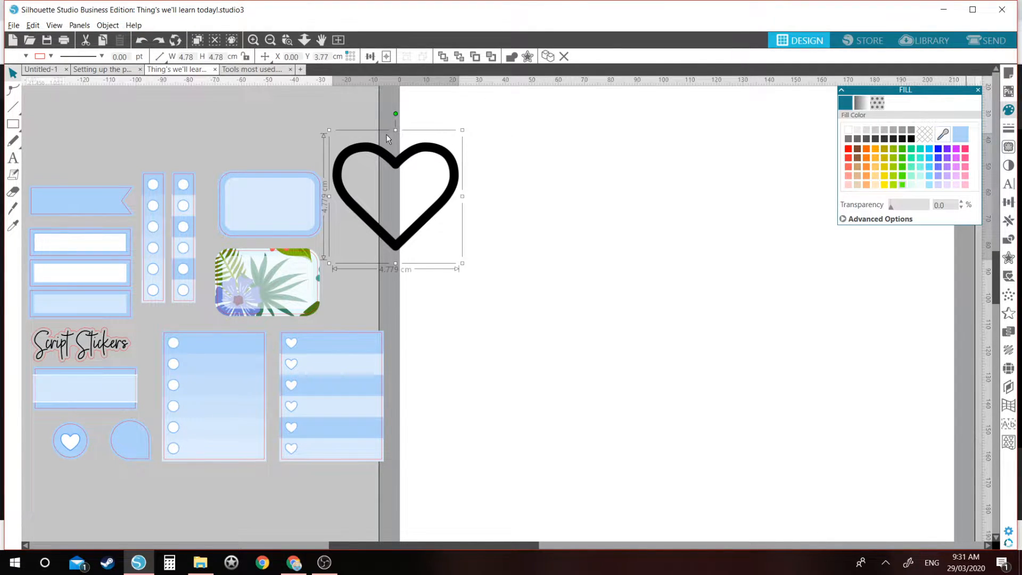
Move the heart image onto the page and set it to Cut in the Simple send settings
drag(457, 161, 585, 191)
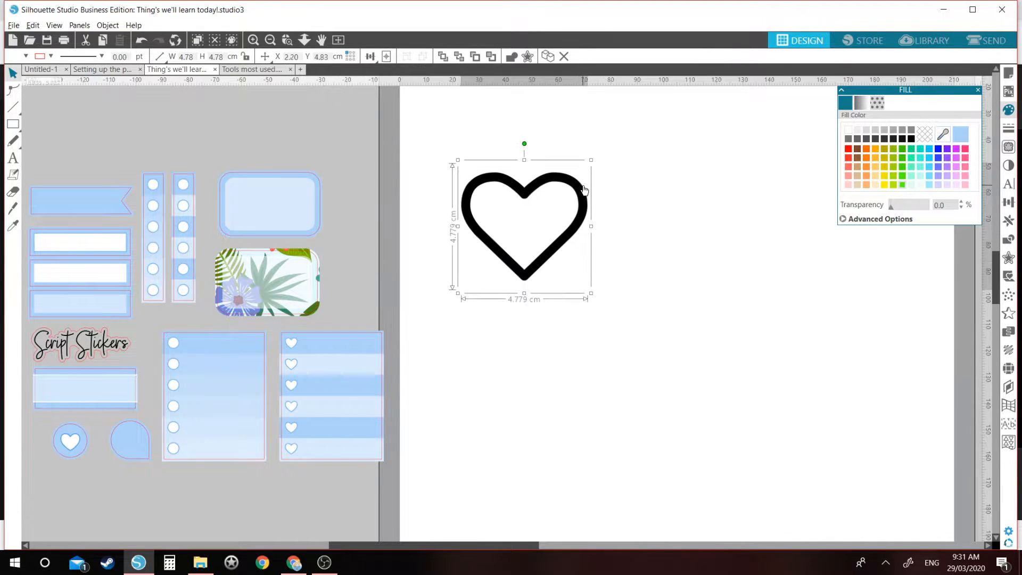
click(988, 41)
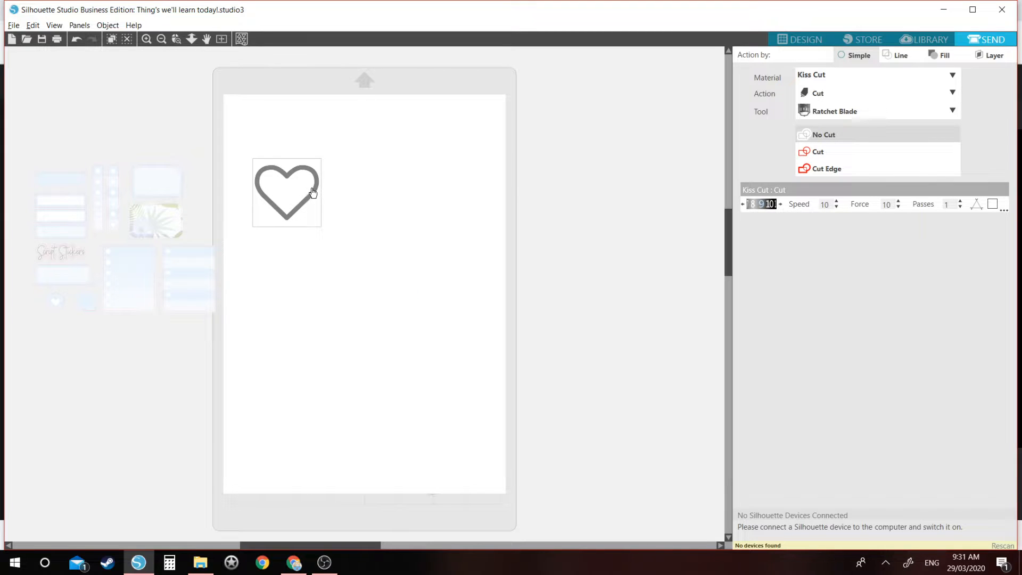
click(838, 159)
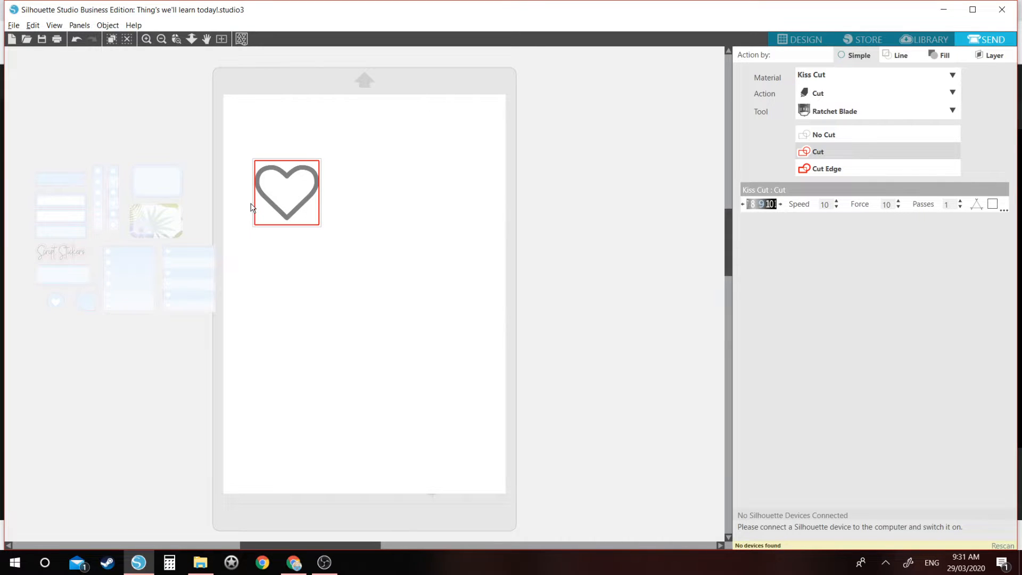
Return to the design view and move the heart image off the page, above the sticker designs
click(798, 40)
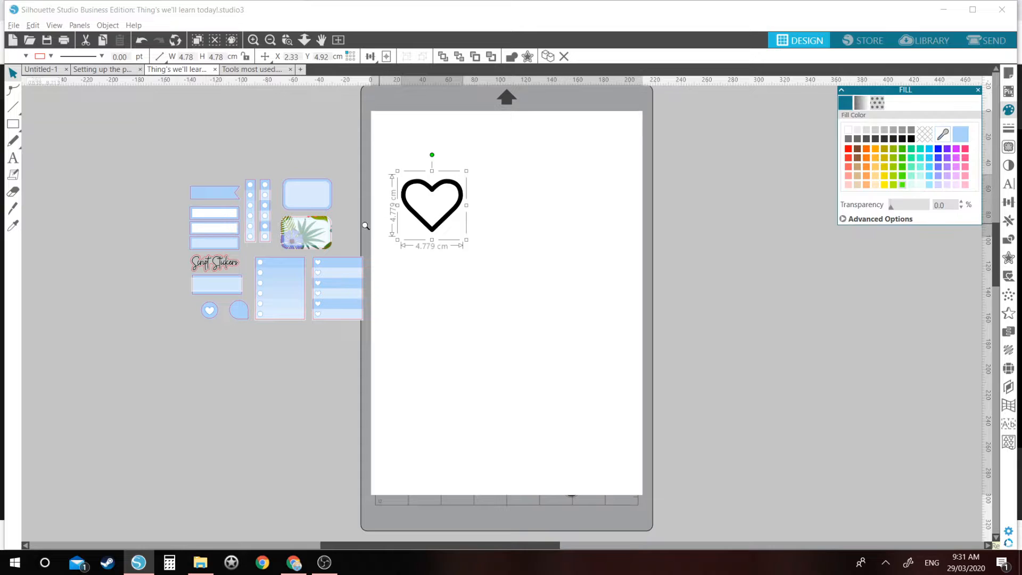
drag(170, 98, 567, 312)
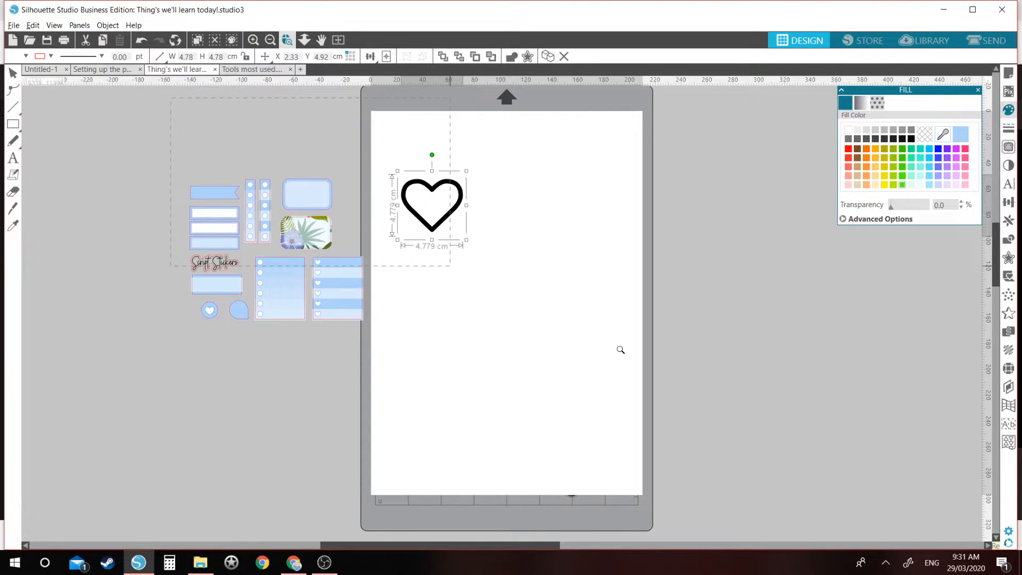
drag(621, 349, 653, 321)
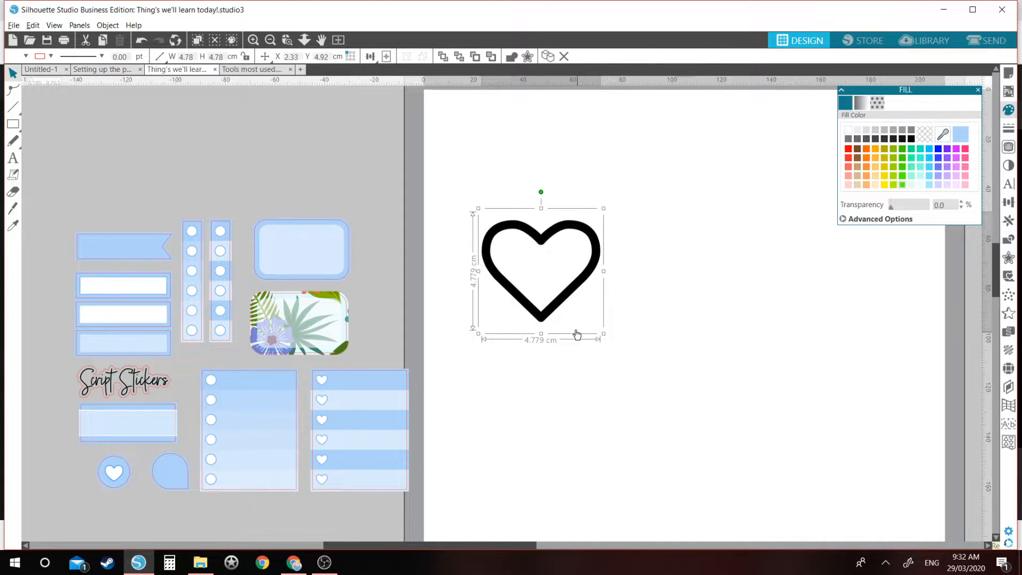
drag(556, 310, 550, 304)
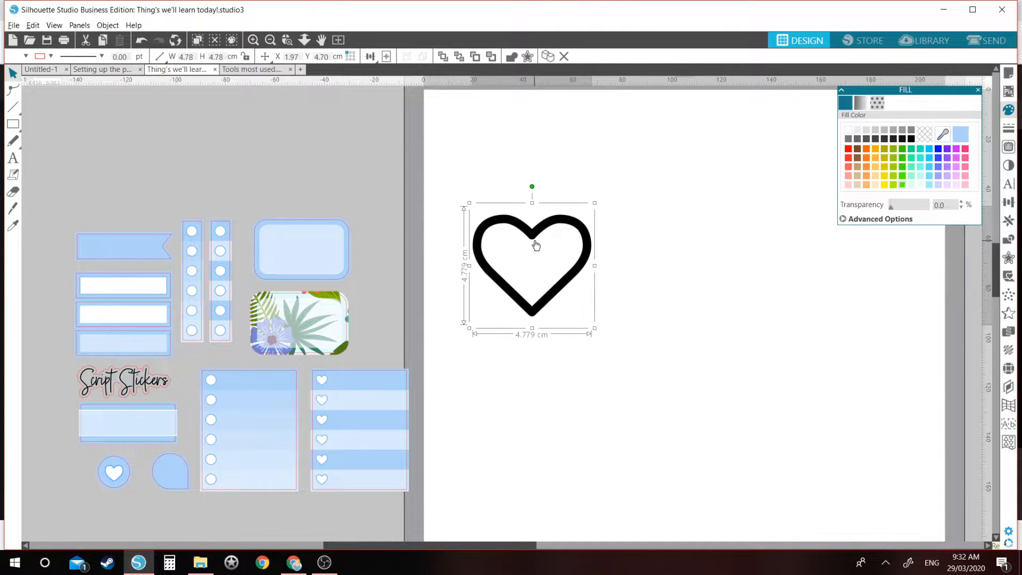
drag(535, 245, 311, 119)
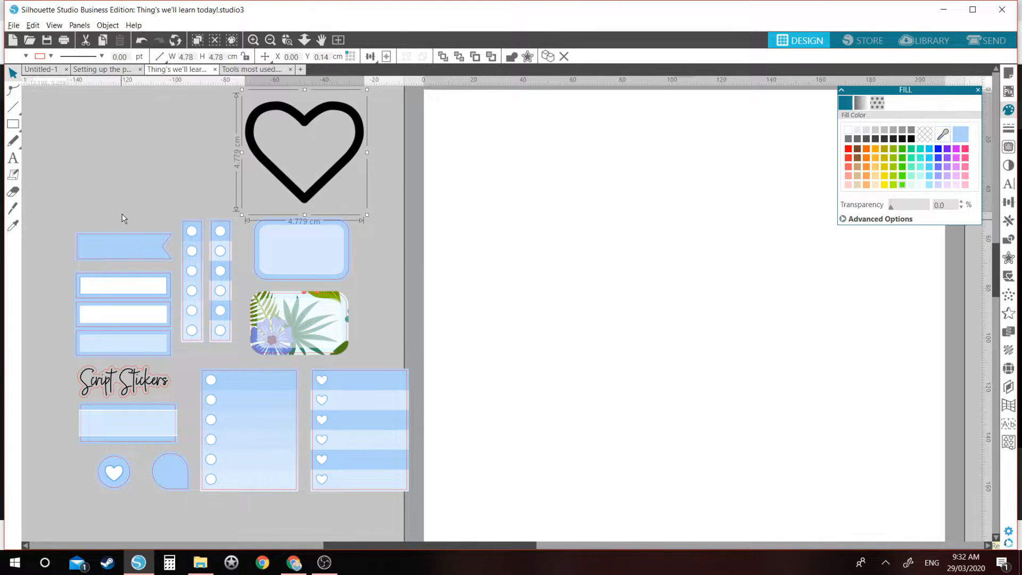
Move the blue flag sticker onto the page and separate its red cut outline from its blue shape
click(124, 249)
drag(165, 253, 592, 291)
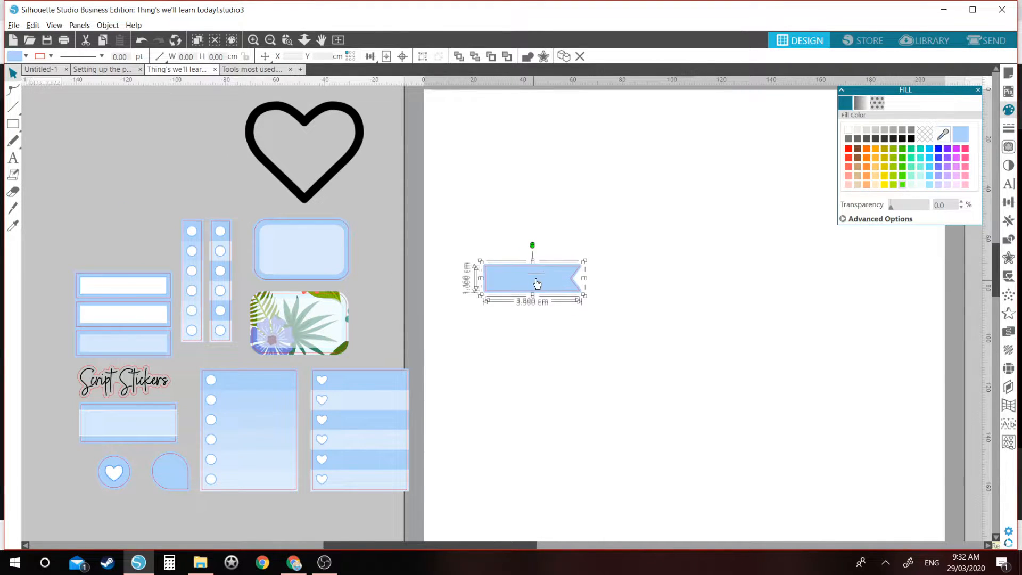
click(522, 338)
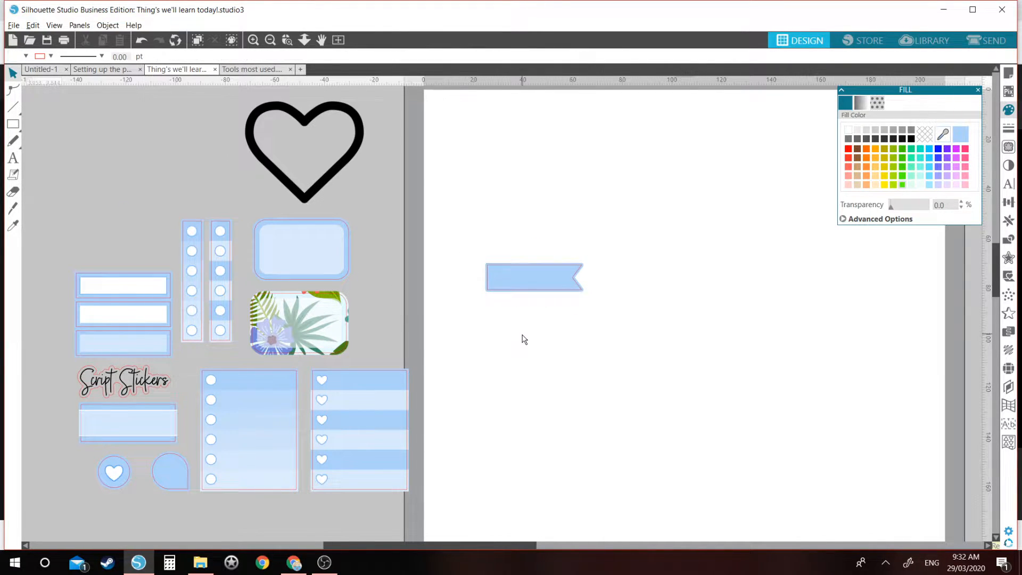
click(525, 282)
drag(520, 276, 510, 198)
mouse_move(515, 272)
mouse_down()
mouse_move(517, 221)
mouse_move(499, 272)
mouse_up()
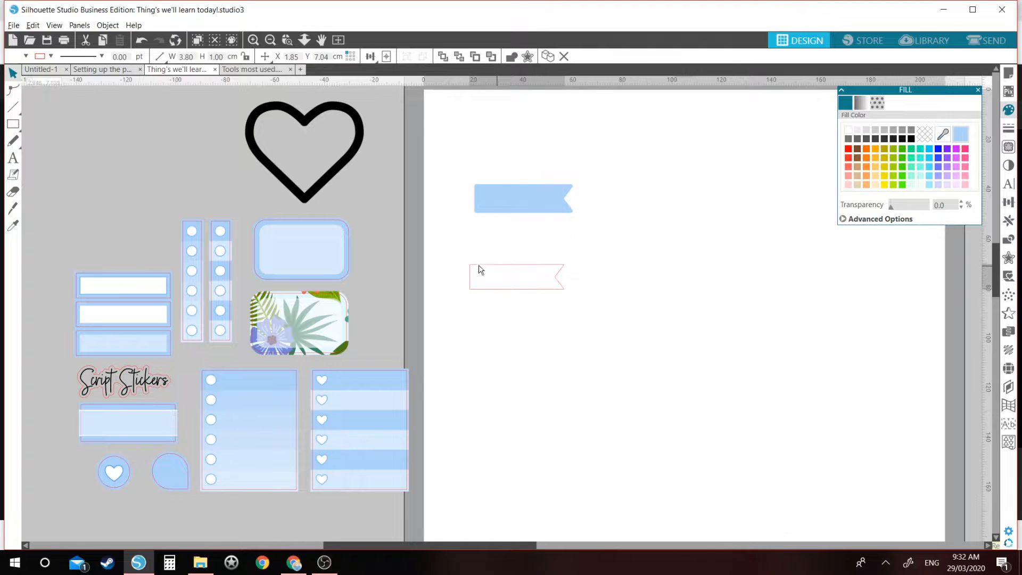
click(426, 264)
Move all the remaining sticker designs onto the page below the blue flag, undoing a dark grey fill applied to them
drag(57, 225, 448, 530)
drag(316, 264, 732, 329)
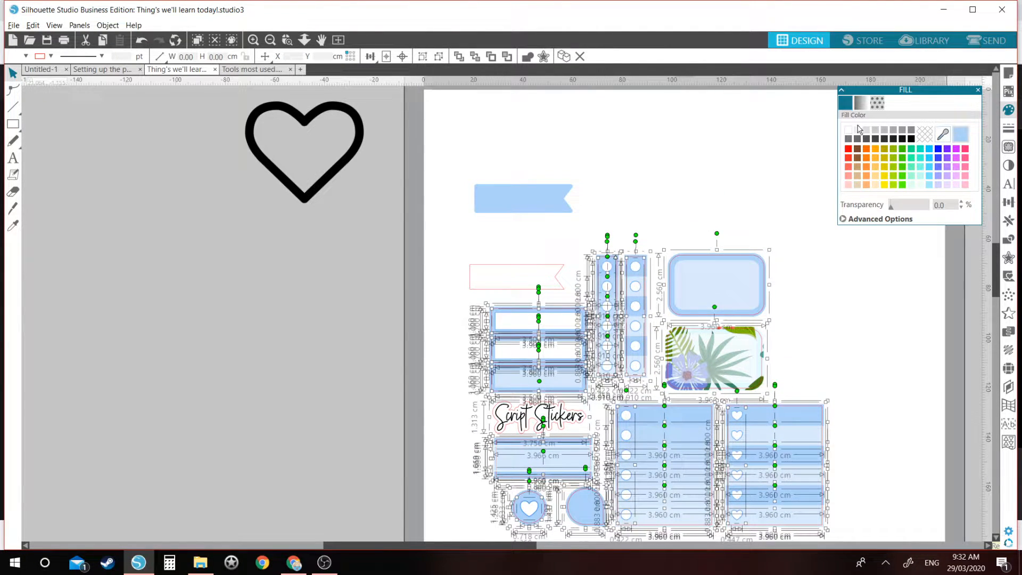
click(848, 138)
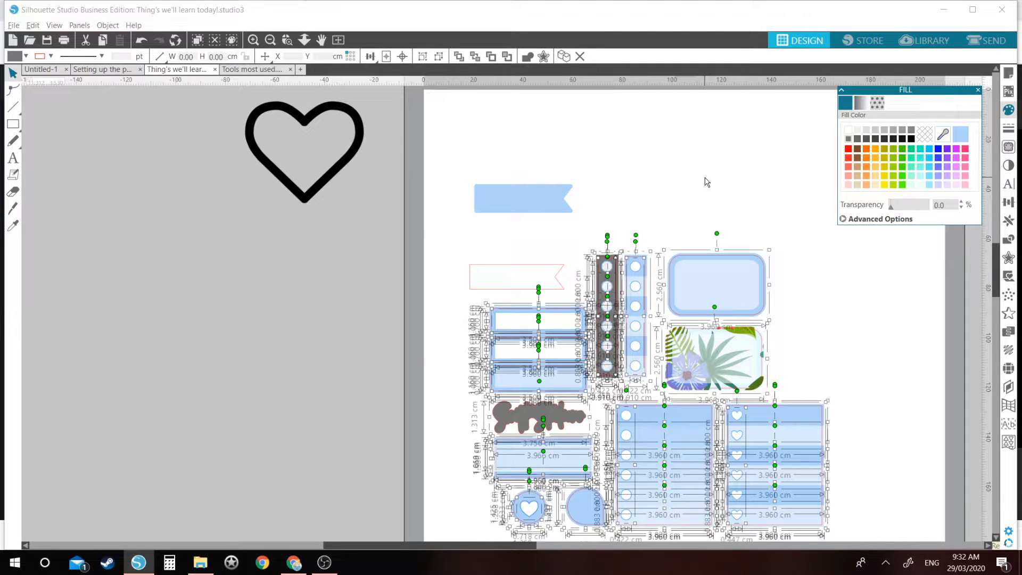
click(706, 179)
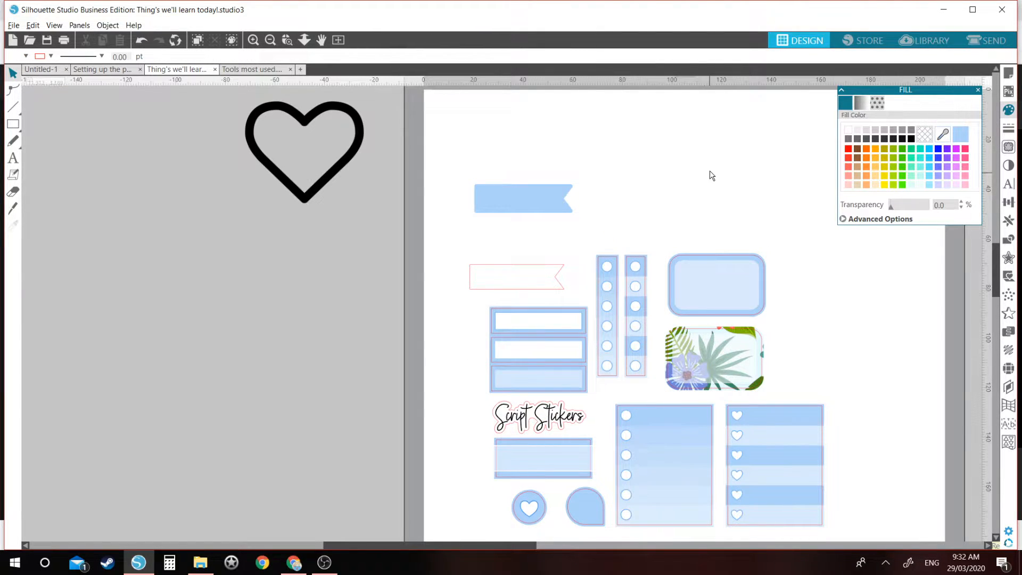
Set the send actions by line colour and leave only the red RGB (255,0,0) lines enabled for Kiss Cut
click(991, 41)
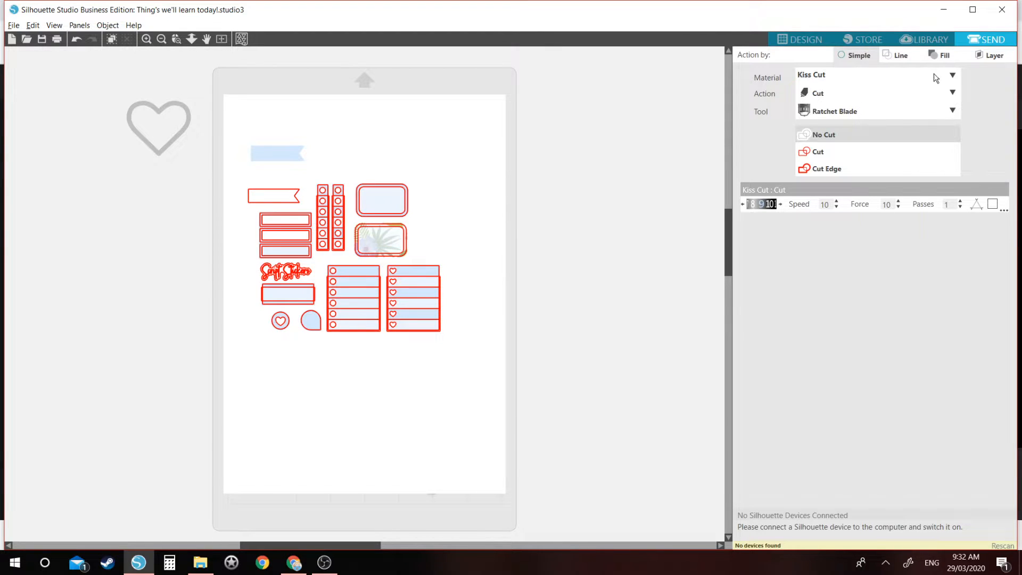
click(896, 56)
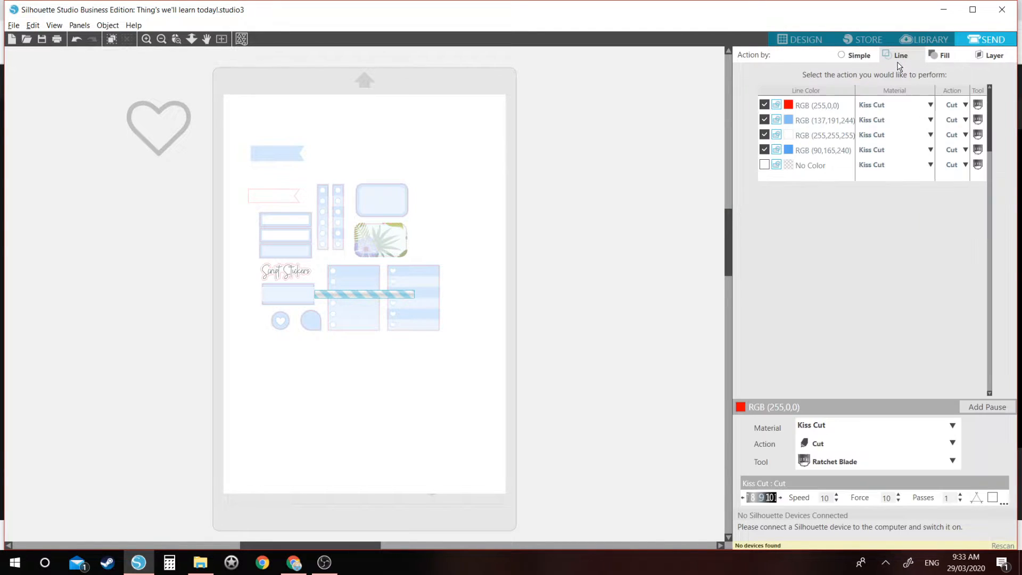
click(764, 120)
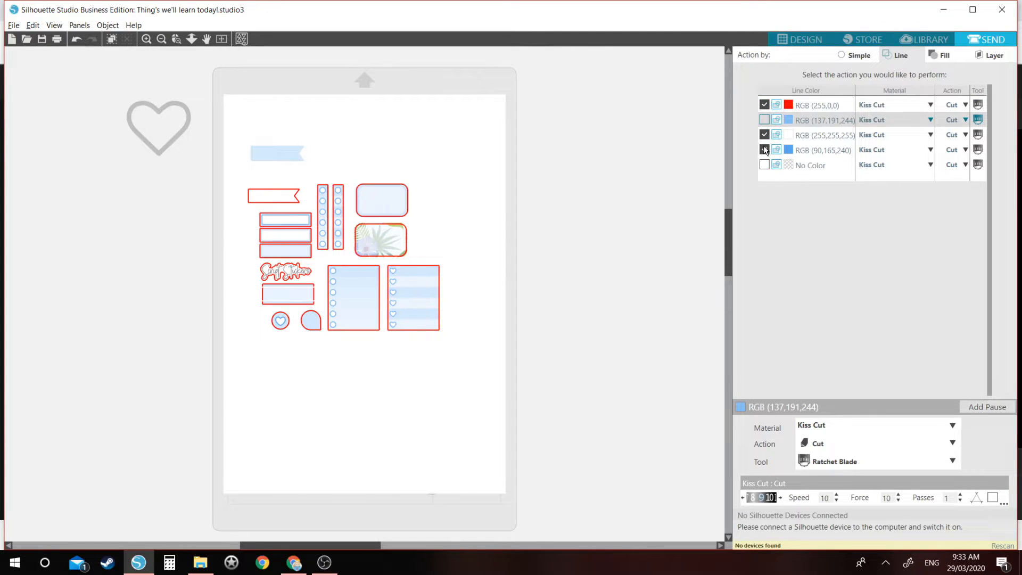
click(764, 136)
click(764, 150)
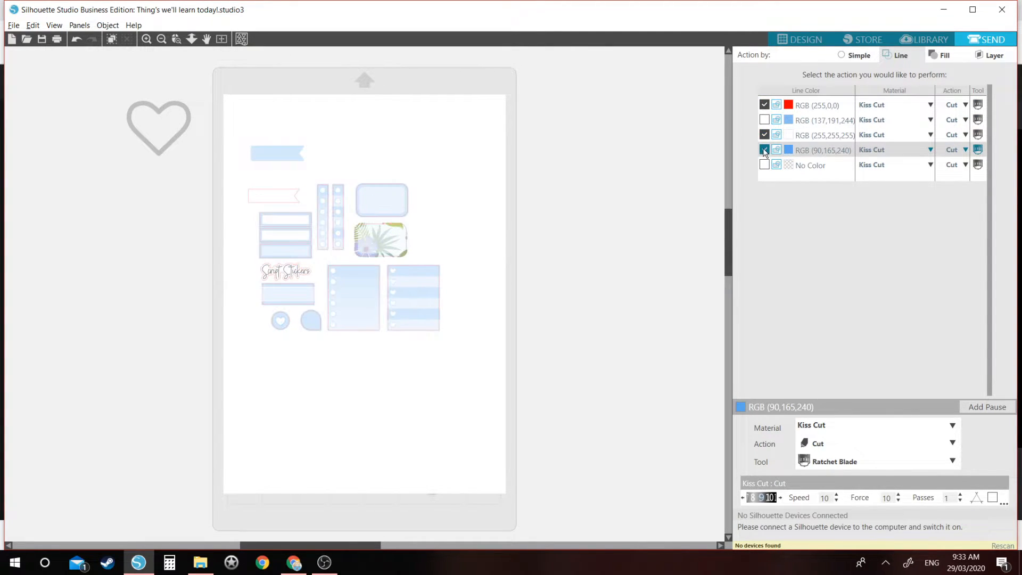
click(765, 134)
click(765, 150)
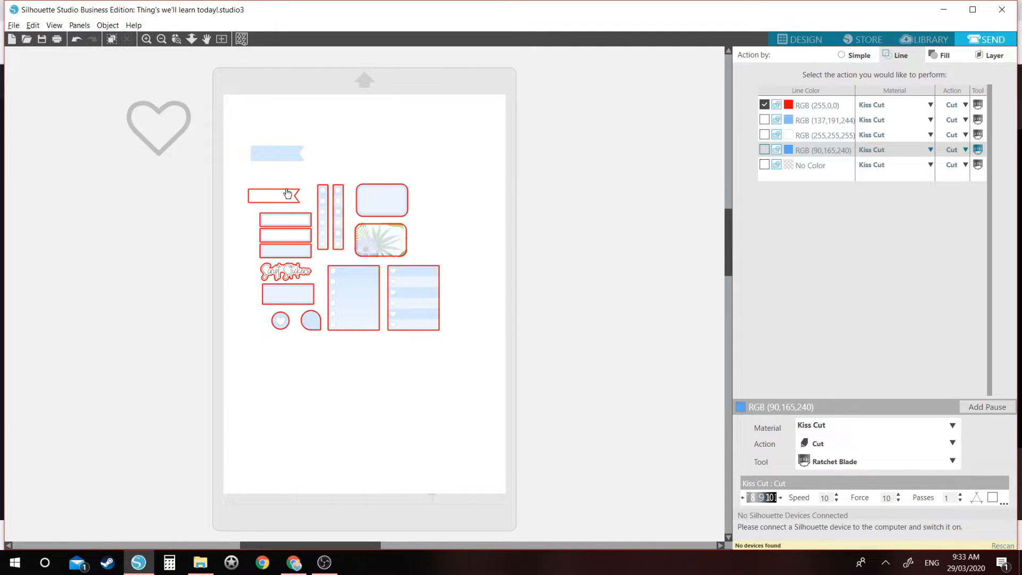
Move the red flag cut outline back onto the blue flag shape in the send view
drag(287, 193, 292, 159)
key(ctrl+z)
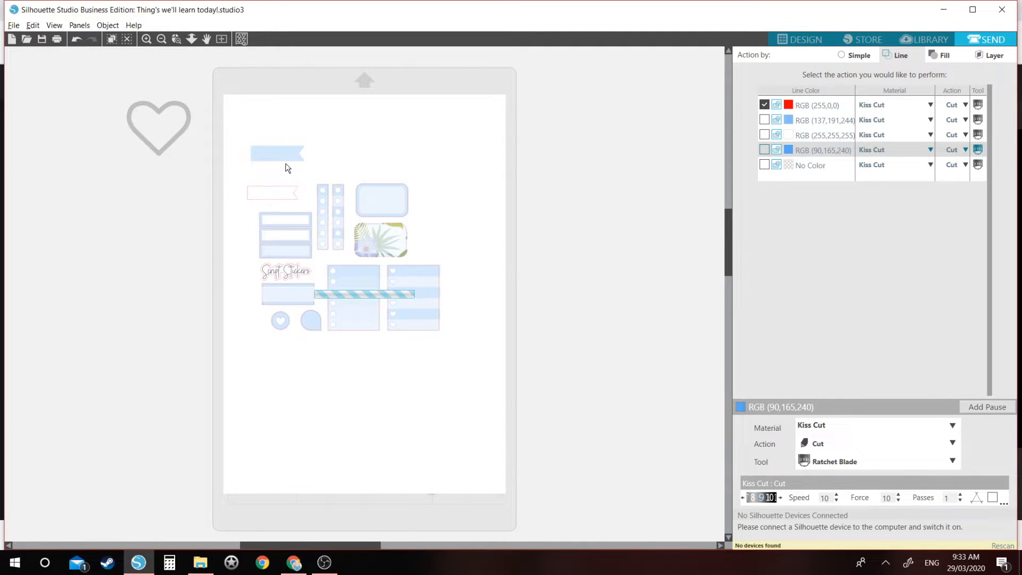
drag(275, 187, 280, 153)
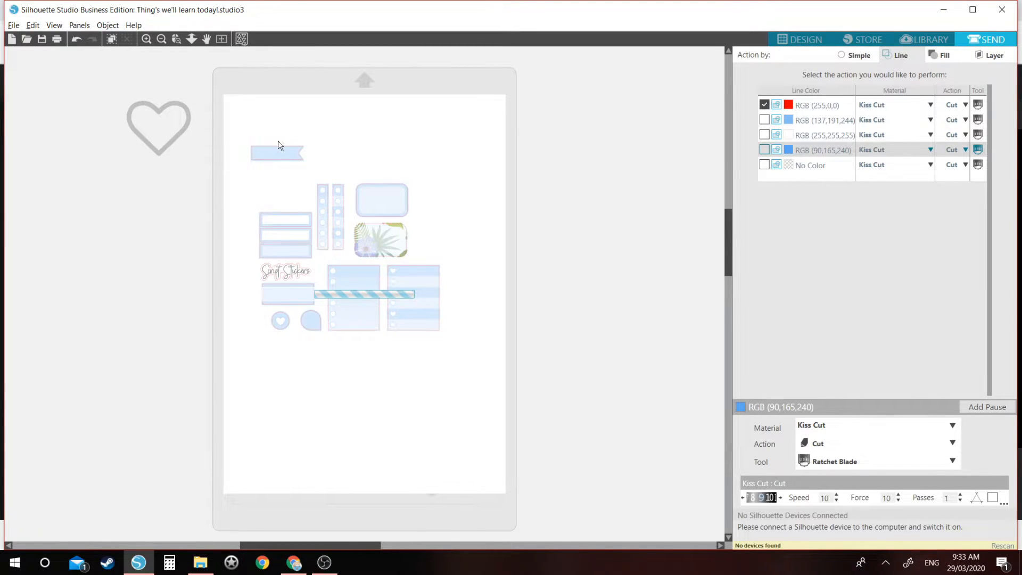
click(278, 141)
Return to the design view and move the flag and all the other sticker designs off the page, below the heart
click(801, 40)
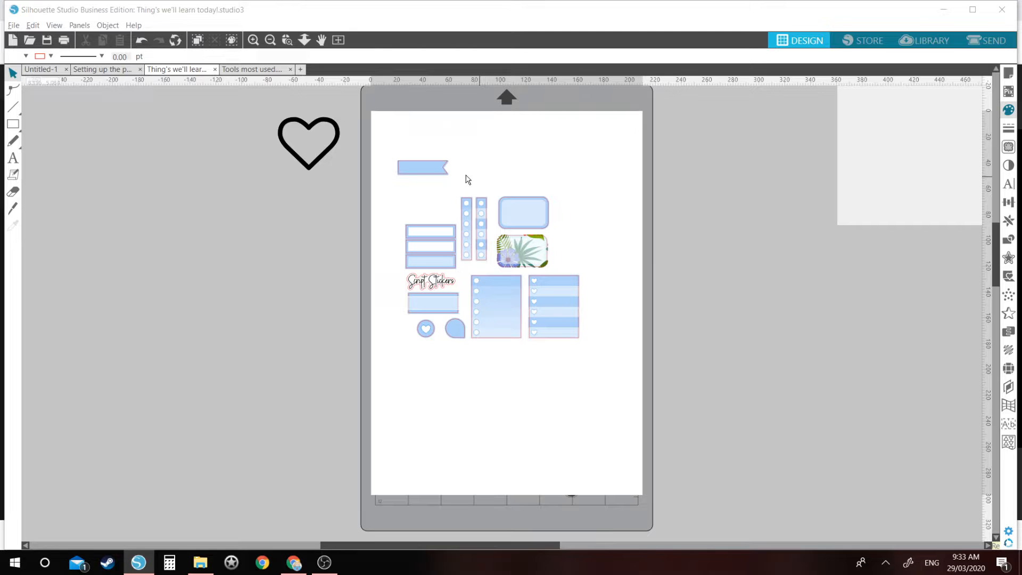
drag(385, 137, 421, 171)
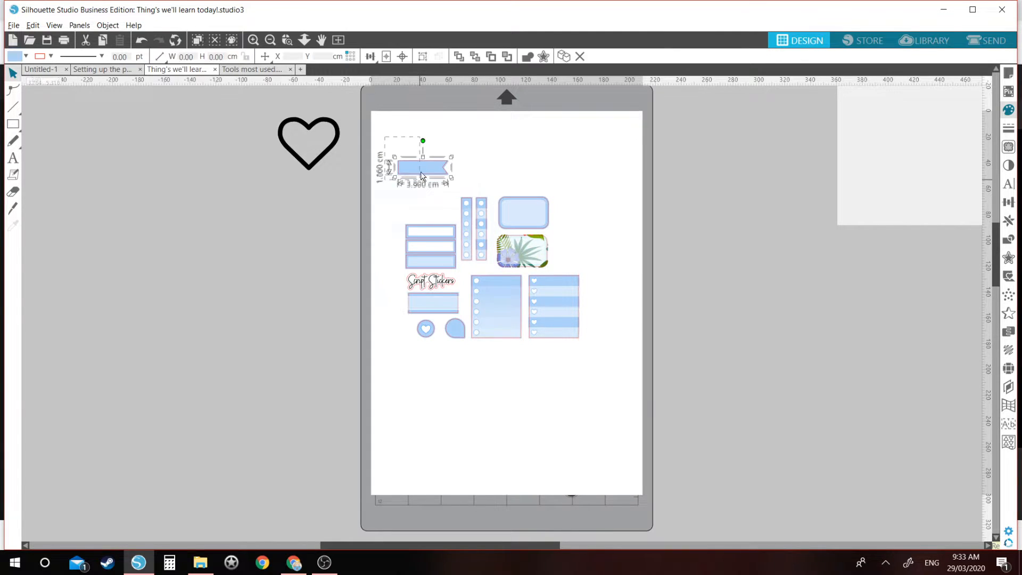
drag(279, 192, 232, 195)
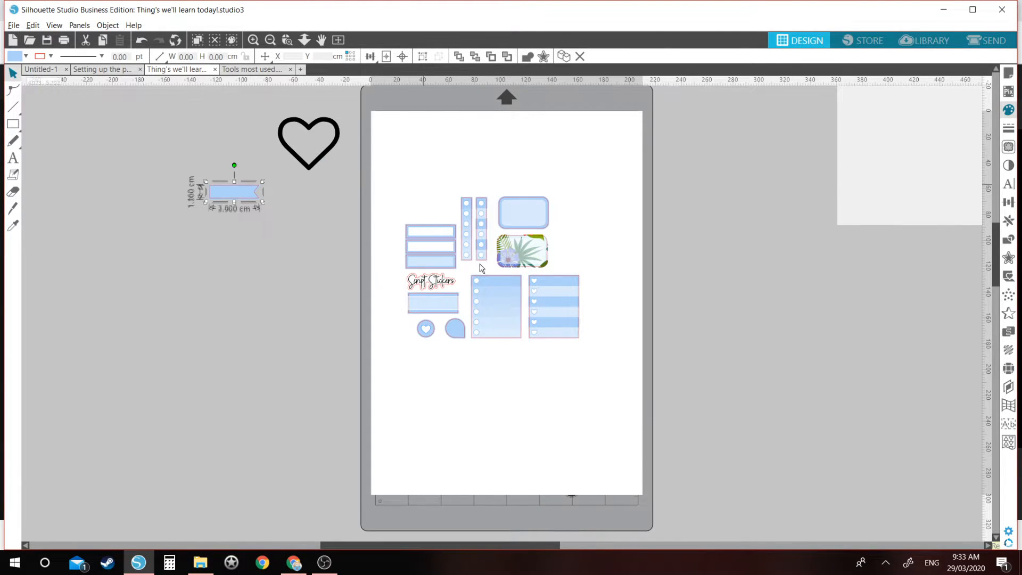
click(623, 381)
drag(385, 173, 632, 385)
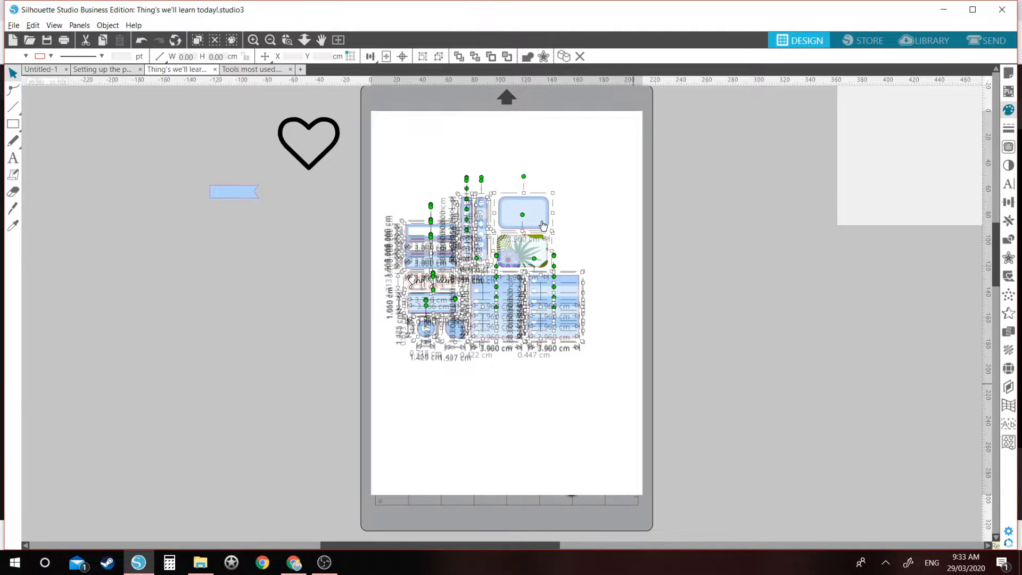
drag(374, 227, 315, 251)
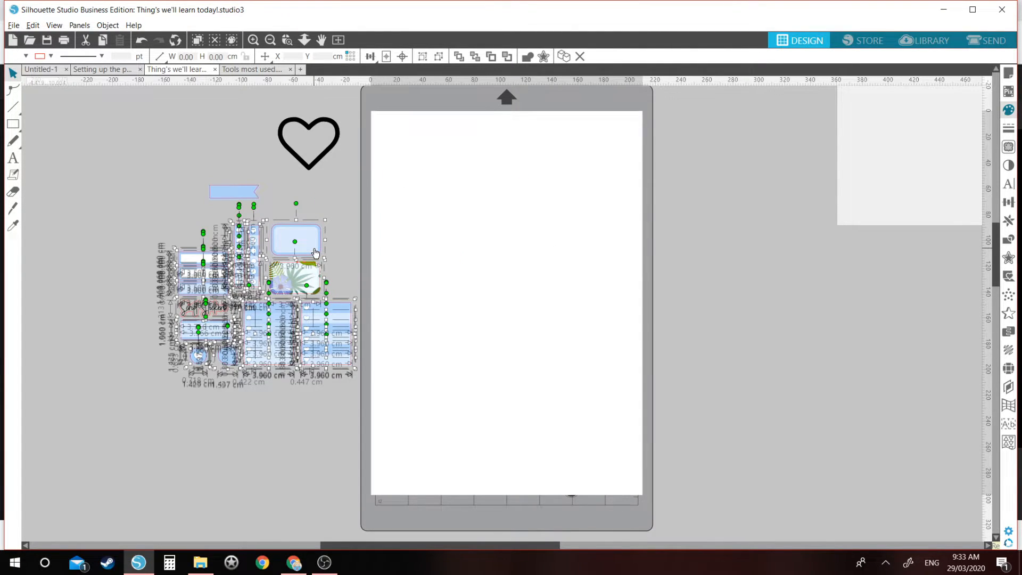
Examine the blue flag and the three stacked box stickers beside the page up close
click(146, 154)
key(z)
drag(148, 154, 660, 375)
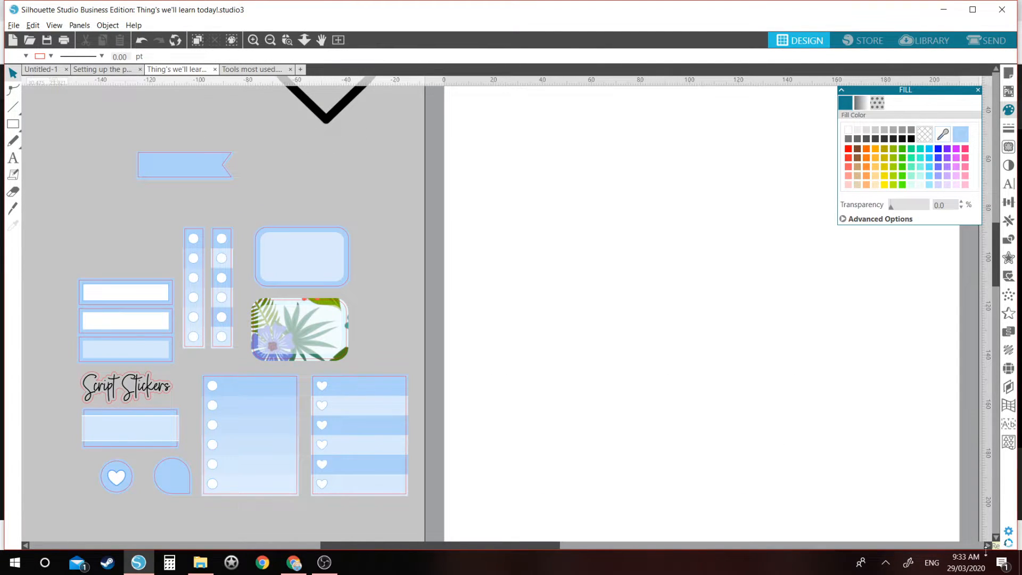
click(980, 91)
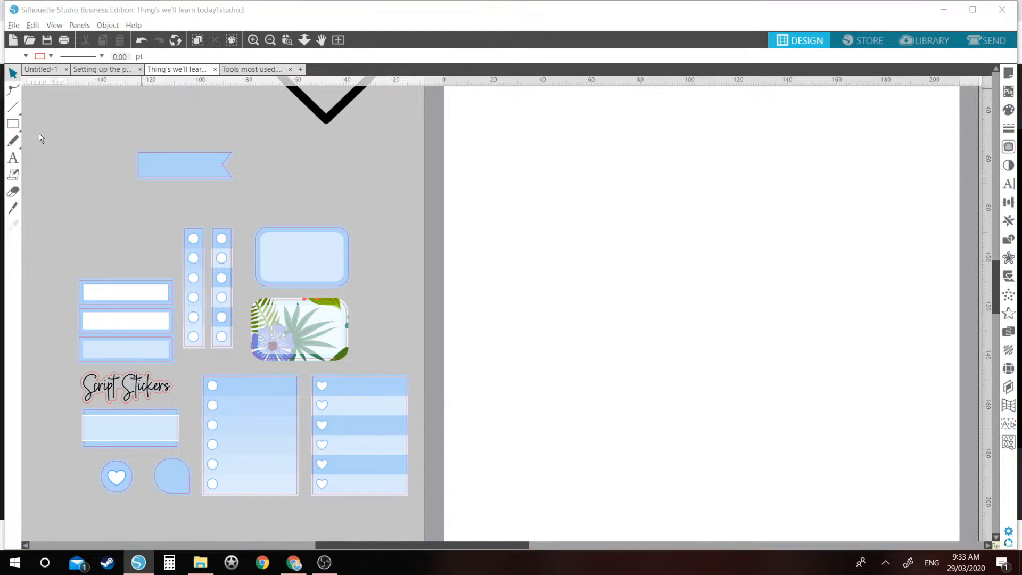
click(178, 175)
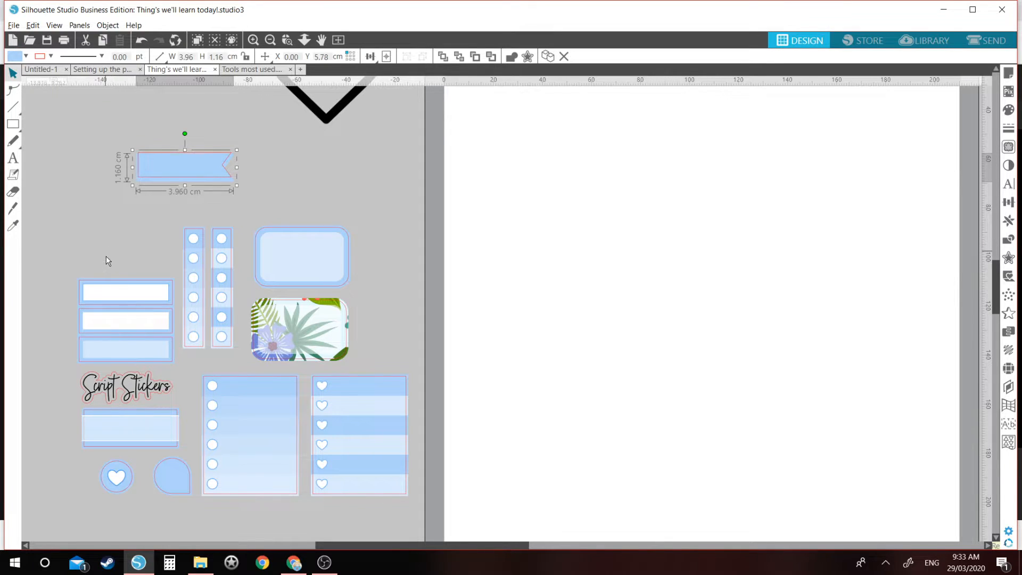
click(107, 258)
click(127, 300)
shift+click(125, 319)
shift+click(119, 348)
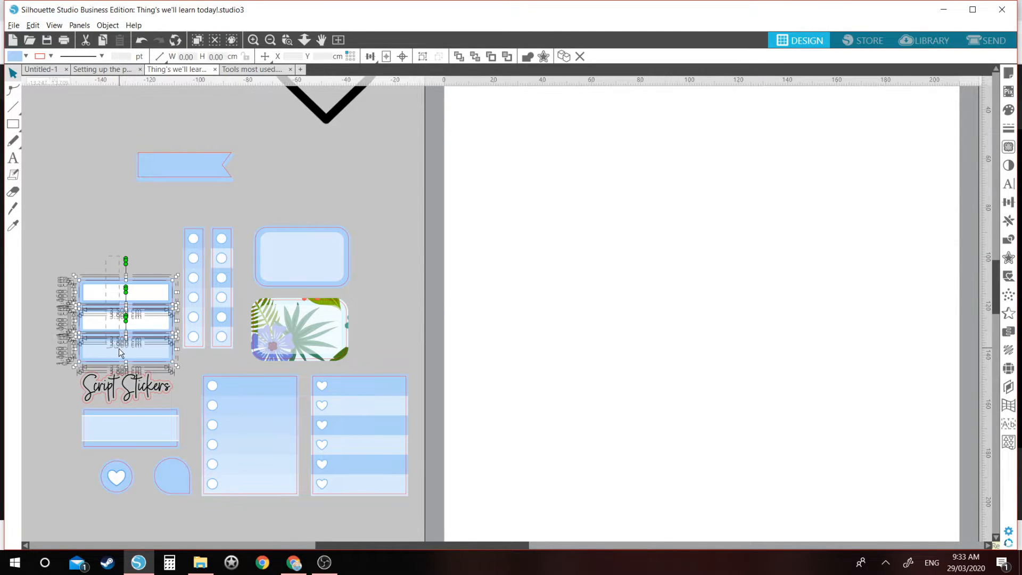
drag(124, 305, 109, 253)
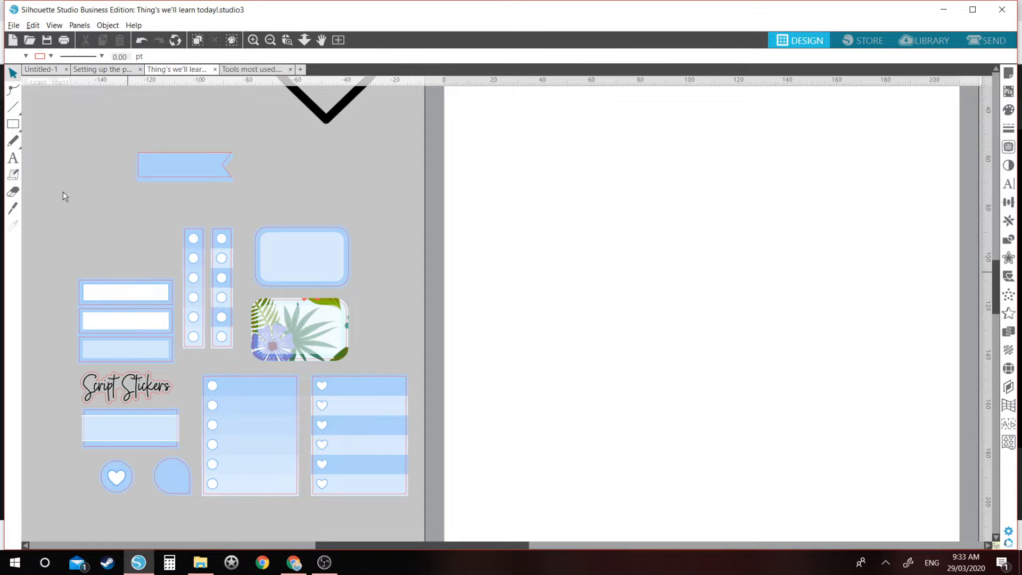
Draw a rectangle about 8.42 cm wide and 4.66 cm high in the middle of the page
click(19, 126)
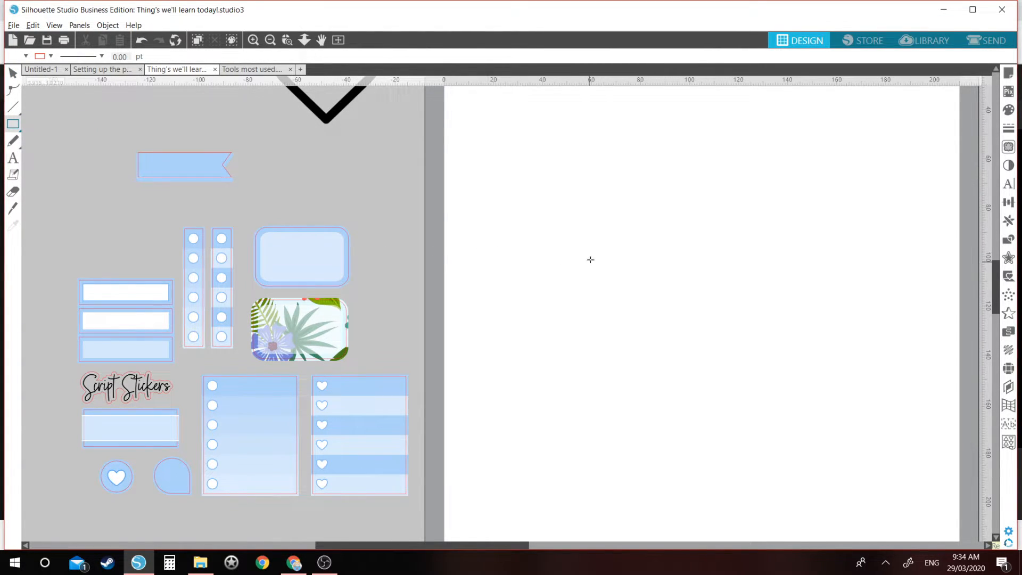
drag(579, 256, 785, 369)
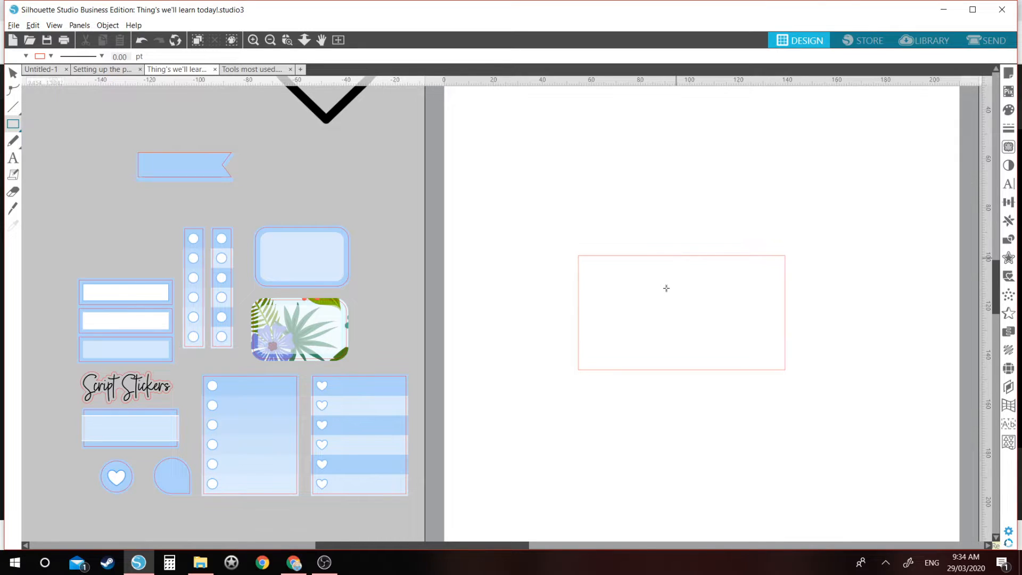
key(v)
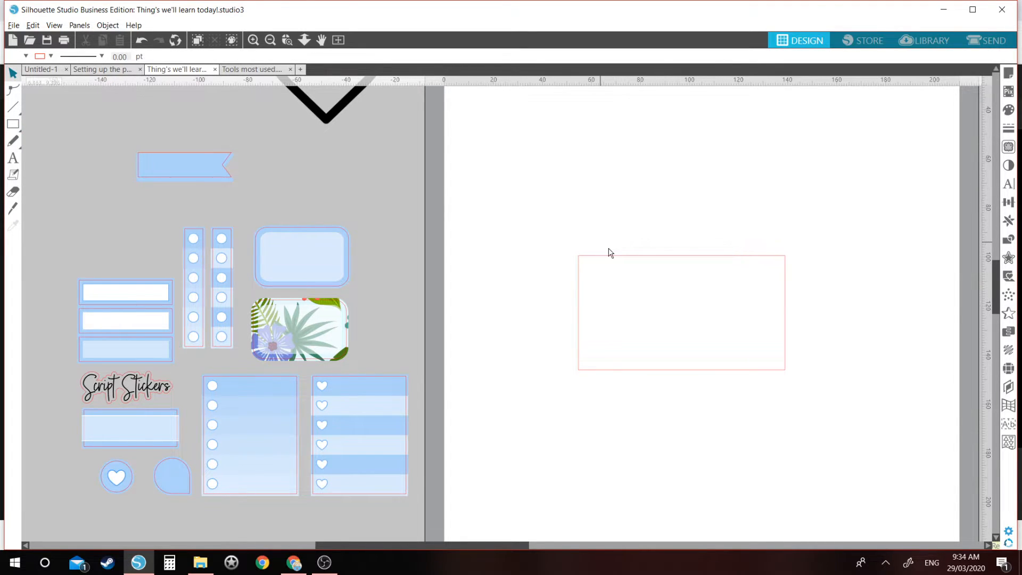
drag(602, 238, 641, 287)
click(619, 243)
click(623, 261)
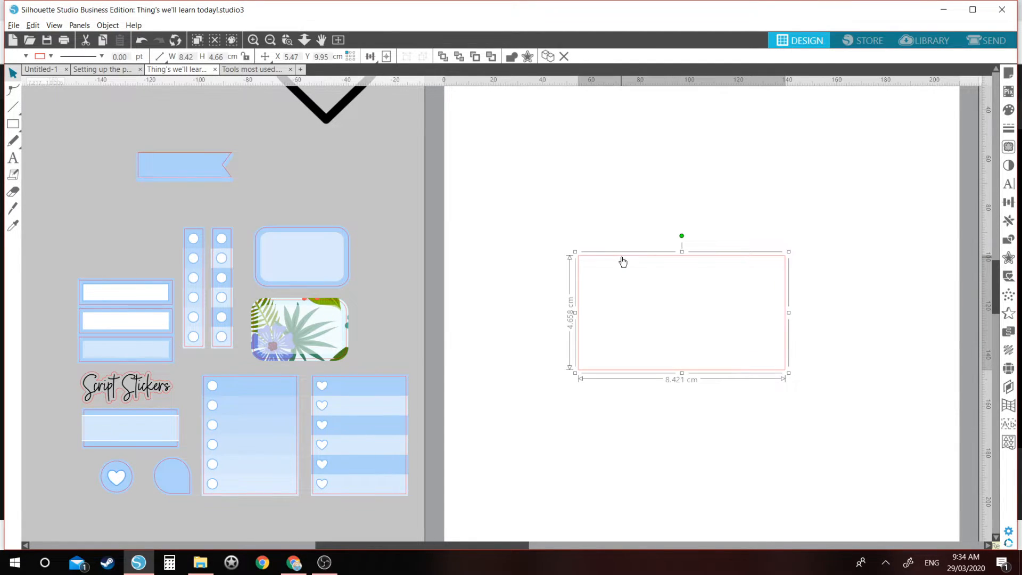
Resize the new rectangle to a width of 3.8 cm and a height of 1 cm
click(746, 369)
click(1009, 203)
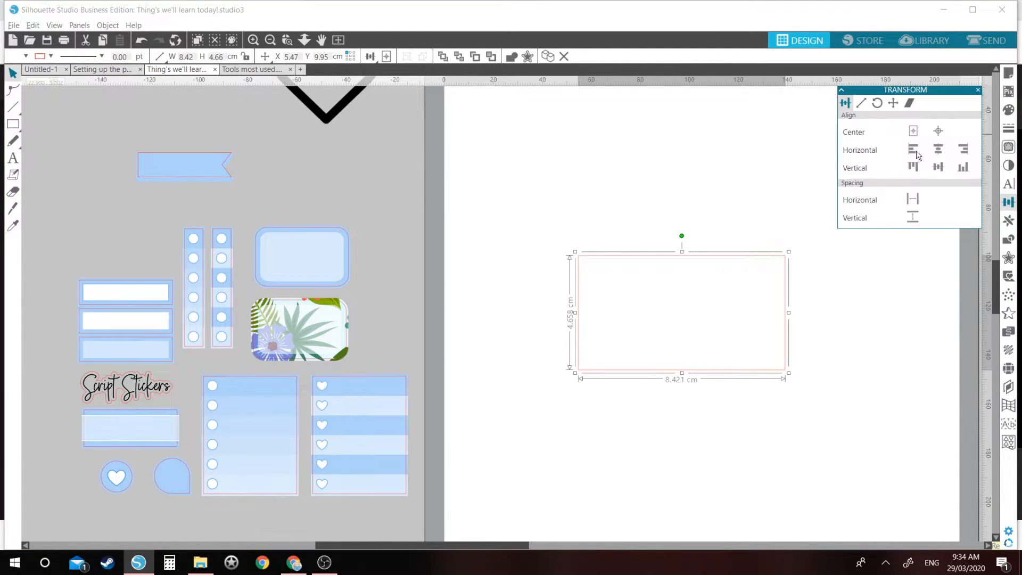
click(863, 105)
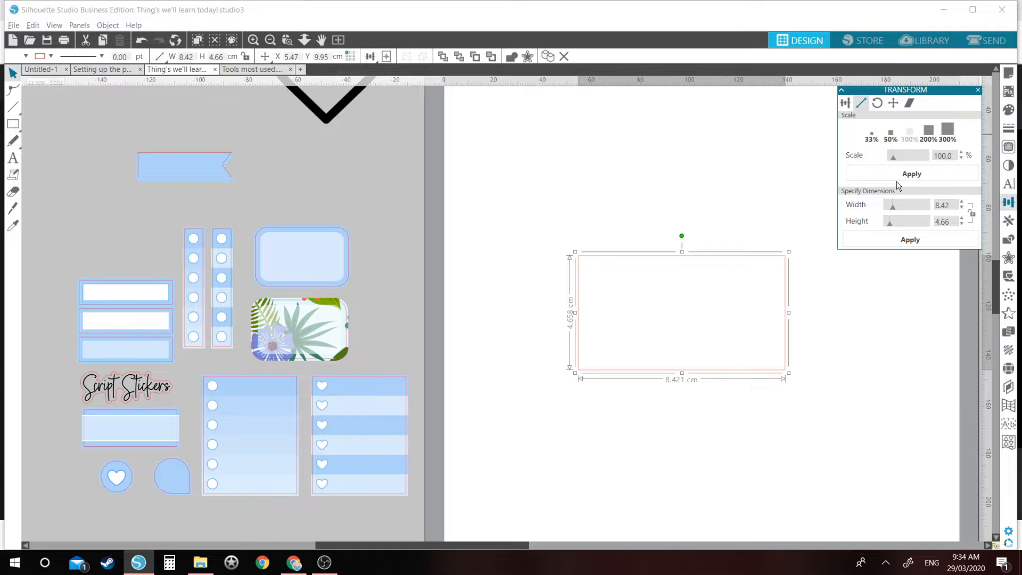
drag(950, 206, 885, 204)
text(3.8)
key(Tab)
text(1)
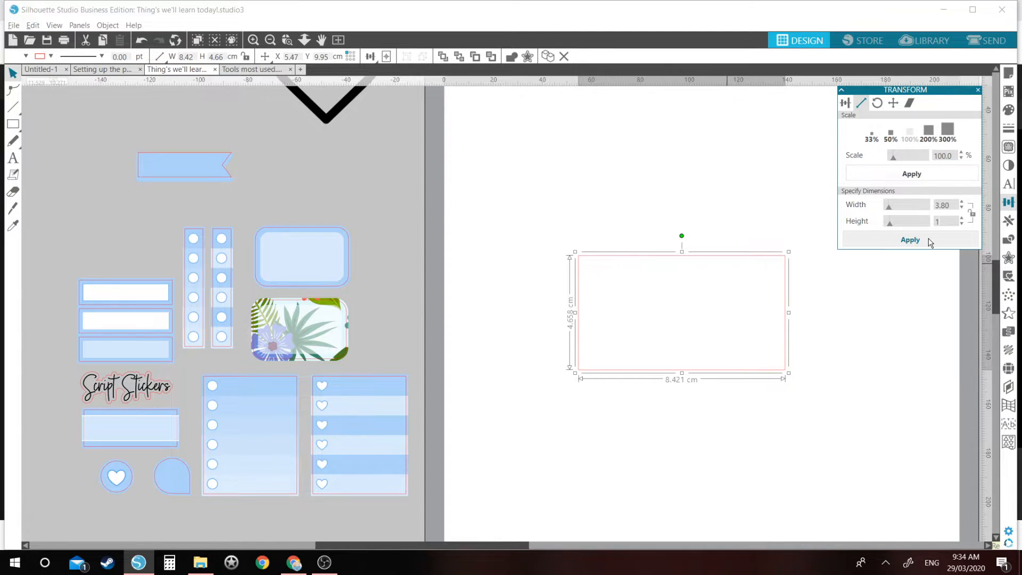
click(910, 240)
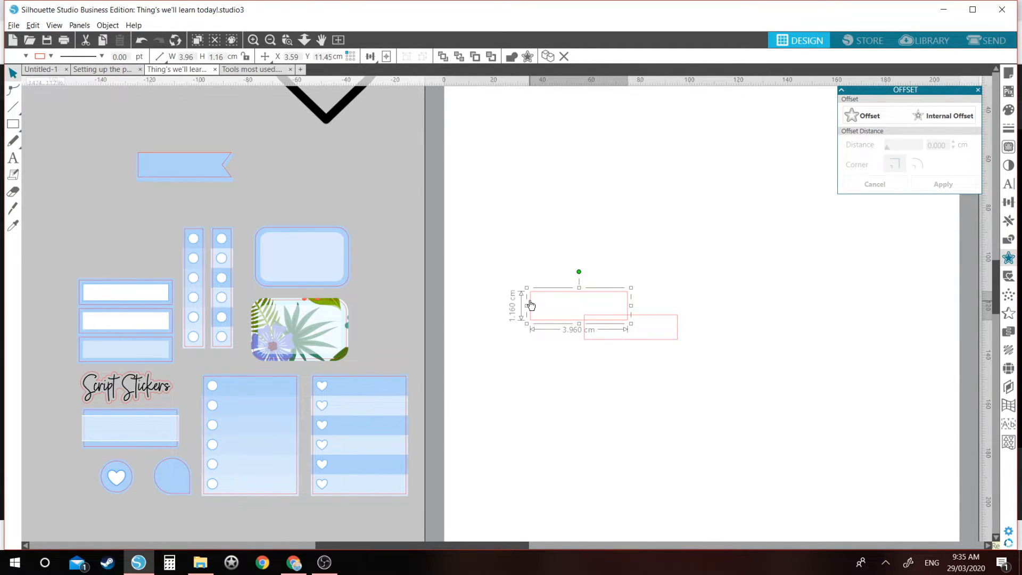
Move the larger offset outline back around the small rectangle and style it with a pale lilac fill and no line colour
drag(531, 305, 583, 328)
click(1008, 109)
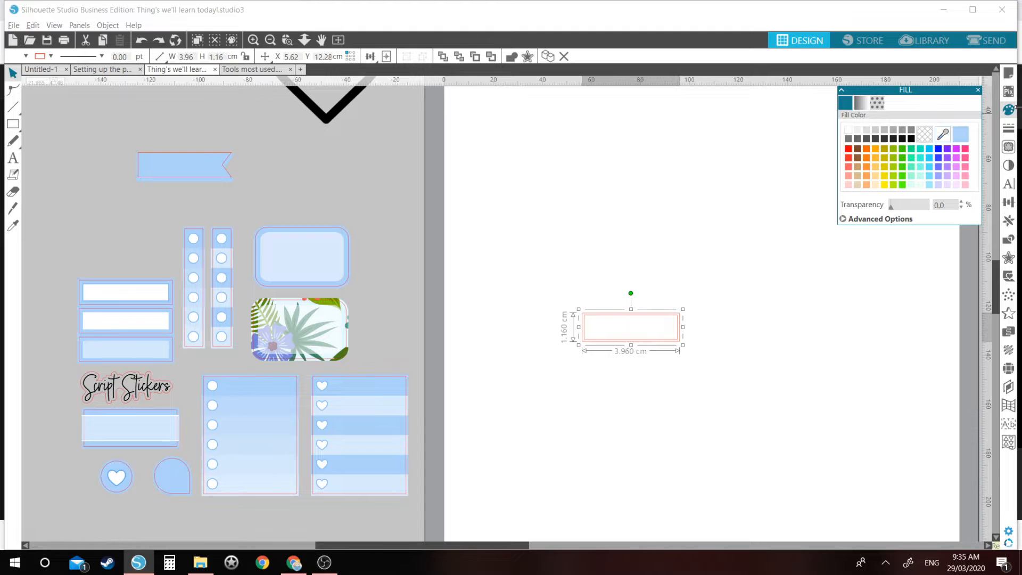
click(1011, 131)
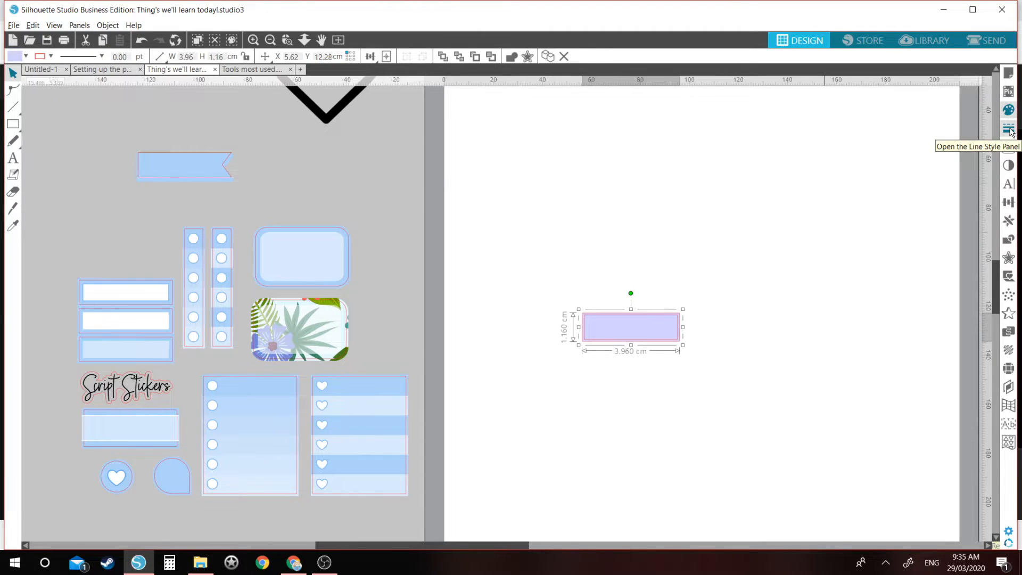
click(1011, 131)
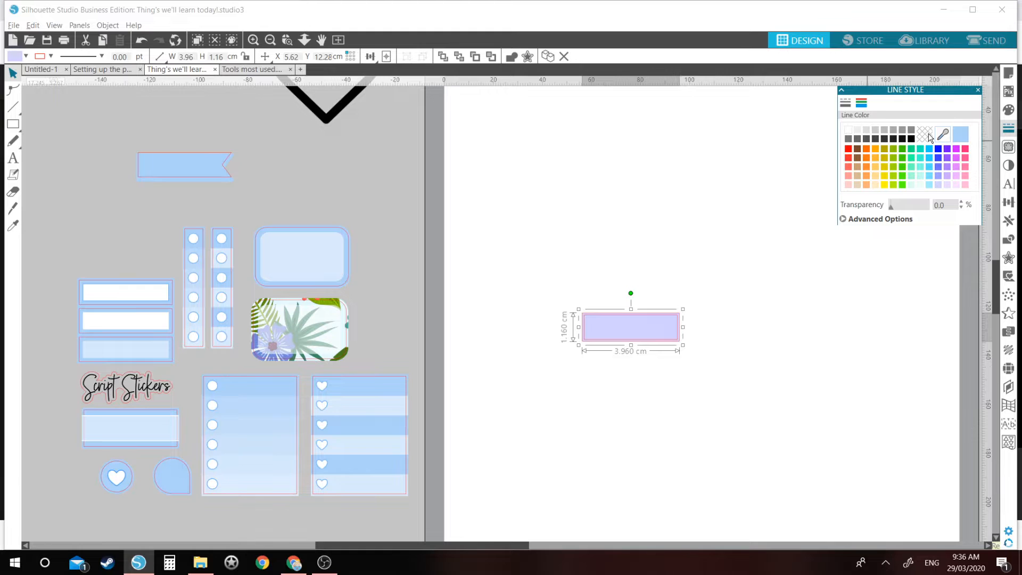
click(929, 137)
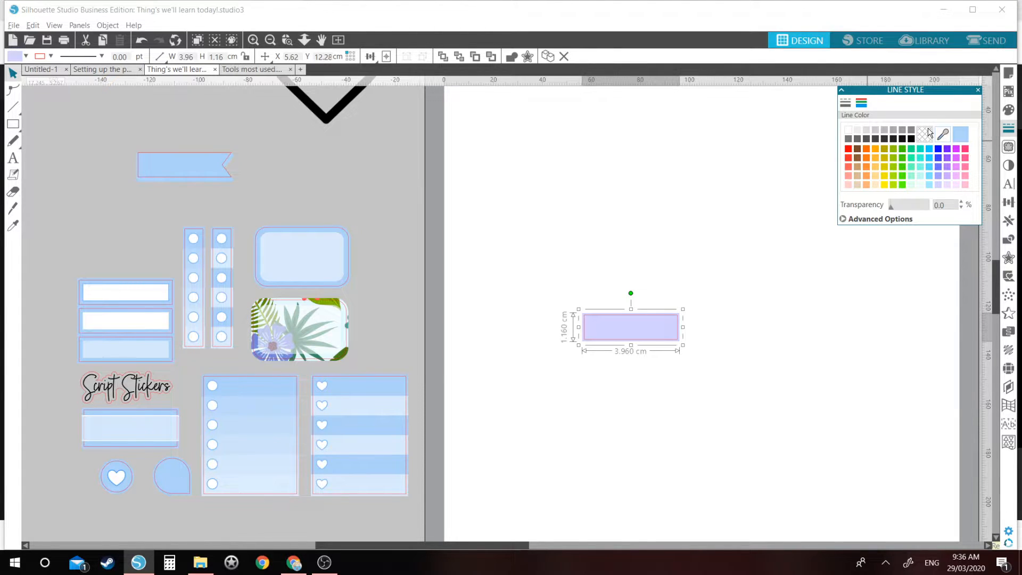
Inspect the small red cut outline lying inside the lilac rectangle
click(130, 304)
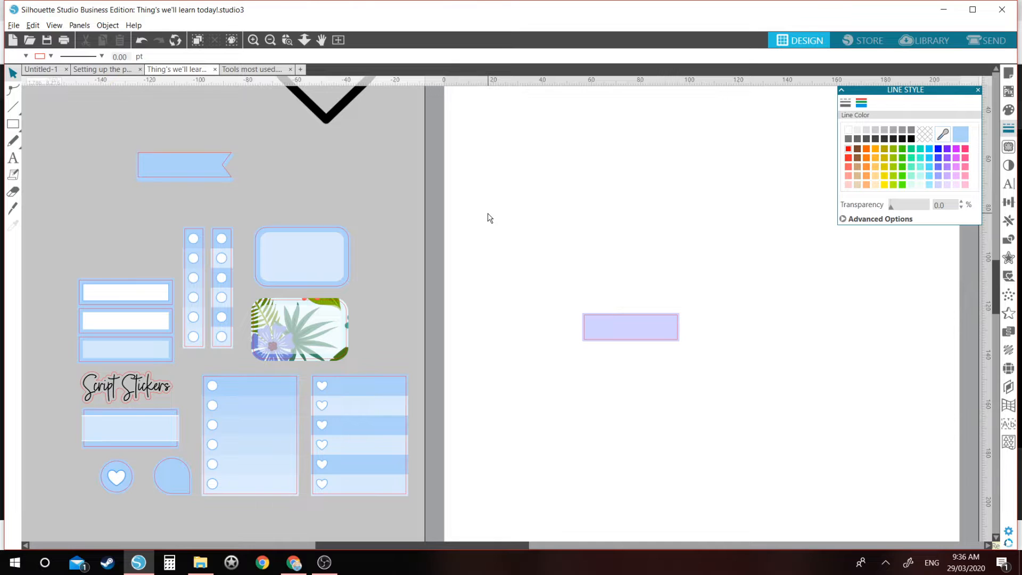
click(586, 322)
click(593, 288)
click(640, 315)
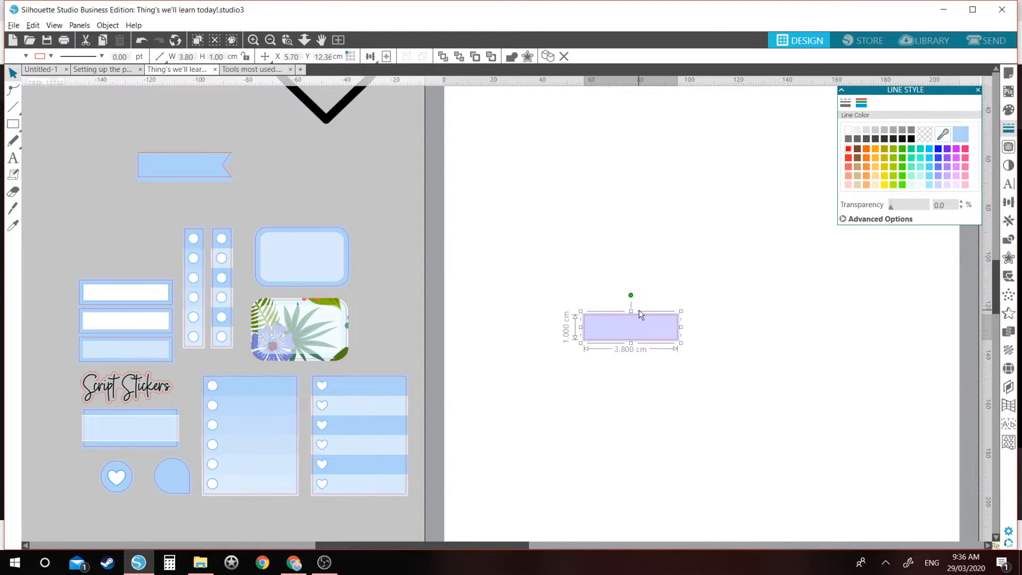
Separate the flag's red cut outline from its blue shape by shifting the outline slightly to the left
click(200, 182)
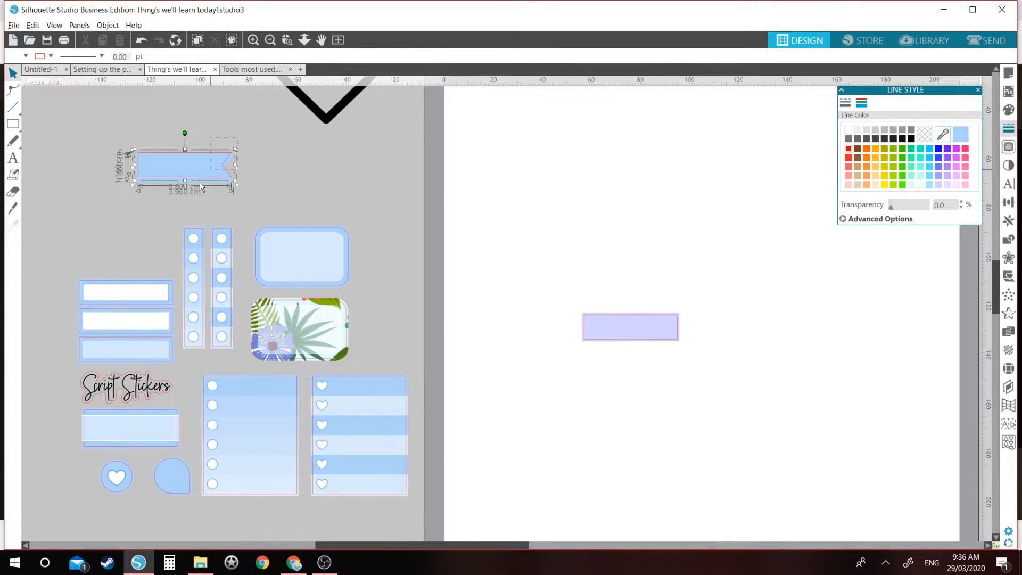
click(263, 183)
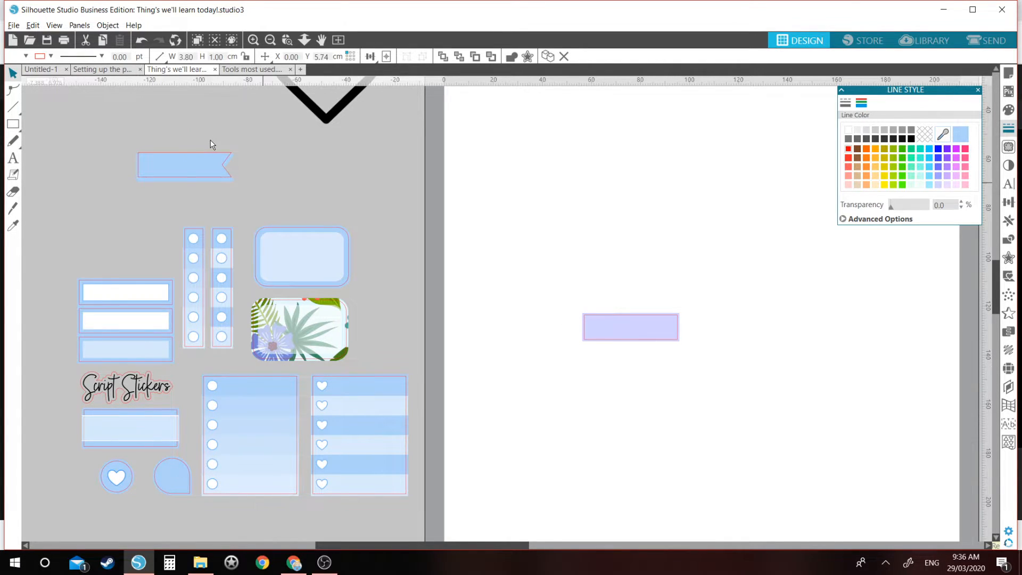
click(213, 162)
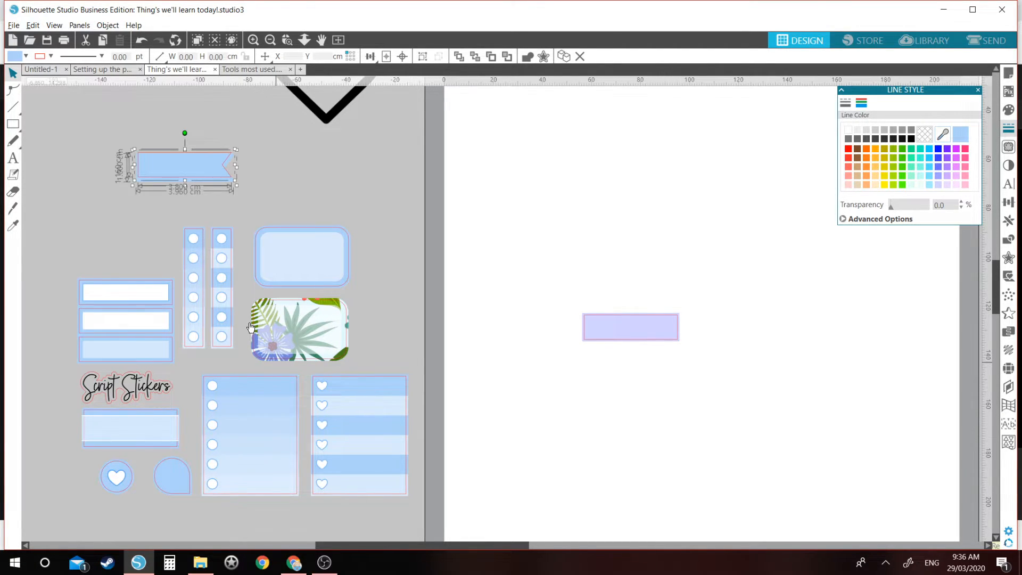
click(196, 161)
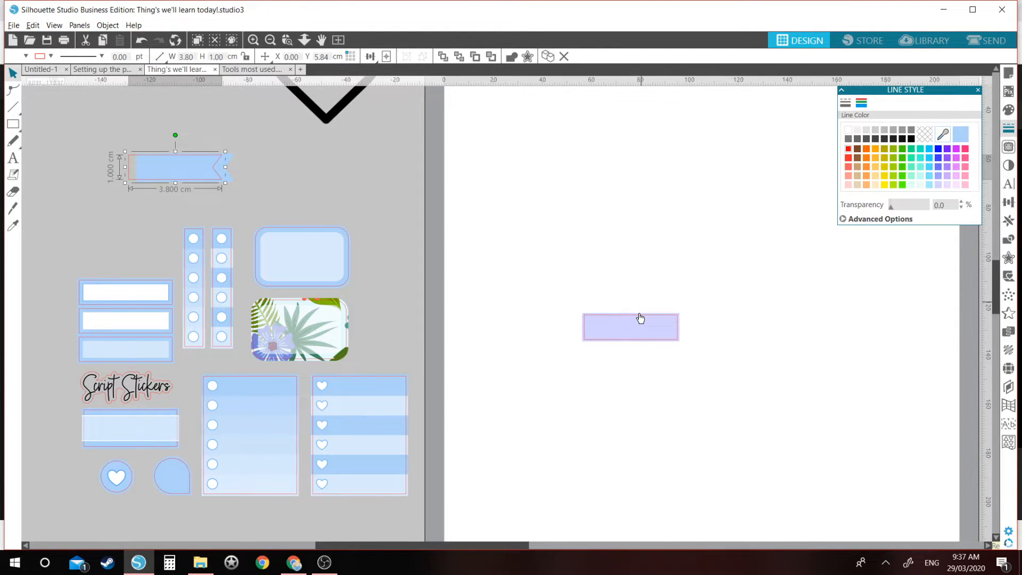
Create an internal offset of 0.15 cm from the small red cut rectangle on the page
click(603, 334)
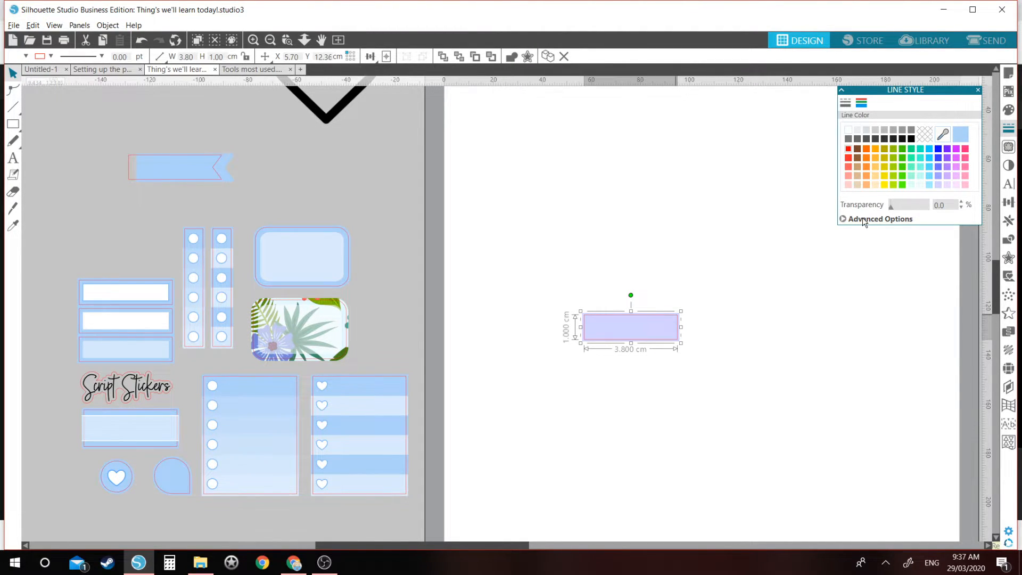
click(1008, 258)
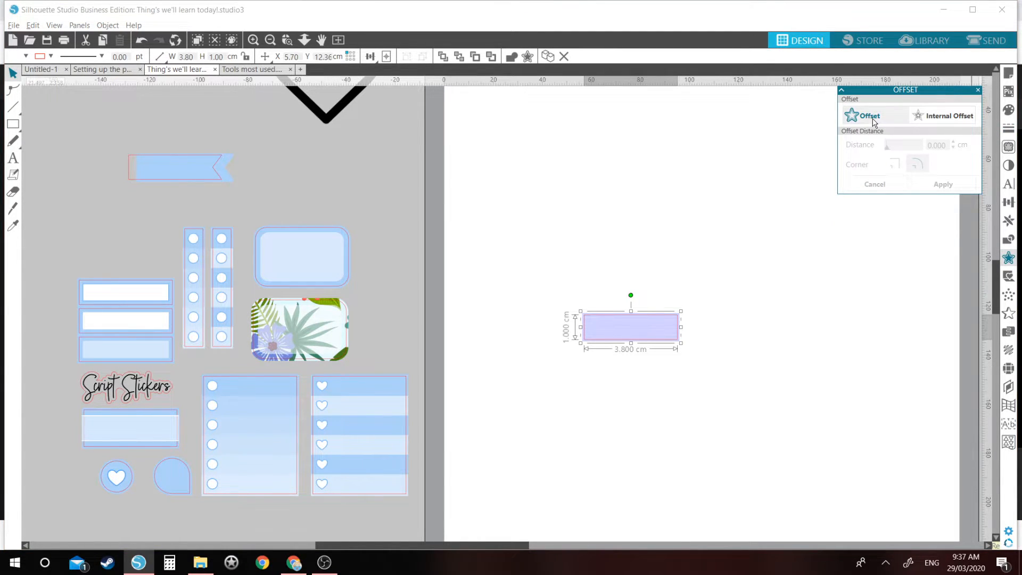
click(924, 116)
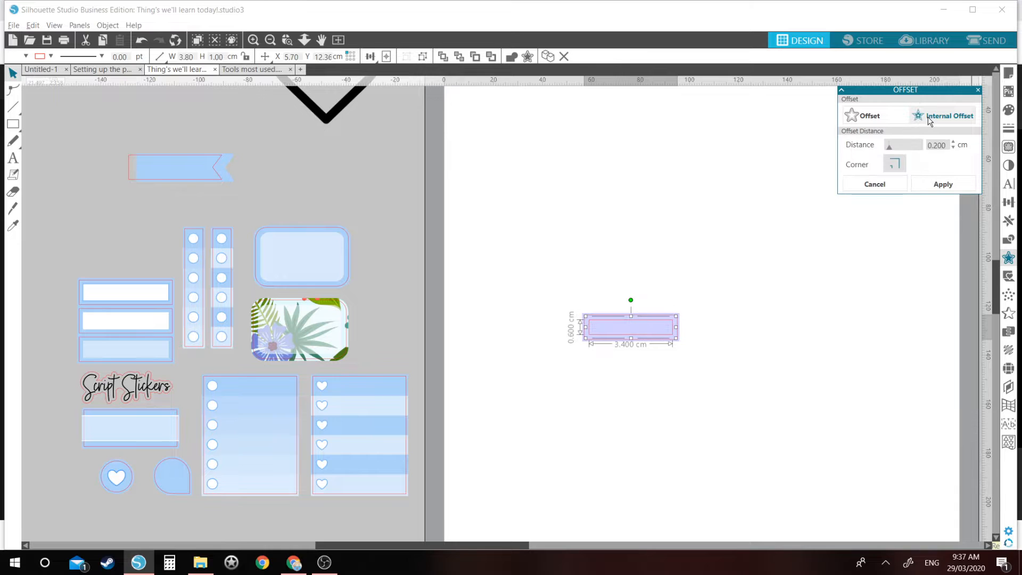
double_click(935, 145)
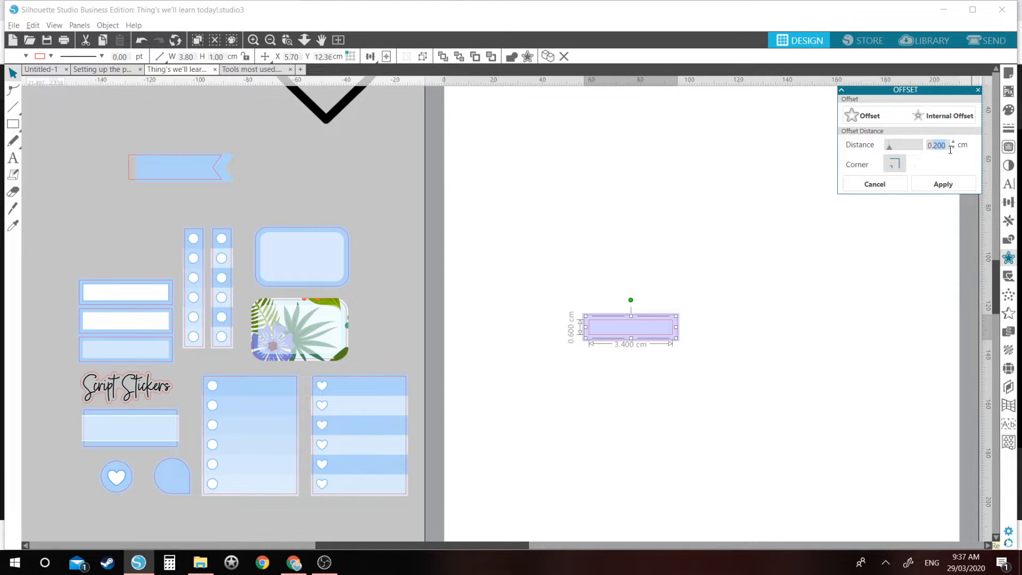
text(0.15)
click(929, 186)
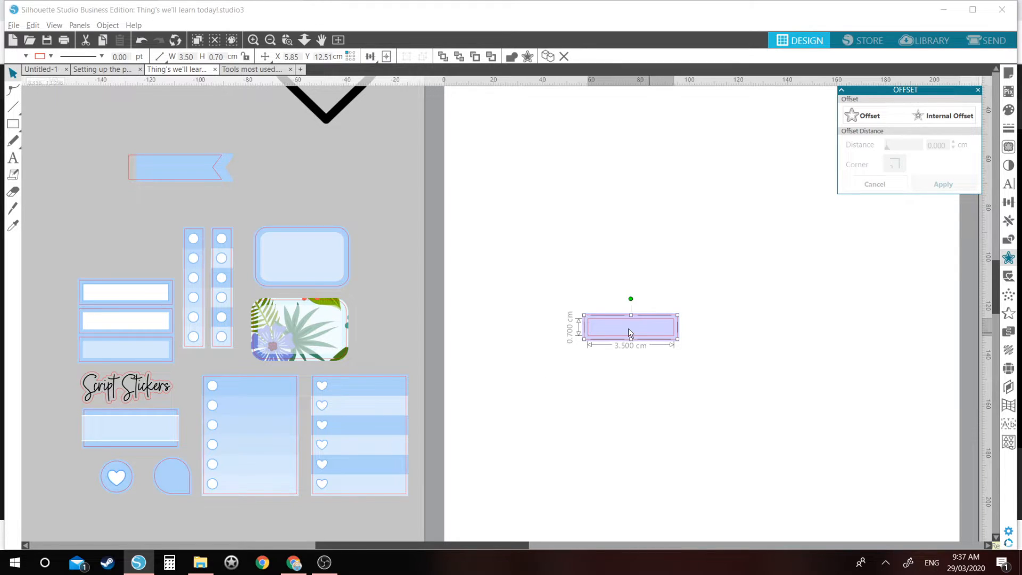
Remove the line colour from the innermost offset rectangle and fill it white
click(1011, 128)
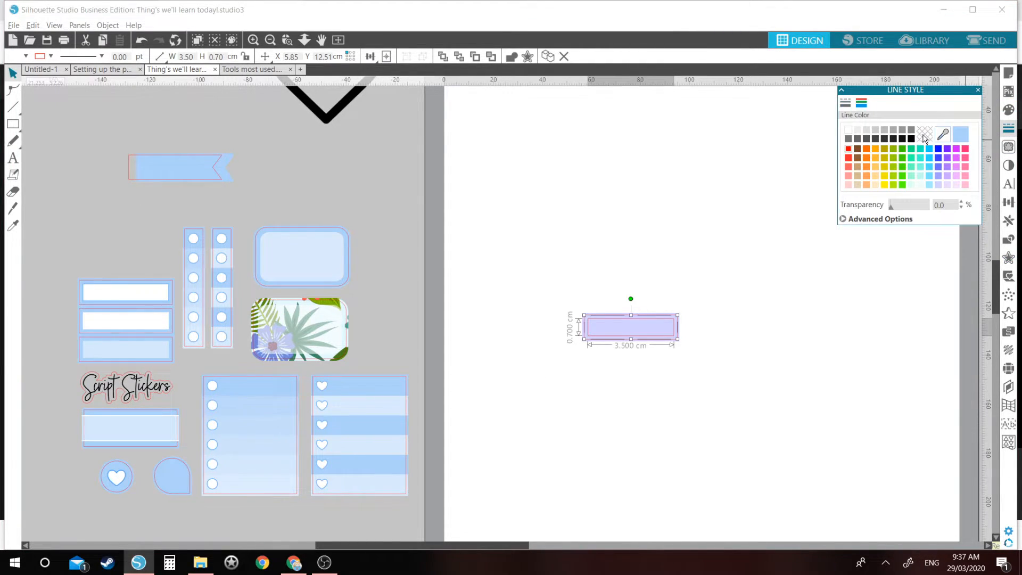
click(924, 136)
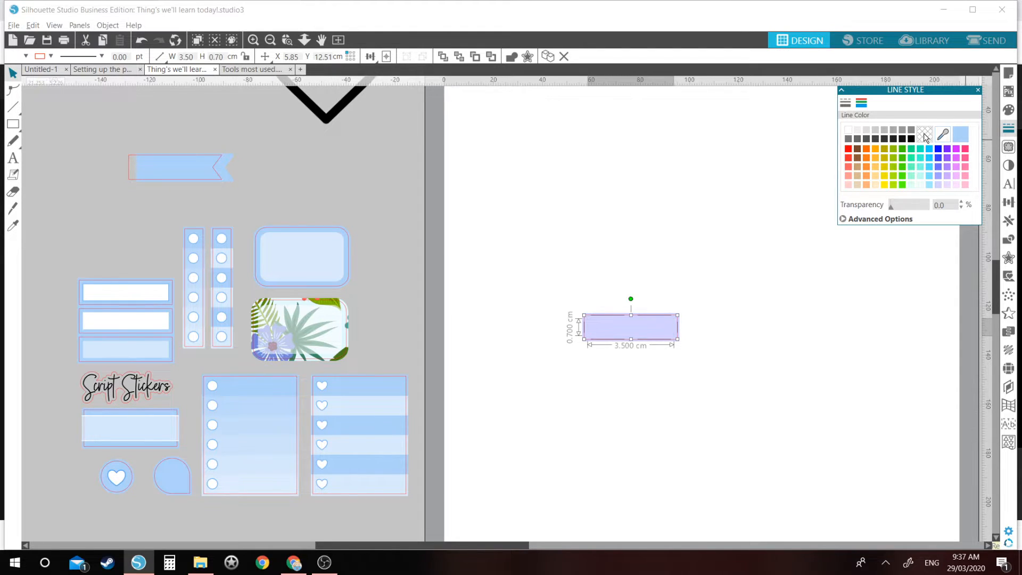
click(1009, 109)
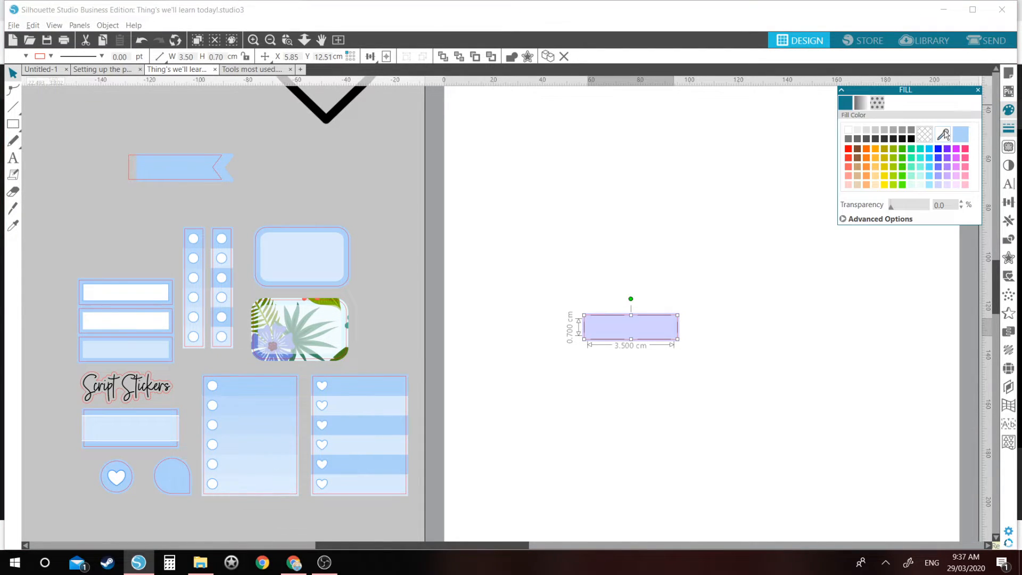
click(849, 130)
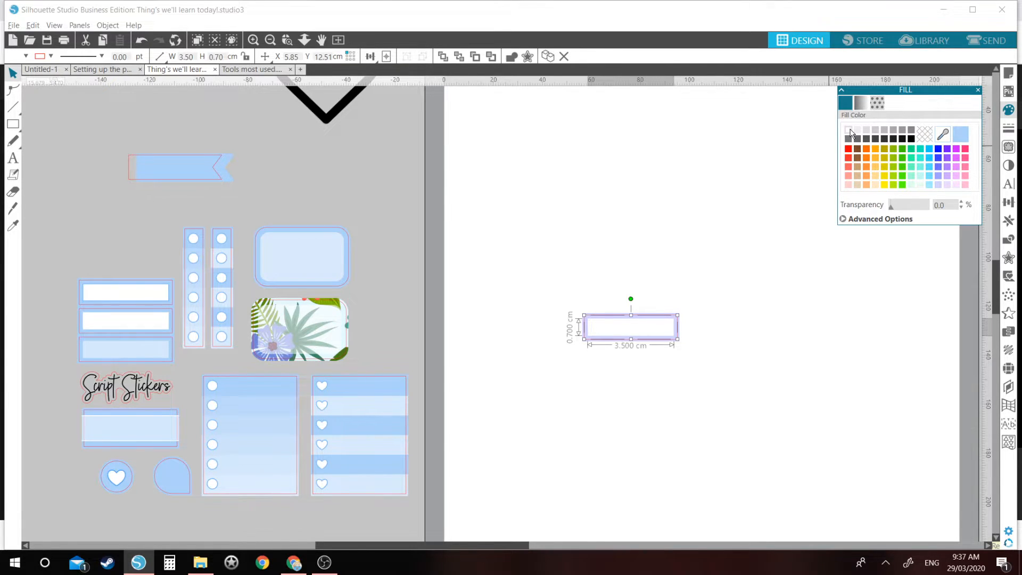
Try orange and another pale fill on the innermost rectangle, return it to white and deselect it
click(867, 186)
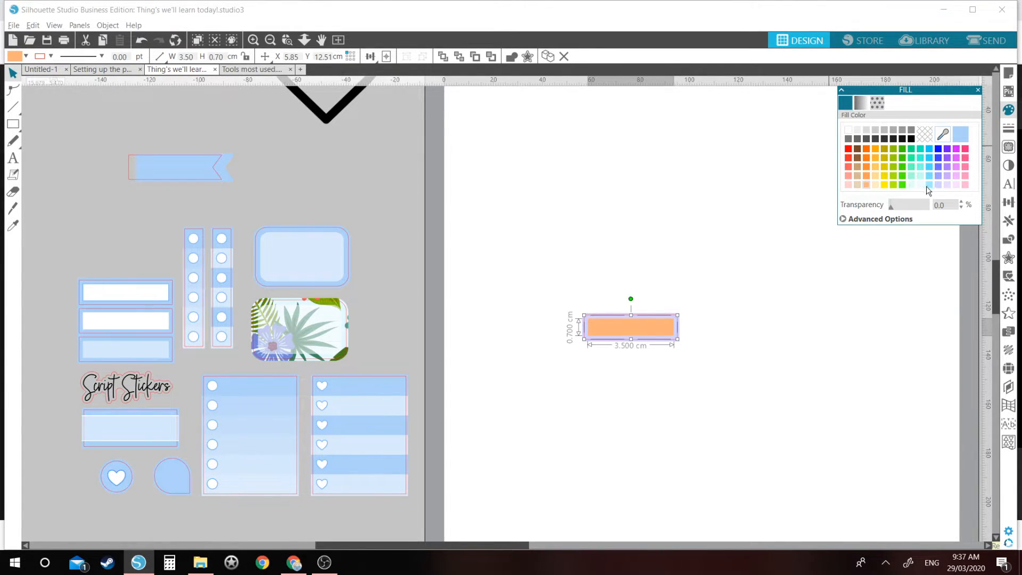
click(935, 183)
click(848, 129)
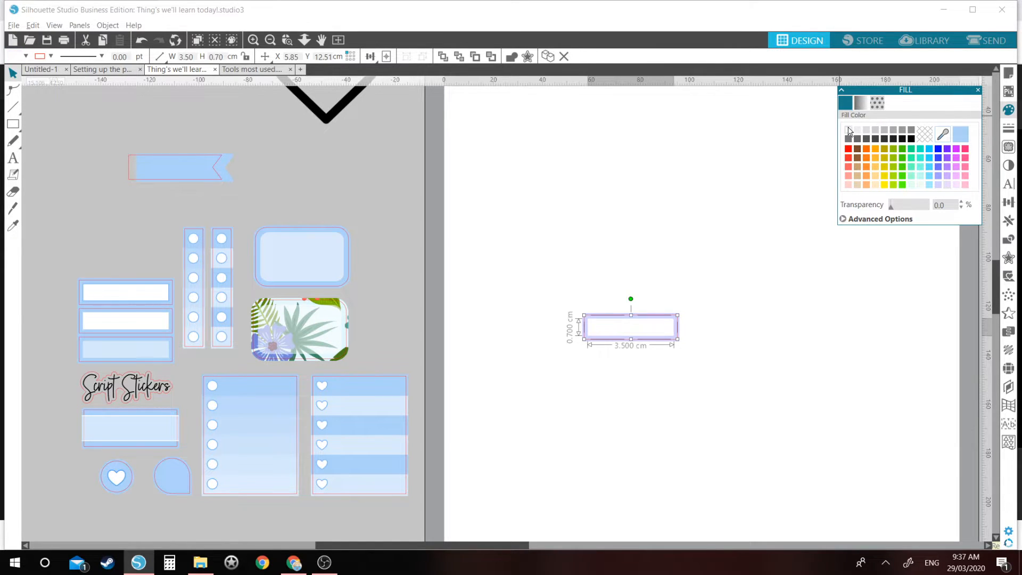
click(756, 214)
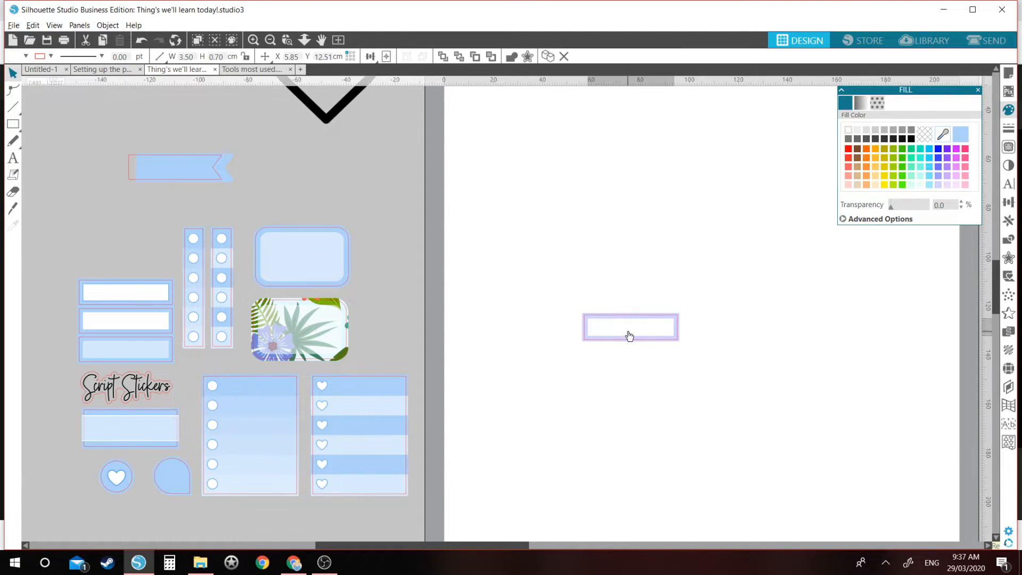
Try pale lavender and a stronger periwinkle fill on the innermost rectangle, and return it to white
click(630, 336)
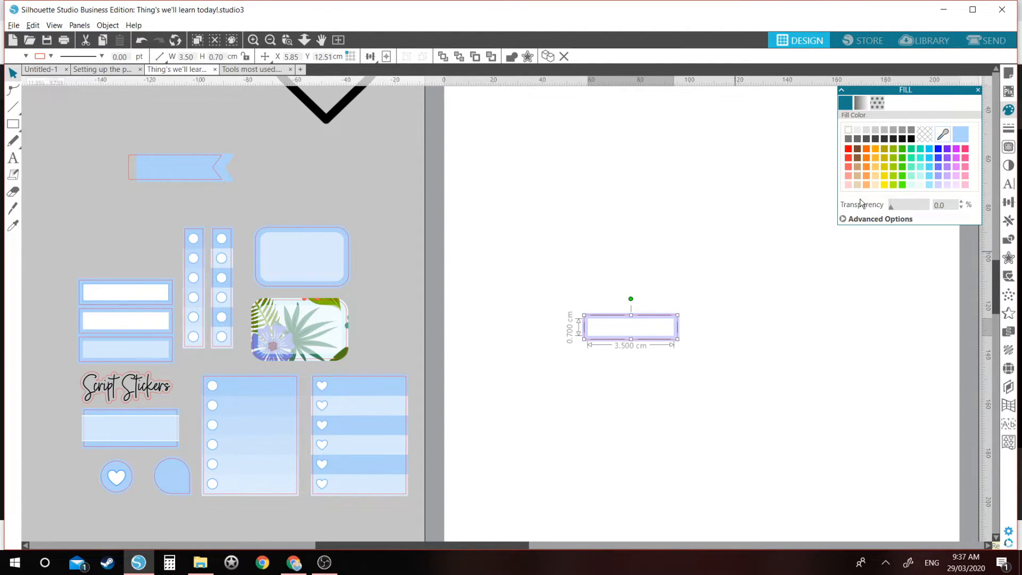
click(938, 185)
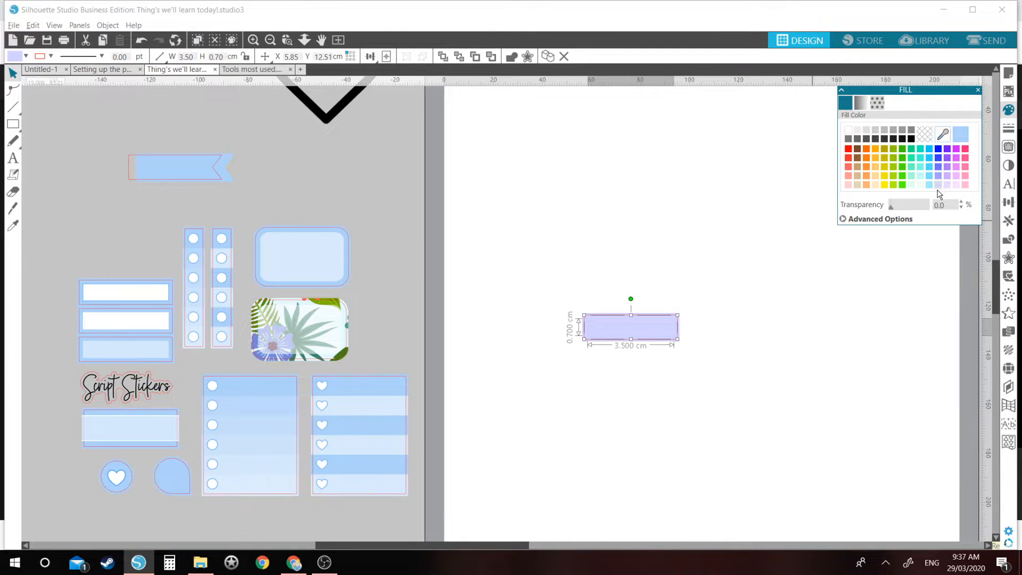
click(939, 176)
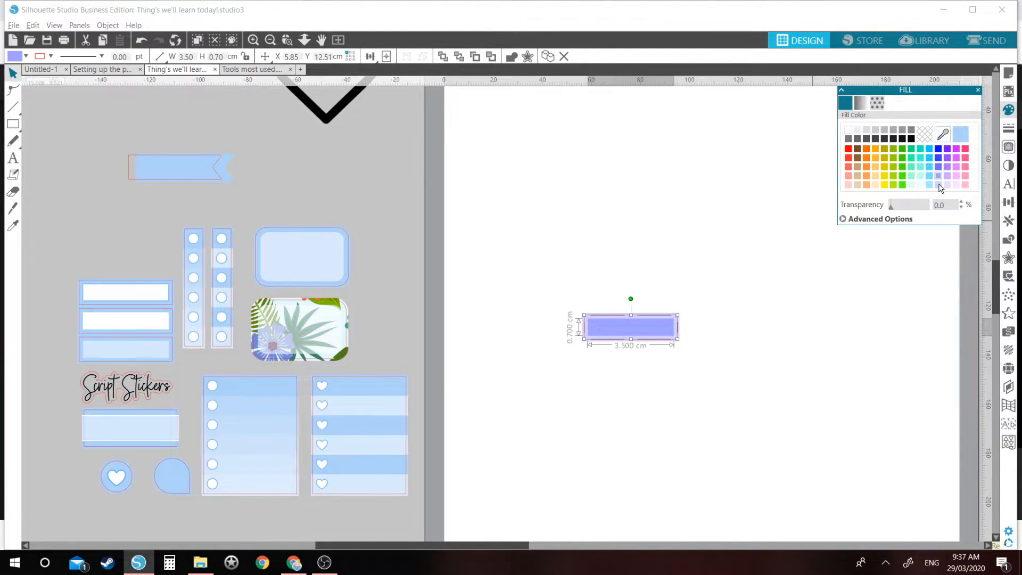
click(939, 185)
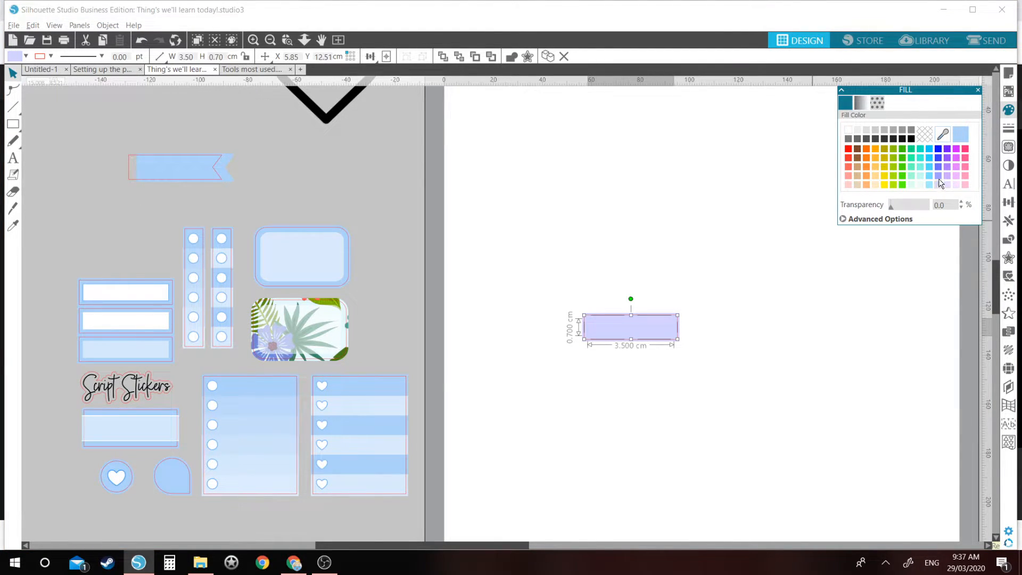
click(848, 131)
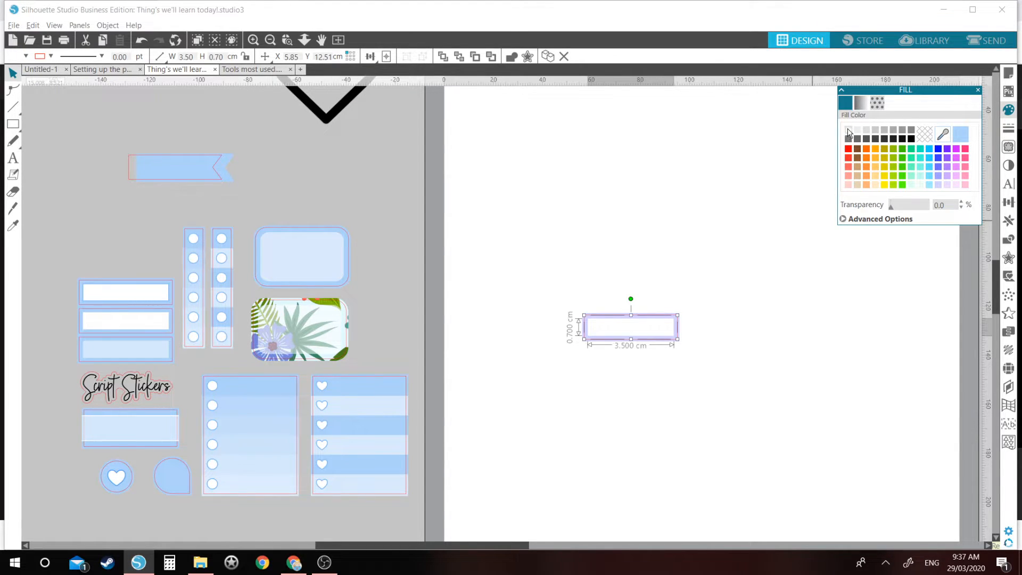
Set the innermost white rectangle's fill transparency to 20% and deselect it
mouse_move(894, 209)
mouse_down()
mouse_move(909, 209)
mouse_move(900, 210)
mouse_up()
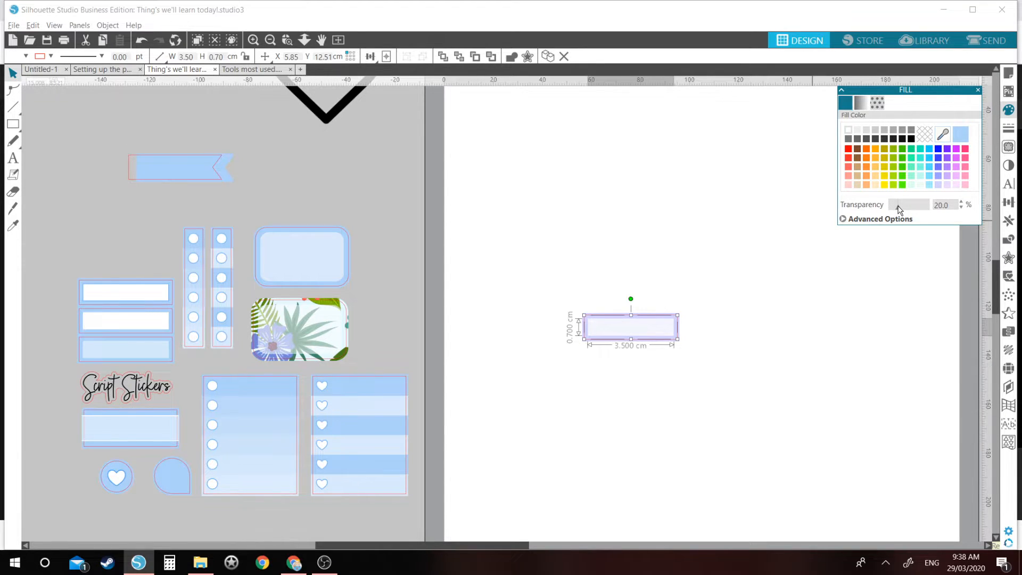
click(692, 319)
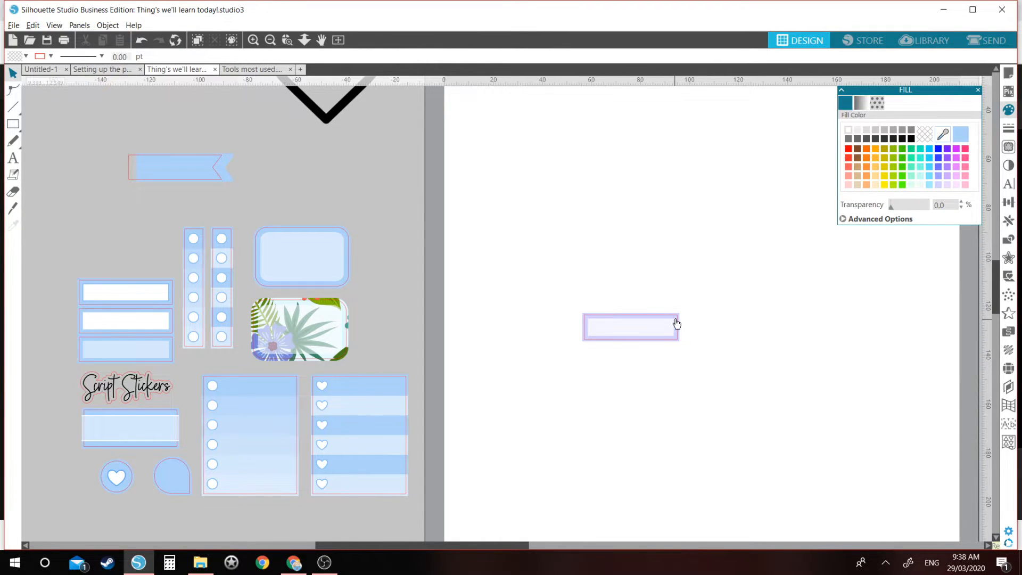
Try green, blue and red fills on the outer bleed rectangle to compare how they show through the inner box
click(677, 323)
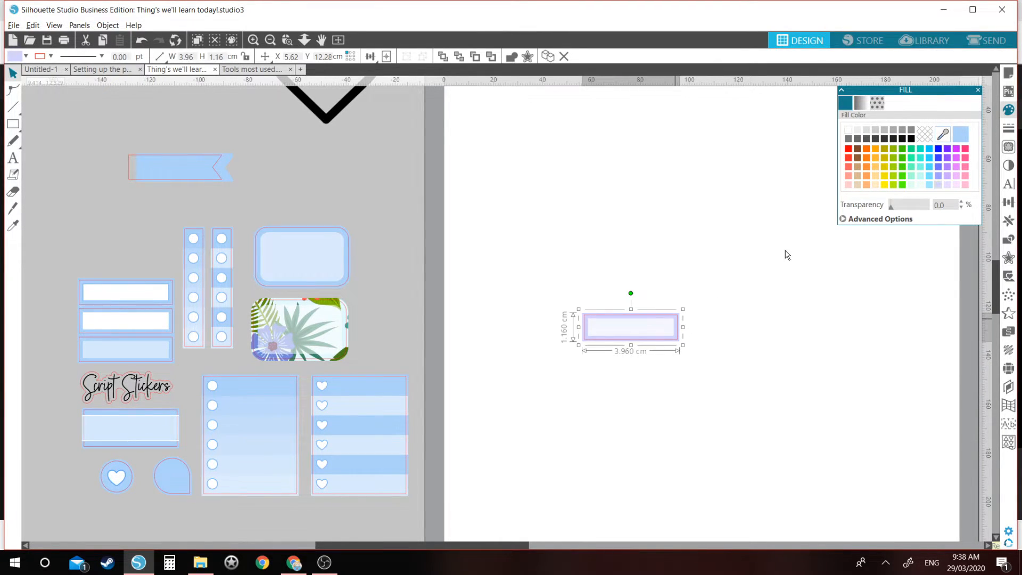
click(965, 184)
click(903, 149)
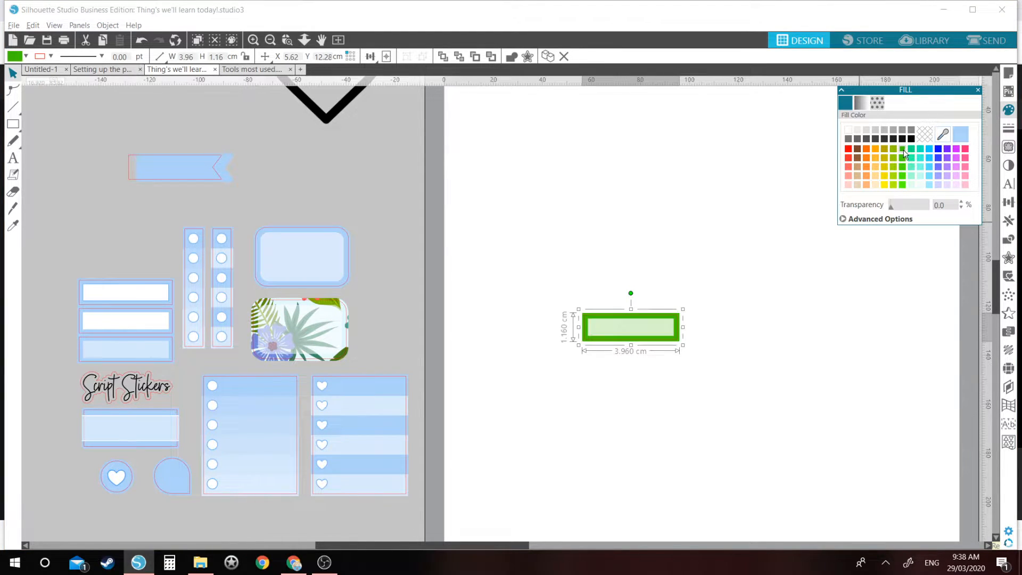
click(938, 149)
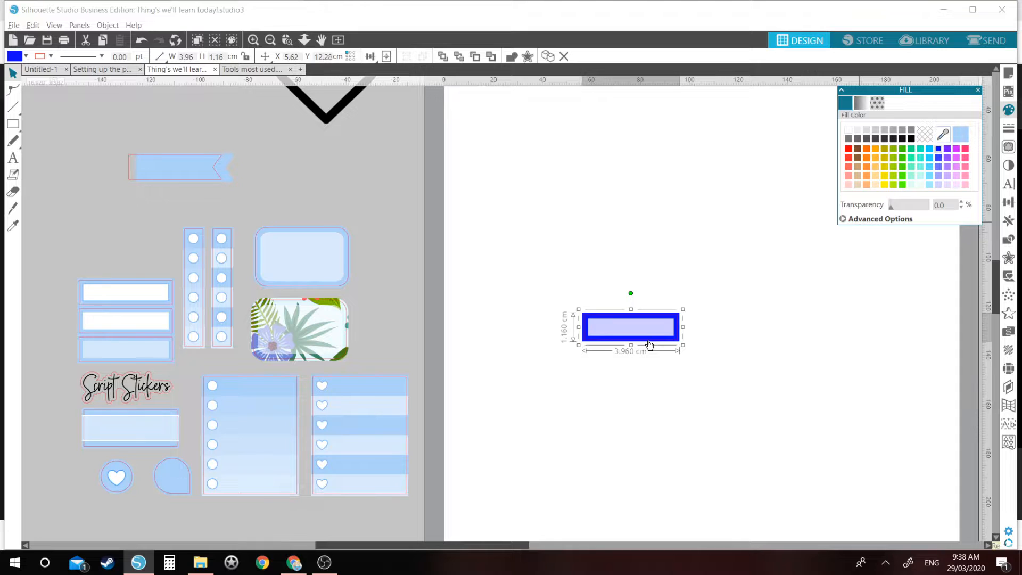
click(848, 149)
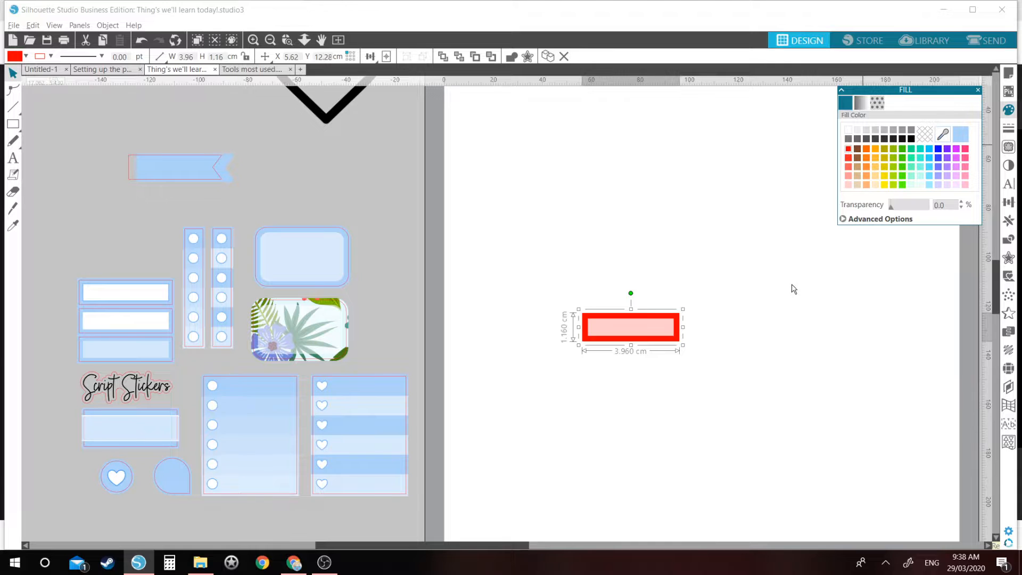
click(735, 253)
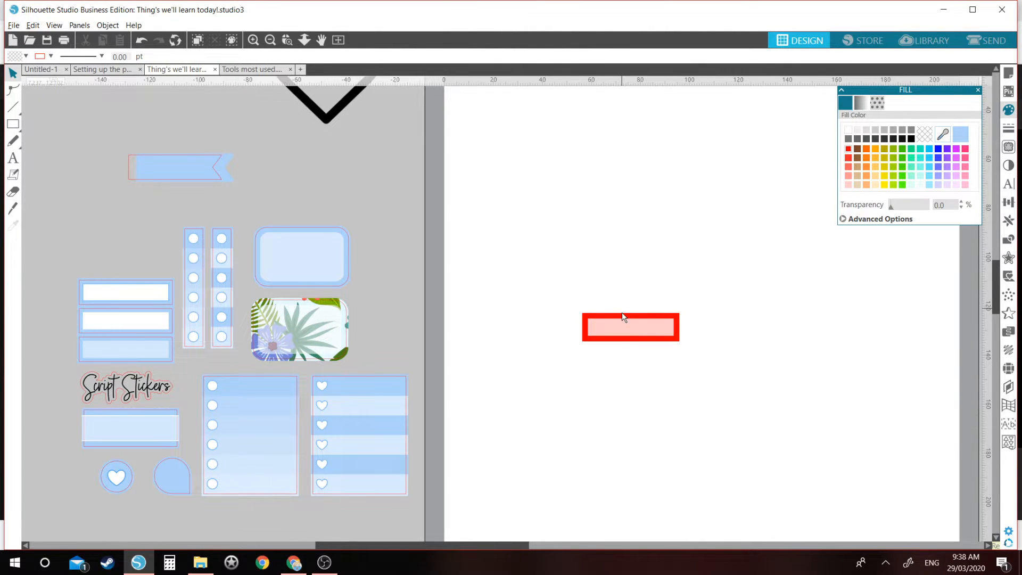
Fill the outer bleed rectangle light pink and deselect it
click(624, 330)
click(960, 186)
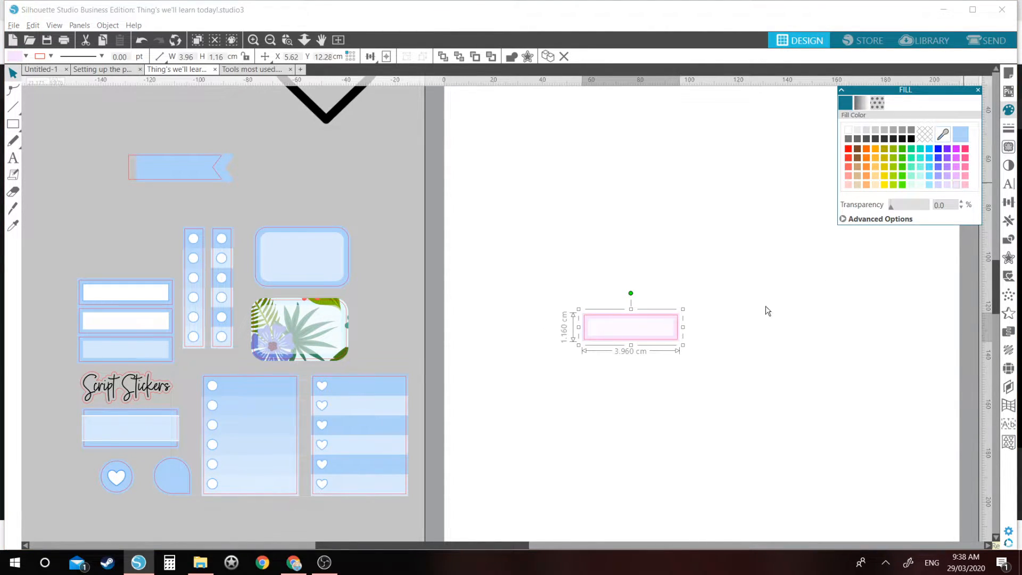
click(967, 186)
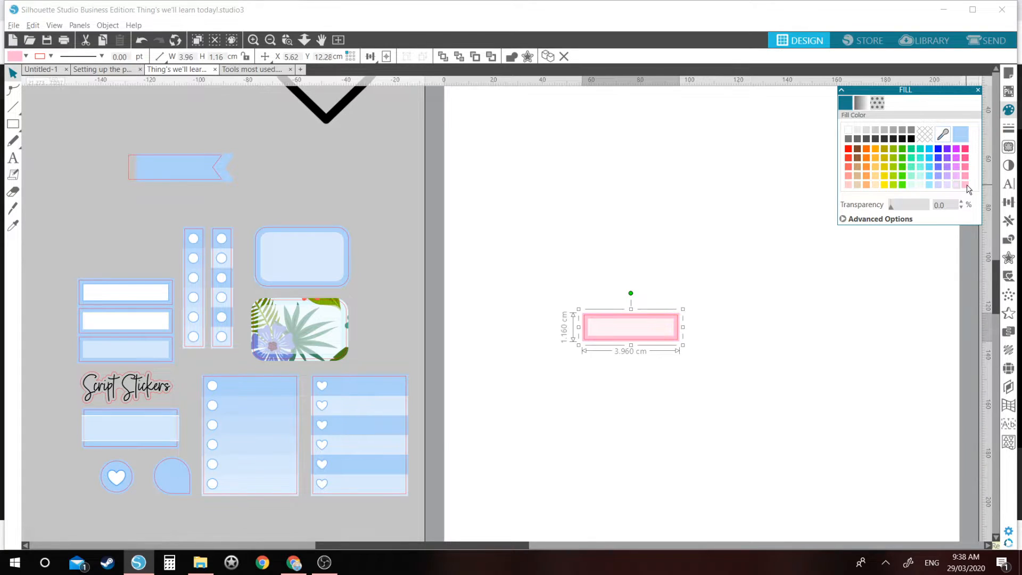
click(659, 284)
Narrow the semi-transparent white inner box to about 0.84 cm wide, keeping it at the sticker's left end
key(z)
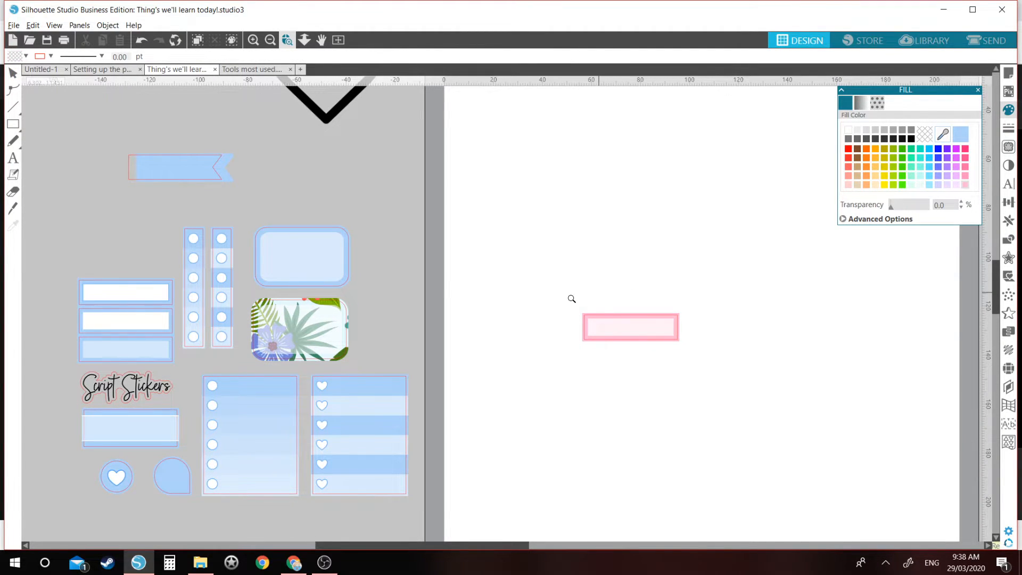
key(Escape)
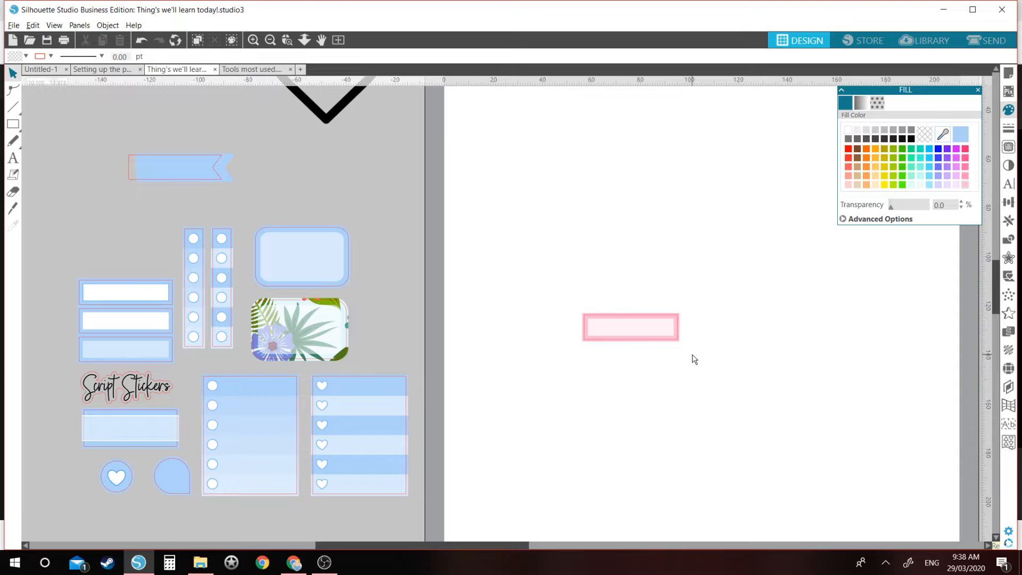
scroll(665, 334, up, 5)
click(405, 294)
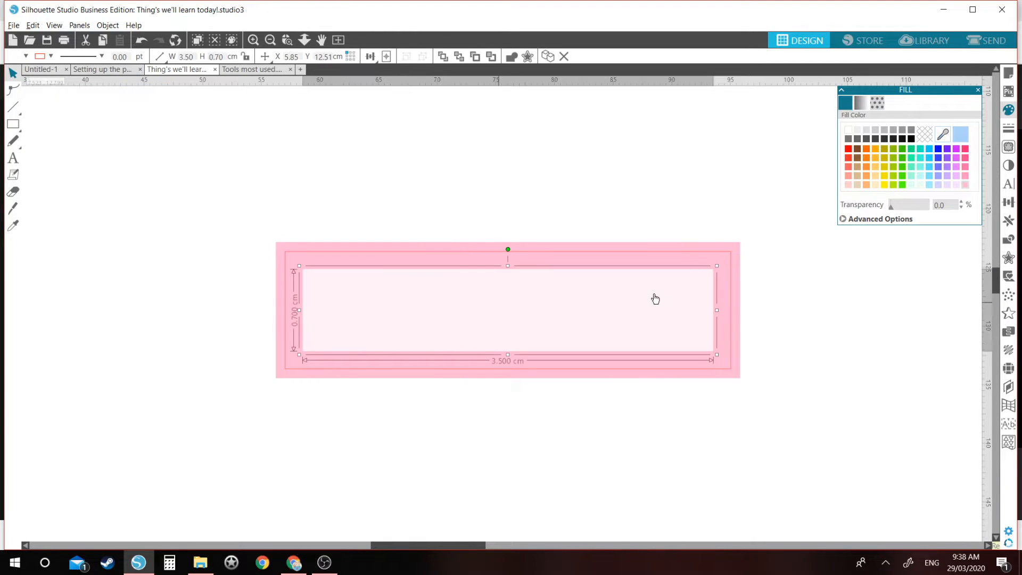
drag(718, 310, 406, 311)
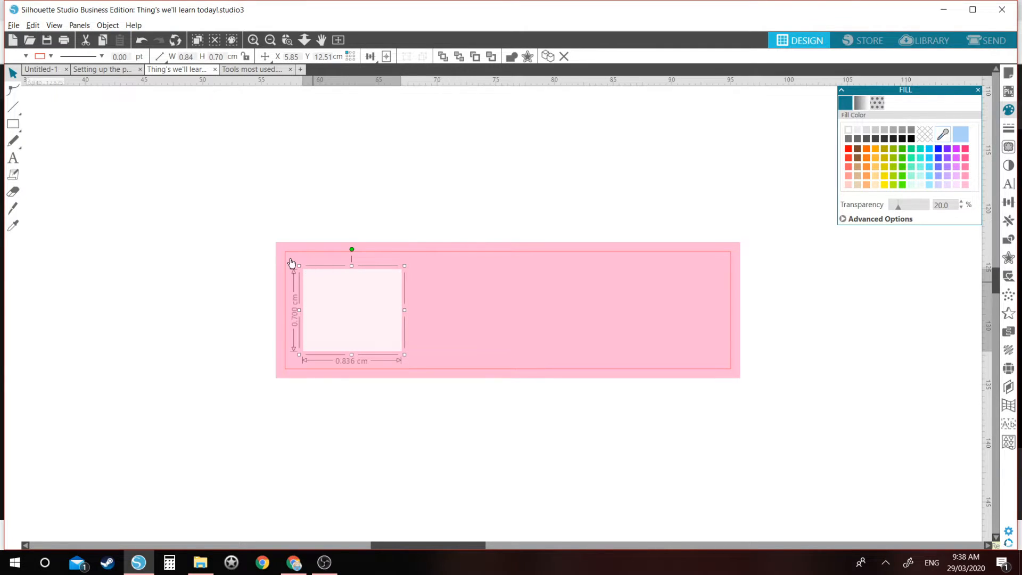
click(461, 432)
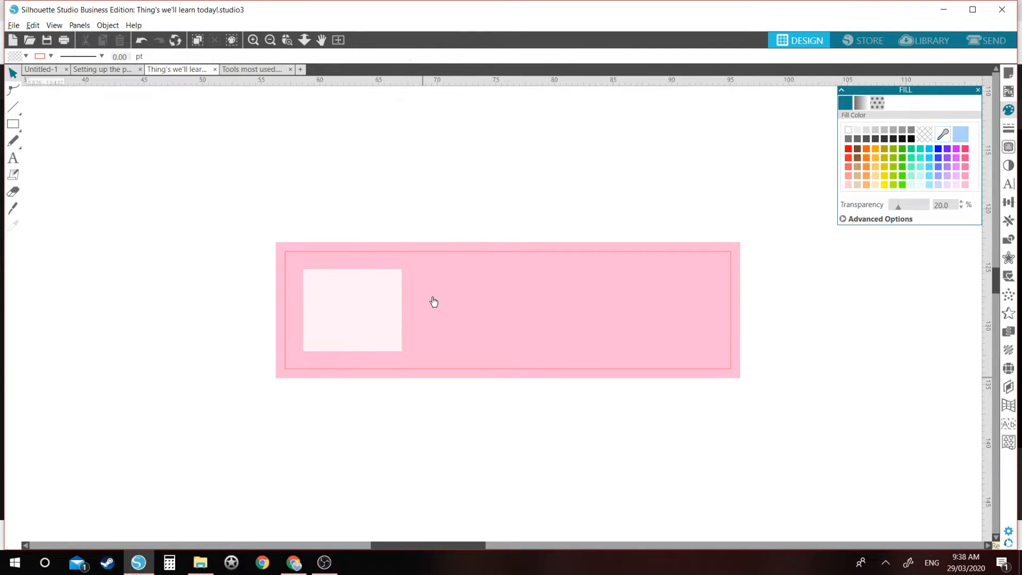
Move the small white box off the pink sticker onto the blank page area and deselect it
click(384, 310)
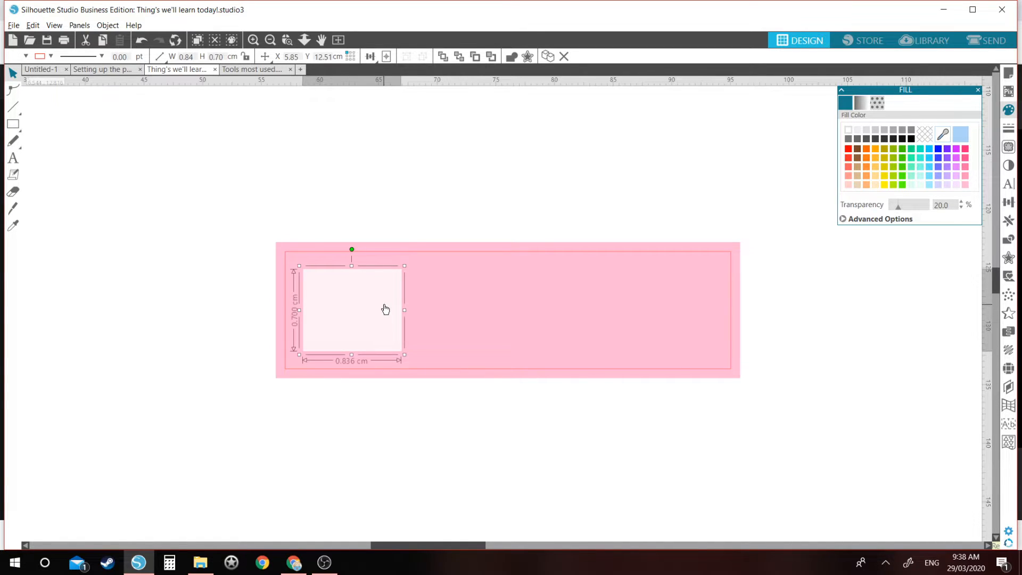
drag(385, 310, 169, 218)
click(168, 219)
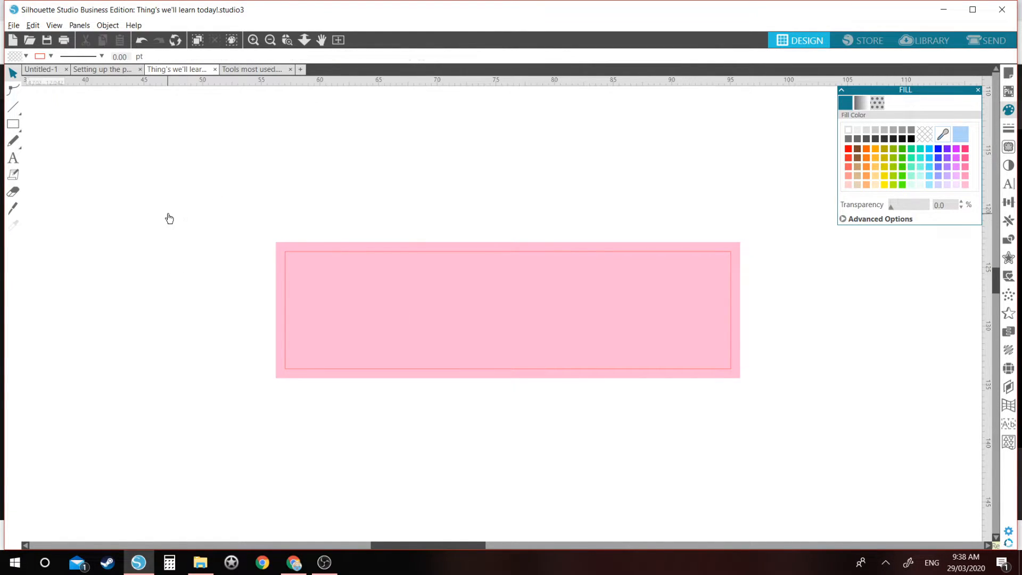
Draw a circle about 0.65 cm in diameter inside the left end of the pink sticker with the Ellipse tool
click(12, 124)
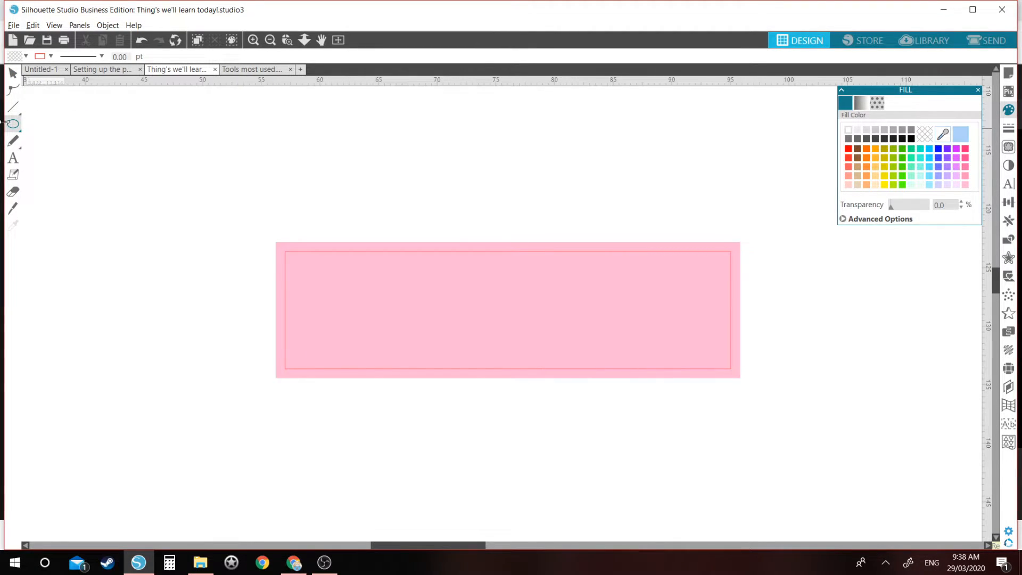
click(13, 124)
click(63, 126)
drag(309, 268, 397, 330)
Fill the circle white with 33% transparency
click(388, 316)
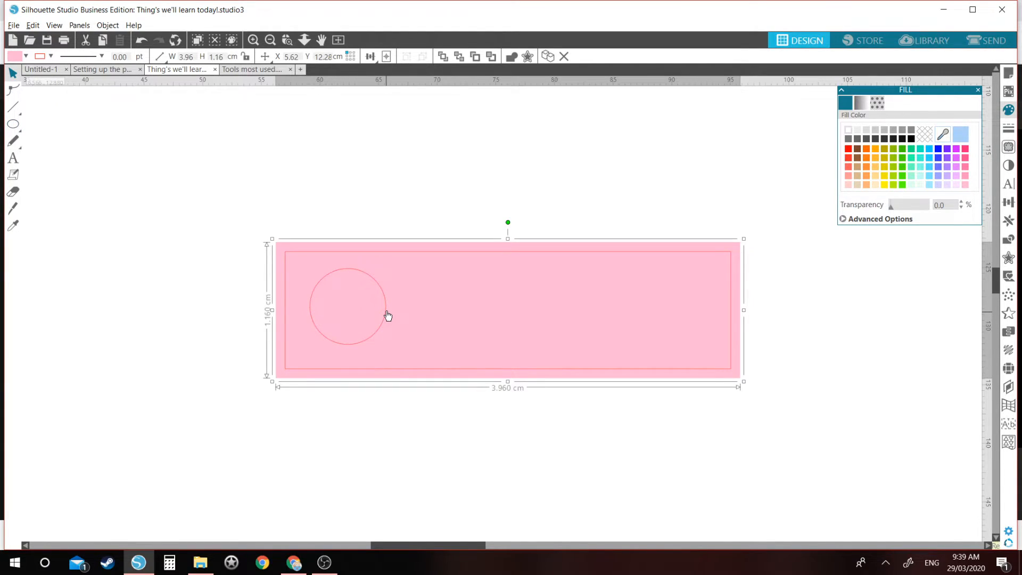
click(387, 313)
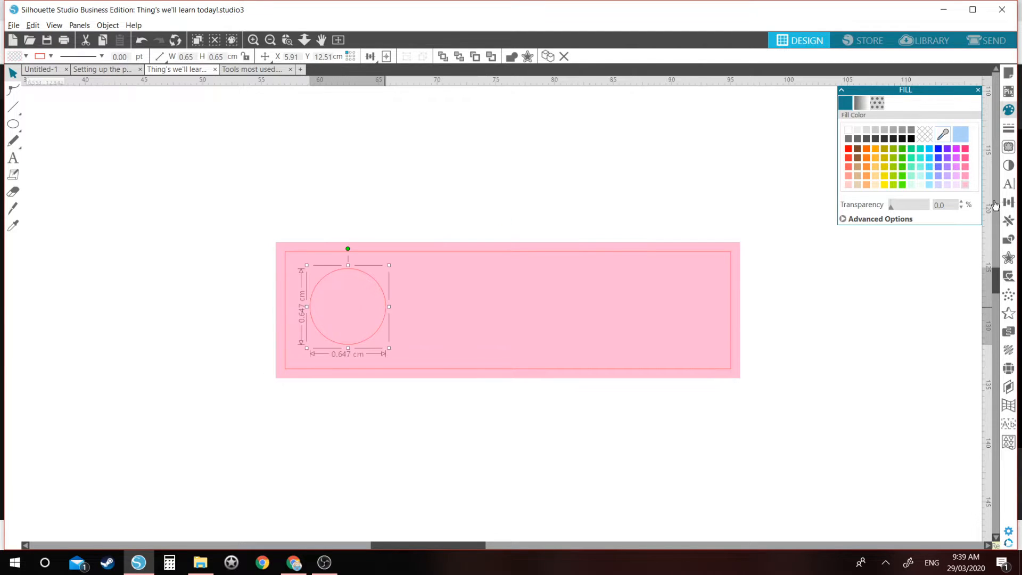
click(849, 132)
drag(891, 205, 902, 209)
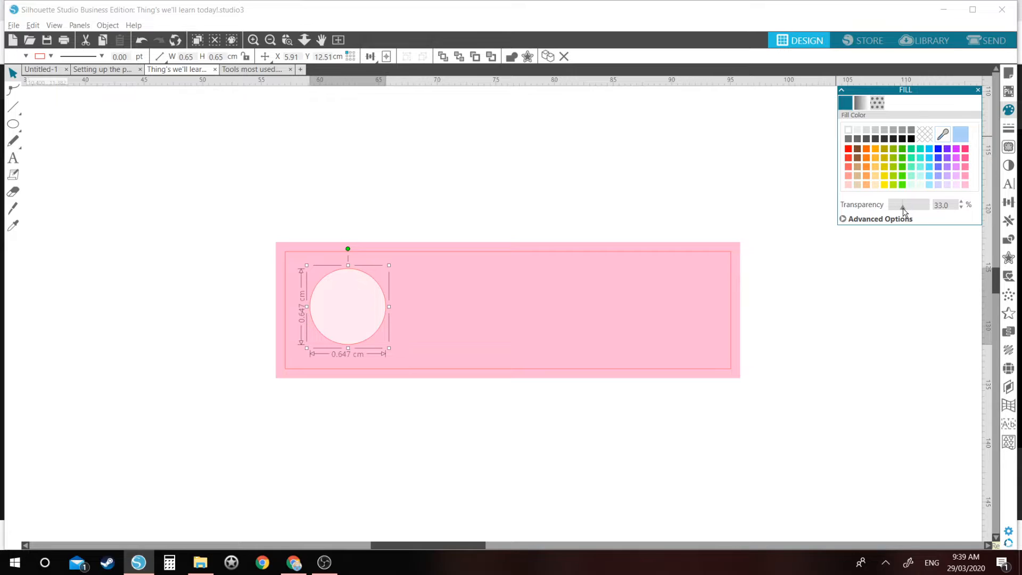
Shift the circle slightly to the left and change its line colour to bright pink
click(1008, 128)
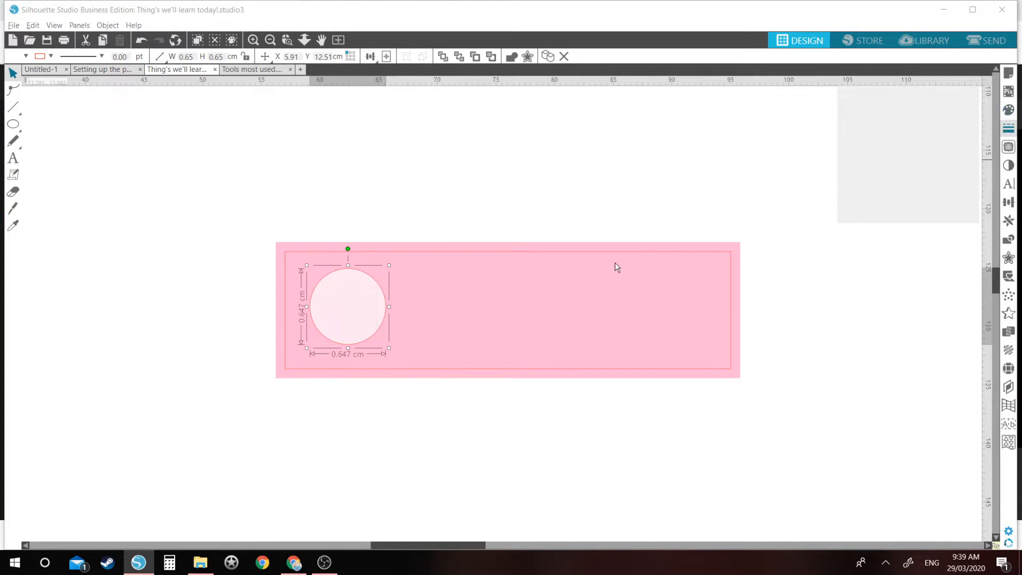
drag(355, 292, 350, 294)
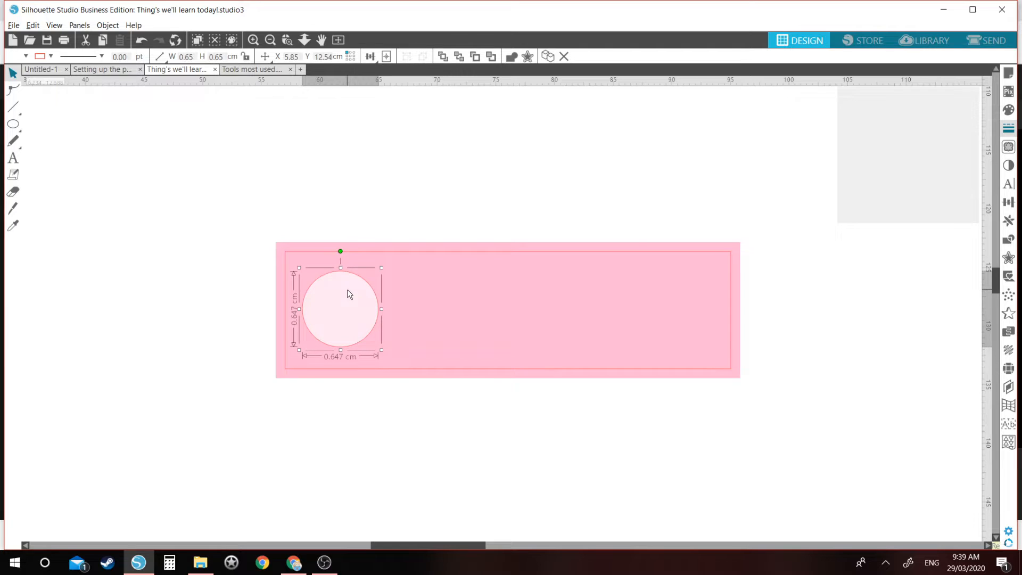
click(1009, 130)
click(1010, 130)
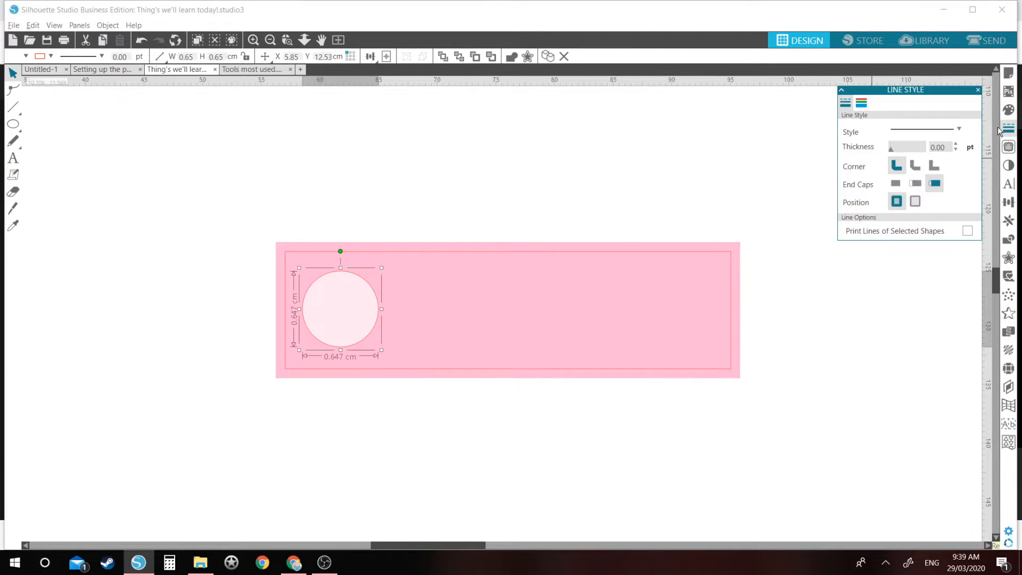
click(862, 102)
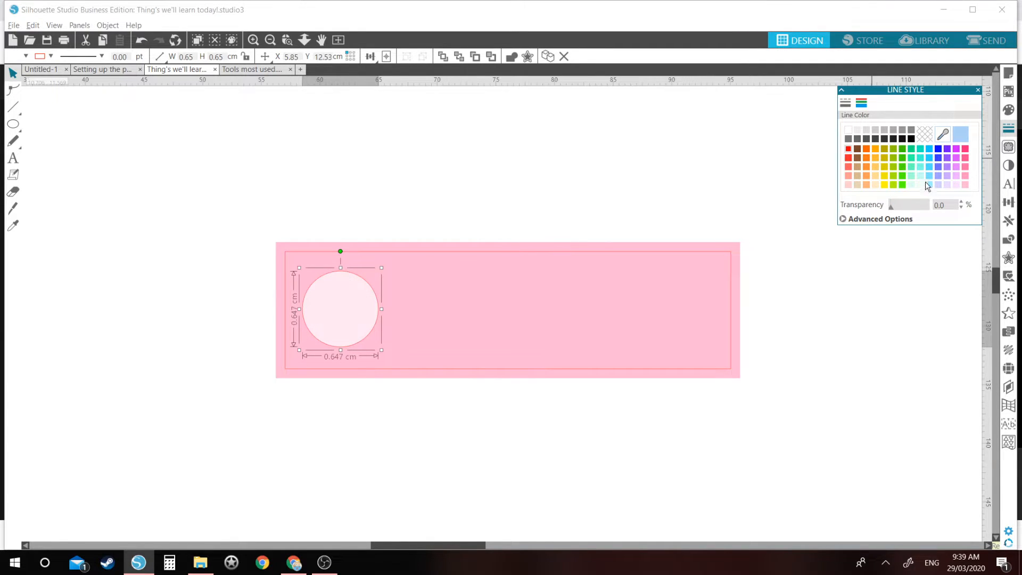
click(966, 175)
click(967, 166)
click(966, 157)
Set the circle's line thickness to 1.50 pt and deselect it
click(847, 104)
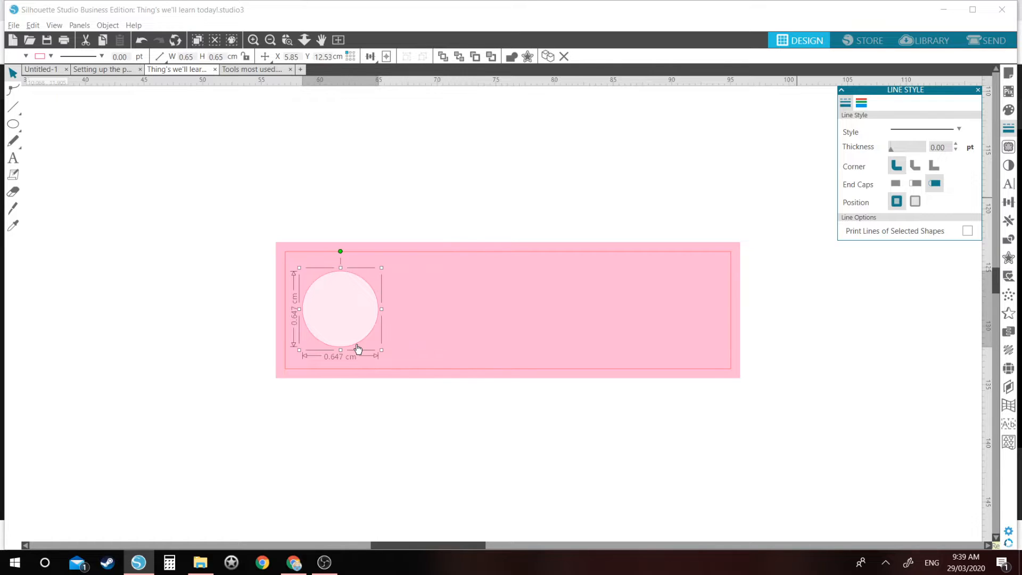
click(897, 148)
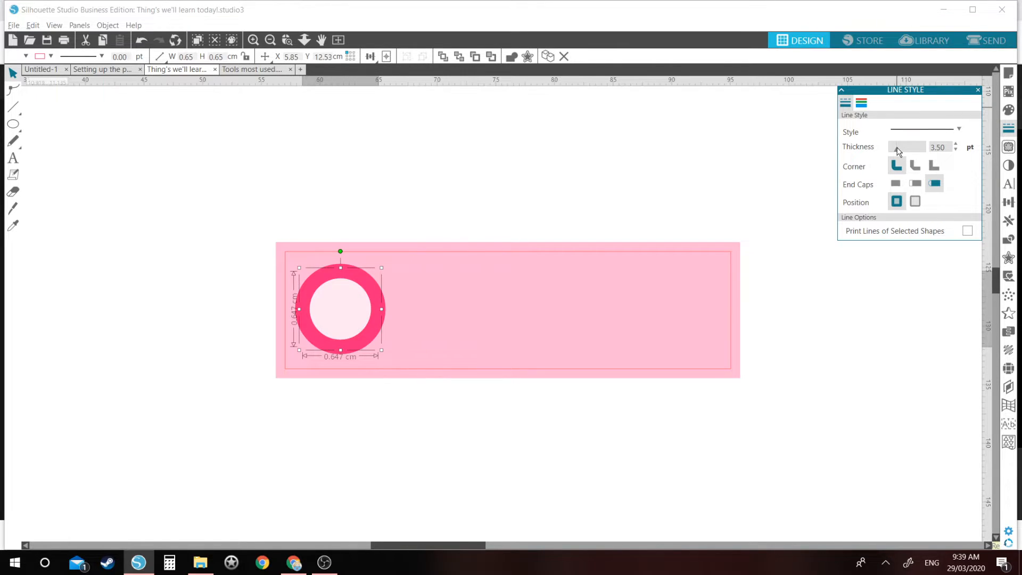
drag(898, 152, 892, 146)
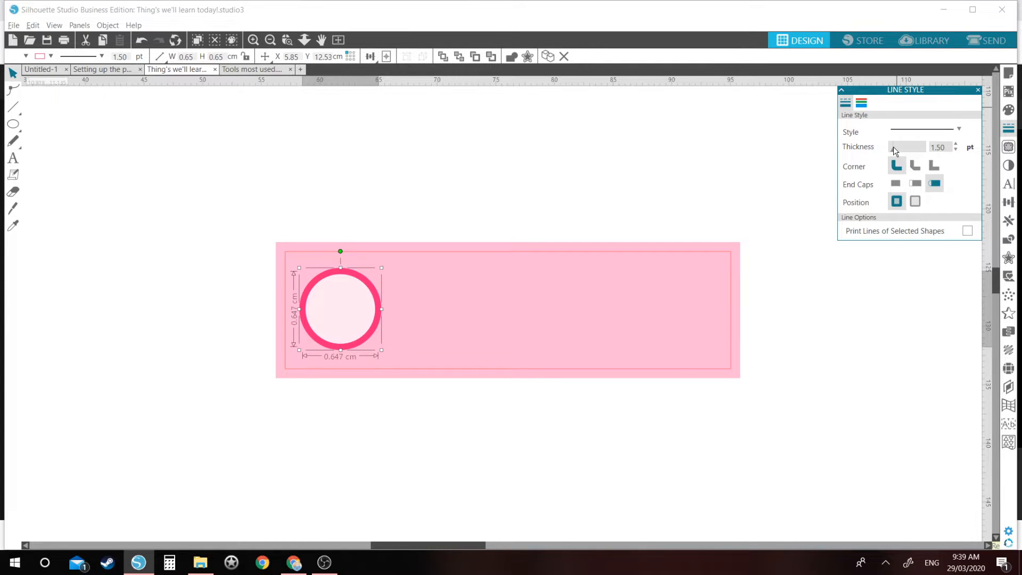
click(381, 413)
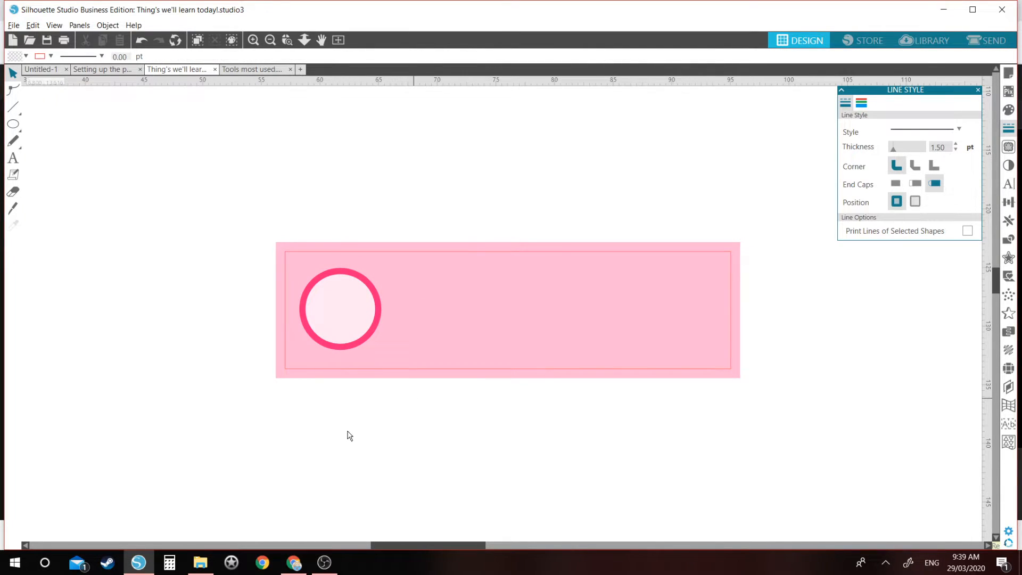
Nudge the circle at the pink sticker's left end and align all the sticker's shapes to a common vertical centre
drag(336, 319, 329, 313)
drag(204, 264, 438, 319)
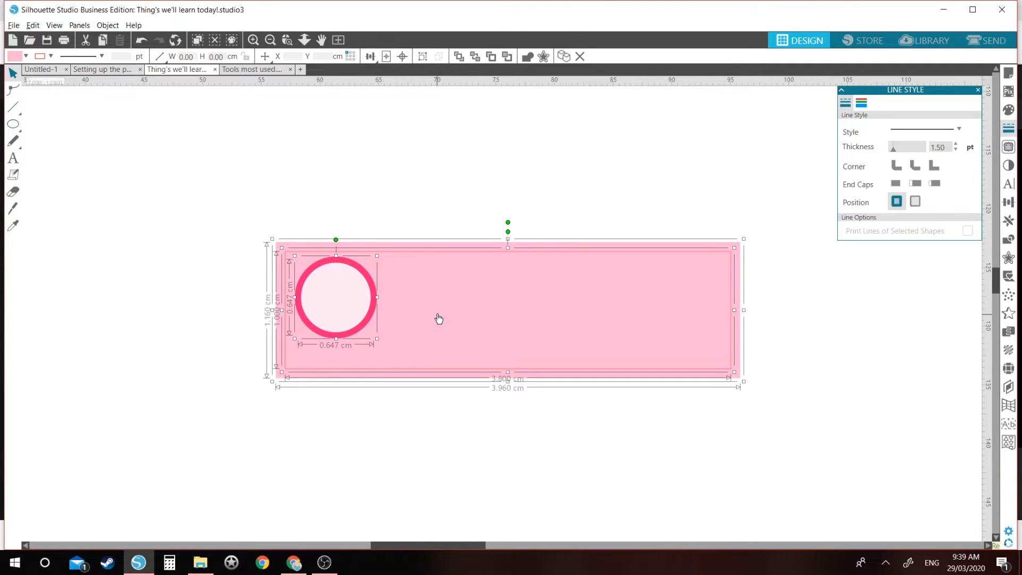
drag(139, 247, 411, 330)
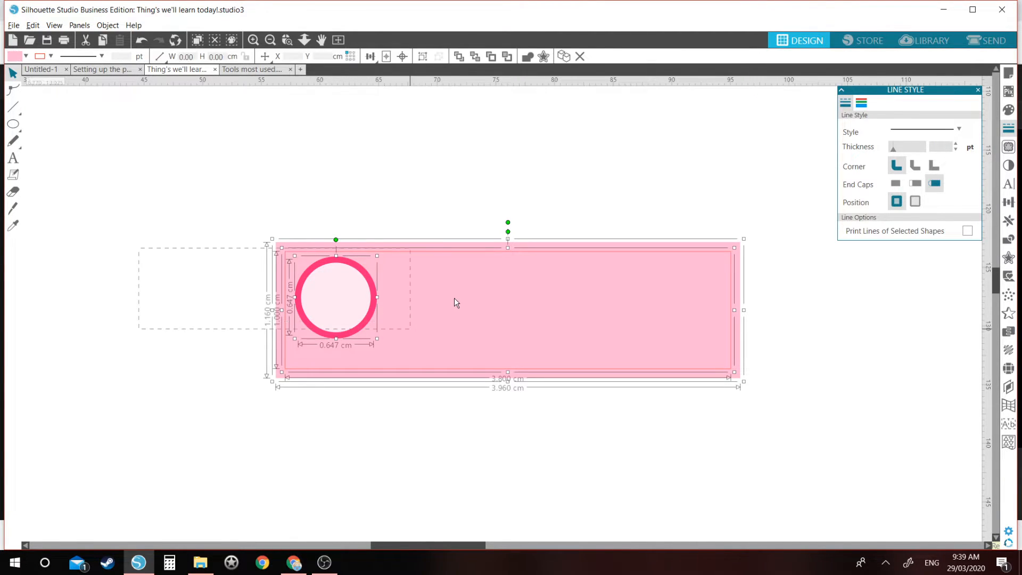
click(1009, 203)
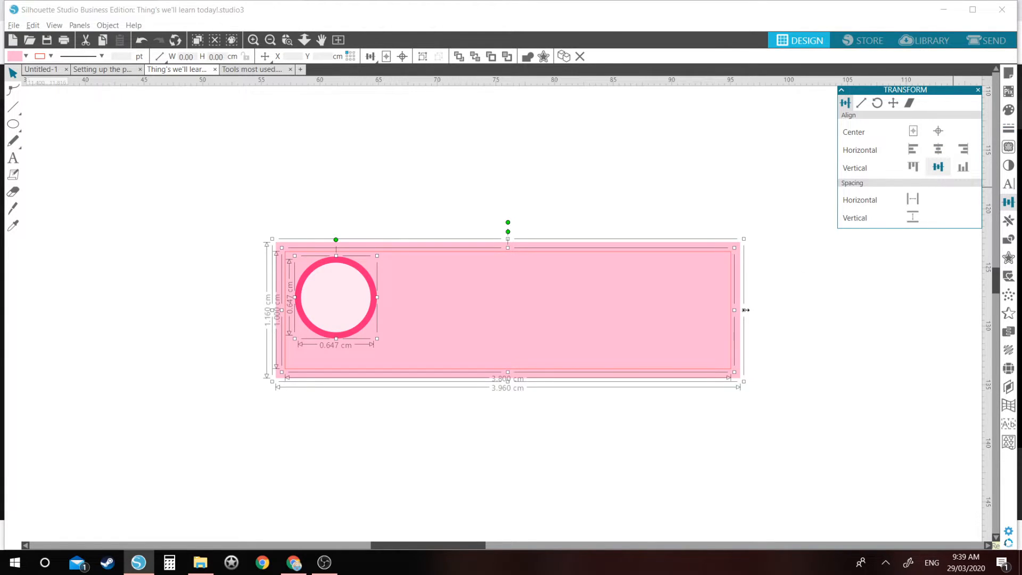
click(938, 169)
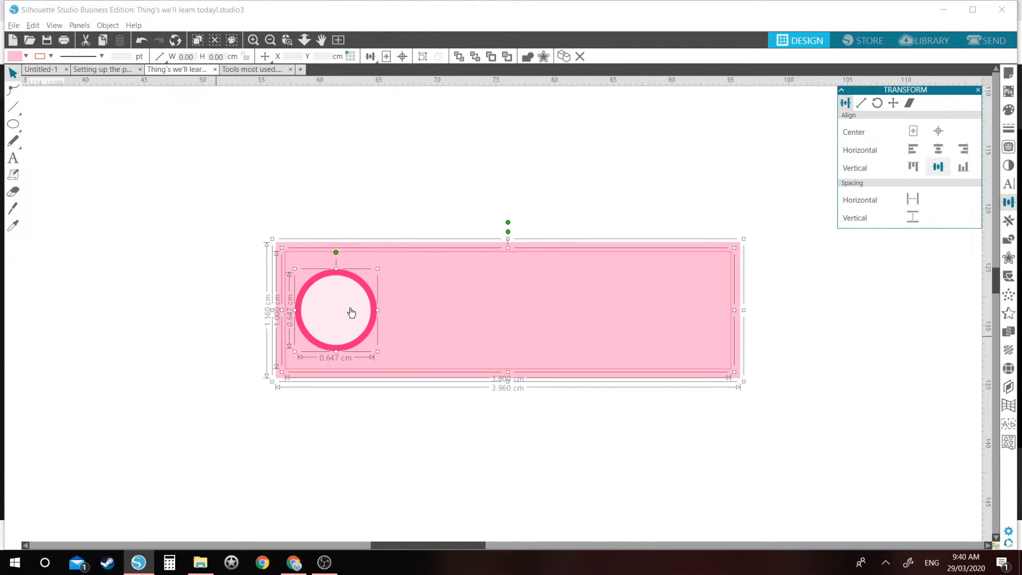
click(318, 524)
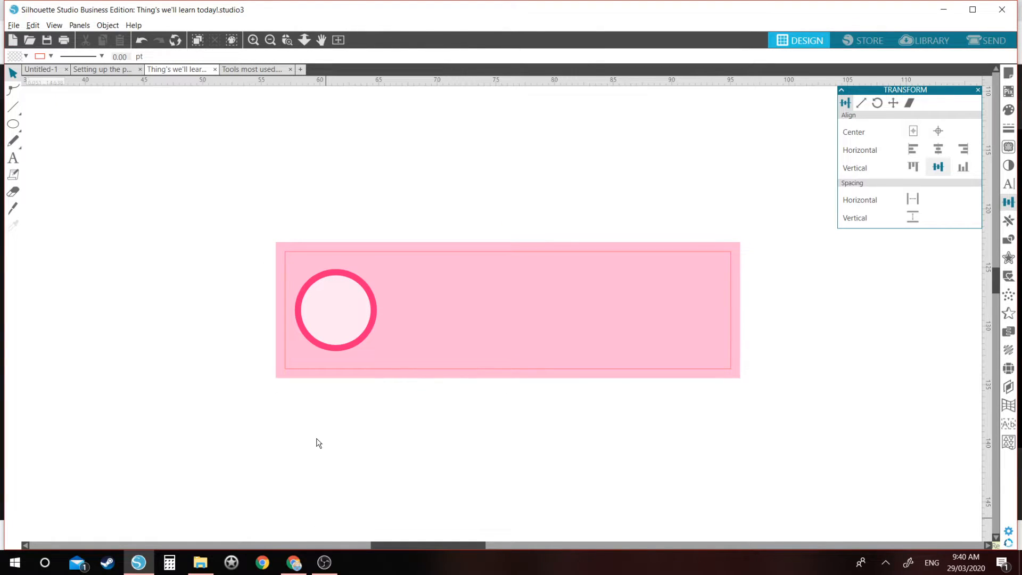
Delete the complete pink sticker, including its cut line and circle, from the page
click(274, 39)
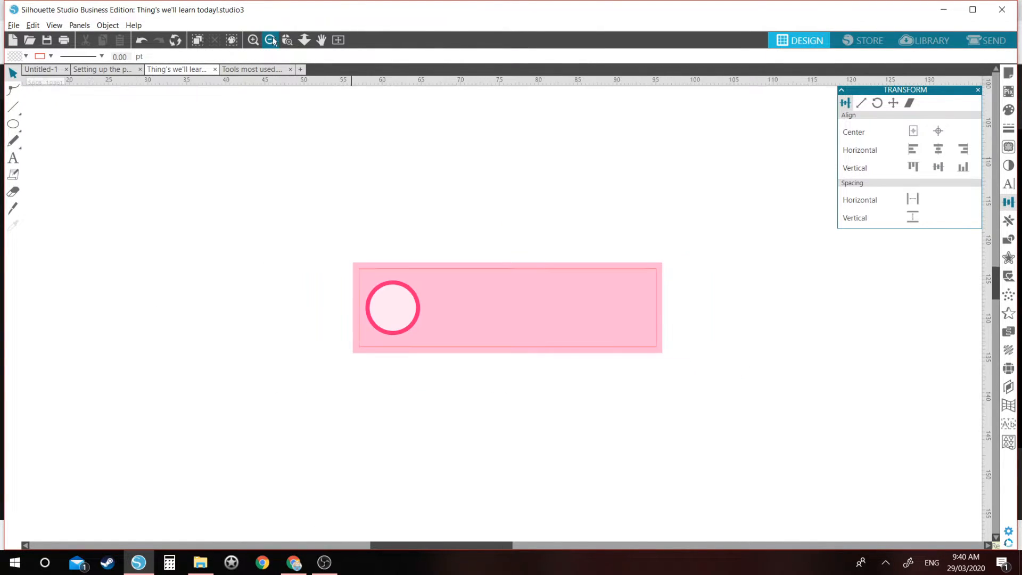
click(272, 40)
click(272, 40)
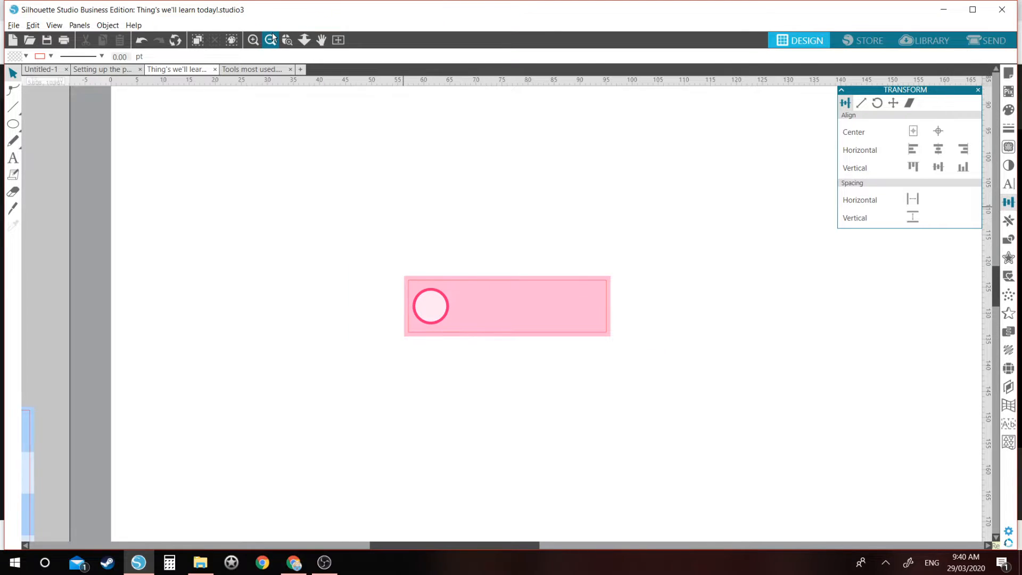
click(273, 39)
click(272, 39)
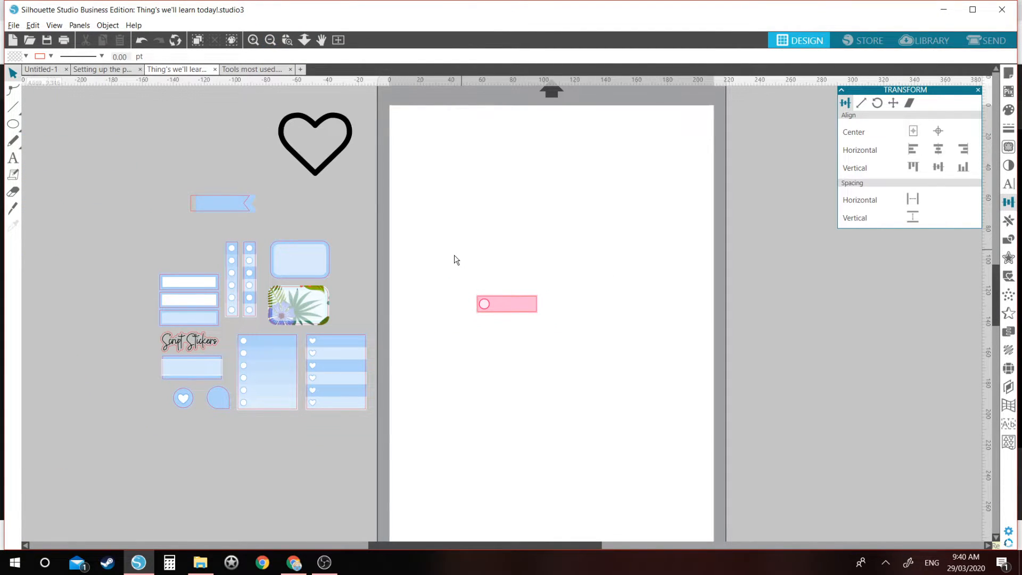
drag(456, 254, 511, 351)
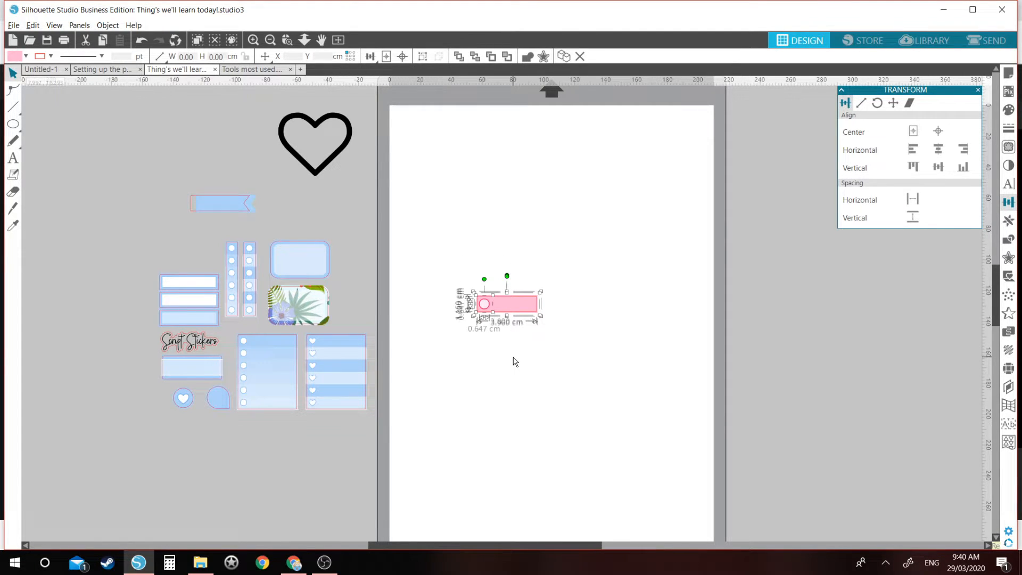
key(Delete)
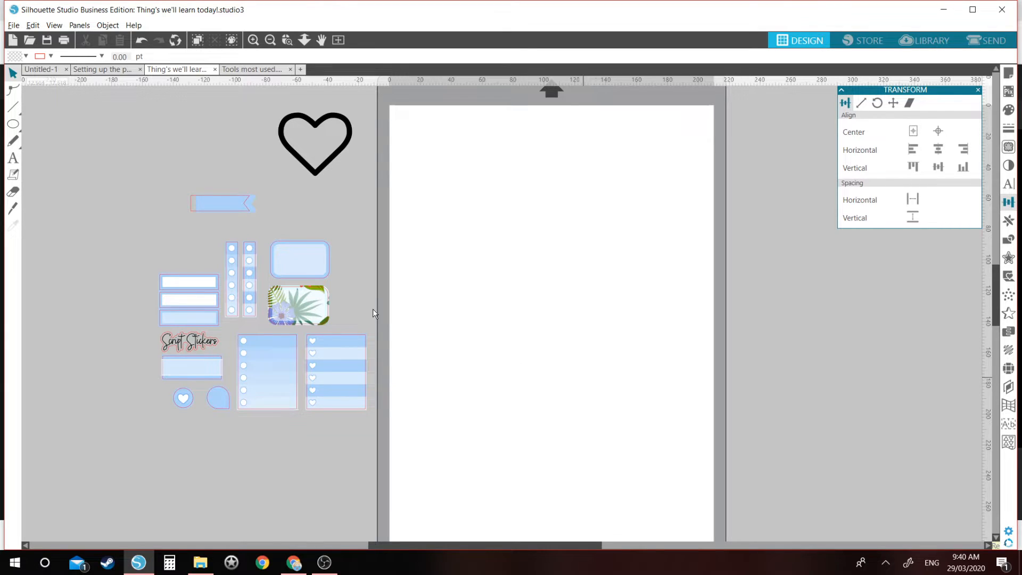
Move the three stacked box stickers up and away from the other samples, and place the blue flag sticker on the page
click(187, 317)
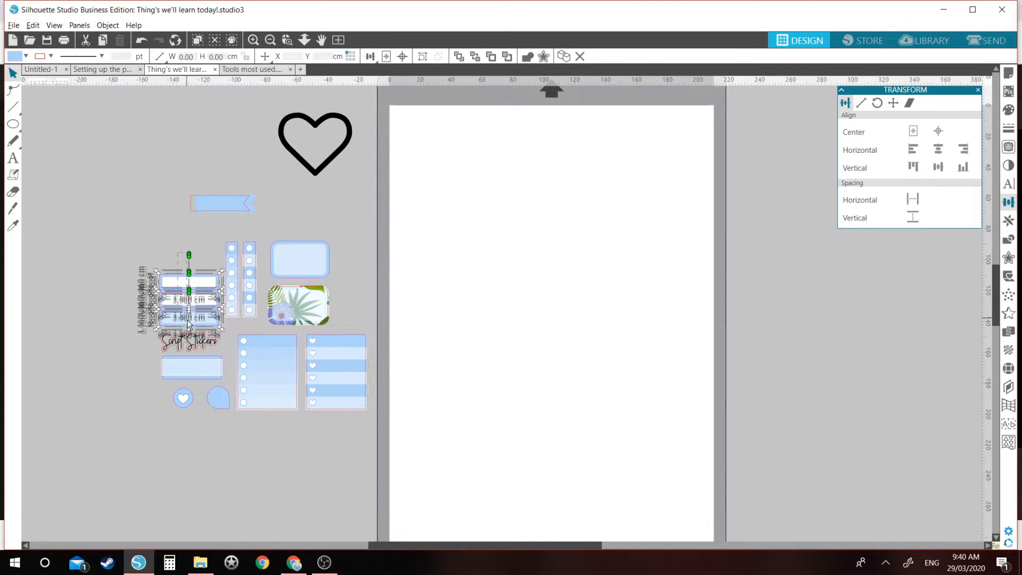
drag(187, 318, 144, 271)
click(236, 205)
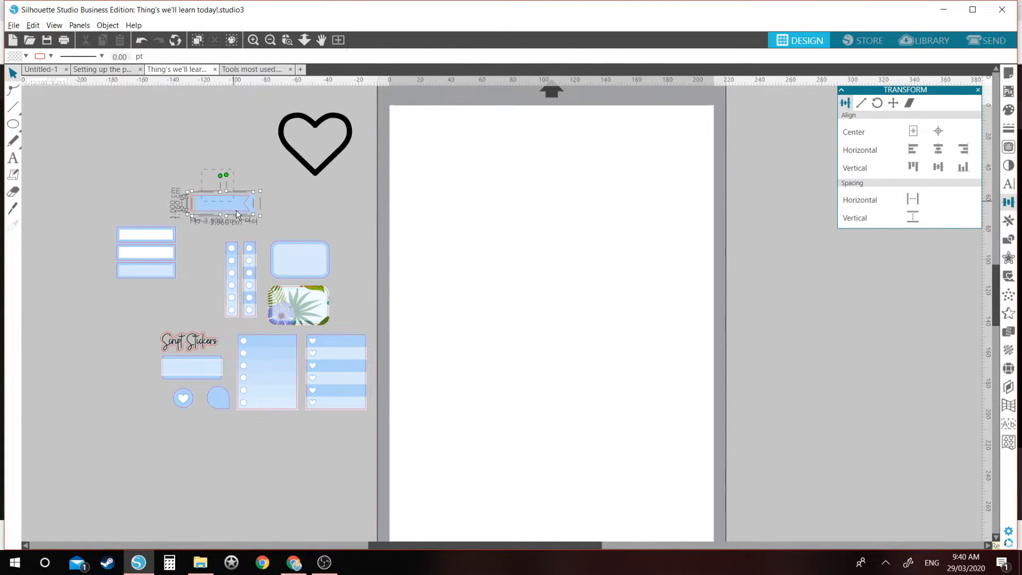
drag(222, 211, 462, 271)
click(438, 260)
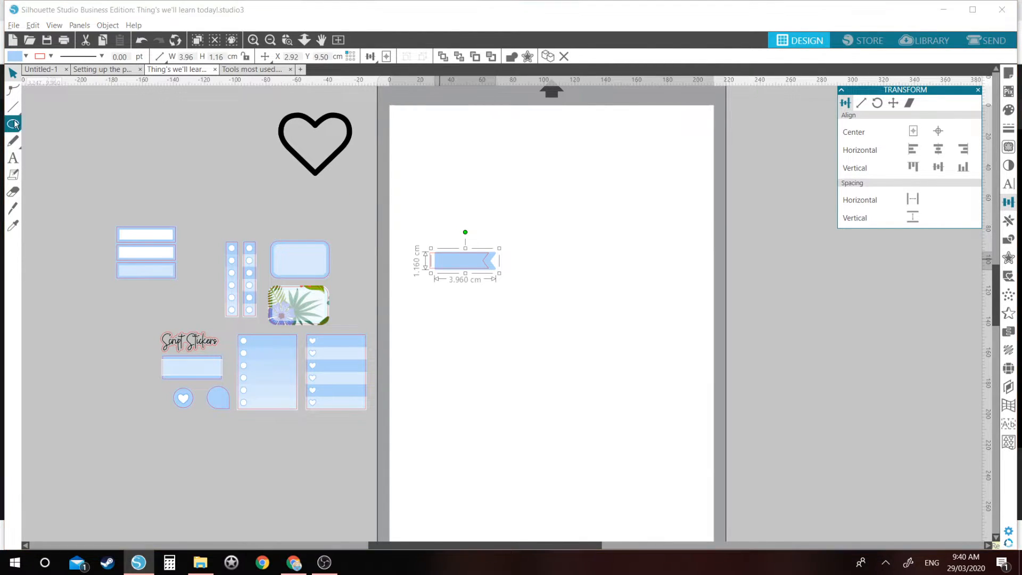
key(z)
drag(369, 223, 653, 356)
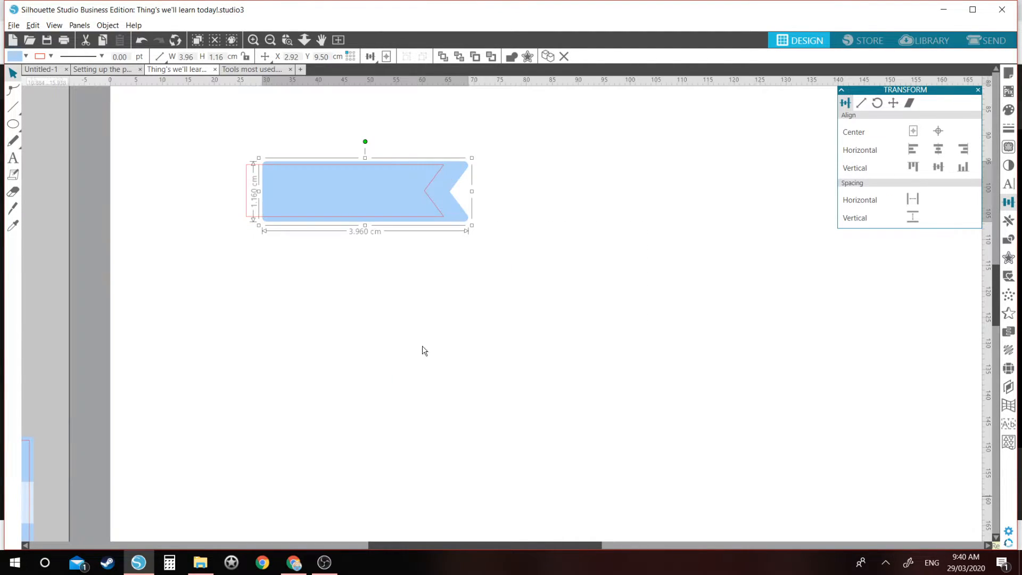
Draw a rectangle about 7.0 by 1.58 cm below the blue flag sticker
click(13, 124)
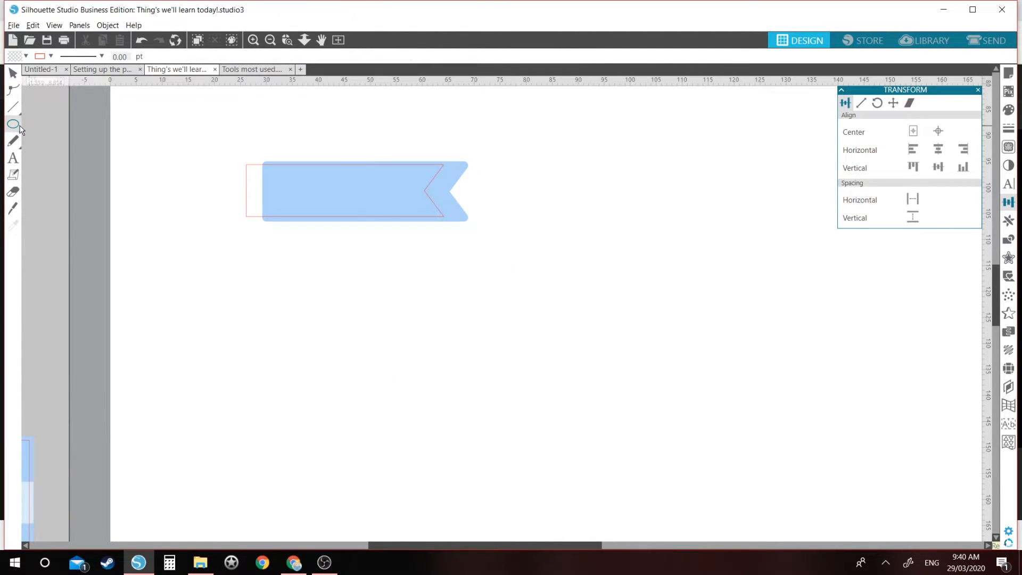
click(14, 125)
click(32, 128)
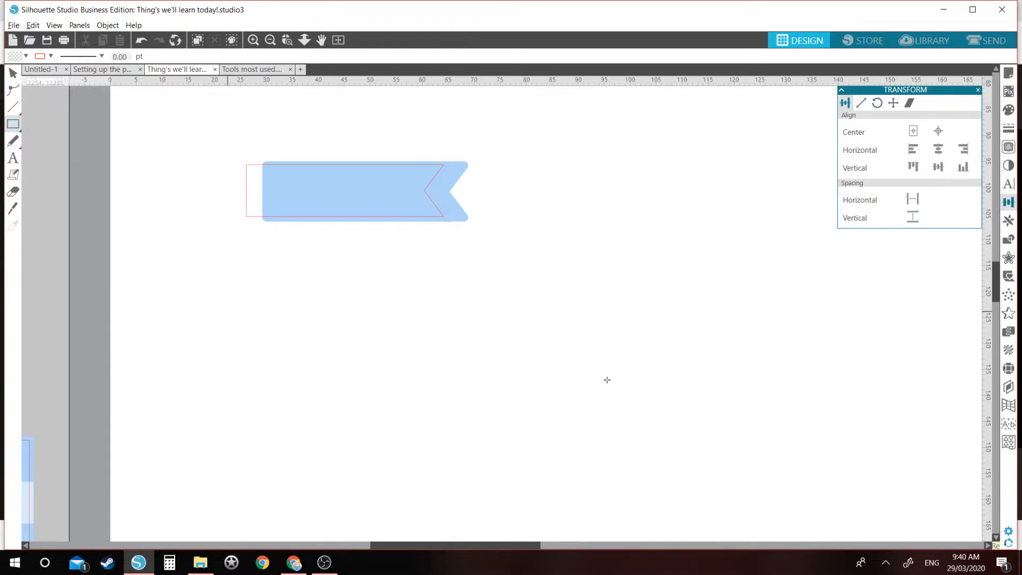
drag(227, 311, 591, 394)
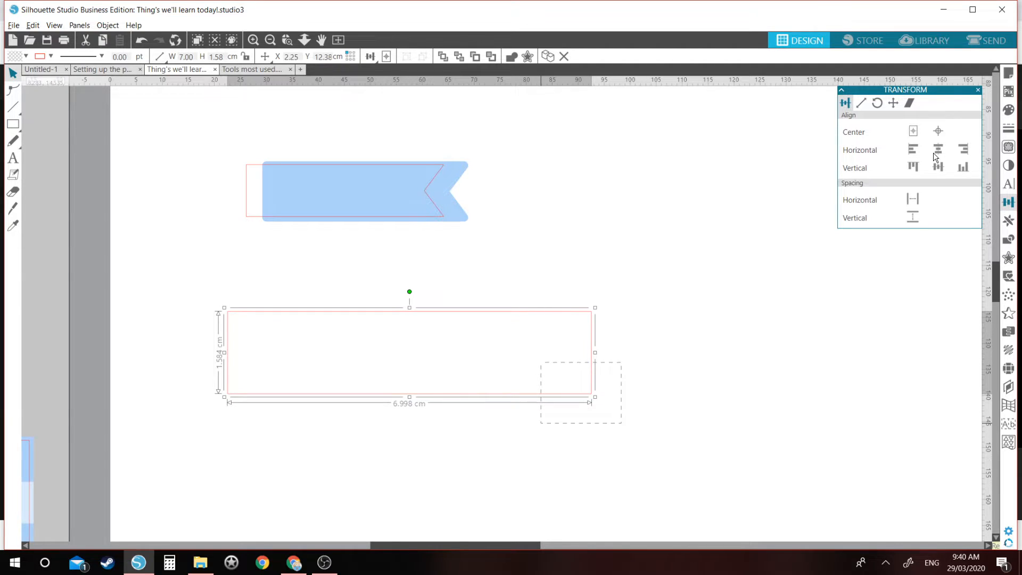
Resize the new rectangle to 3.8 cm wide and 1 cm high
click(860, 103)
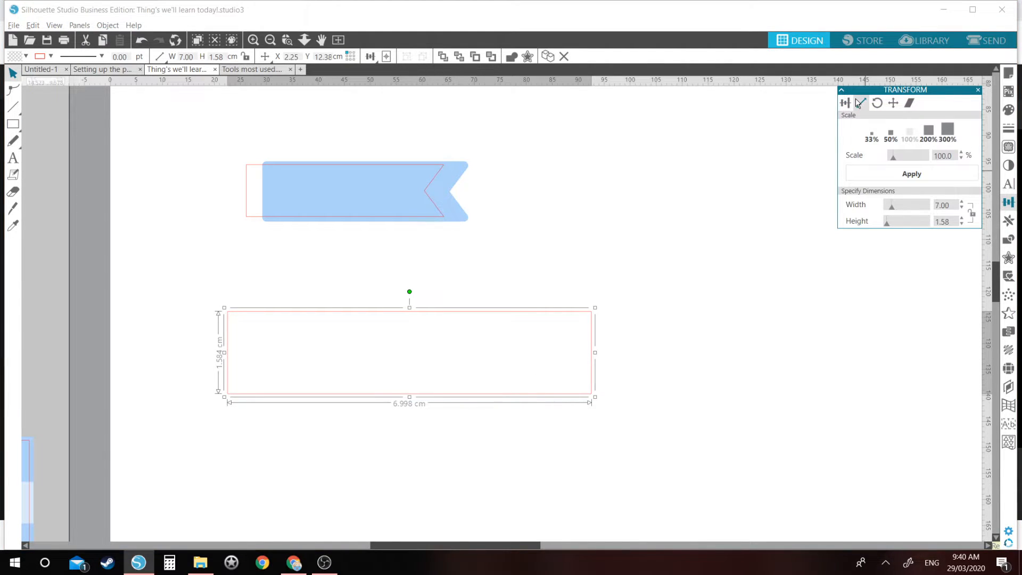
click(927, 207)
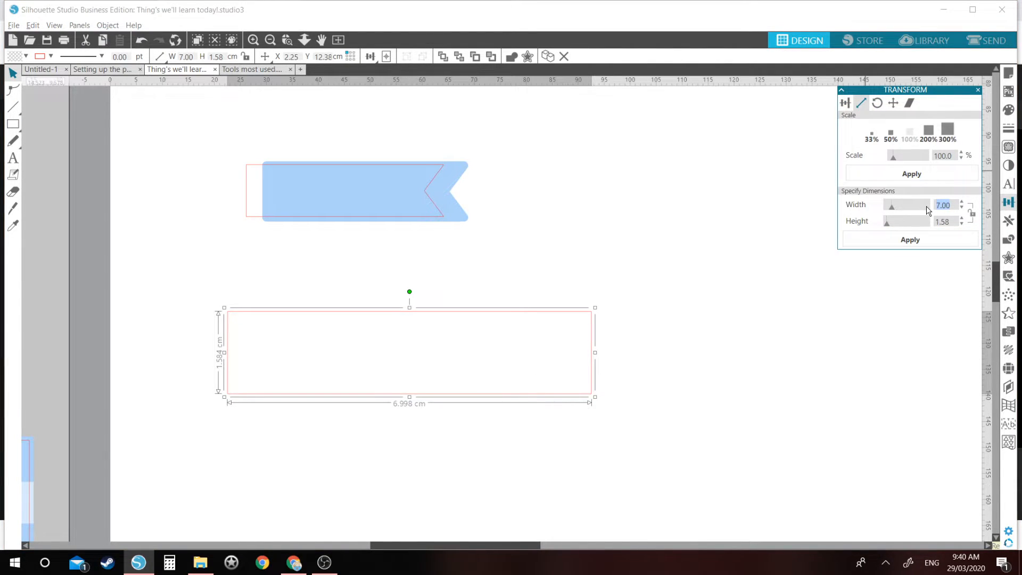
text(3.8)
key(Tab)
text(1)
key(Tab)
click(925, 243)
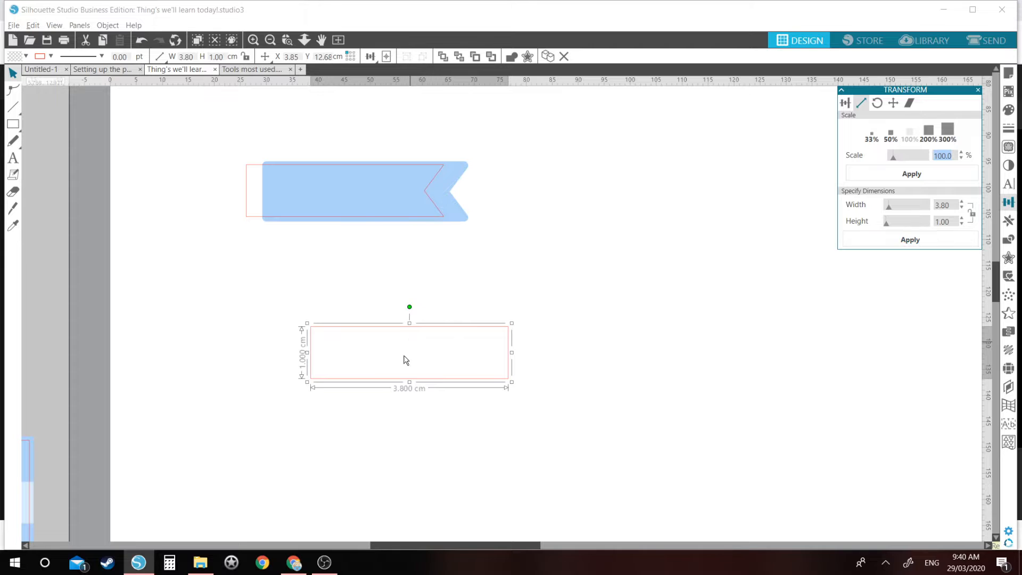
Draw a horizontal guide line about 8.5 cm long across the rectangle and align both to the same vertical centre
click(15, 106)
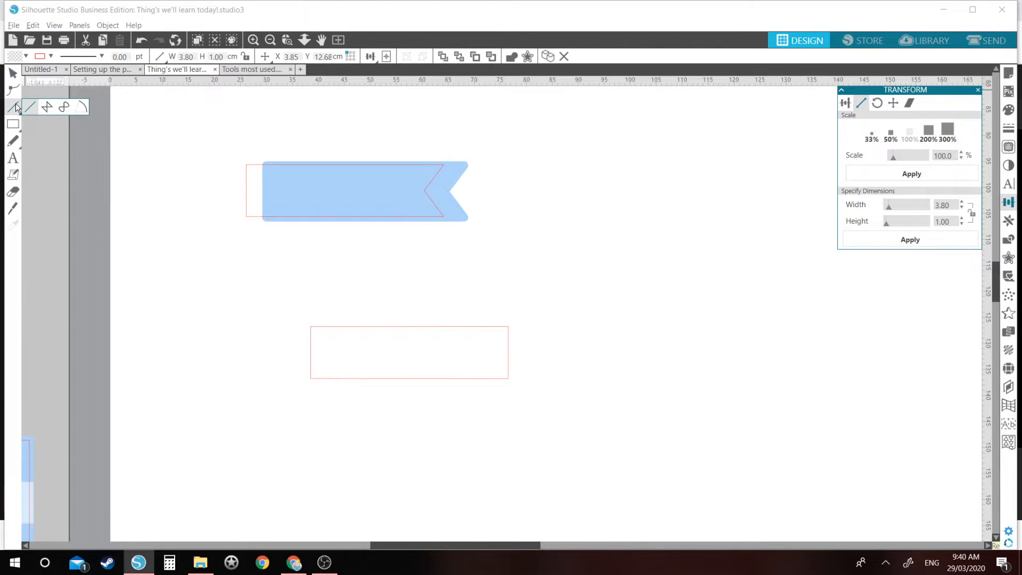
drag(202, 350, 646, 380)
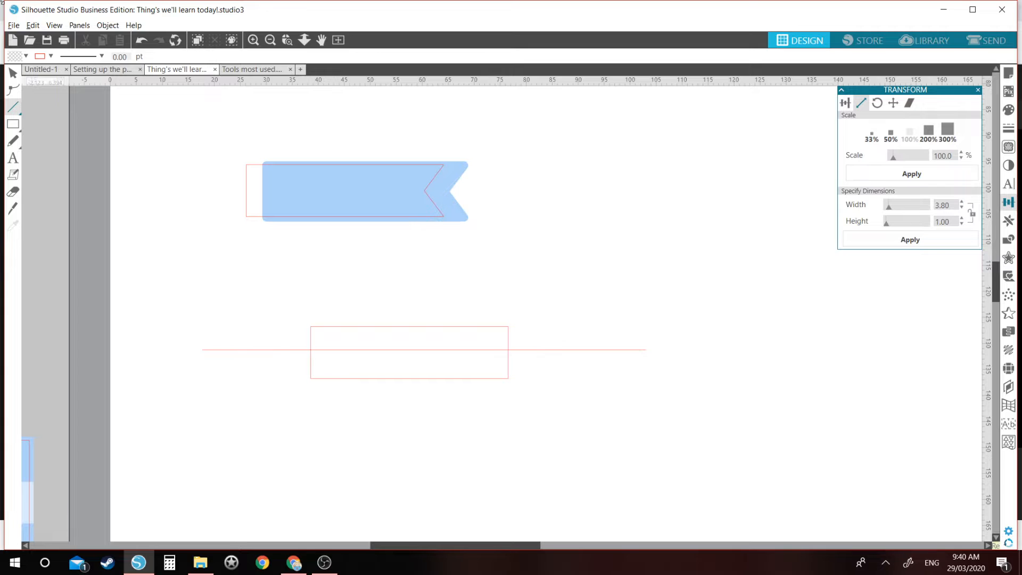
click(13, 73)
drag(500, 451, 406, 259)
click(847, 104)
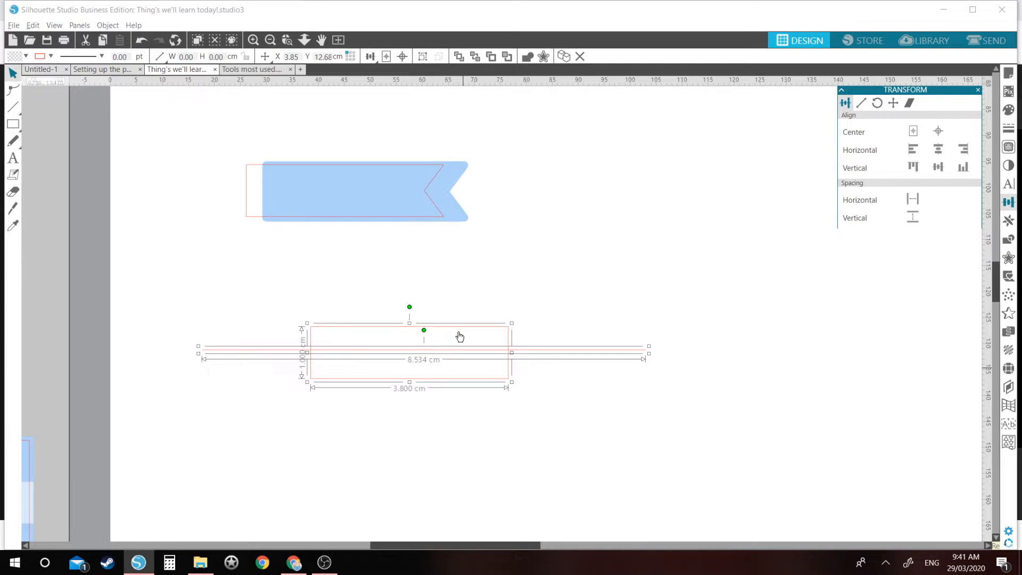
click(940, 169)
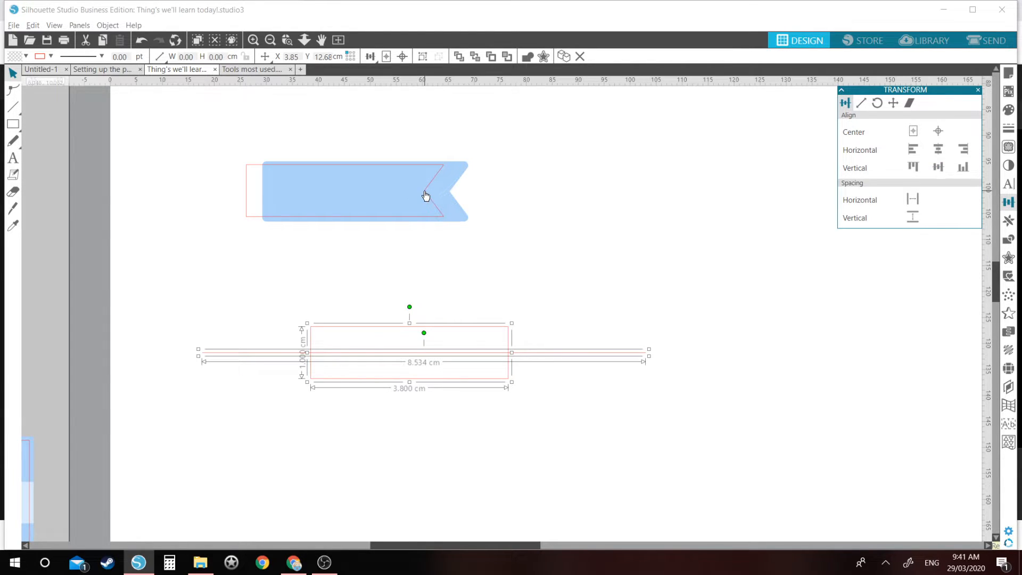
click(515, 378)
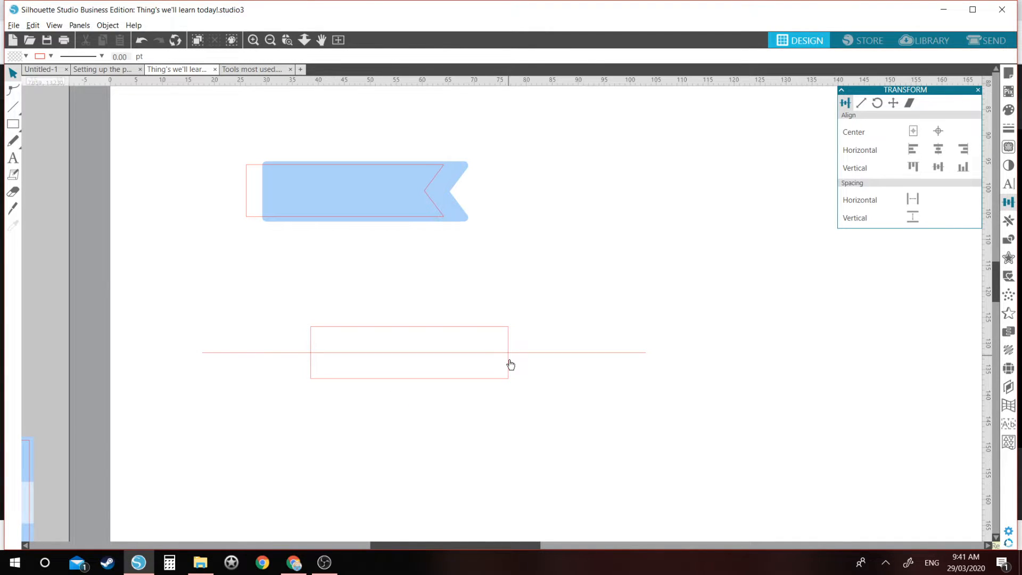
Edit the rectangle's points, adding one where the guide line crosses its right edge and pulling it inward to form a flag notch
click(510, 364)
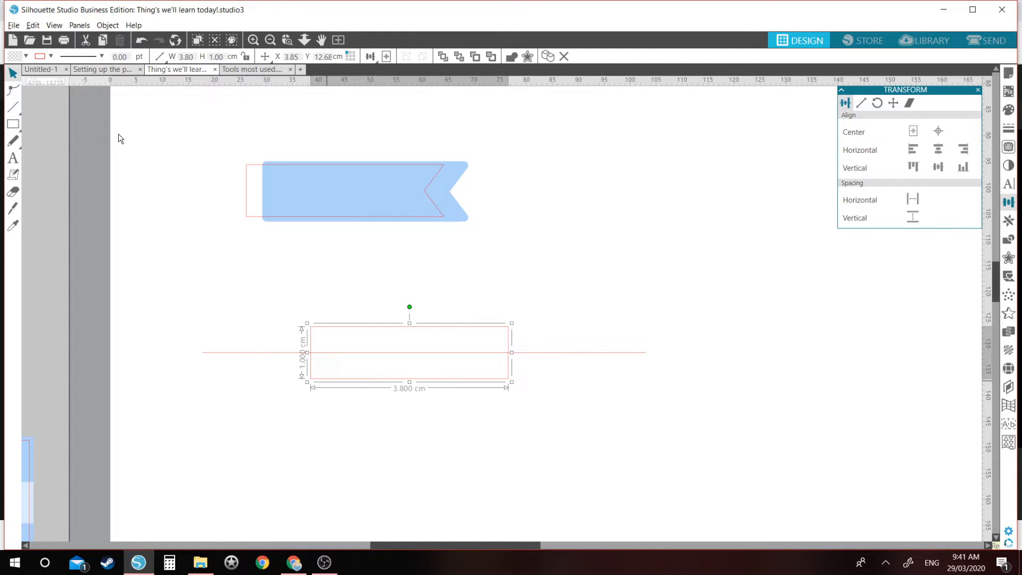
double_click(508, 360)
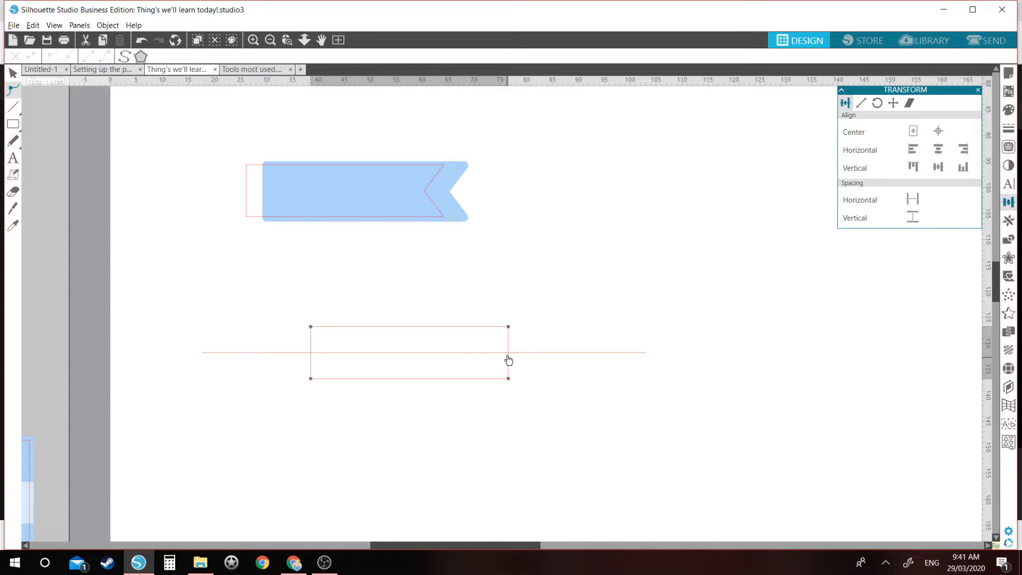
drag(508, 354, 499, 352)
drag(501, 354, 487, 354)
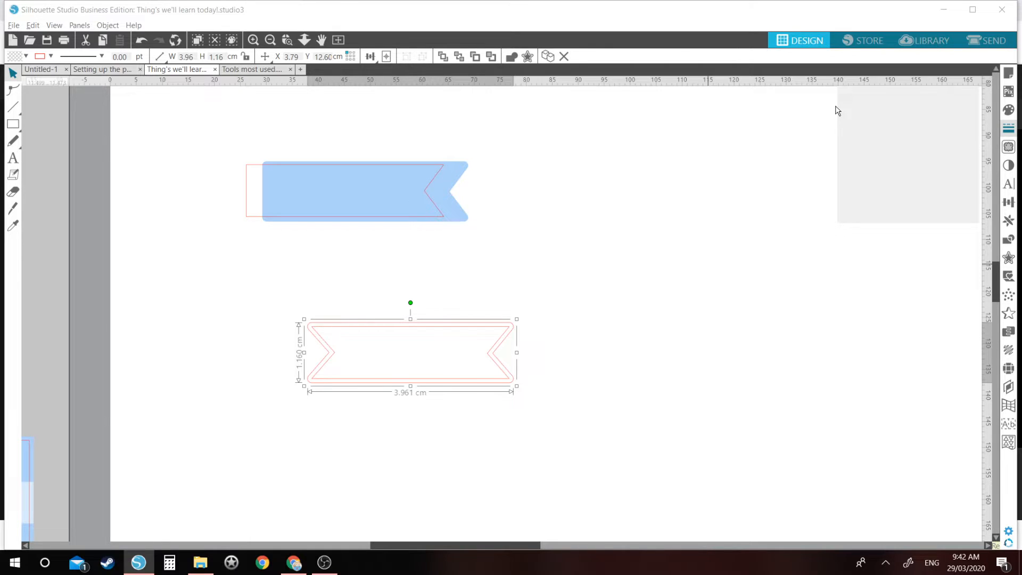
Fill the banner's outer offset shape with blue sampled from the flag sticker, and change that fill to light purple
click(13, 225)
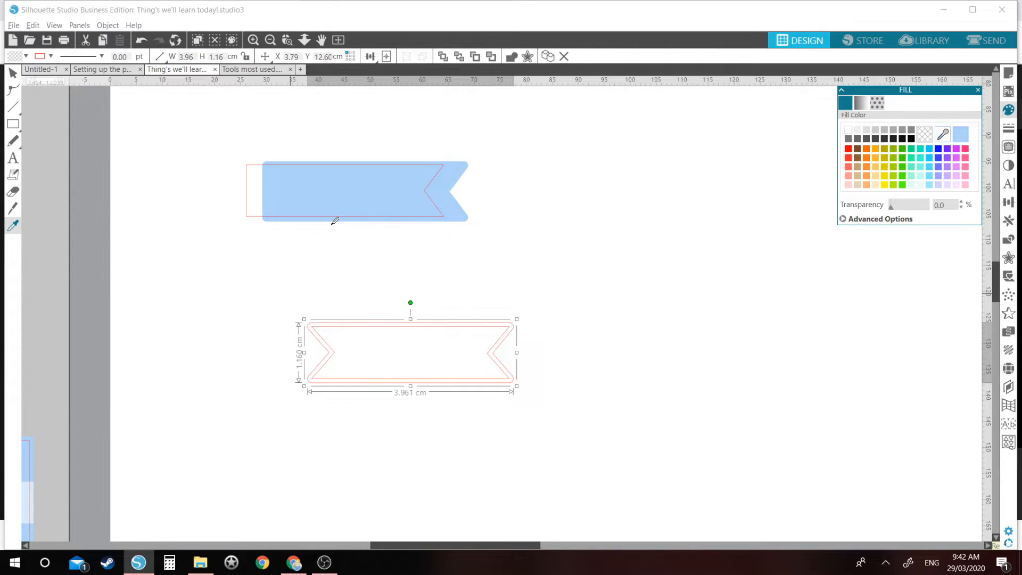
click(341, 198)
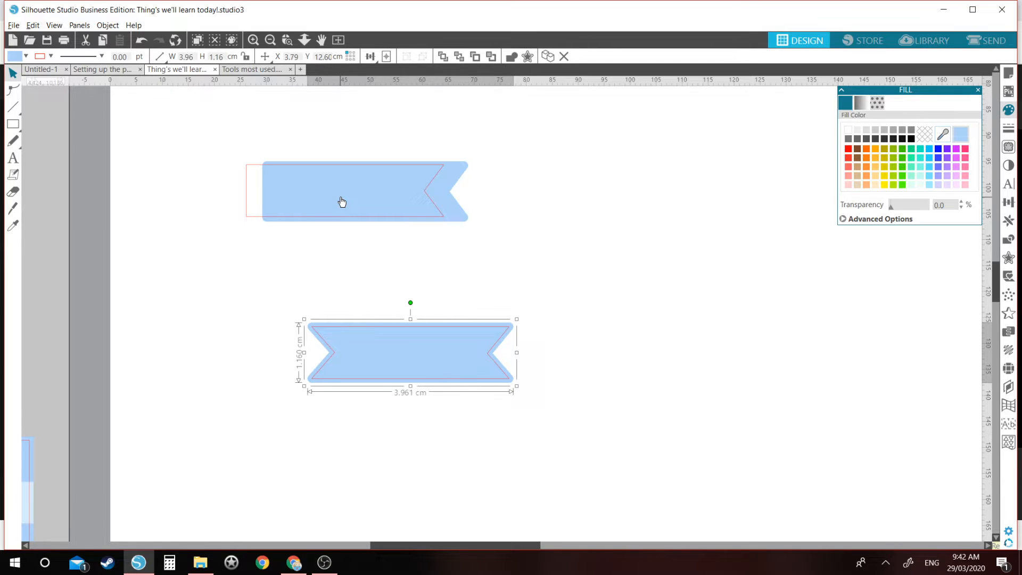
click(938, 176)
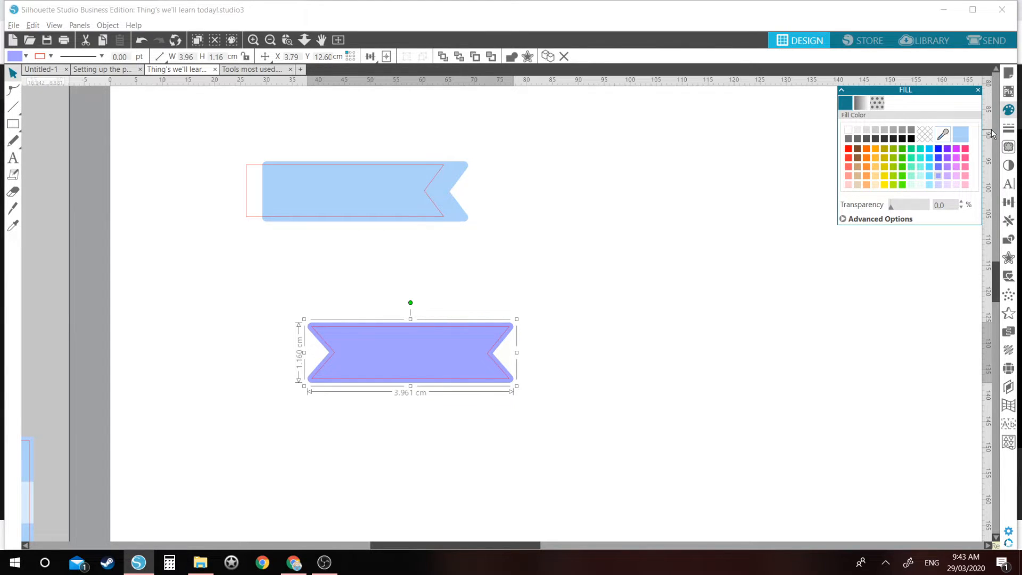
Move both flag stickers off the page and place the Script Stickers sample near the page's upper left
click(338, 40)
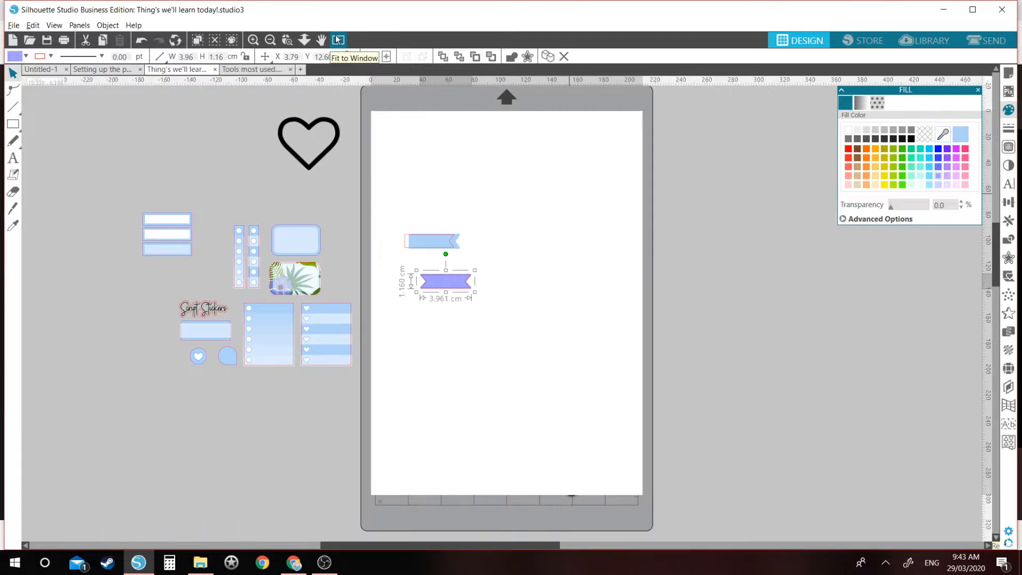
drag(463, 139, 418, 346)
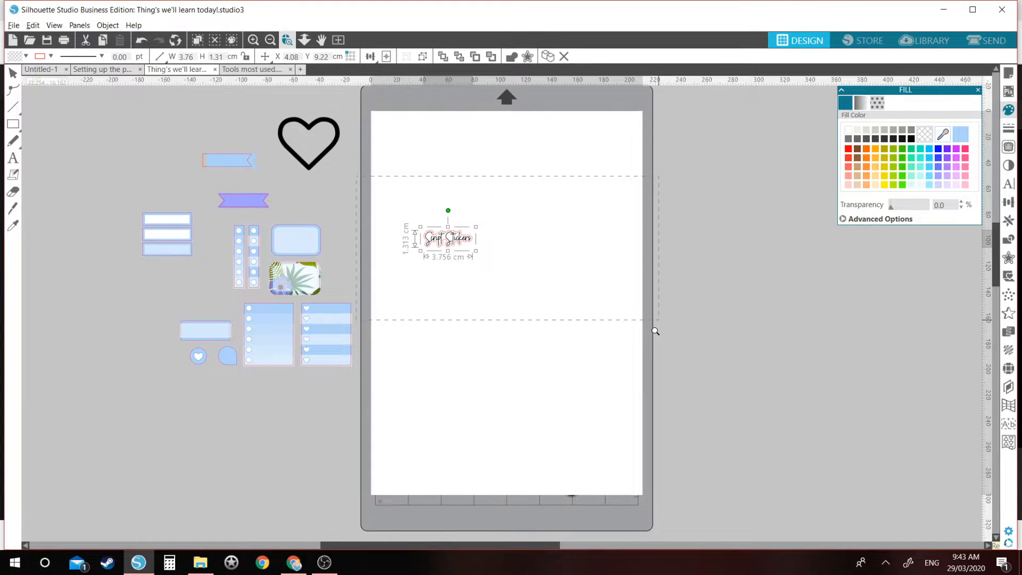
drag(656, 331, 658, 335)
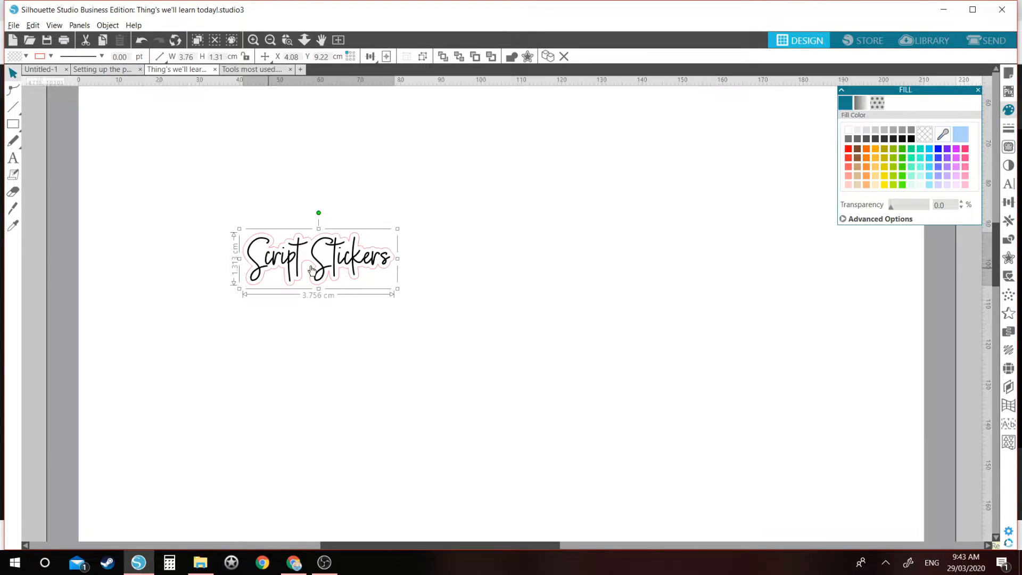
drag(307, 262, 236, 192)
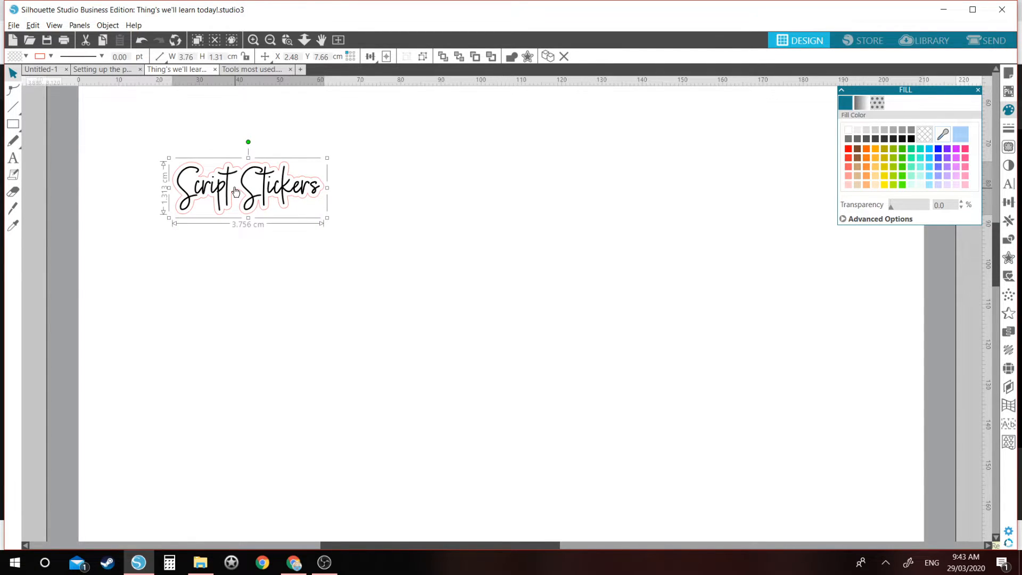
Nudge the Script Stickers sample up and left, and place the text "Happy Mail" in the open area below and right of it
drag(236, 191, 217, 177)
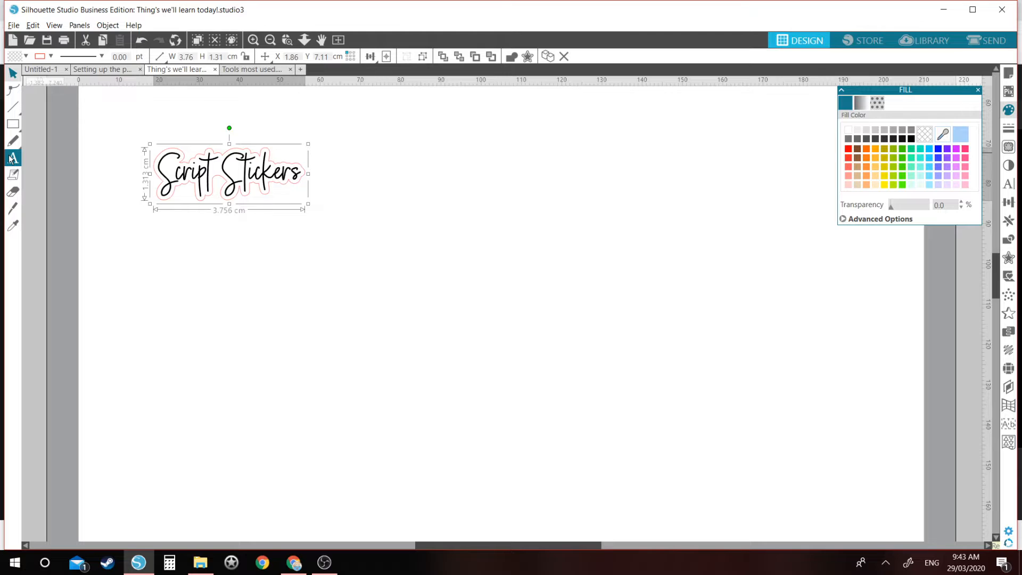
click(11, 158)
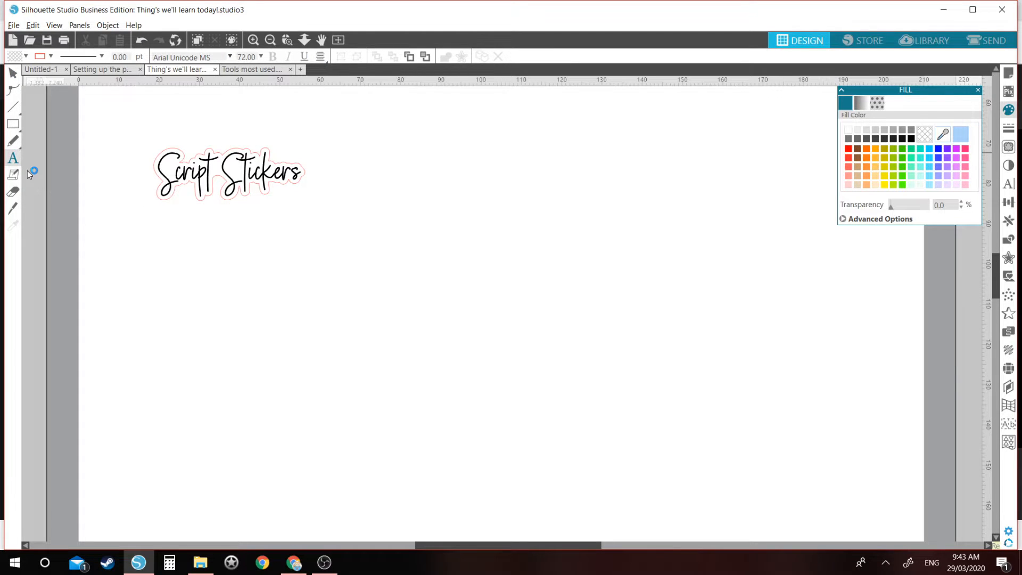
click(322, 252)
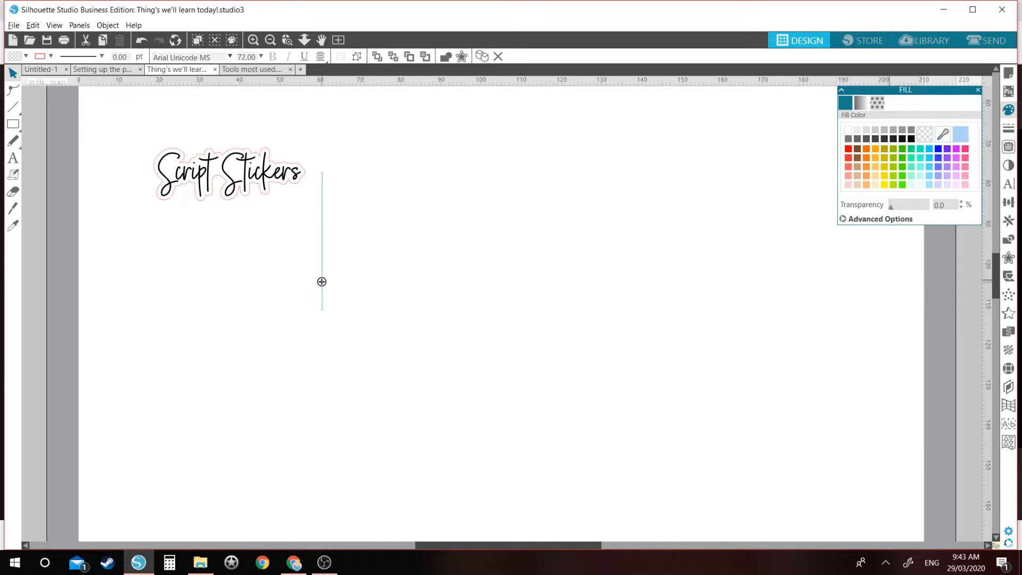
text(Happ)
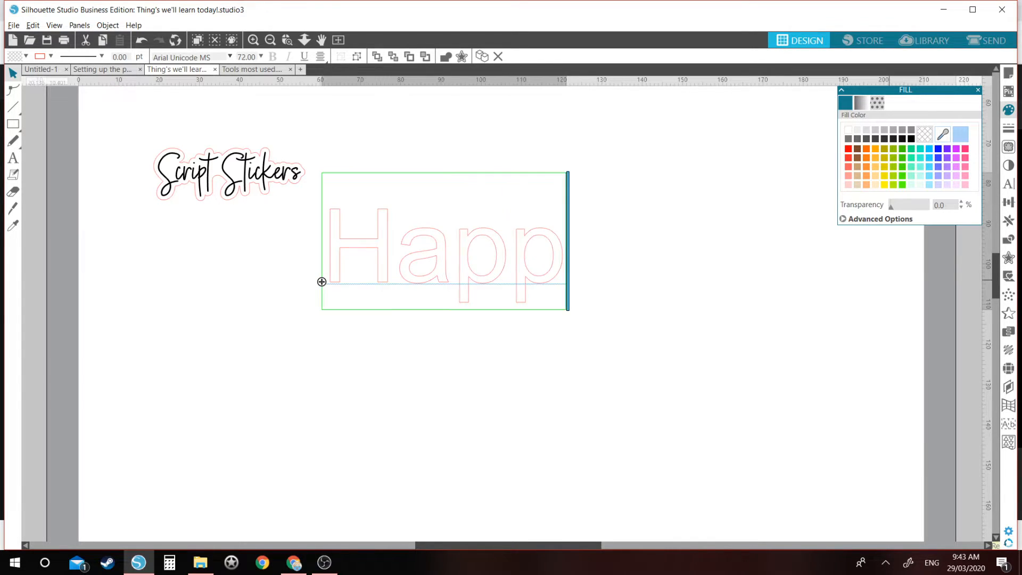
text(y Mail)
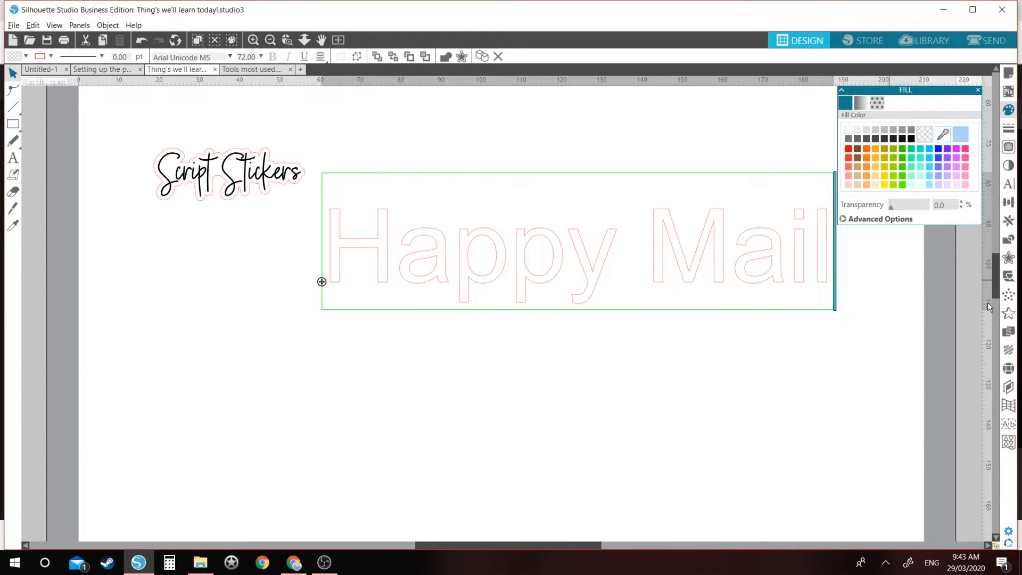
click(599, 311)
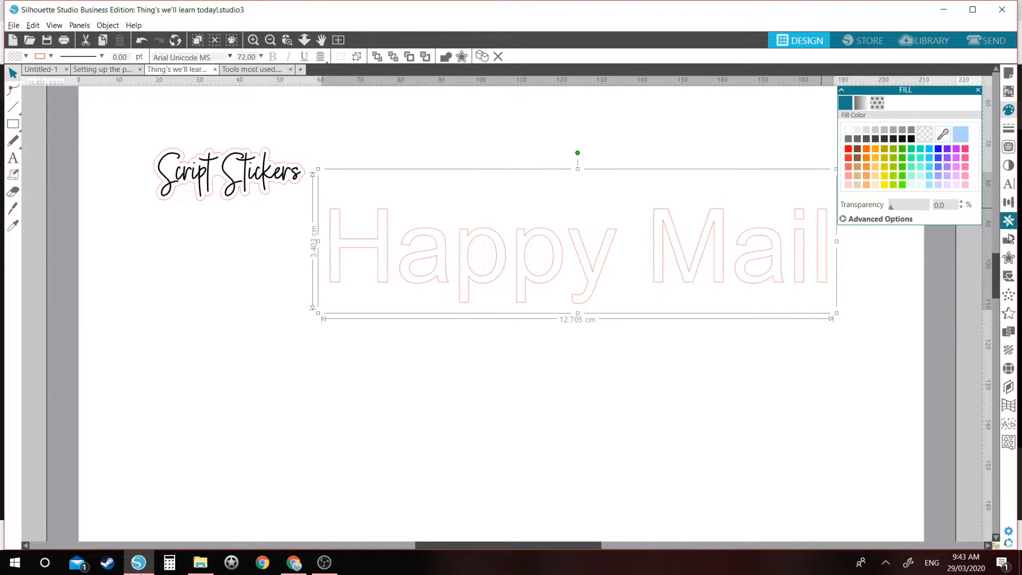
drag(589, 294, 527, 351)
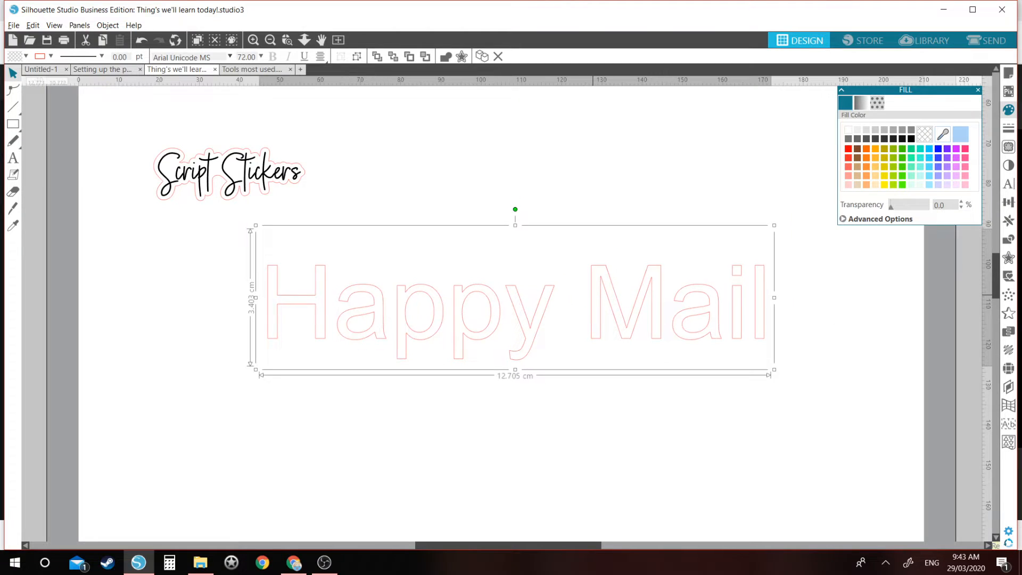
Try the Delabasto font on the Happy Mail text and shift the text slightly up and to the right
click(1008, 183)
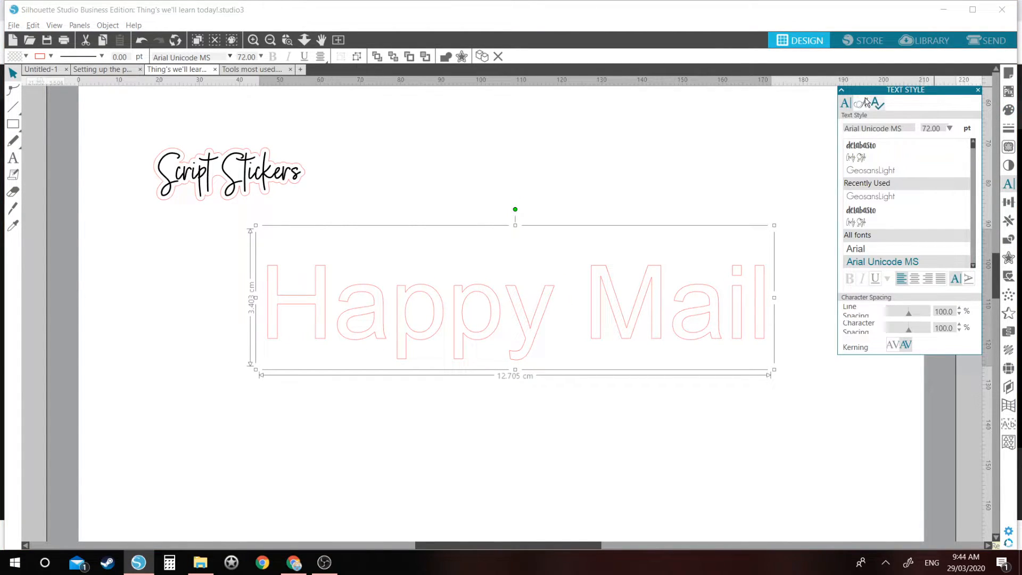
click(868, 152)
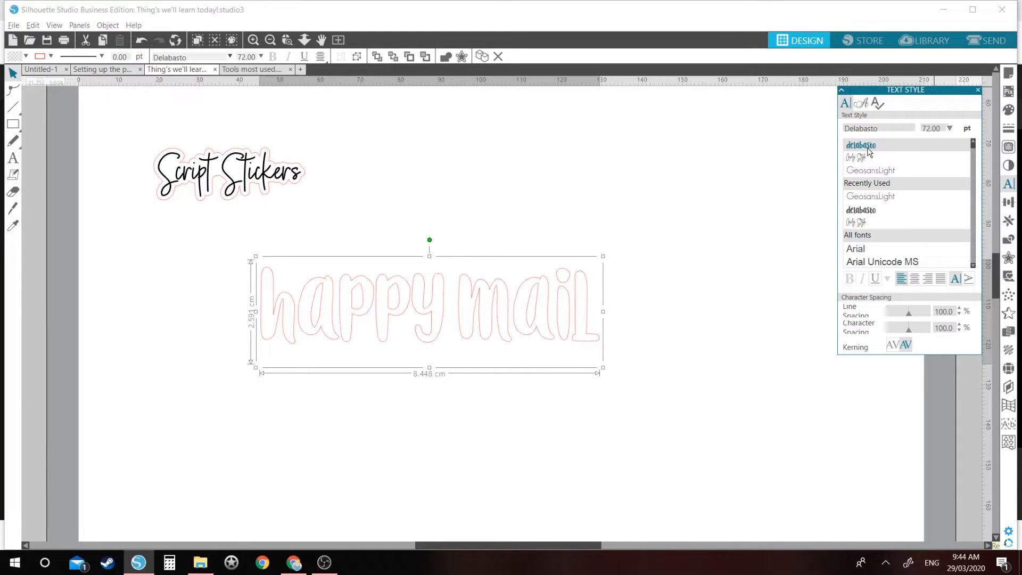
drag(533, 293, 567, 273)
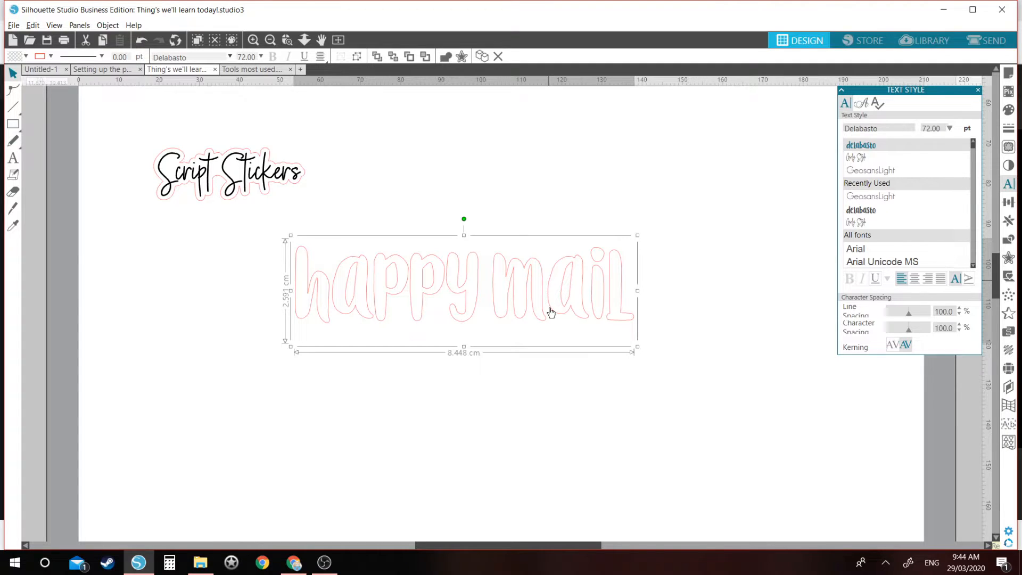
Fill the Happy Mail text with solid black and make its line colour transparent
click(1008, 110)
click(912, 139)
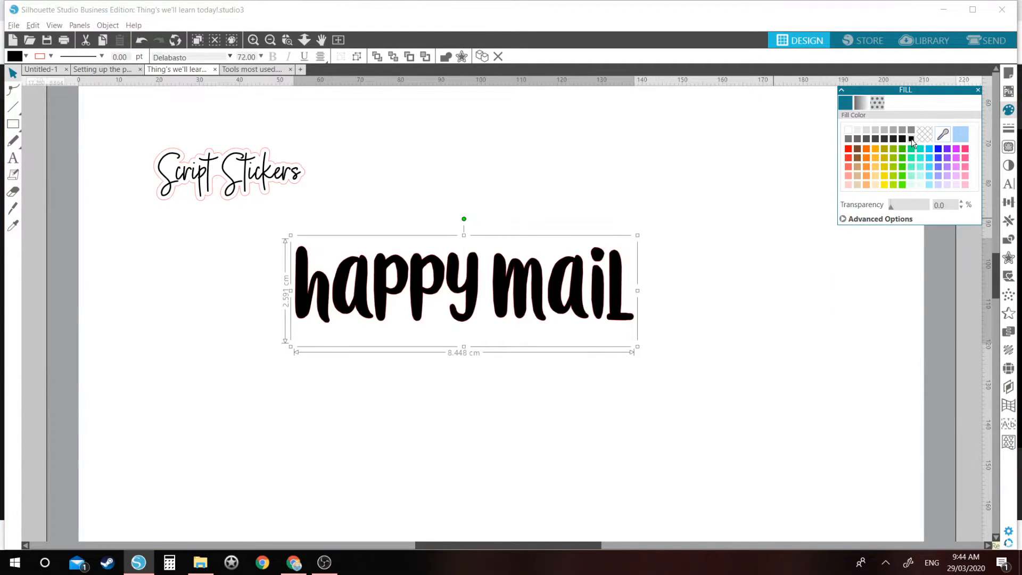
click(1008, 128)
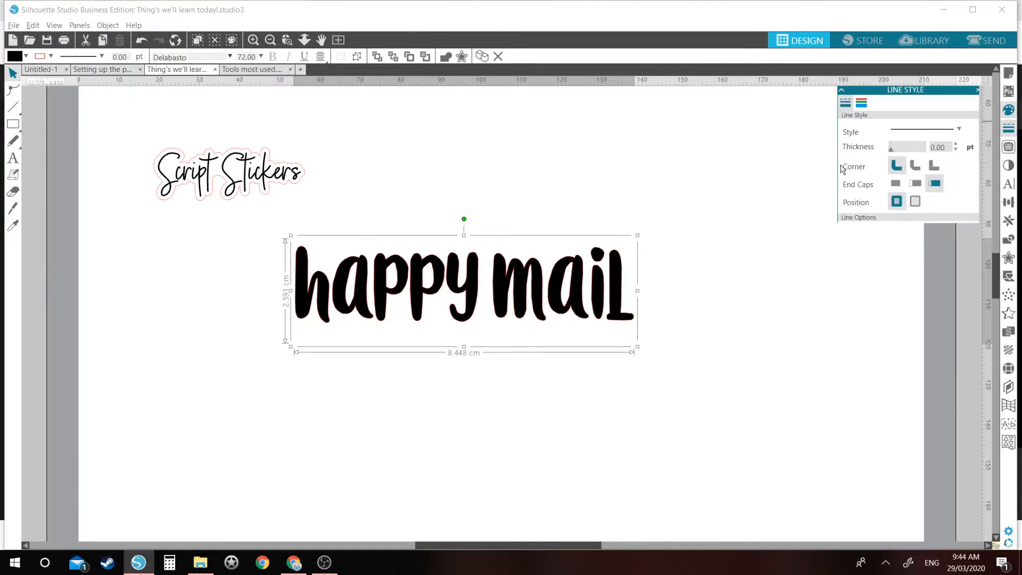
click(861, 103)
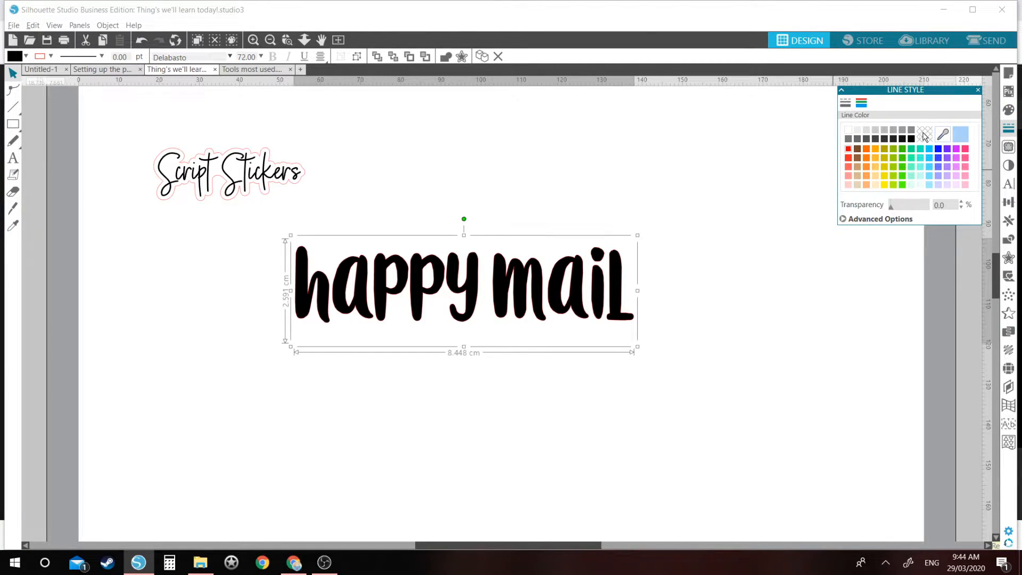
click(924, 135)
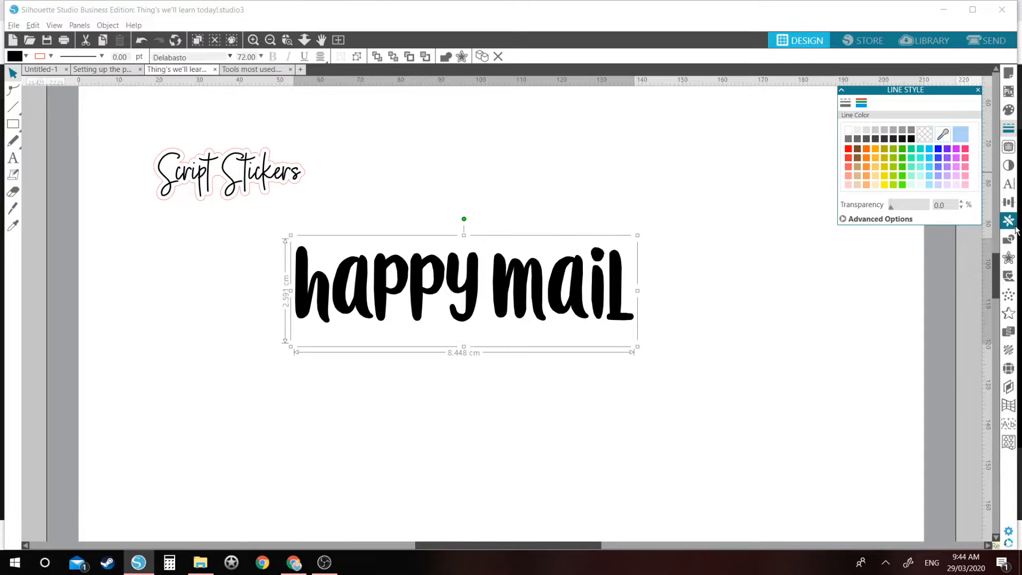
Try the script fonts Aishart, Alondra and Annabella Combos on the Happy Mail text
click(1009, 184)
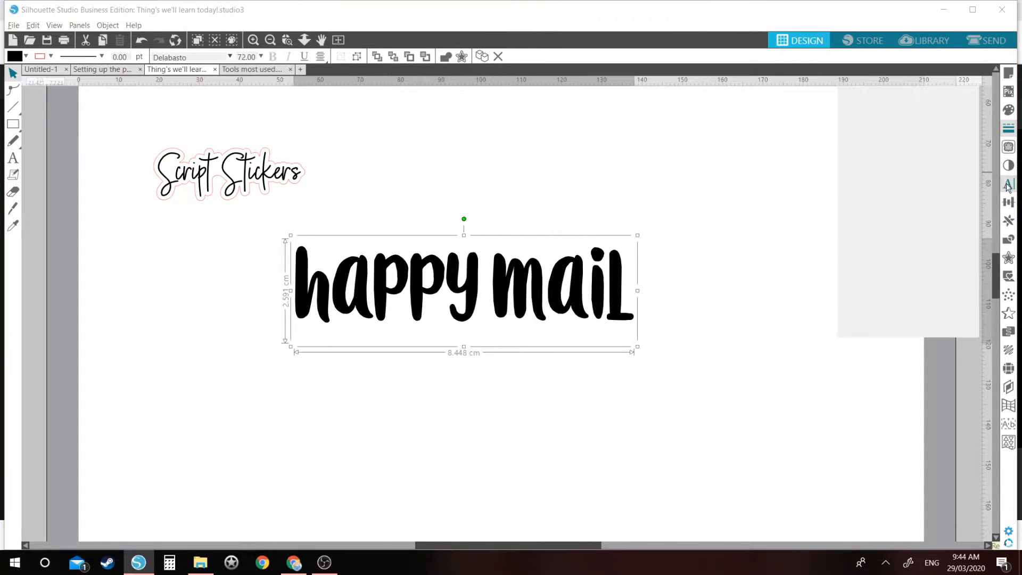
drag(604, 309, 648, 297)
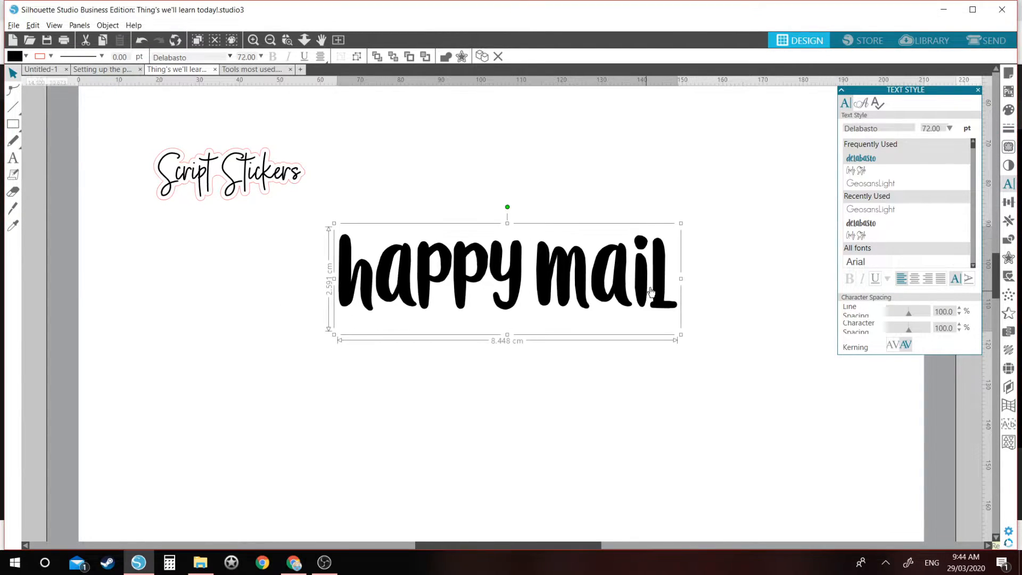
scroll(888, 237, down, 3)
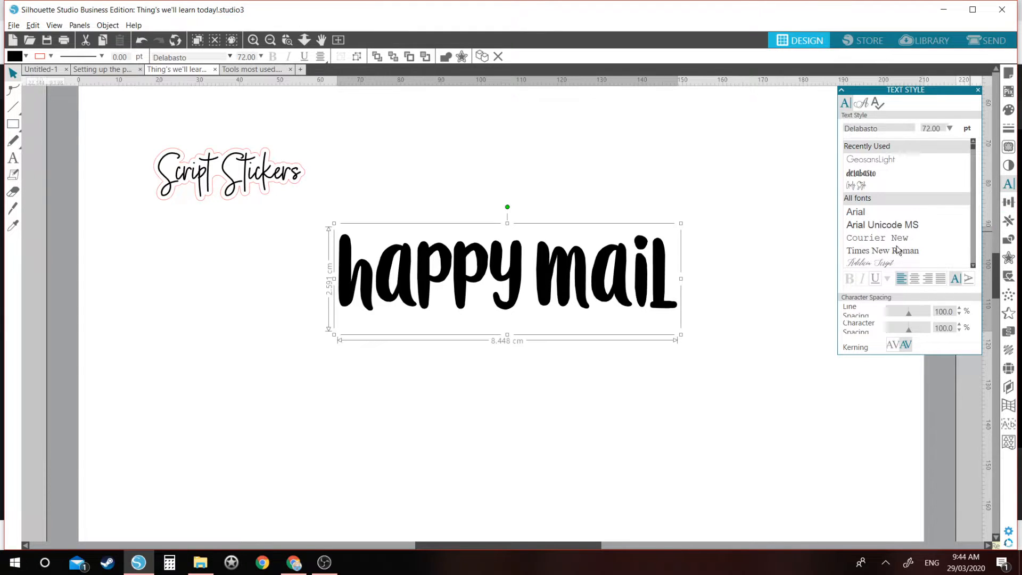
scroll(895, 244, down, 5)
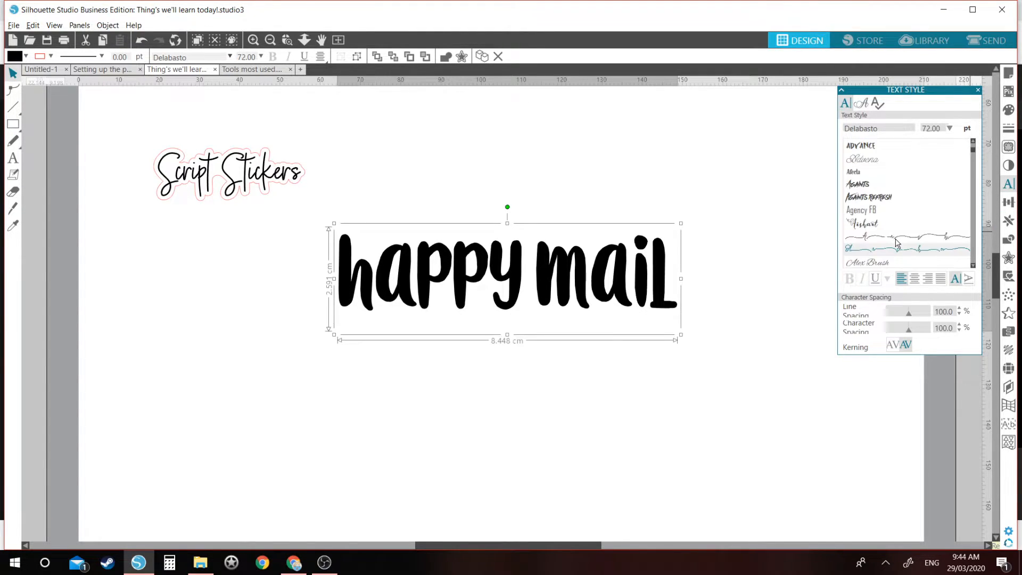
scroll(890, 218, down, 1)
click(884, 205)
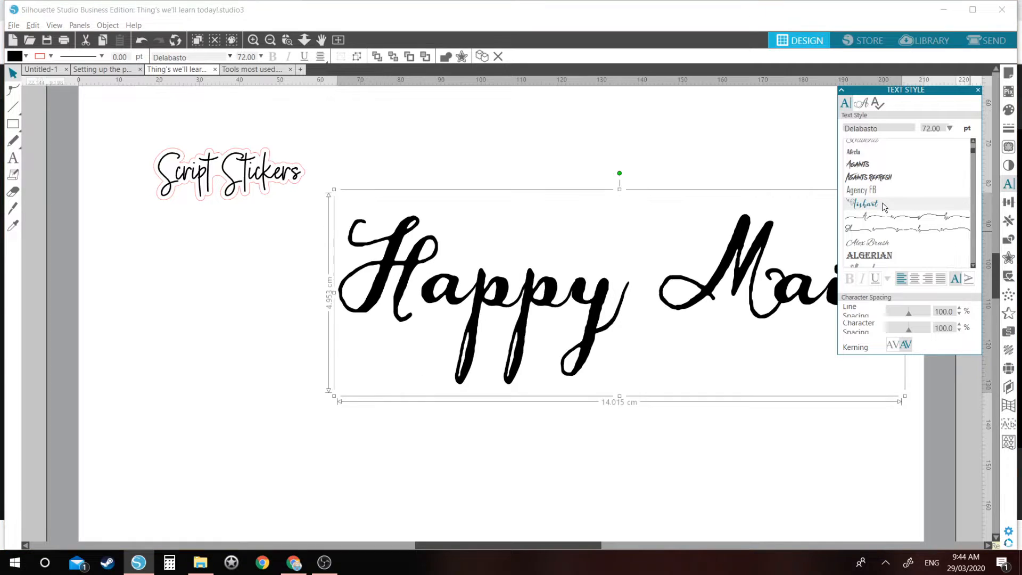
click(972, 241)
click(886, 154)
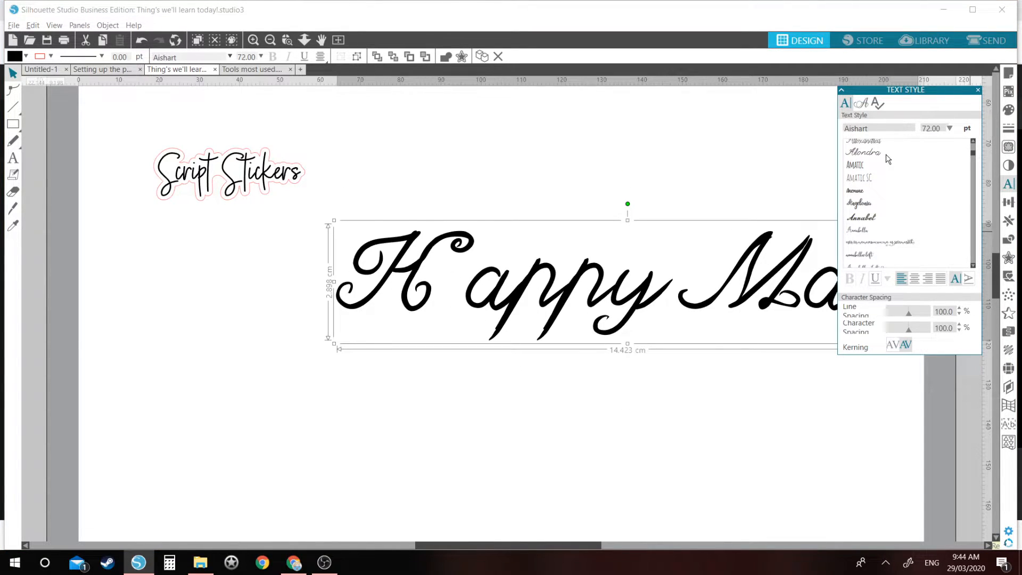
click(969, 248)
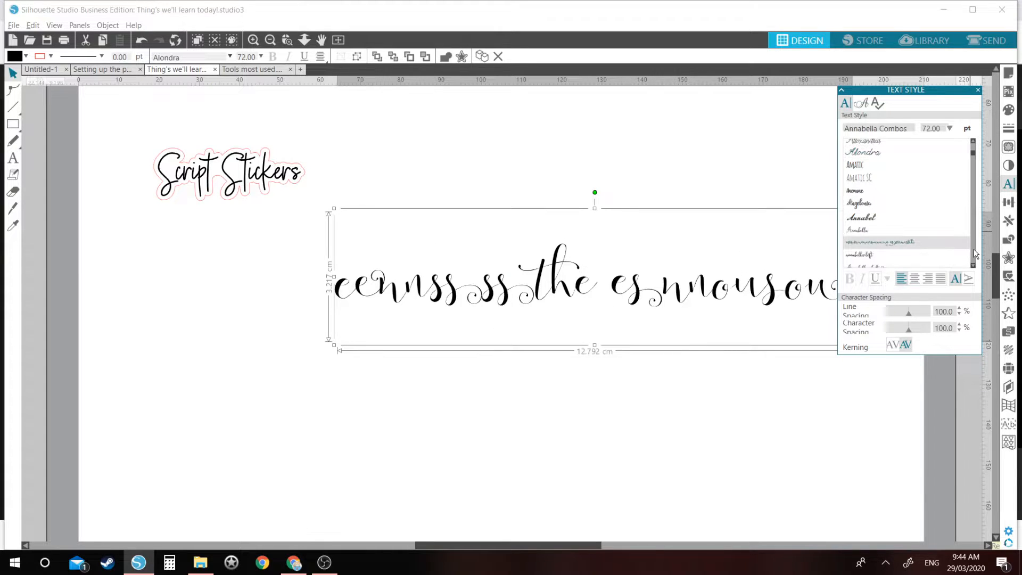
click(974, 252)
click(976, 253)
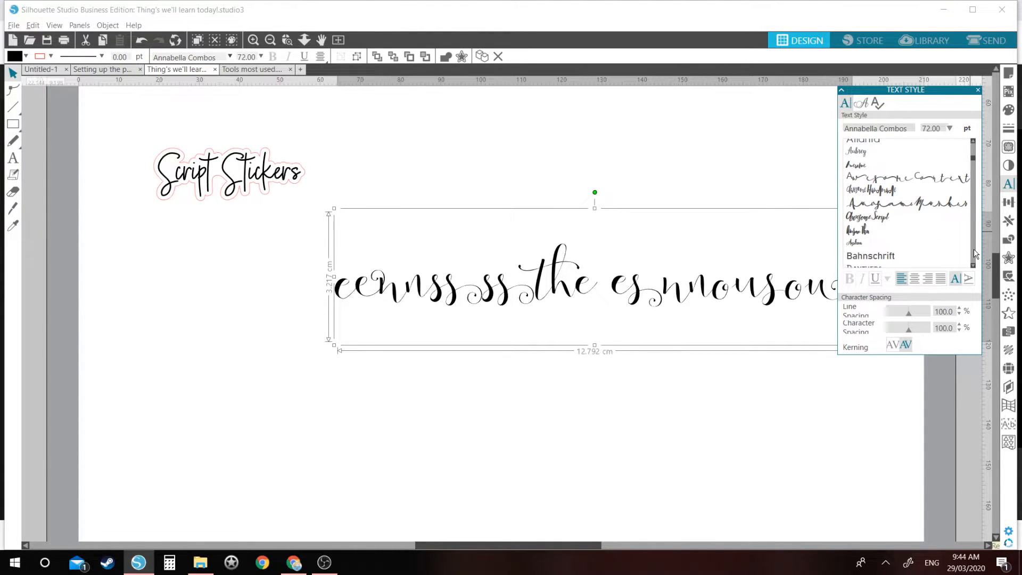
Set the Happy Mail text in the Begonia font and reposition it to the right of the Script Stickers sample
click(974, 254)
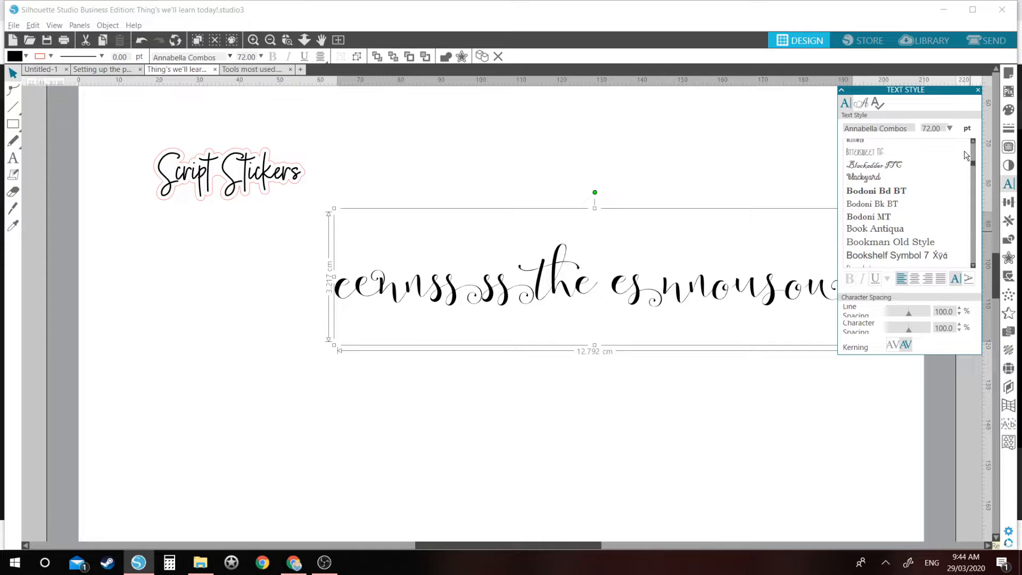
click(853, 176)
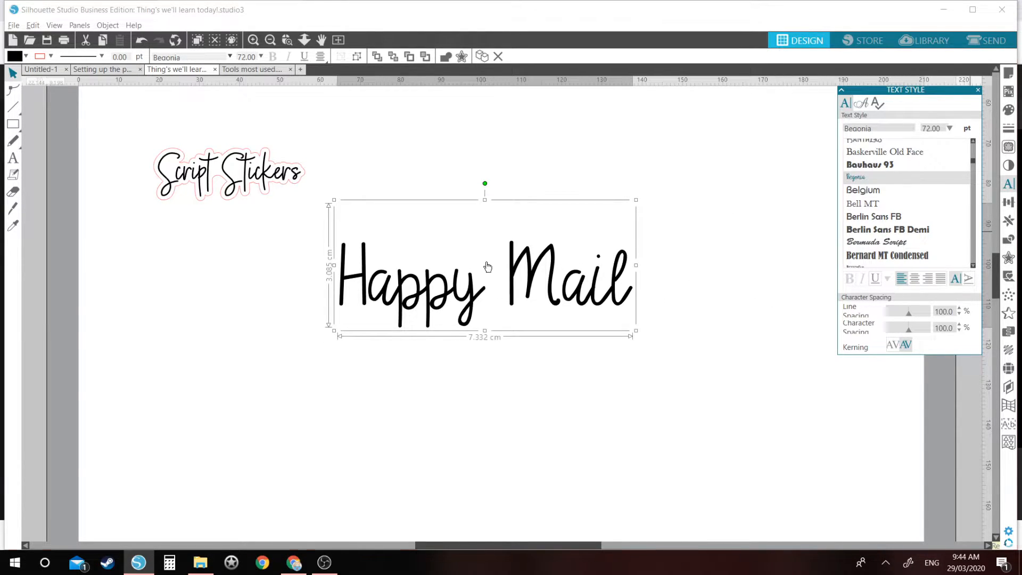
drag(469, 276, 497, 250)
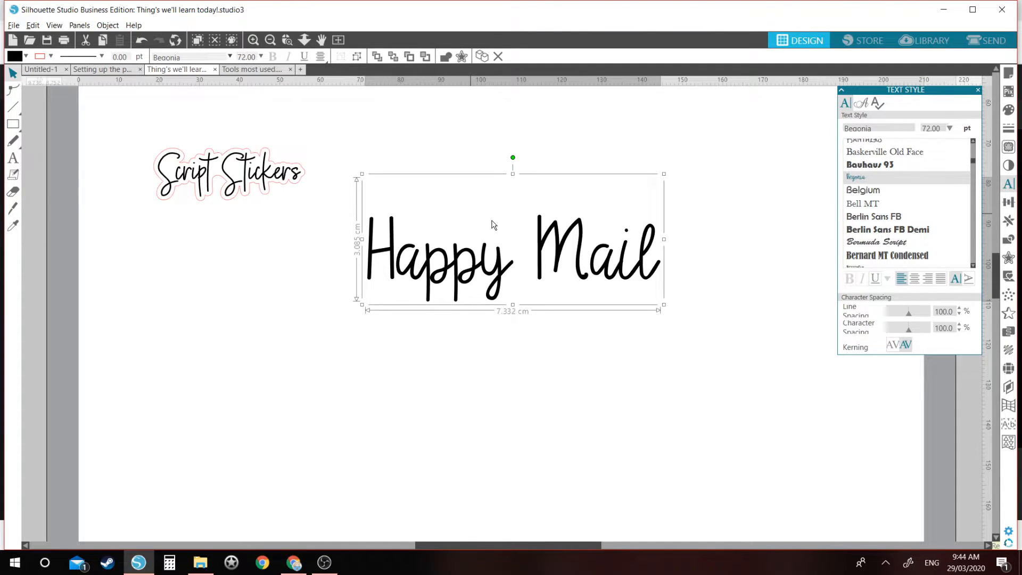
drag(530, 230, 523, 237)
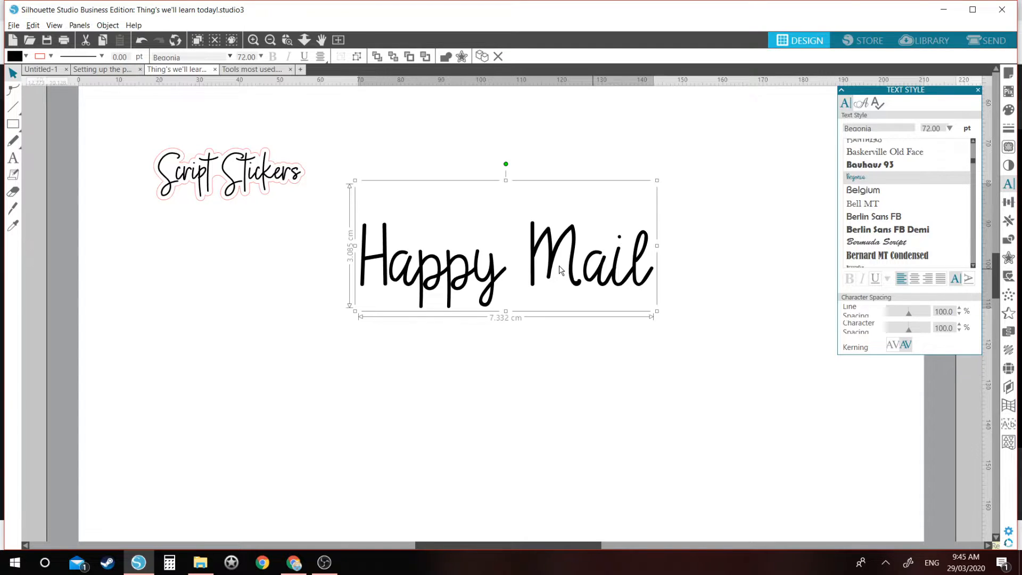
drag(559, 252, 559, 248)
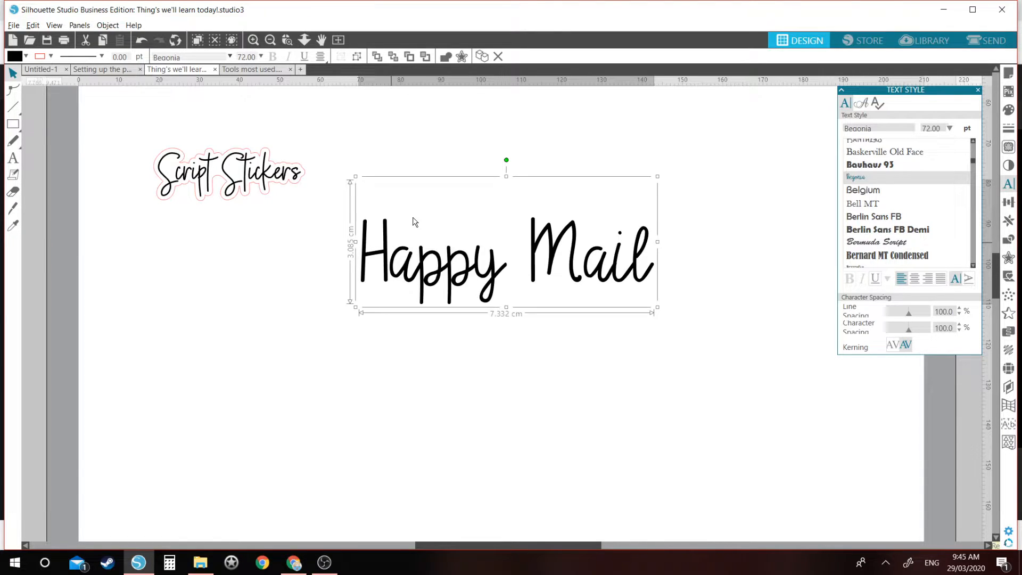
Try a red line colour on the Happy Mail text, and change the line colour to black
click(1009, 128)
click(861, 103)
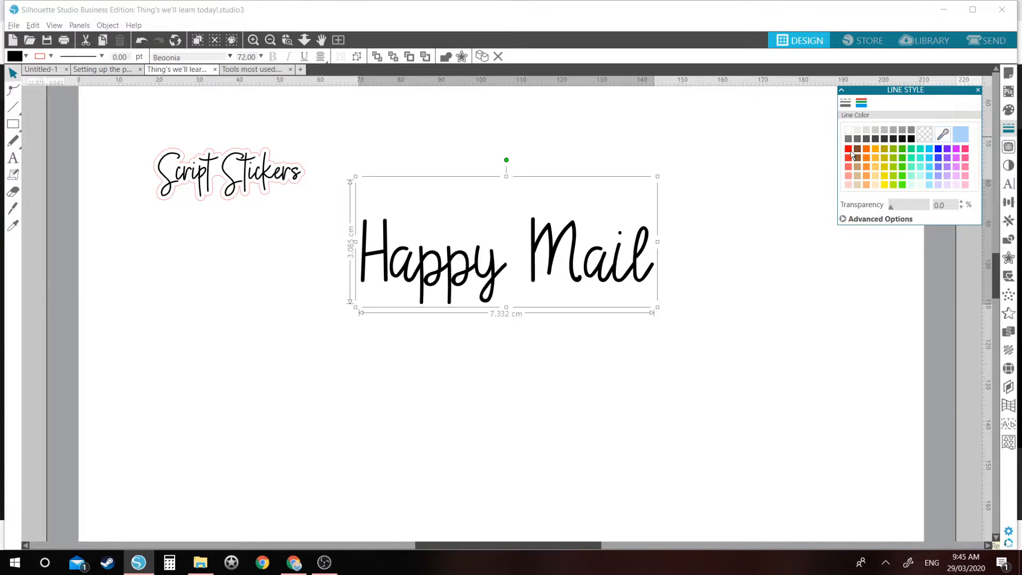
click(849, 150)
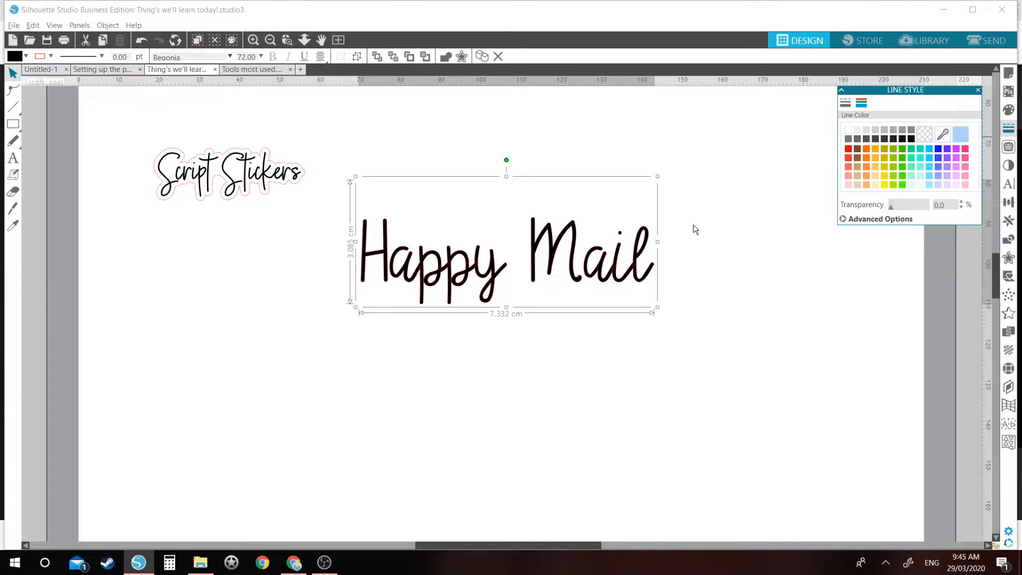
click(903, 139)
Try extending the Happy Mail text with "from" and a first name, and delete the added words
double_click(643, 241)
drag(634, 239, 649, 244)
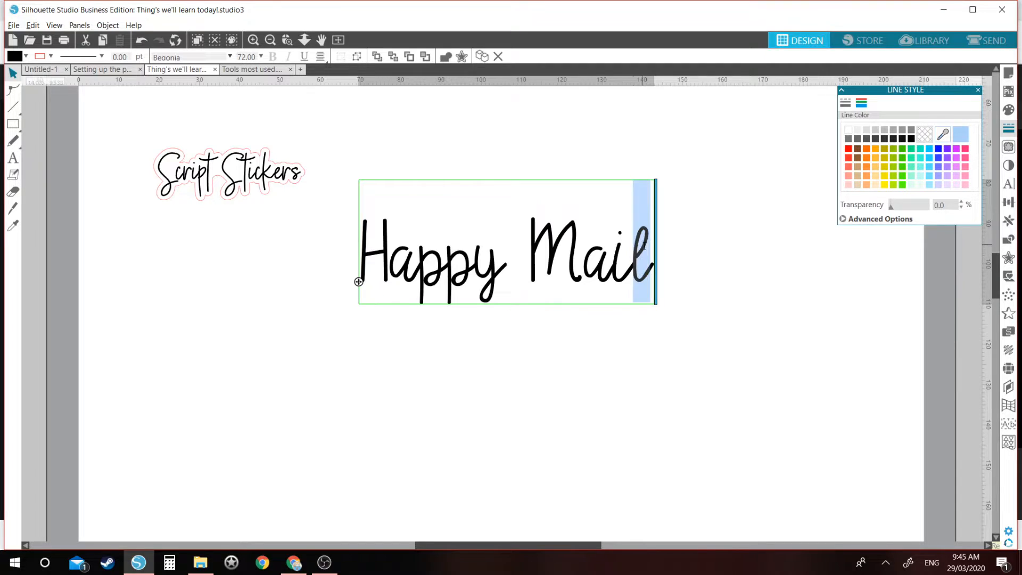
click(650, 246)
text(f)
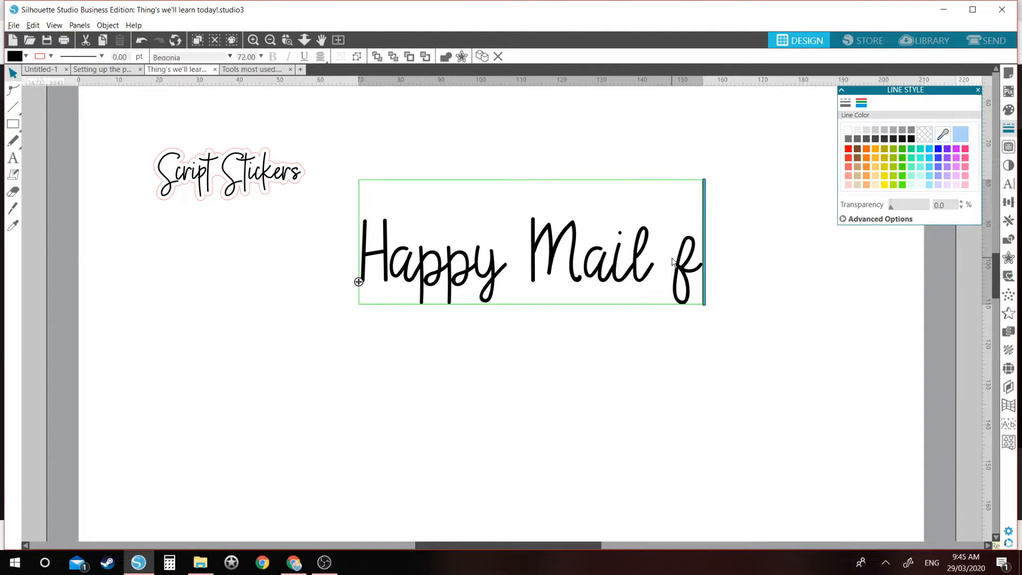
text(rom Nicola)
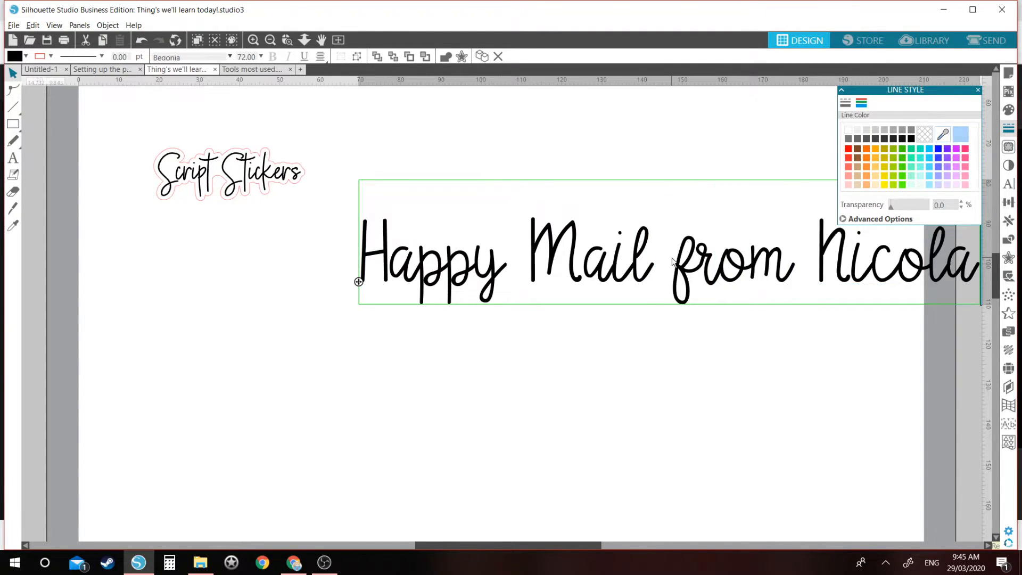
click(662, 263)
drag(981, 260, 661, 260)
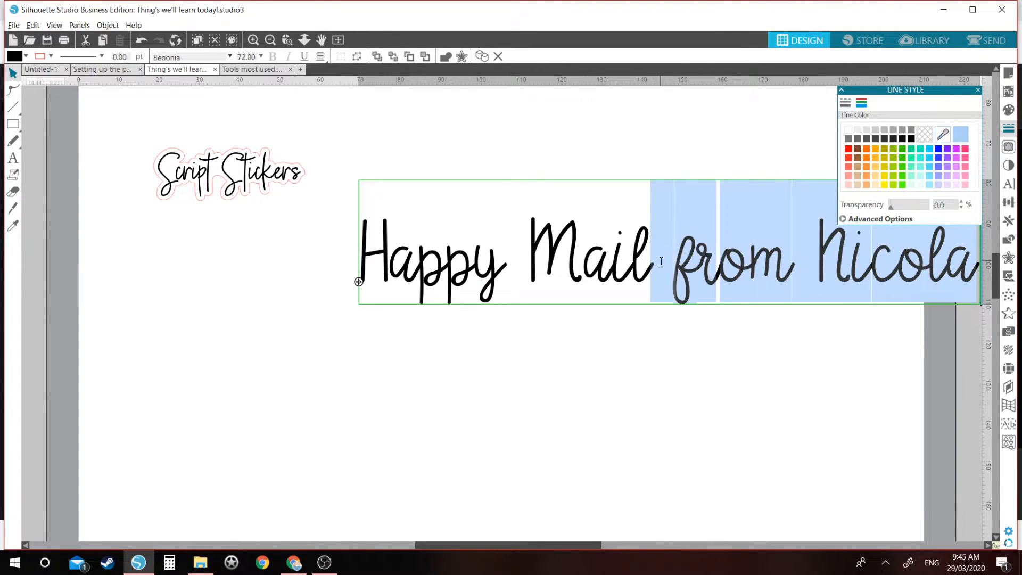
key(BackSpace)
click(698, 233)
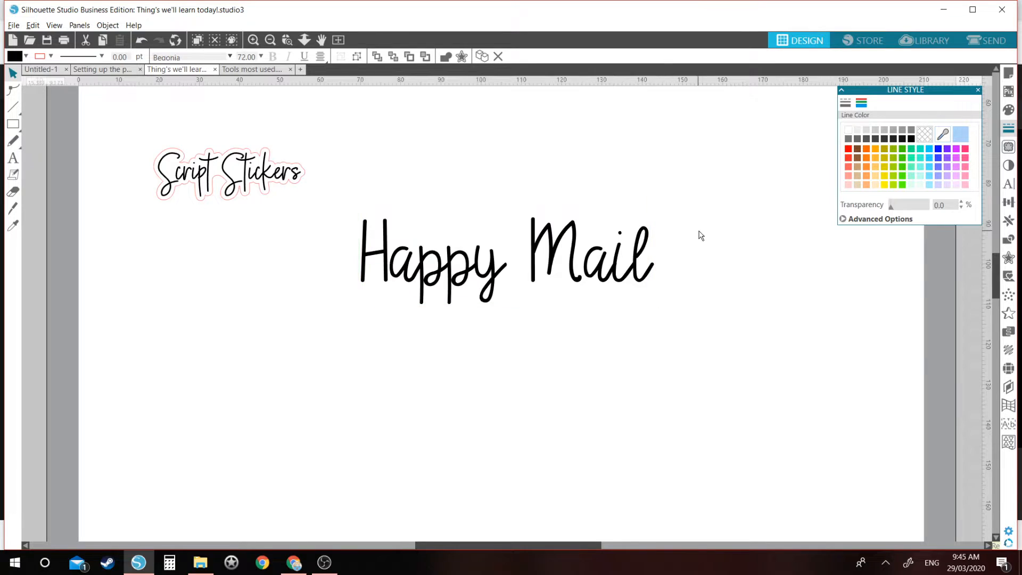
Ungroup the Happy Mail text into separate letters
click(620, 280)
right_click(621, 275)
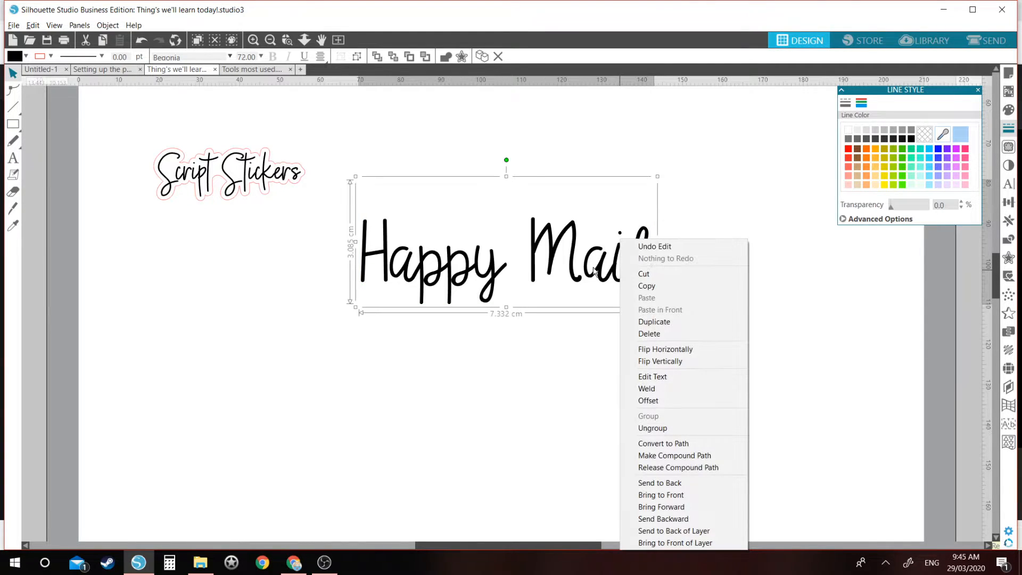
click(641, 429)
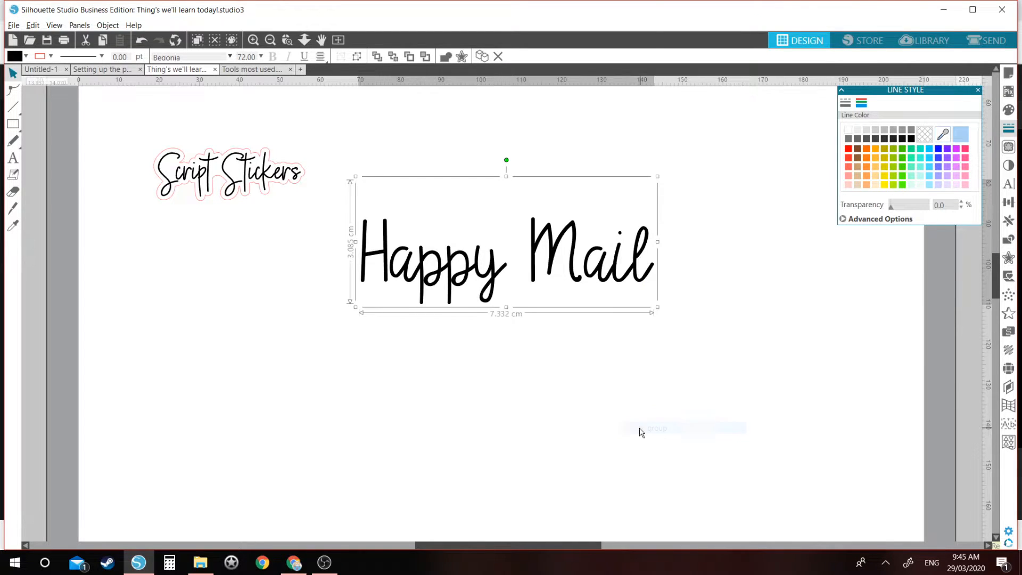
click(627, 256)
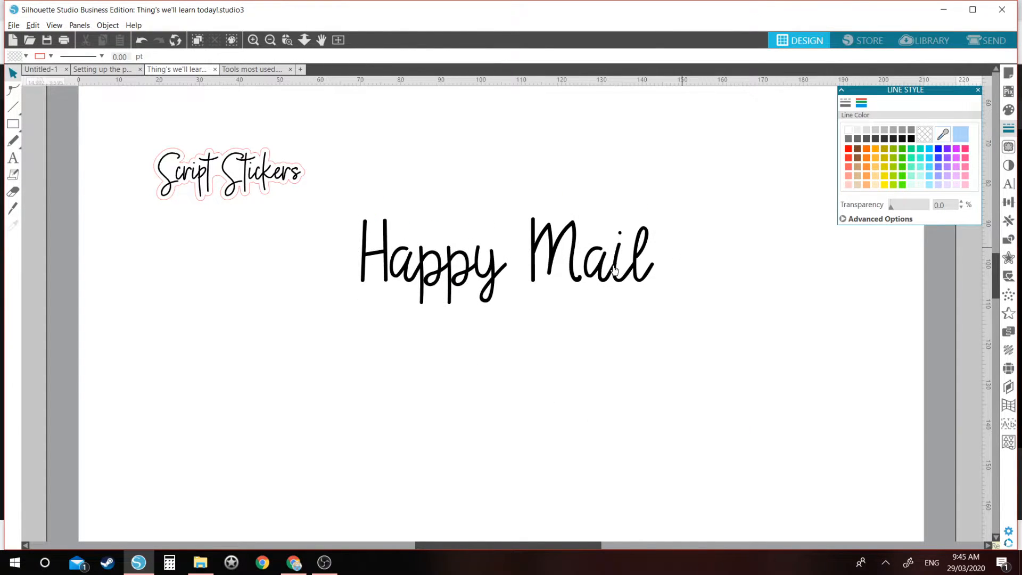
click(614, 271)
click(704, 262)
Group all the Happy Mail letters into one object and shift it slightly down and to the right
drag(345, 221, 796, 329)
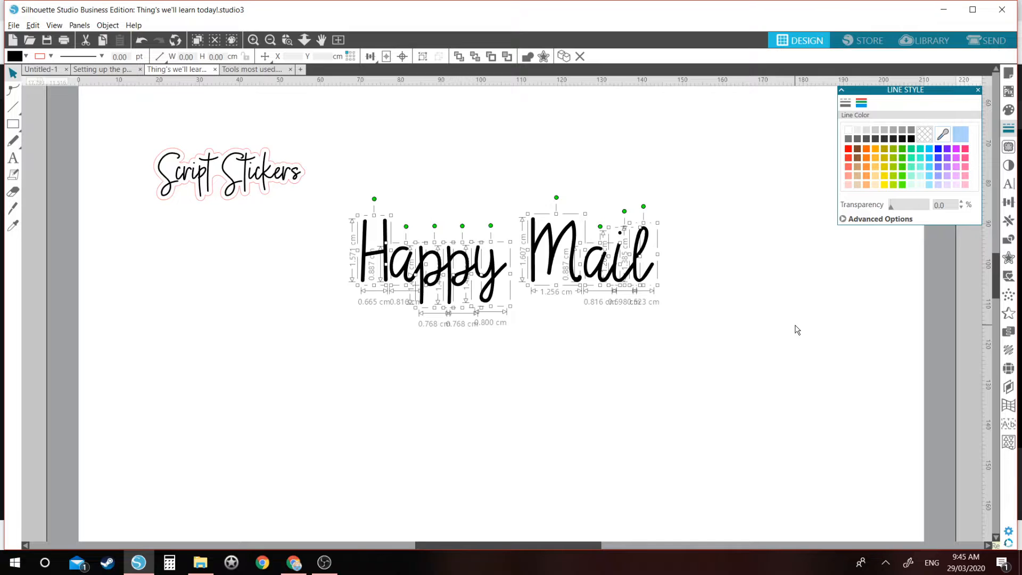
right_click(675, 283)
click(666, 430)
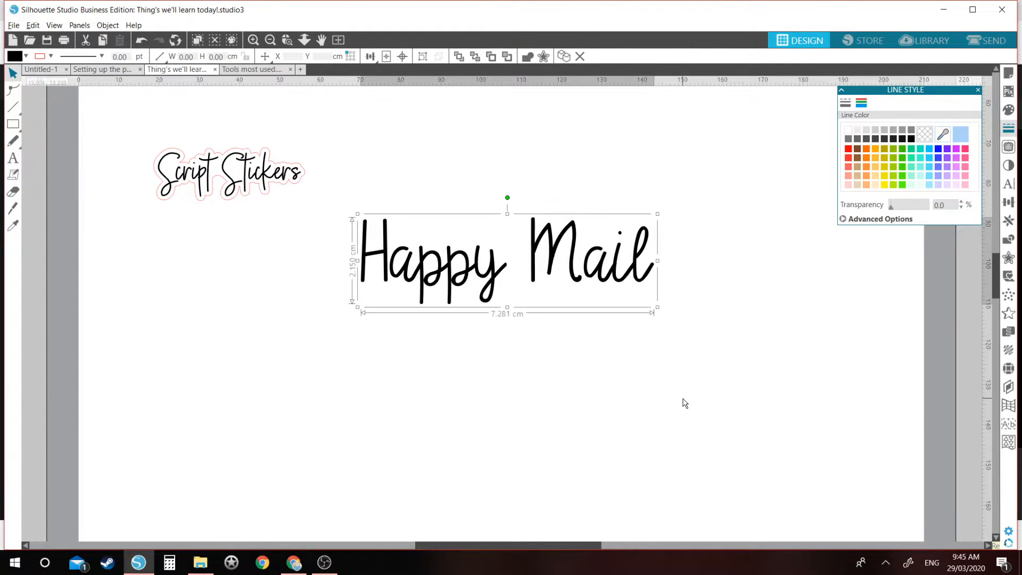
mouse_move(594, 282)
mouse_down()
mouse_move(613, 299)
mouse_move(606, 294)
mouse_up()
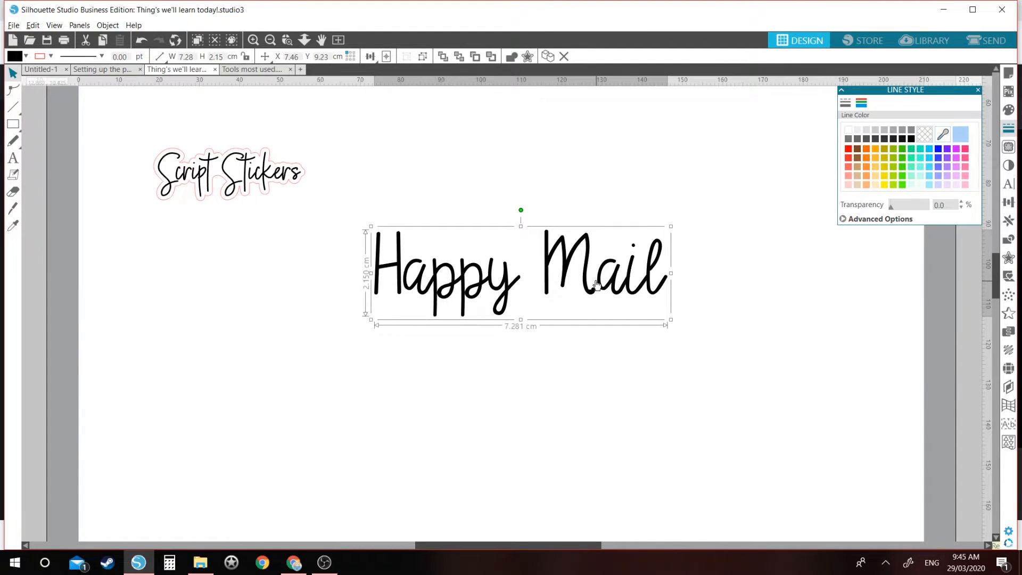
Try setting the Happy Mail group's width to 3.6 cm with the aspect ratio unlocked, and undo it
click(1008, 202)
click(861, 103)
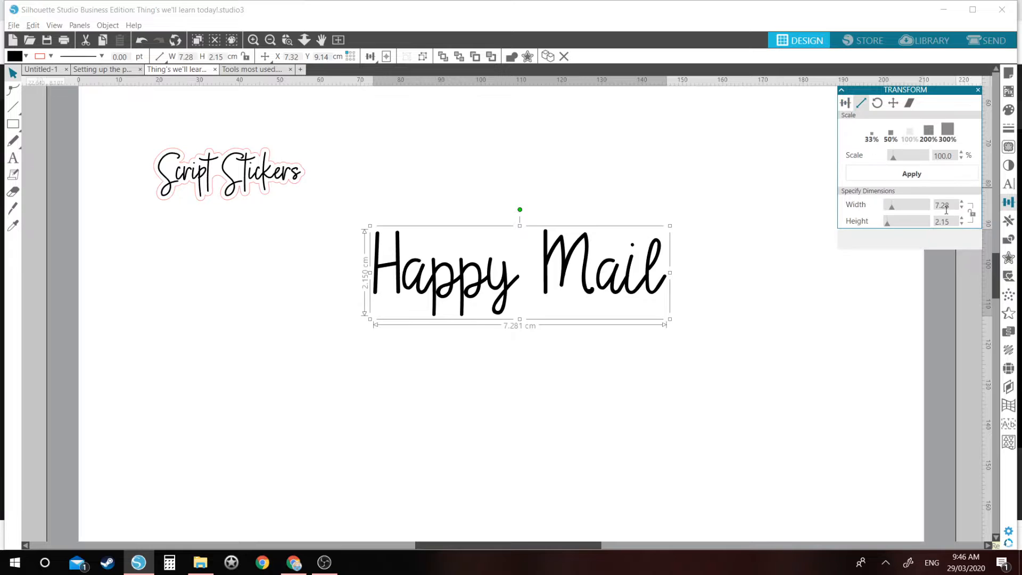
click(946, 209)
text(3)
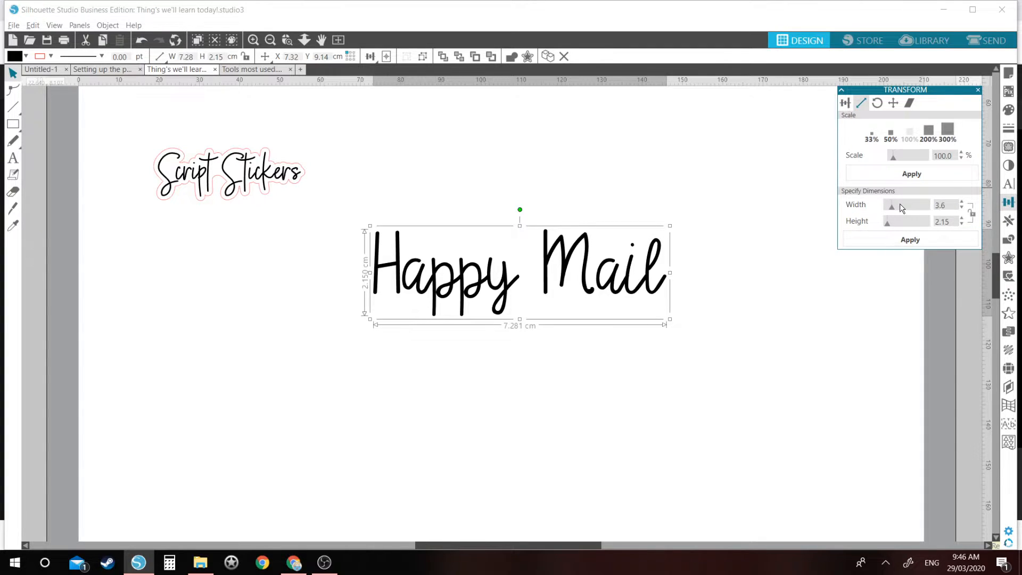
text(.6)
click(911, 243)
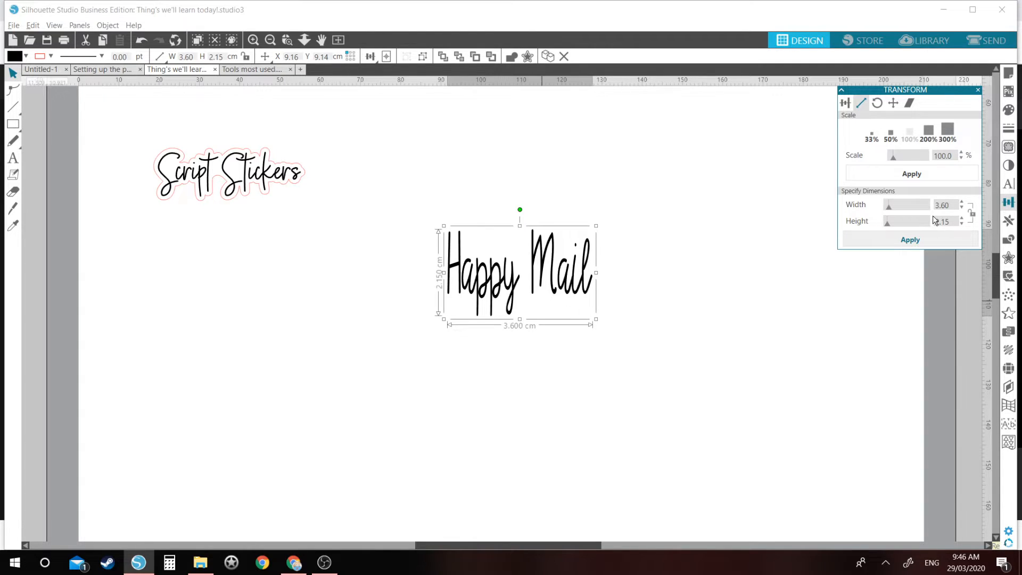
key(ctrl+z)
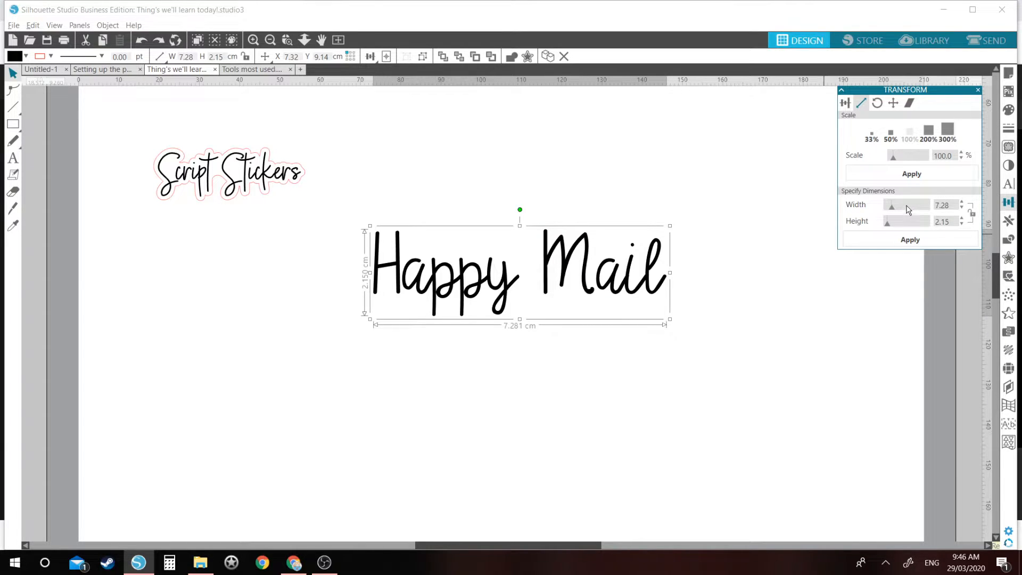
Try a width of 3.8 cm on the Happy Mail group with the proportions unlocked, and undo the resize
double_click(955, 203)
text(3)
key(Tab)
click(937, 240)
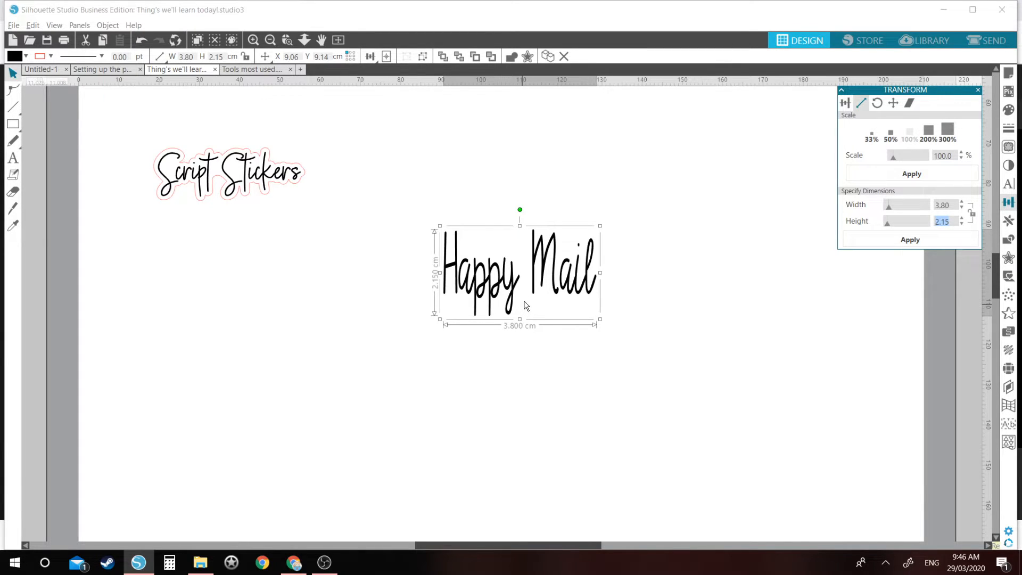
key(ctrl+z)
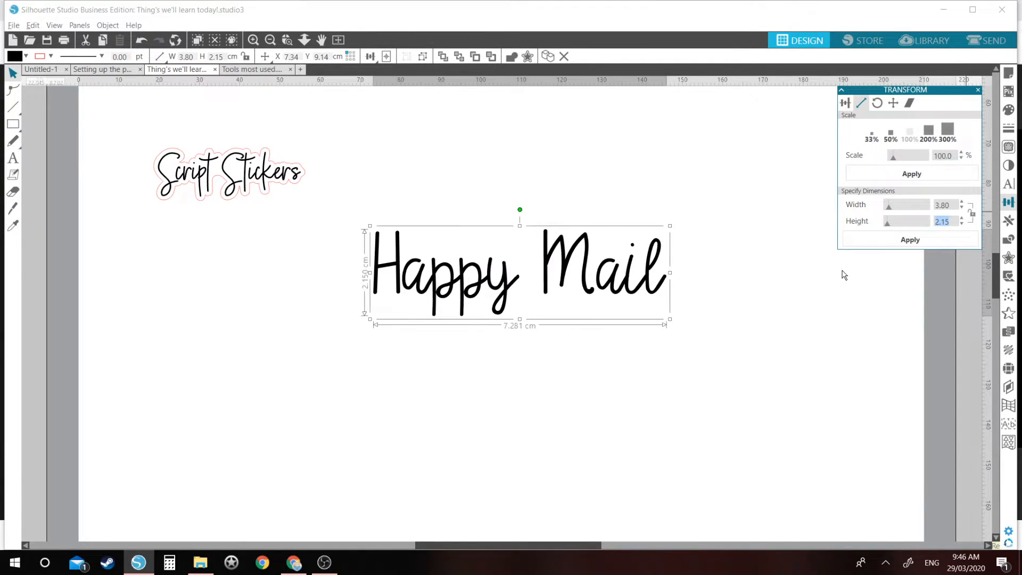
drag(842, 271, 634, 282)
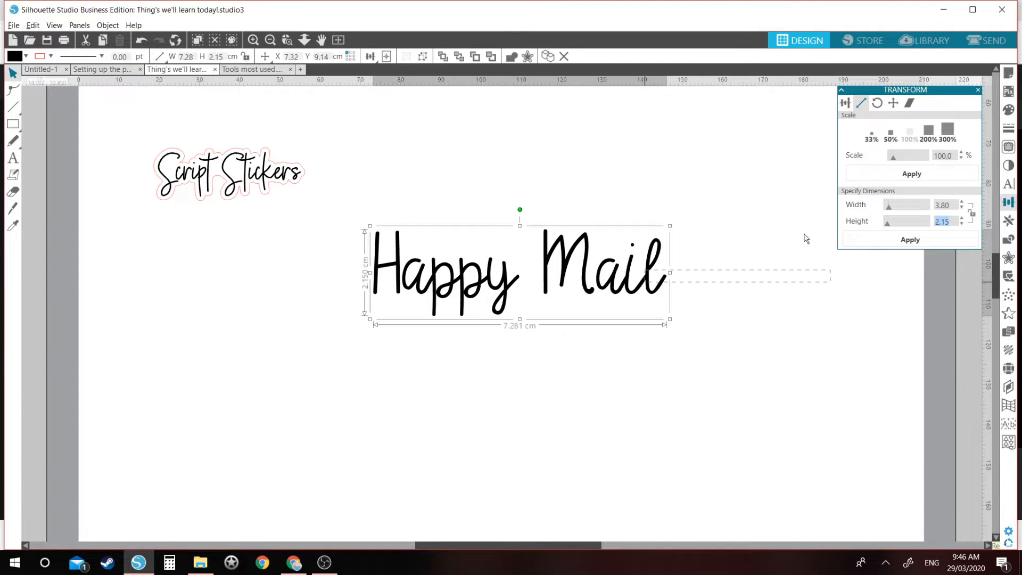
Lock the aspect ratio of the Happy Mail group and set its width to 3.59 cm
click(948, 204)
click(973, 214)
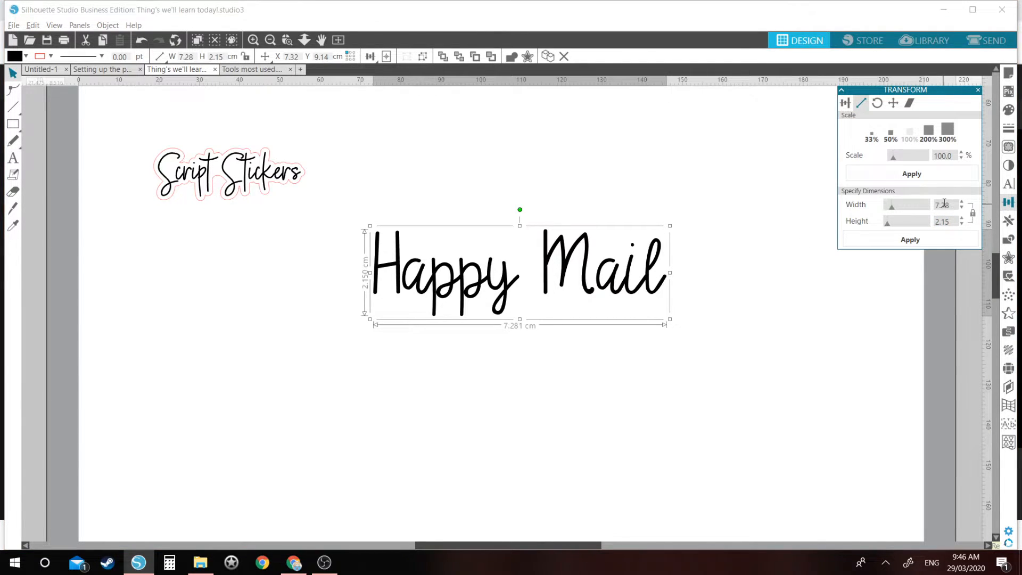
click(923, 202)
click(910, 240)
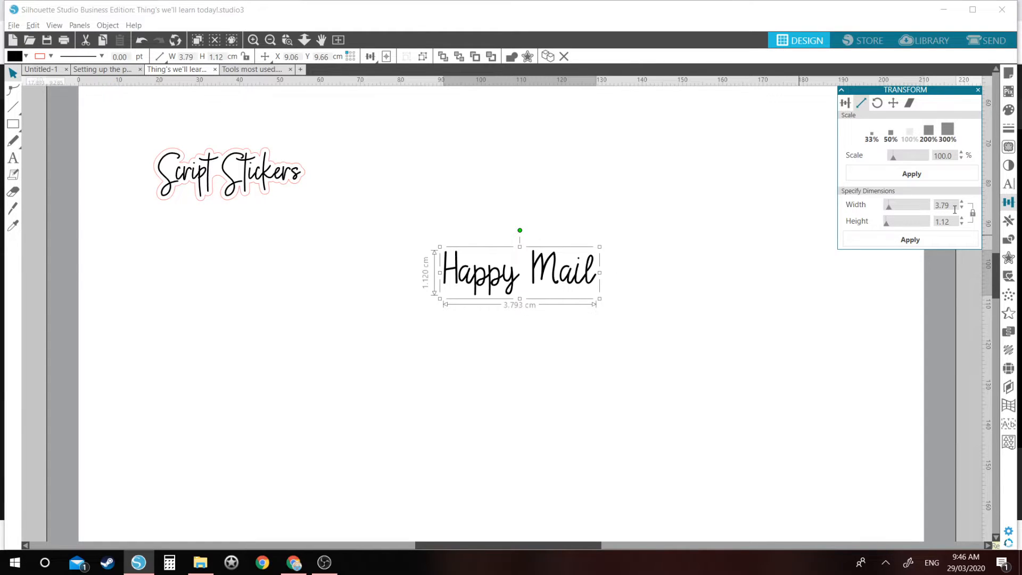
drag(955, 209, 904, 211)
text(3.59)
click(855, 240)
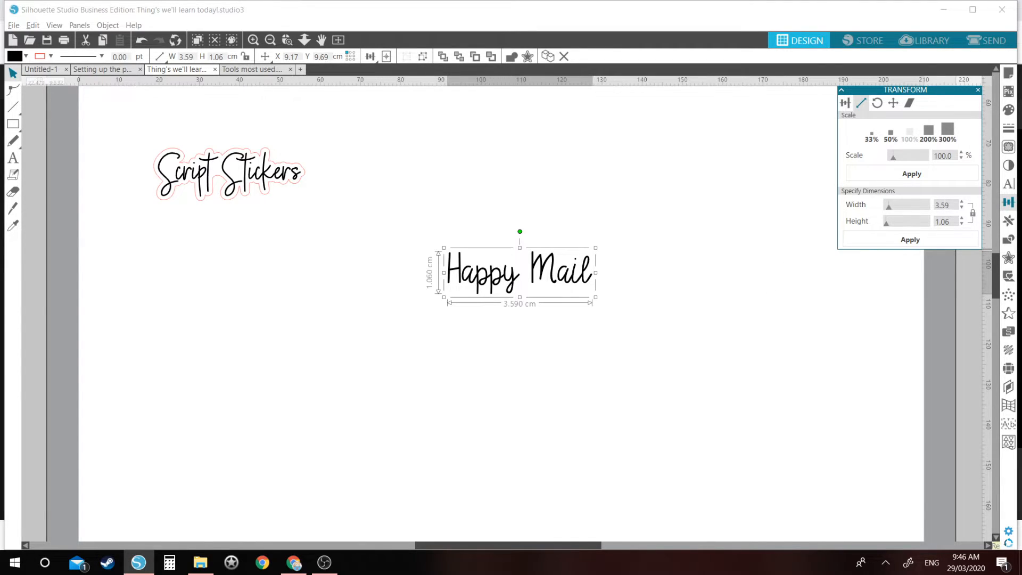
Try a 0.08 cm offset with rounded corners around the Happy Mail lettering, comparing the sharp corner option before applying it
click(1014, 260)
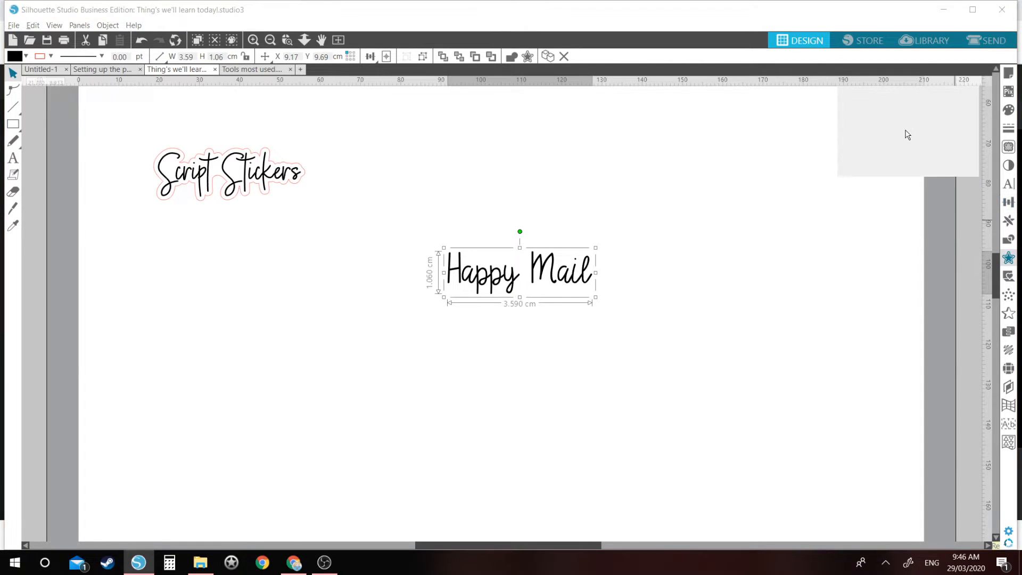
click(888, 117)
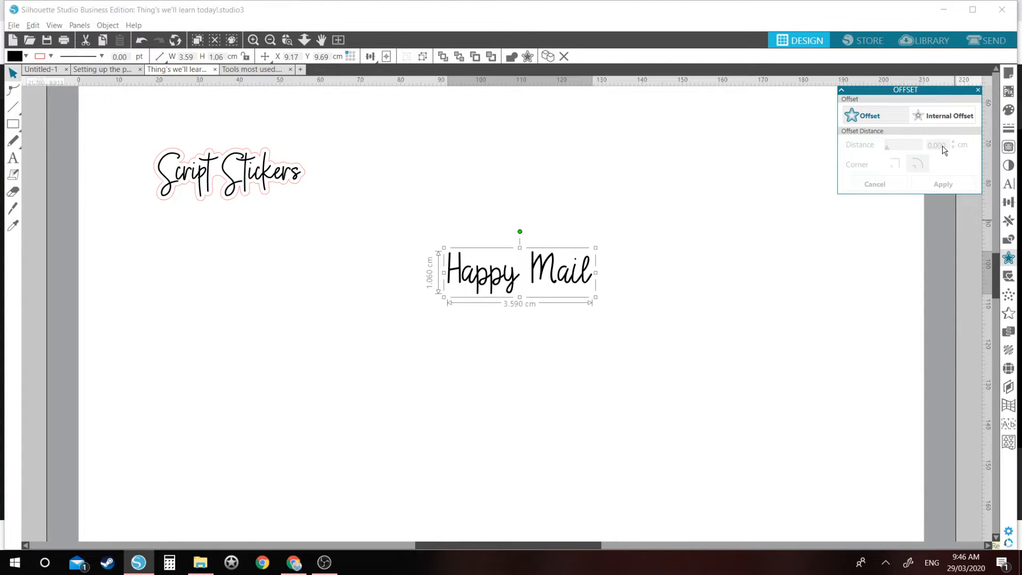
text(.08)
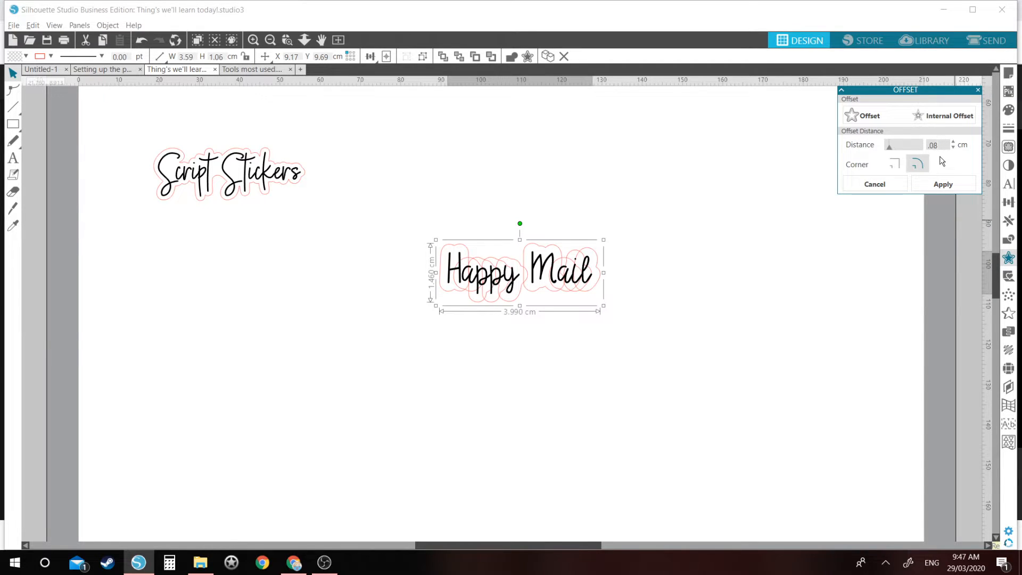
click(895, 165)
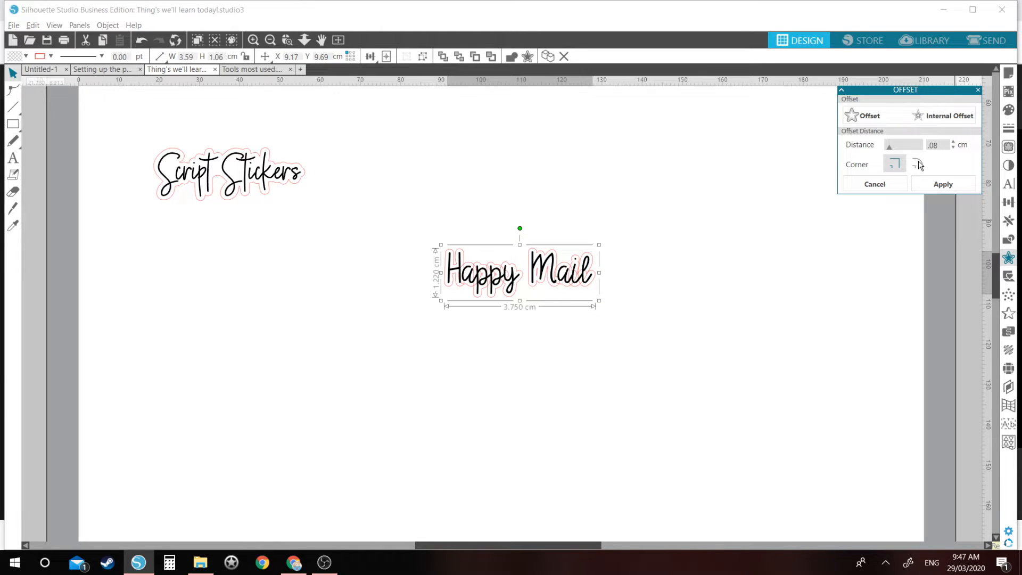
click(918, 164)
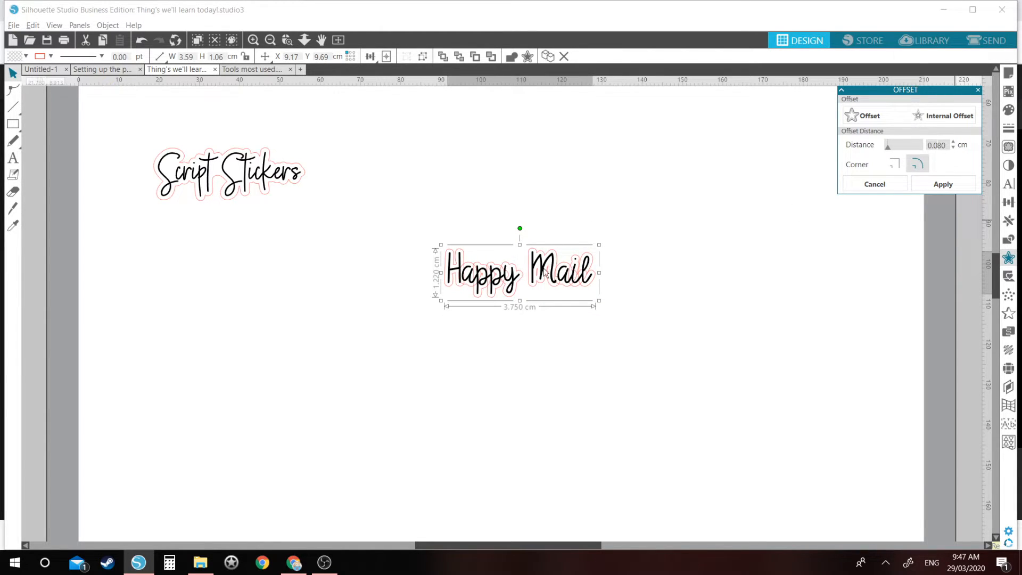
click(941, 184)
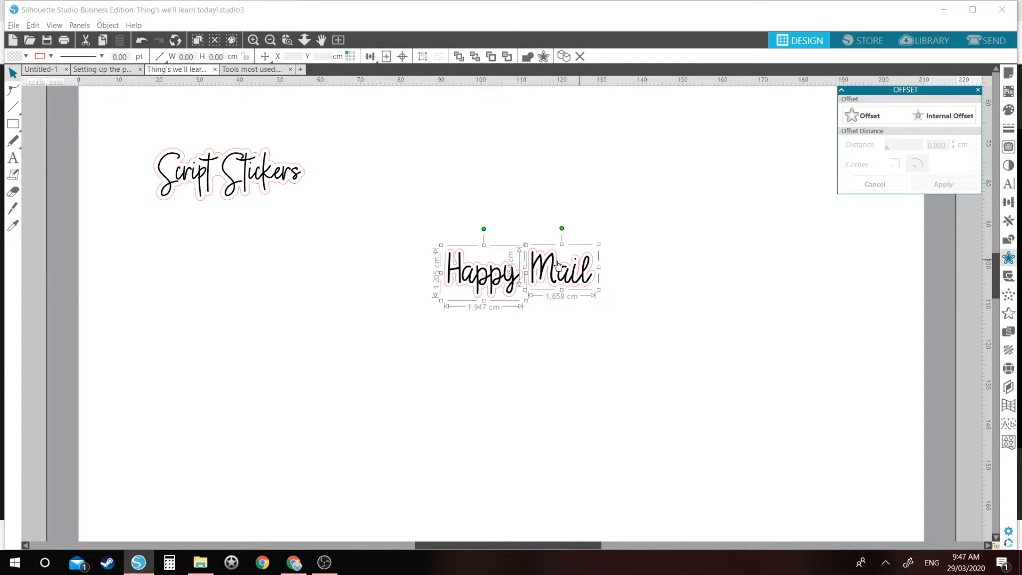
click(520, 322)
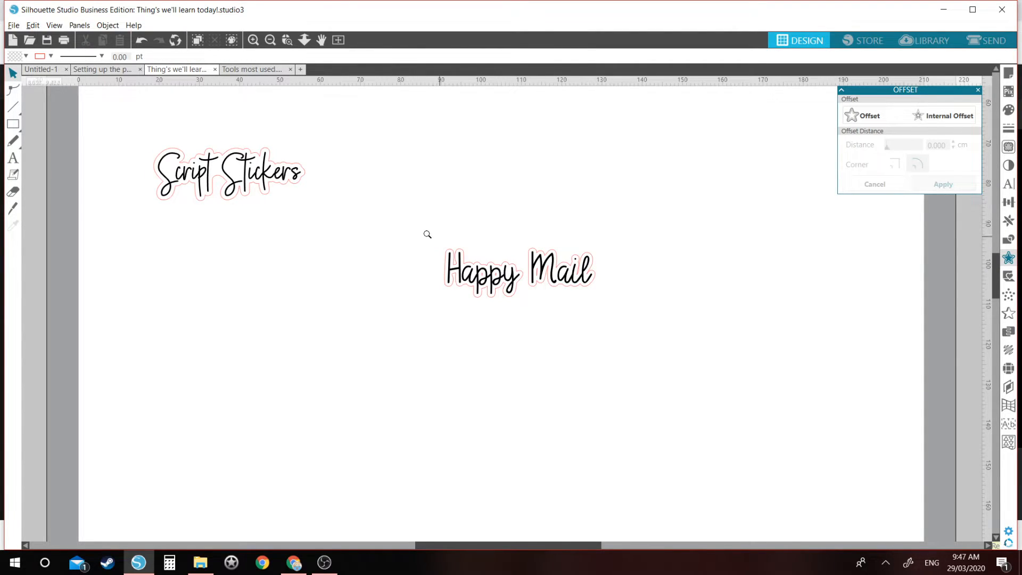
Delete the offset outlines around both Happy and Mail
key(z)
drag(425, 230, 625, 307)
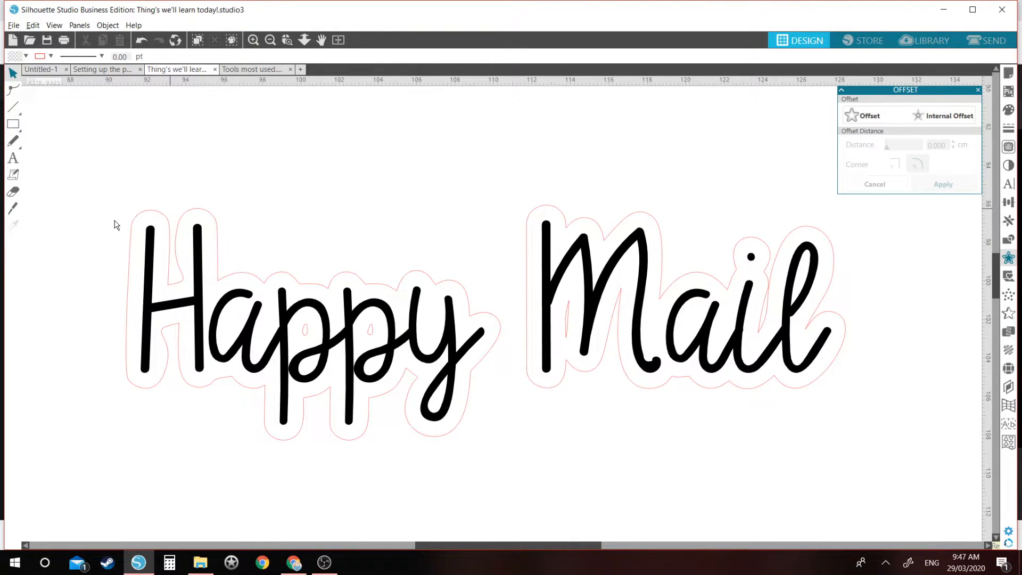
click(237, 179)
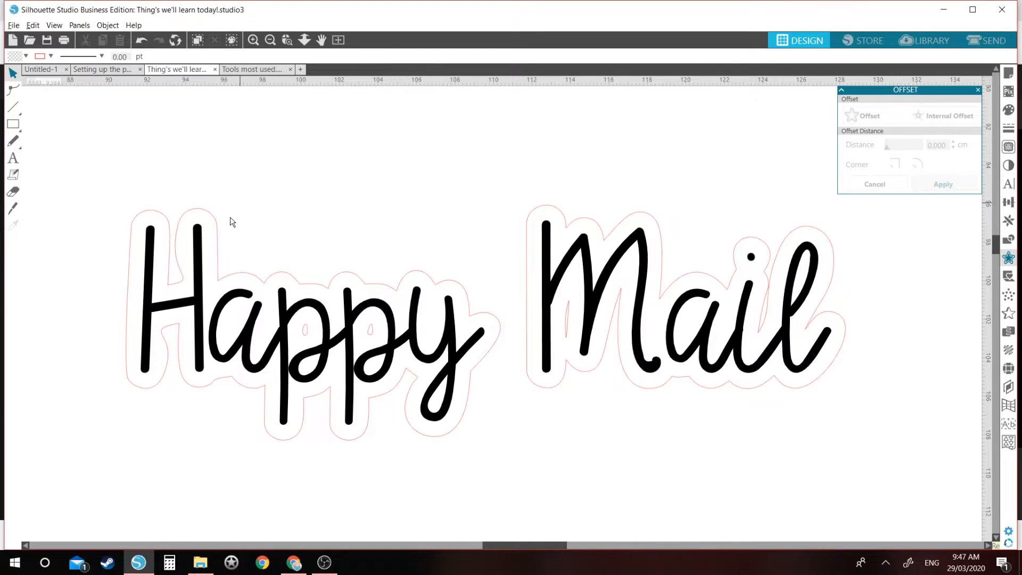
click(218, 224)
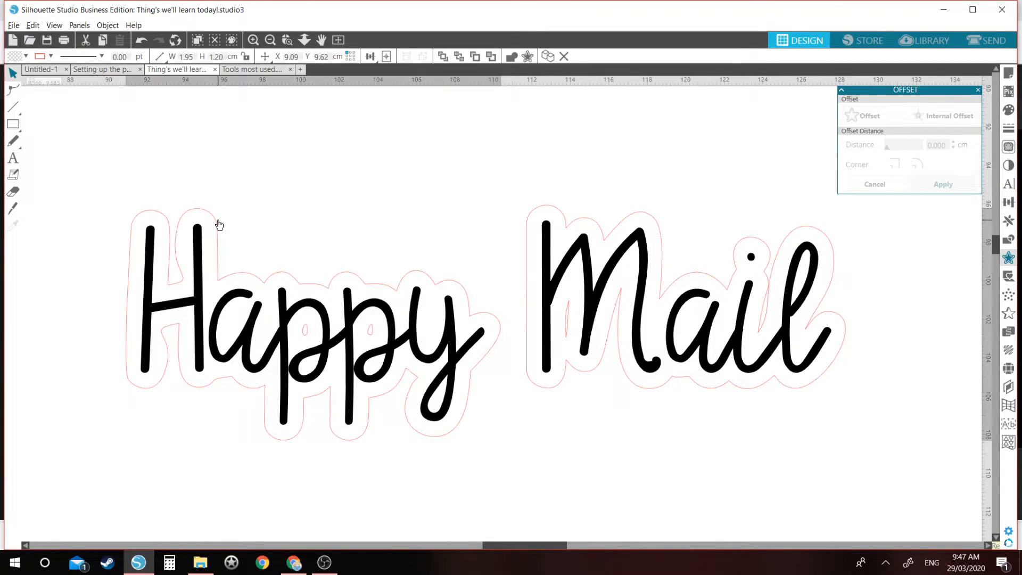
key(Delete)
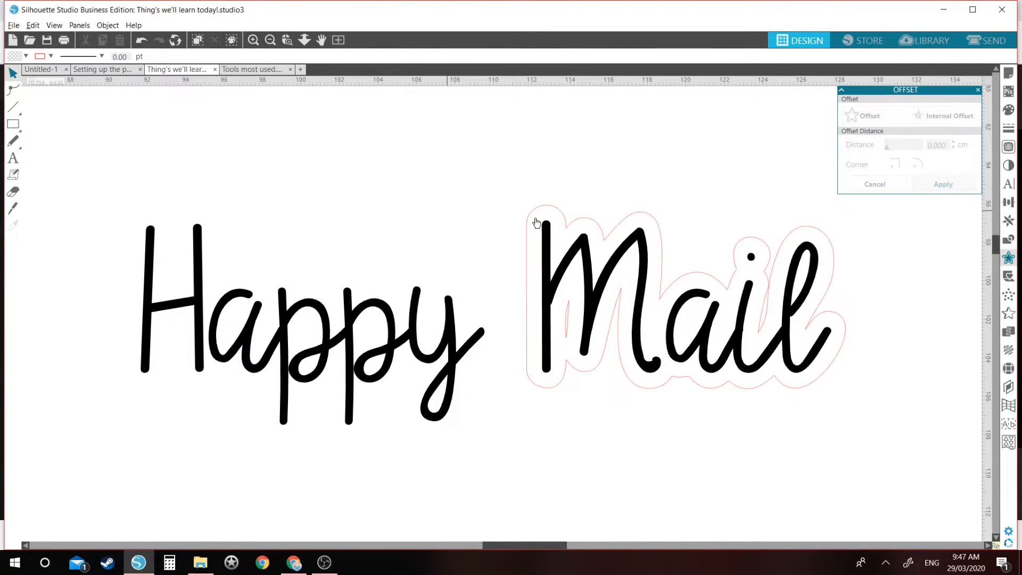
click(533, 218)
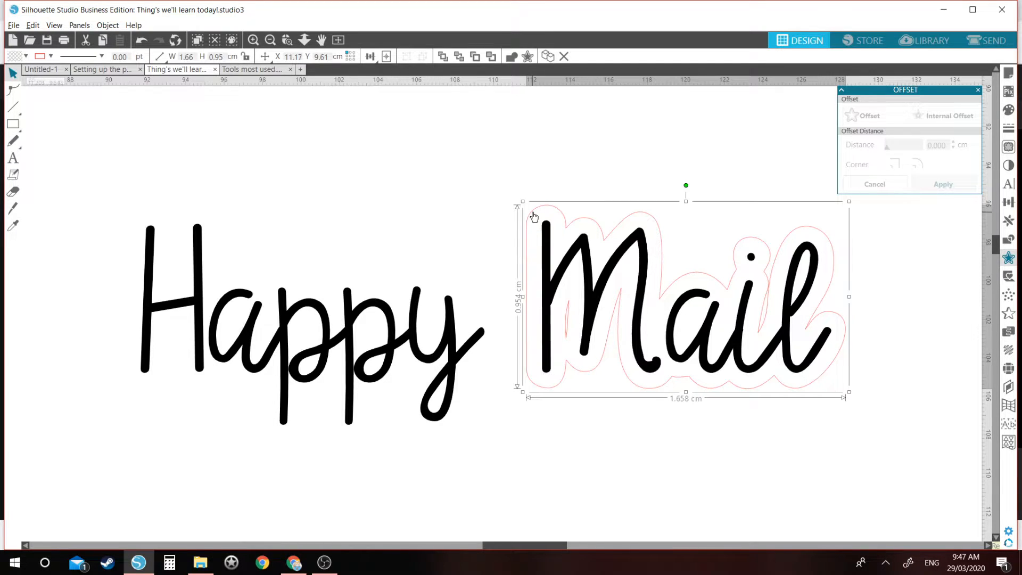
key(Delete)
Move the Happy Mail group slightly and ungroup it into individual letters
drag(514, 206, 535, 285)
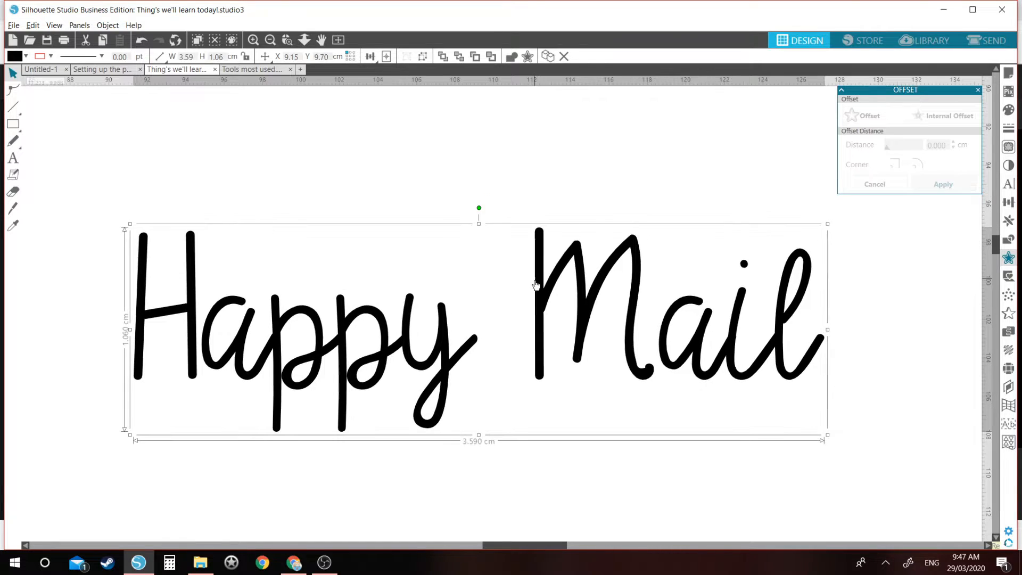
right_click(532, 296)
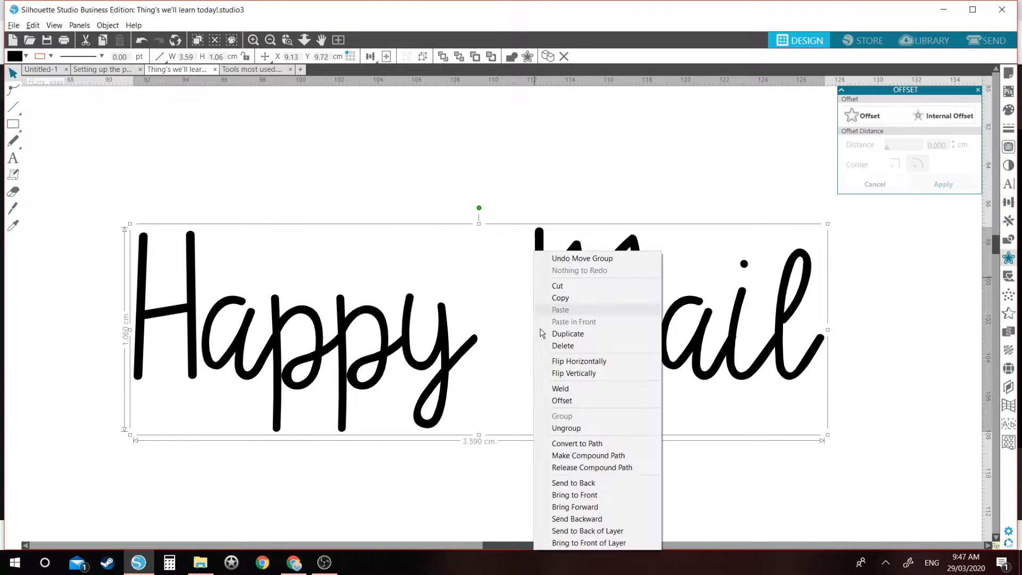
click(558, 428)
click(865, 391)
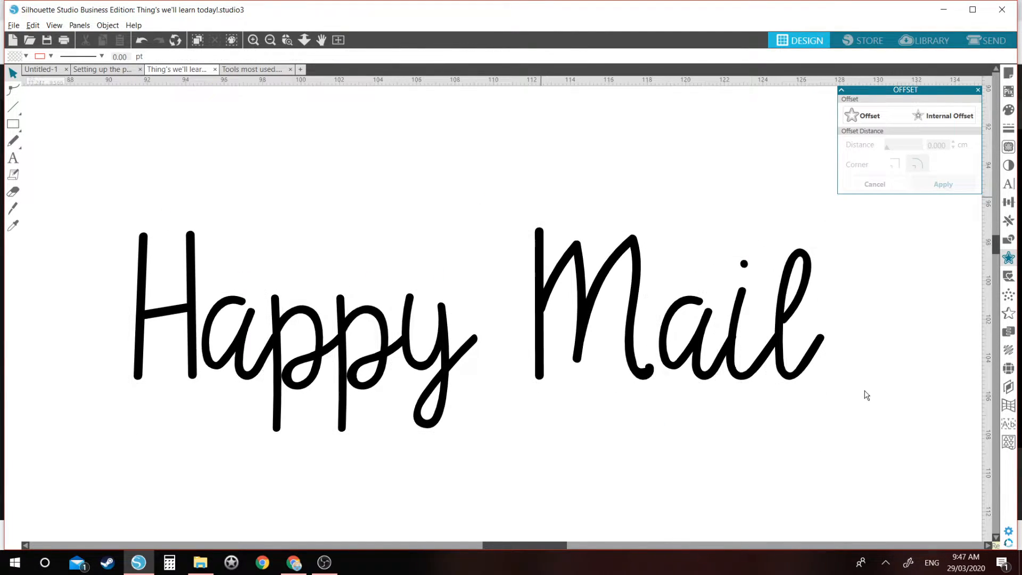
Select the four letters of Mail and move them left to narrow the gap after Happy
drag(541, 197, 828, 379)
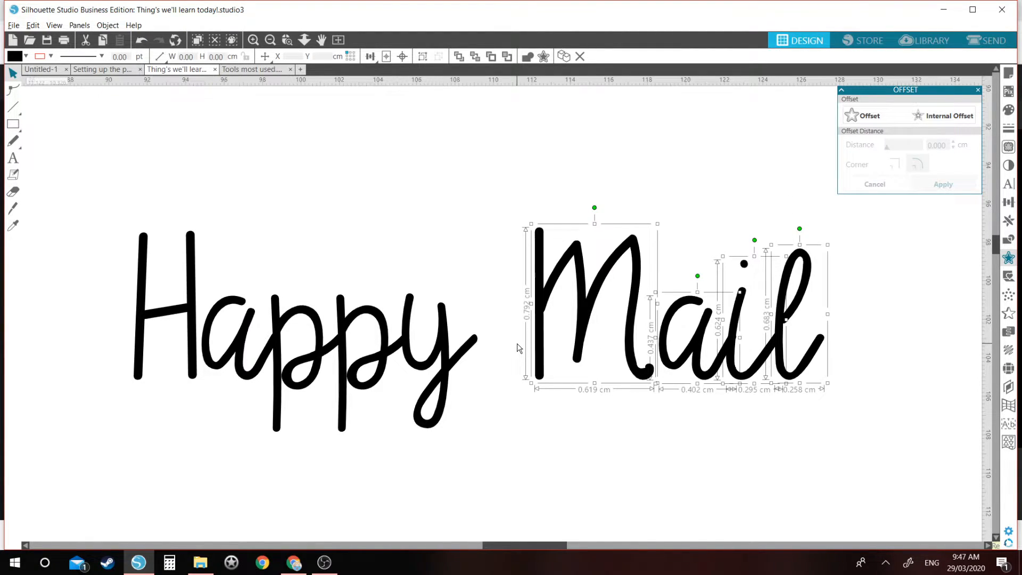
key(Left)
key(Left)
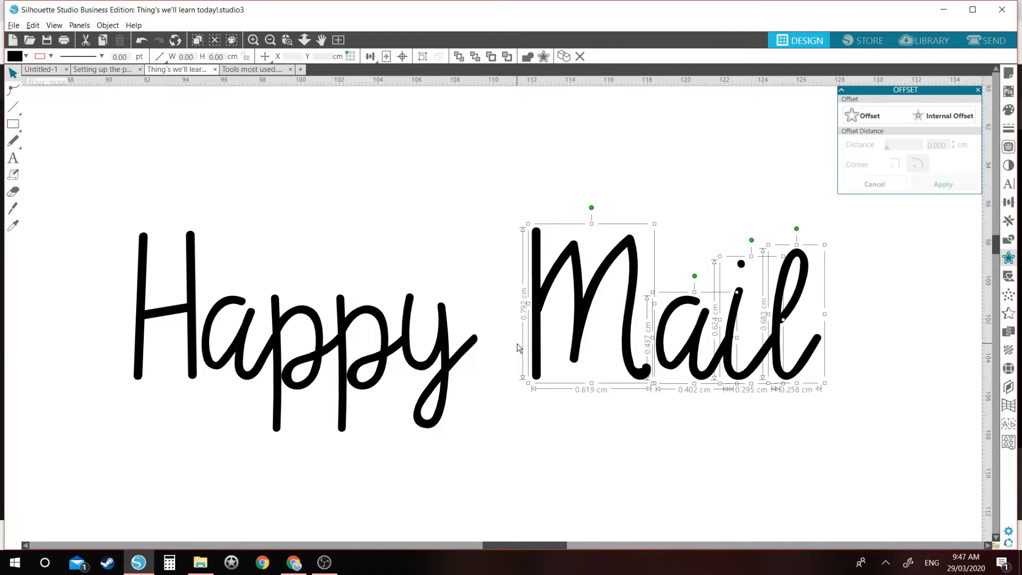
key(Left)
key(Left)
key(Left)
key(Left)
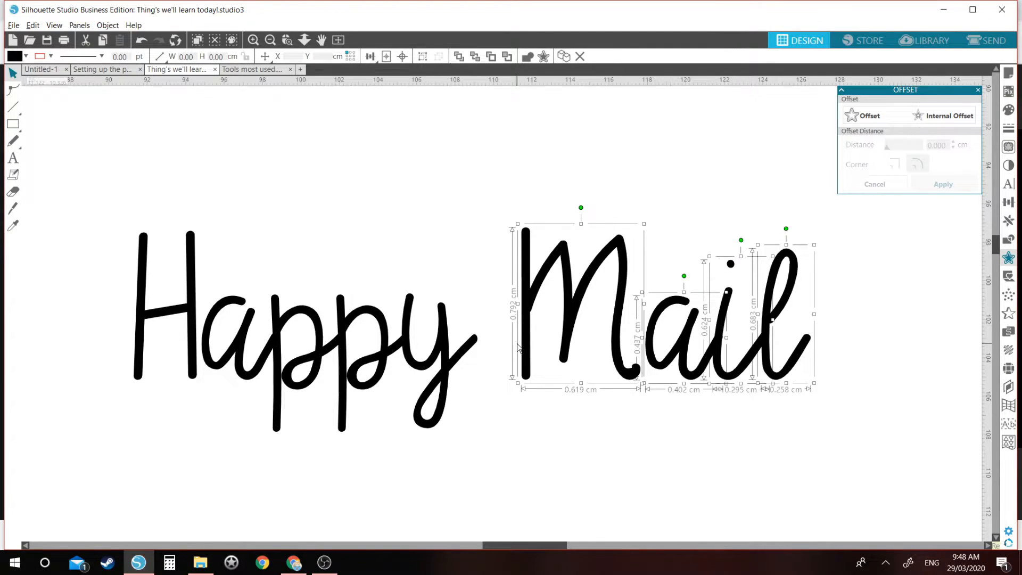
drag(517, 347, 493, 347)
click(129, 175)
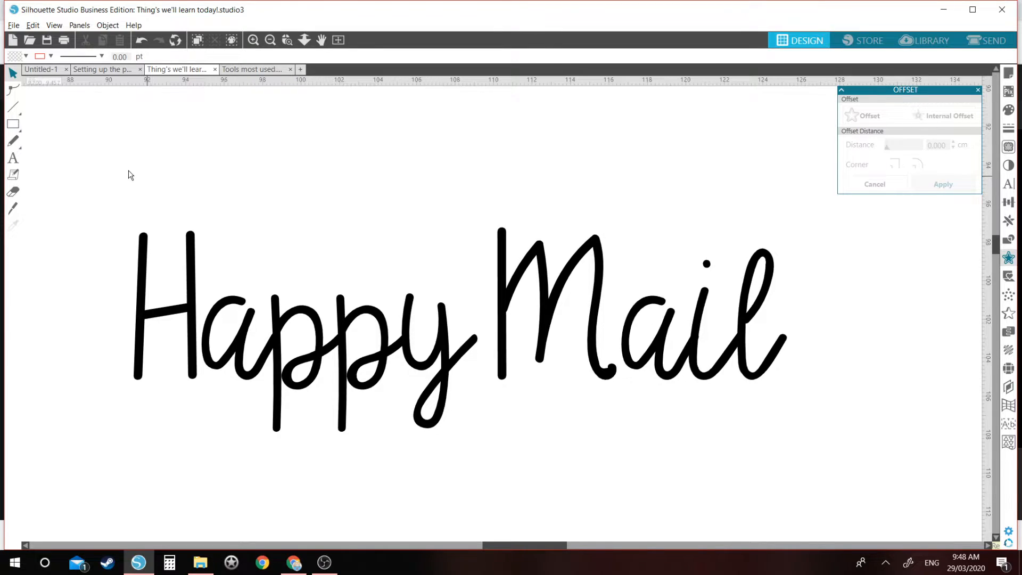
Select all the Happy Mail letters and add a rounded-corner offset outline around them, trying 0.12 cm before a tighter distance
drag(109, 161, 949, 469)
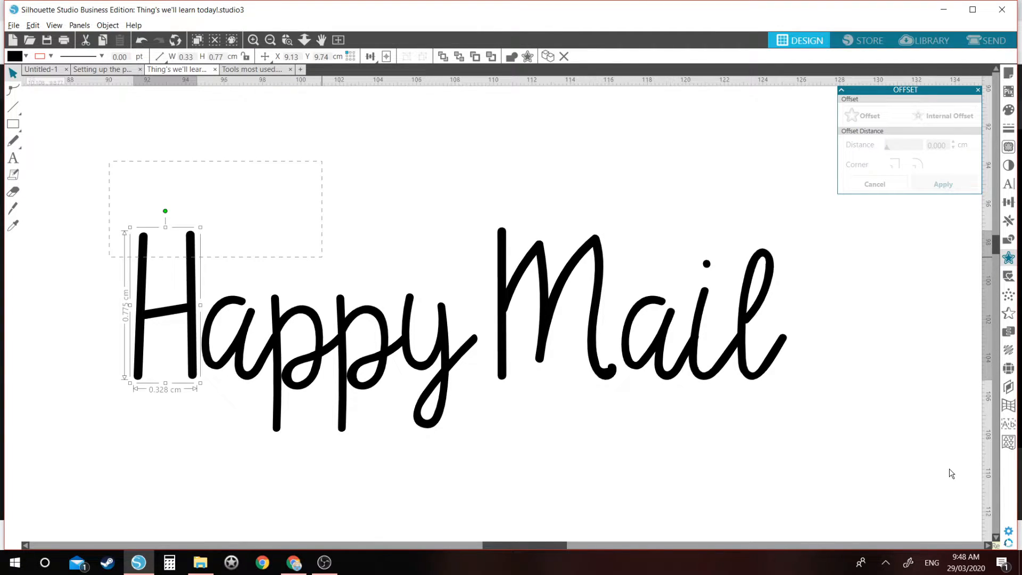
drag(952, 473, 952, 473)
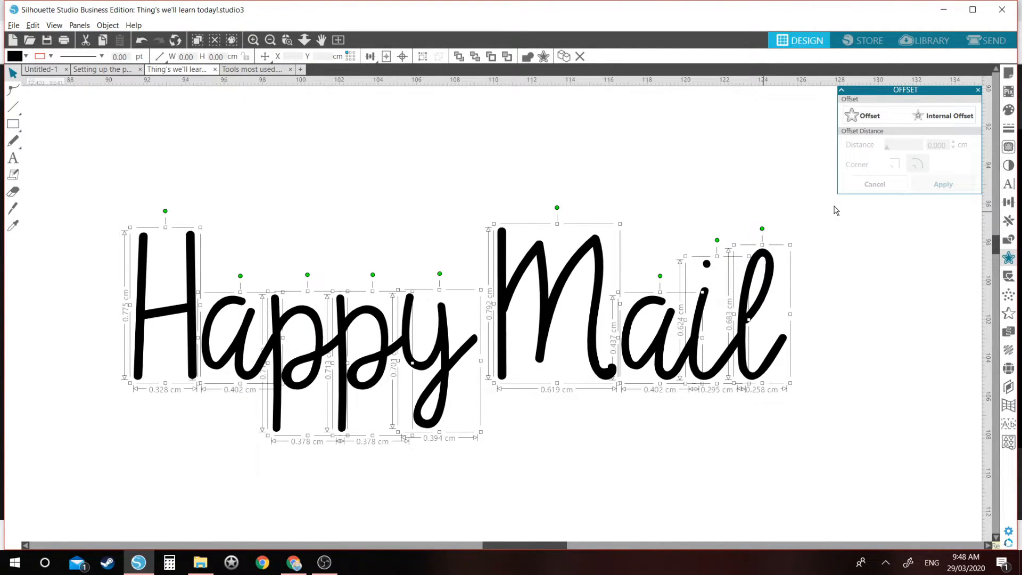
click(862, 116)
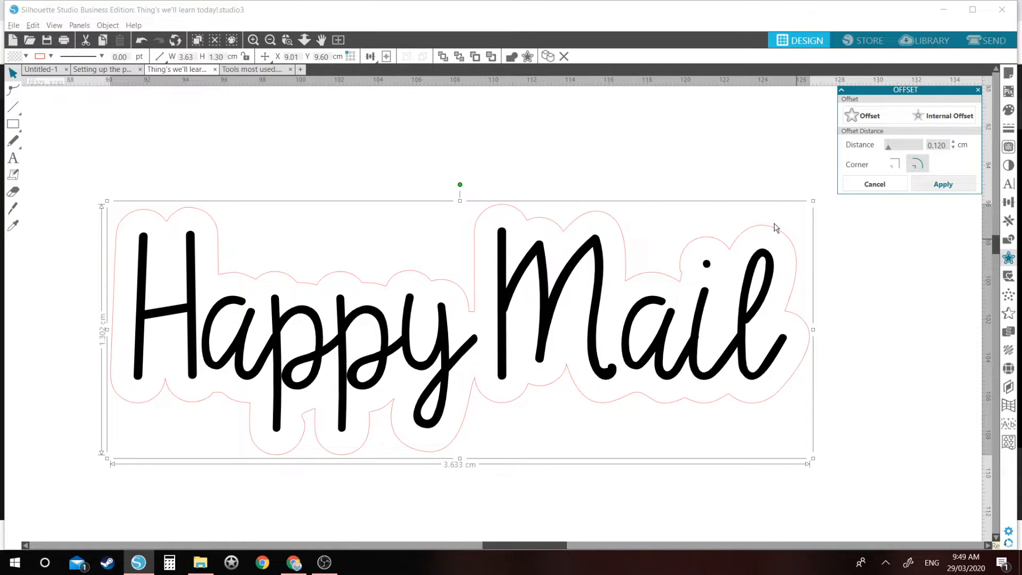
click(434, 154)
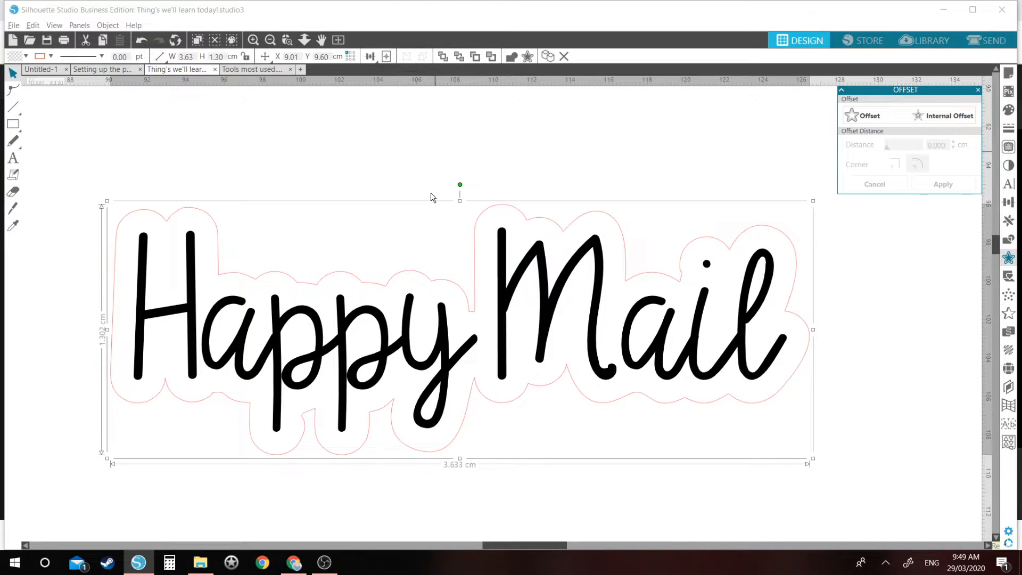
drag(432, 197, 394, 400)
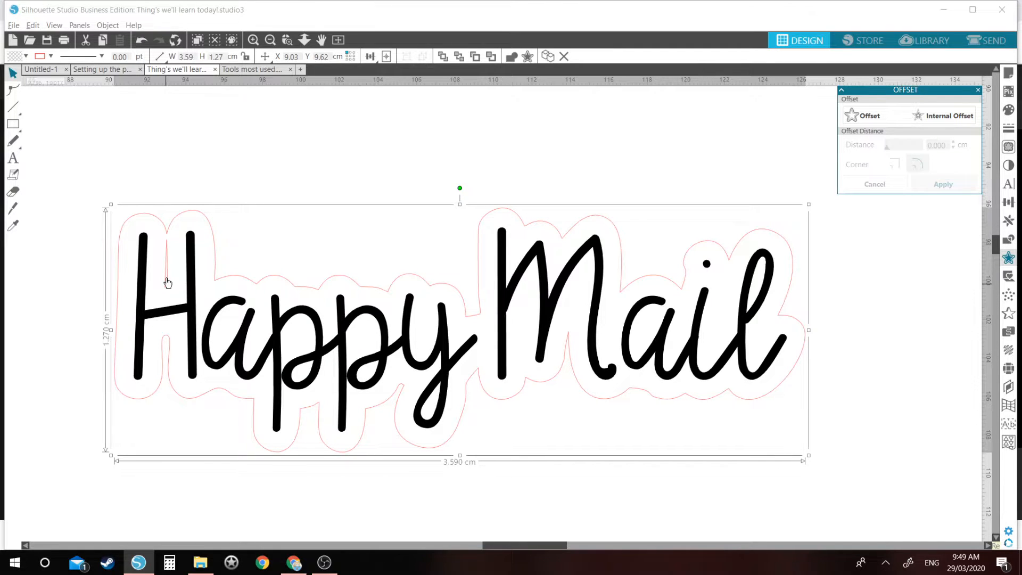
Release the offset outline's compound path and delete the small sliver inside the upper part of the H
click(177, 263)
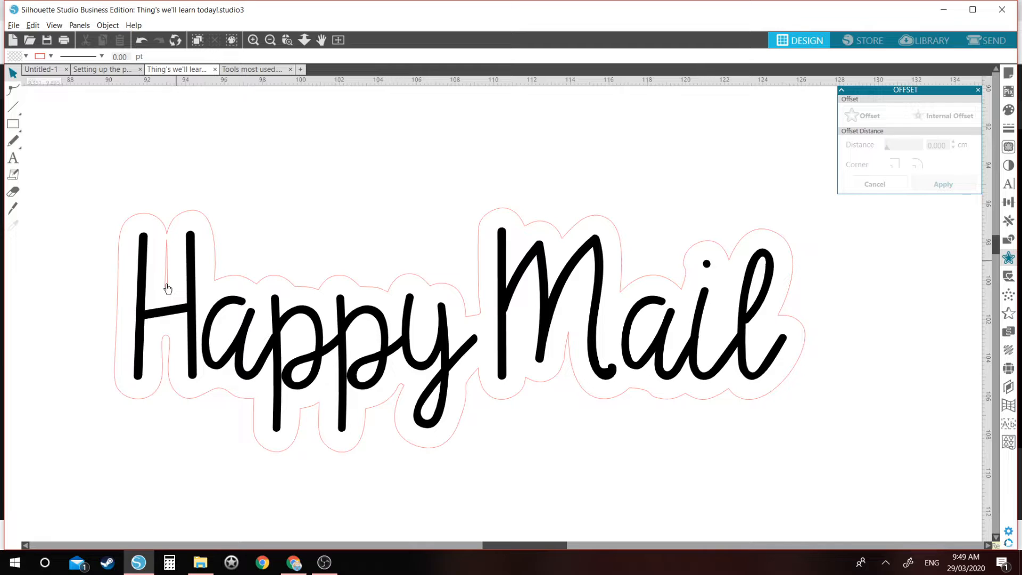
click(167, 248)
right_click(139, 212)
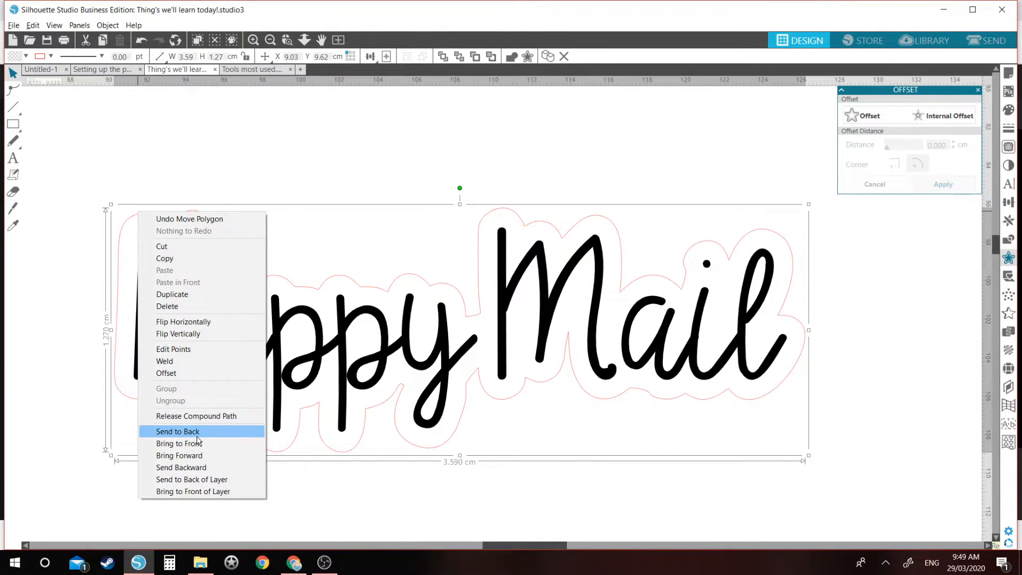
click(234, 416)
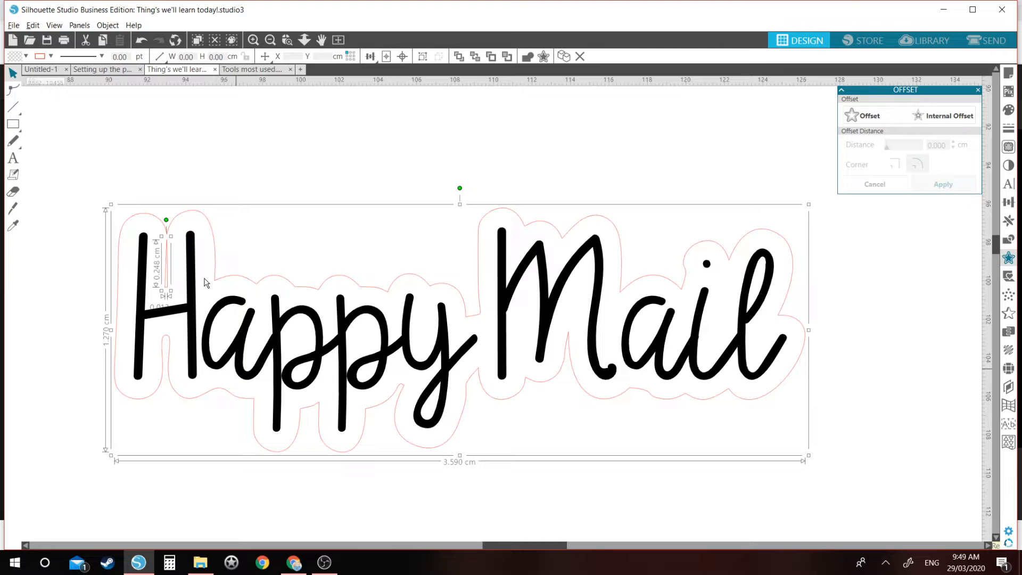
click(170, 249)
click(194, 168)
click(166, 283)
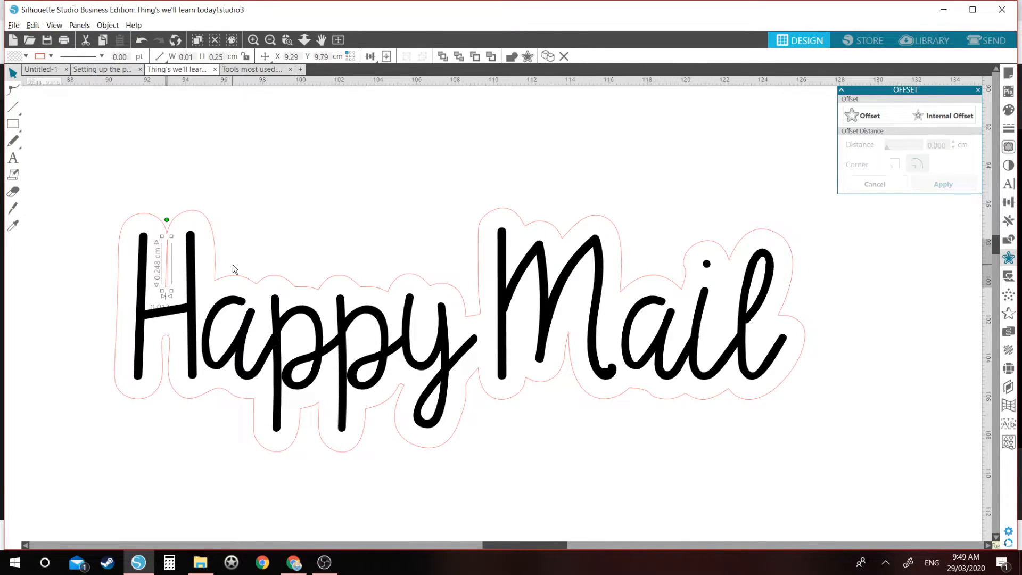
key(Delete)
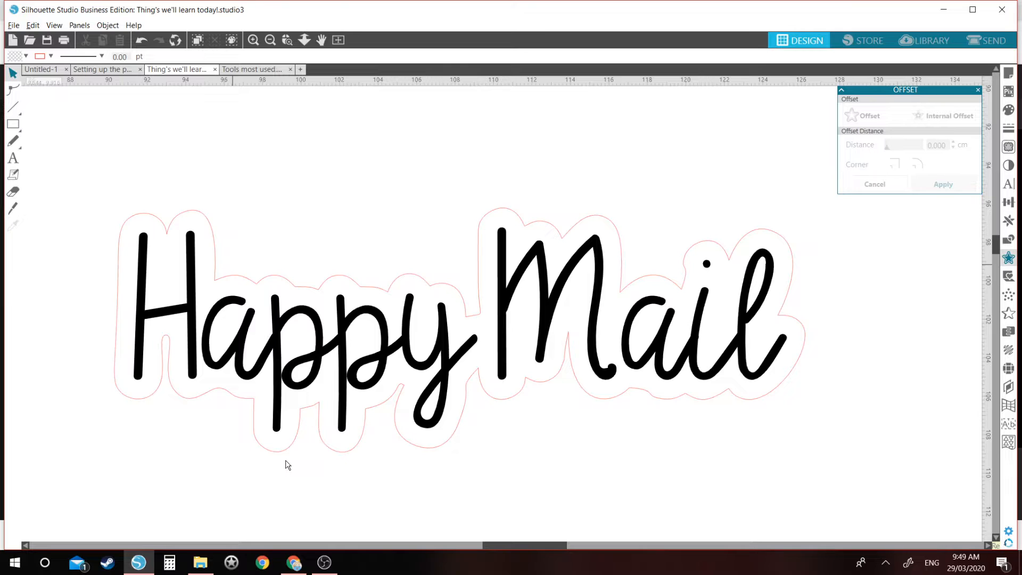
Select the Happy Mail lettering with its outline and move it up beside the Script Stickers sticker
click(271, 37)
click(273, 37)
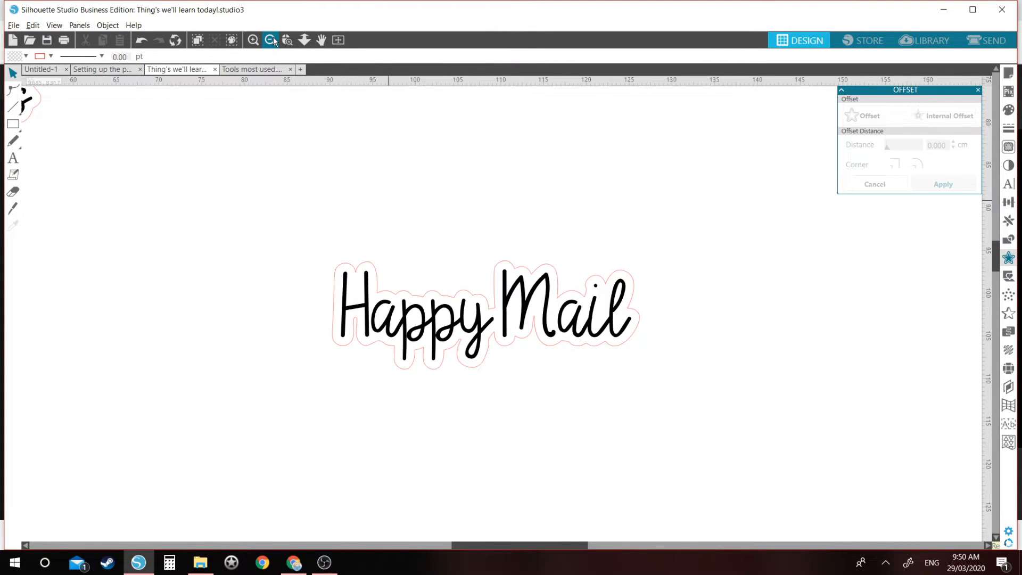
click(273, 37)
click(273, 37)
click(273, 36)
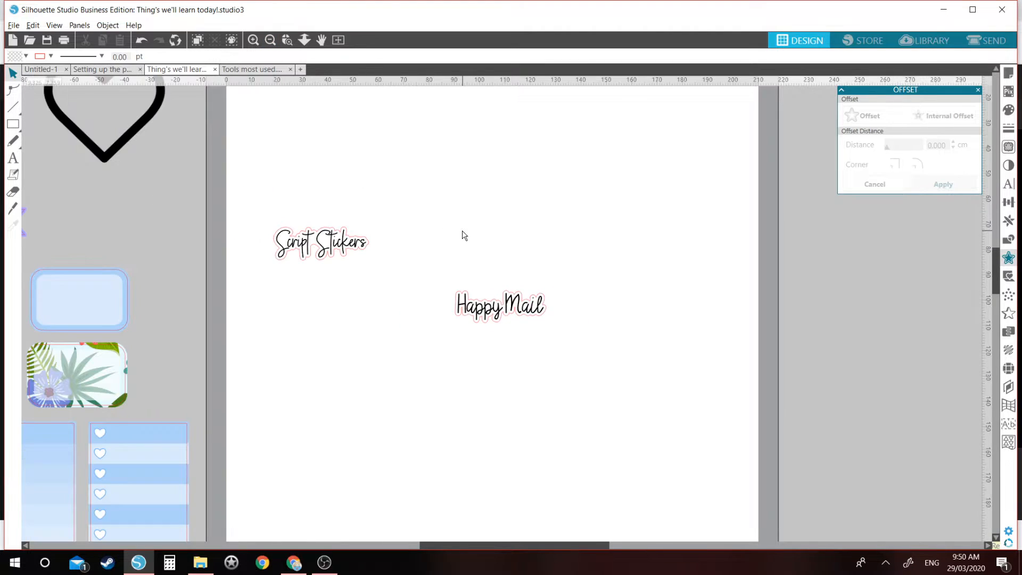
drag(462, 231, 516, 228)
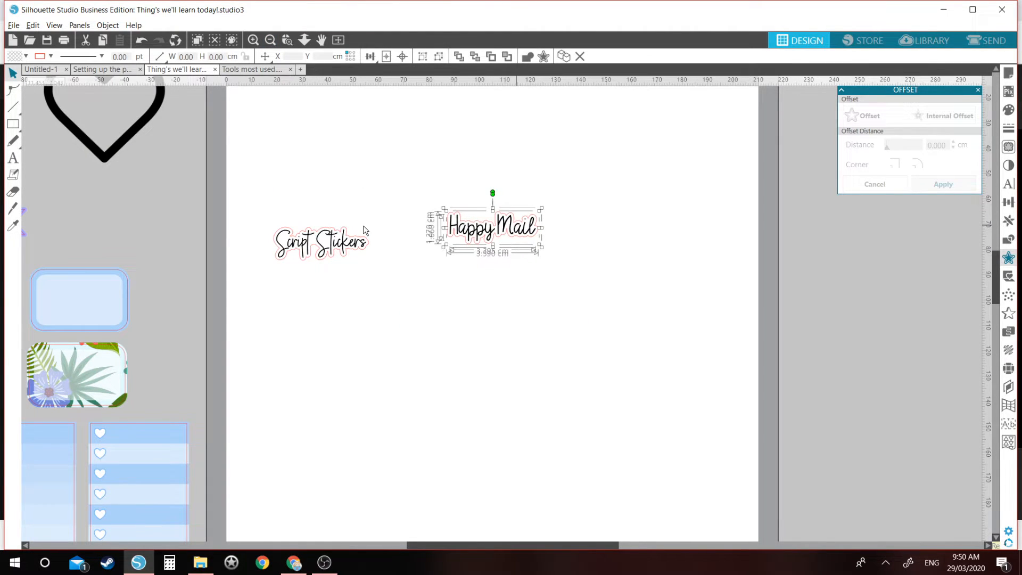
Add the text "Laundry Day" on the page below the Script Stickers sticker
click(9, 159)
click(248, 372)
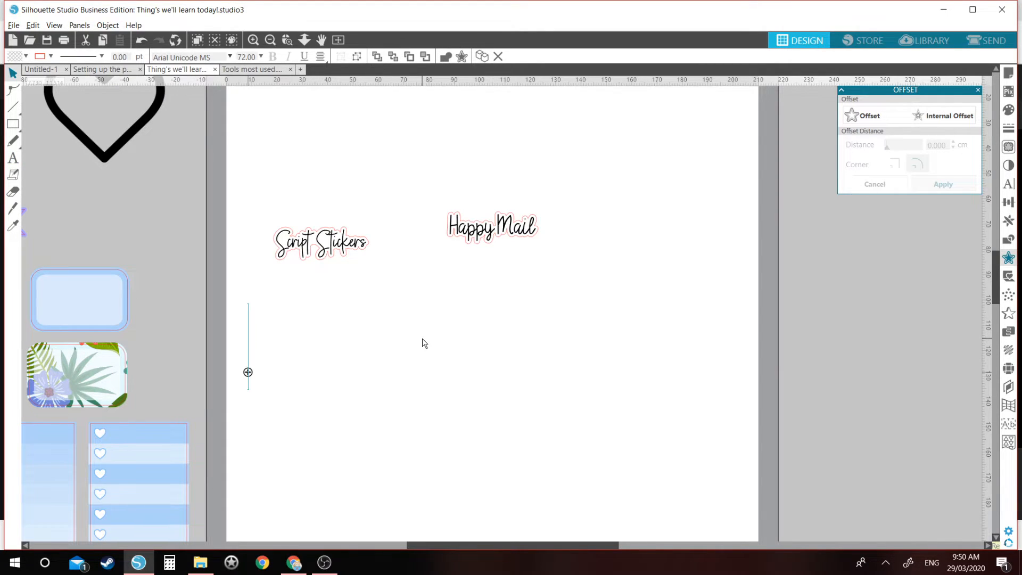
text(Lau)
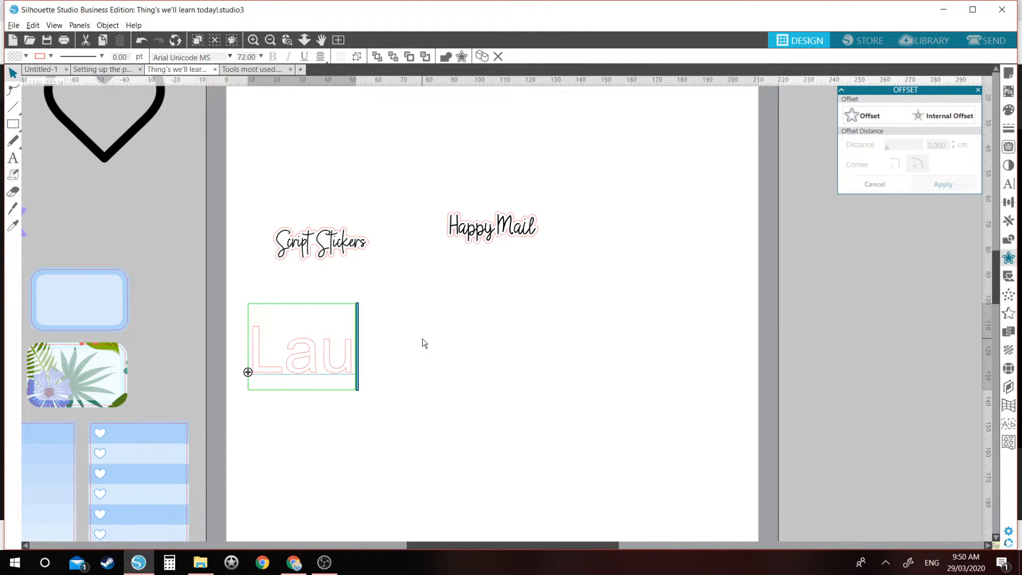
text(ndry Day)
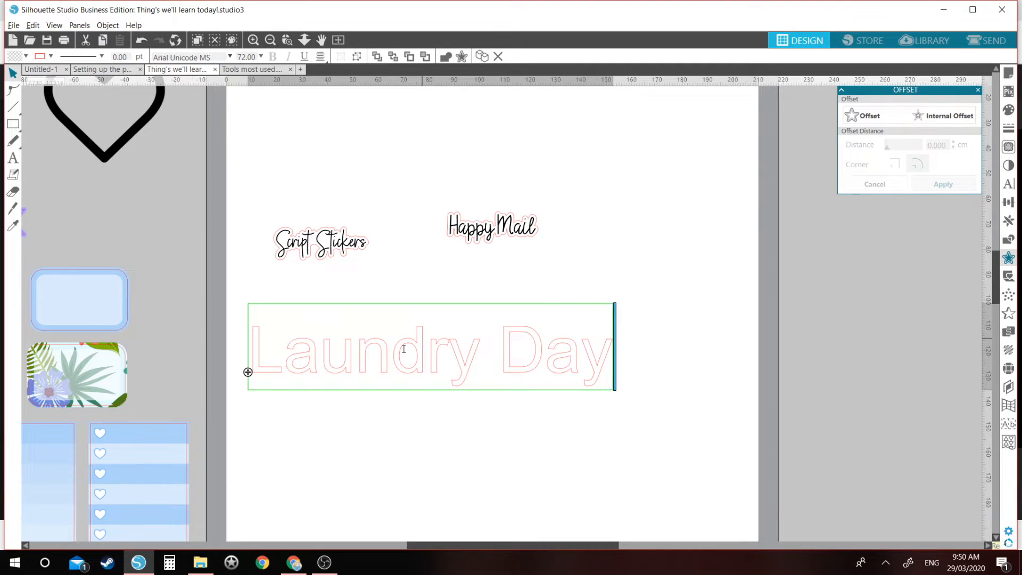
click(377, 297)
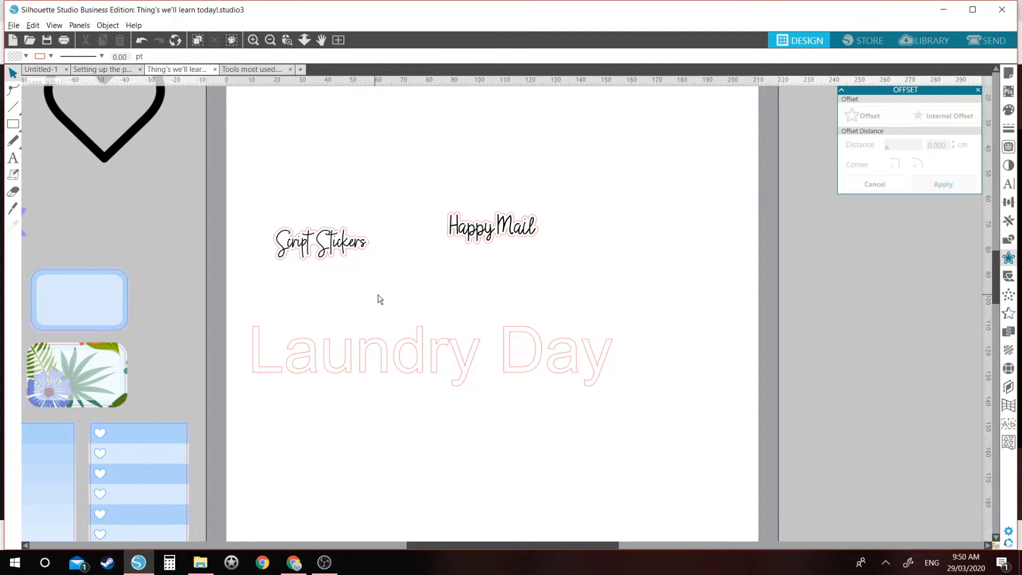
Duplicate the Laundry Day text directly below the original
click(447, 379)
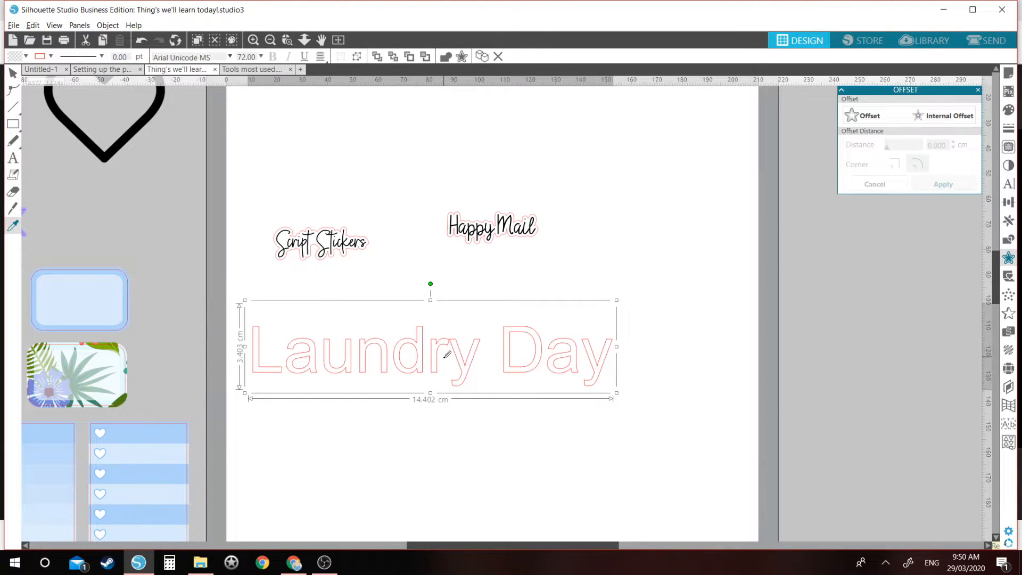
key(ctrl+d)
key(ctrl+z)
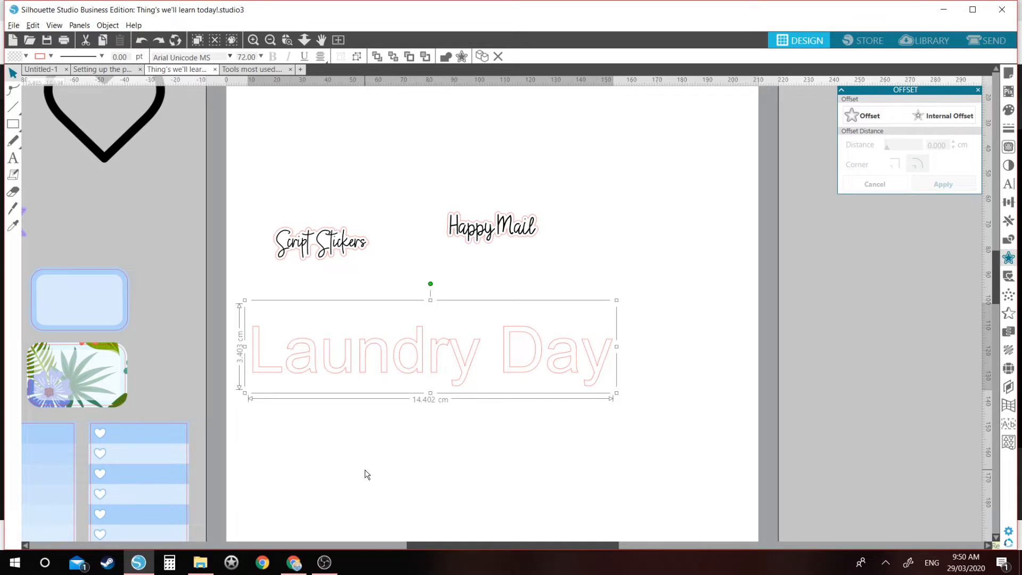
key(i)
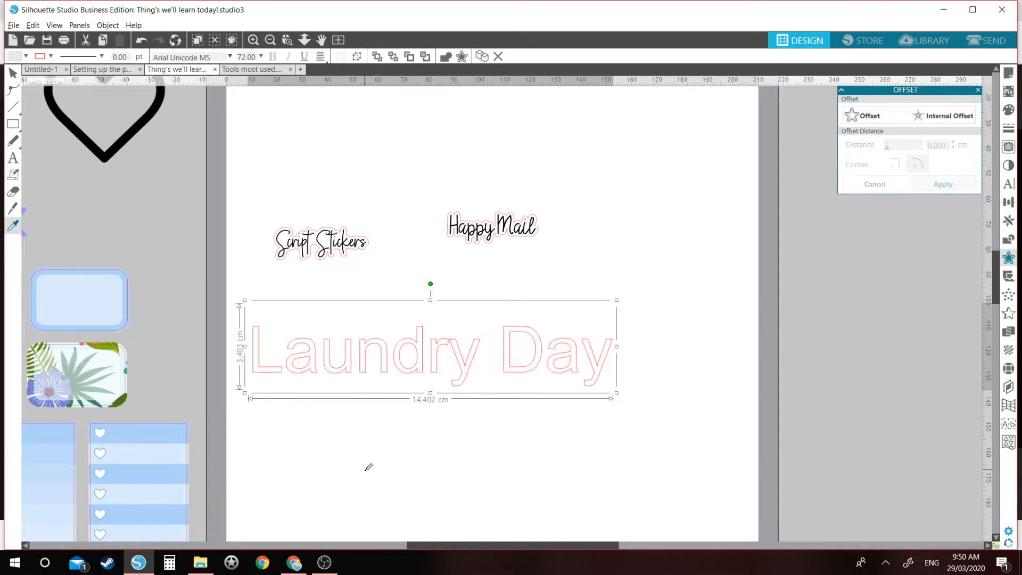
key(ctrl+d)
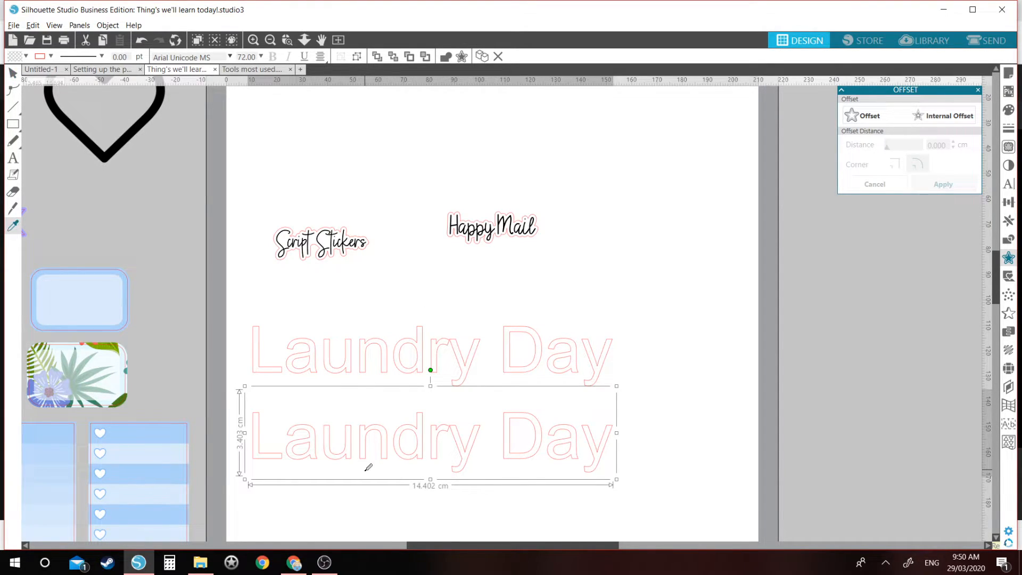
Try duplicating the Laundry Day text to the right and above, then delete the extra copies on the right
key(ctrl+Right)
key(ctrl+Up)
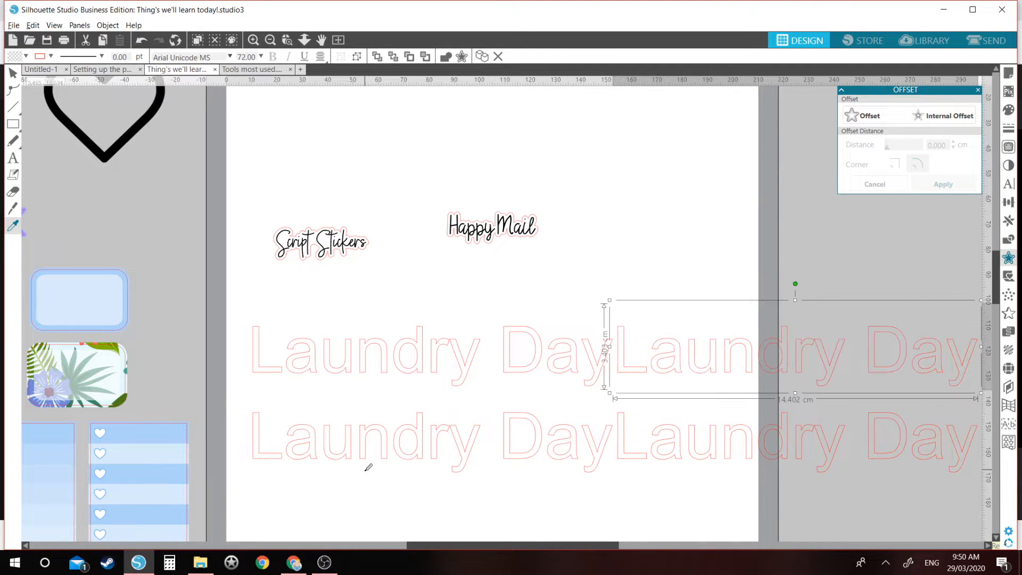
drag(700, 291, 713, 455)
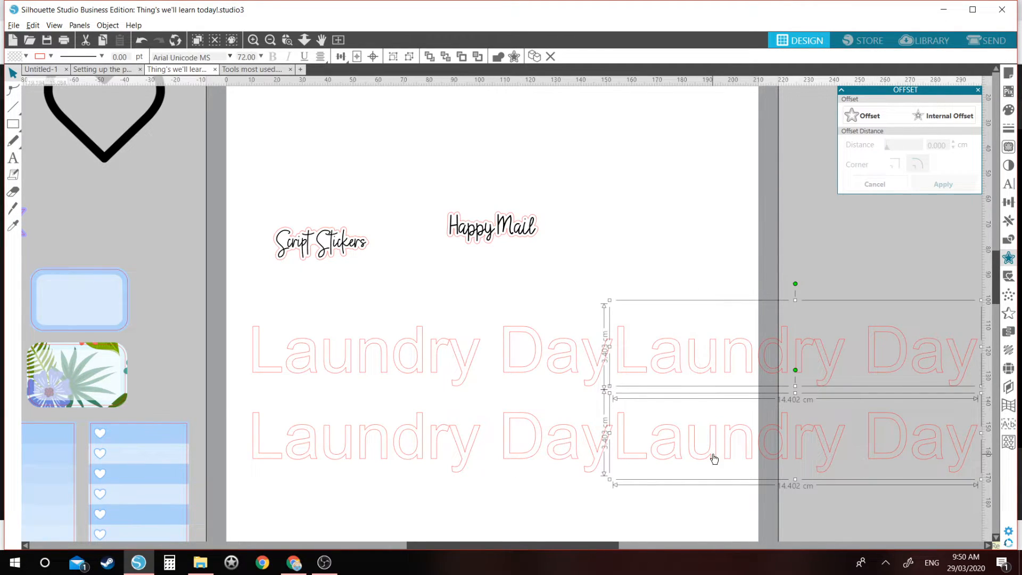
key(Delete)
Try the Replicate options on the upper Laundry Day text, duplicating it above and to the right, then delete both copies
drag(665, 351, 566, 340)
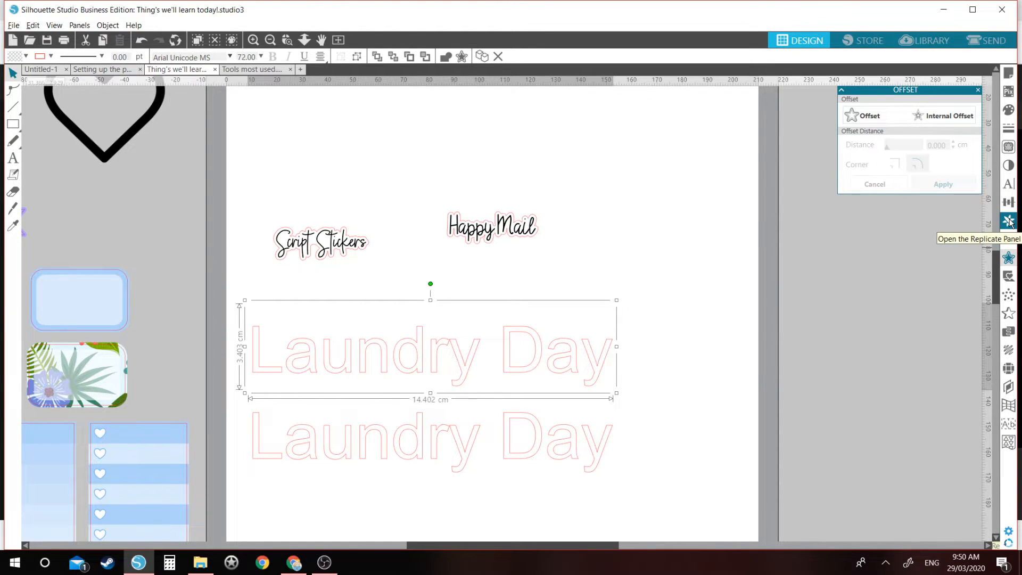
click(1009, 222)
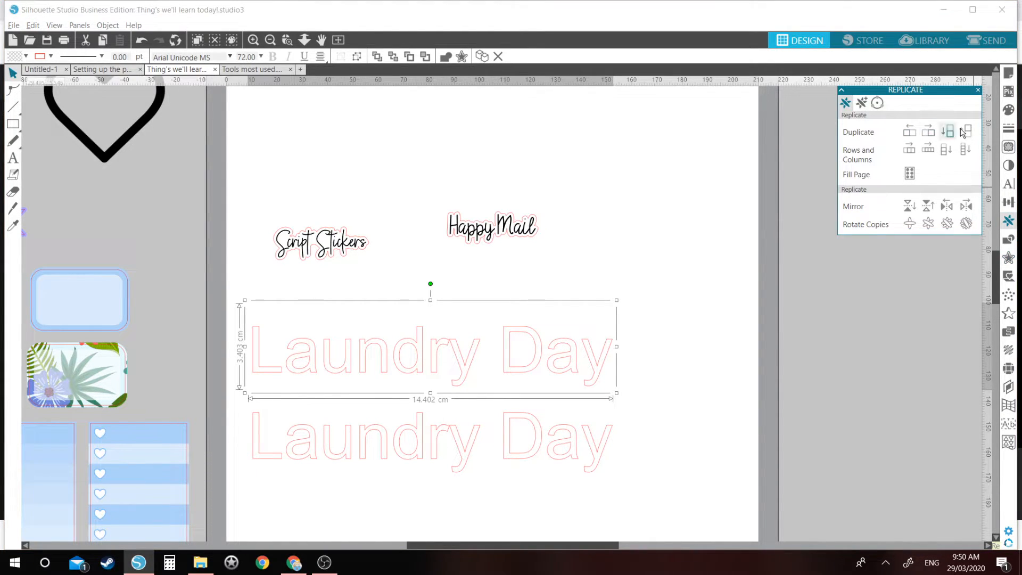
click(948, 132)
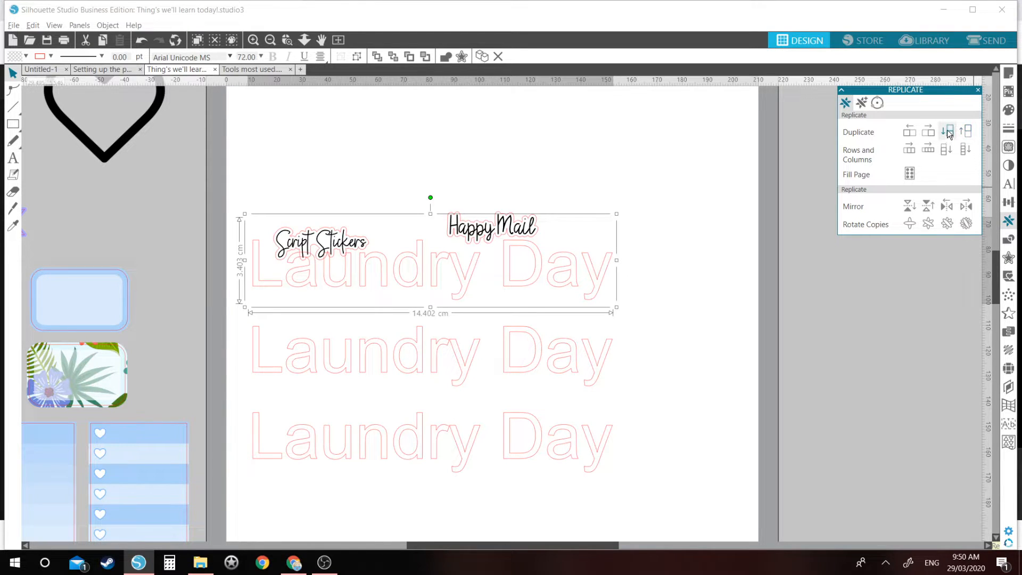
click(928, 133)
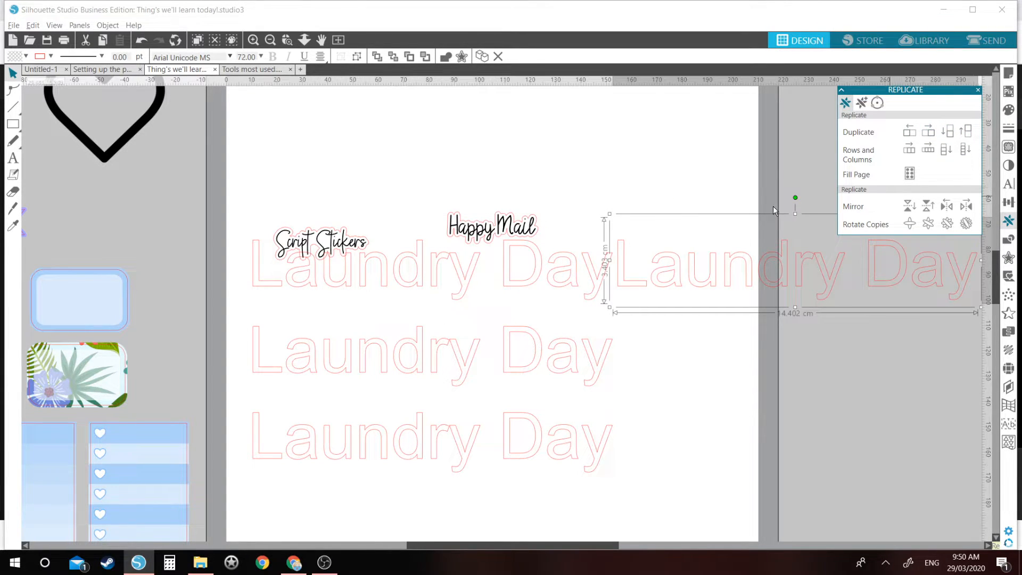
drag(787, 137, 720, 464)
key(Delete)
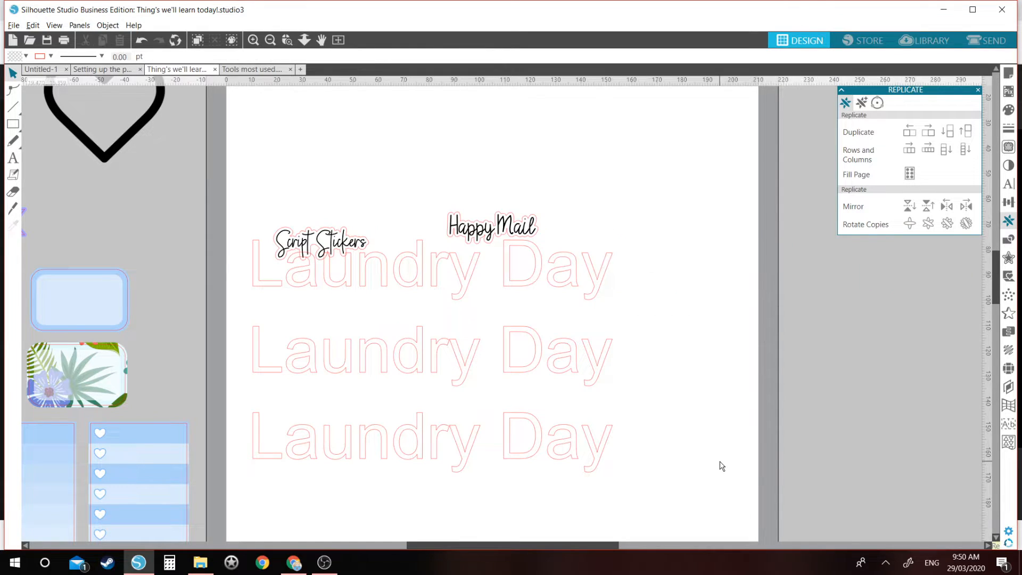
click(536, 269)
key(Delete)
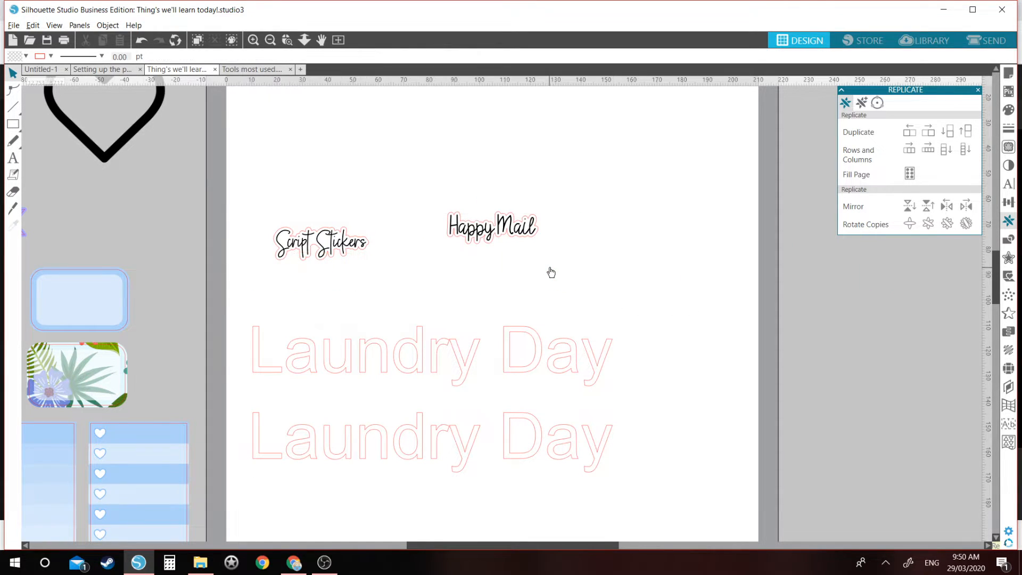
Fill both Laundry Day texts with black and make their line colour transparent
click(529, 365)
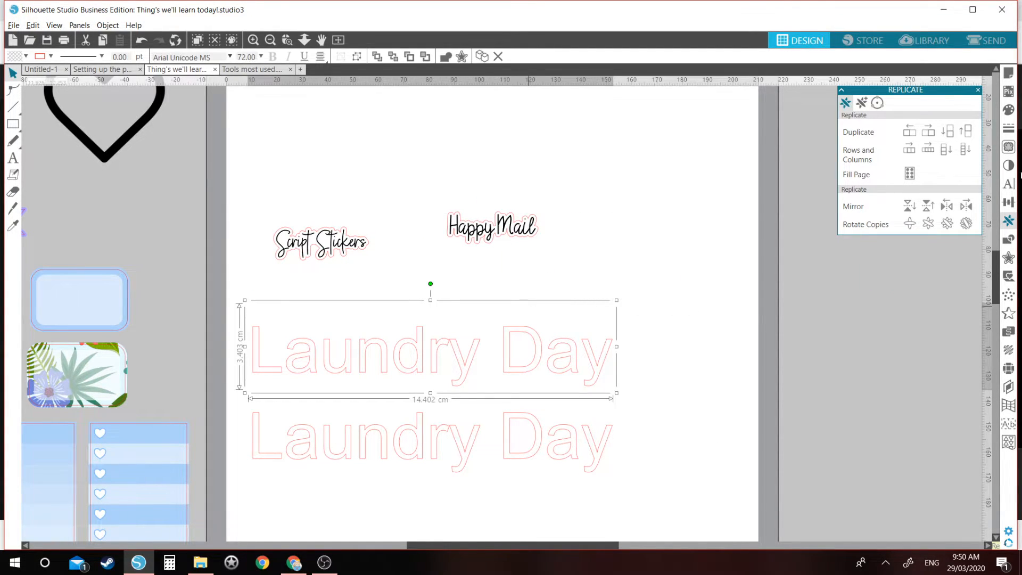
shift+click(581, 458)
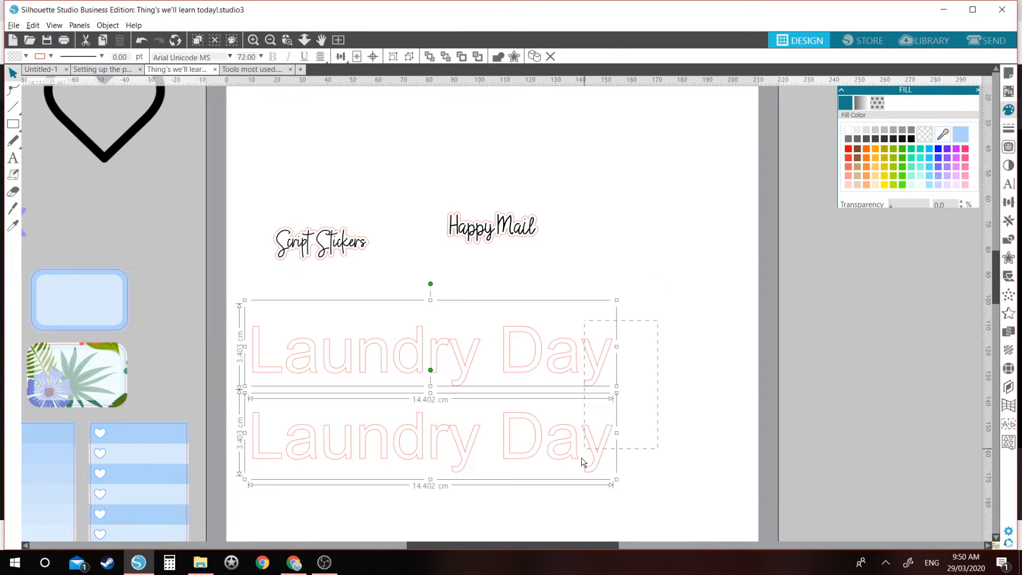
click(912, 139)
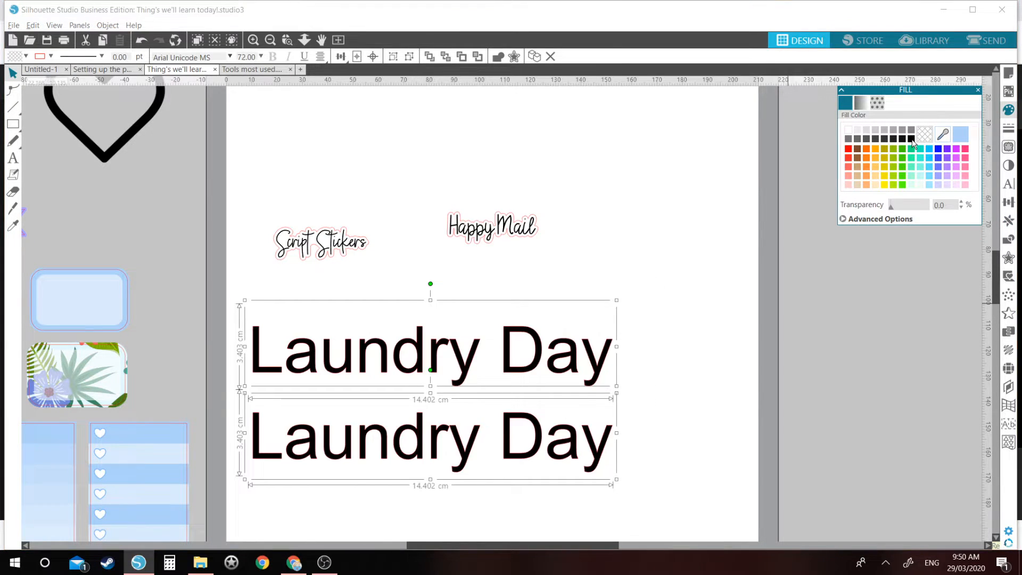
click(1008, 128)
click(862, 102)
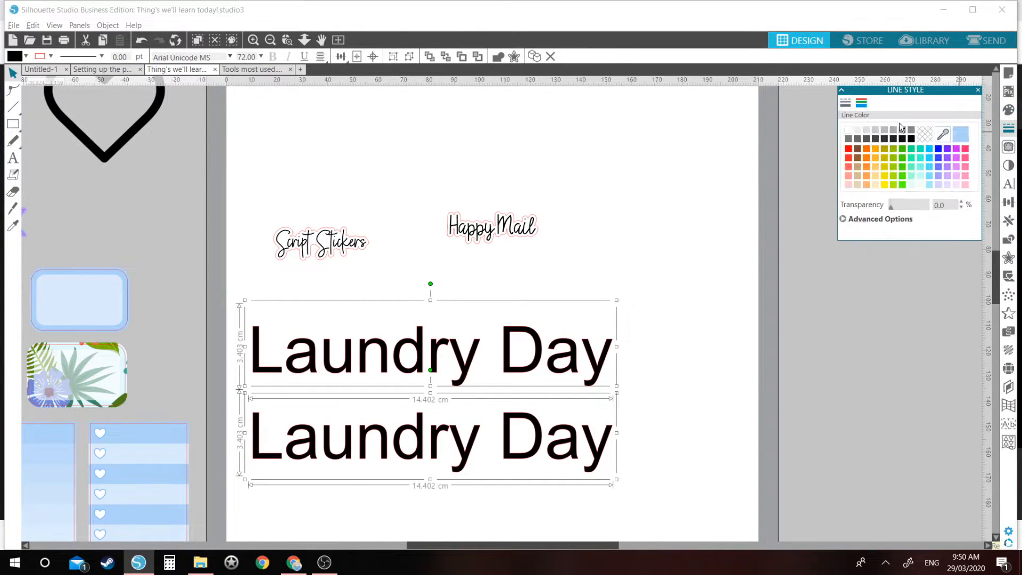
click(927, 136)
Set the upper Laundry Day text in the Delabasto font and the lower one in Girly Style
click(1006, 188)
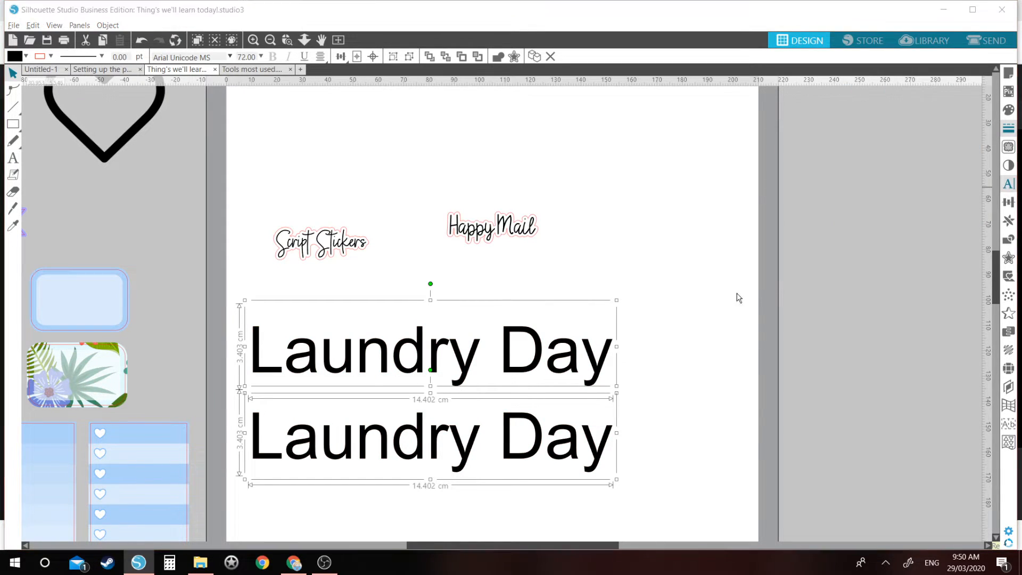
click(695, 296)
click(593, 371)
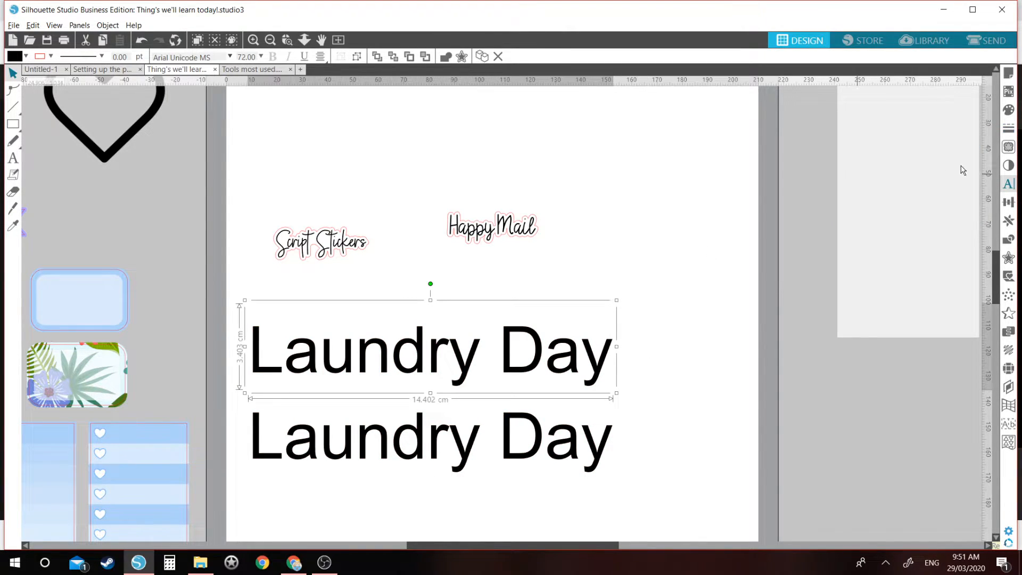
click(887, 149)
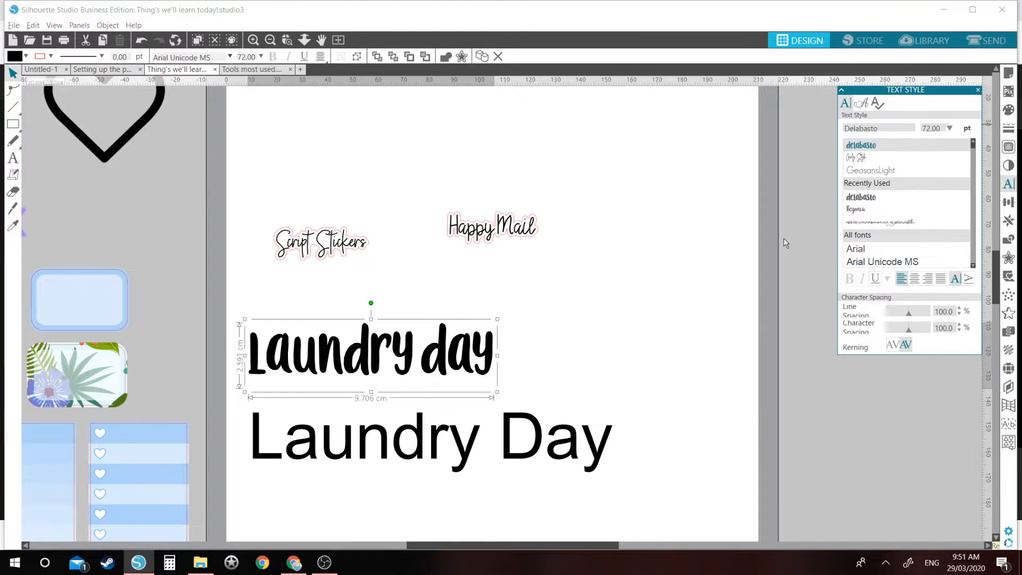
drag(676, 379, 552, 463)
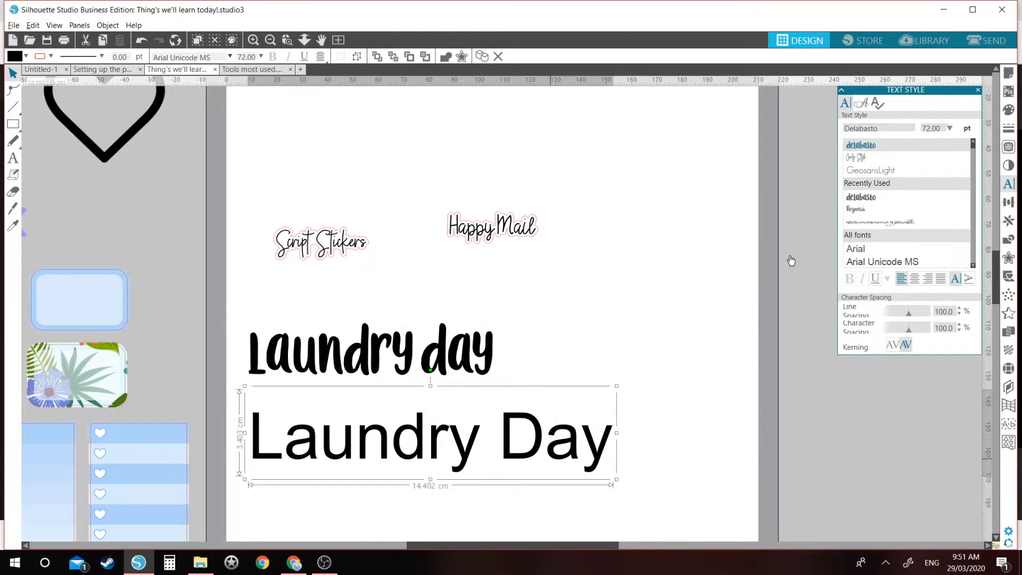
click(856, 158)
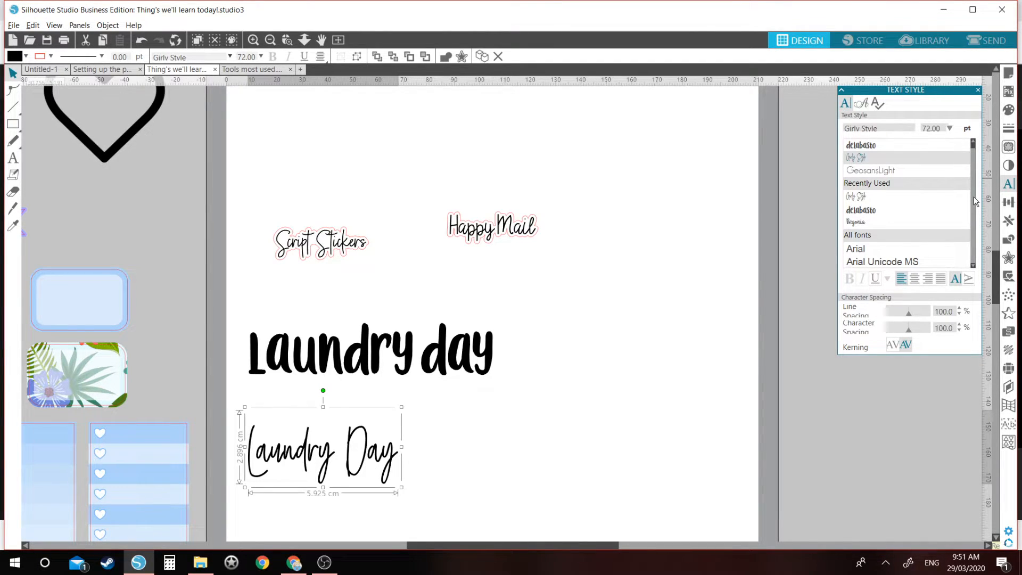
Try Freestyle Script and French Script MT on the lower Laundry Day text, then return it to Girly Style
scroll(975, 198, down, 5)
scroll(975, 174, down, 3)
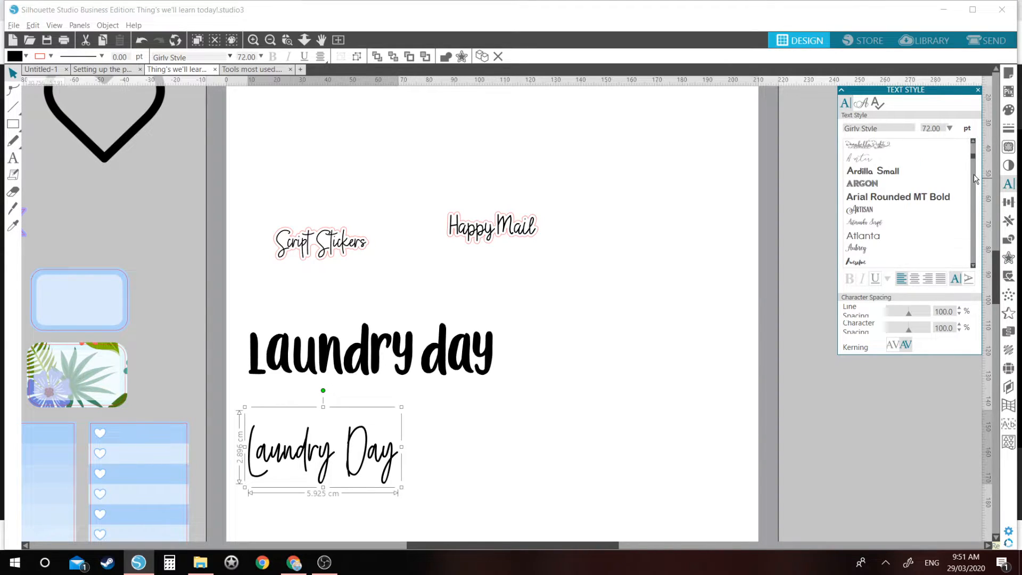
scroll(975, 209, down, 6)
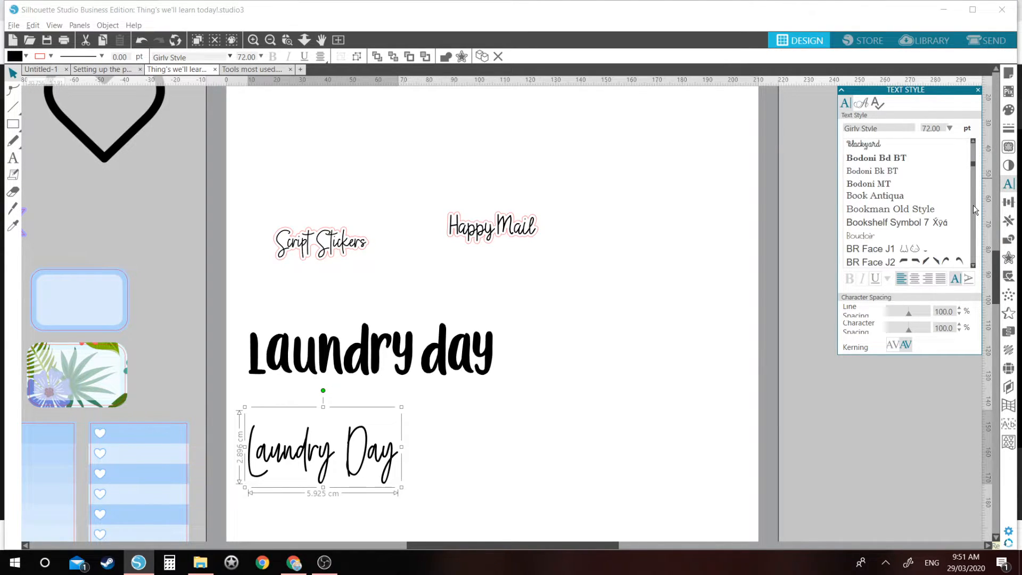
scroll(975, 215, down, 6)
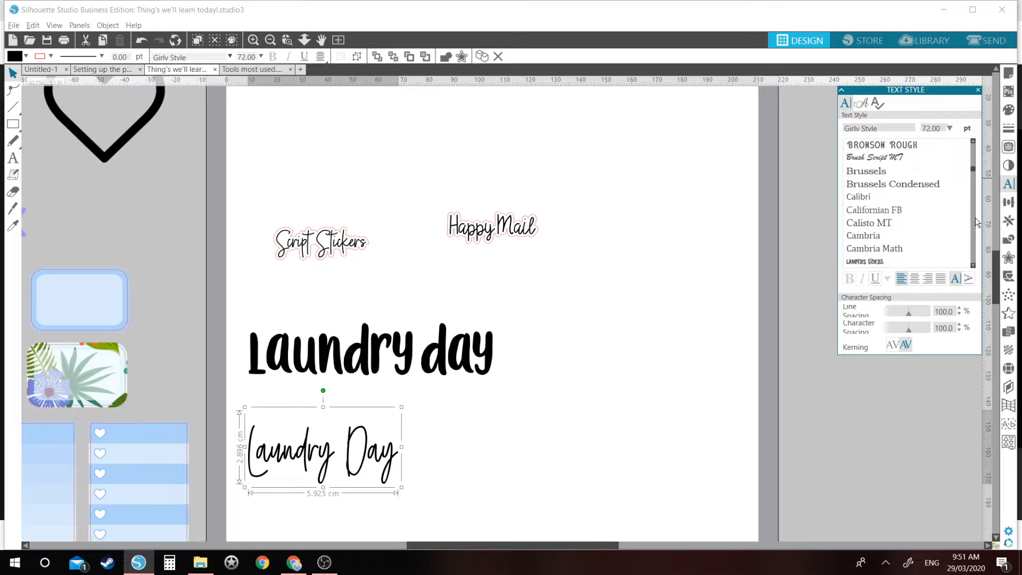
scroll(977, 223, down, 6)
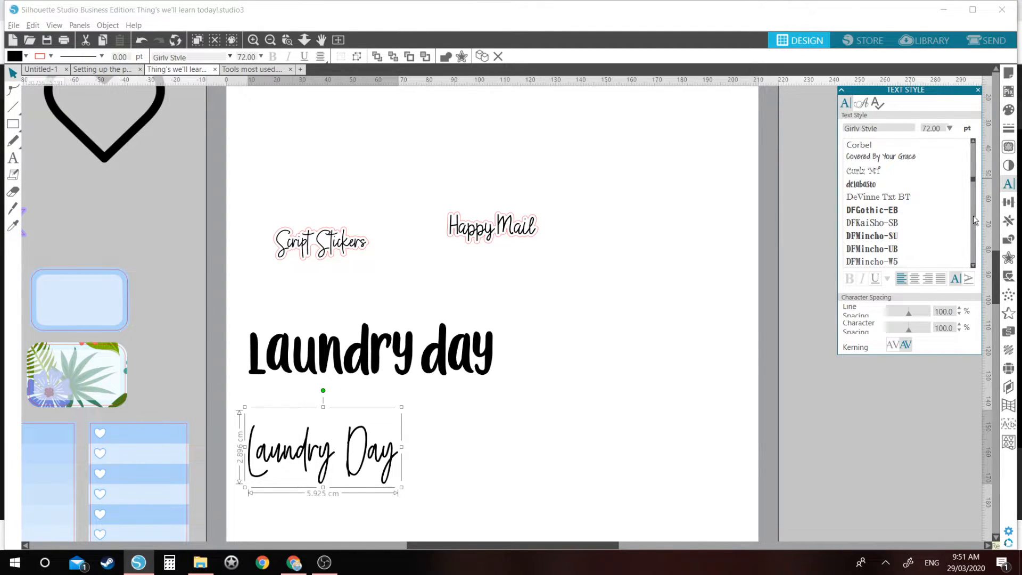
scroll(973, 216, down, 8)
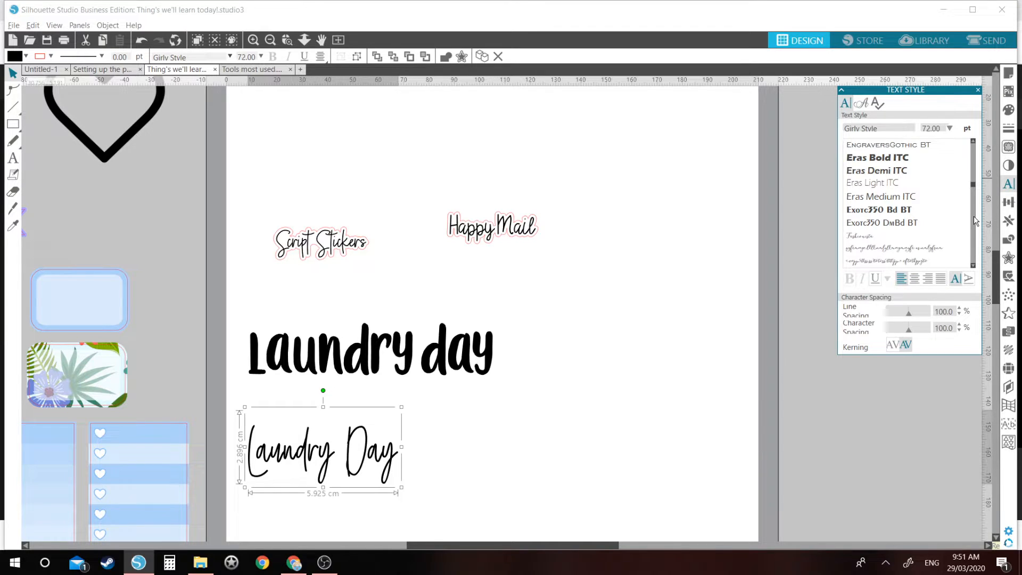
scroll(974, 220, down, 6)
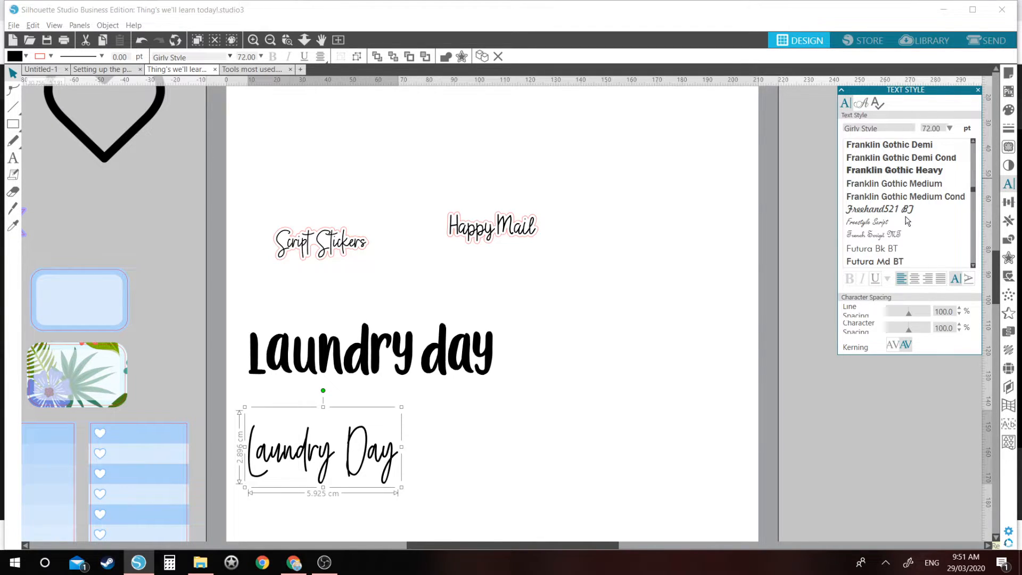
click(899, 222)
click(899, 235)
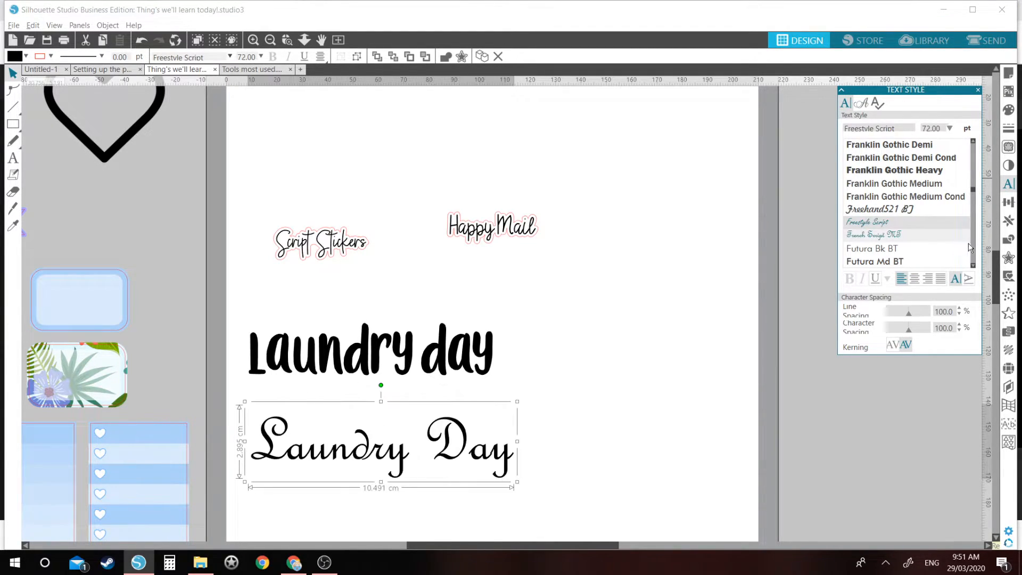
scroll(976, 247, down, 3)
scroll(976, 247, down, 3)
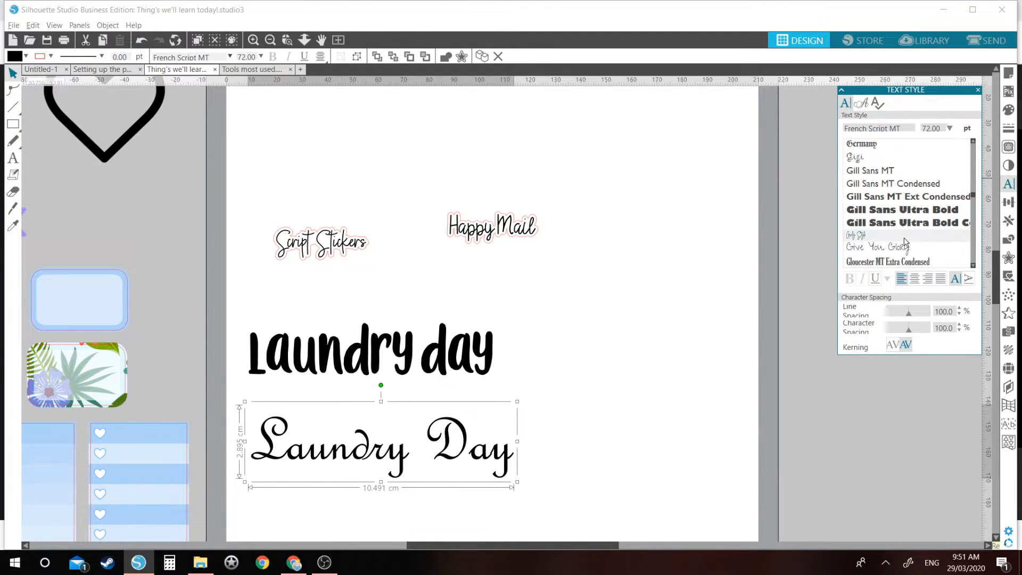
click(926, 235)
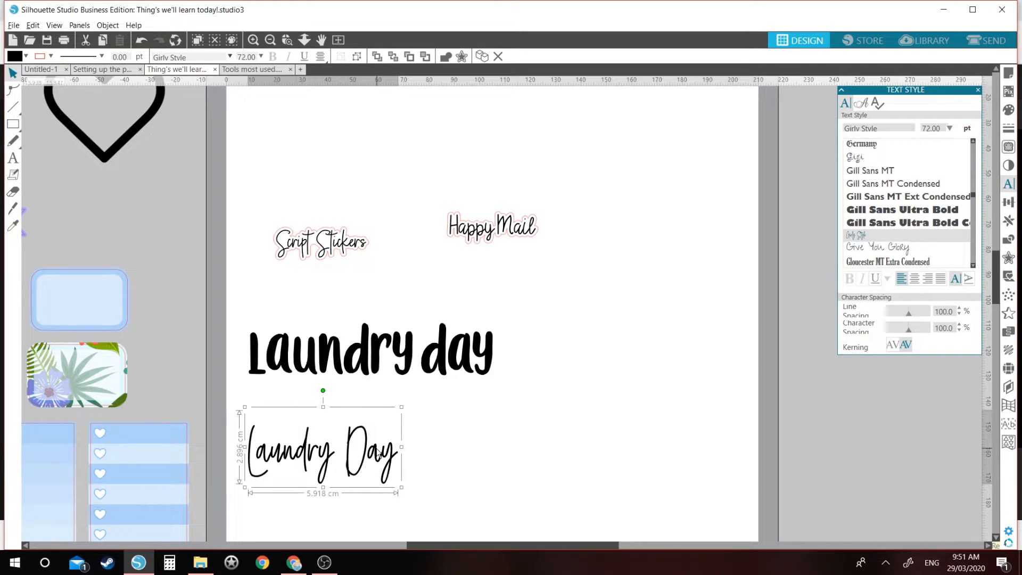
Ungroup both Laundry Day texts into individual letters
click(412, 339)
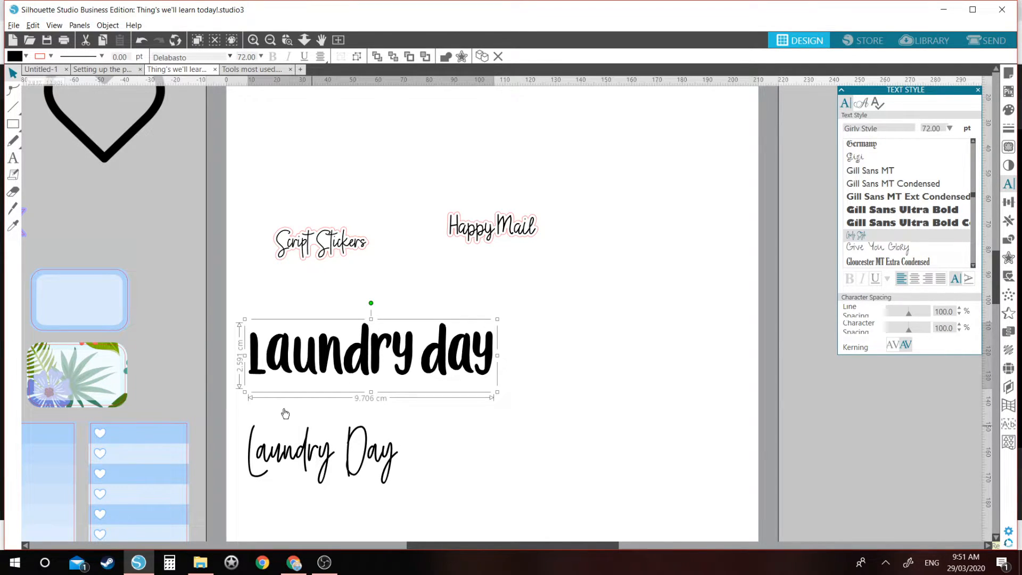
shift+click(394, 449)
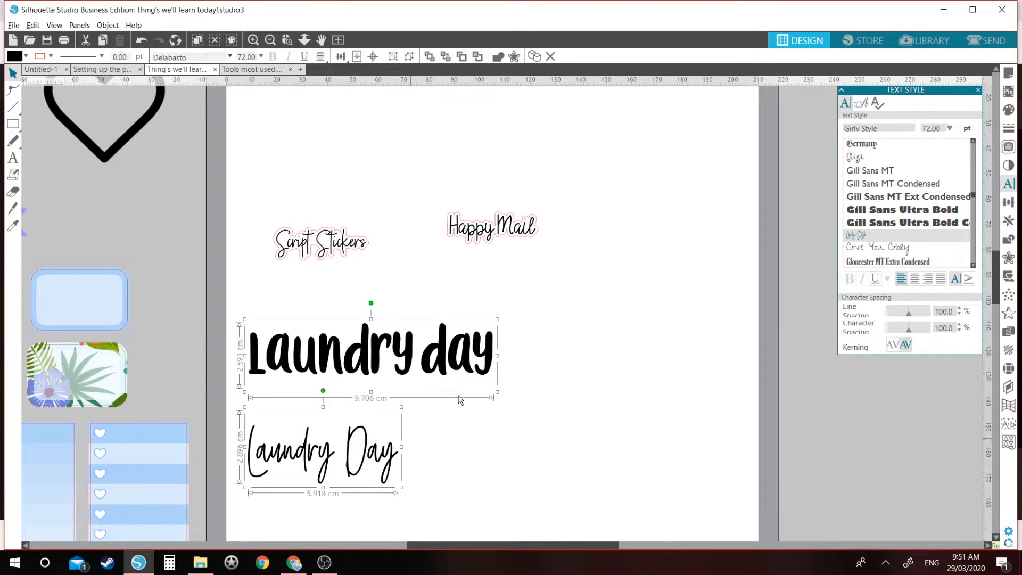
key(i)
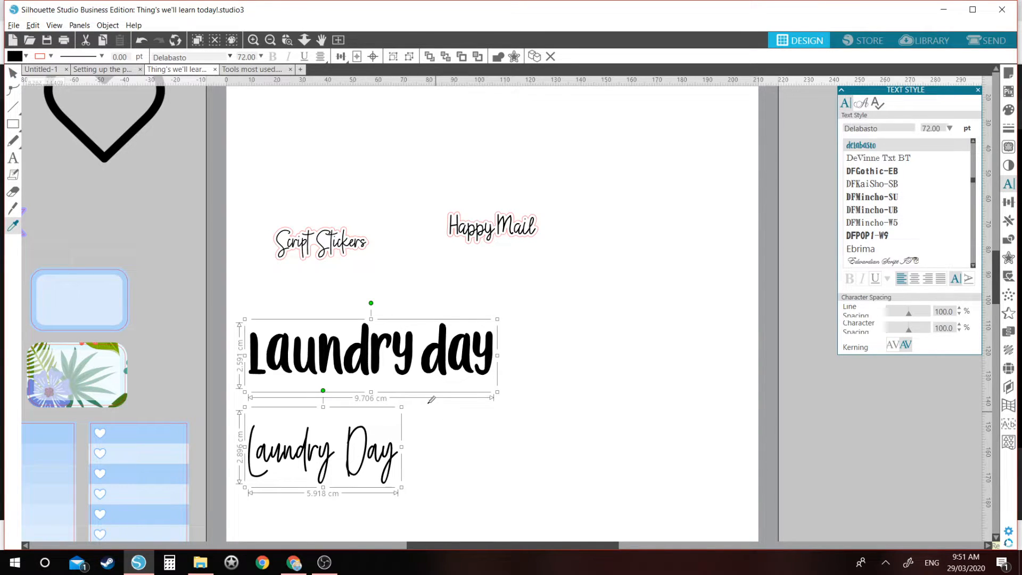
key(ctrl+shift+g)
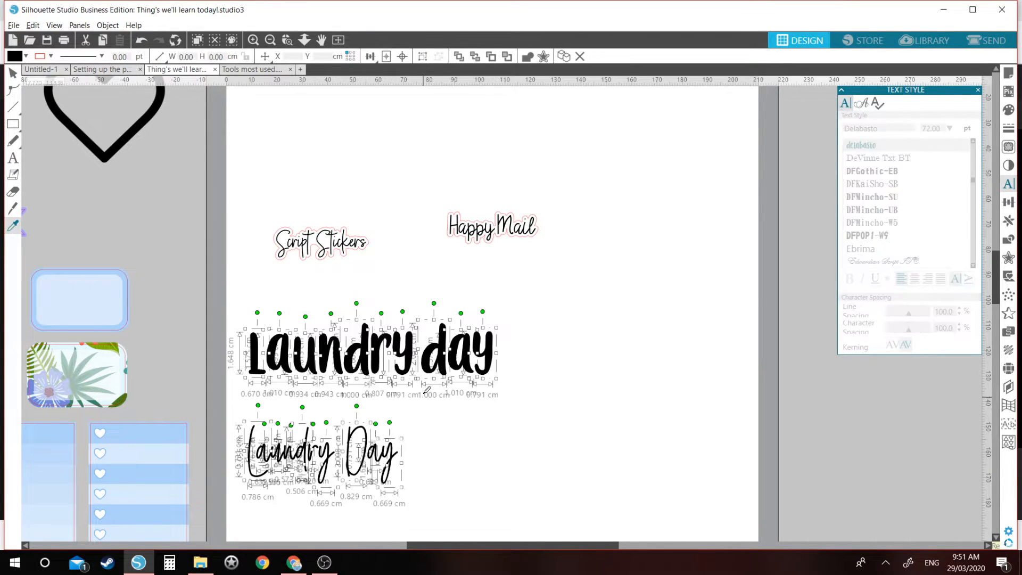
key(v)
click(502, 402)
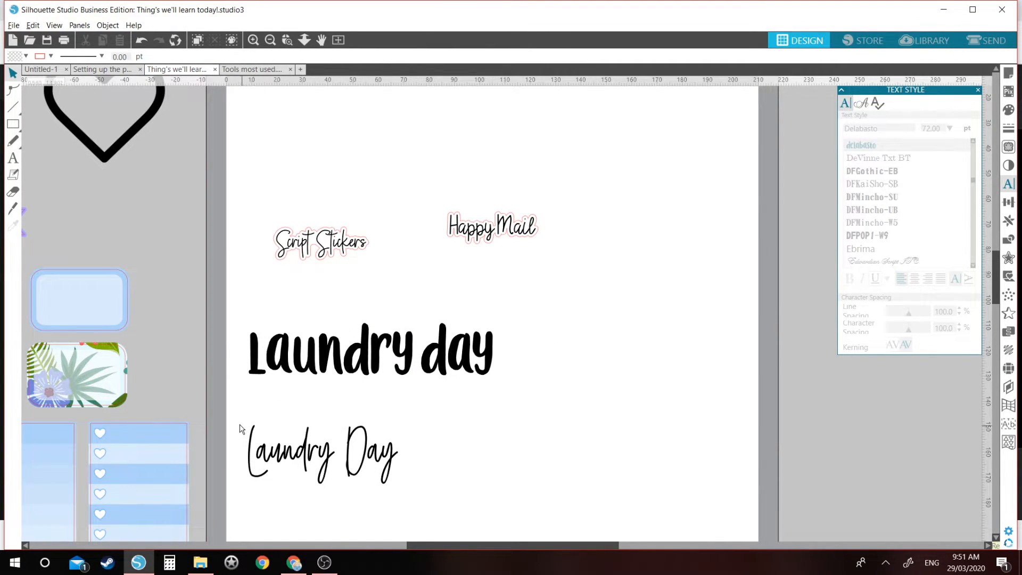
Swap the words between fonts, placing script Laundry above bold day and script Day beneath bold Laundry
drag(239, 423, 531, 315)
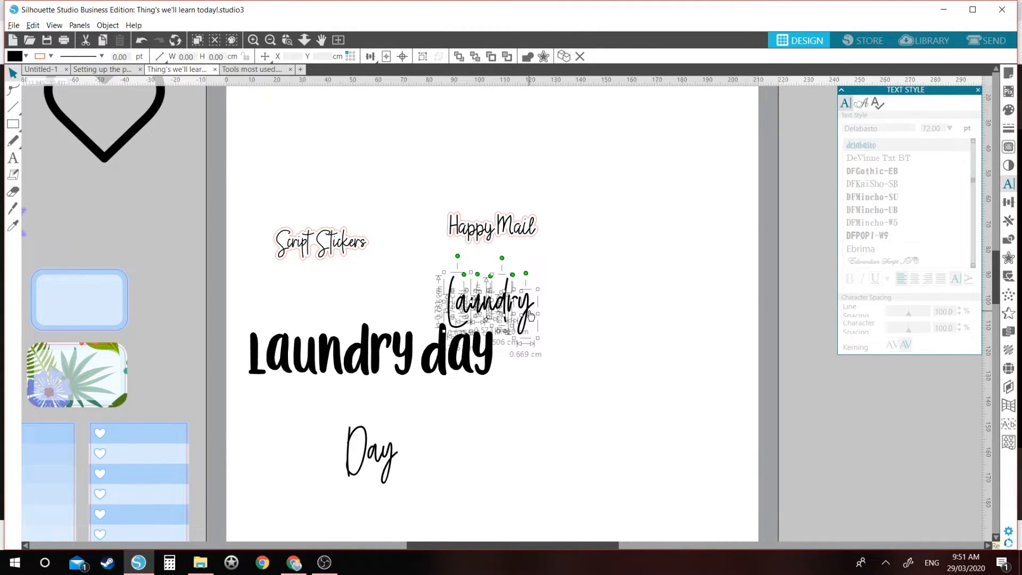
drag(330, 421, 408, 486)
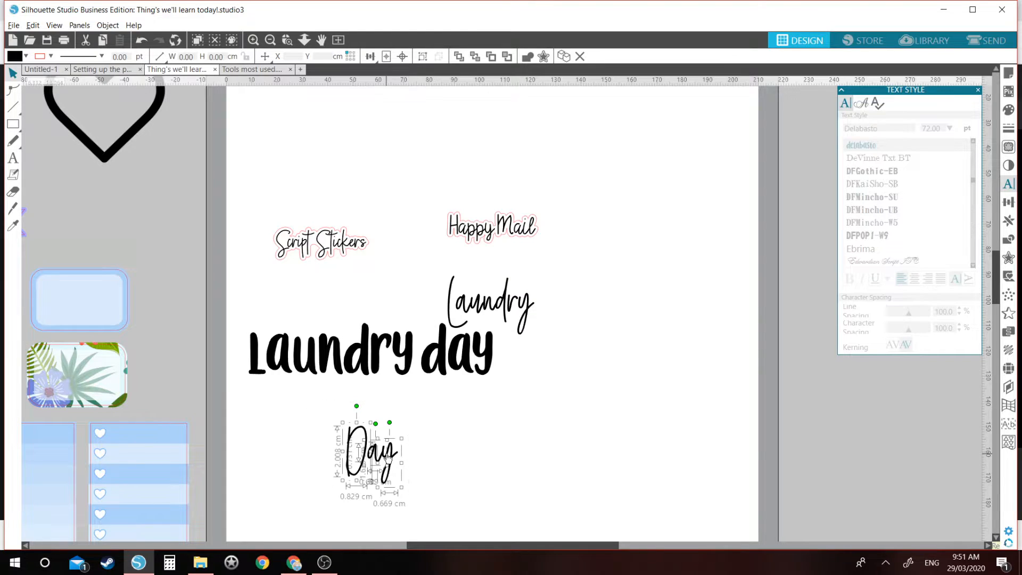
drag(393, 448, 393, 406)
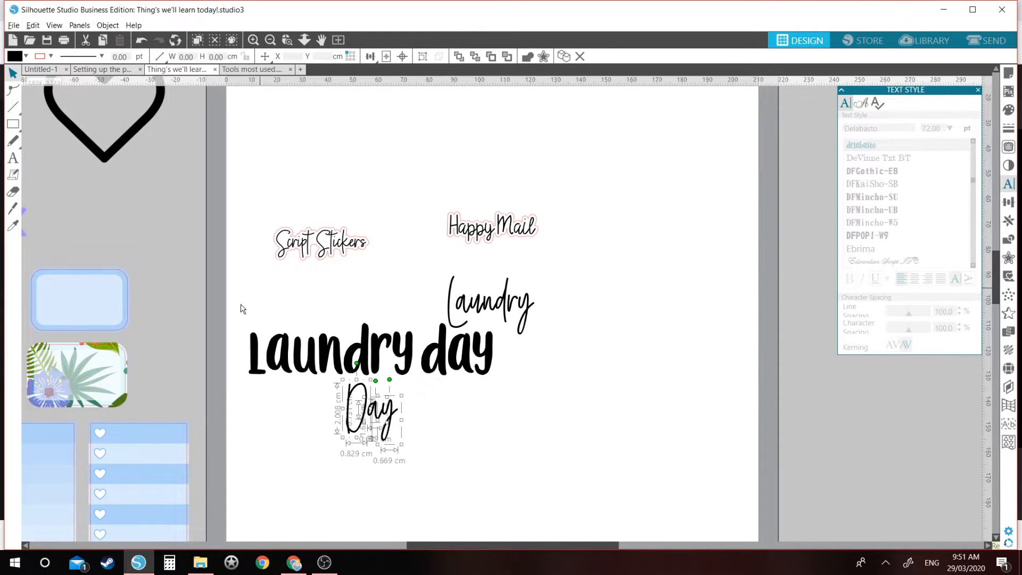
drag(417, 272, 553, 387)
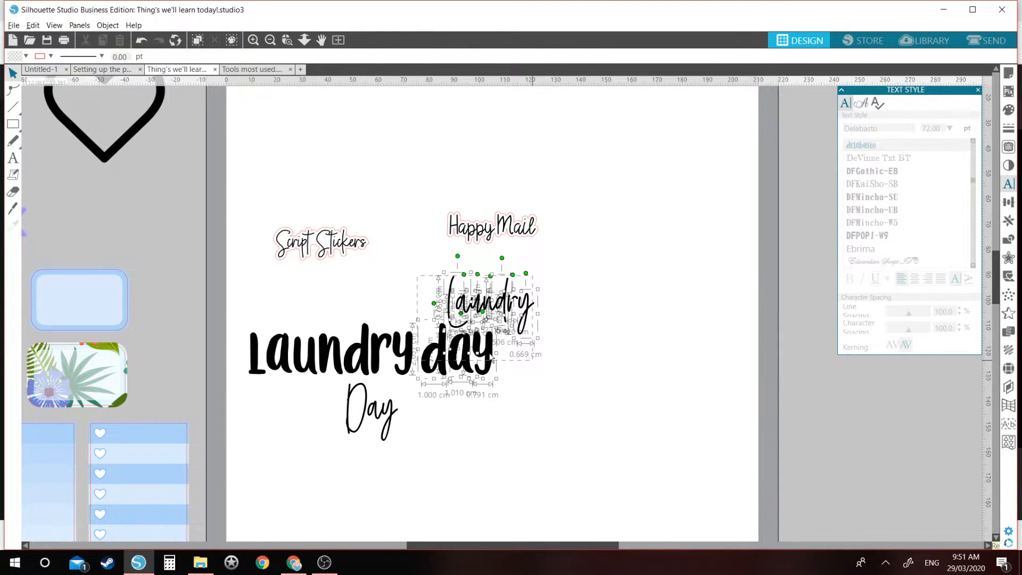
drag(491, 360, 548, 362)
click(643, 342)
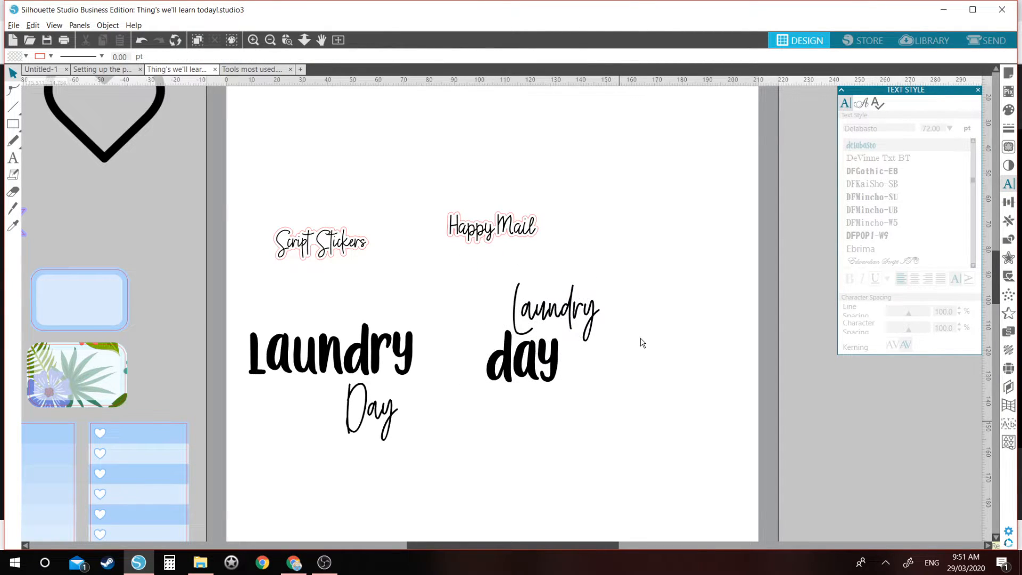
Group the letters of the script word Laundry
key(z)
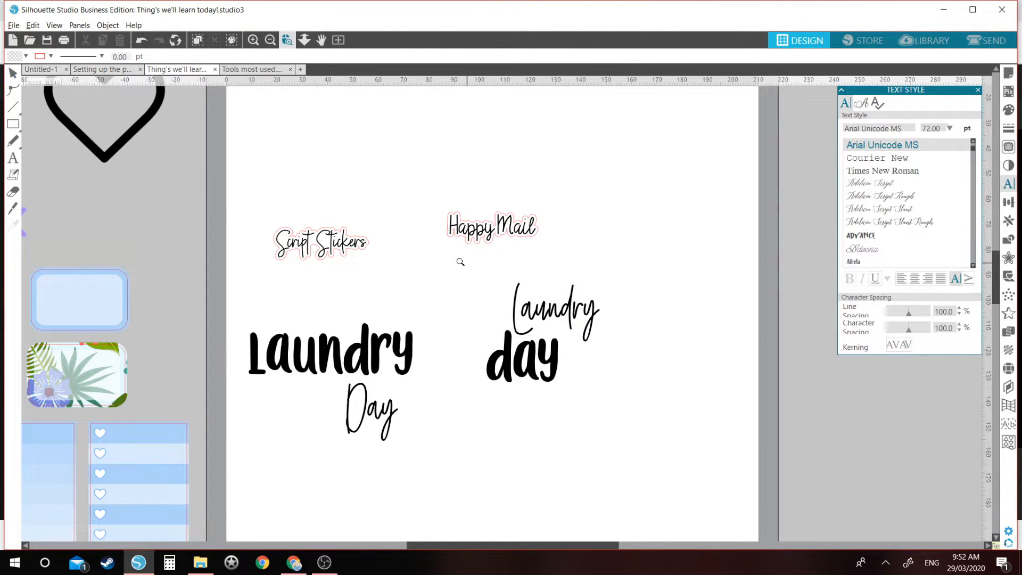
drag(459, 260, 686, 417)
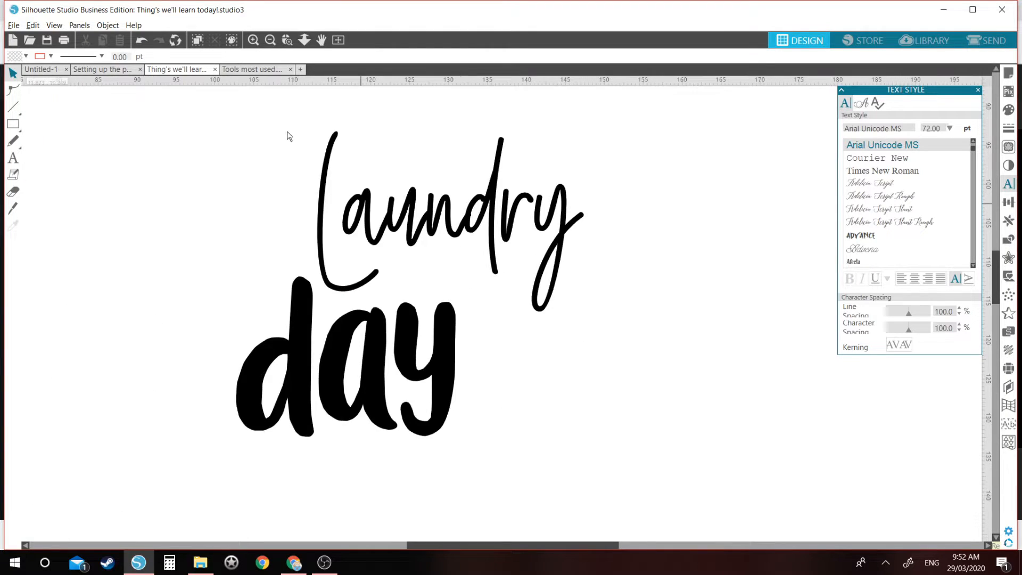
drag(285, 131, 616, 250)
key(ctrl+g)
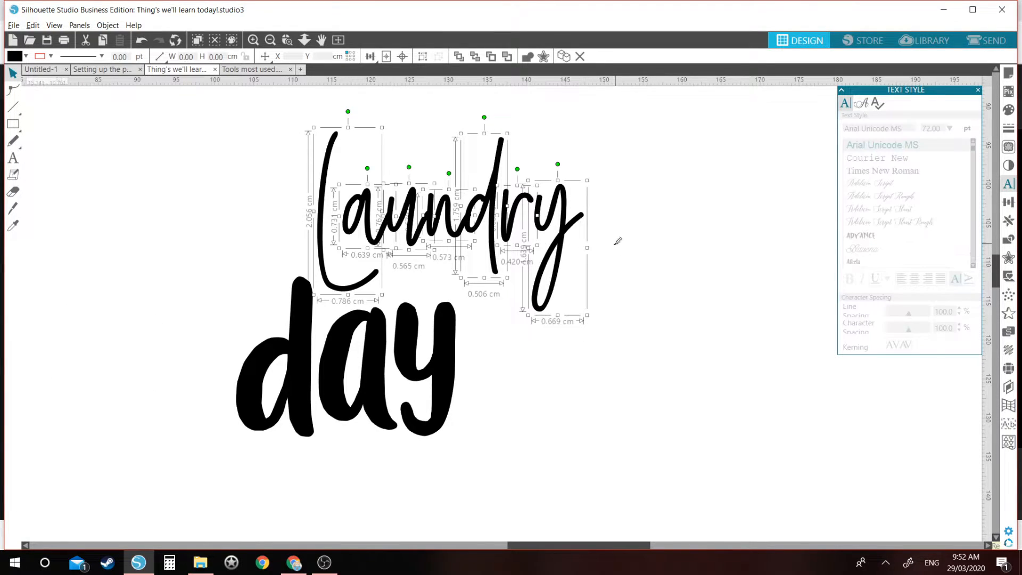
Group the letters of the bold word day below the script Laundry
drag(491, 404, 200, 338)
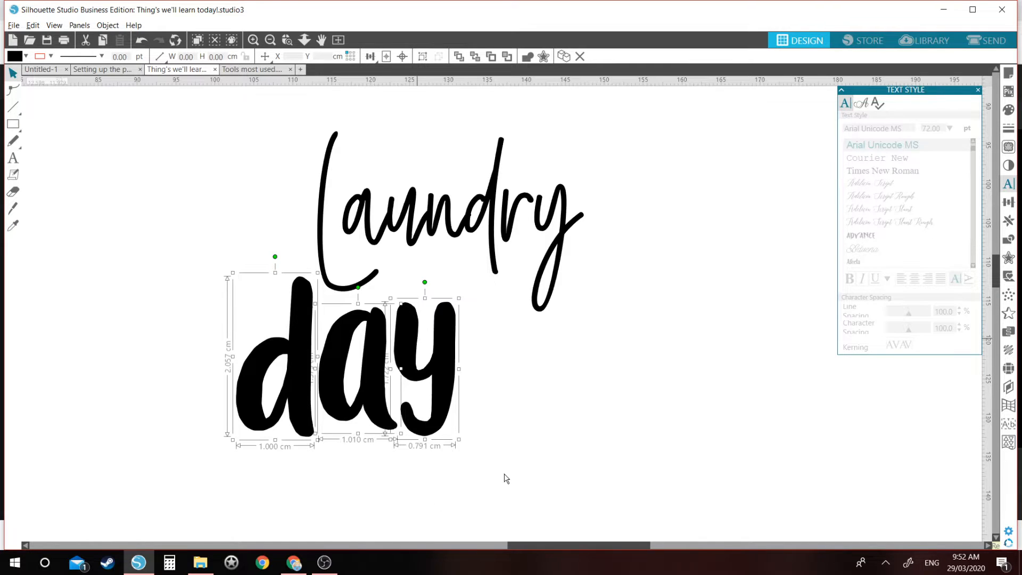
click(253, 332)
drag(505, 472, 251, 326)
key(g)
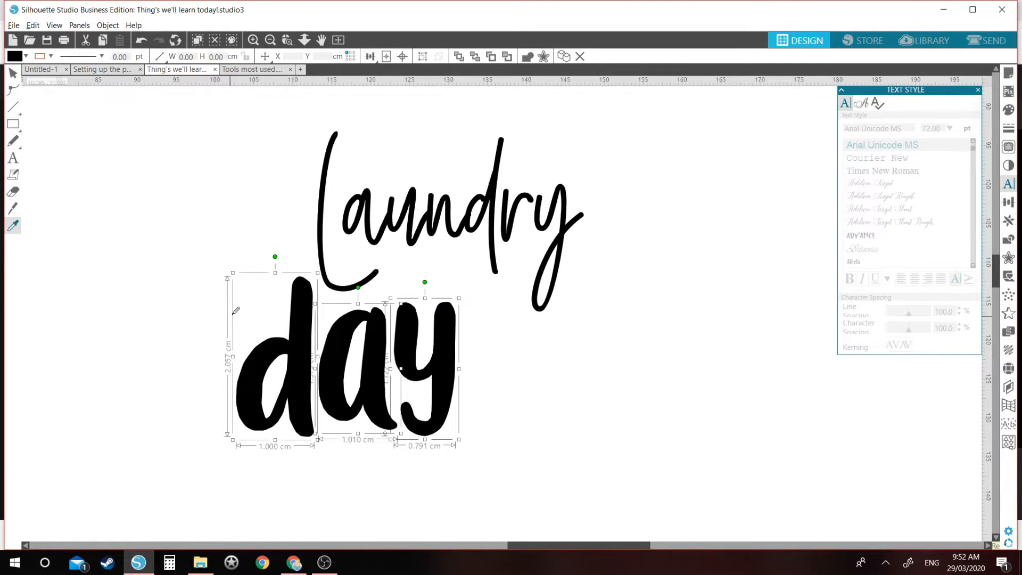
key(ctrl+g)
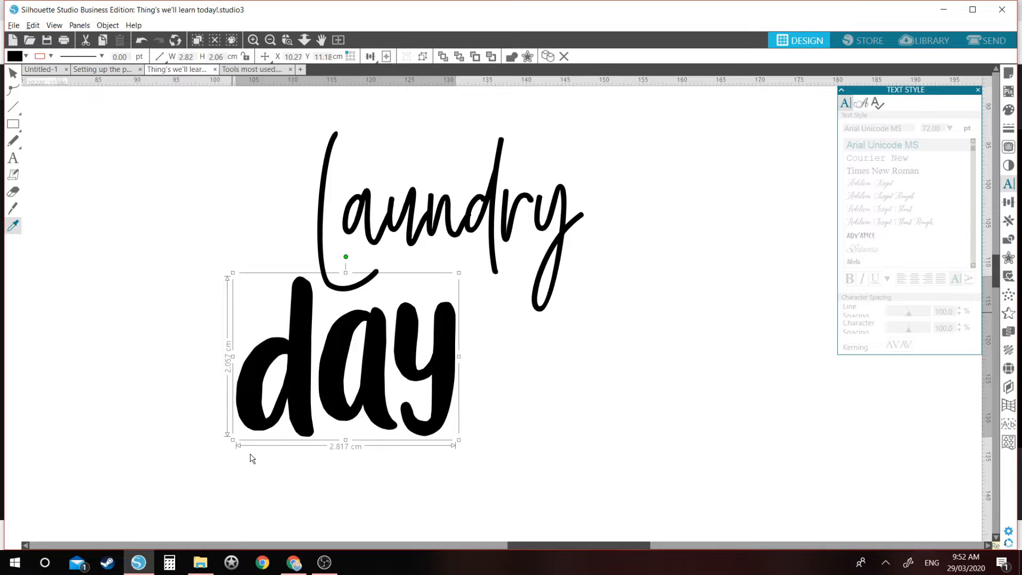
key(v)
Shrink the bold day to about 1.73 by 1.26 cm and tuck it beneath the script Laundry
drag(233, 441, 326, 399)
drag(378, 355, 413, 336)
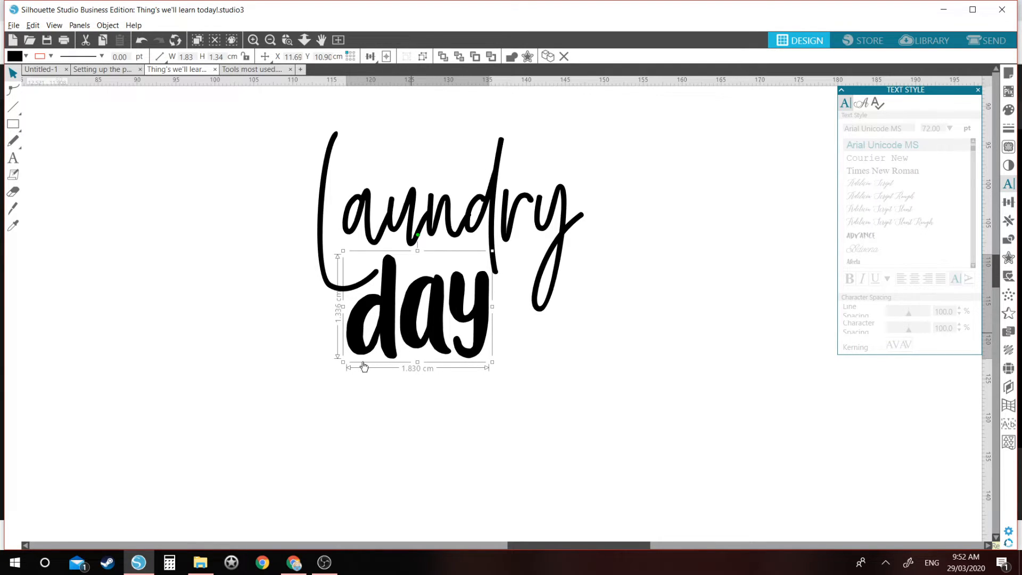
drag(347, 360, 353, 354)
drag(419, 327, 418, 327)
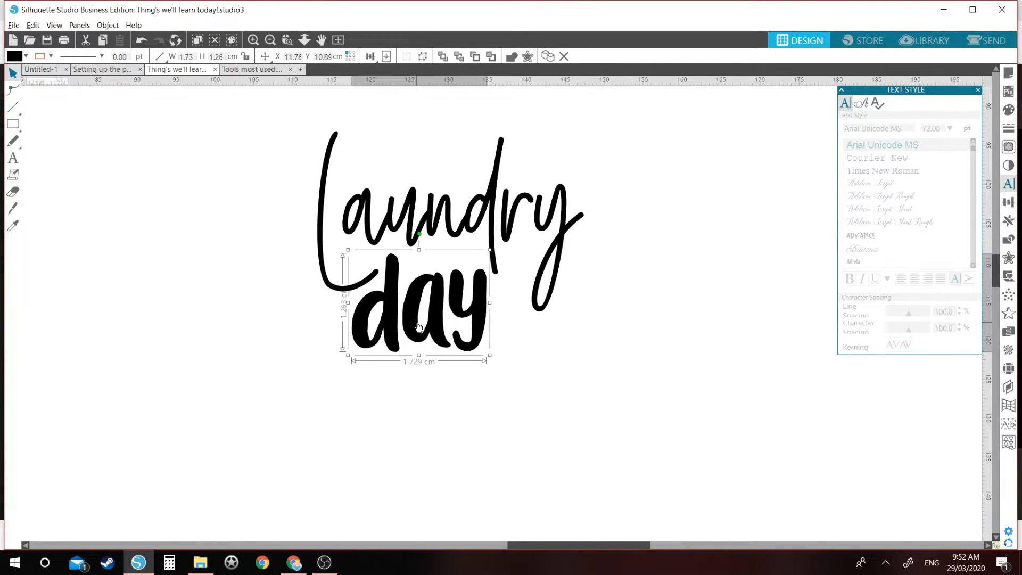
Nudge the script Laundry slightly so it sits neatly around the bold day
click(532, 357)
drag(450, 216, 488, 236)
click(480, 242)
click(484, 235)
click(471, 260)
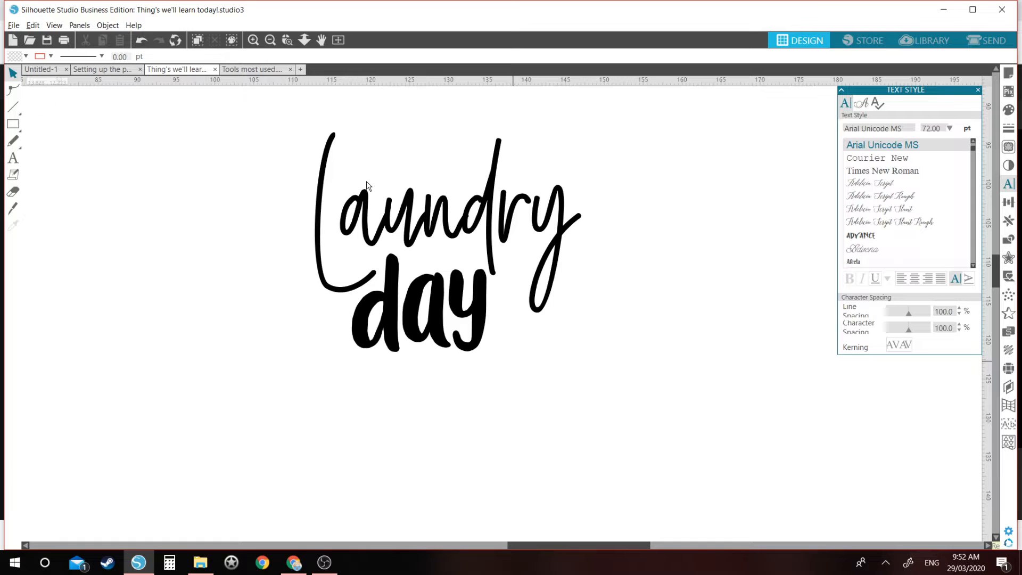
Group the script Laundry and the bold day into one object
click(271, 40)
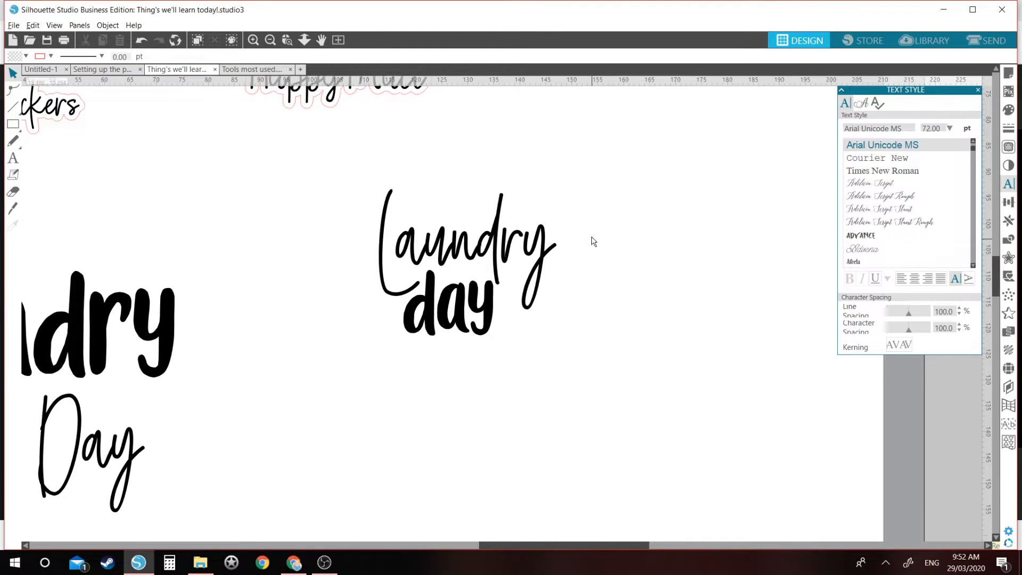
click(548, 243)
shift+click(473, 307)
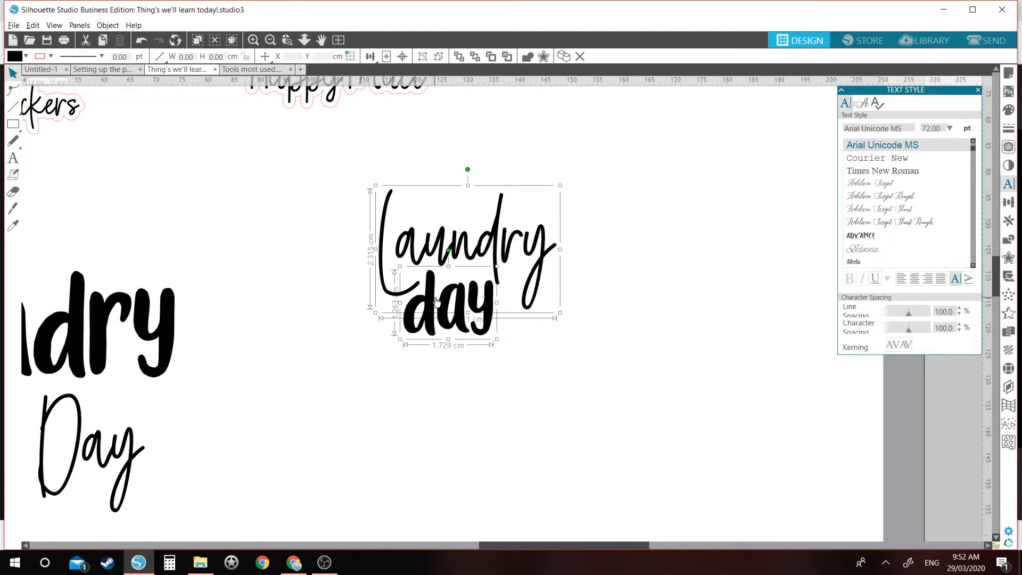
right_click(473, 326)
click(502, 191)
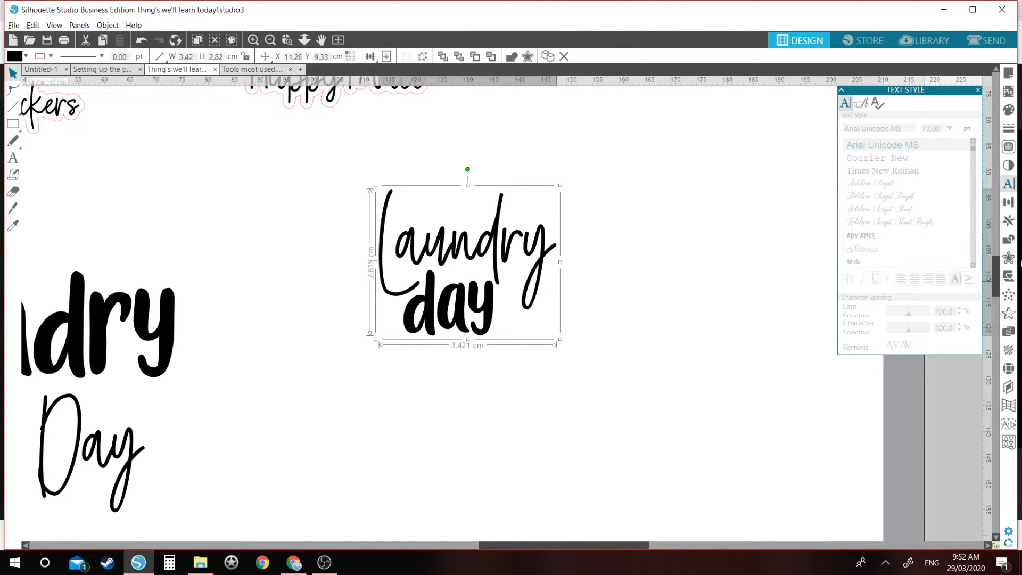
Add a 0.15 cm rounded offset around the Laundry day group and release the offset's compound path into separate pieces
click(1009, 259)
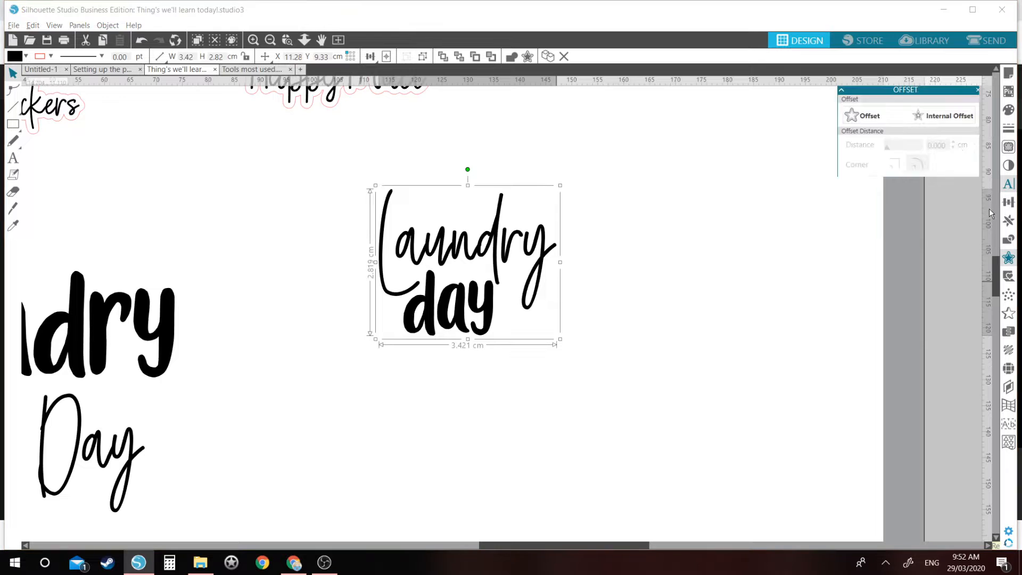
click(884, 118)
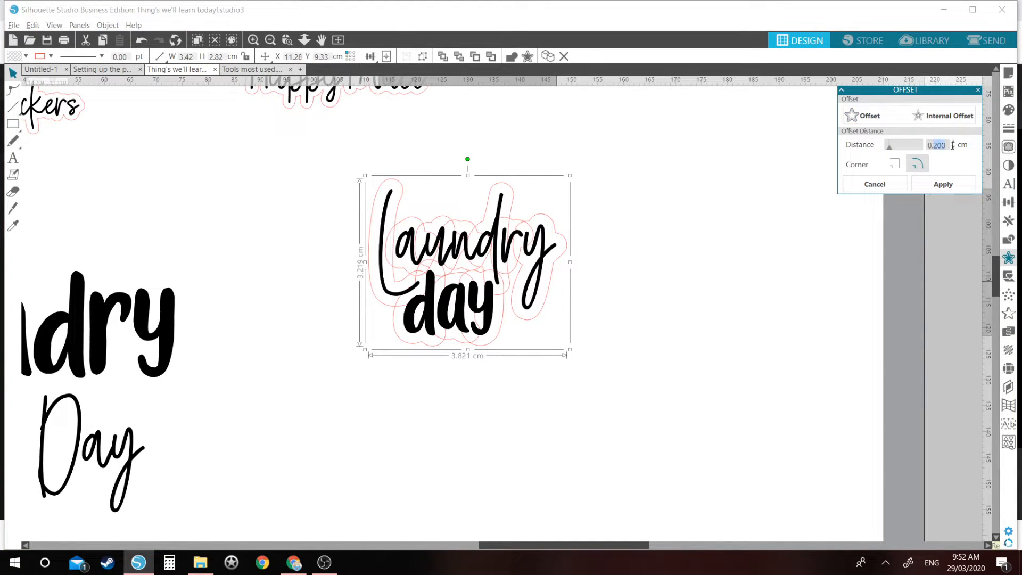
text(0.15)
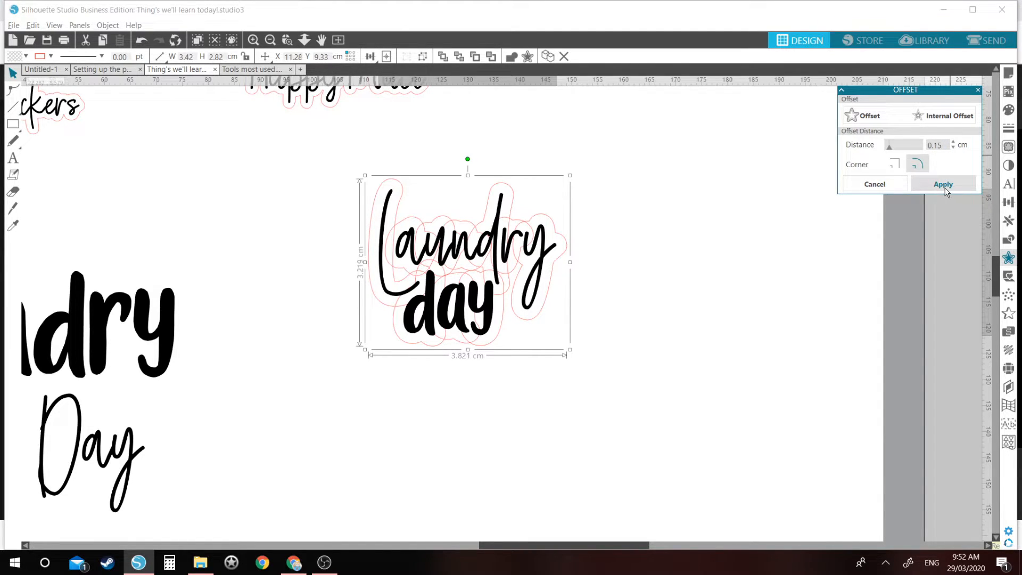
click(943, 185)
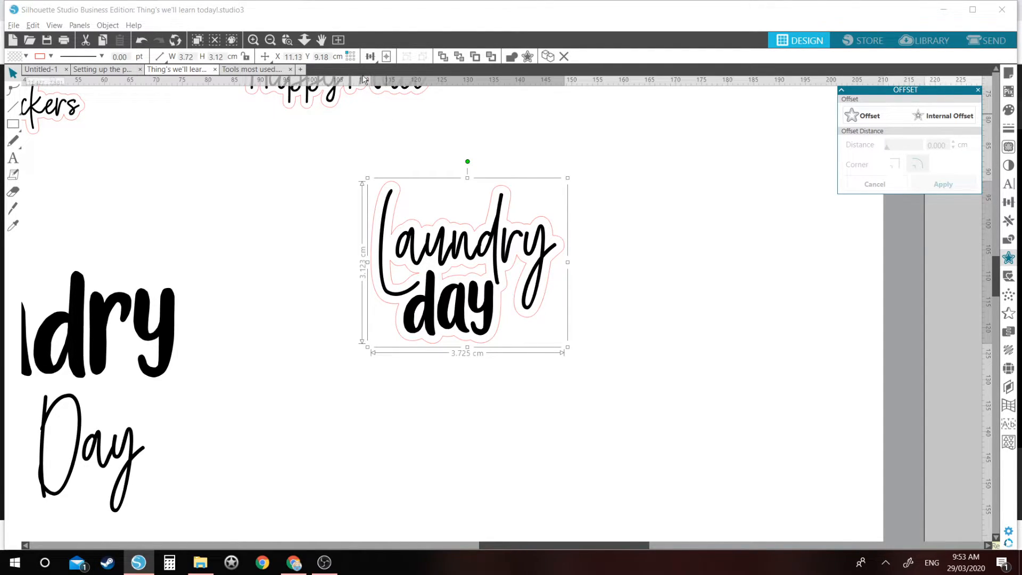
right_click(509, 325)
click(542, 239)
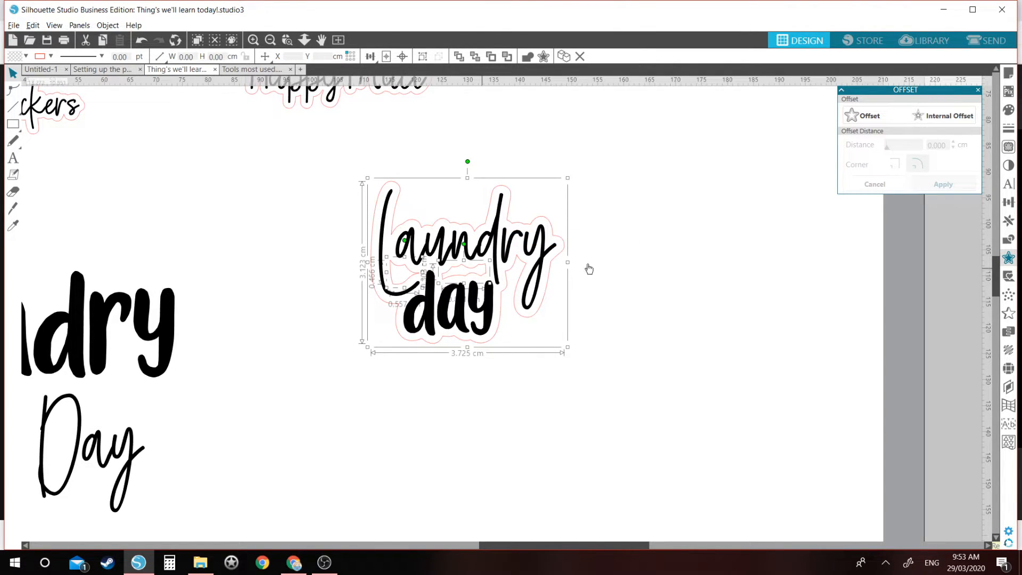
Try deleting the small inner offset pieces one at a time, and undo back to the released offset pieces
click(529, 269)
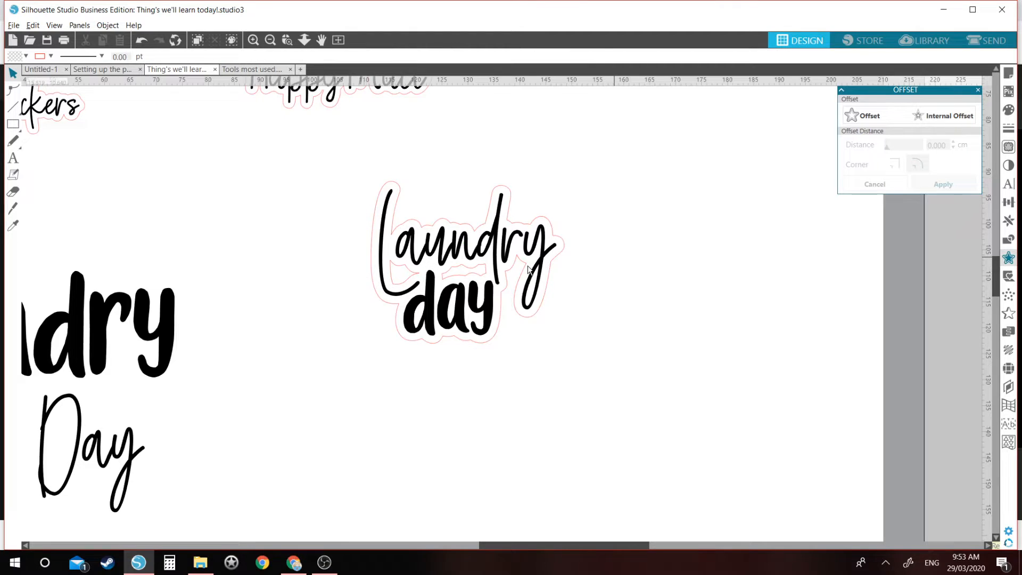
click(486, 270)
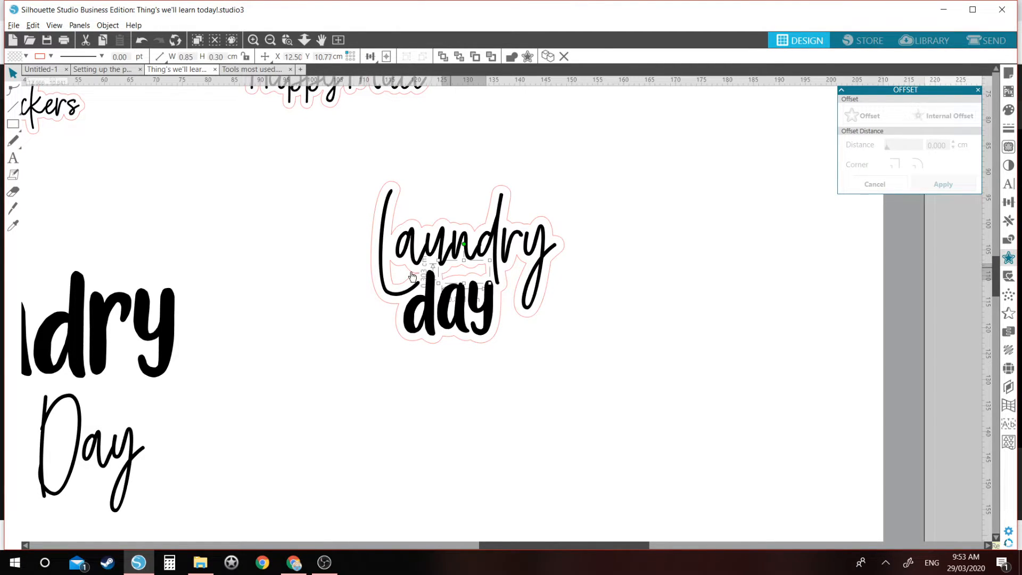
click(516, 270)
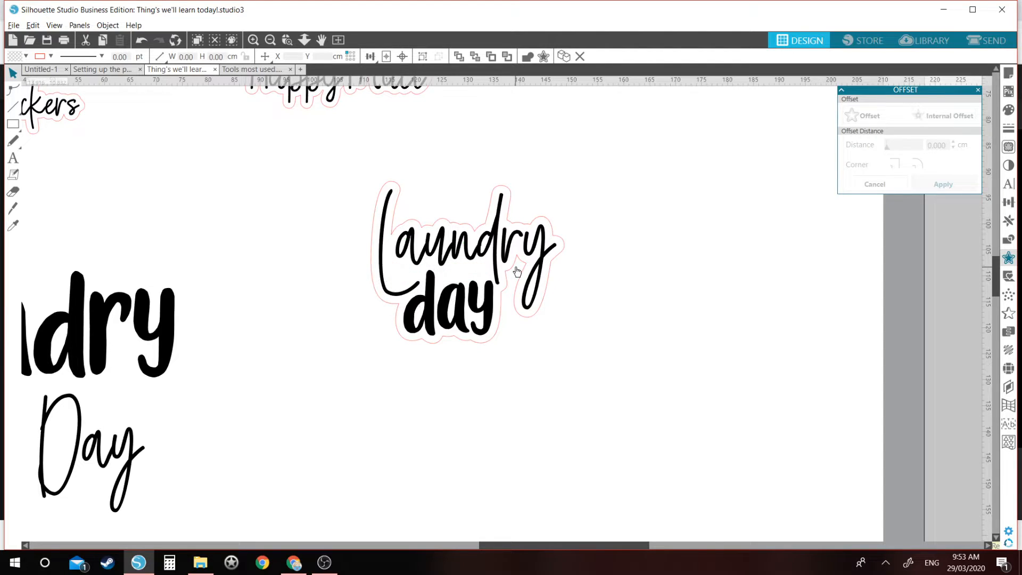
key(ctrl+z)
key(ctrl+z)
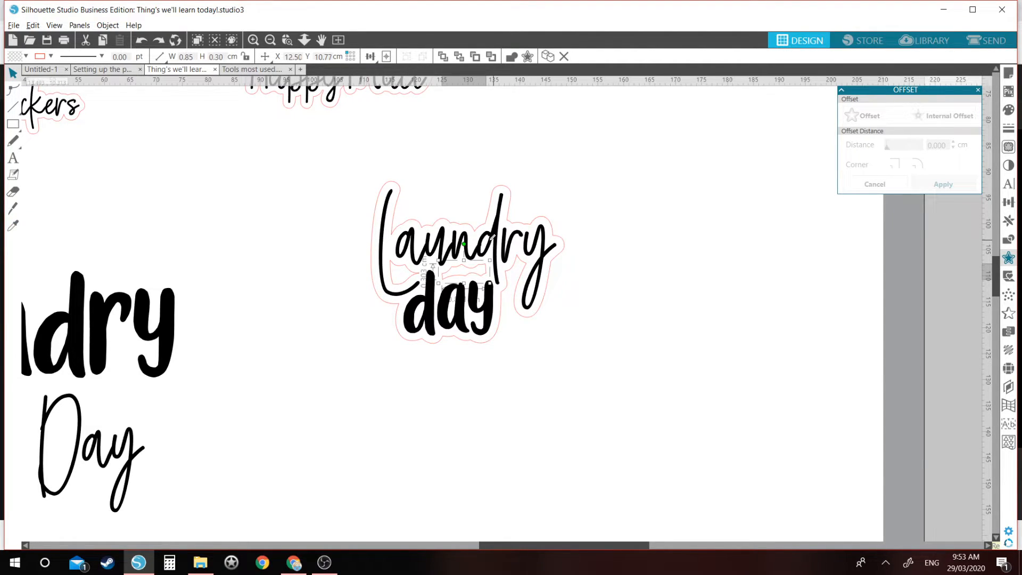
key(i)
key(Delete)
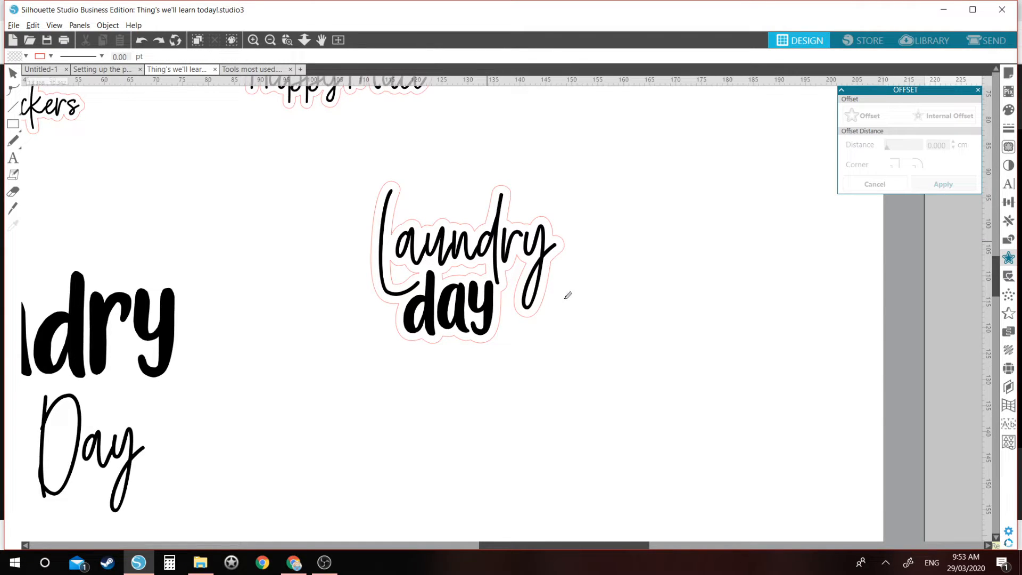
key(ctrl+z)
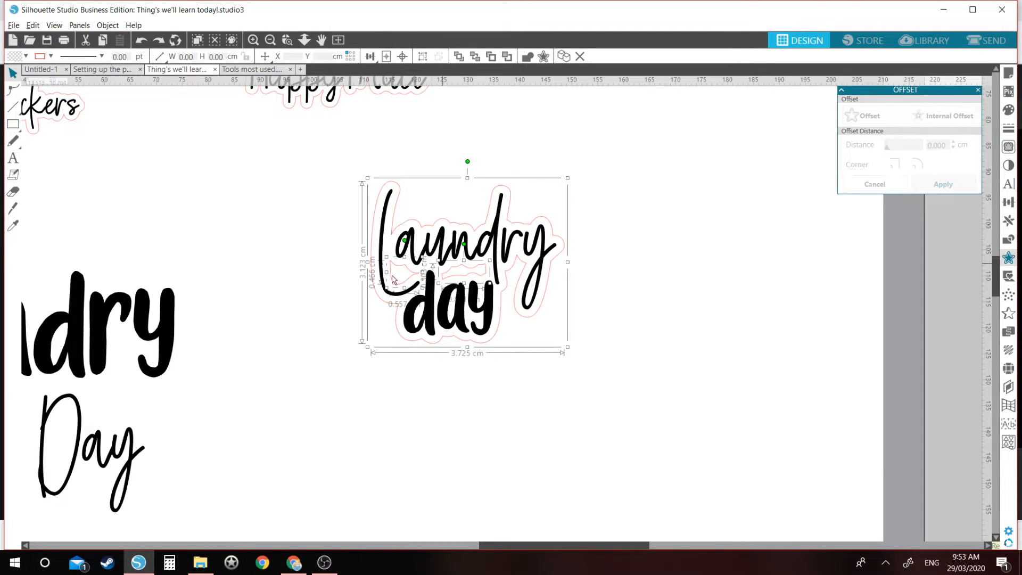
Delete the inner offset pieces, keeping only the outer cut line, and group that outline with the Laundry day text
shift+click(545, 297)
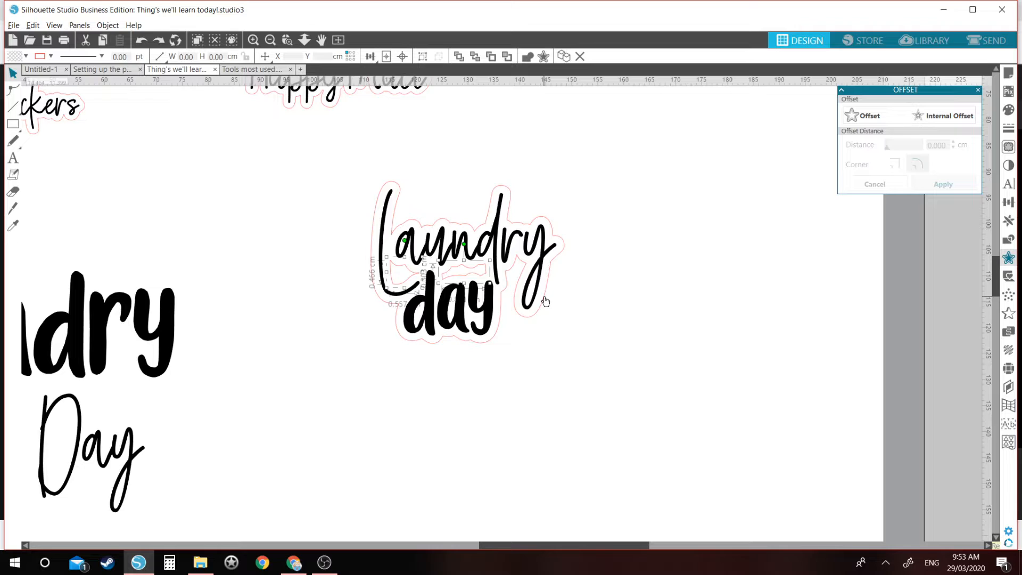
key(Delete)
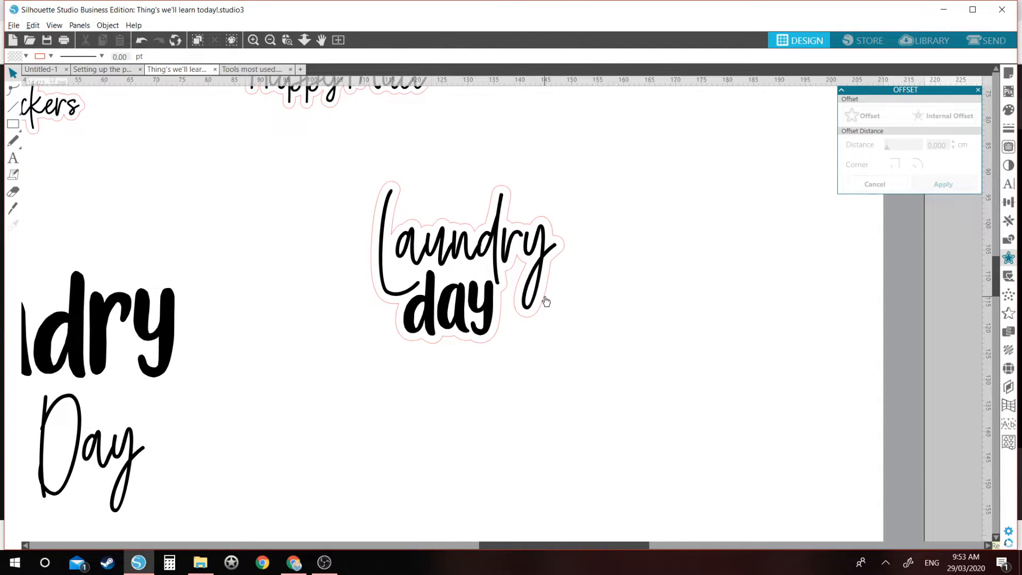
click(546, 301)
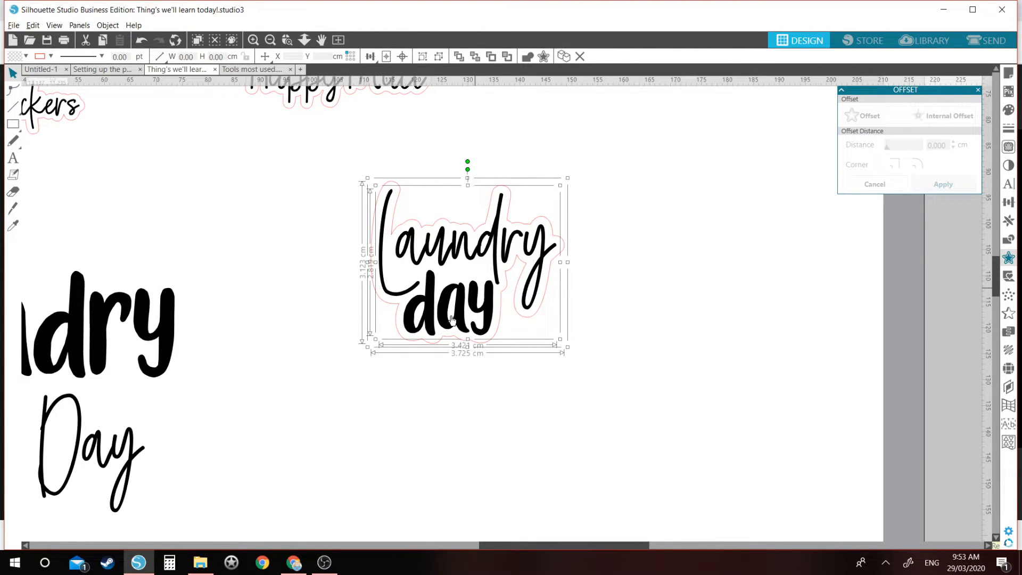
click(367, 228)
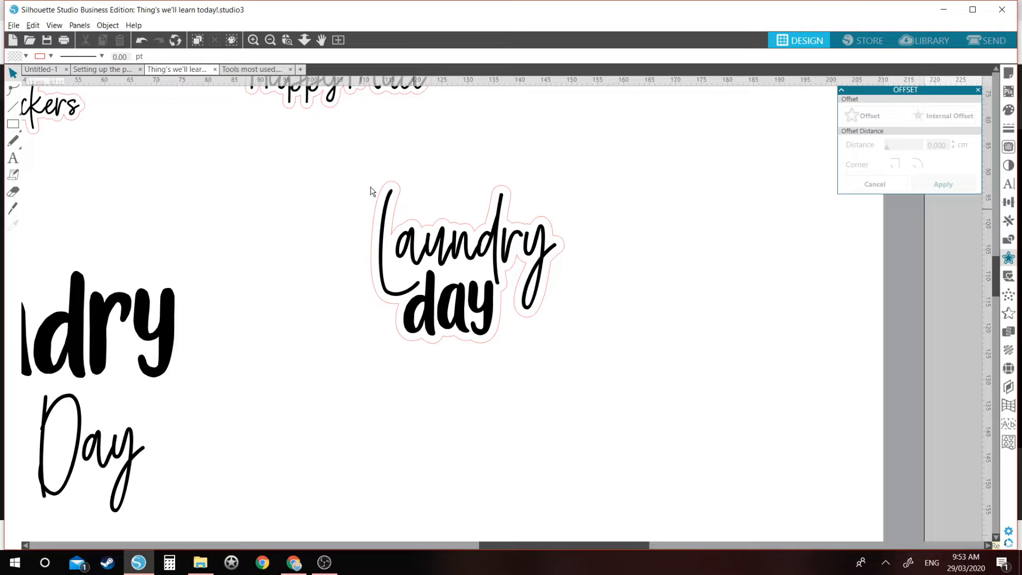
drag(557, 288, 573, 320)
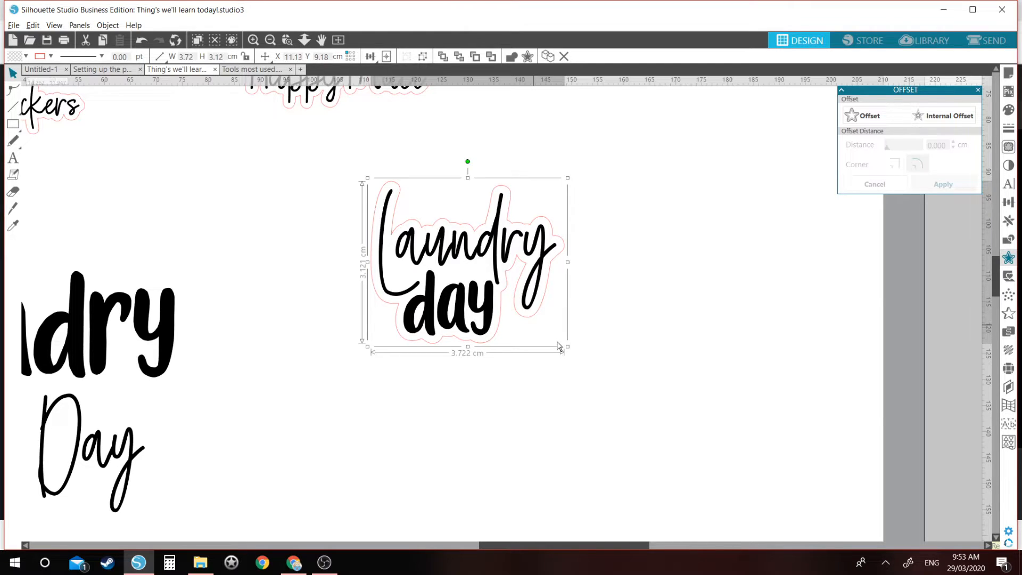
Rescale the grouped Laundry day sticker together with its cut line to about 3.21 by 2.69 cm
drag(566, 346, 483, 275)
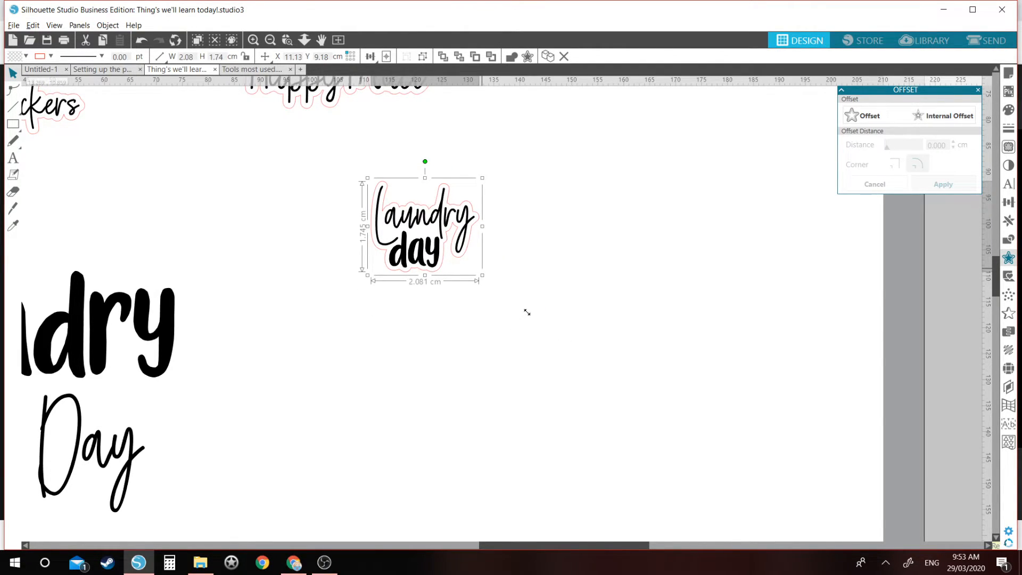
drag(527, 312, 602, 376)
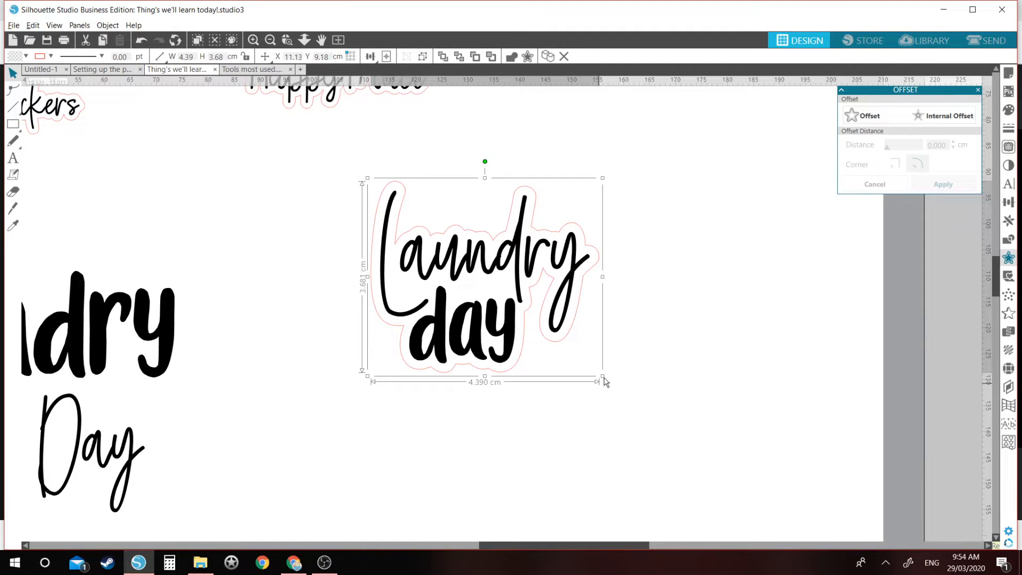
Move the two finished checklist stickers from beside the page onto the upper left of the page
click(270, 40)
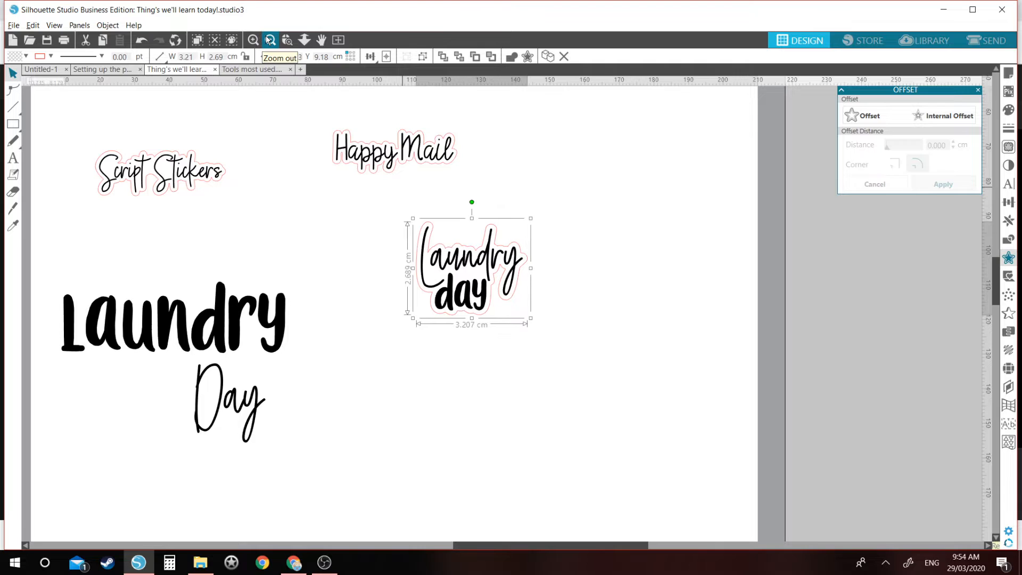
click(270, 40)
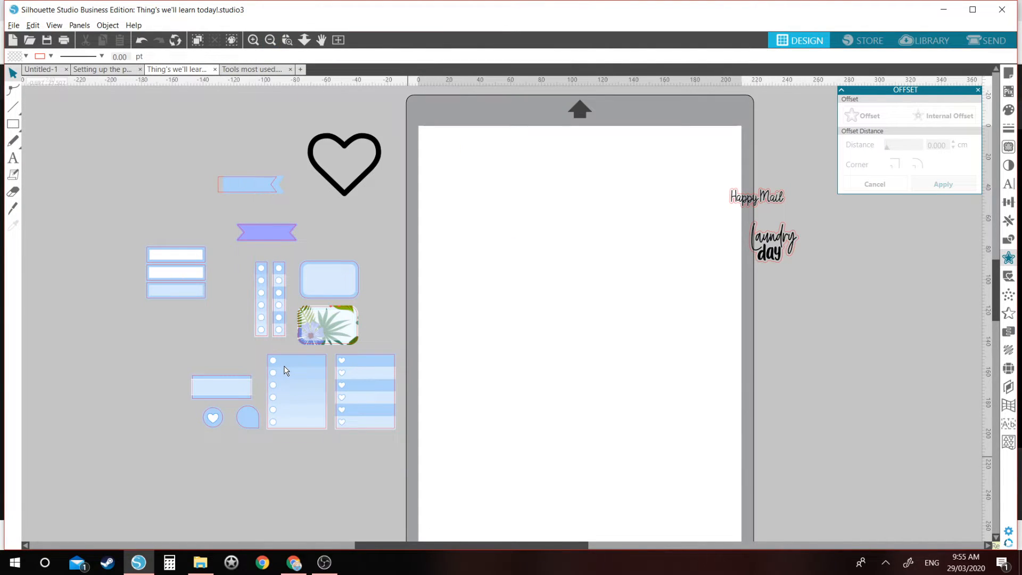
click(286, 371)
drag(269, 363, 268, 358)
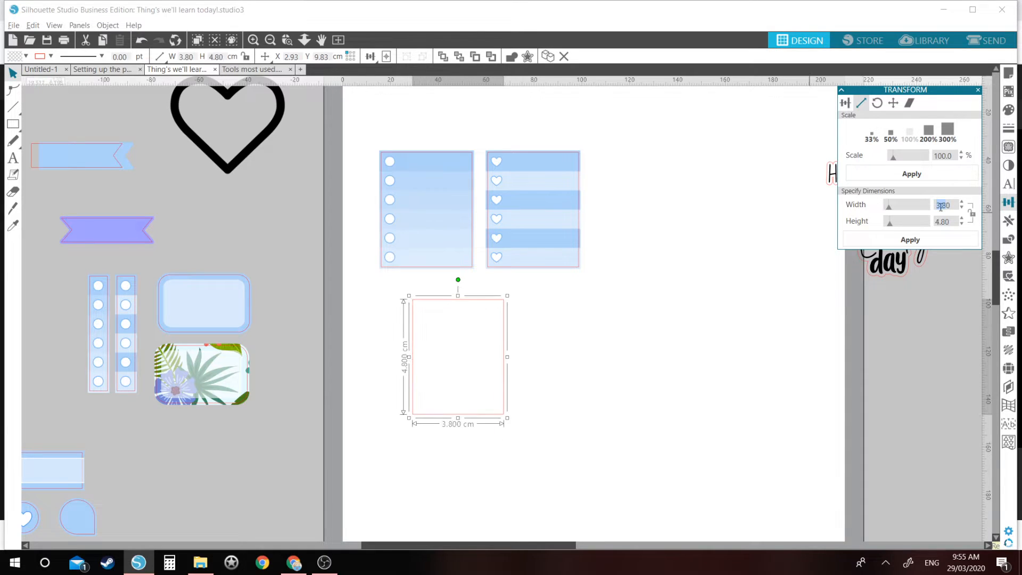
Add a 0.08 cm offset with square corners around the 3.8 by 4.8 cm rectangle below the checklists
drag(949, 206, 912, 202)
text(5)
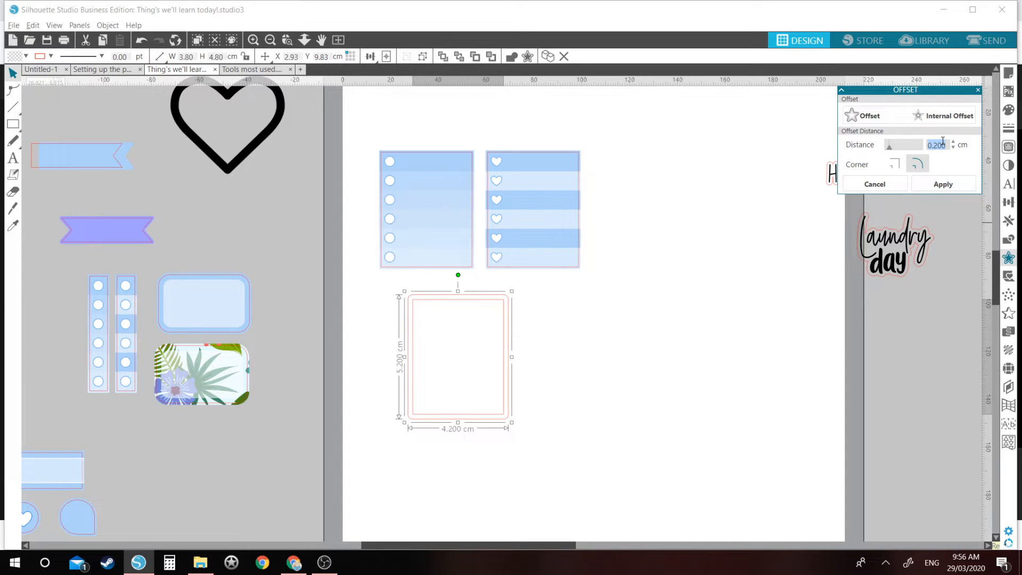
click(898, 170)
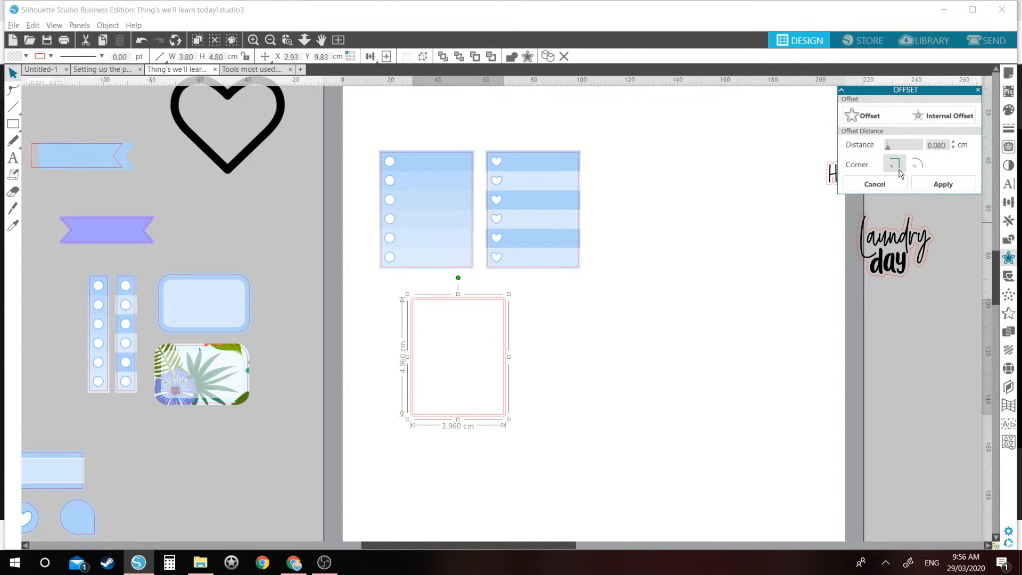
click(943, 184)
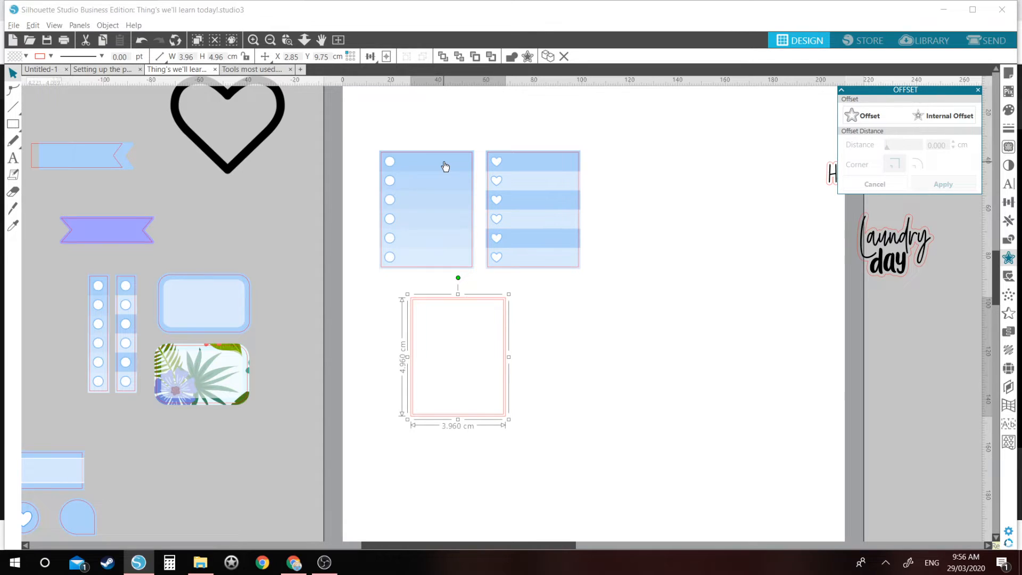
Try filling the rectangle's offset with the checklist's darkest blue using the eyedropper, and undo the fill
key(i)
key(i)
key(i)
click(446, 166)
key(v)
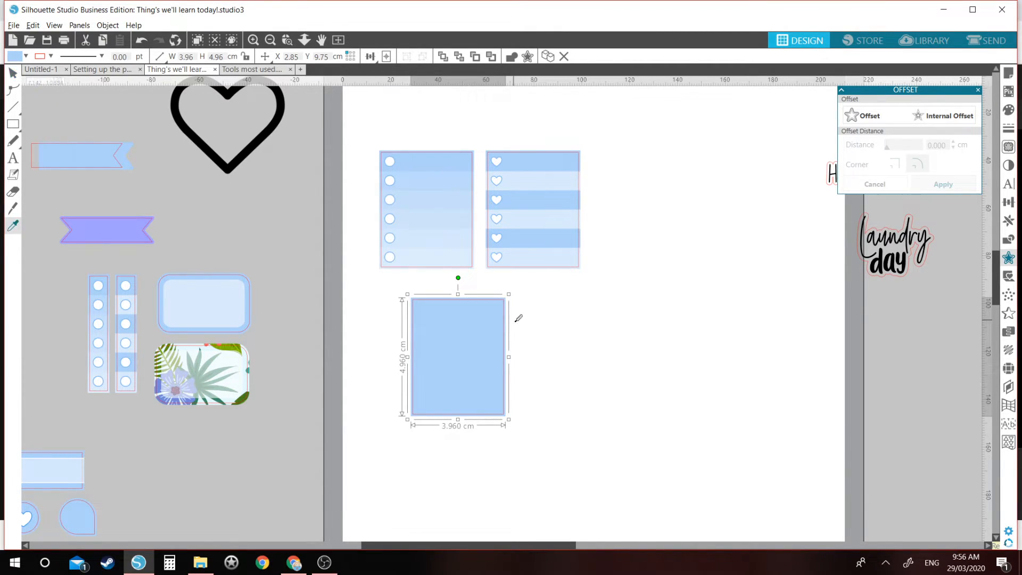
key(ctrl+z)
key(i)
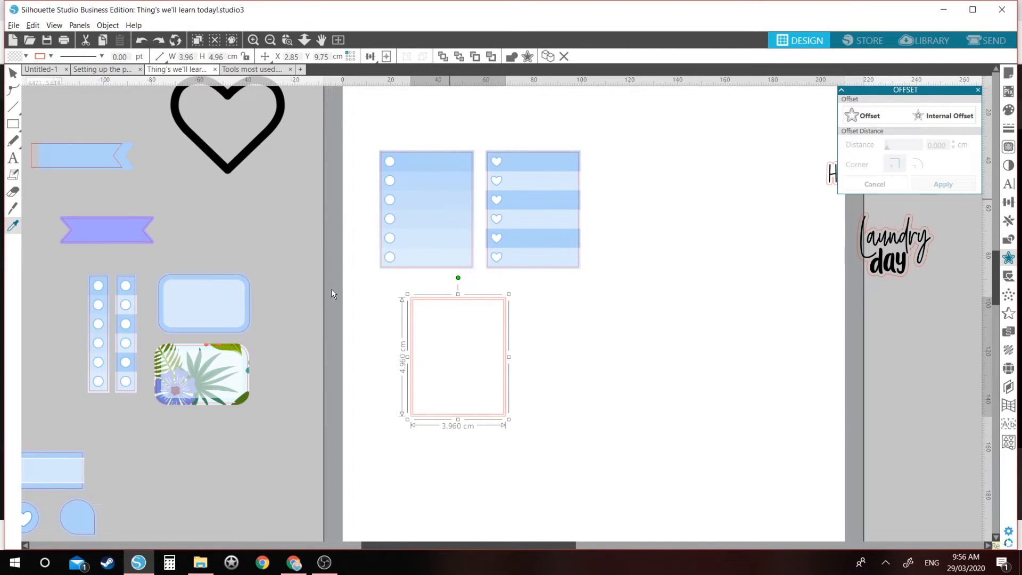
Move the blue flag shape away from its outline and sample its colour with the eyedropper to fill the rectangle's offset
drag(83, 155, 271, 145)
click(264, 207)
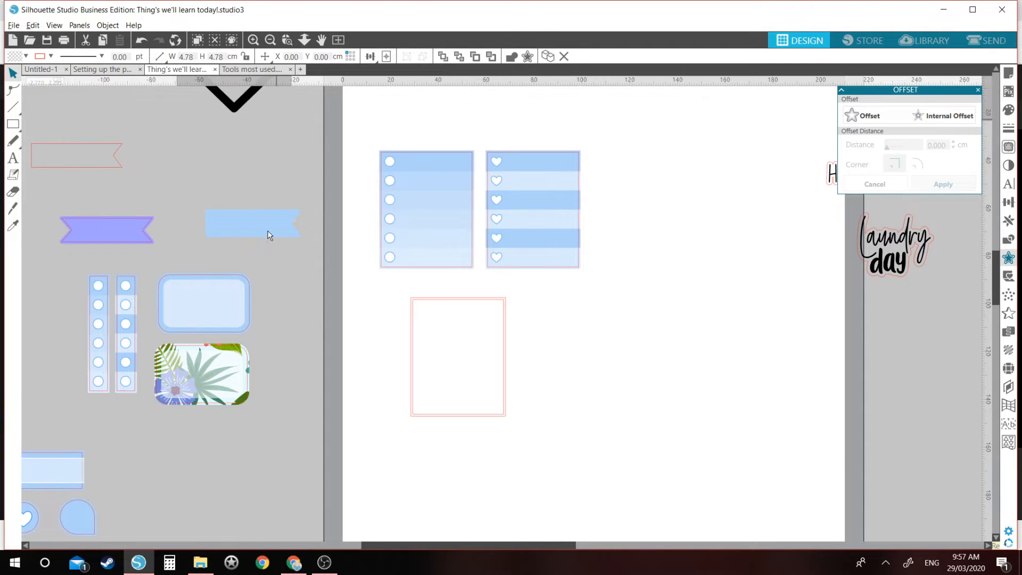
click(350, 322)
click(413, 301)
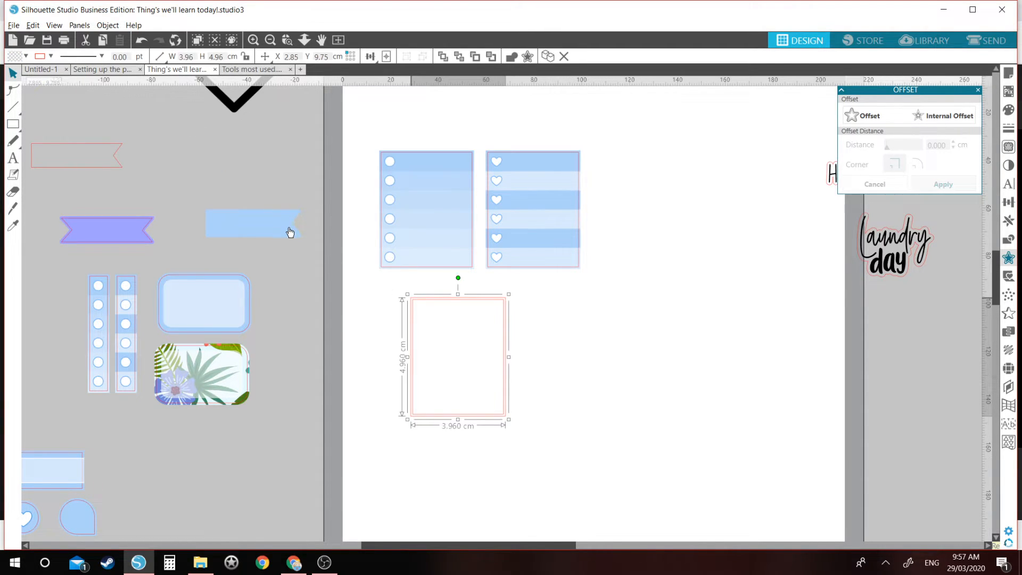
key(i)
click(288, 230)
key(i)
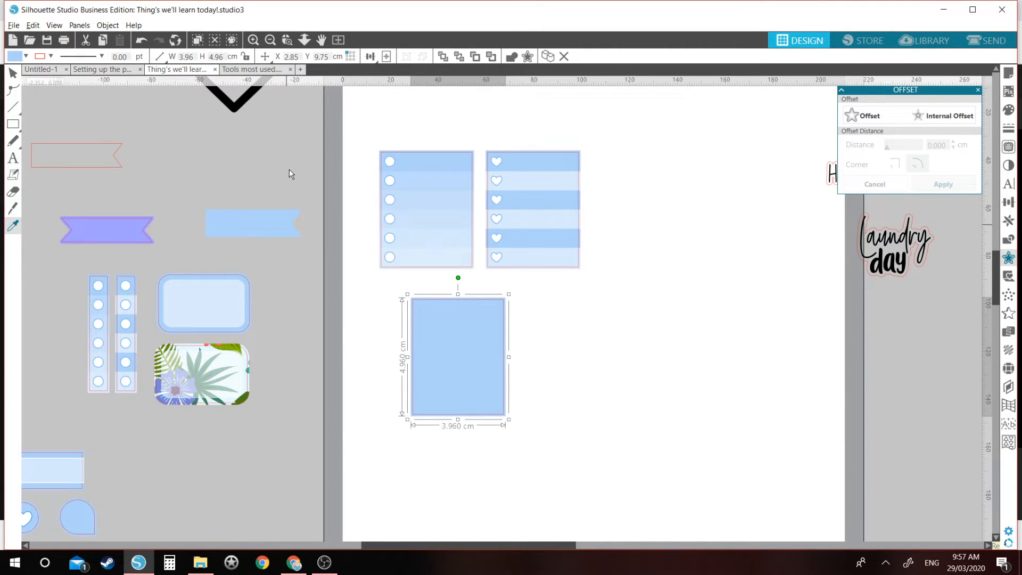
key(v)
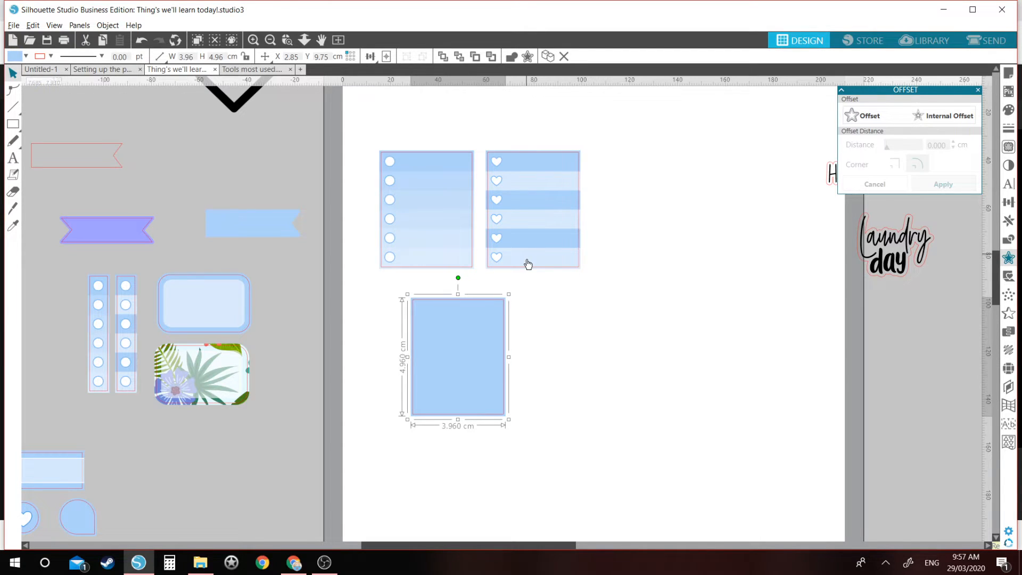
Deselect the filled box and get a close view of it together with the two finished checklists
click(559, 455)
key(z)
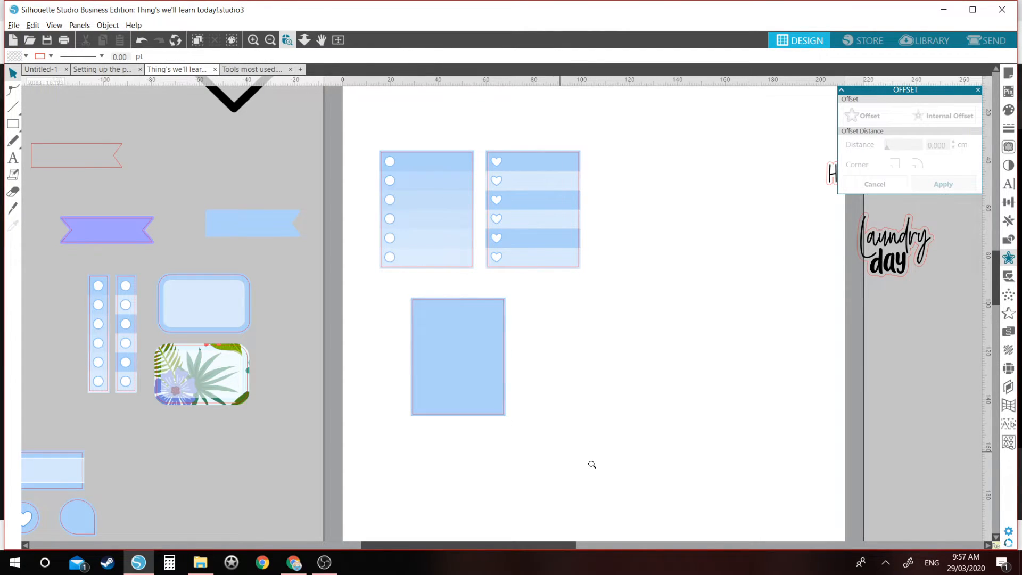
click(383, 118)
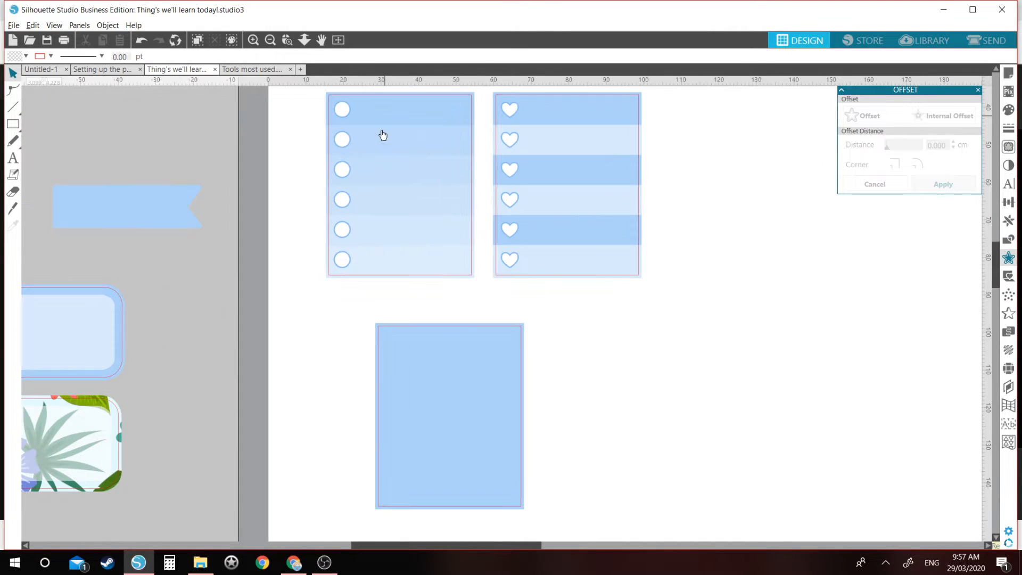
Check the size of the blank blue box's cut line, then calculate 4.8 ÷ 6 in Calculator
mouse_move(536, 146)
mouse_down()
mouse_move(554, 143)
mouse_move(542, 146)
mouse_move(543, 161)
mouse_up()
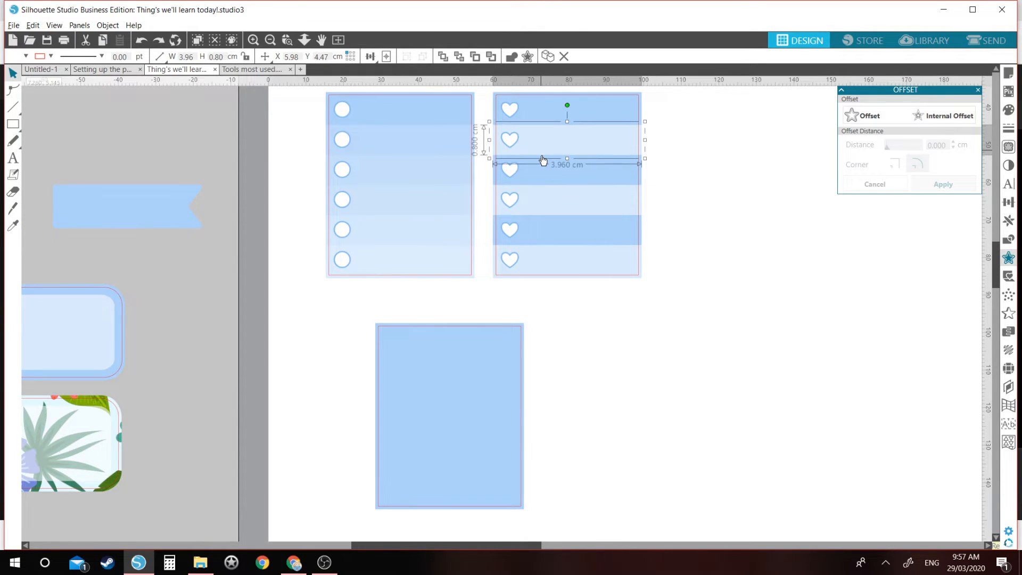
click(488, 241)
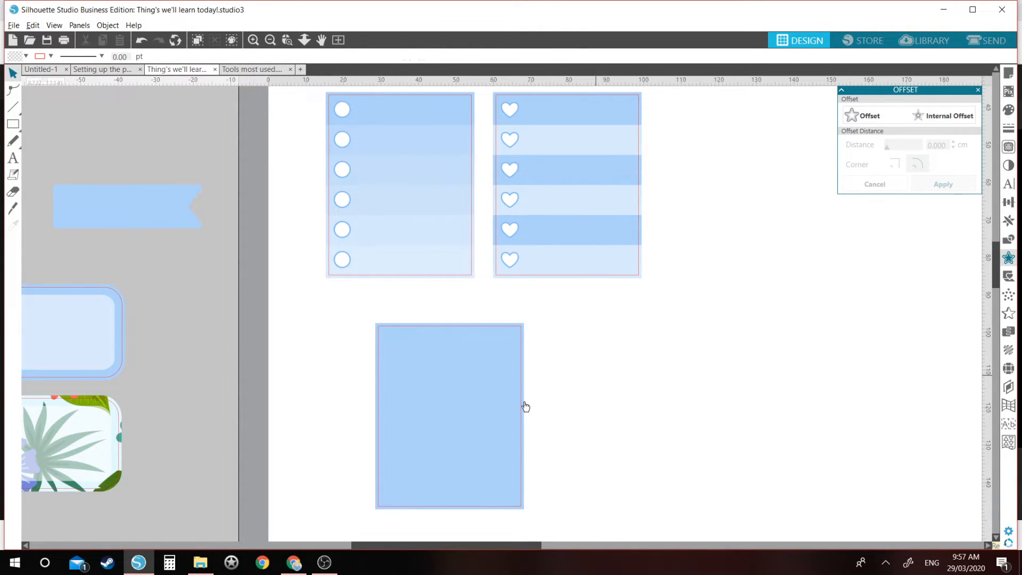
click(525, 406)
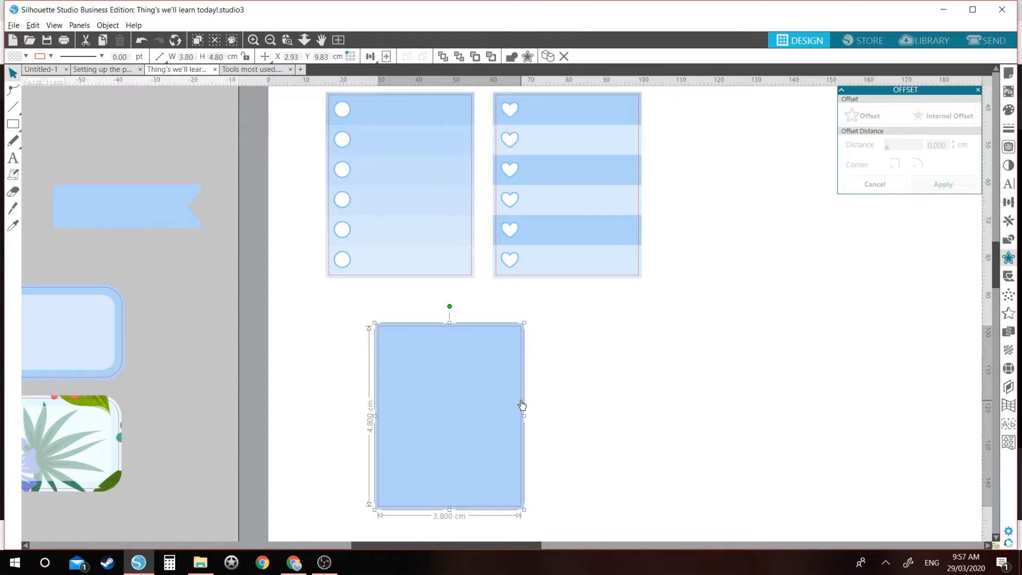
click(166, 562)
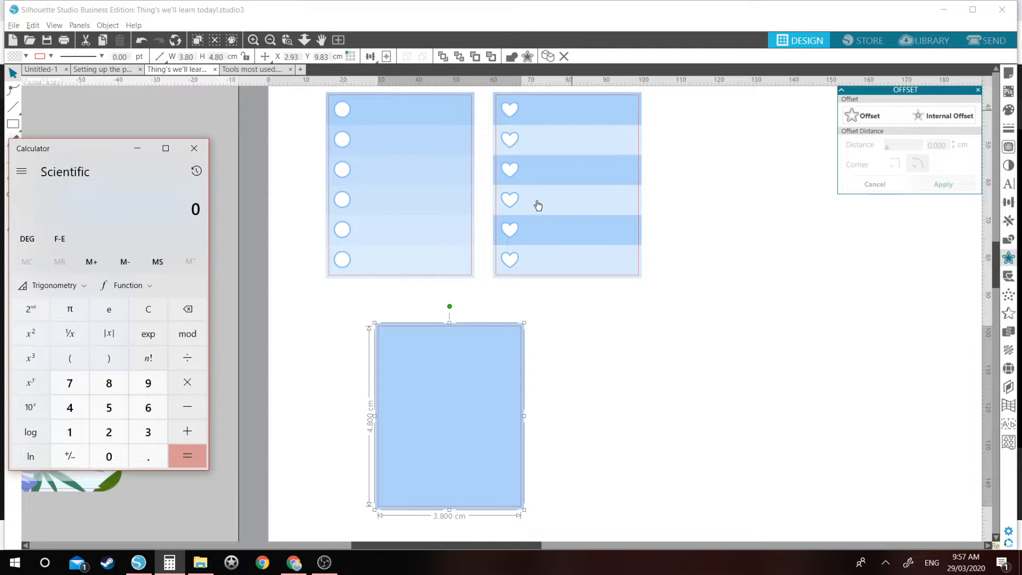
text(4.8)
click(187, 358)
text(6)
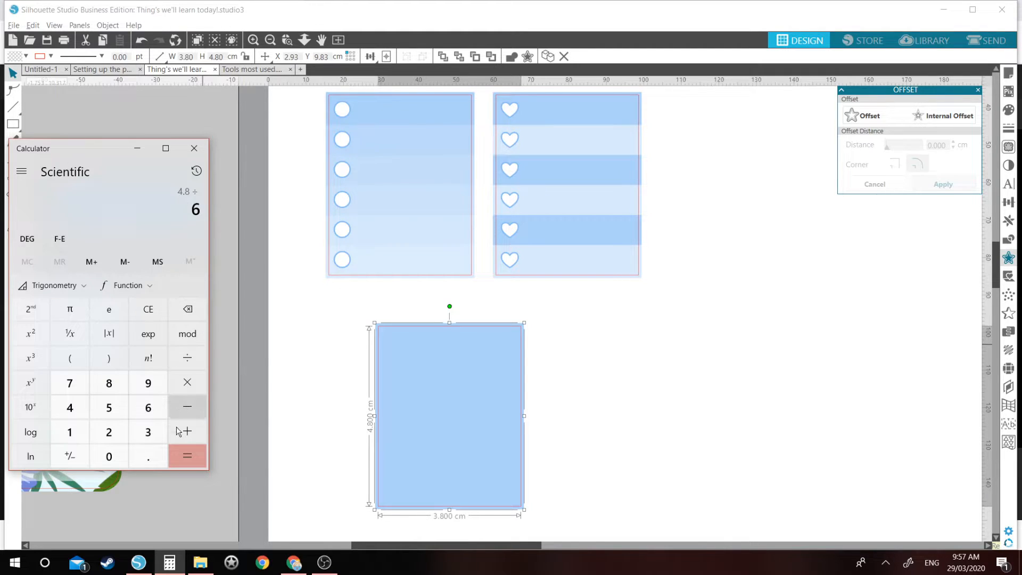
click(187, 455)
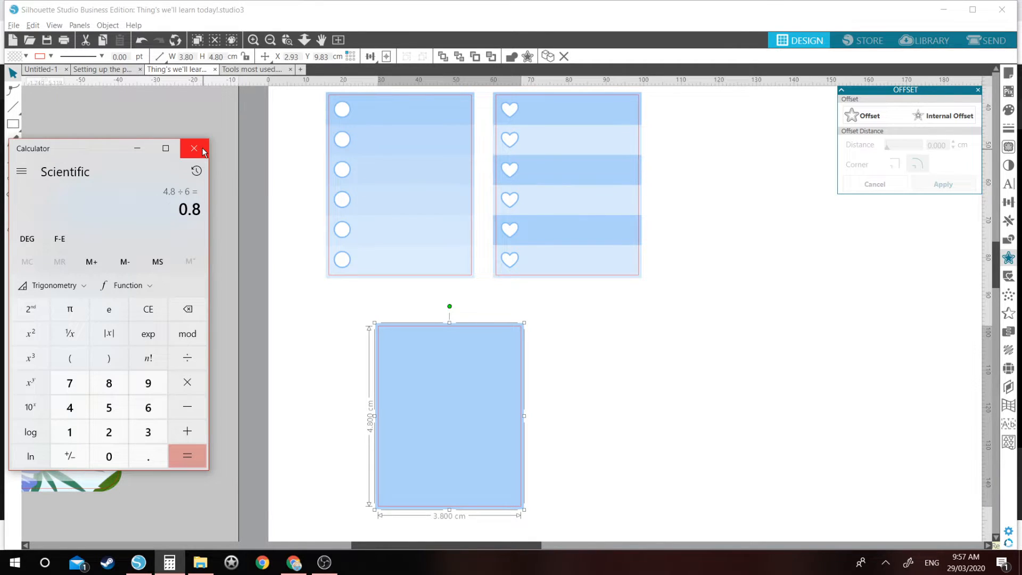
Calculate 4.8 ÷ 5 and 4.8 ÷ 7 for alternative stripe heights, then close Calculator
key(Escape)
text(4.)
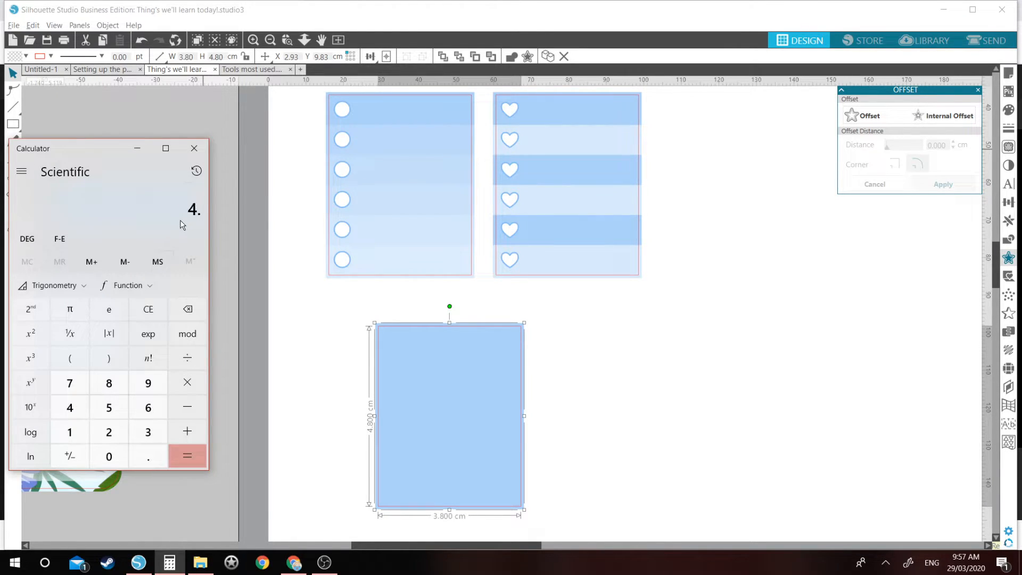
text(8/5)
click(187, 455)
key(Escape)
text(4.8/7)
key(Return)
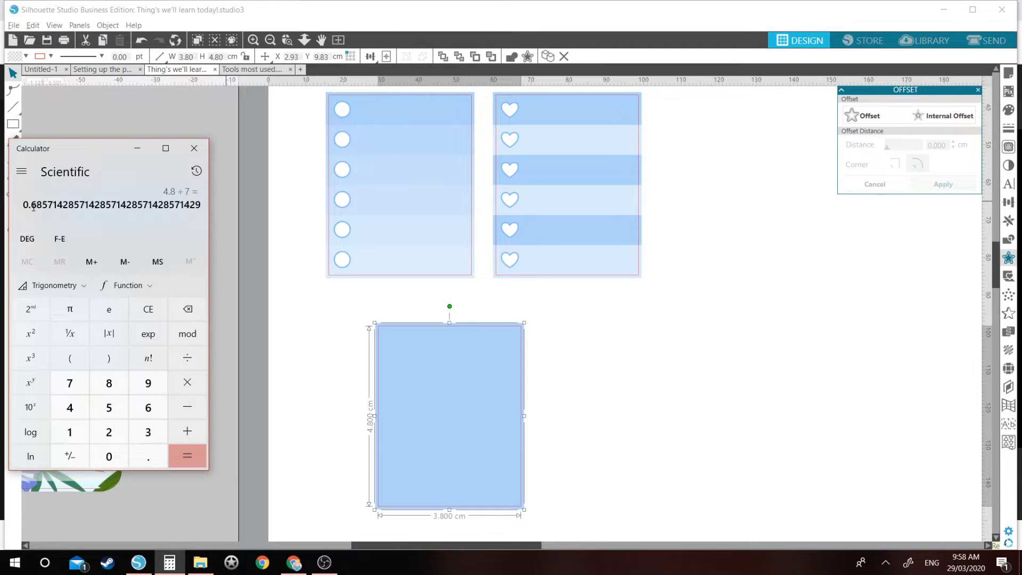
drag(33, 206, 47, 205)
click(194, 149)
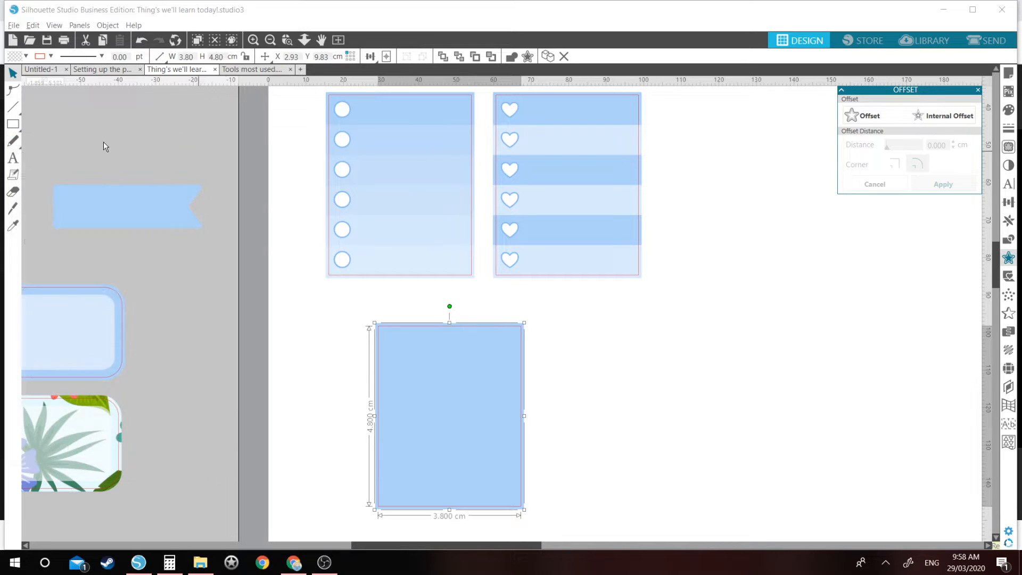
Draw a rectangle beside the blank blue box and size it to 3.80 cm wide by 0.685 cm high
click(13, 125)
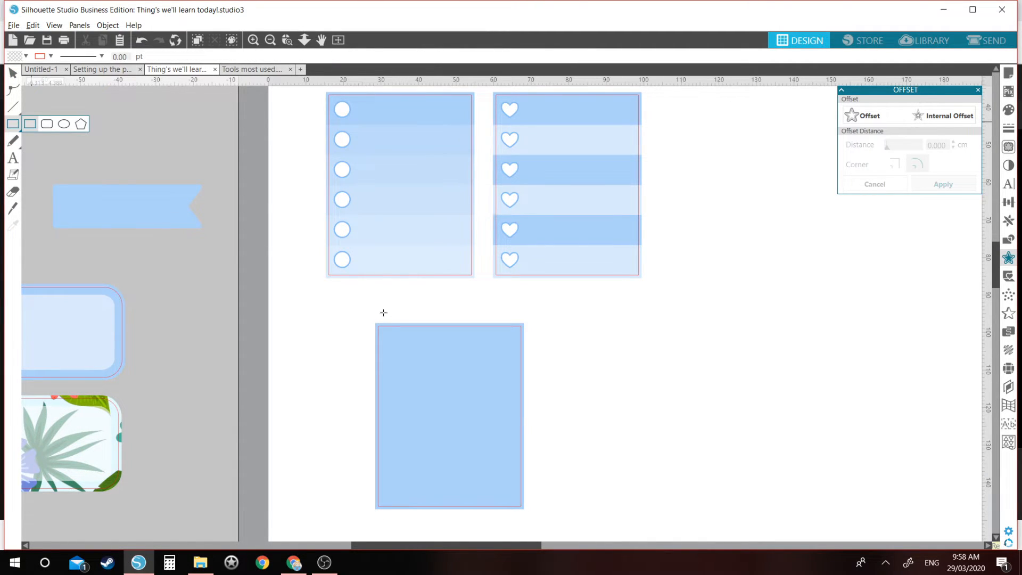
drag(550, 338, 695, 378)
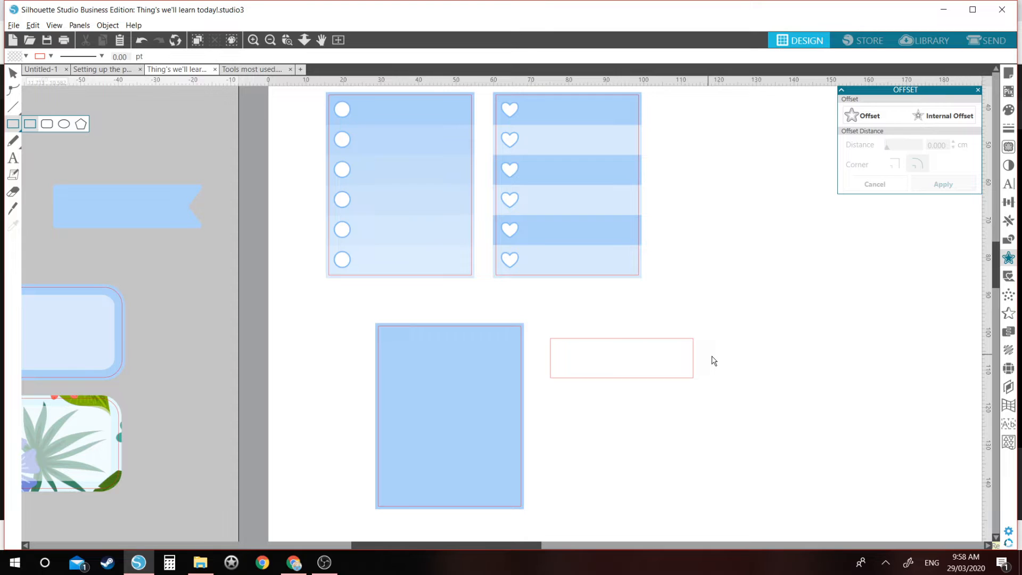
click(1009, 201)
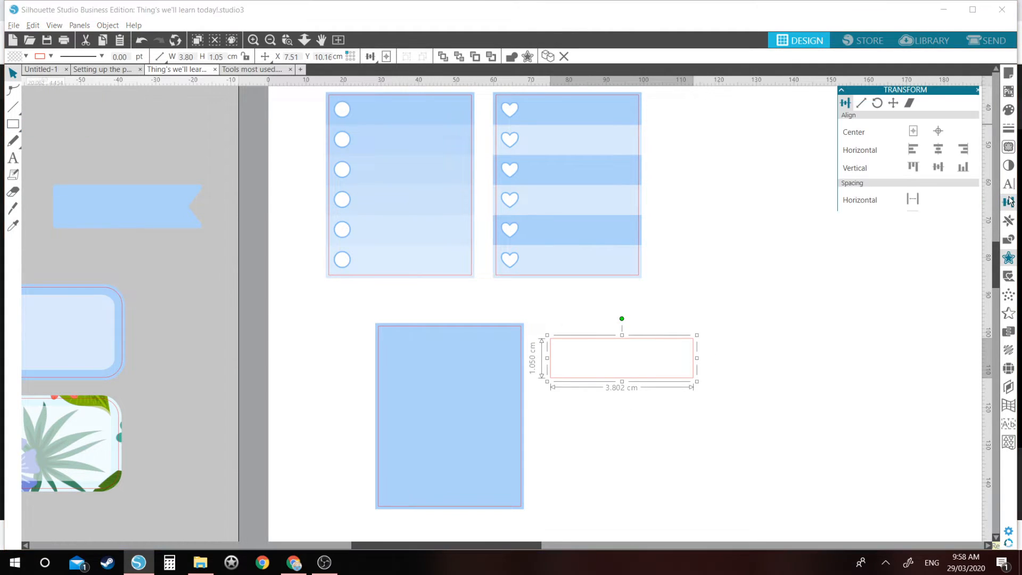
click(863, 104)
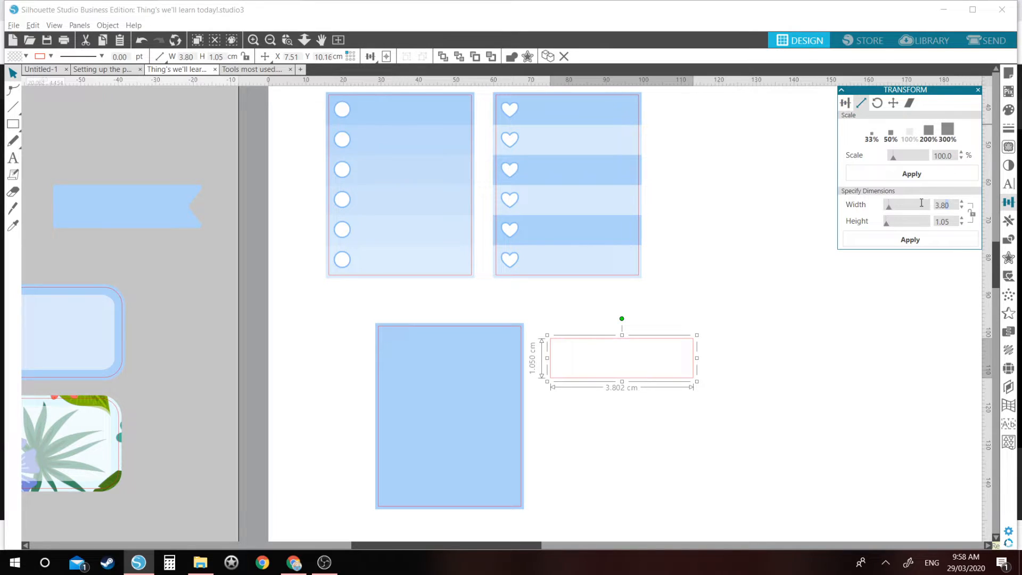
drag(921, 203, 917, 222)
text(685)
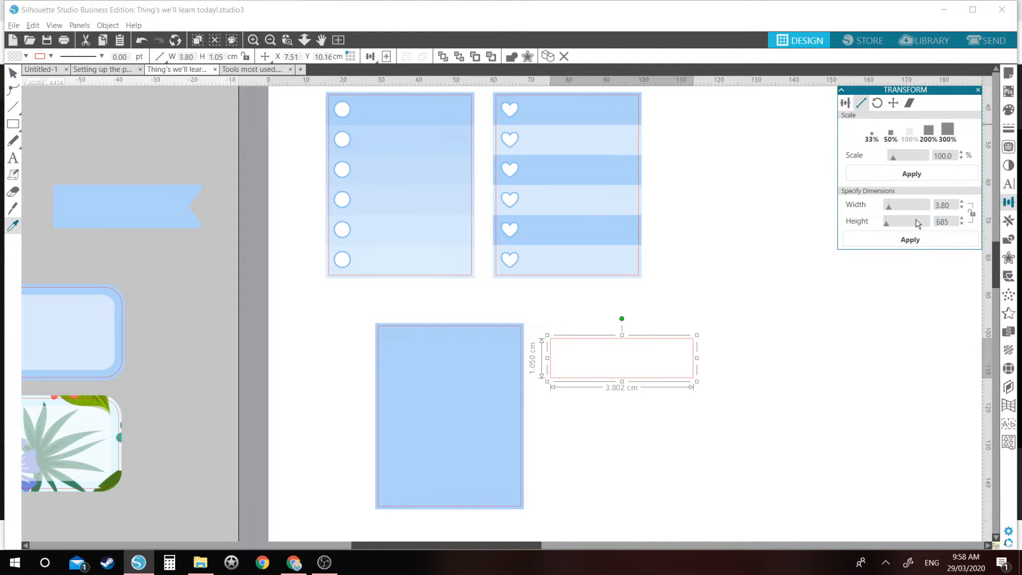
click(940, 221)
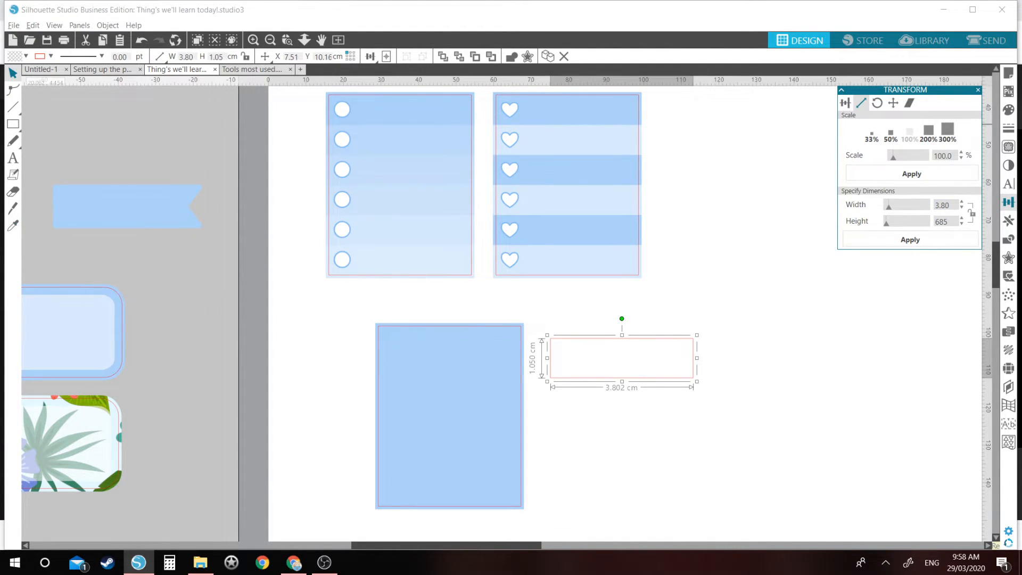
click(936, 248)
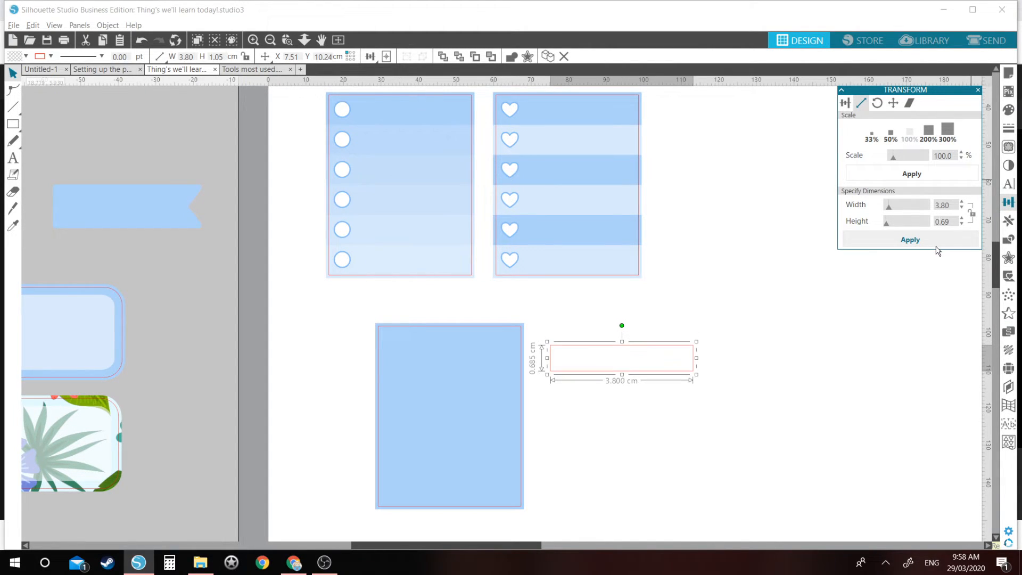
Set the thin rectangle's width to 3.96 cm to match the blank blue box
click(516, 410)
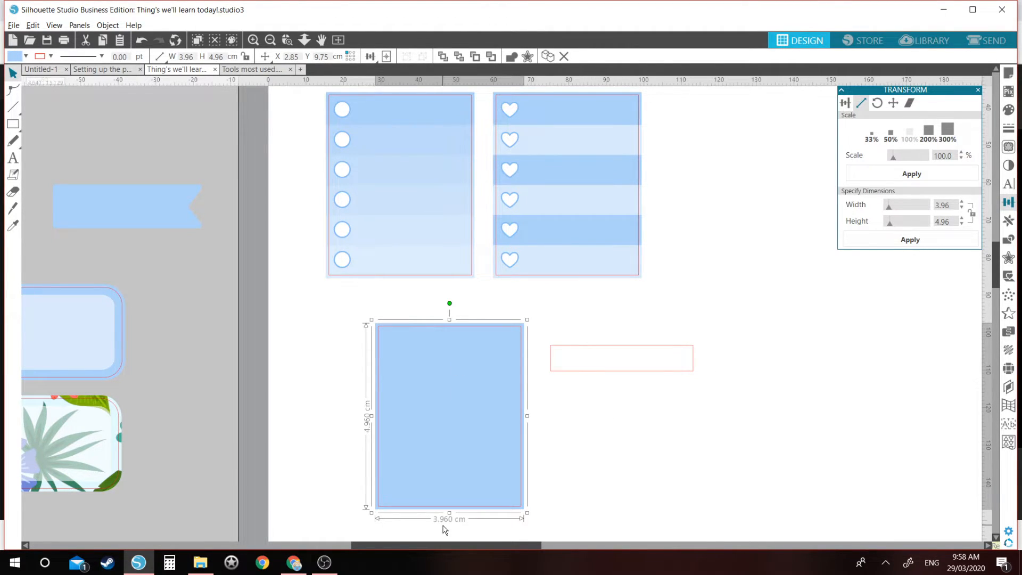
click(585, 367)
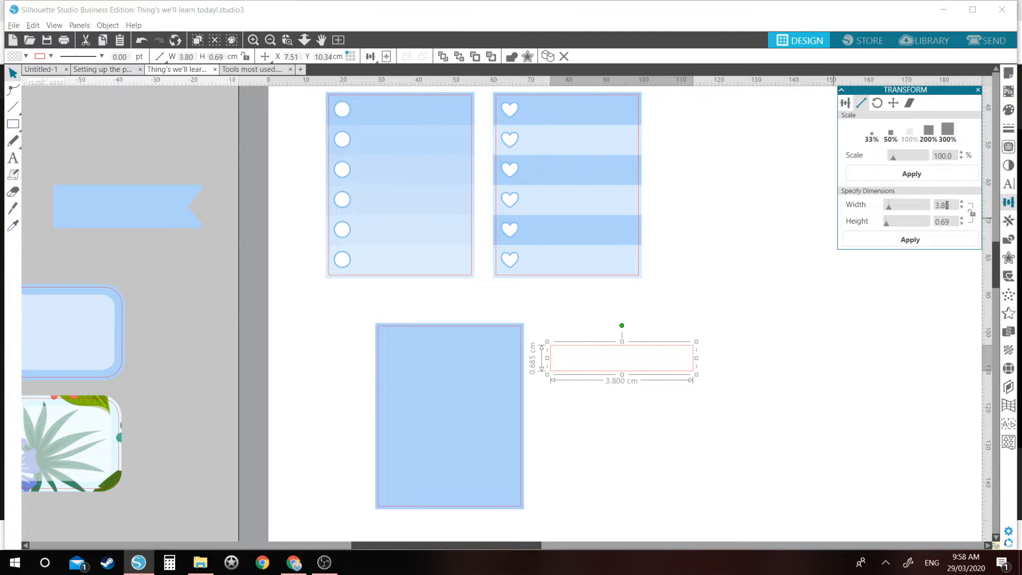
text(3.96)
key(Return)
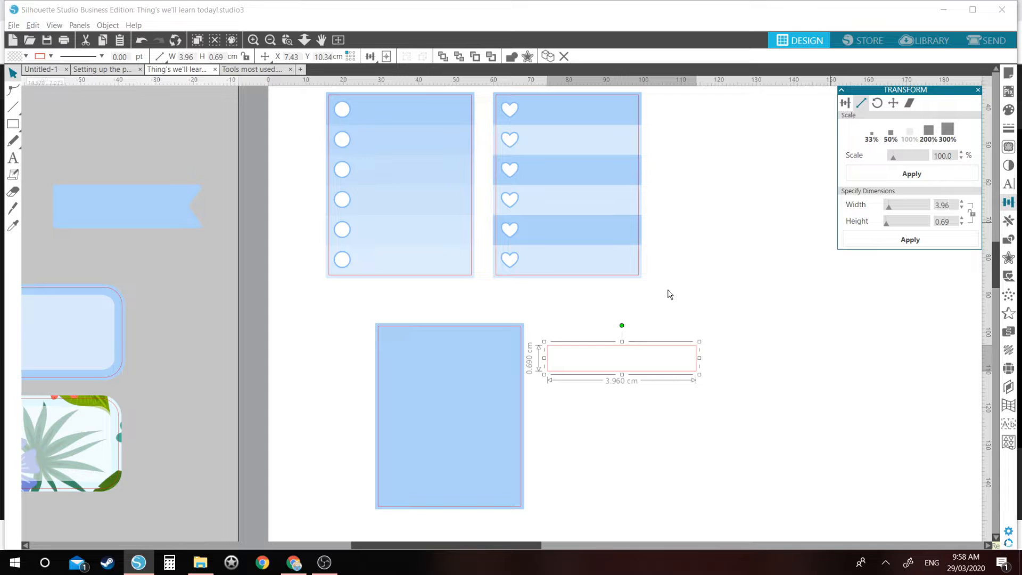
Move the thin rectangle onto the blank blue box and make its line colour transparent
drag(600, 354, 447, 389)
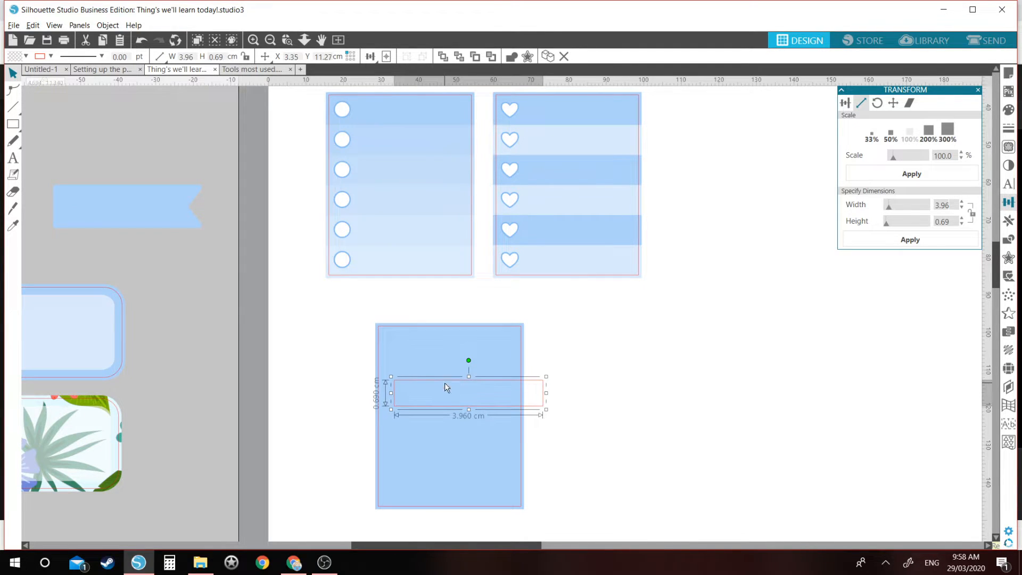
click(1008, 128)
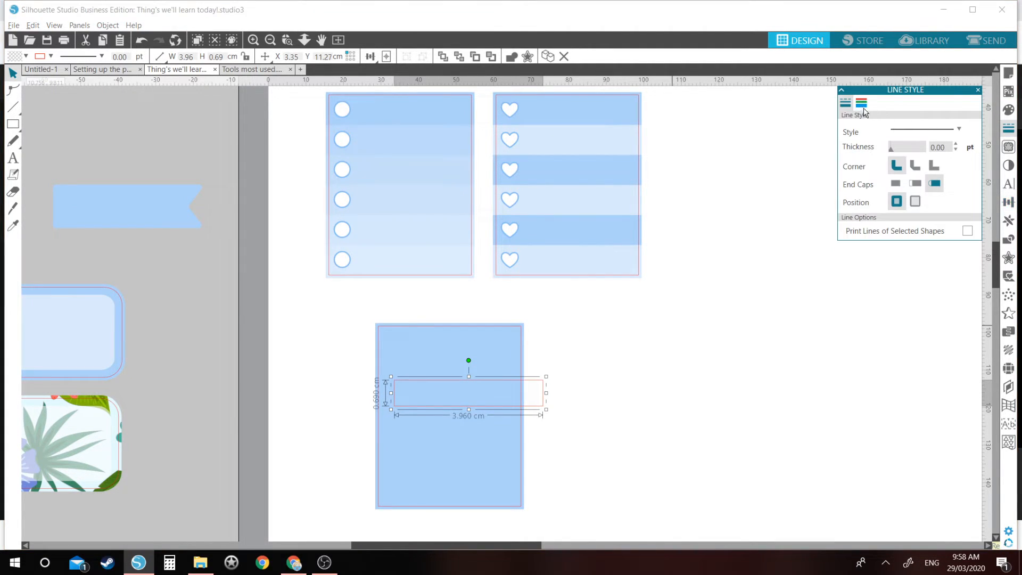
click(861, 103)
click(924, 134)
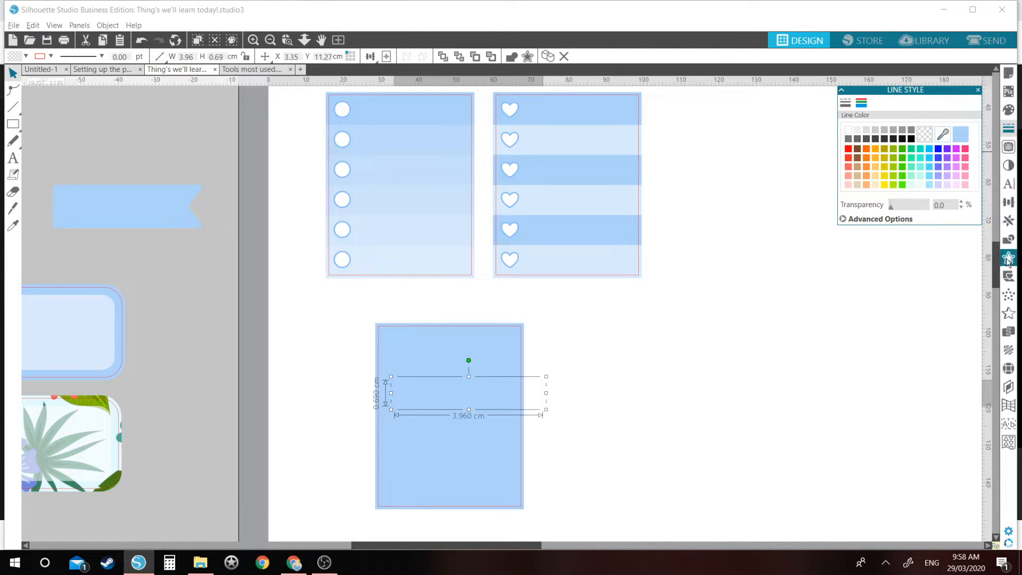
Fill the thin rectangle with bright magenta and move it slightly lower on the blue box
click(1008, 110)
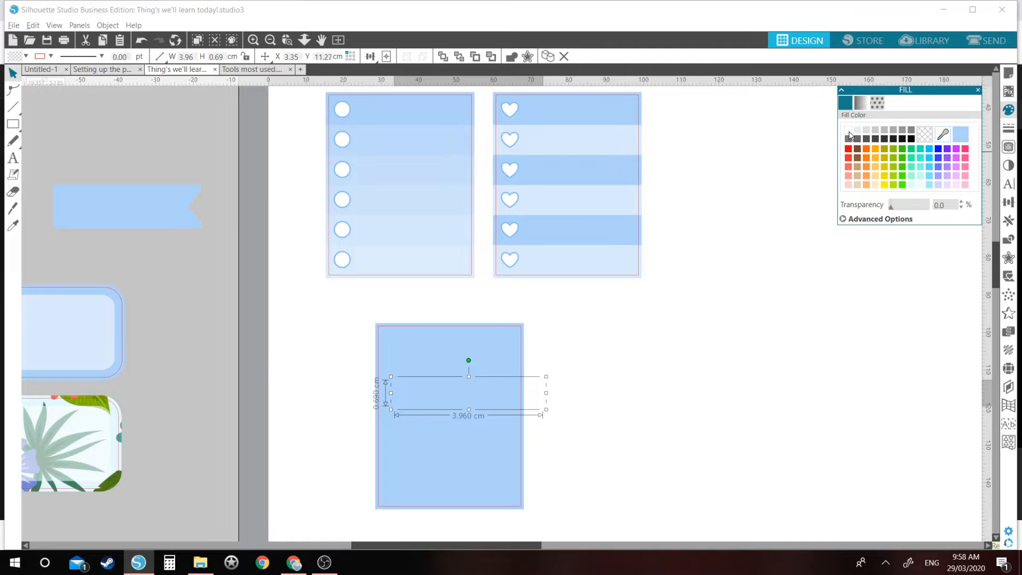
click(848, 130)
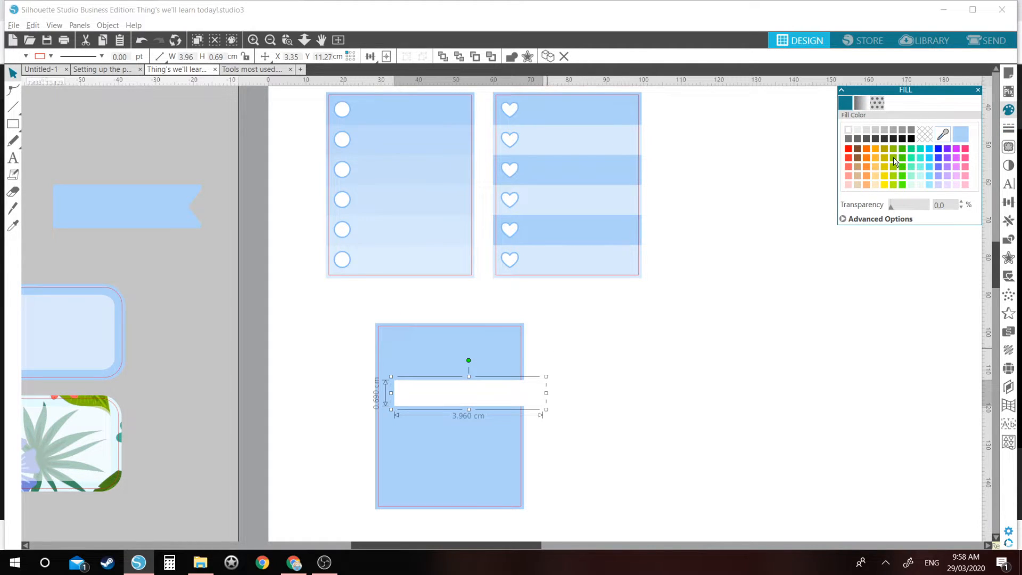
click(956, 185)
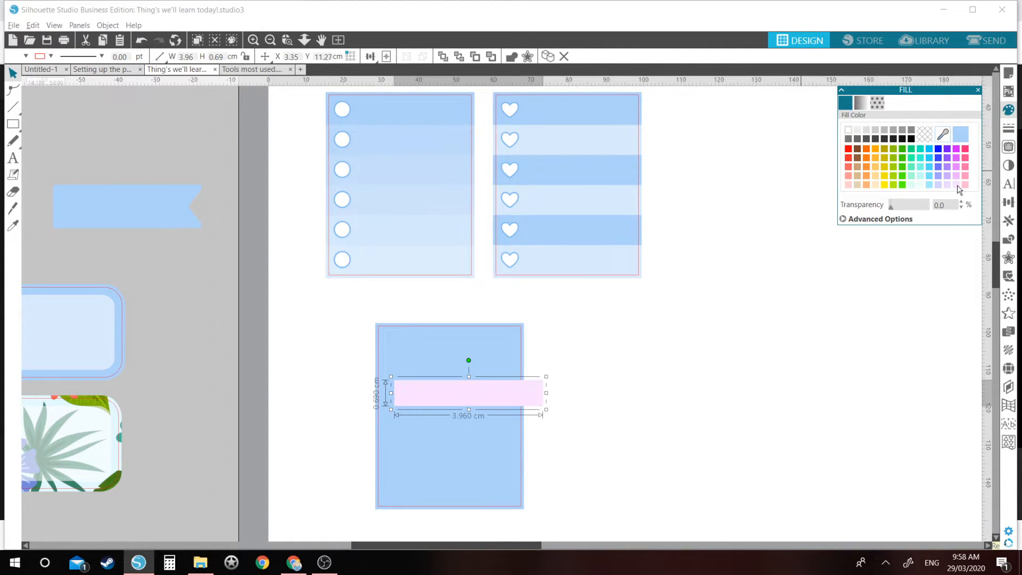
click(958, 158)
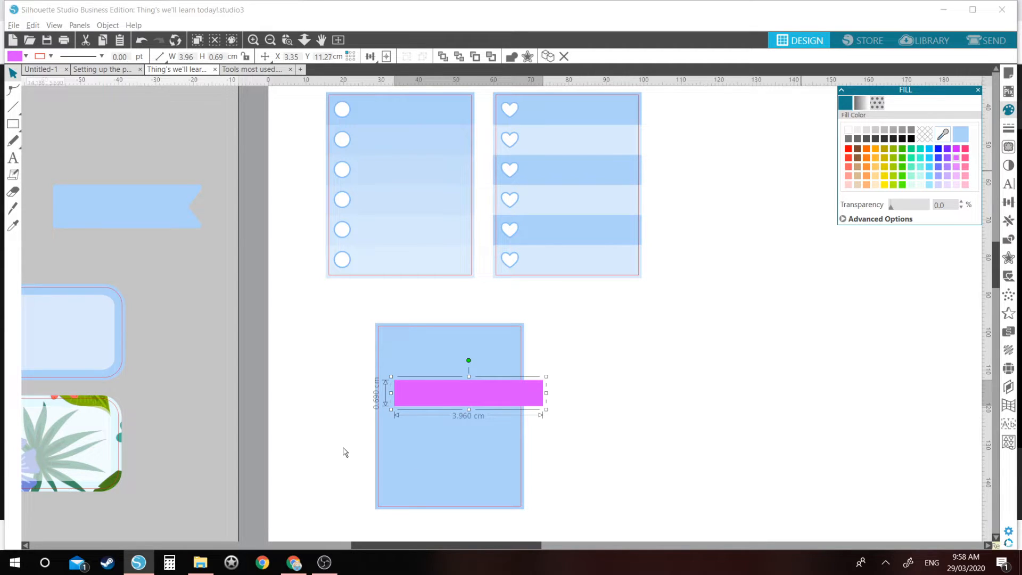
mouse_move(408, 402)
mouse_down()
mouse_move(401, 388)
mouse_move(414, 409)
mouse_up()
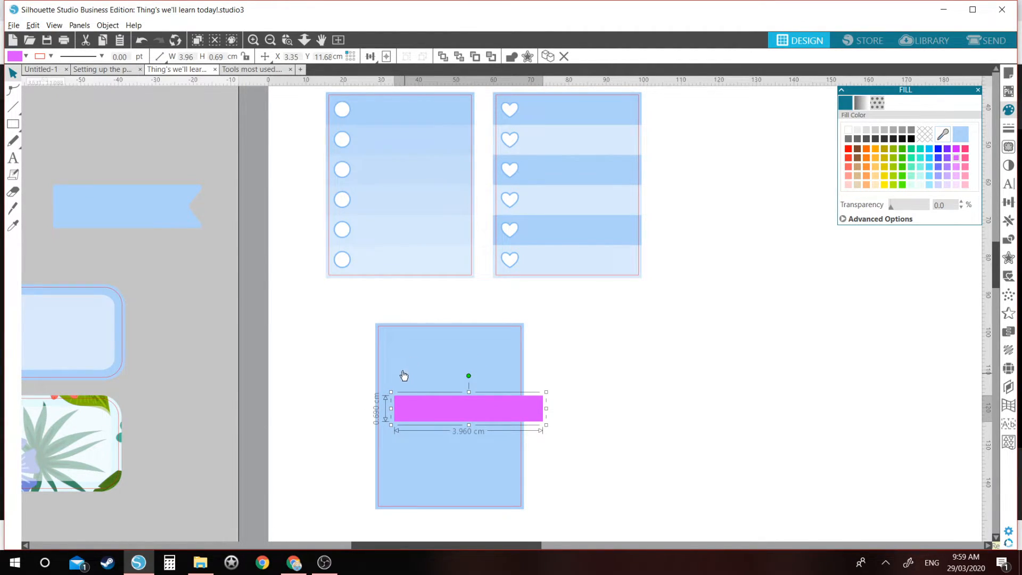
Align the magenta strip's top edge with the top of the blue box's red cut line
click(361, 349)
click(383, 346)
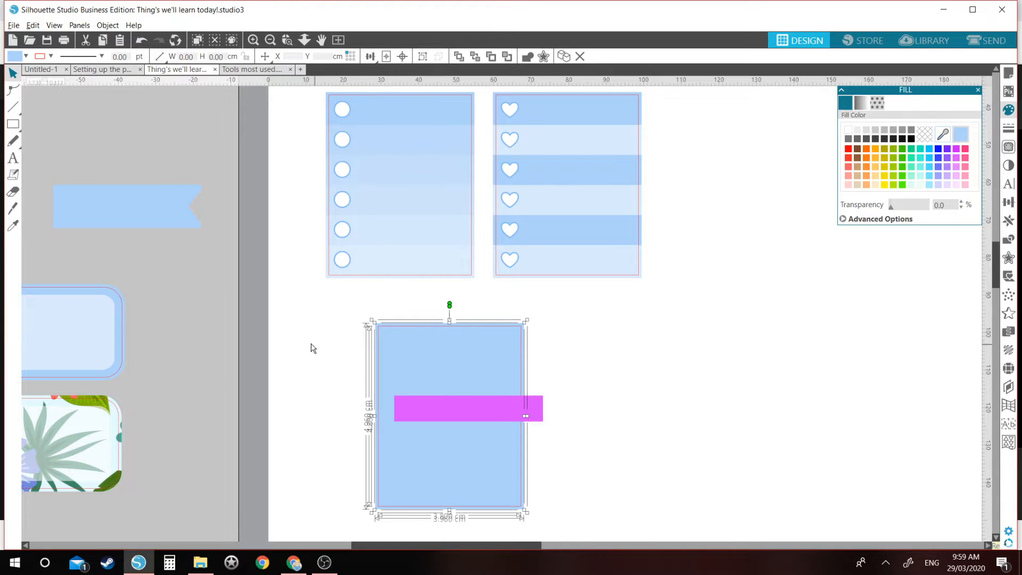
drag(310, 344, 401, 358)
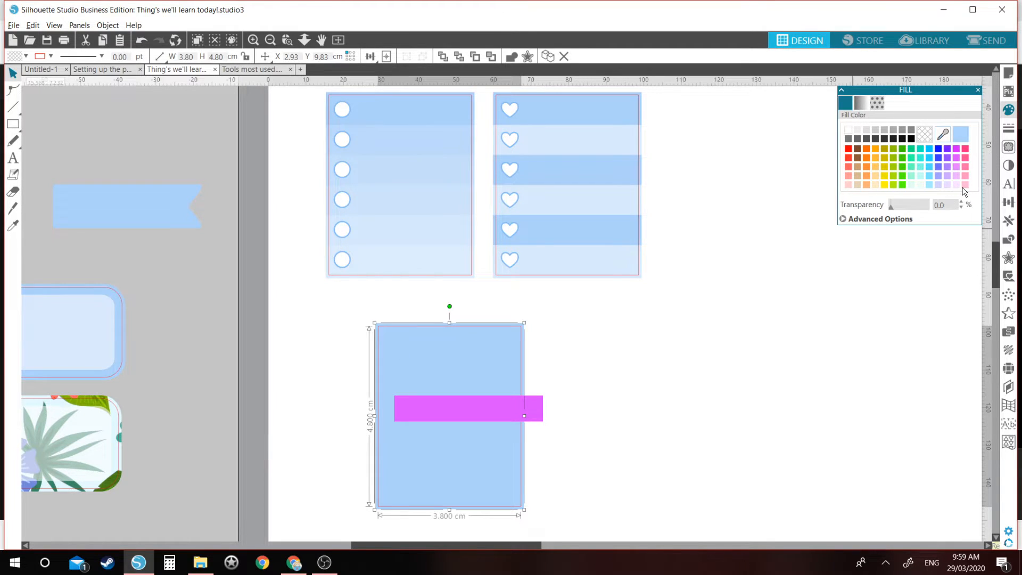
click(1008, 201)
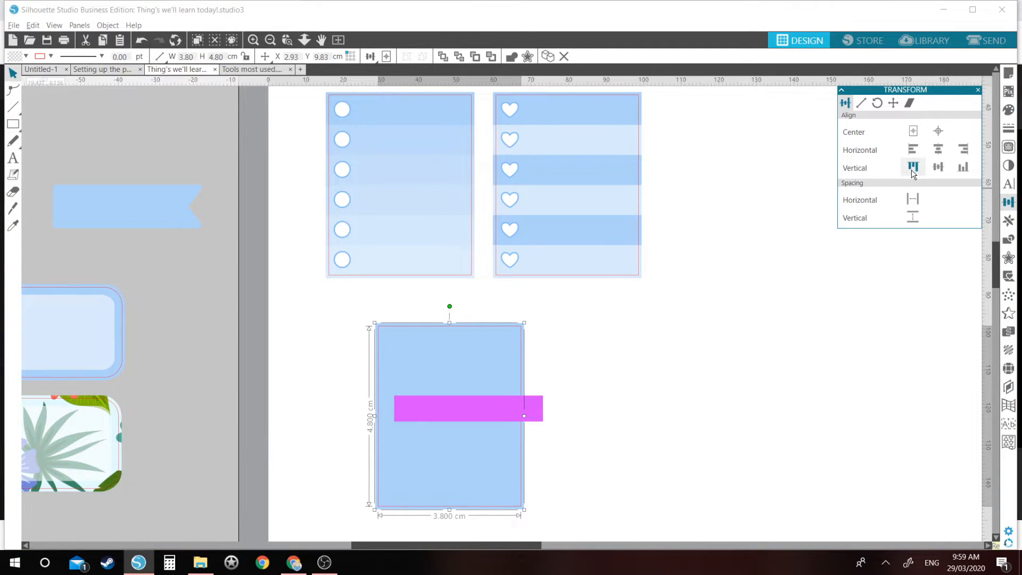
click(911, 167)
key(ctrl+z)
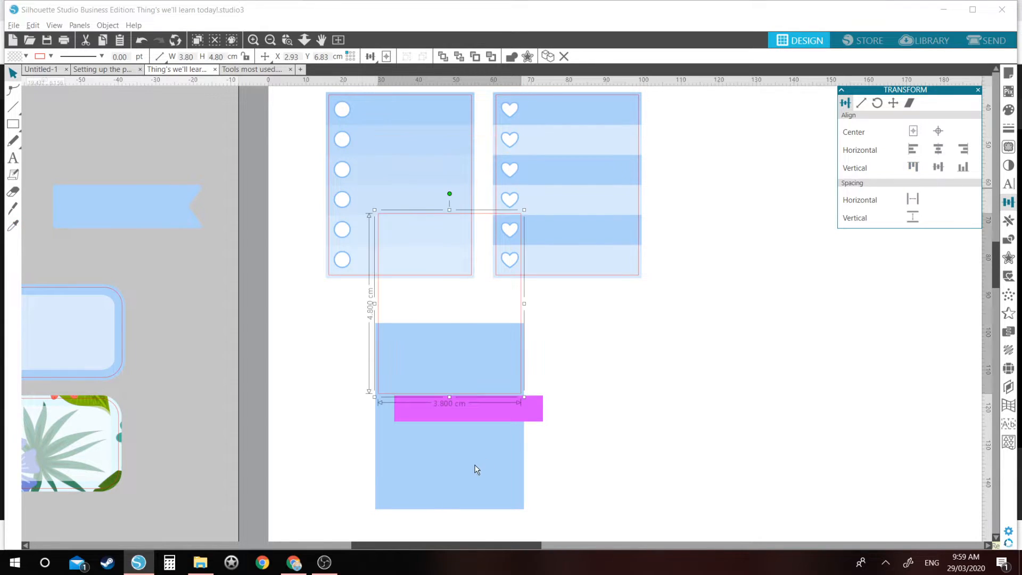
shift+click(526, 402)
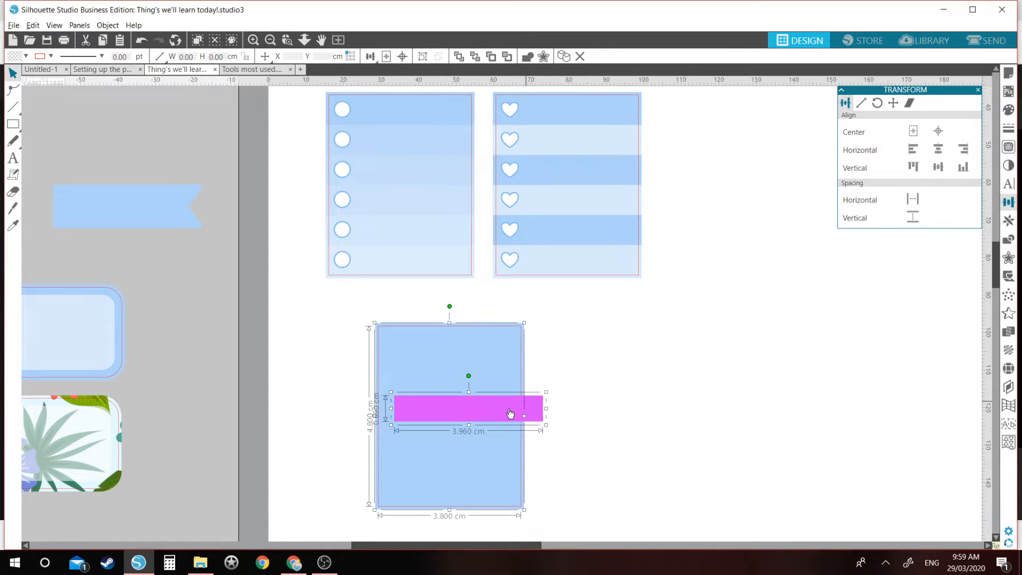
click(912, 168)
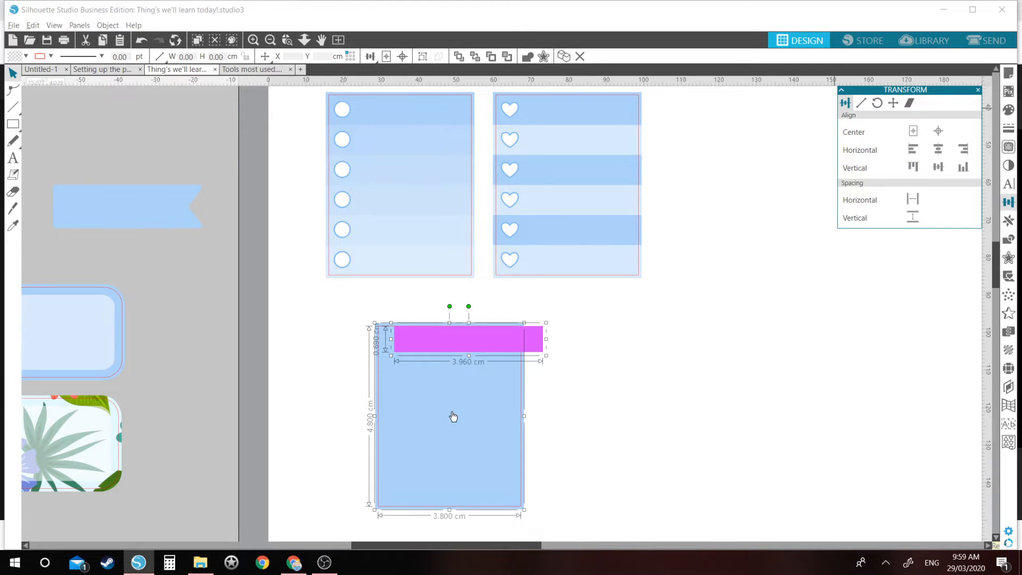
Align the magenta strip, red cut line and blue box horizontally by their centres
drag(483, 292, 495, 412)
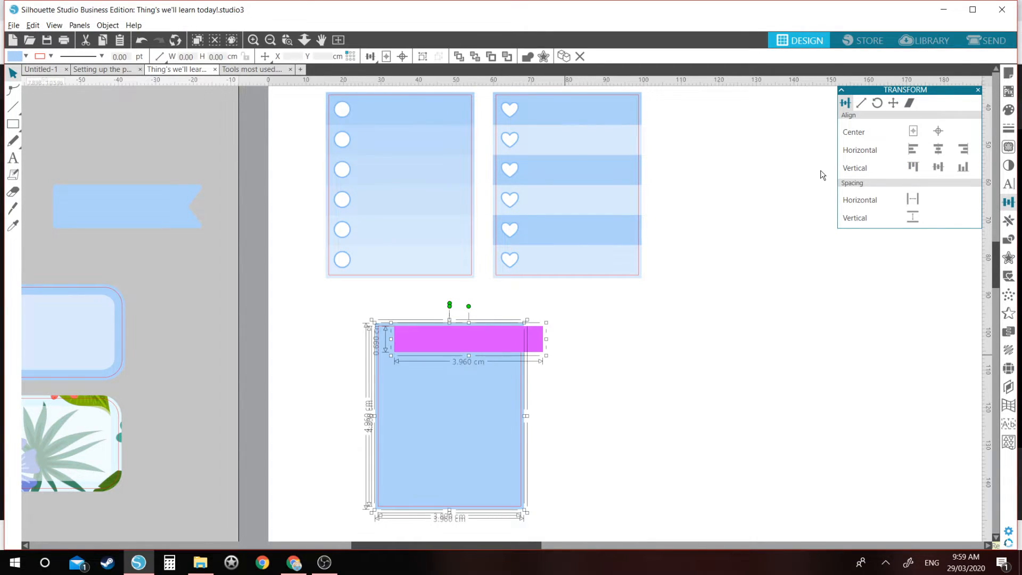
click(937, 150)
click(701, 365)
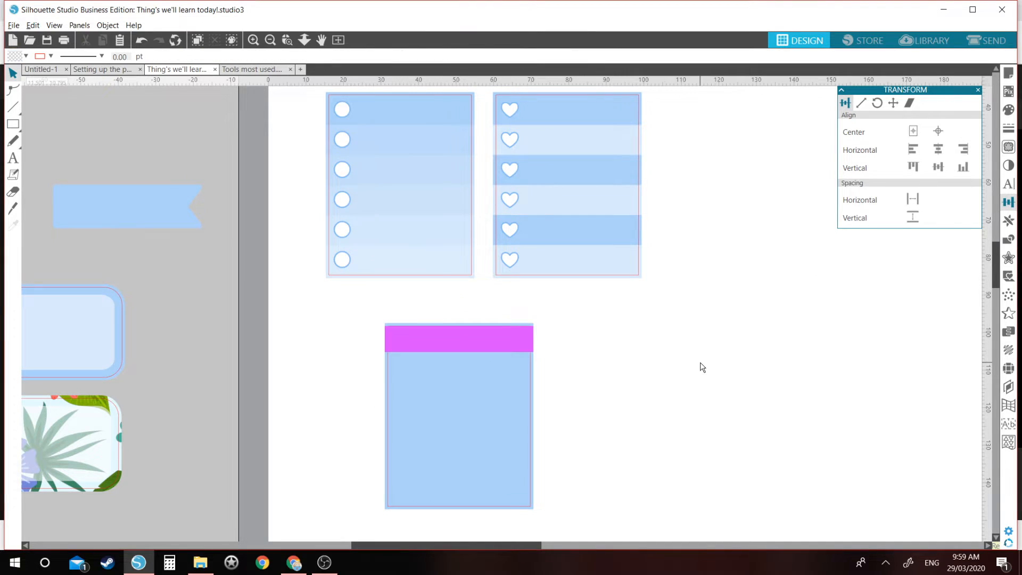
Duplicate the magenta strip downward repeatedly until the stacked copies cover the blue box down to its lower cut line
click(493, 340)
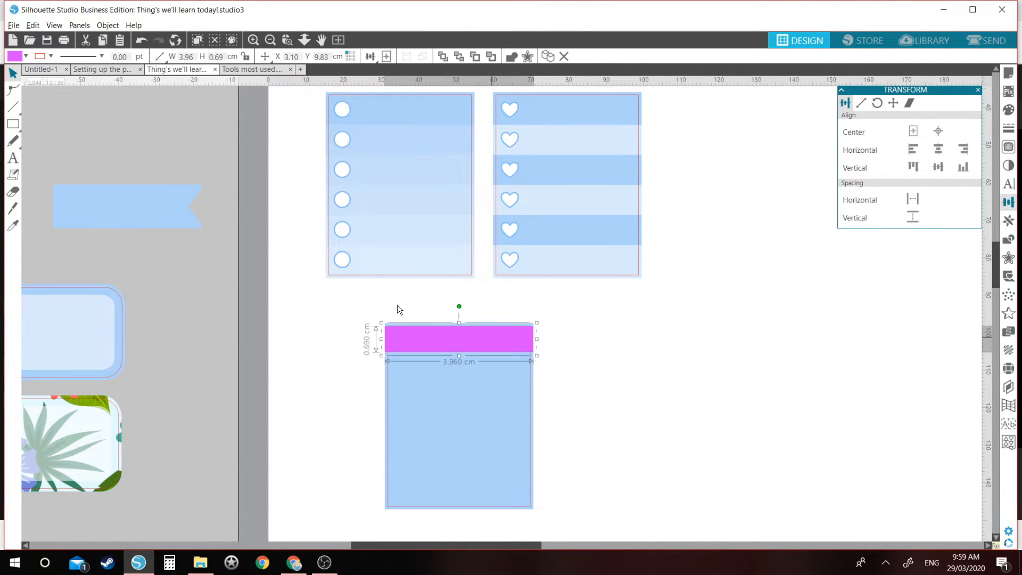
key(i)
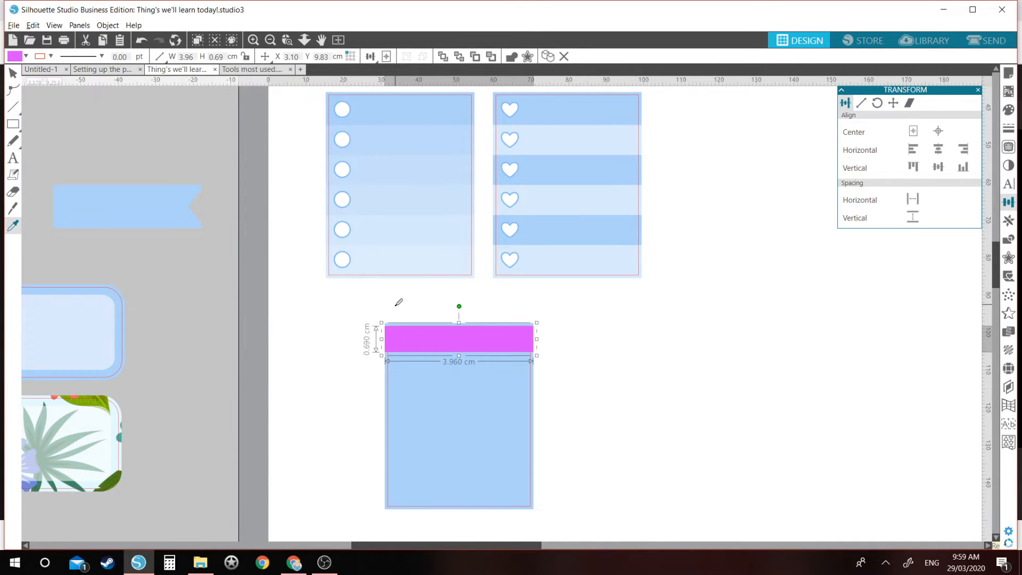
key(Down)
key(Down)
key(Down)
key(Down)
key(Down)
key(Down)
key(Down)
key(Down)
key(Down)
key(Down)
key(Down)
key(Down)
key(Down)
key(Down)
key(Down)
key(Down)
key(Down)
key(Down)
key(Down)
key(Down)
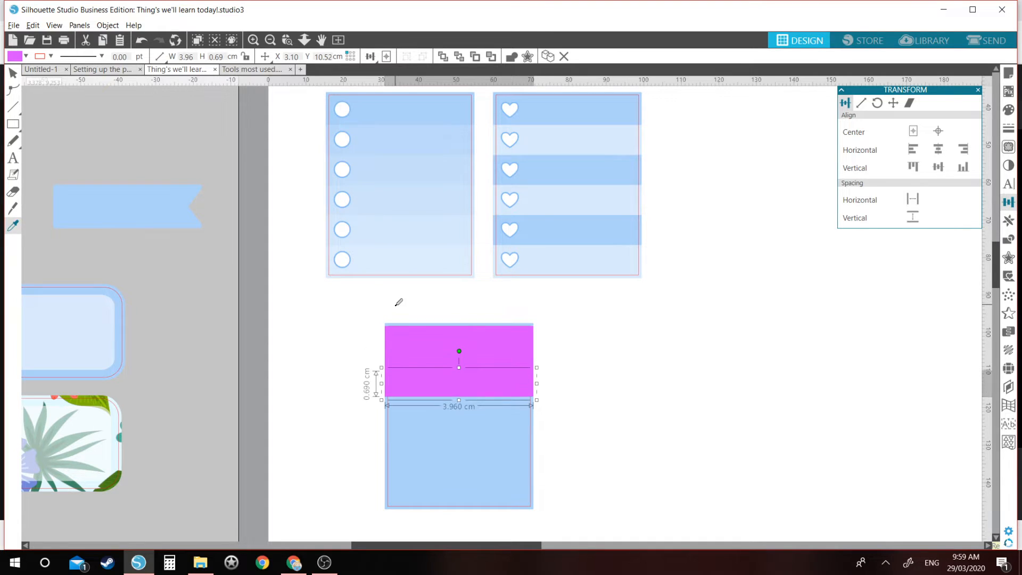
key(Down)
key(Down)
key(Down)
key(Down)
key(Down)
key(Down)
key(Down)
key(Down)
key(Down)
key(Down)
key(Down)
key(Down)
key(Down)
key(Down)
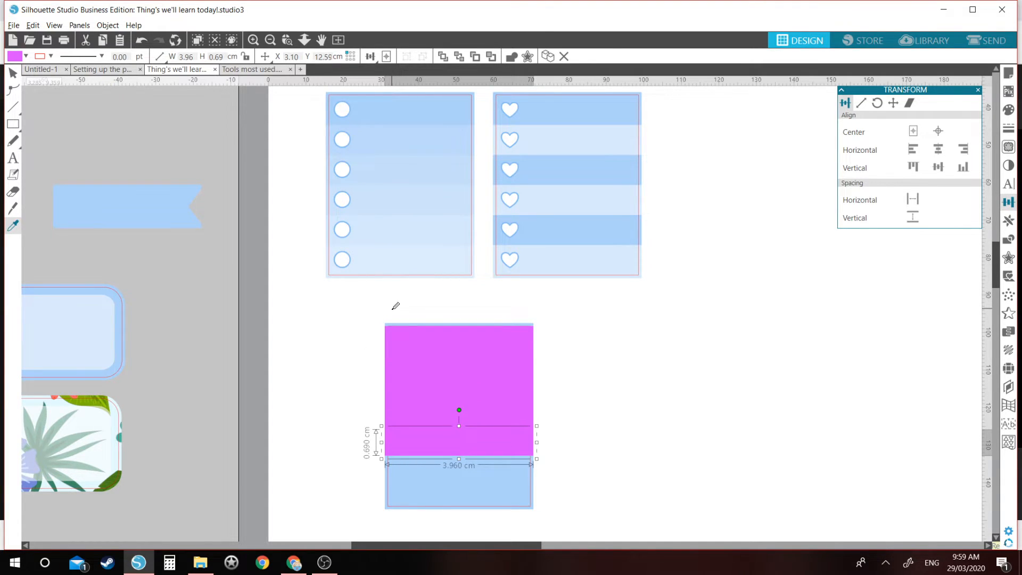
key(Down)
key(Down)
key(Down)
key(Down)
key(Down)
key(Down)
key(Down)
key(v)
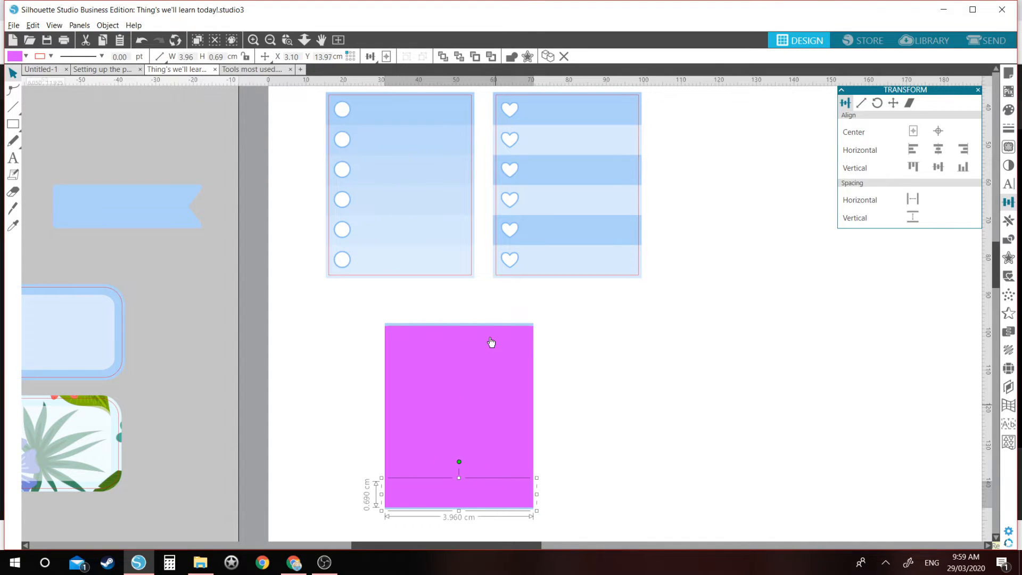
Delete the topmost magenta strip and stretch the lowest one to the blue box's bottom edge, about 0.74 cm high
drag(457, 471, 456, 340)
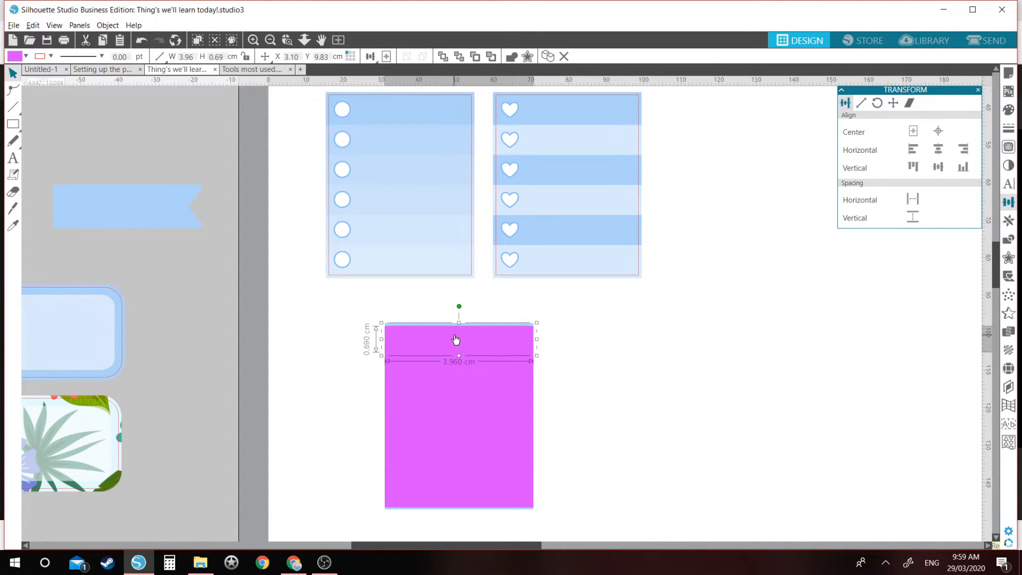
key(Delete)
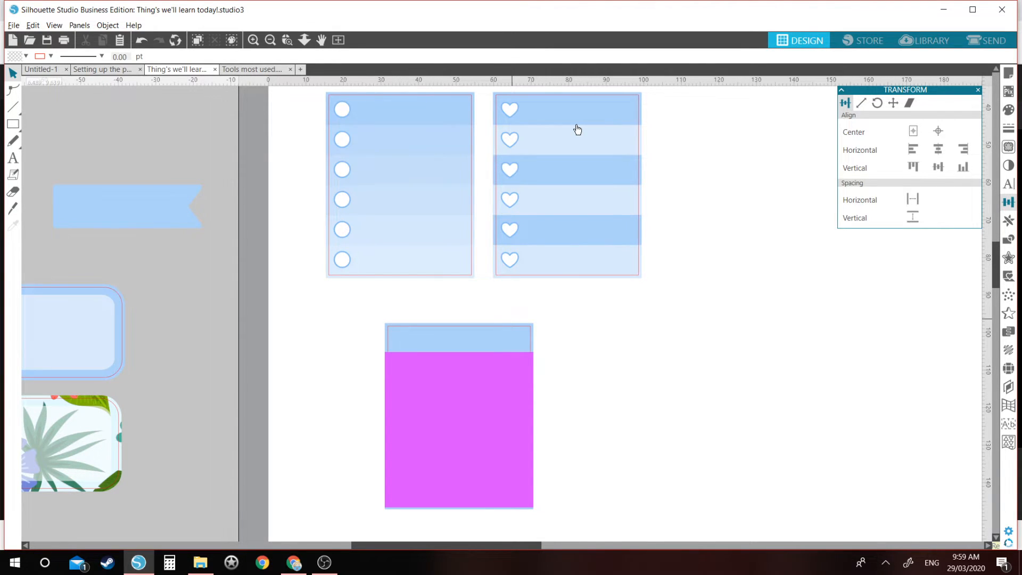
click(461, 479)
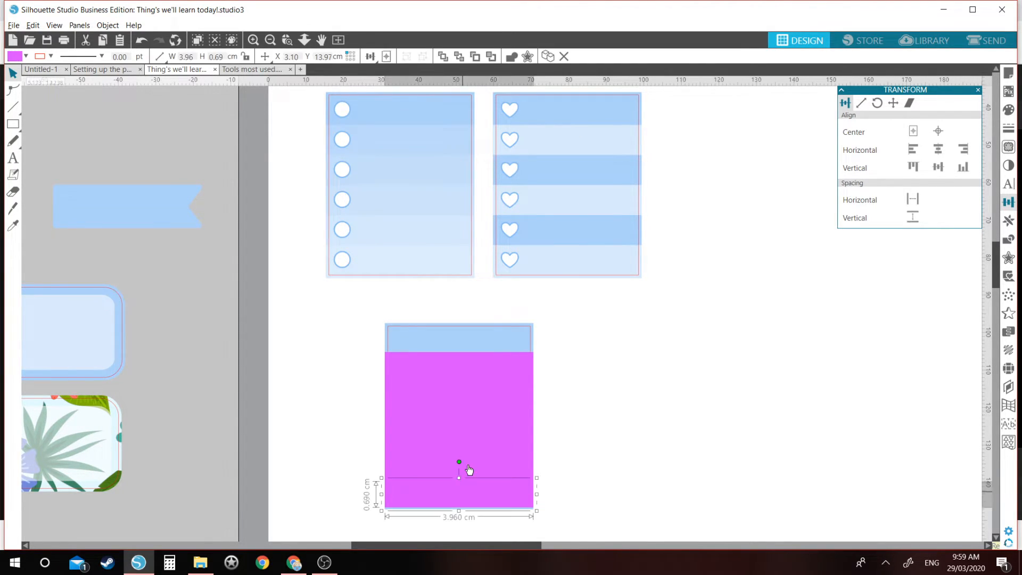
drag(459, 511, 459, 514)
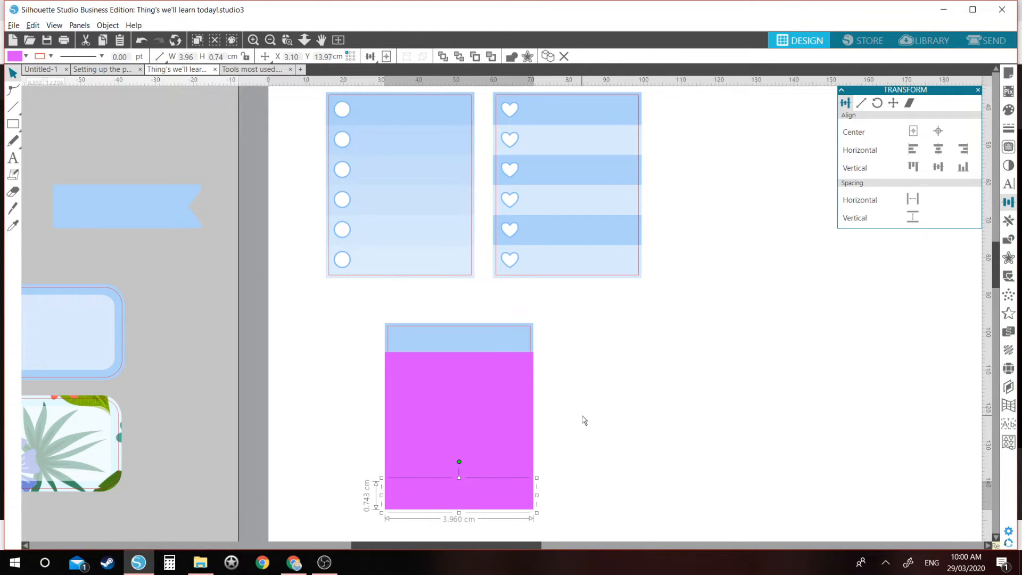
click(464, 494)
Fill the uppermost remaining magenta strip with white and set its transparency to 85%
click(468, 373)
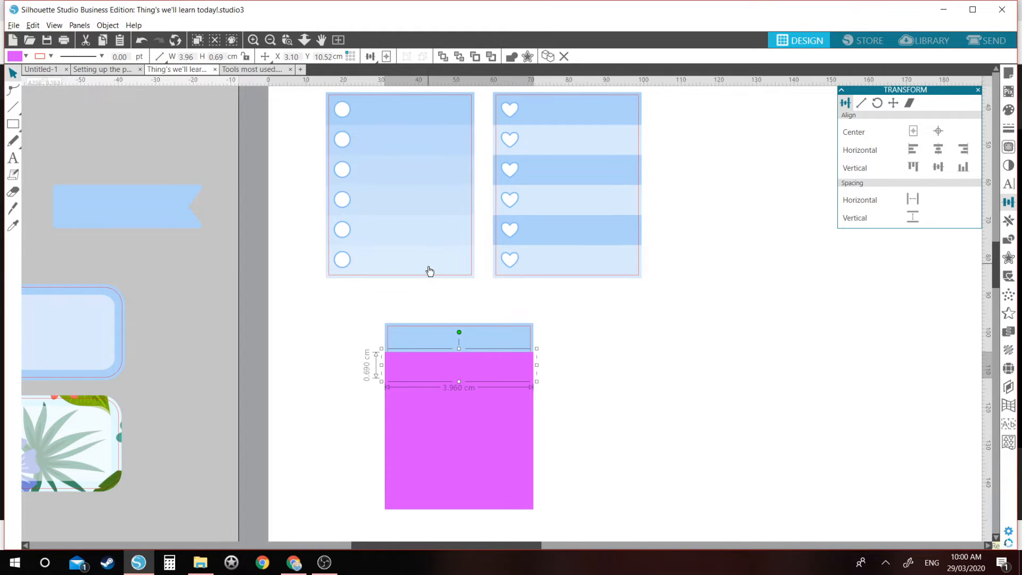
click(1009, 110)
click(848, 130)
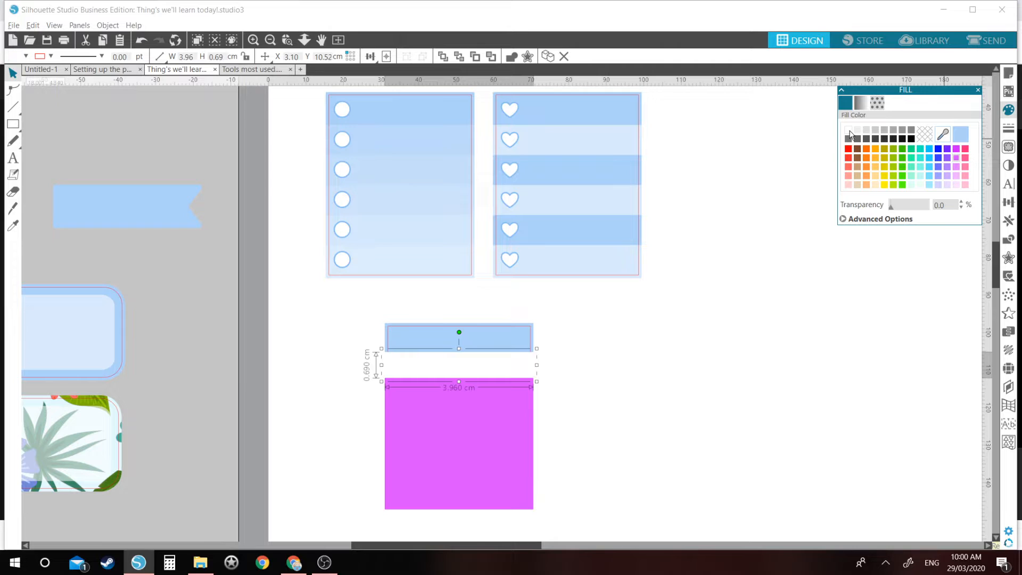
drag(949, 205, 918, 203)
text(90)
key(Return)
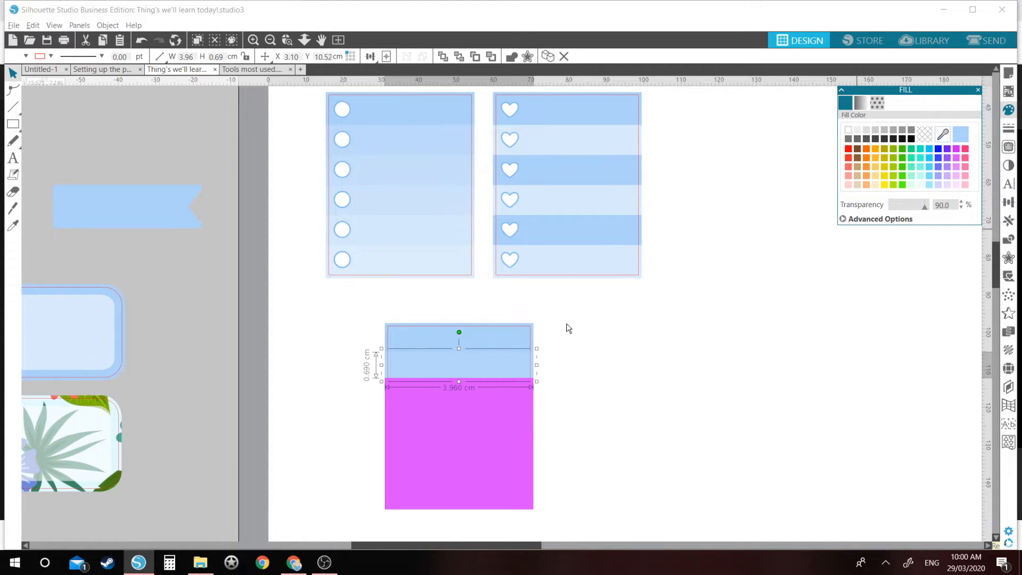
drag(955, 206, 917, 205)
text(85)
key(Return)
Select the five remaining magenta strips and copy the white strip's semi-transparent fill onto them with the eyedropper
drag(475, 399, 474, 442)
shift+click(473, 442)
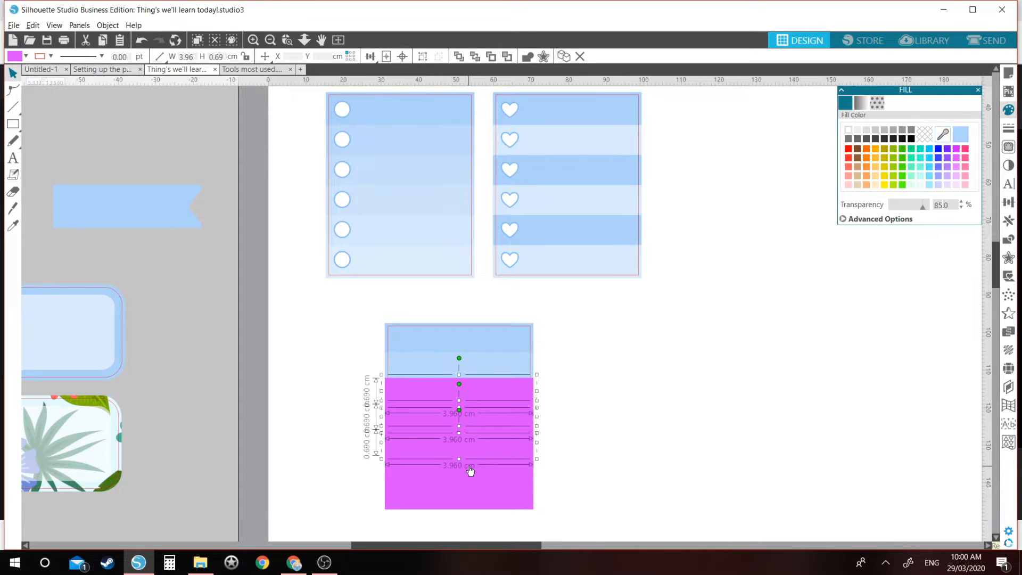
shift+click(470, 471)
shift+click(464, 495)
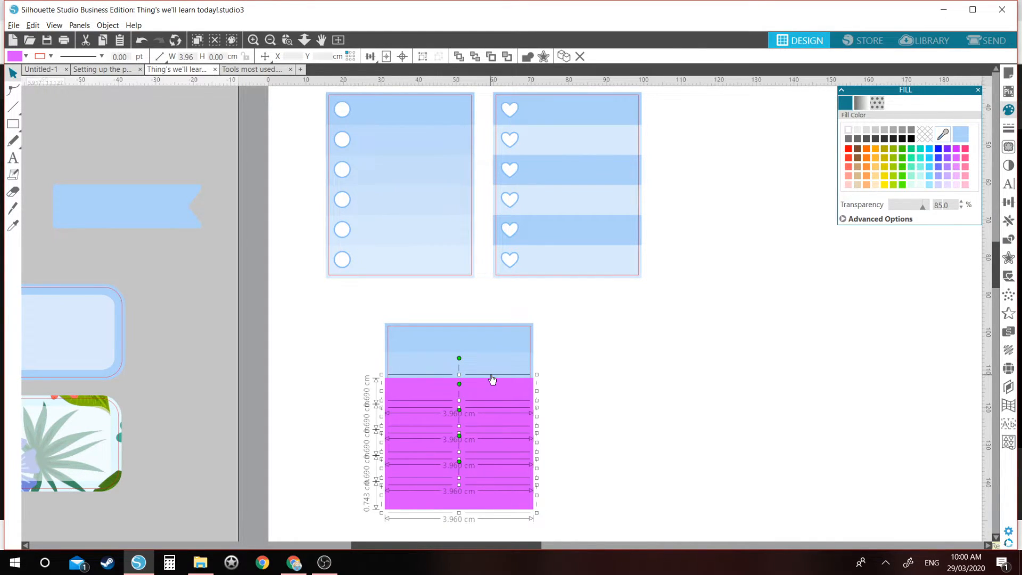
key(i)
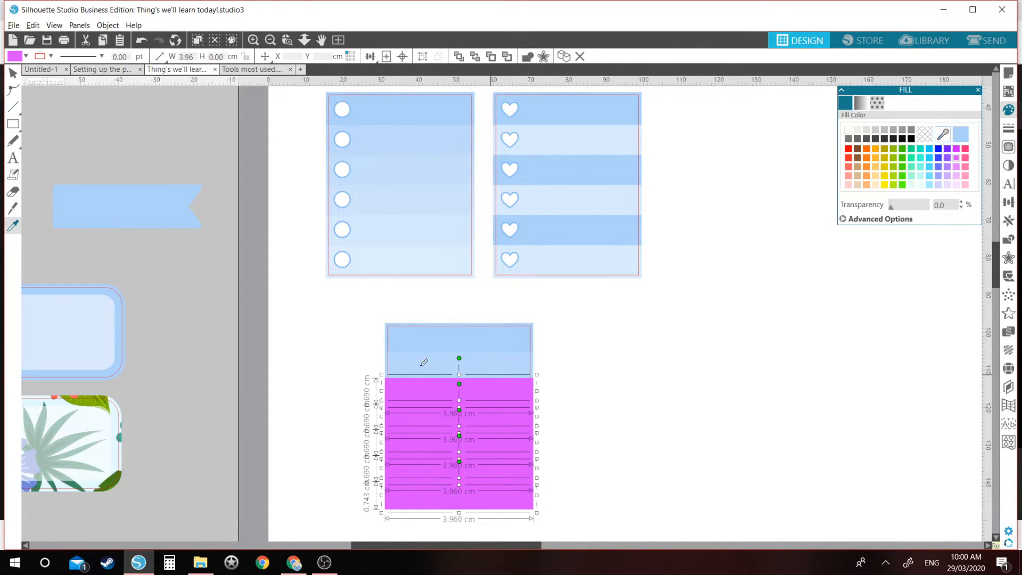
click(453, 363)
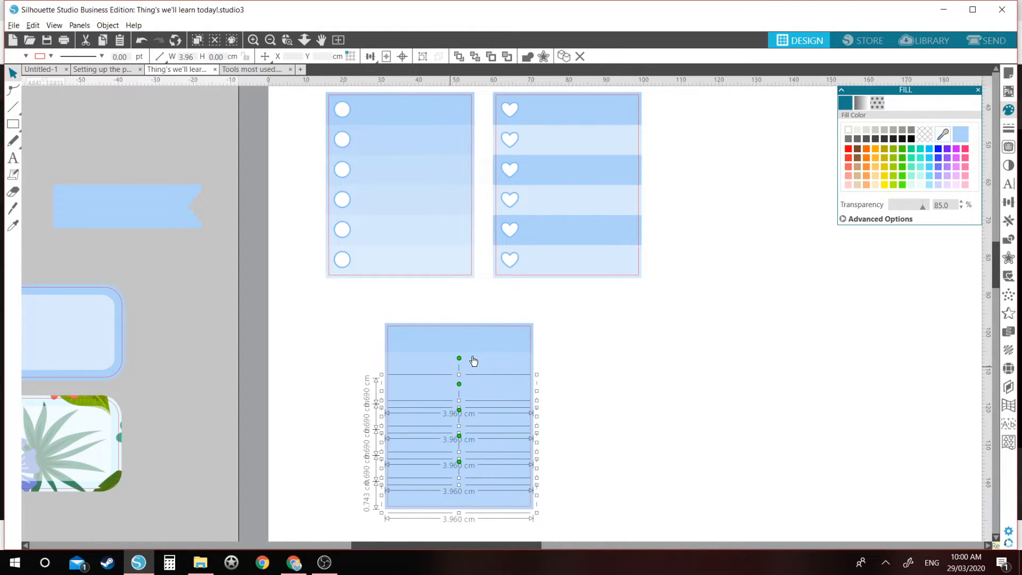
click(599, 382)
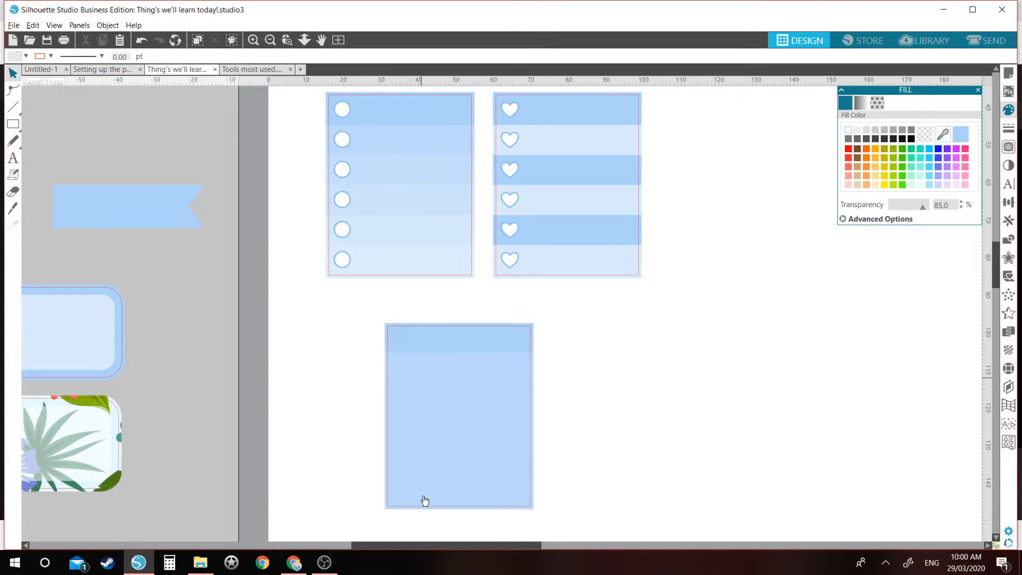
Set the fill transparency of the second white strip from the top to 75% and the third to 65%
click(433, 400)
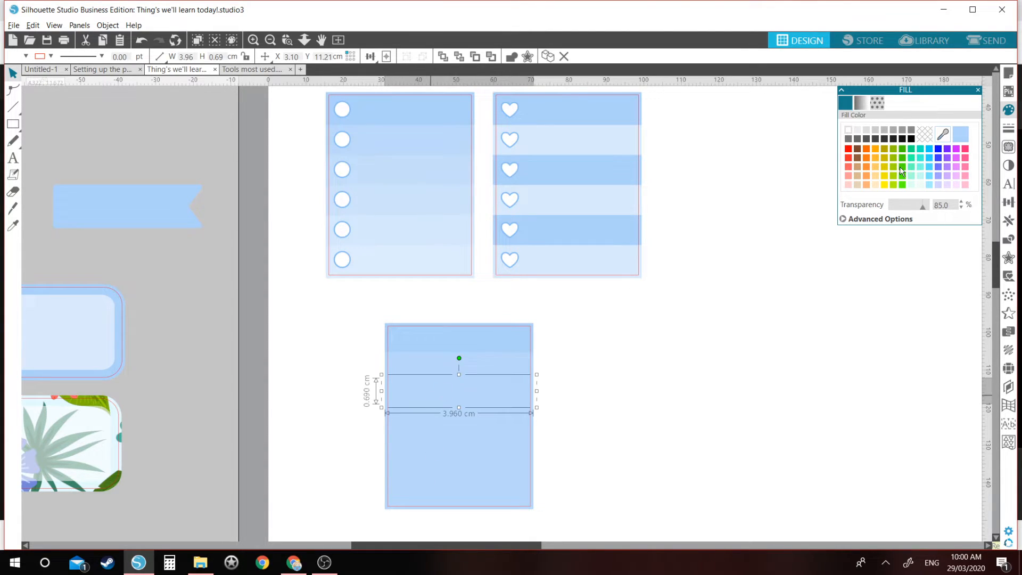
click(949, 206)
click(909, 208)
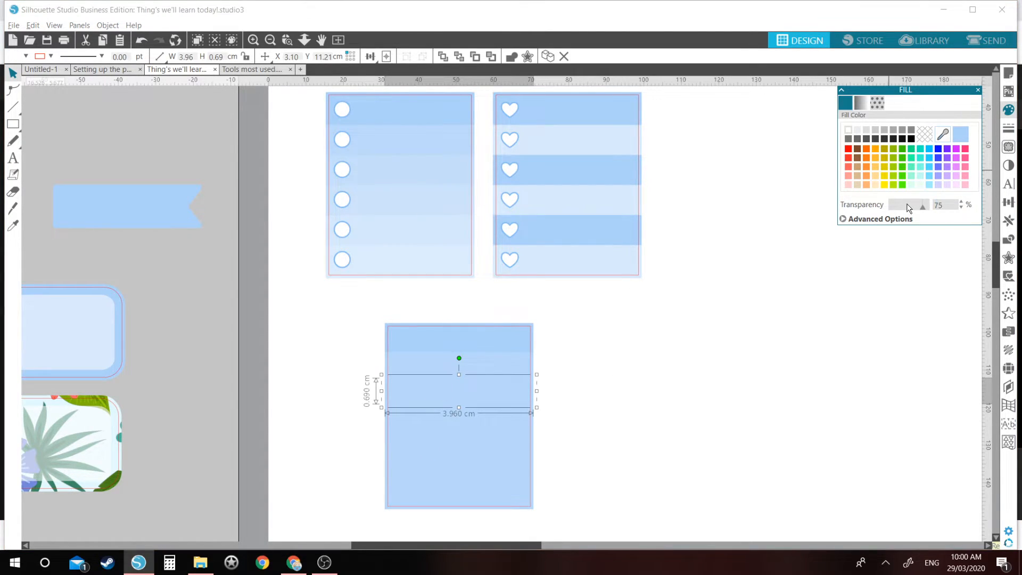
click(472, 425)
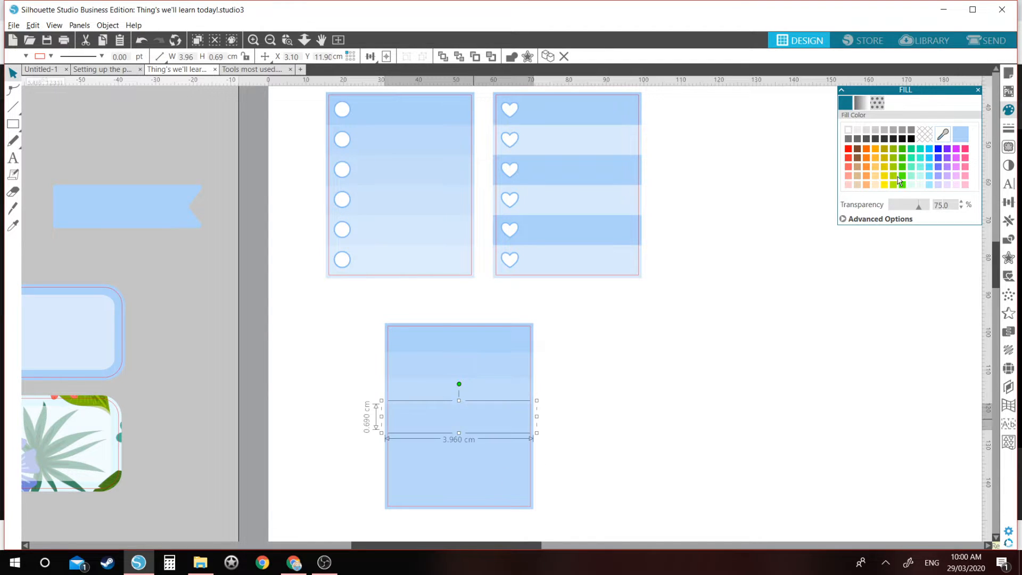
click(949, 206)
text(7)
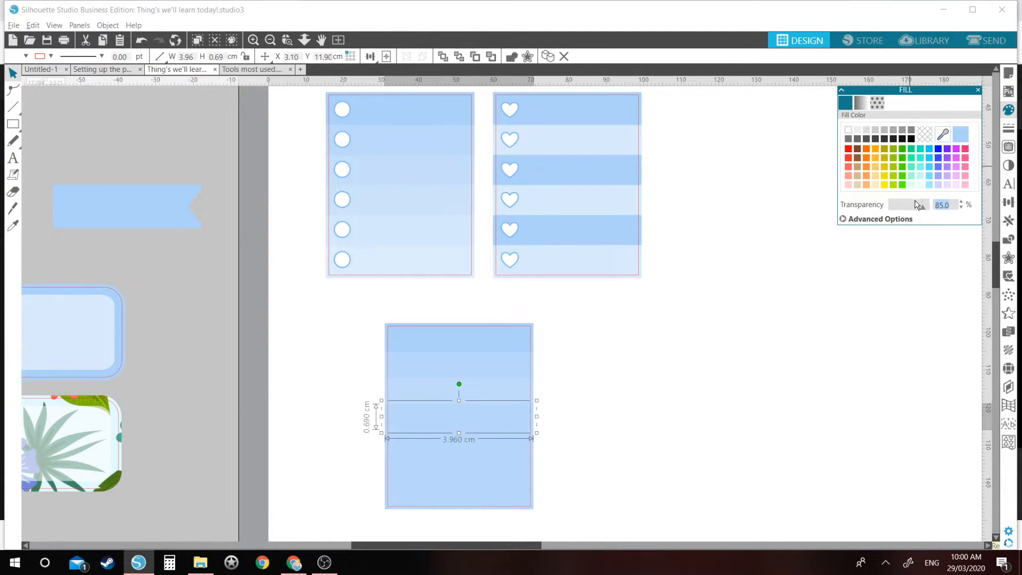
text(5)
key(Return)
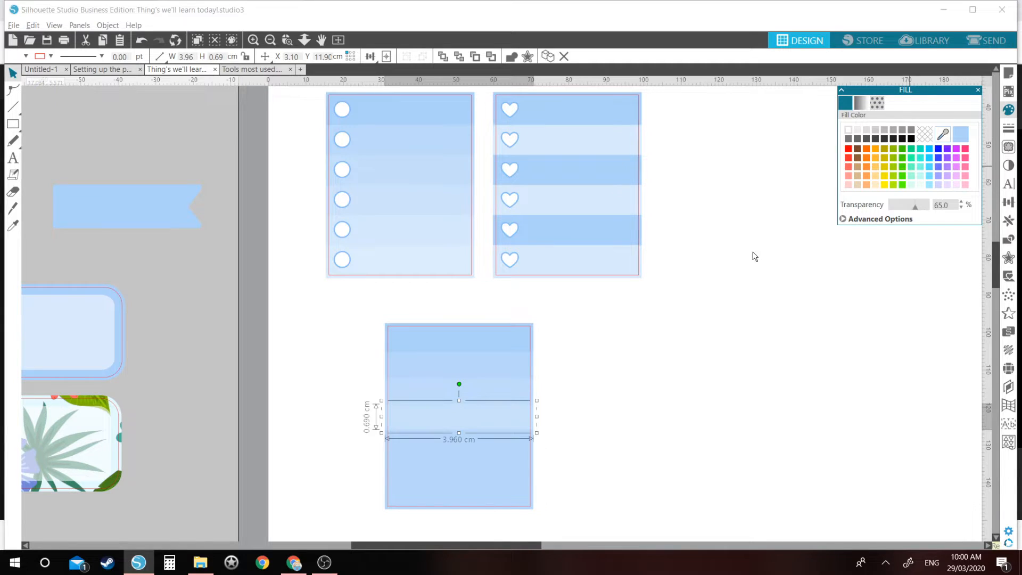
Set the fill transparency of the fourth white strip from the top to 55%
click(418, 436)
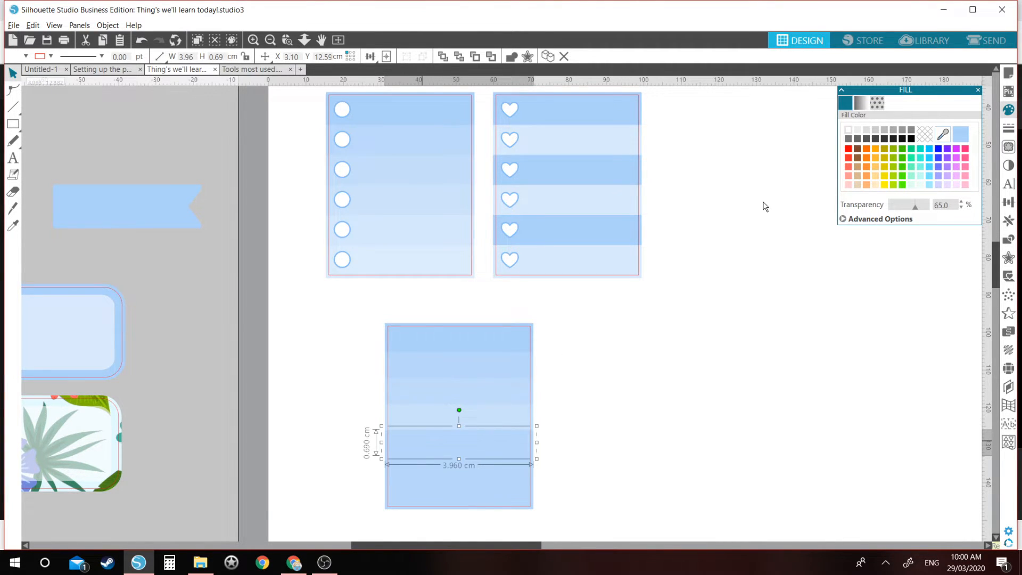
click(939, 205)
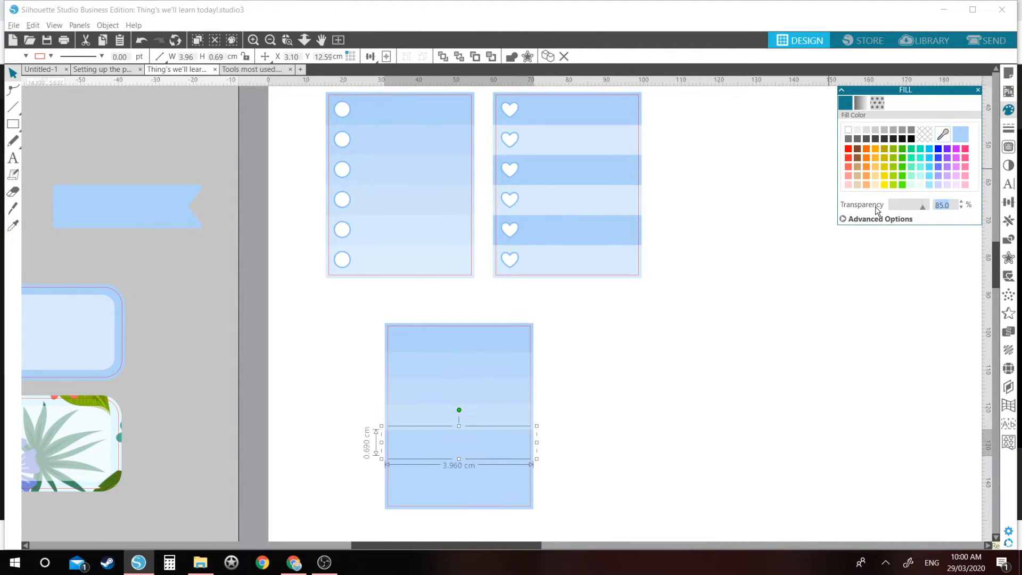
text(45)
key(Return)
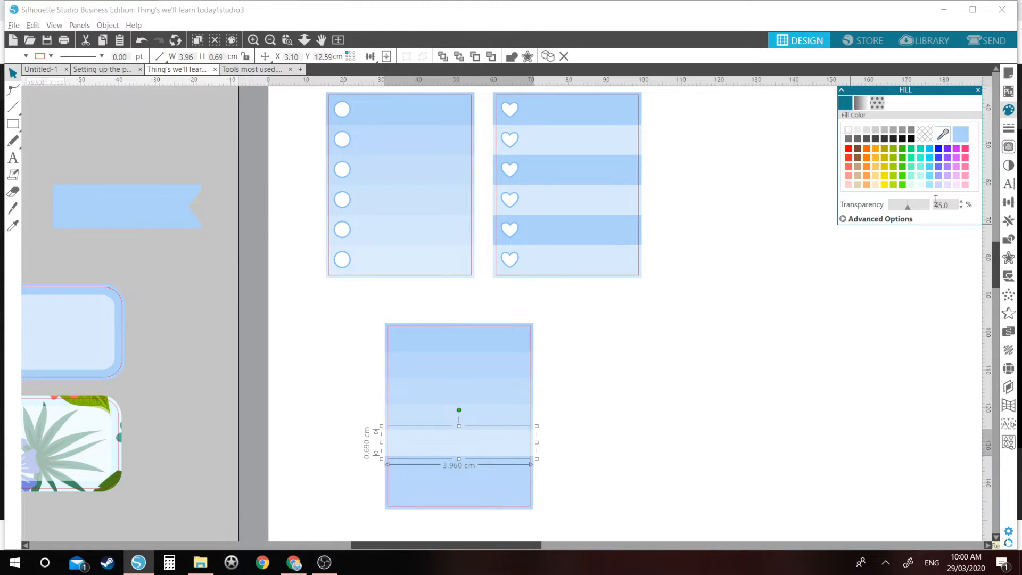
drag(949, 205, 909, 198)
text(55)
key(Return)
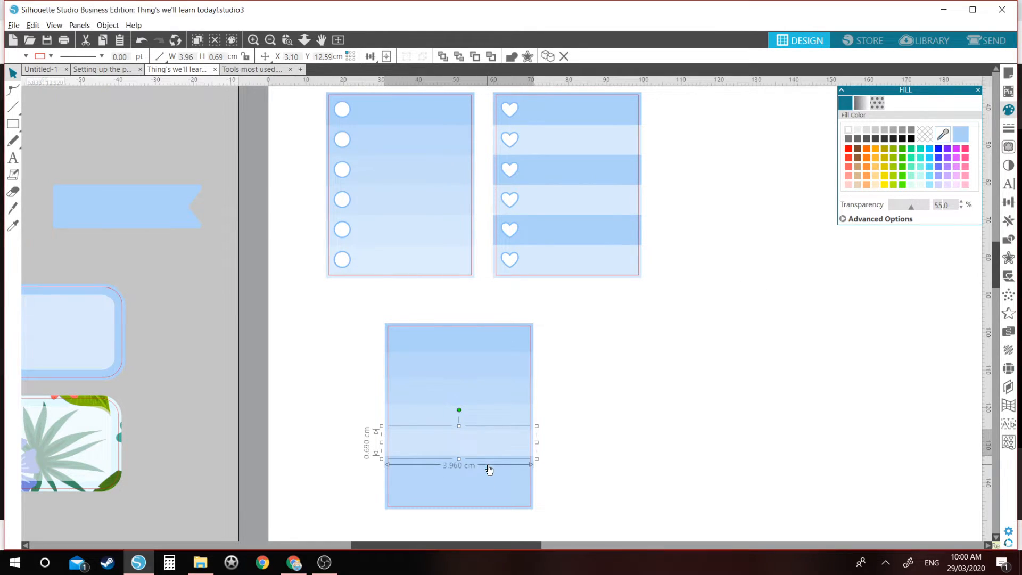
Set the fill transparency of the fifth white strip from the top to 45% and the lowest one to 35%
click(486, 468)
click(922, 205)
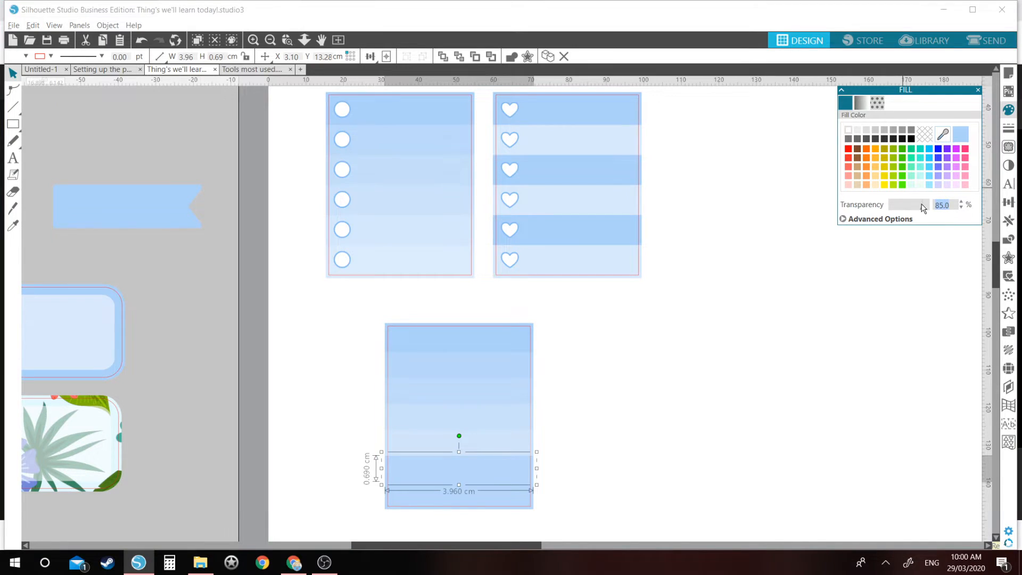
text(45)
key(Return)
click(519, 498)
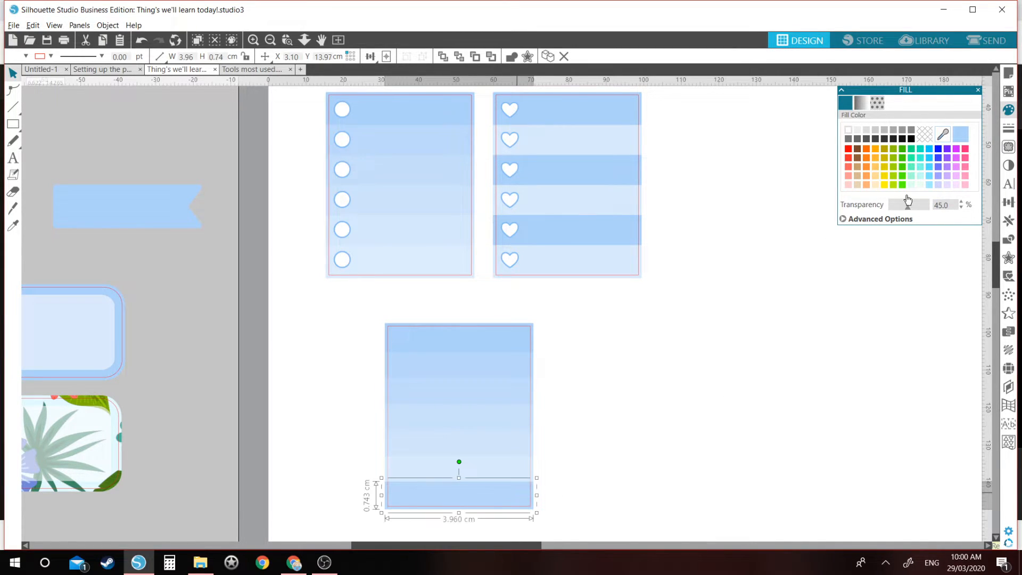
click(910, 202)
text(35)
key(Return)
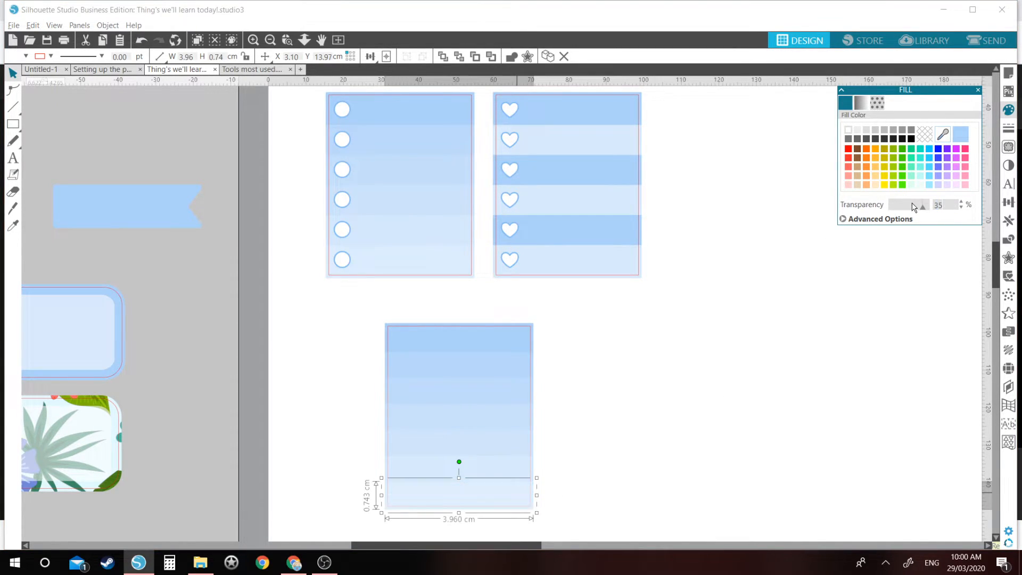
click(639, 365)
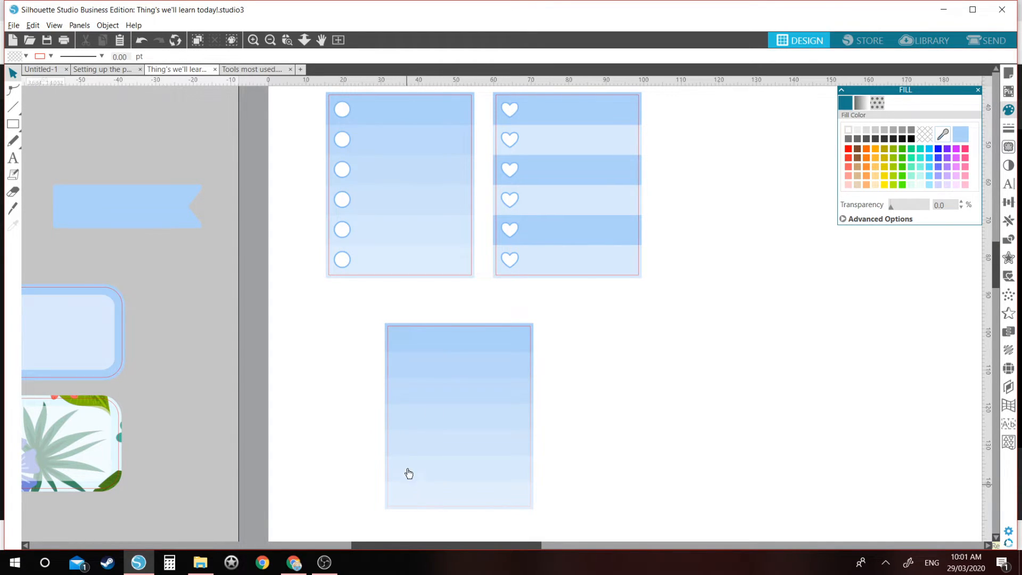
Recolour the base box beneath the strips, trying magenta, purple and light cyan before filling it with teal
click(419, 340)
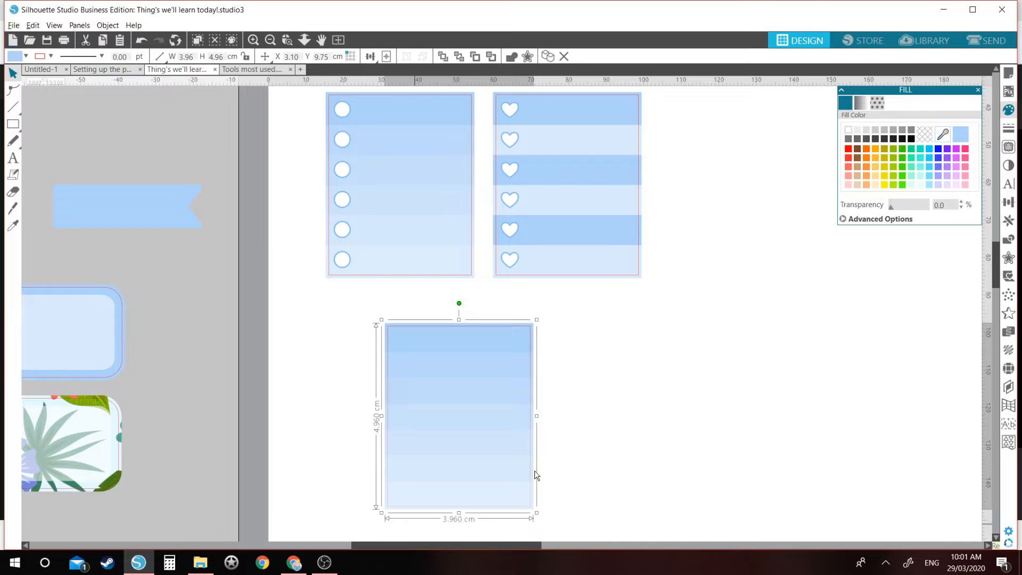
click(965, 149)
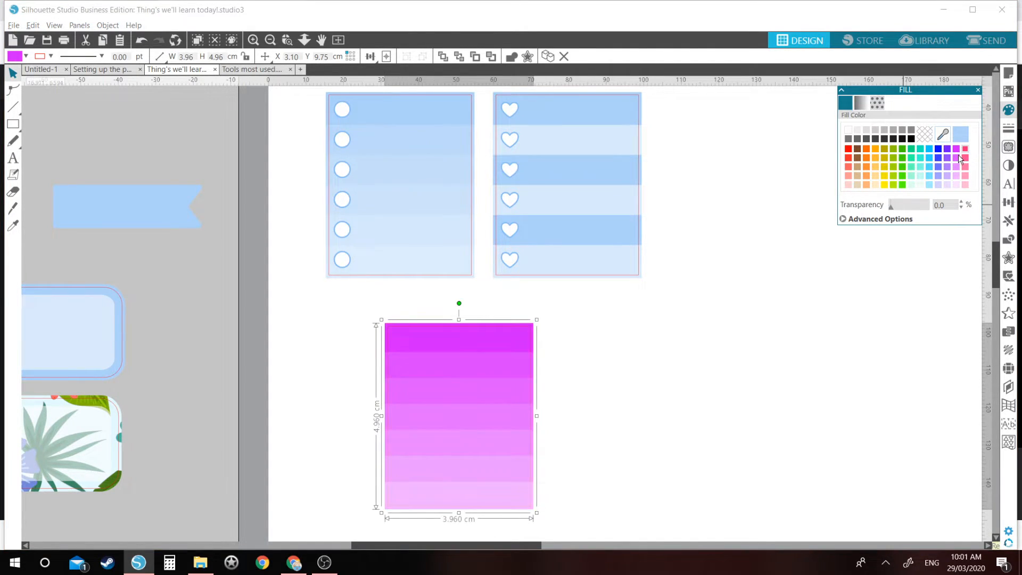
click(947, 167)
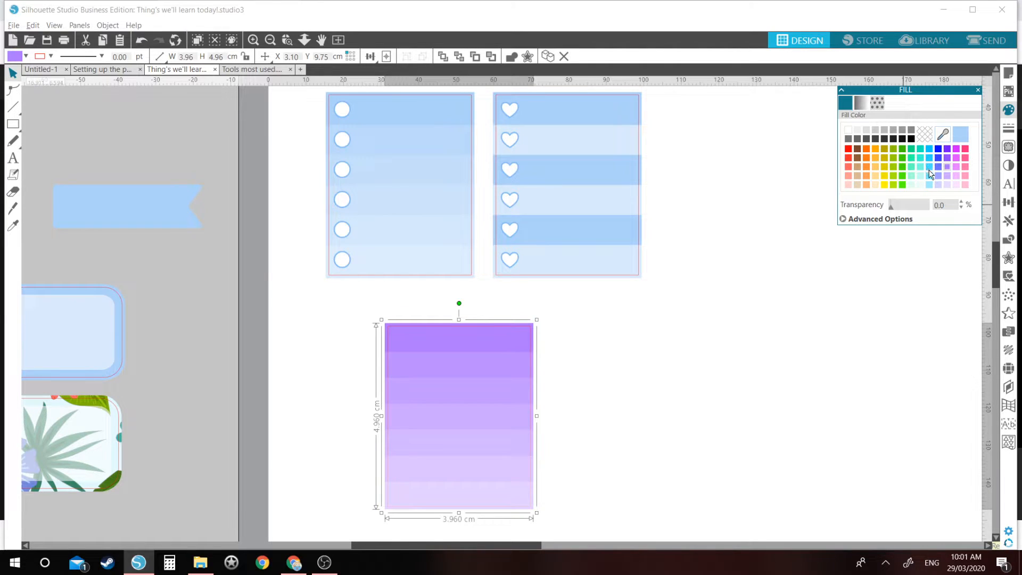
click(928, 169)
click(927, 165)
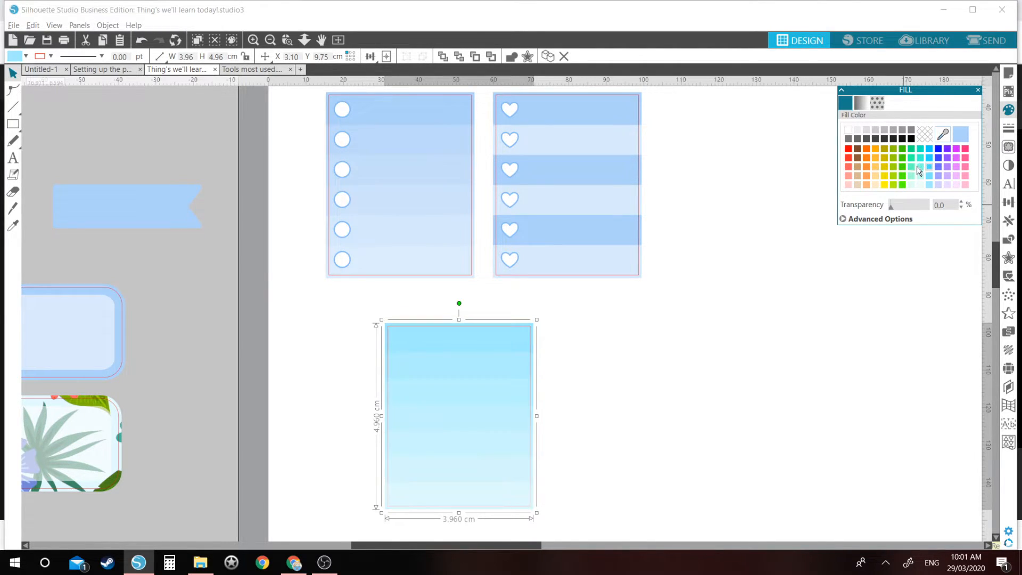
click(920, 166)
click(920, 150)
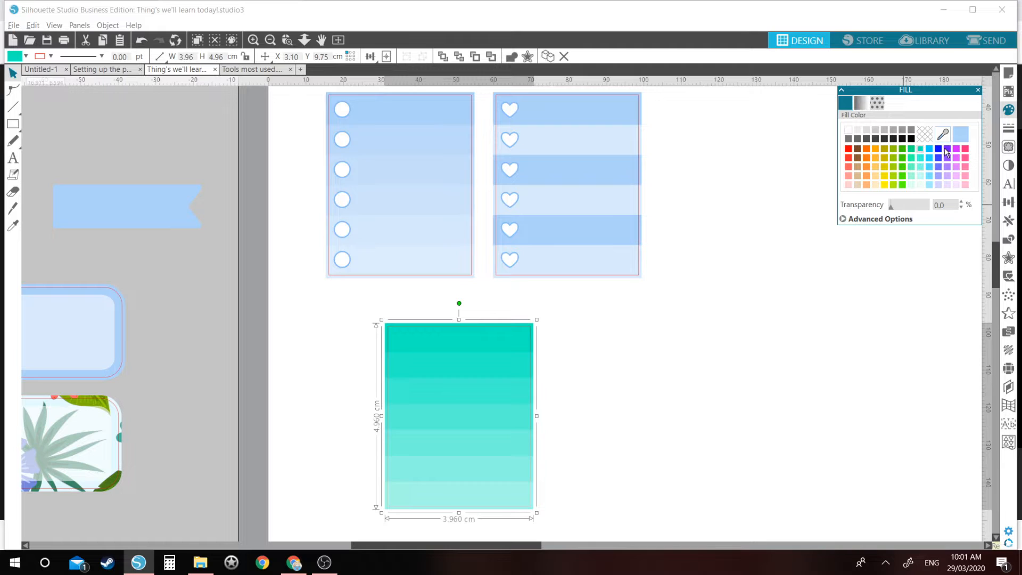
Fill the base box with violet, then duplicate the whole striped box and place the copy beside the original
click(946, 149)
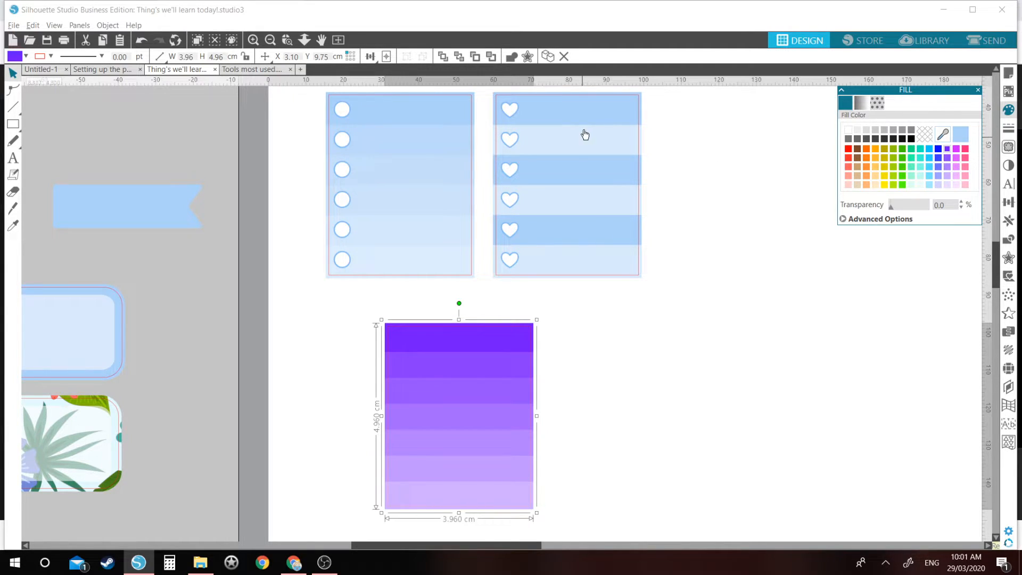
click(439, 366)
click(439, 366)
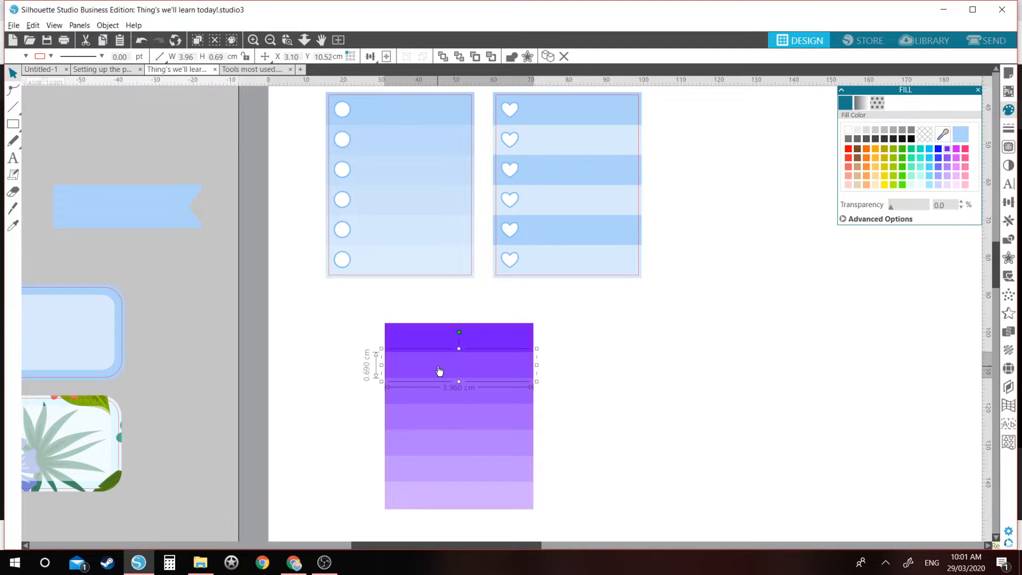
drag(558, 311, 448, 521)
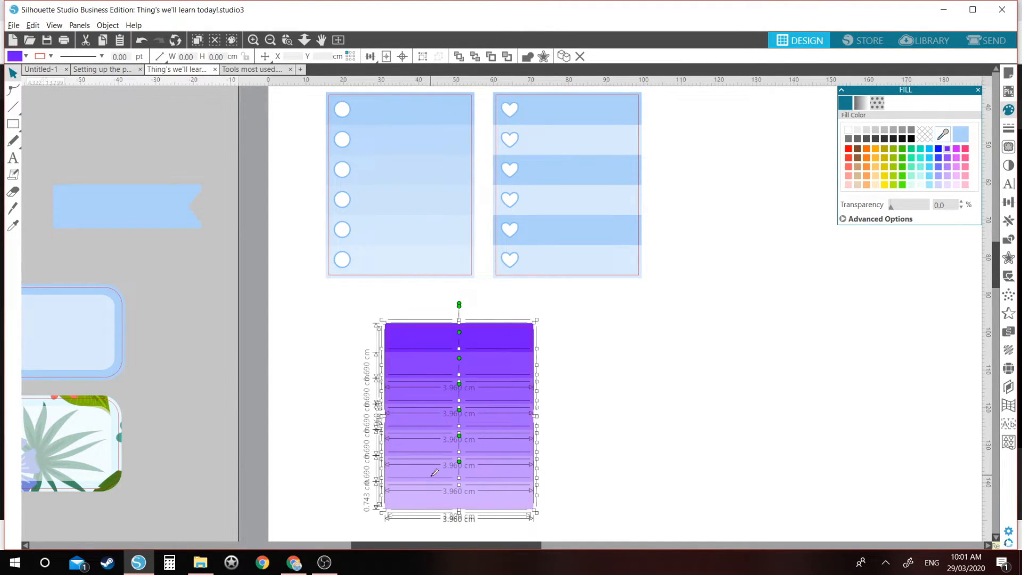
key(ctrl+c)
key(ctrl+v)
drag(519, 357, 682, 340)
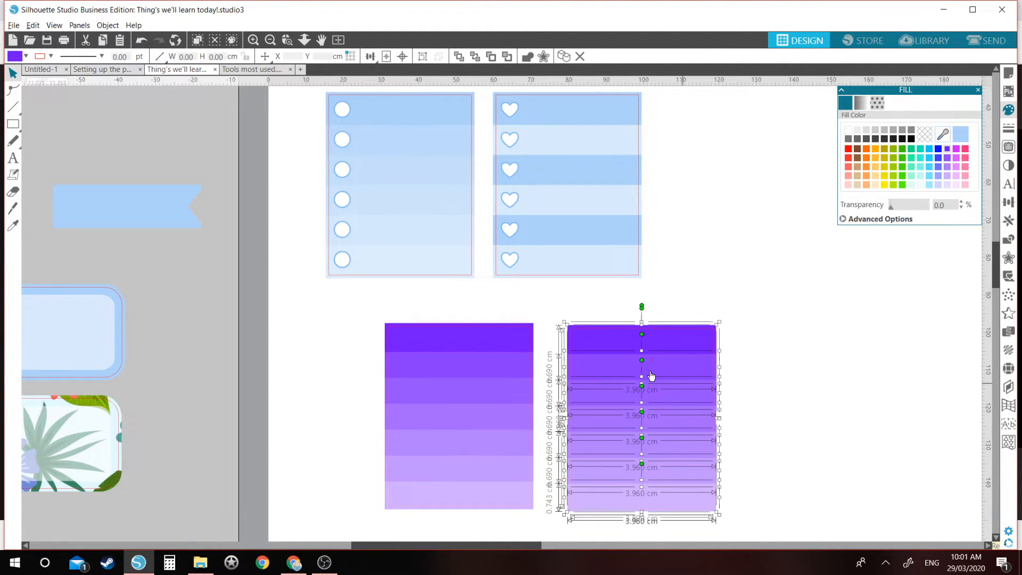
Fill the first, third and fifth strips of the duplicated box with solid pink
click(716, 314)
click(664, 375)
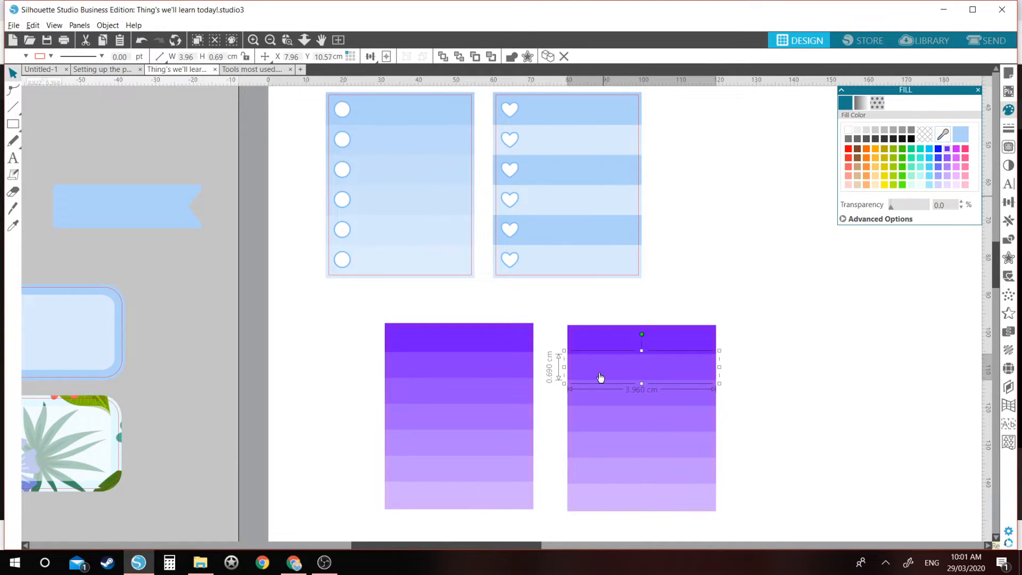
shift+click(617, 426)
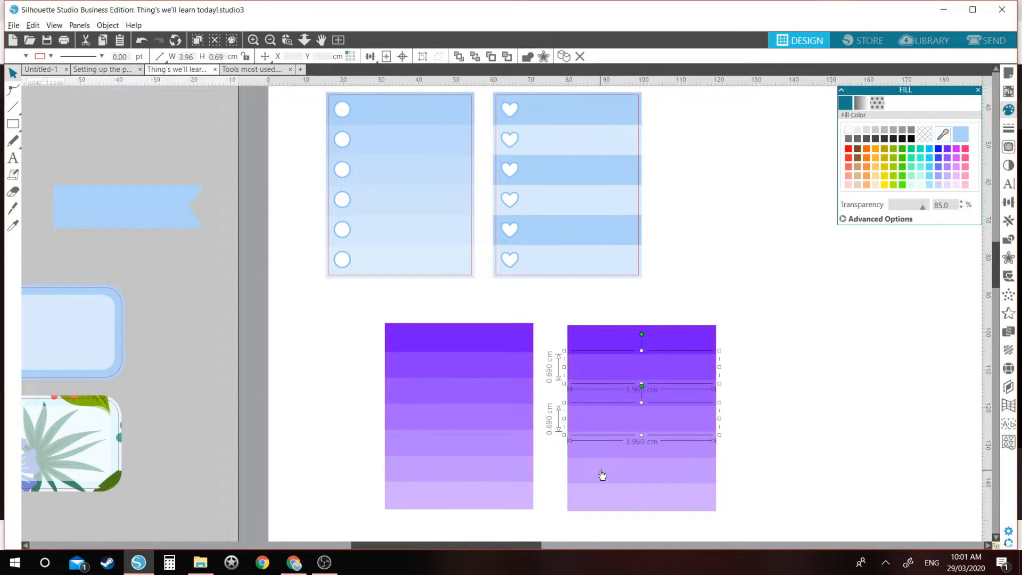
shift+click(602, 475)
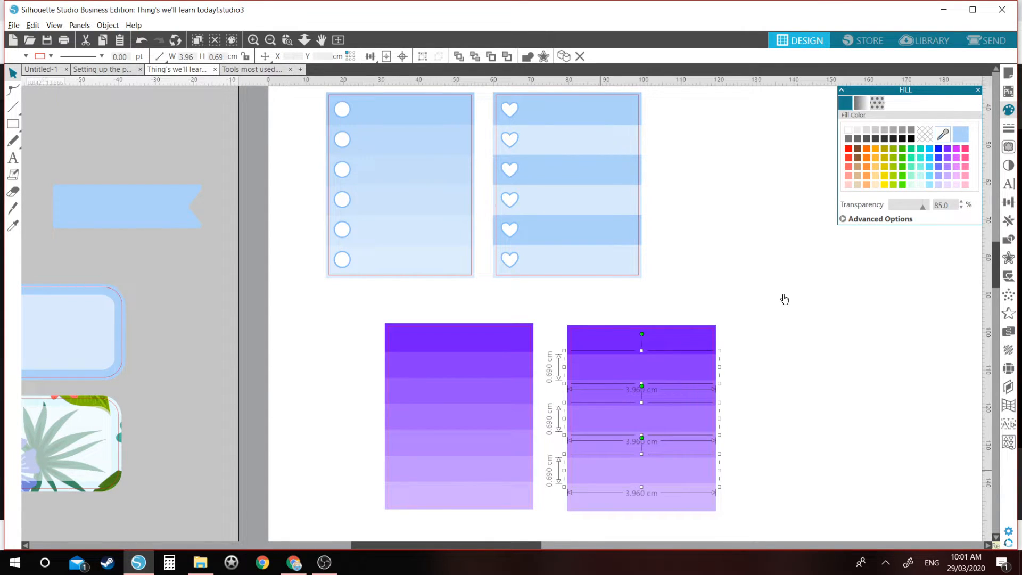
click(965, 159)
drag(922, 206, 853, 209)
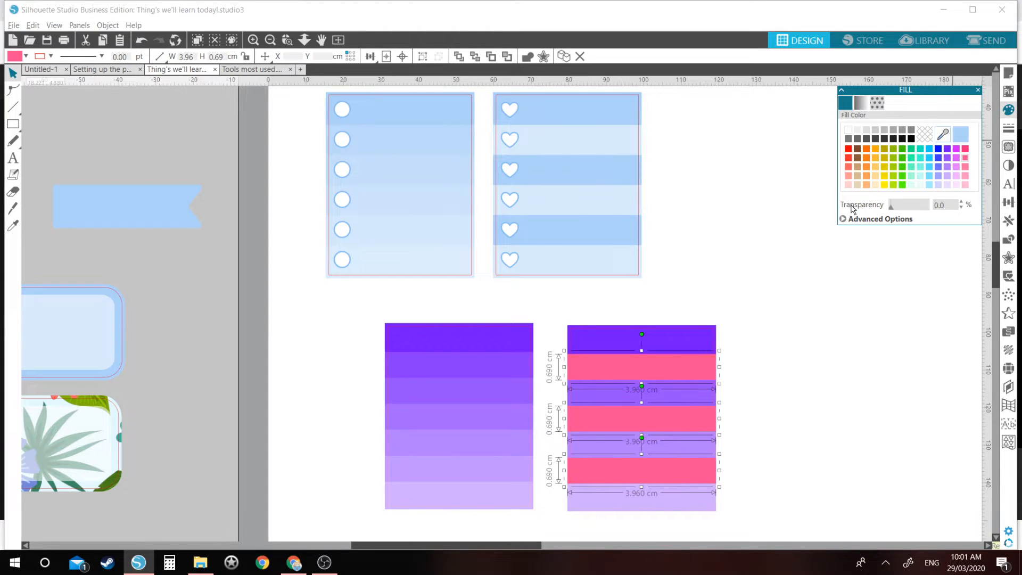
Recolour the rest of the duplicated box pale lavender around its pink strips
click(671, 387)
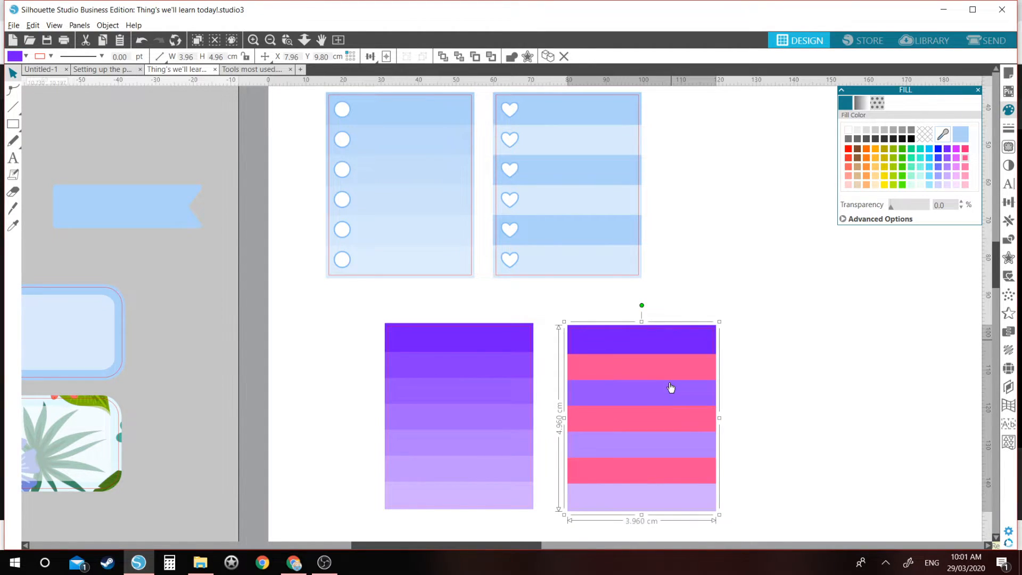
click(670, 392)
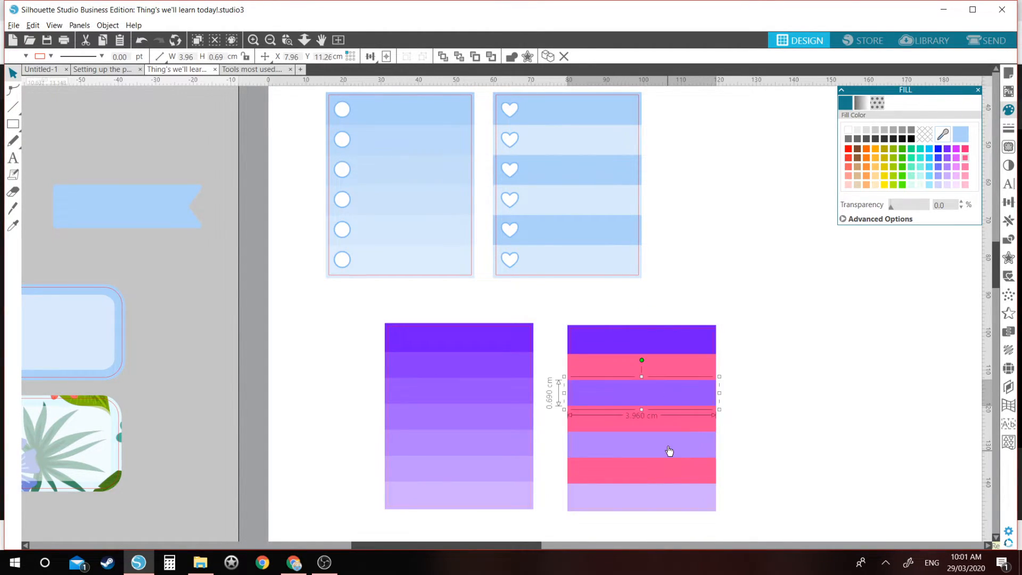
shift+click(670, 451)
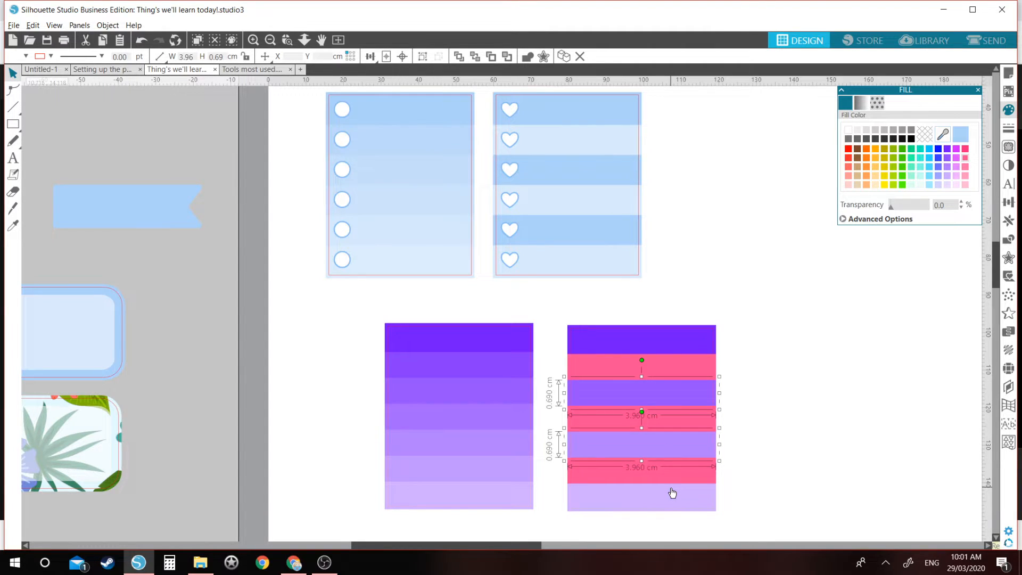
shift+click(672, 493)
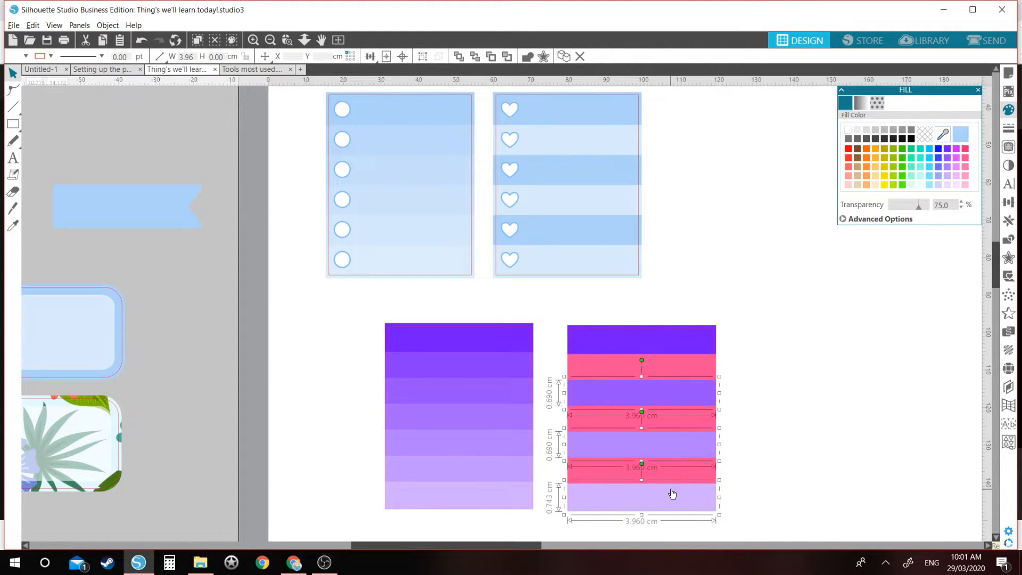
click(940, 185)
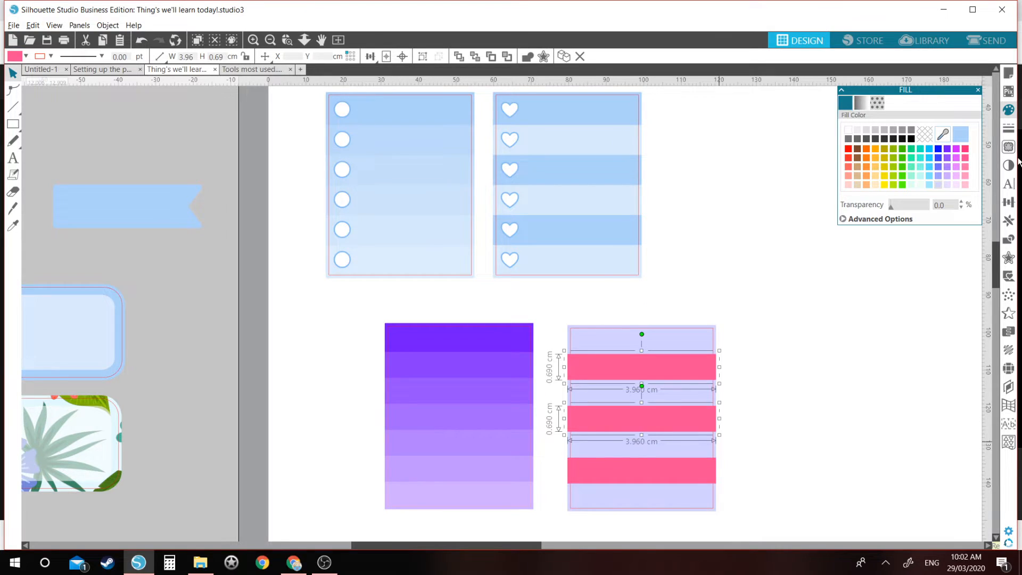
Try recolouring the three pink strips of the duplicated box to the palest pink
drag(671, 477, 969, 188)
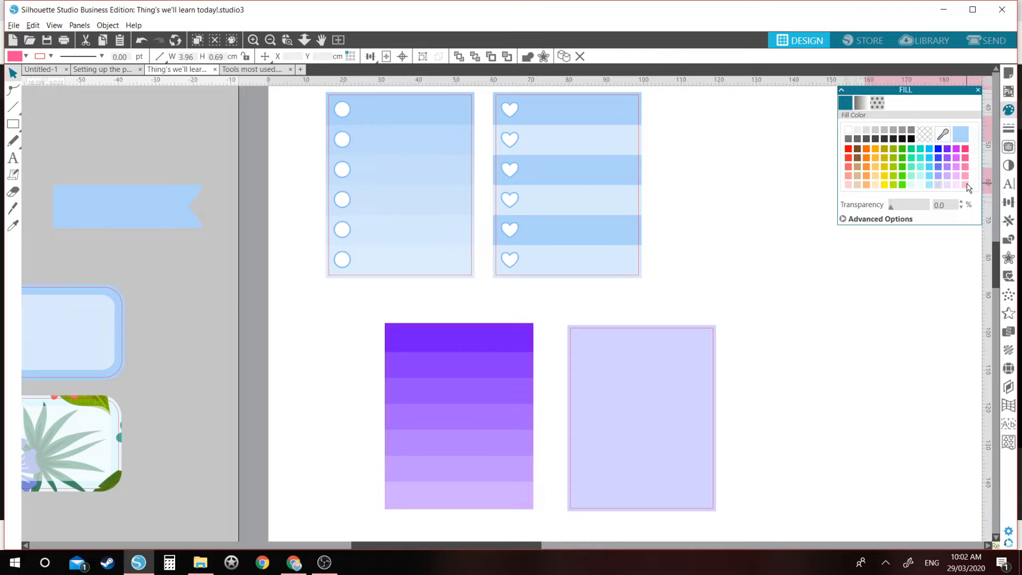
click(966, 185)
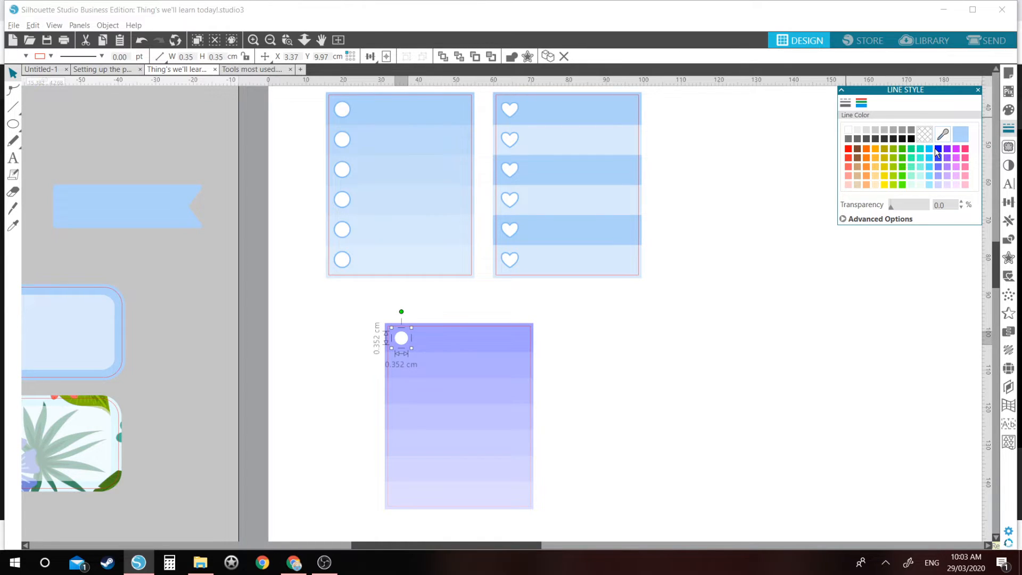
Give the white checklist circle a violet 0.50 pt outline and centre it vertically on the first white strip
click(937, 153)
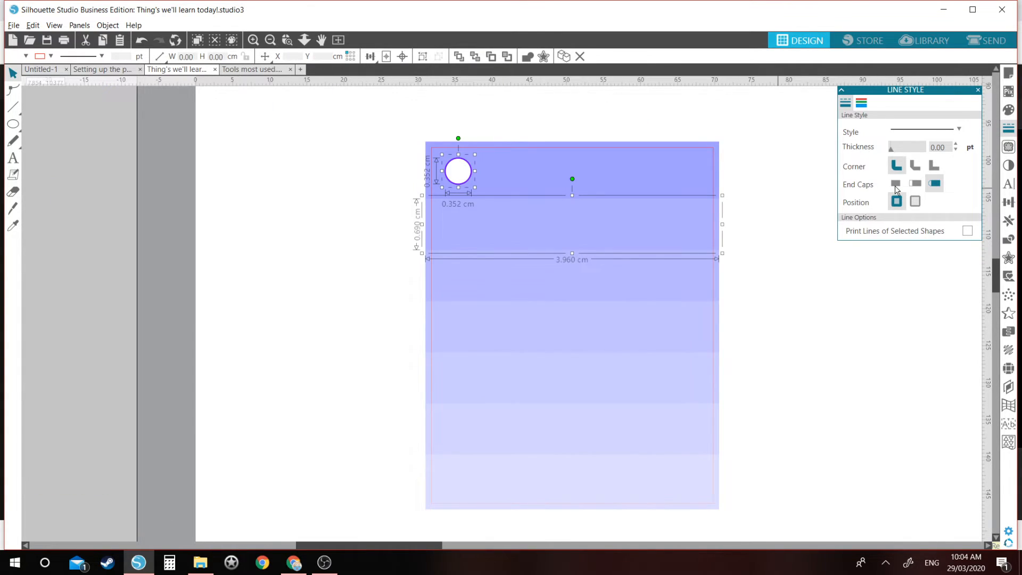
click(491, 186)
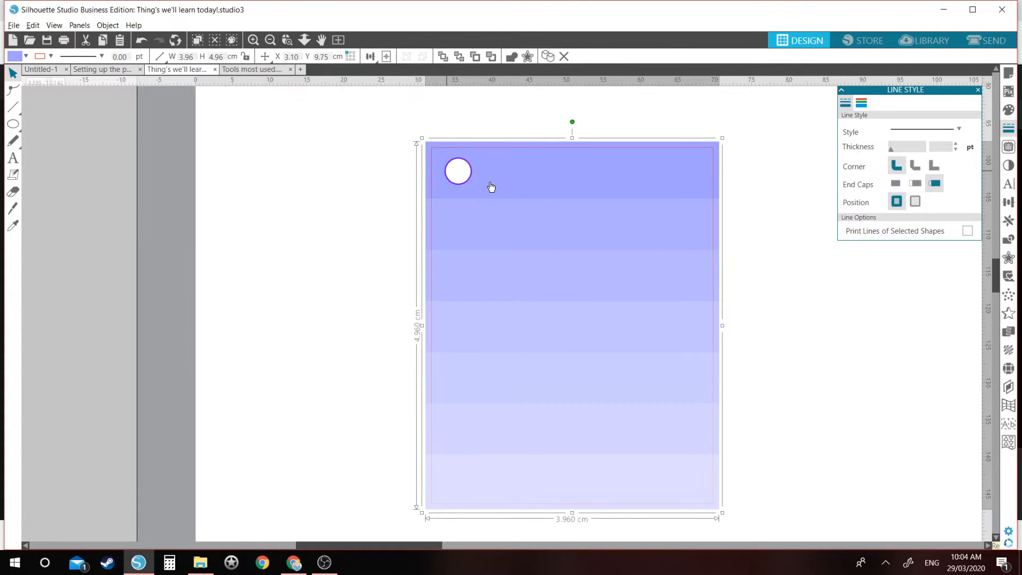
click(461, 172)
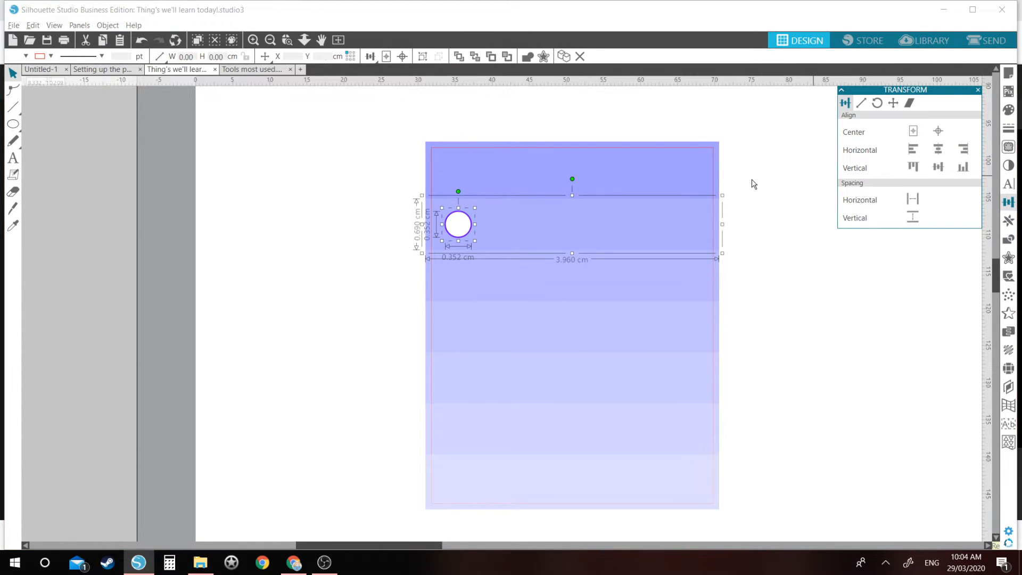
click(754, 184)
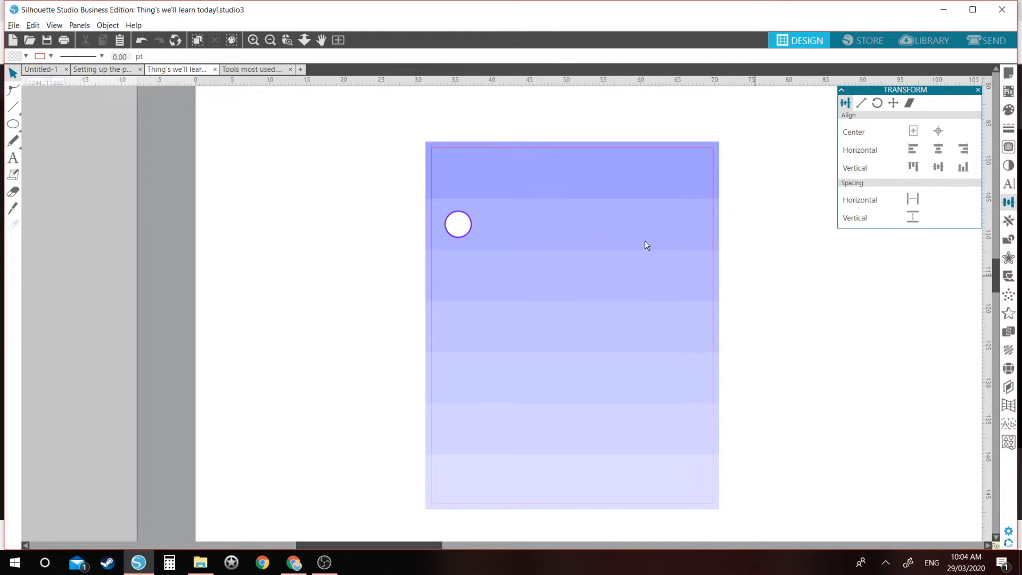
Duplicate the checklist circle downwards and centre the copy vertically on the second white strip
click(458, 225)
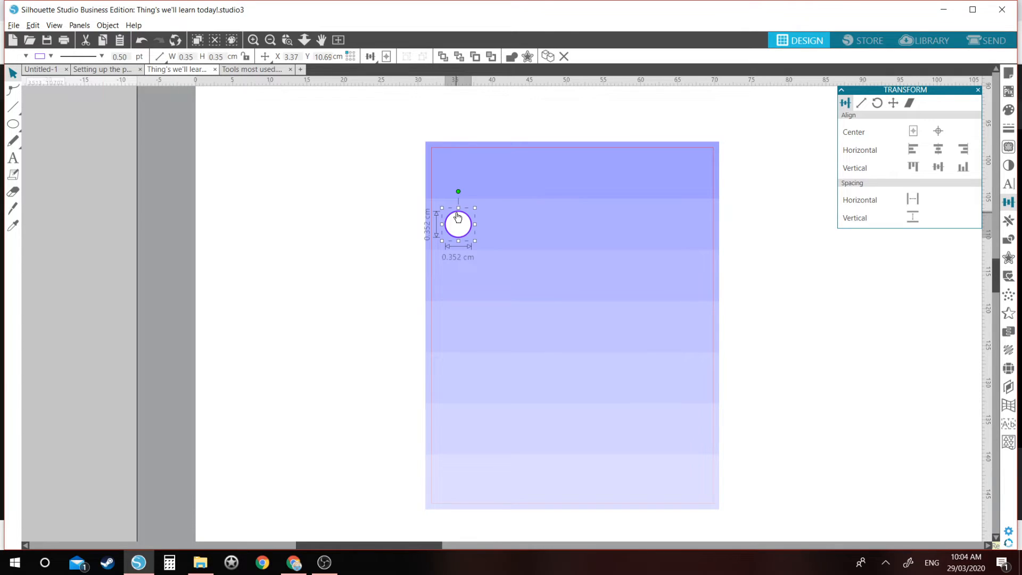
key(ctrl+d)
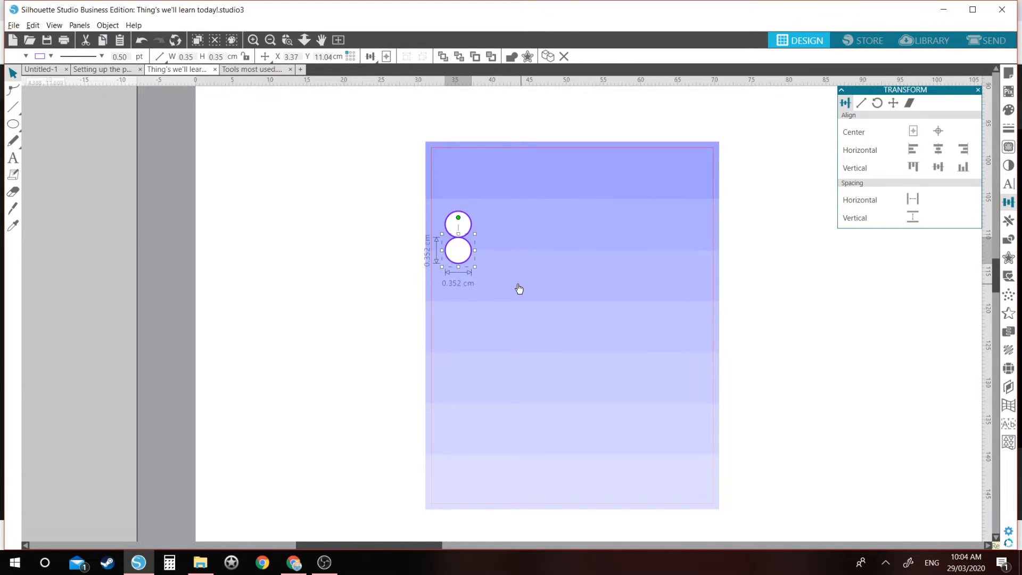
shift+click(494, 275)
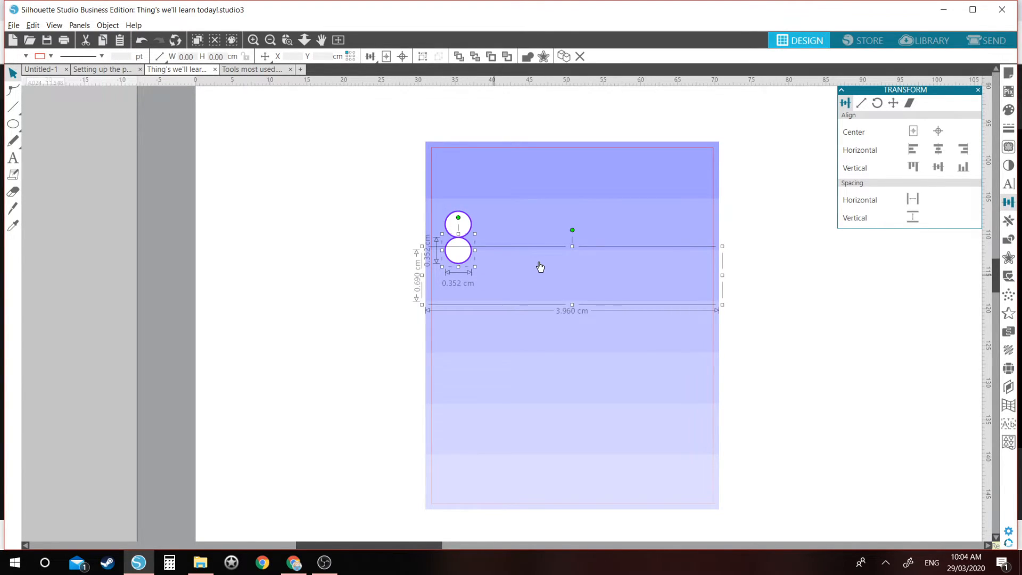
click(957, 169)
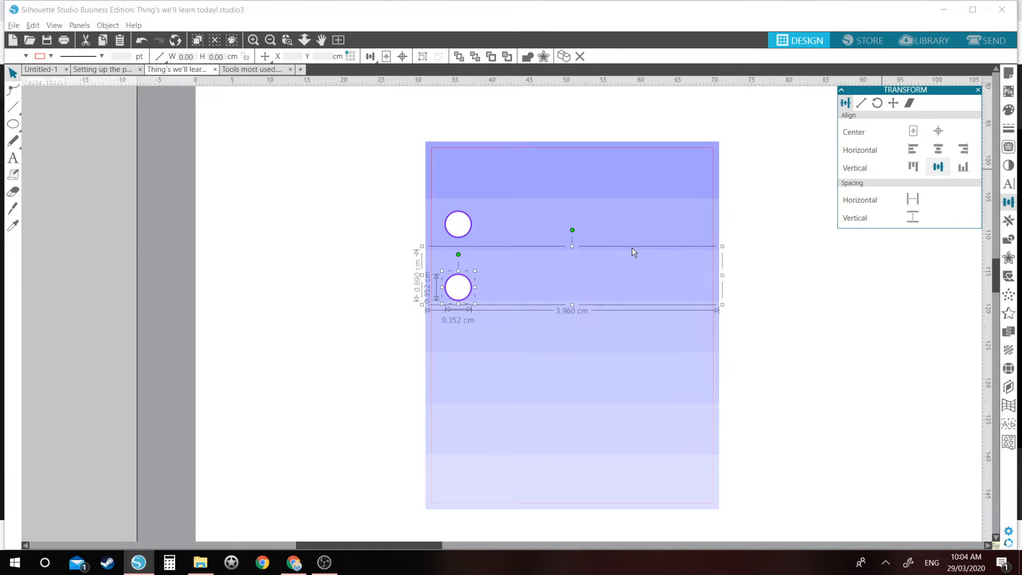
Duplicate the second strip's circle downwards and centre the copy vertically on the third white strip
shift+click(605, 272)
key(ctrl+Down)
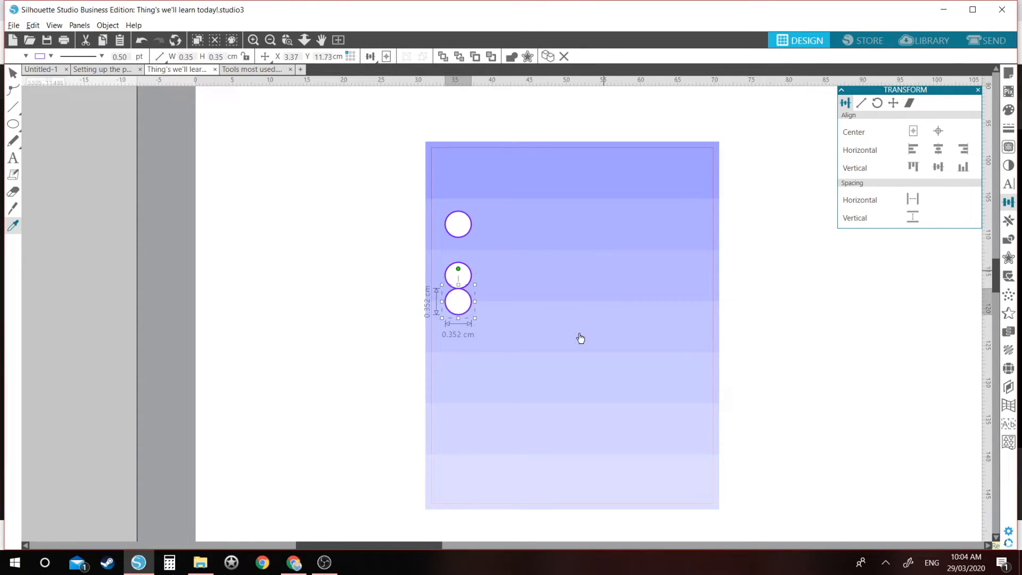
shift+click(580, 338)
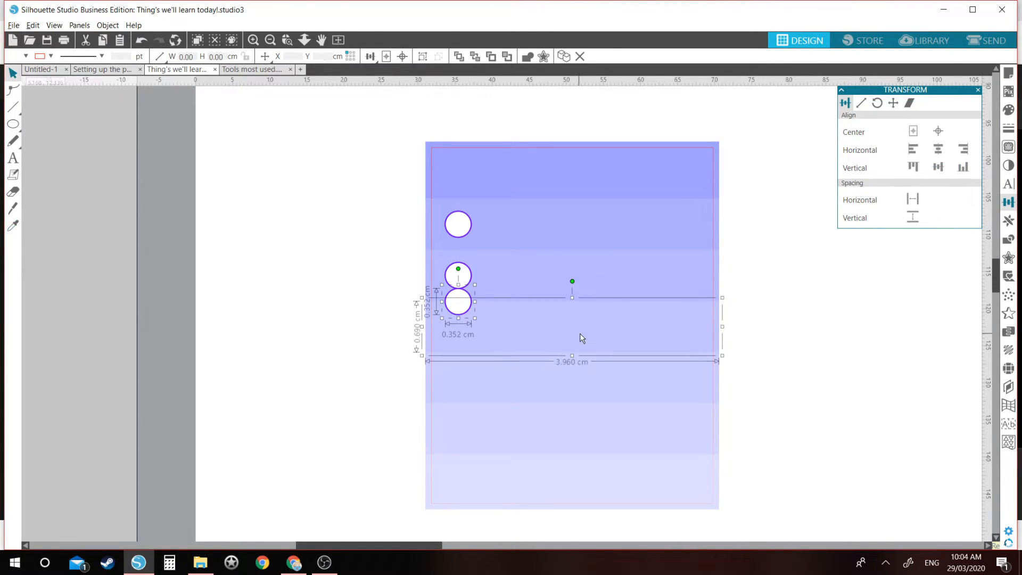
click(962, 168)
click(945, 169)
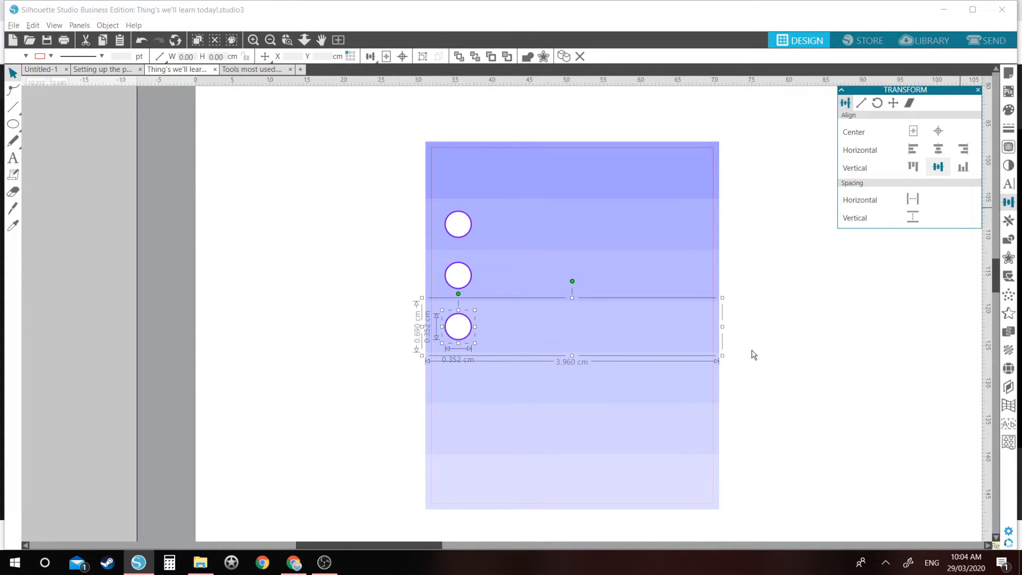
Duplicate the third strip's circle downwards and centre the copy vertically on the fourth white strip
shift+click(537, 325)
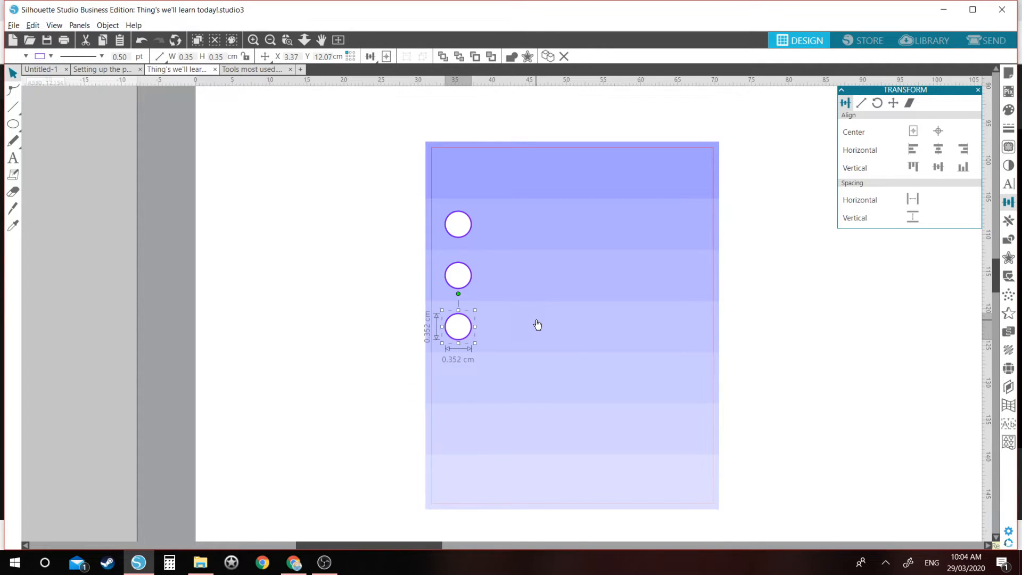
key(i)
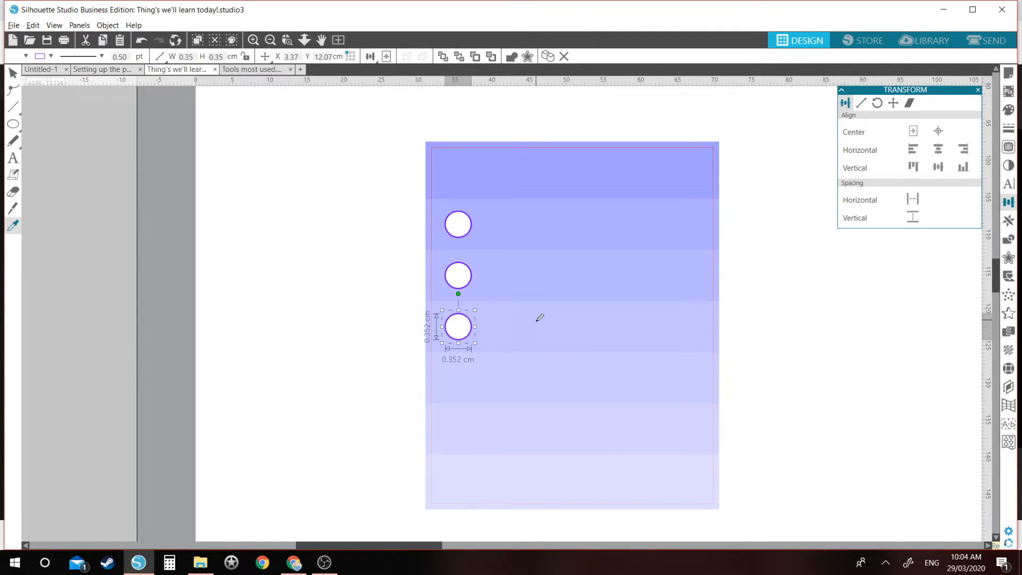
key(ctrl+d)
key(v)
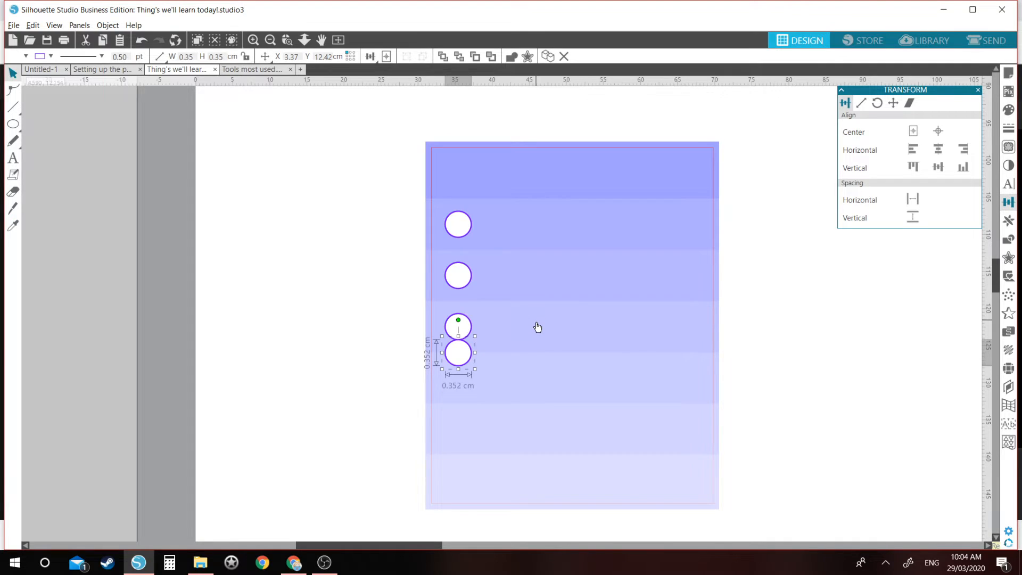
shift+click(525, 363)
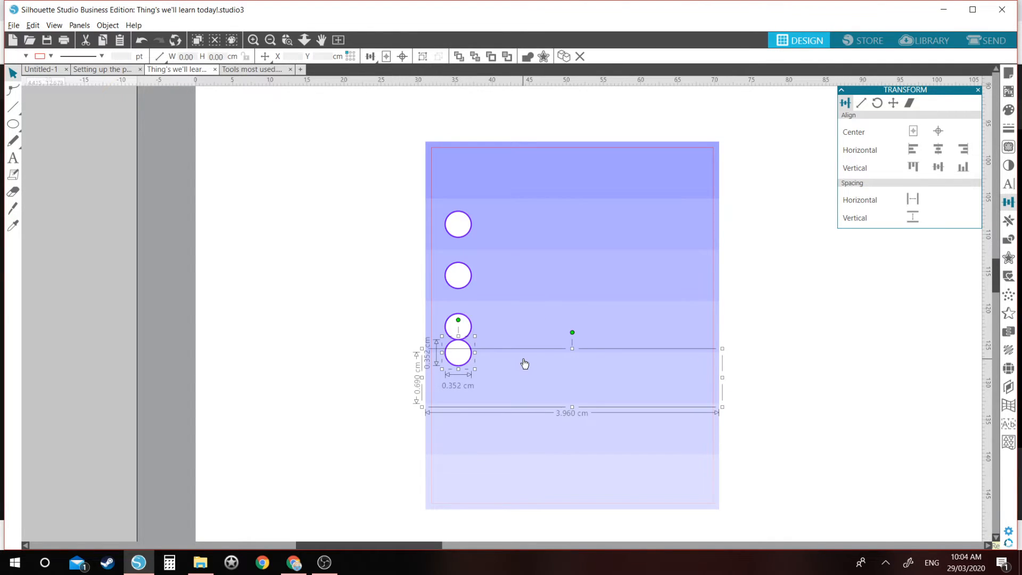
click(963, 167)
click(938, 167)
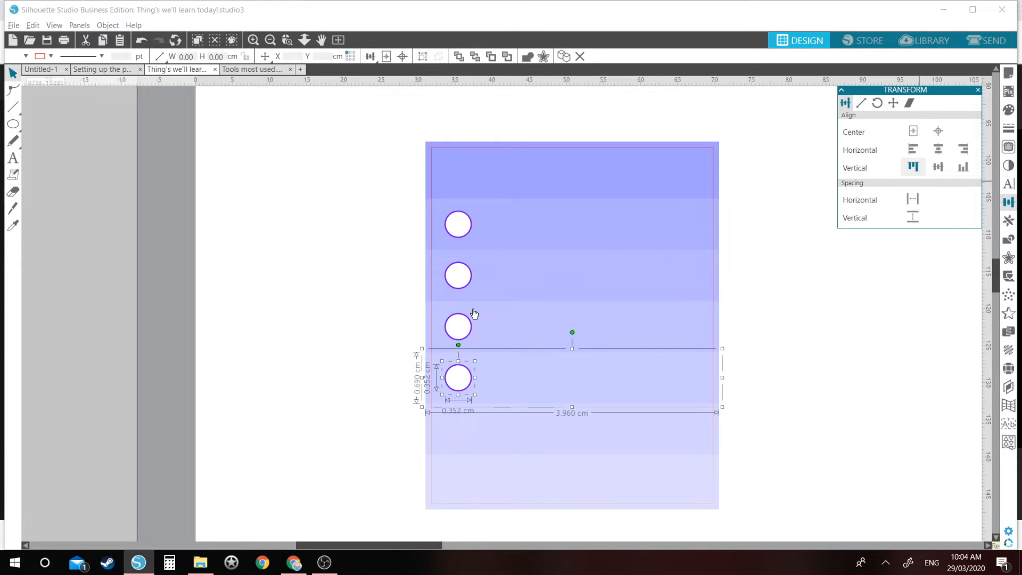
Duplicate the fourth strip's circle downwards, centre the copy vertically on the fifth white strip, and clear the selection
shift+click(513, 376)
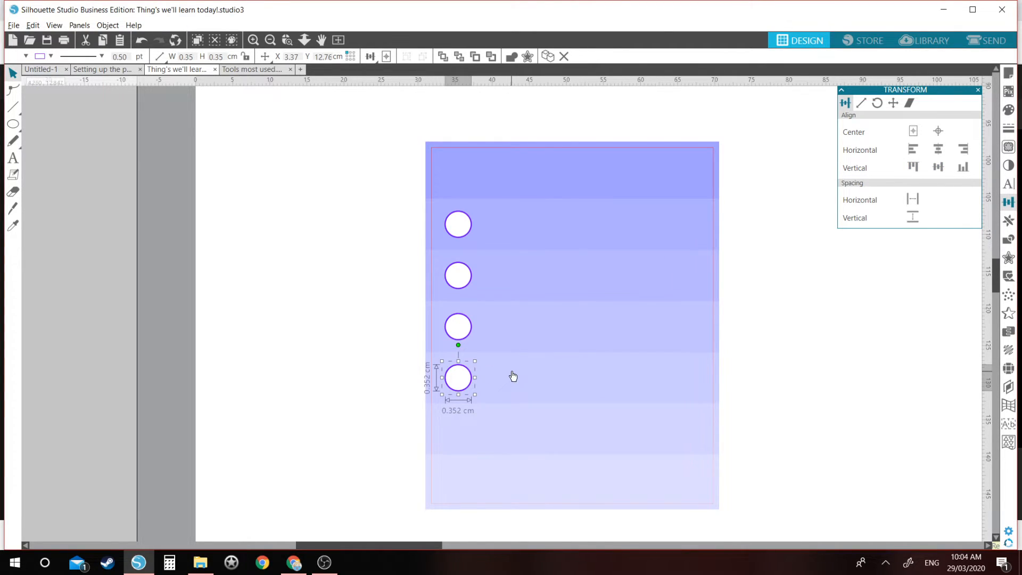
key(ctrl+d)
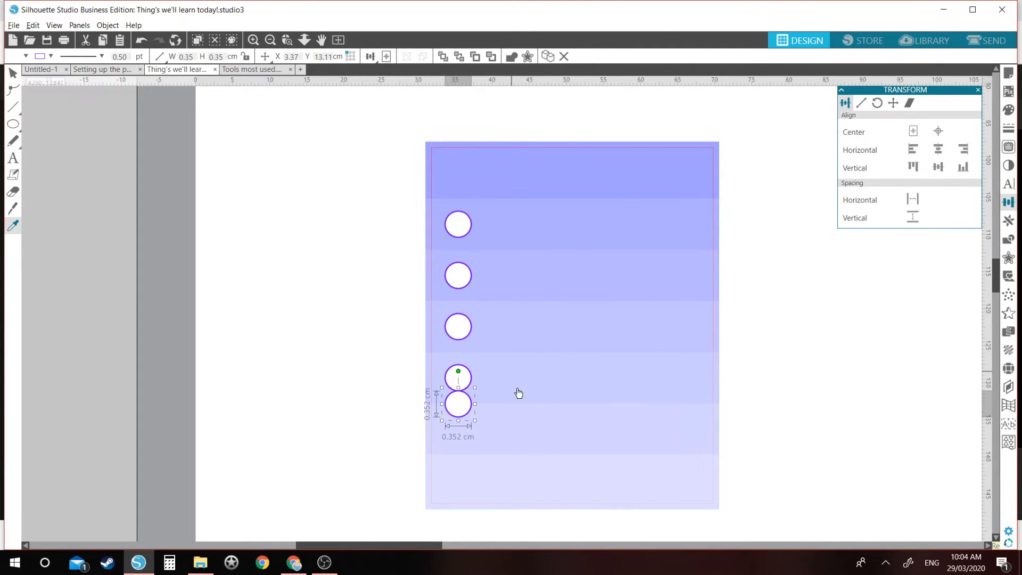
shift+click(524, 419)
click(938, 166)
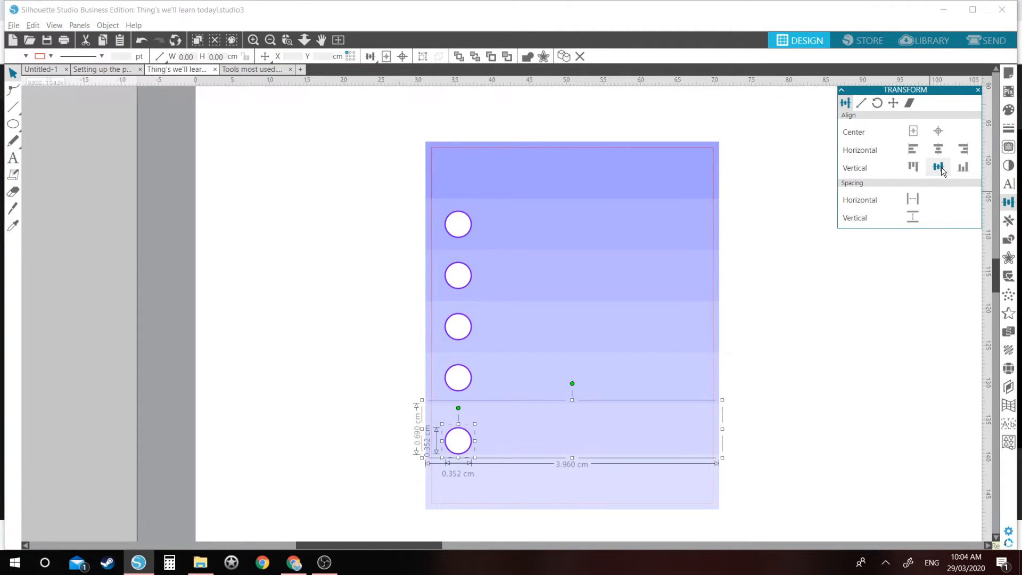
click(941, 168)
click(738, 366)
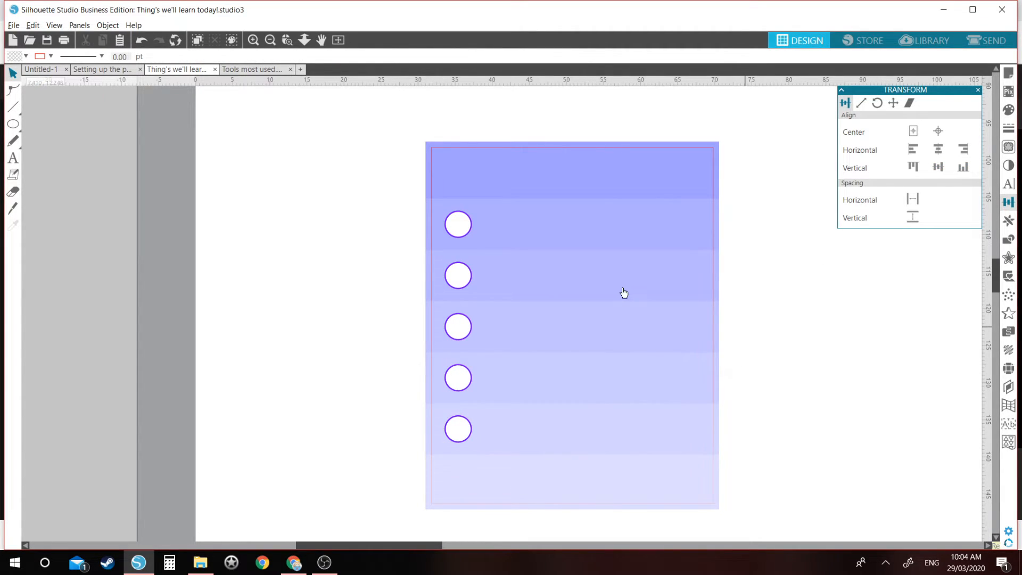
Try duplicating the fifth strip's circle downwards and aligning the copy vertically on the taller bottom strip, and delete the copy
click(454, 164)
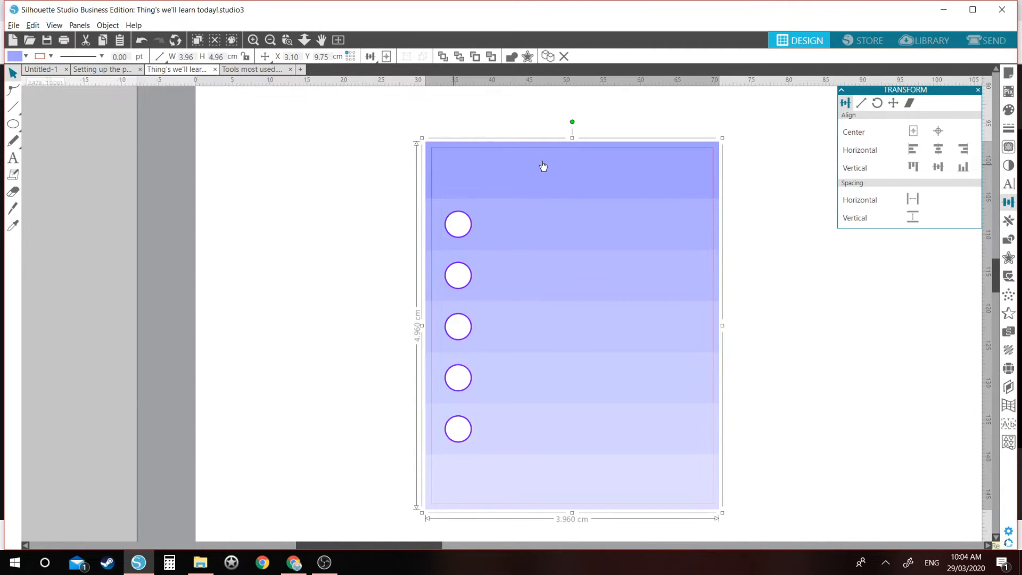
click(477, 484)
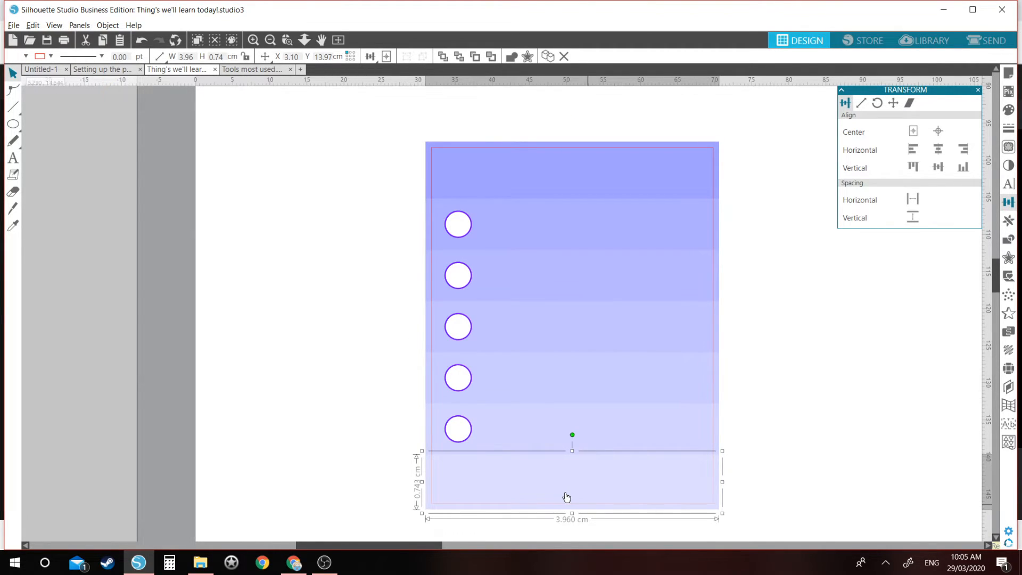
click(467, 434)
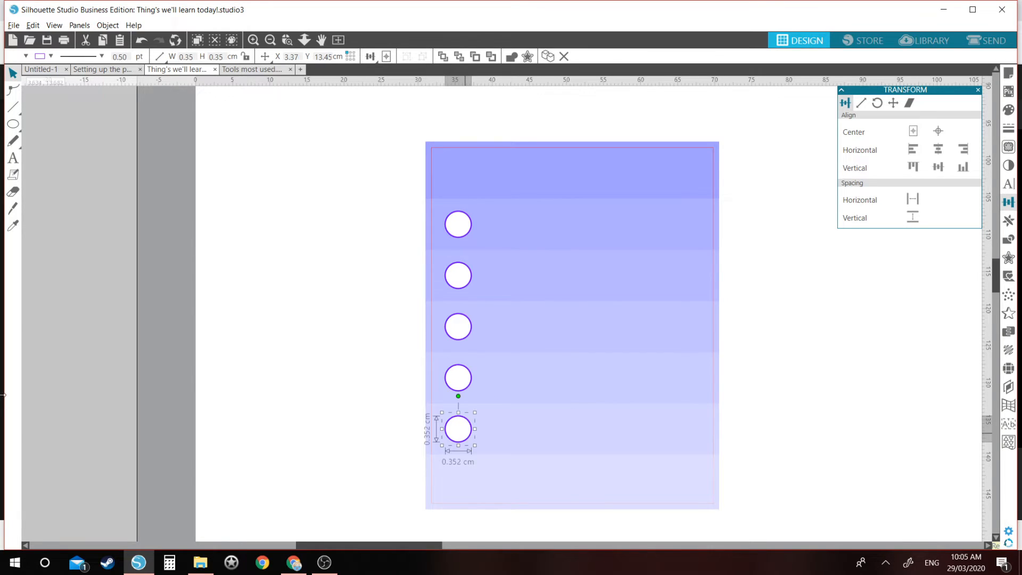
key(ctrl+Down)
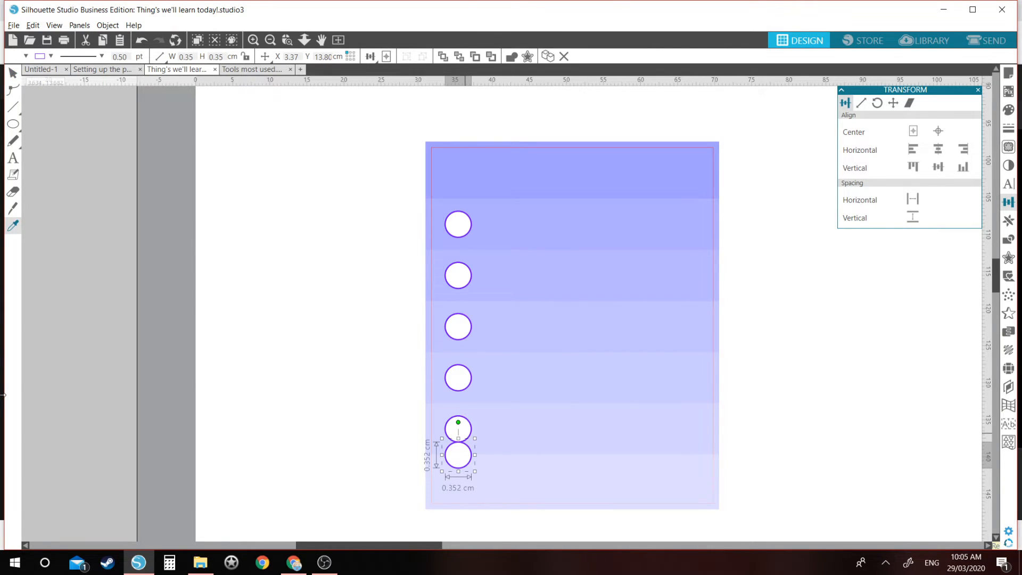
shift+click(476, 484)
click(963, 169)
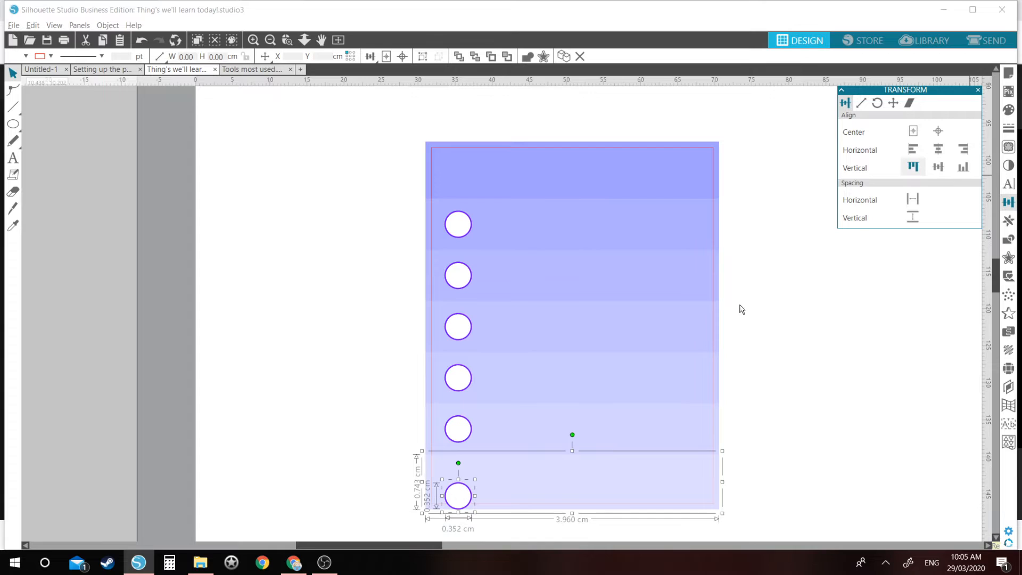
click(765, 396)
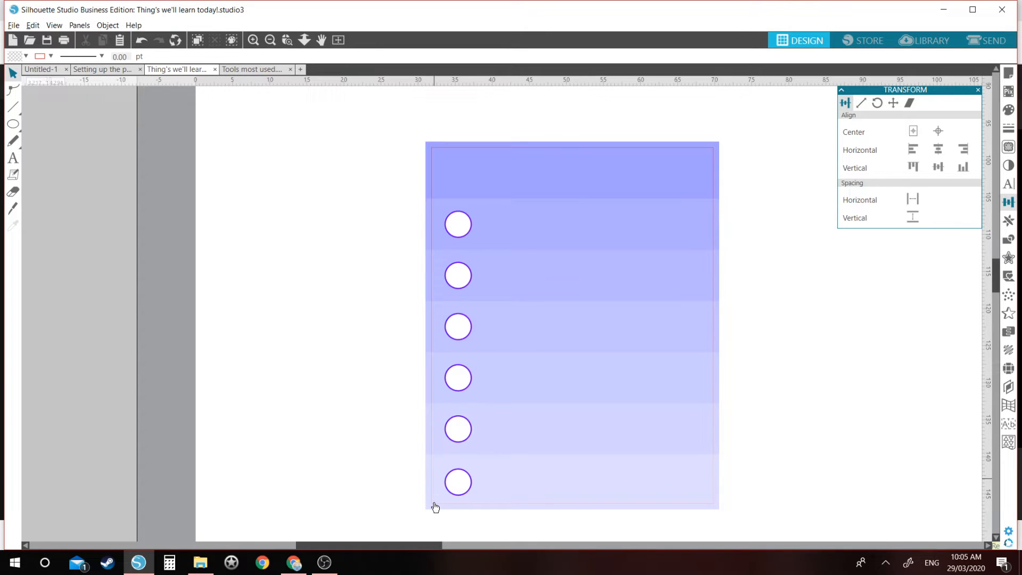
click(460, 487)
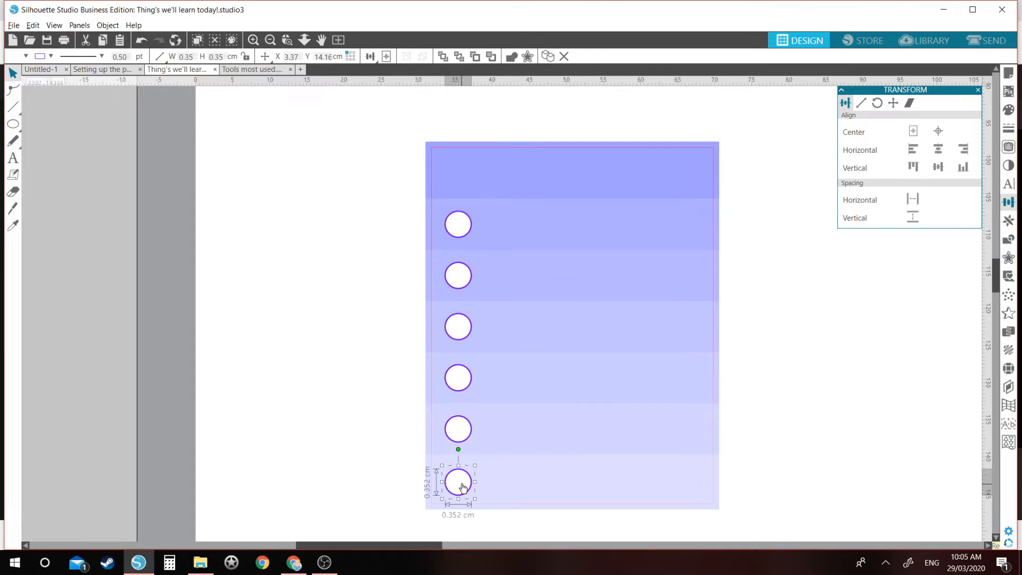
key(Delete)
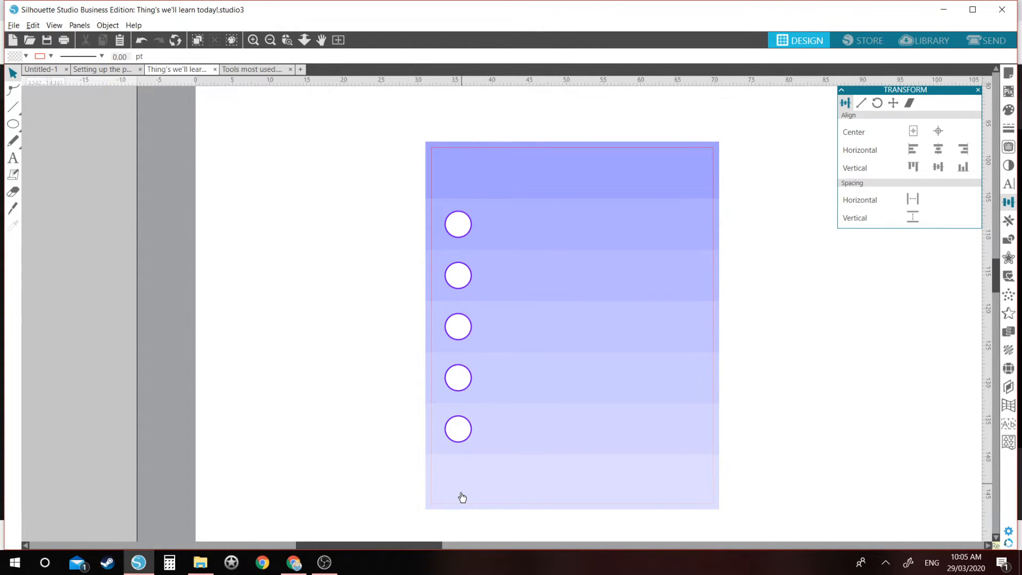
Duplicate the top circle together with its strip upwards into the header band, and delete the extra strip copy
click(469, 220)
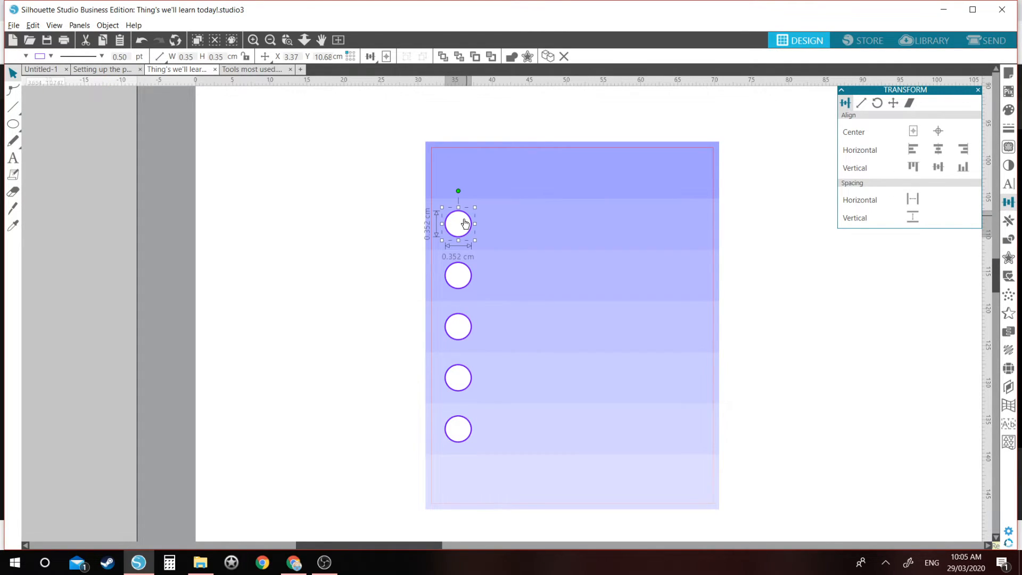
shift+click(527, 227)
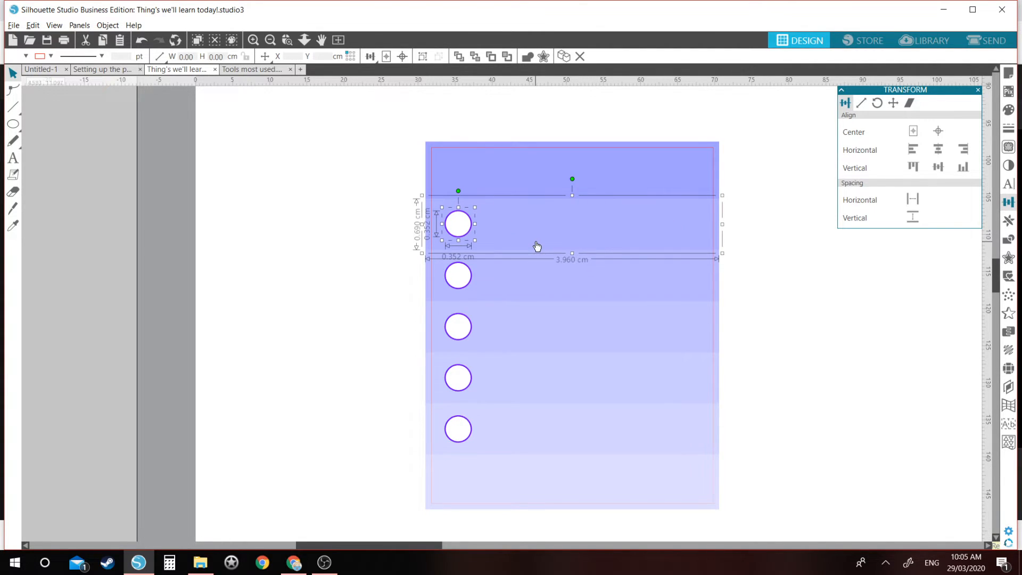
key(i)
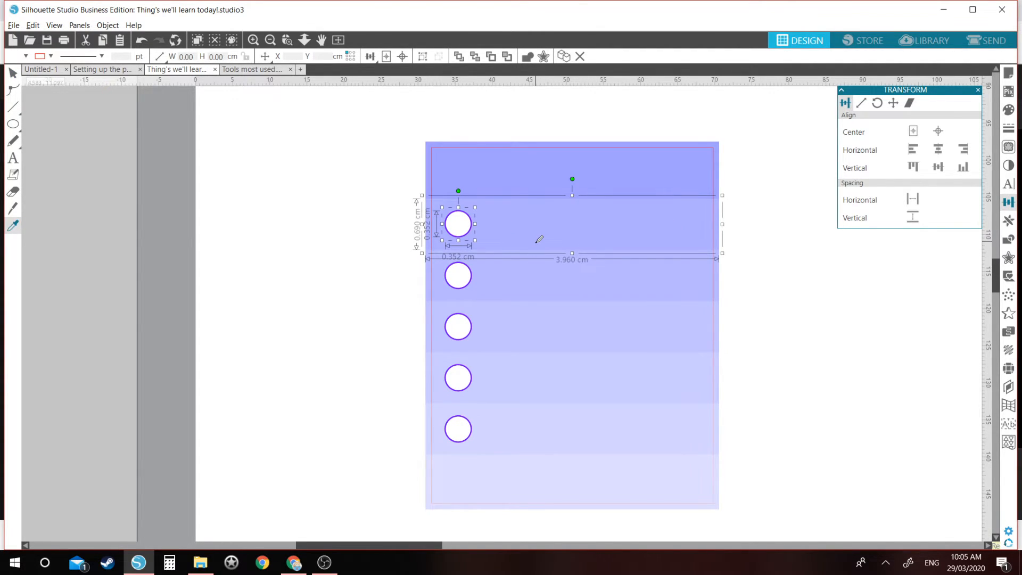
key(ctrl+Up)
key(v)
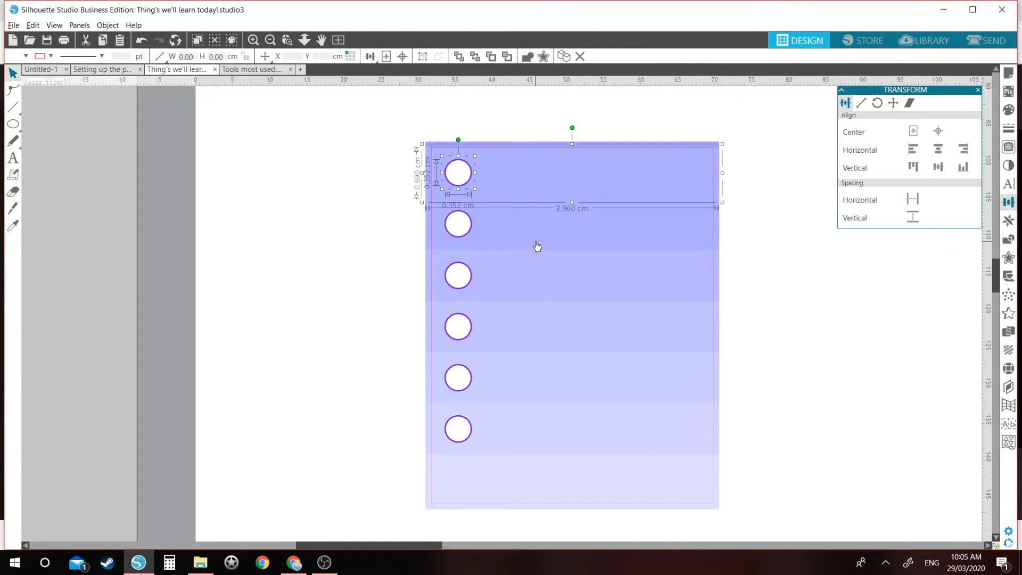
click(767, 129)
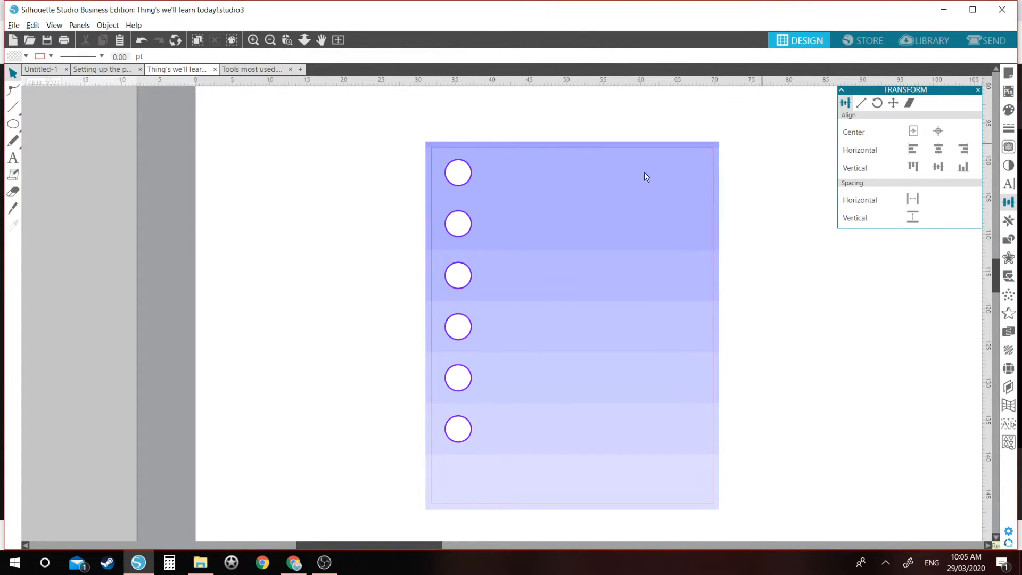
click(621, 176)
key(Delete)
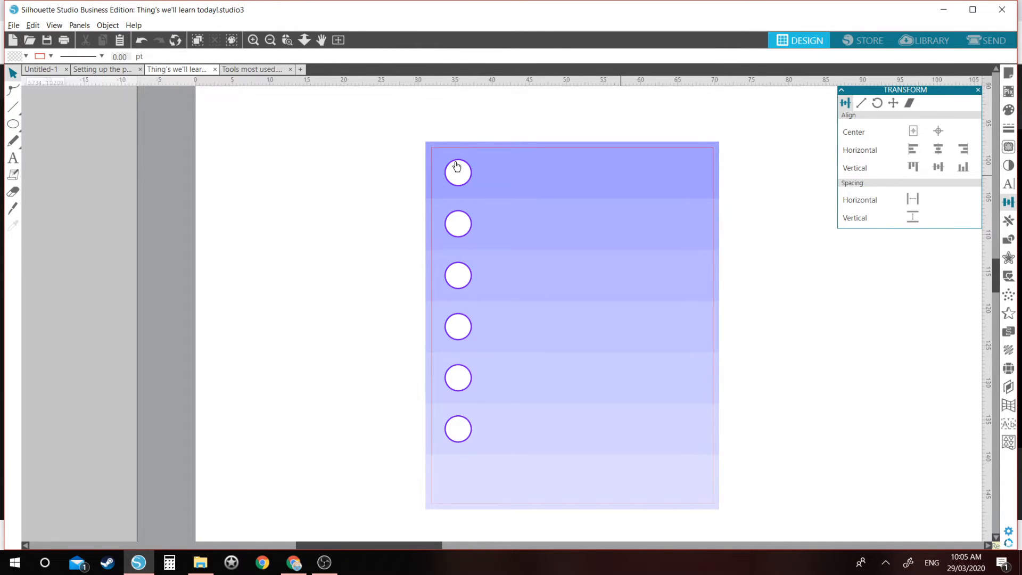
Duplicate the lowest circle together with its strip downwards into the bottom band, and delete the extra strip copy
click(463, 223)
shift+click(489, 232)
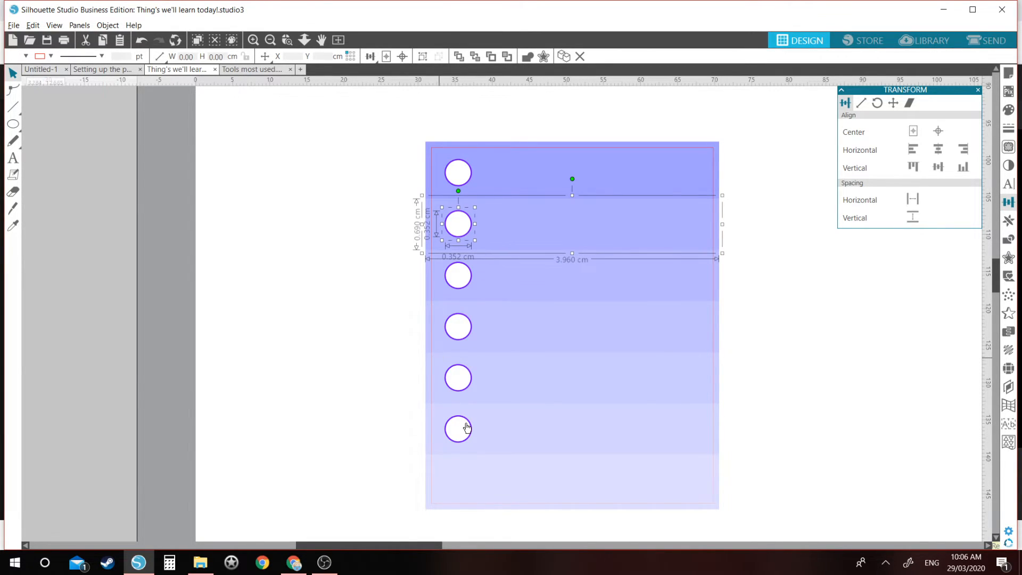
click(490, 435)
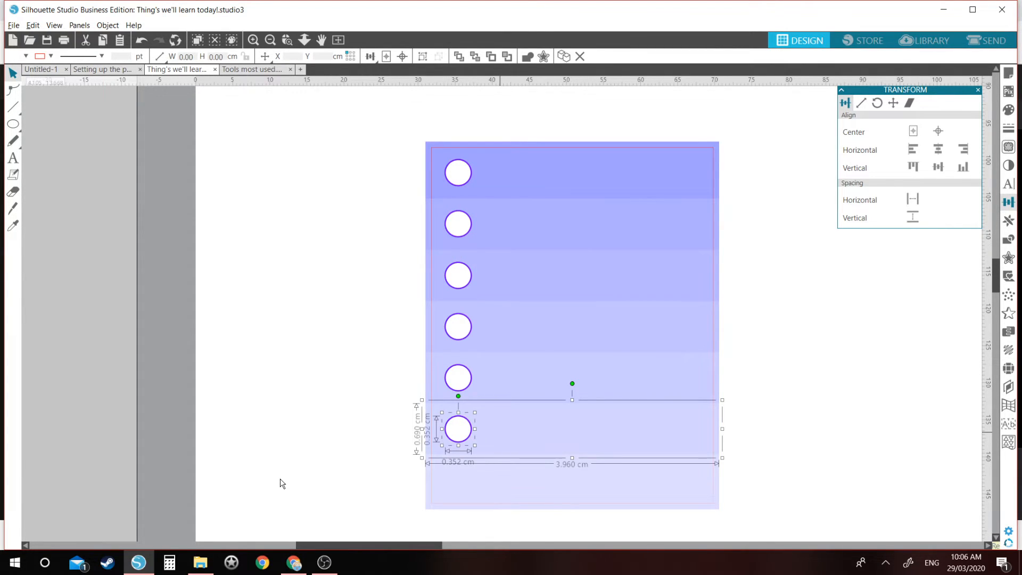
key(i)
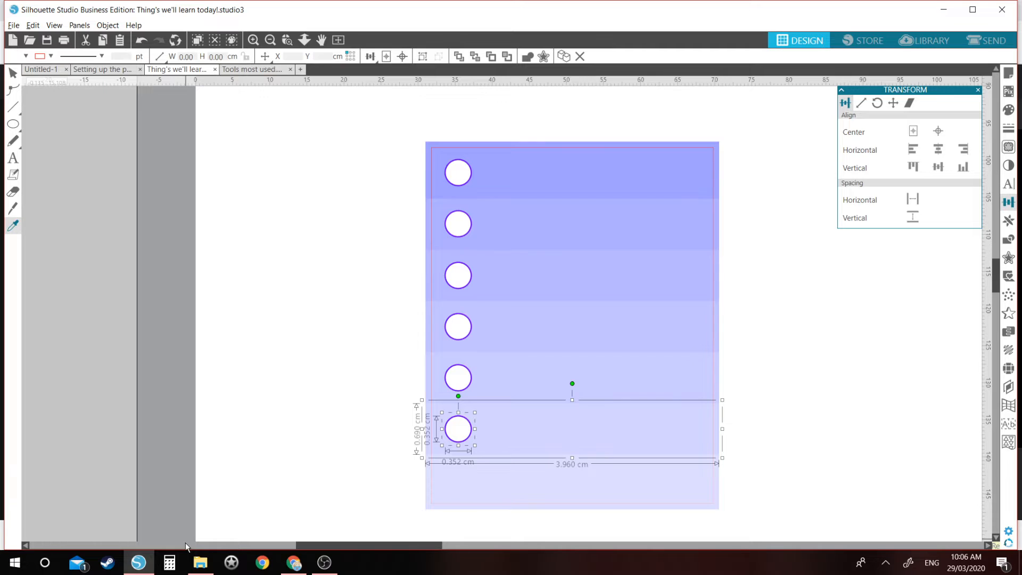
key(ctrl+Down)
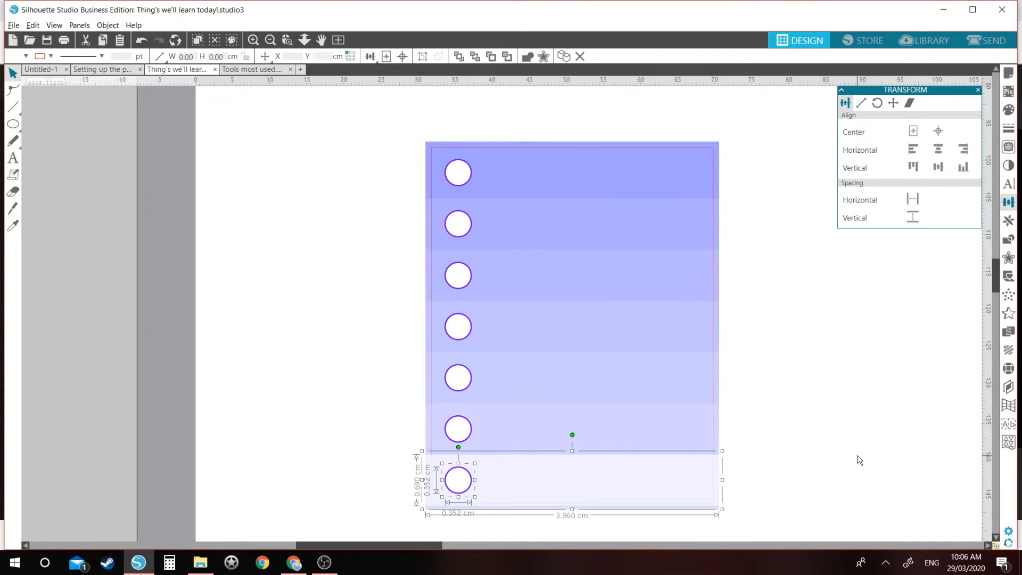
click(857, 456)
click(660, 472)
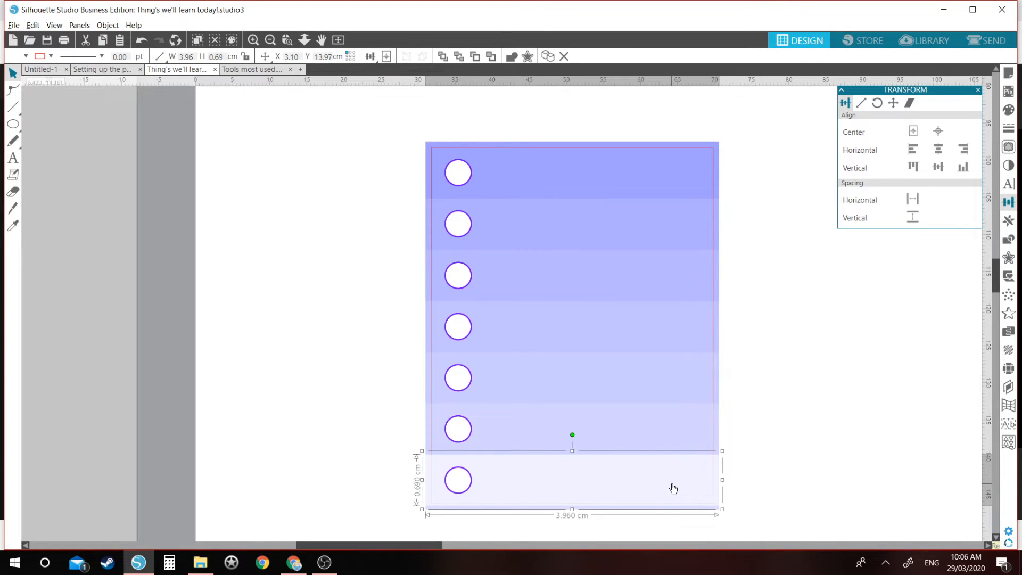
key(Delete)
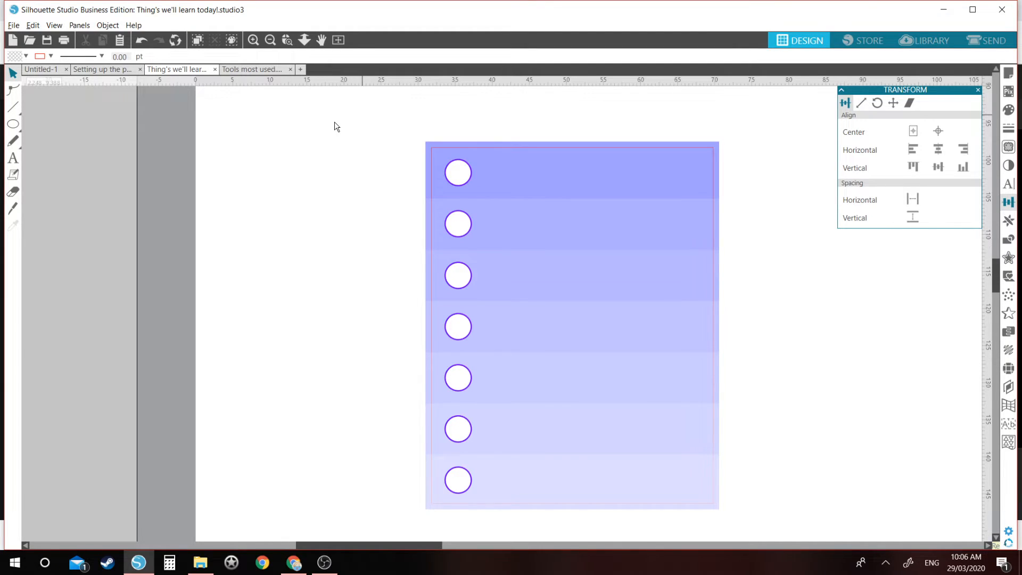
Group the base box with all its strips, leaving the circles out of the group
drag(335, 123, 433, 517)
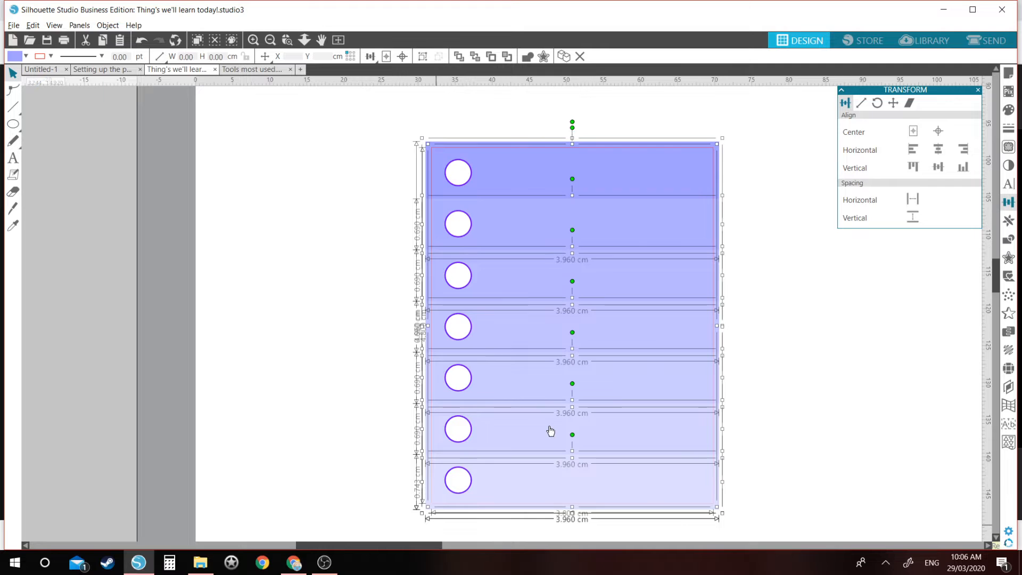
key(ctrl+g)
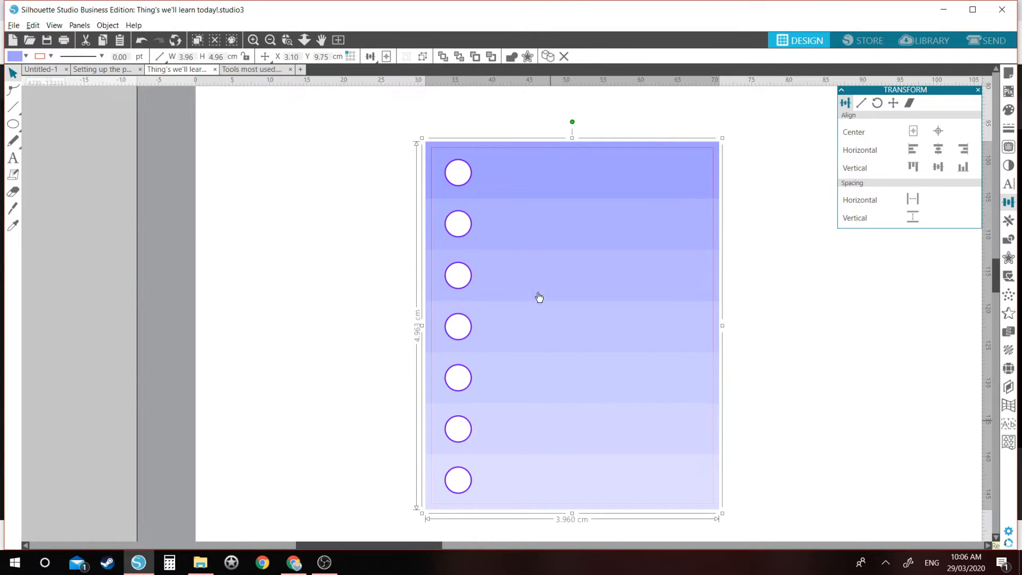
Test moving the grouped ombre box separately from the circles, and undo the move
drag(534, 234, 531, 203)
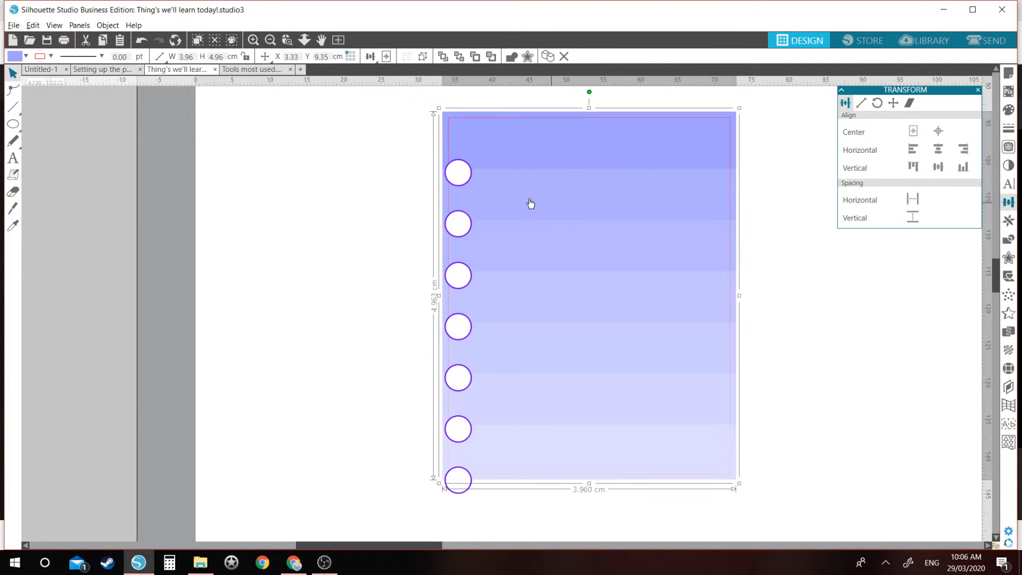
click(457, 170)
click(456, 221)
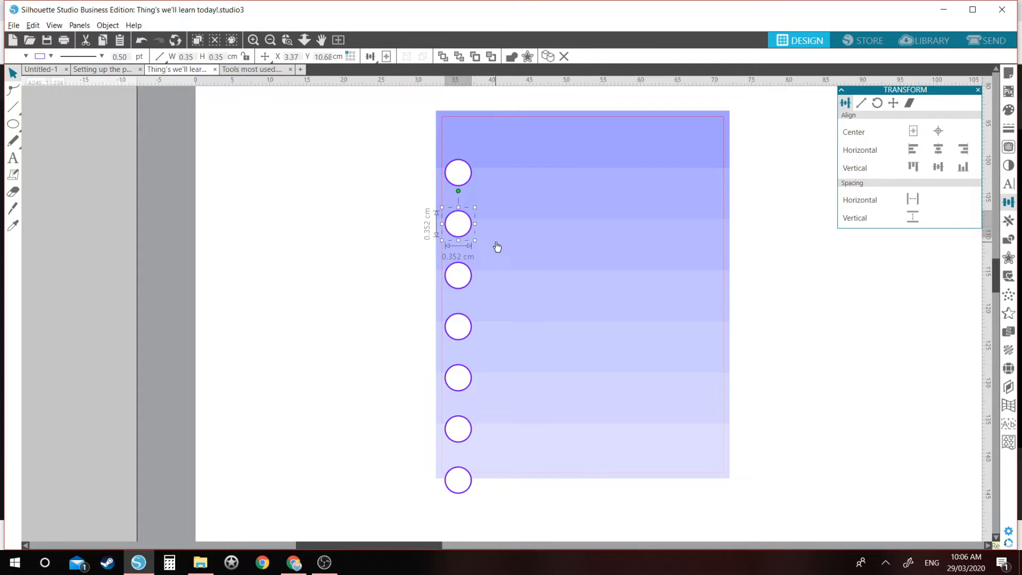
key(ctrl+z)
key(ctrl+z)
key(ctrl+z)
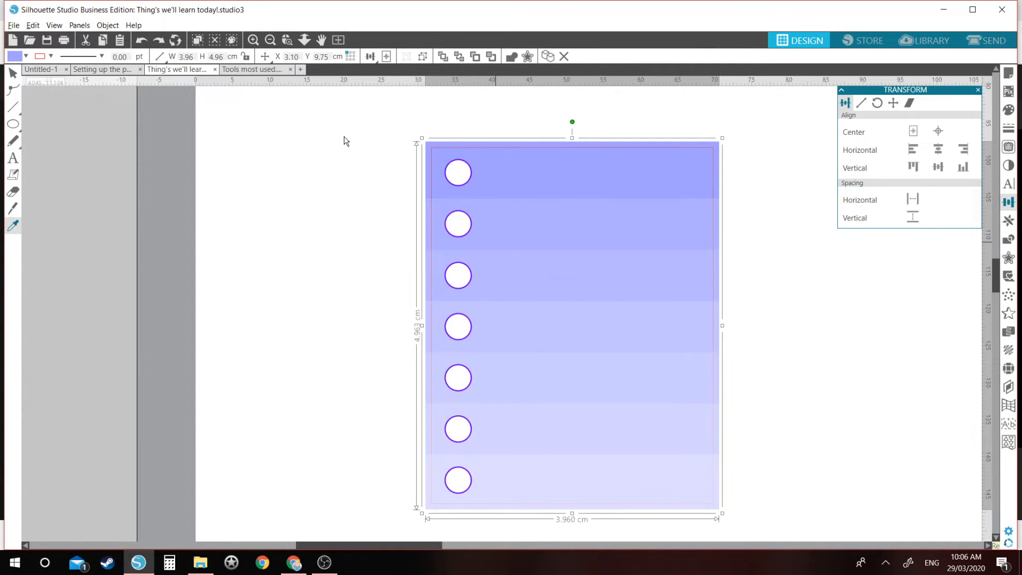
Select all seven checklist circles without the ombre box and group them
click(347, 128)
drag(347, 128, 516, 527)
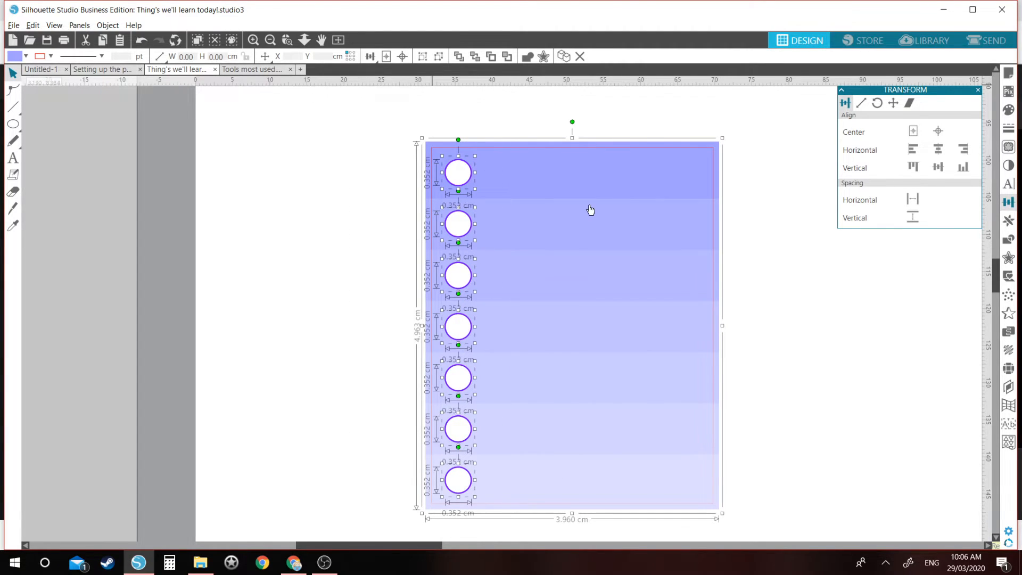
shift+click(592, 160)
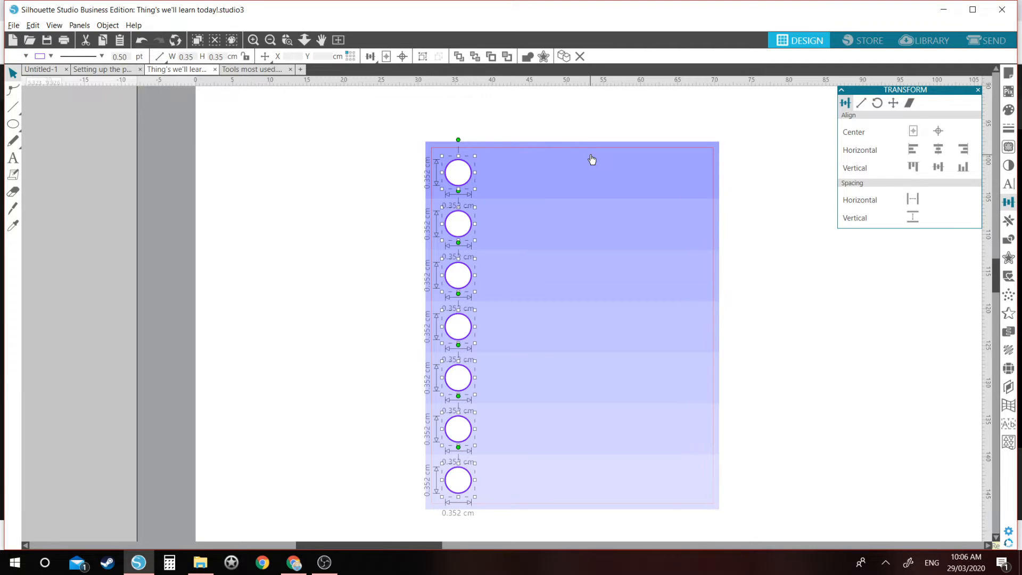
key(ctrl+g)
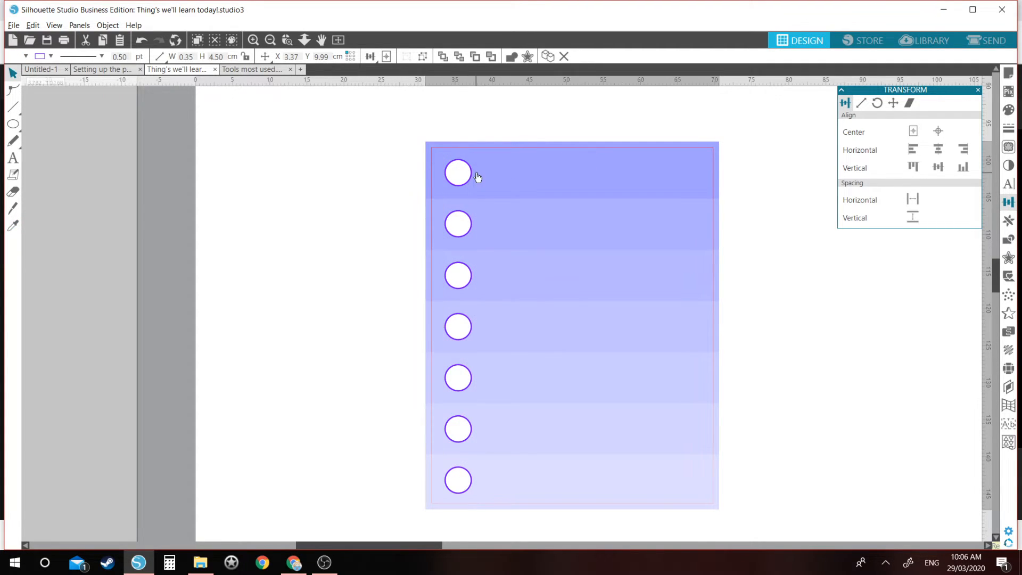
Test that the ombre box and the circle group move independently, and undo the changes
drag(492, 174, 506, 153)
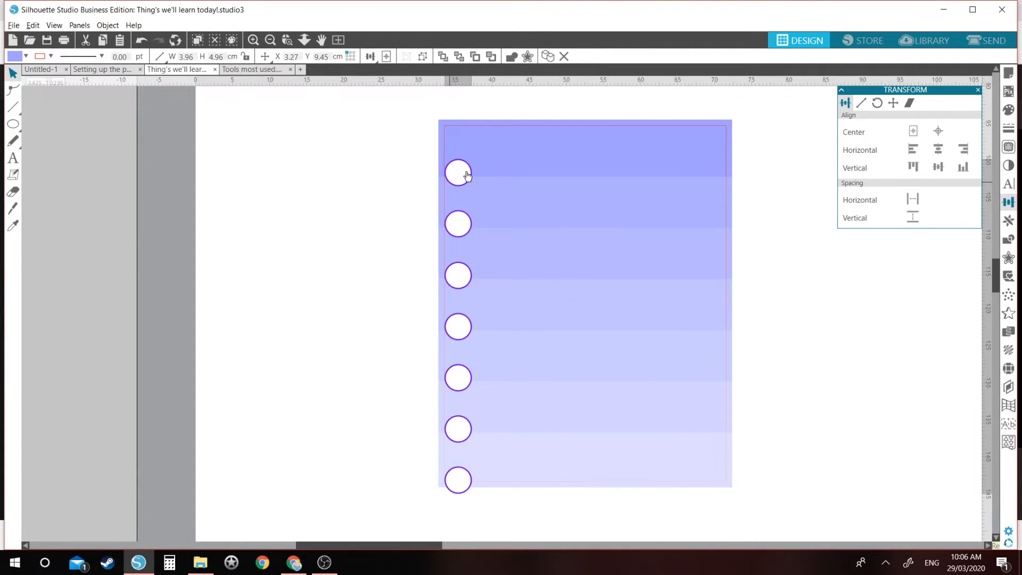
drag(451, 182, 466, 172)
click(345, 350)
key(ctrl+z)
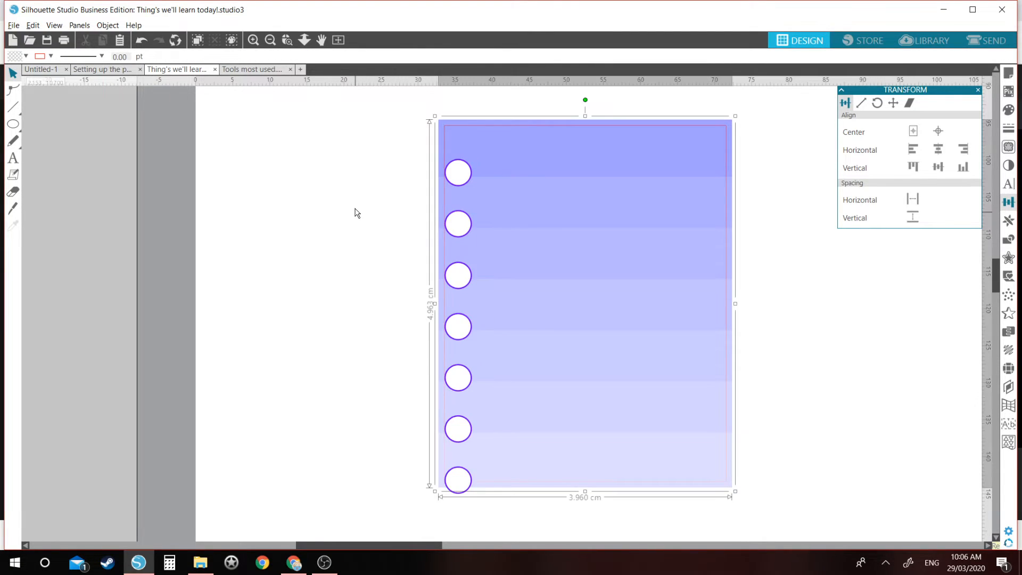
key(ctrl+z)
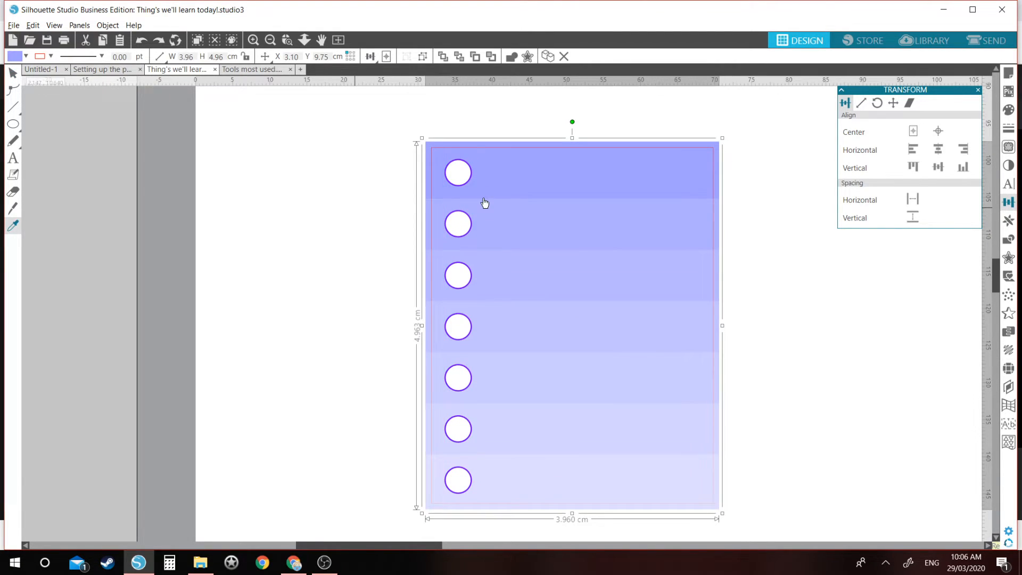
Try a lighter purple and a blue line colour on the circle group, and set its outline to black
click(393, 193)
click(449, 175)
click(1008, 128)
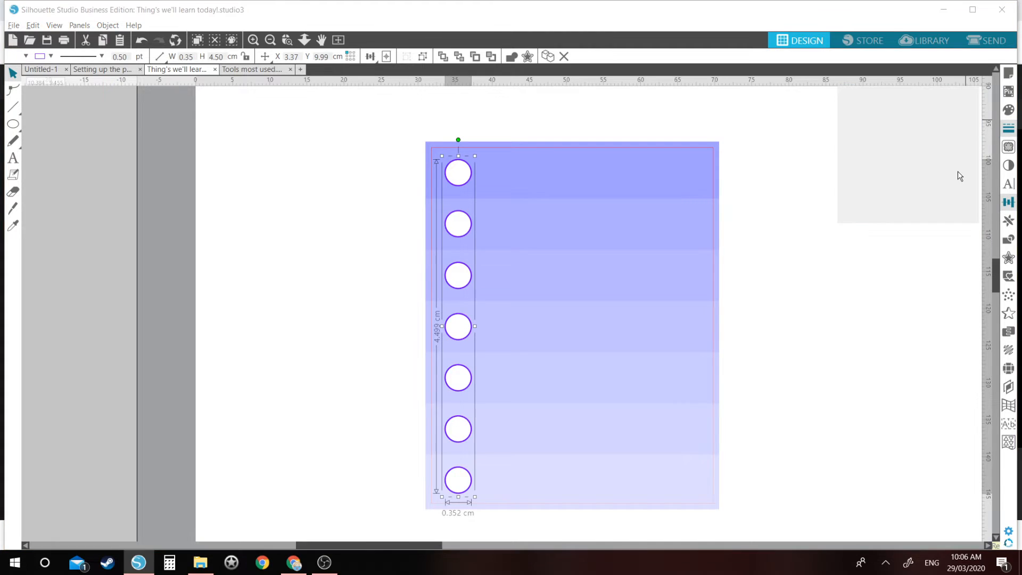
click(862, 102)
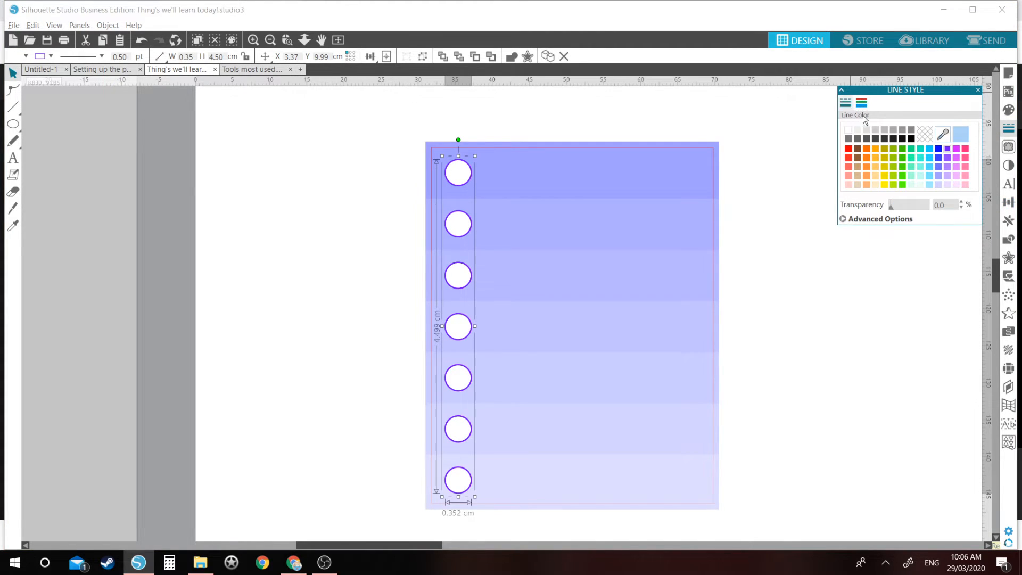
click(947, 159)
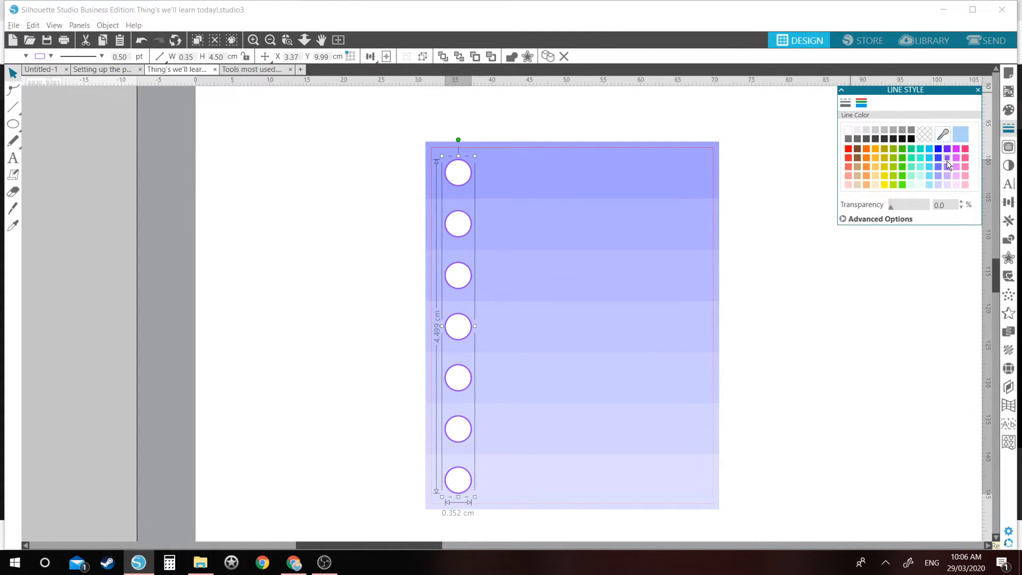
click(928, 149)
click(911, 139)
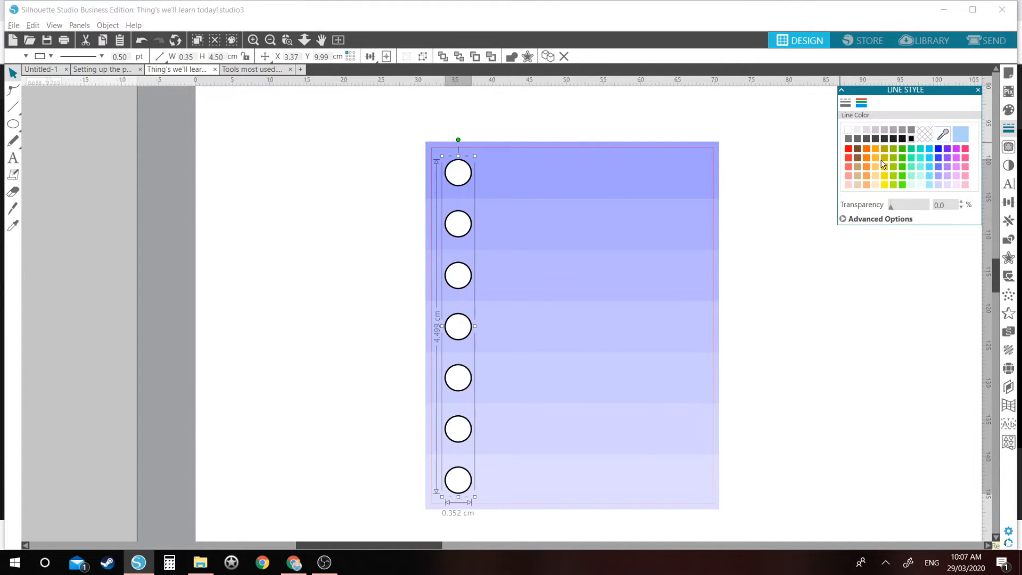
drag(750, 132, 484, 312)
drag(331, 395, 365, 369)
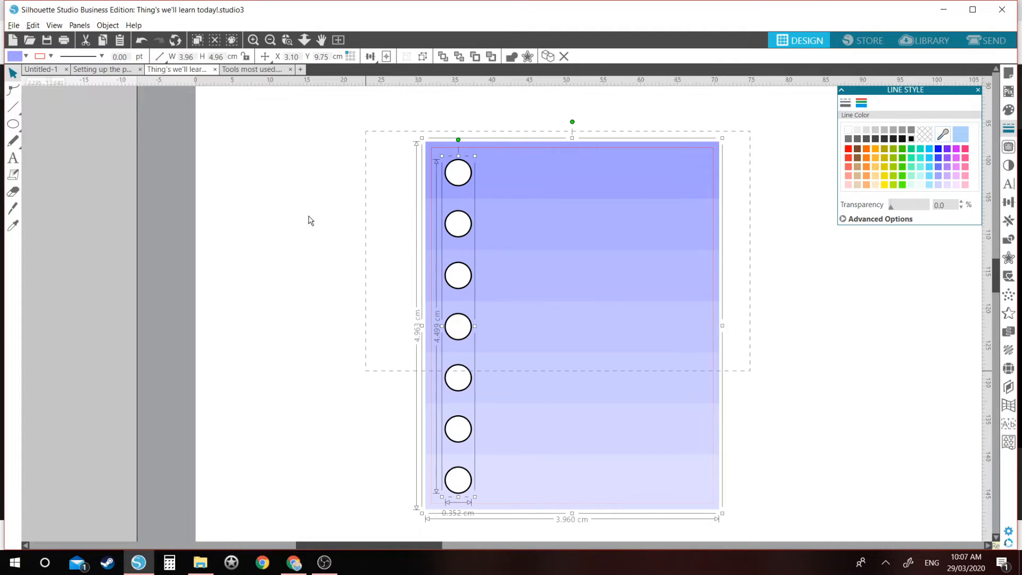
click(270, 40)
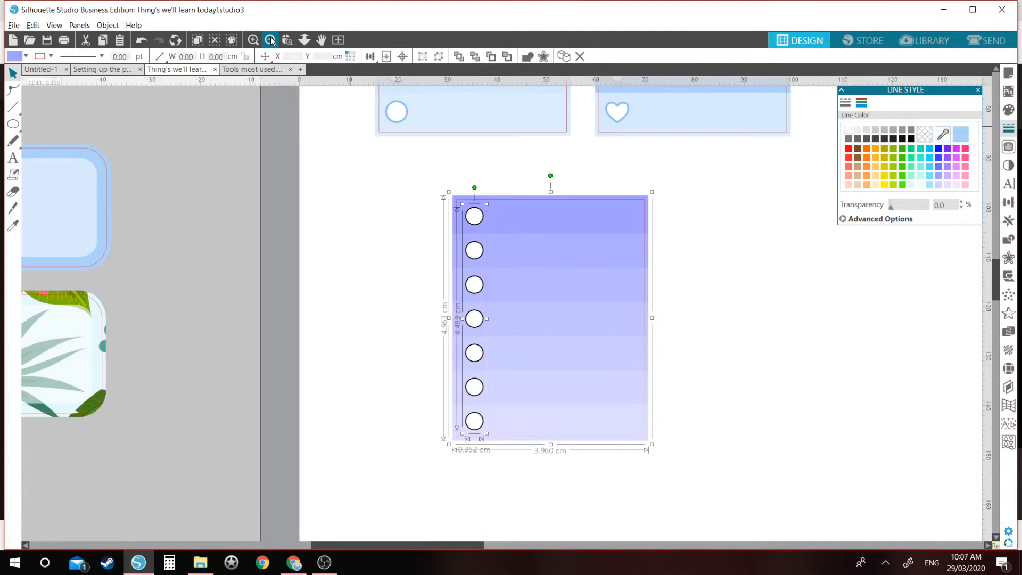
click(271, 38)
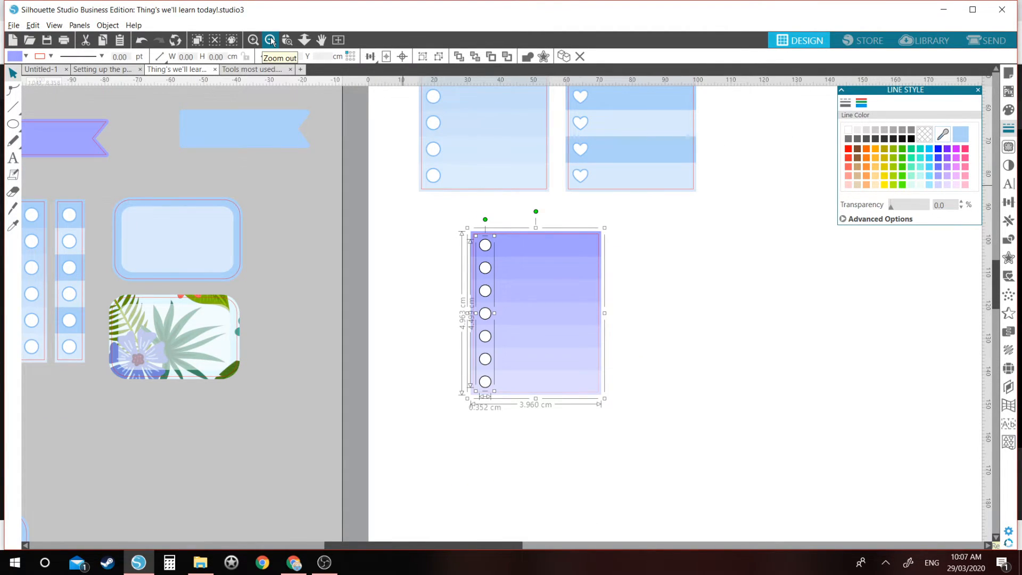
click(271, 40)
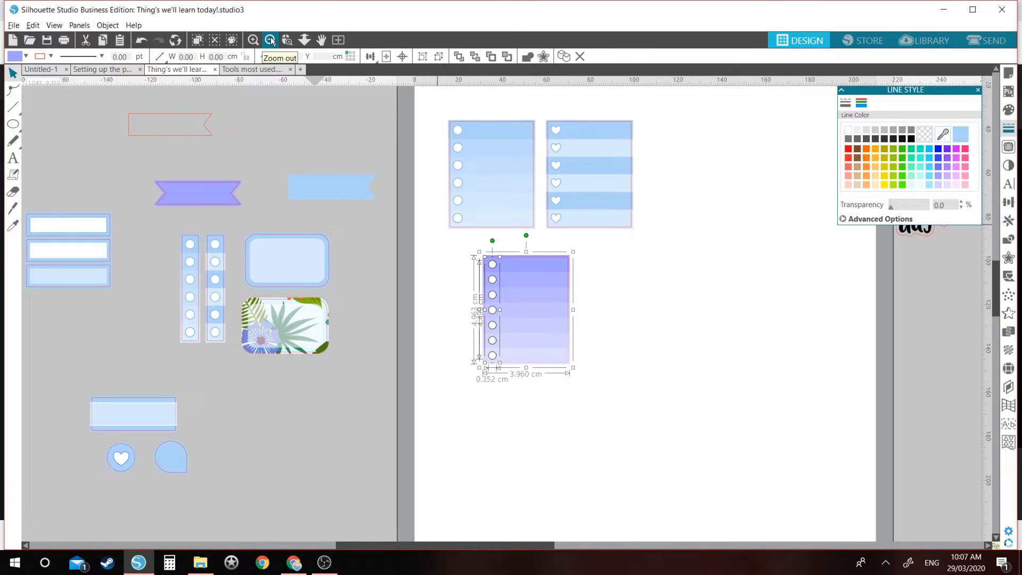
Ungroup the ombre box so its cut line is separate from the colour strips, leaving the circle group intact
drag(607, 284, 539, 312)
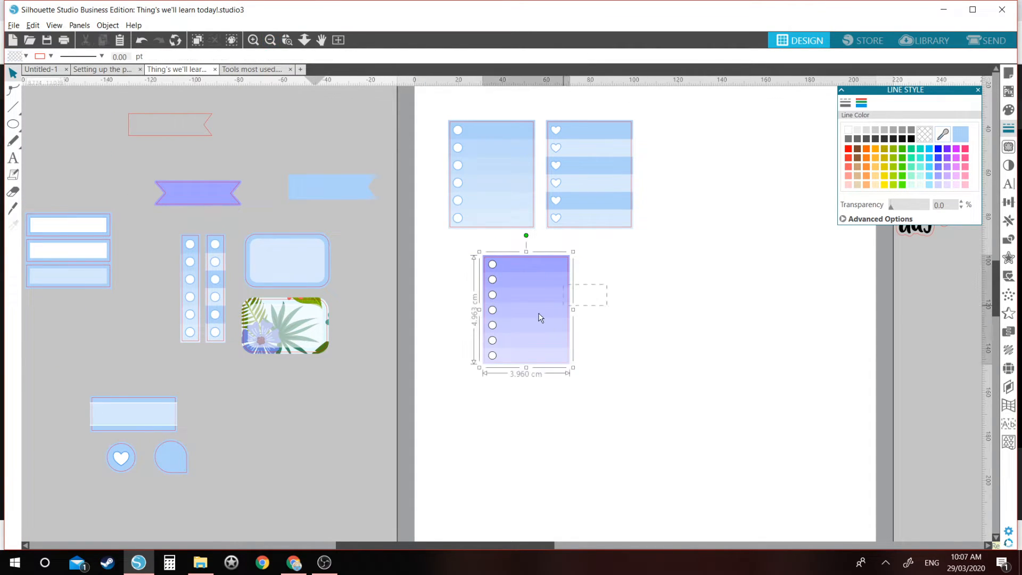
key(z)
drag(471, 248, 584, 378)
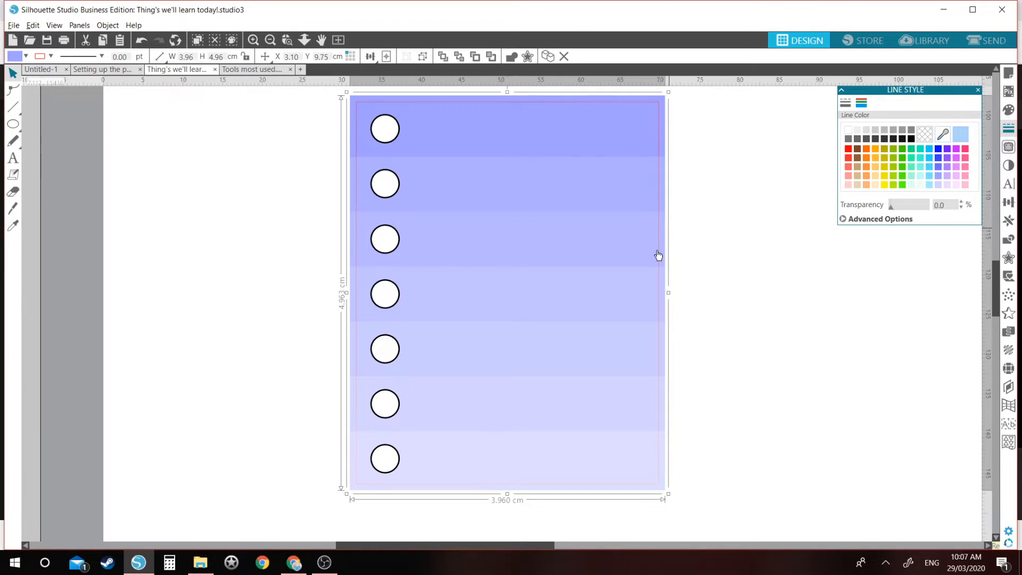
key(i)
key(v)
drag(707, 239, 563, 290)
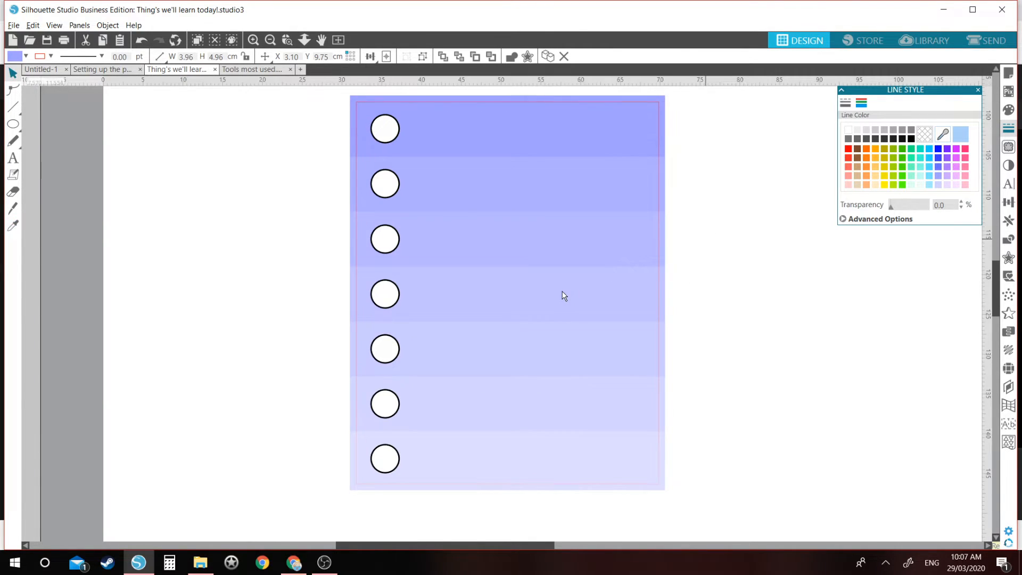
key(i)
key(ctrl+shift+g)
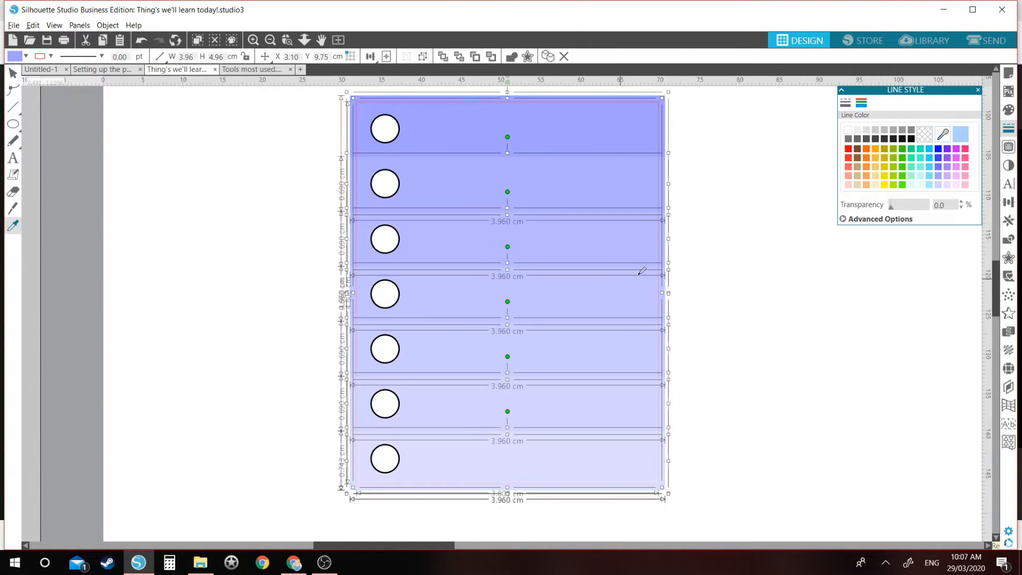
key(v)
click(706, 142)
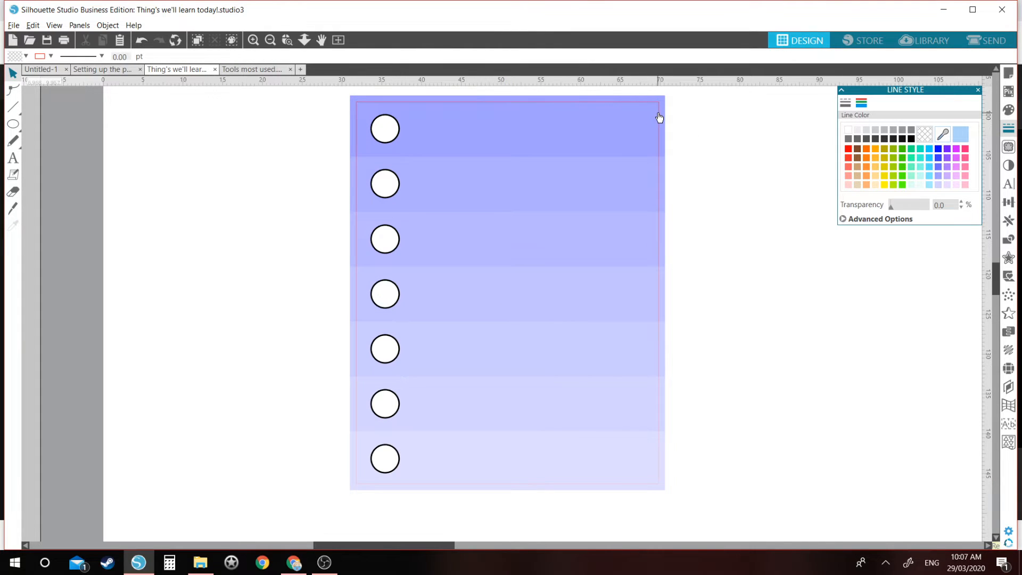
Bring the red cut line to the front and narrow it to about 0.73 cm wide around the circles
click(659, 117)
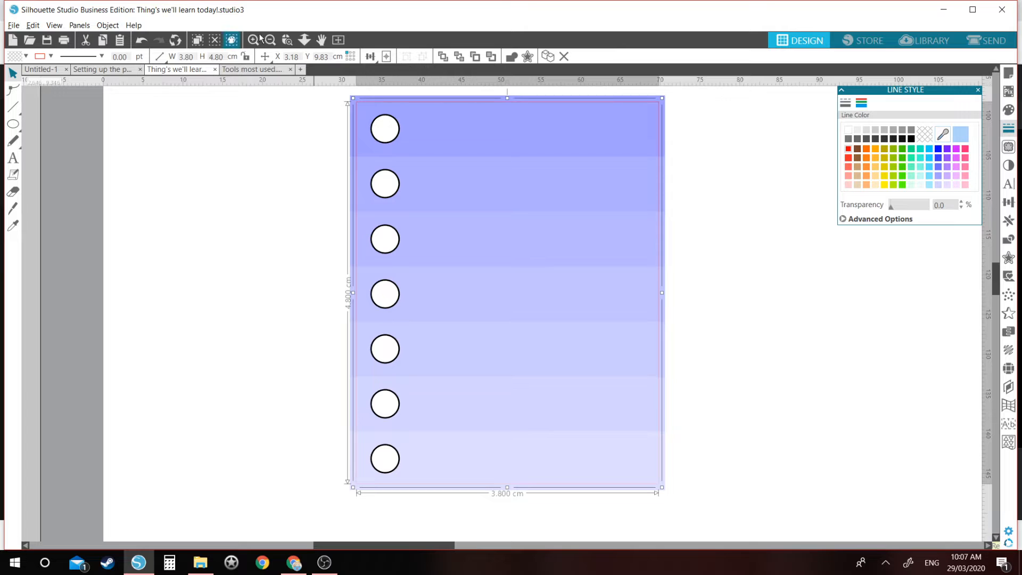
click(443, 57)
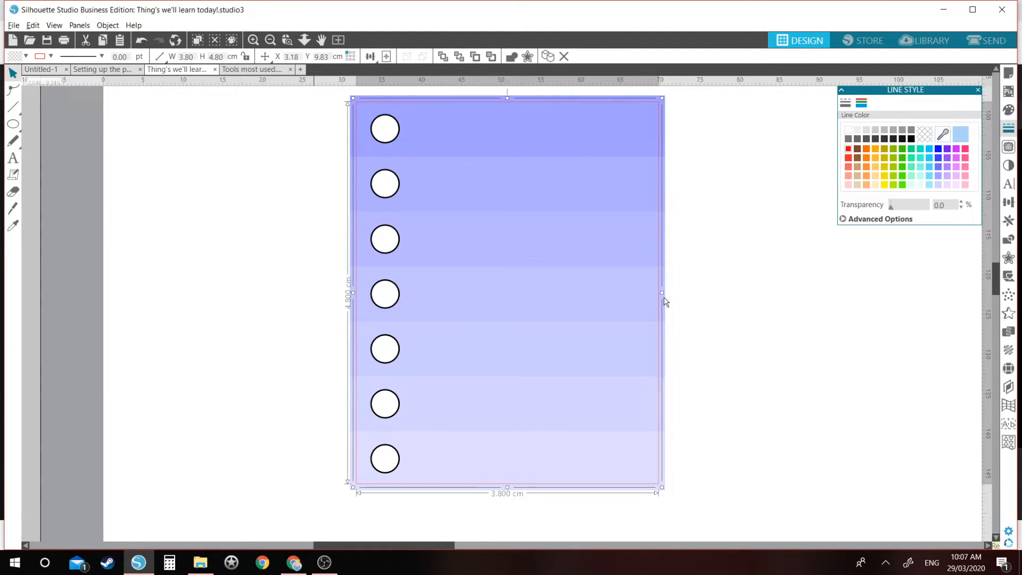
drag(600, 295, 418, 298)
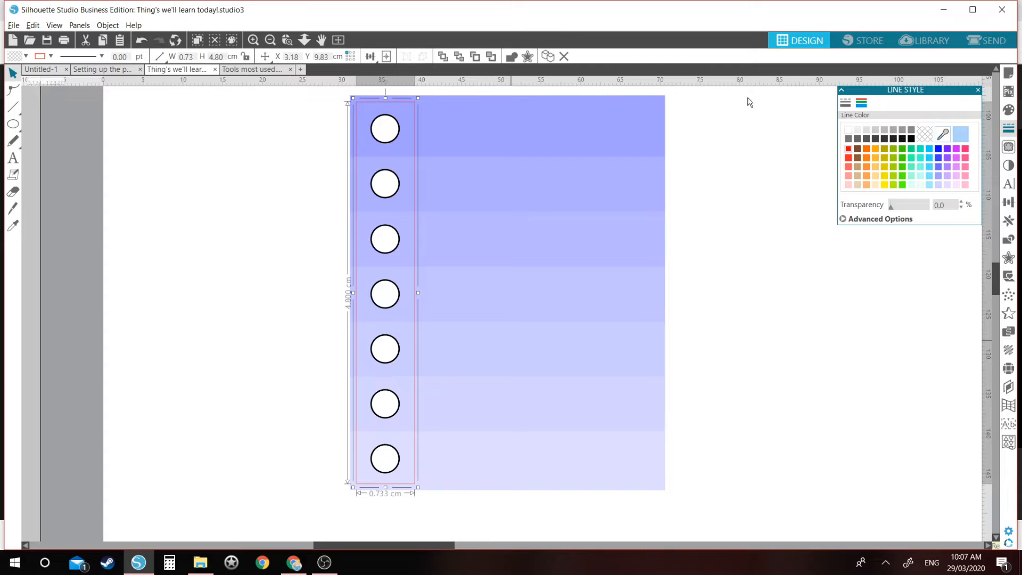
Group the ombre strips with their base box and narrow the group to about 0.9 cm wide around the cut line
drag(748, 99, 542, 525)
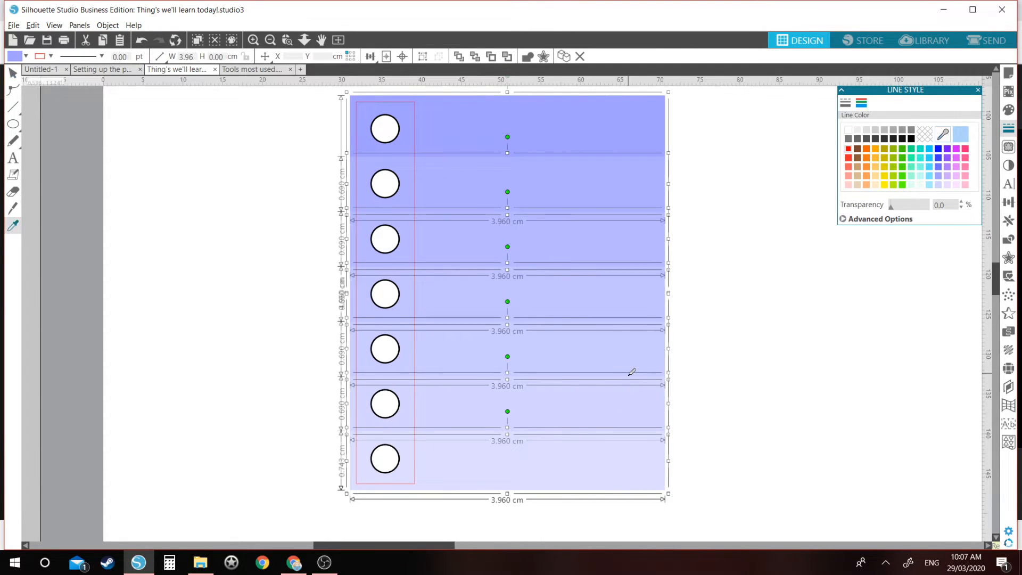
key(ctrl+g)
drag(669, 293, 425, 303)
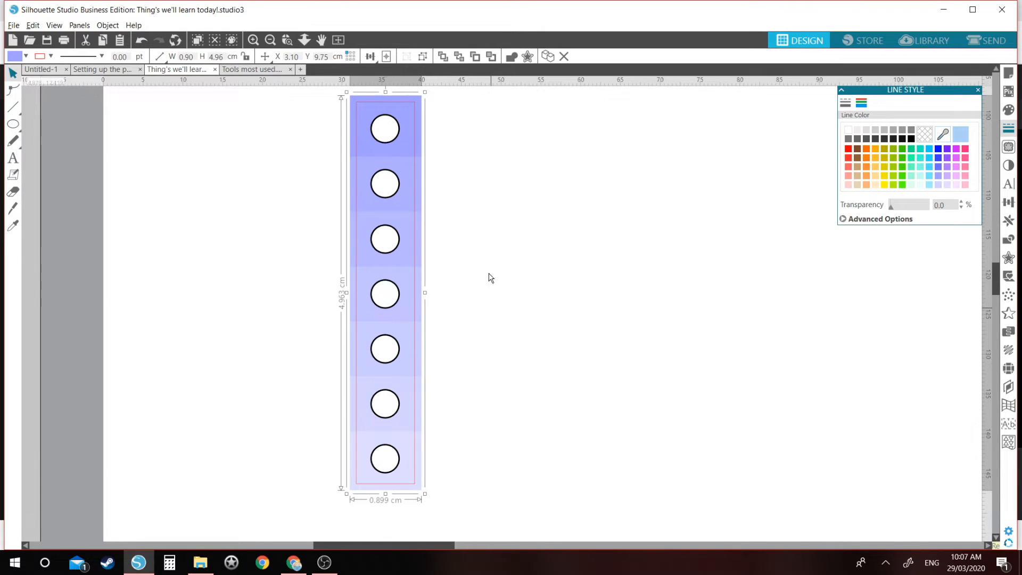
Select the circles, cut line and narrow ombre strip together and align their centres horizontally
drag(484, 178, 342, 240)
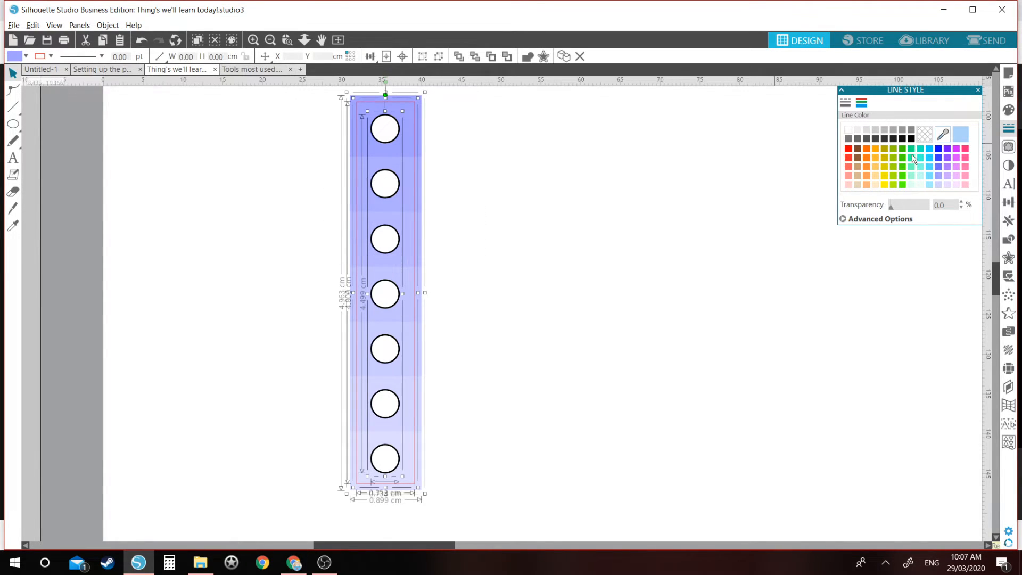
click(1009, 202)
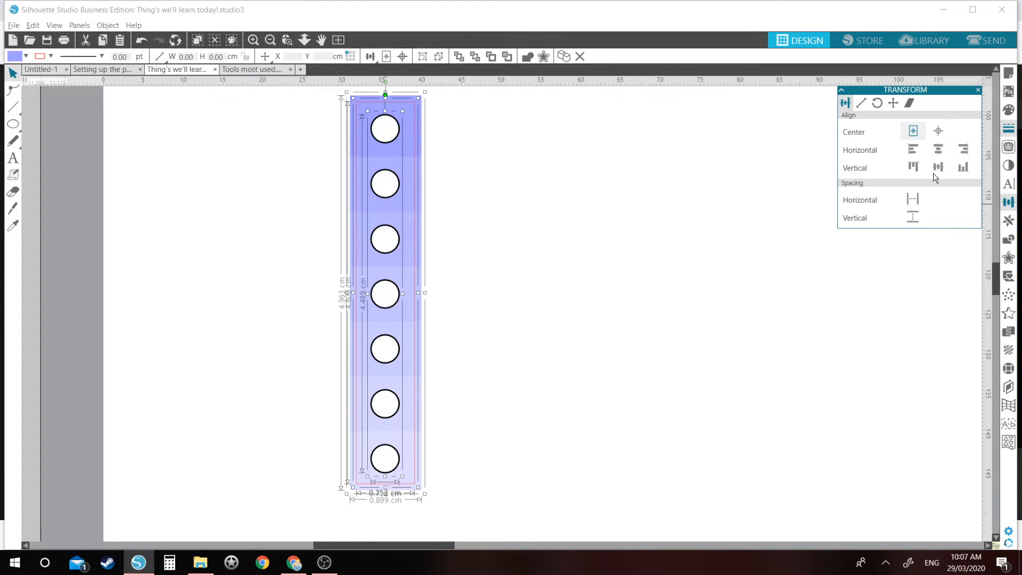
click(937, 148)
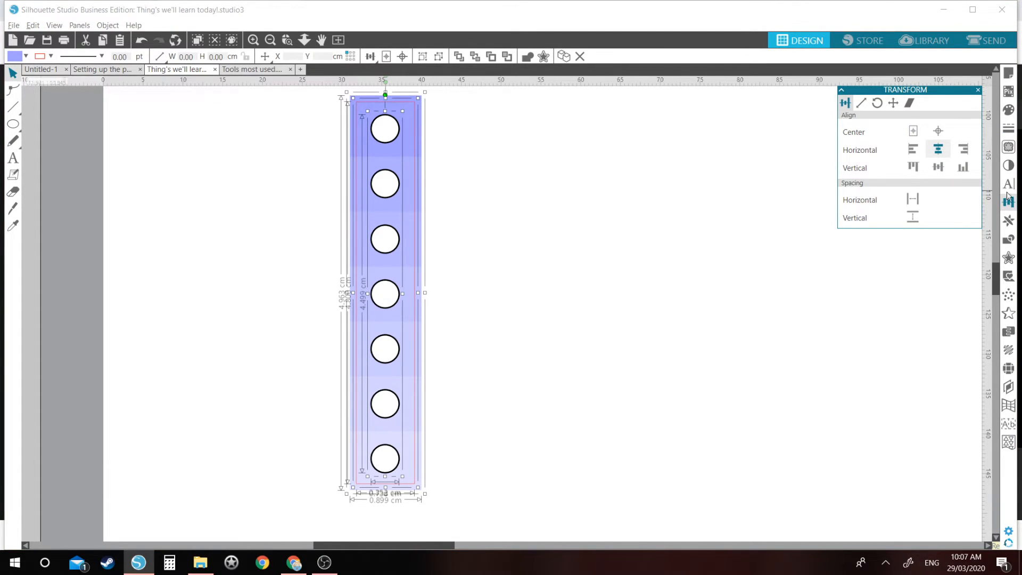
click(938, 152)
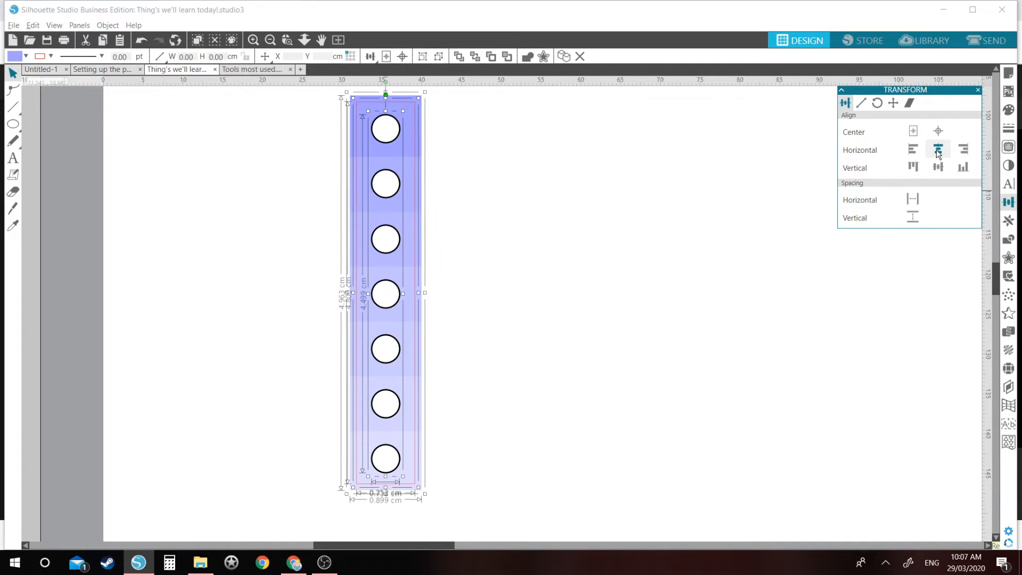
click(507, 265)
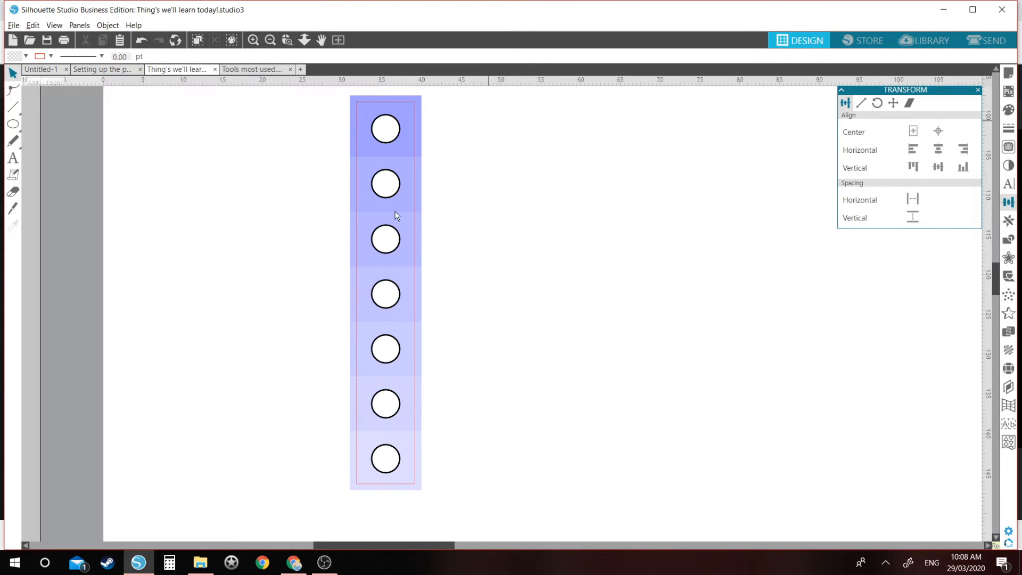
Move the large black heart image onto the page beside the circle checklist strip, and delete it
click(270, 41)
click(270, 41)
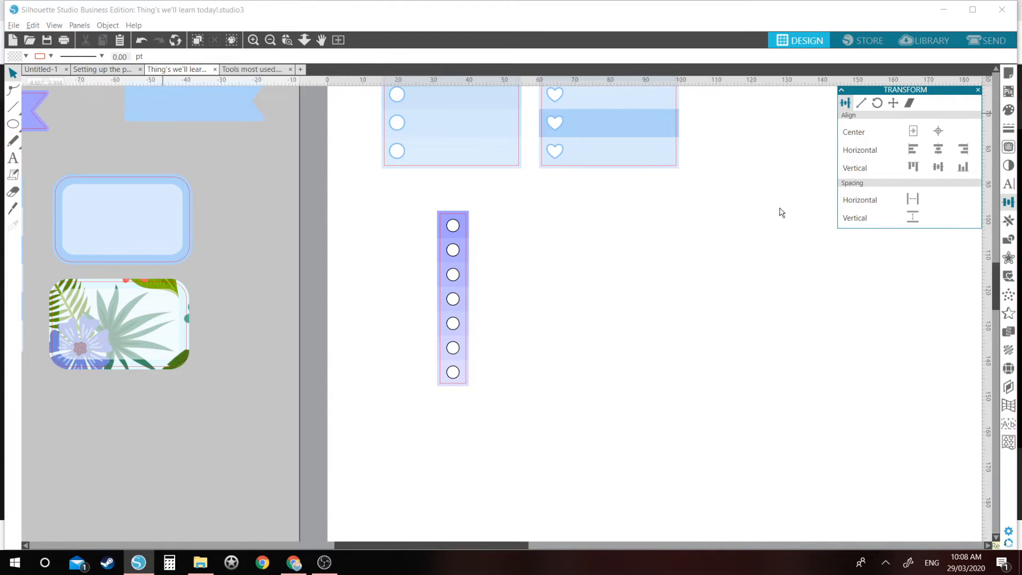
drag(999, 284, 999, 239)
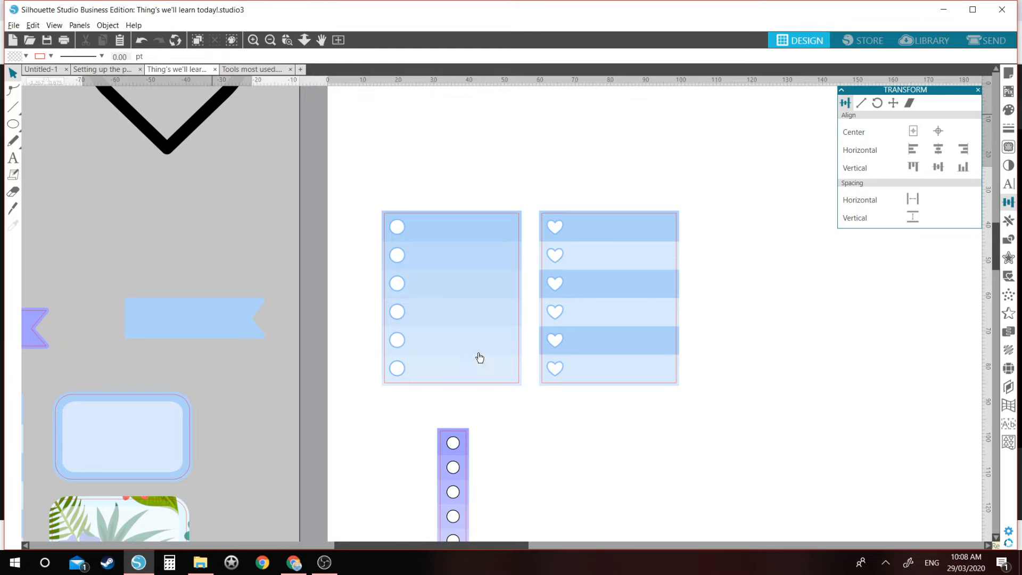
drag(480, 358, 708, 541)
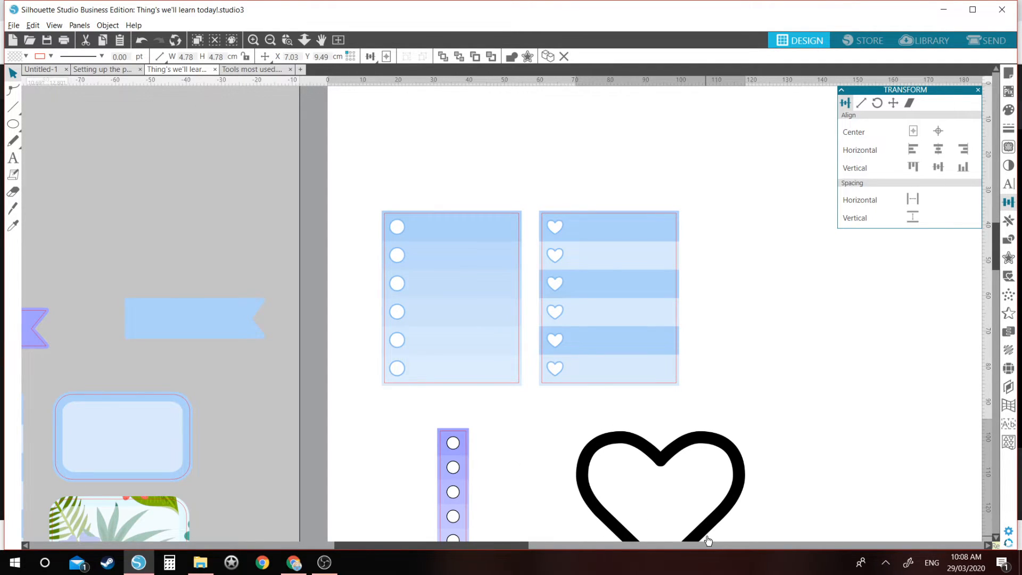
drag(734, 475, 735, 475)
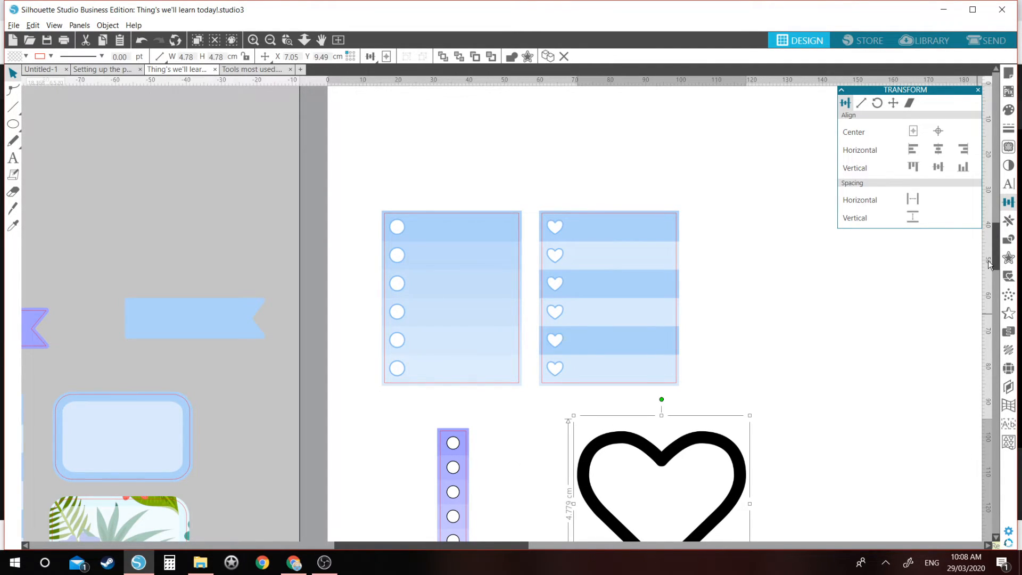
drag(994, 262, 994, 284)
key(Delete)
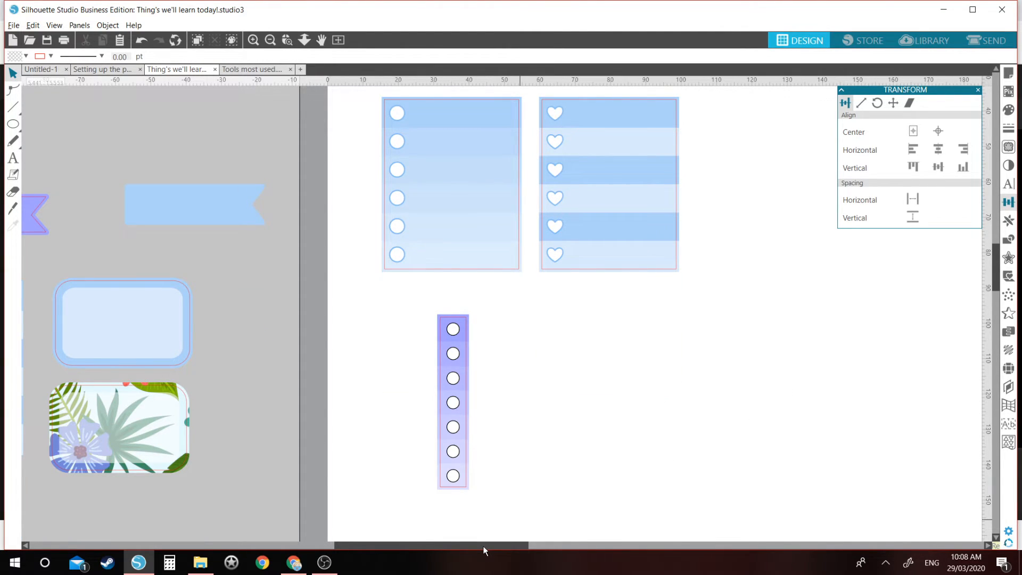
Switch to the "Stuff for live stream!" folder and import heart-shape-outline.png onto the page, right of the checklist strip
drag(484, 545, 539, 545)
key(alt+Tab)
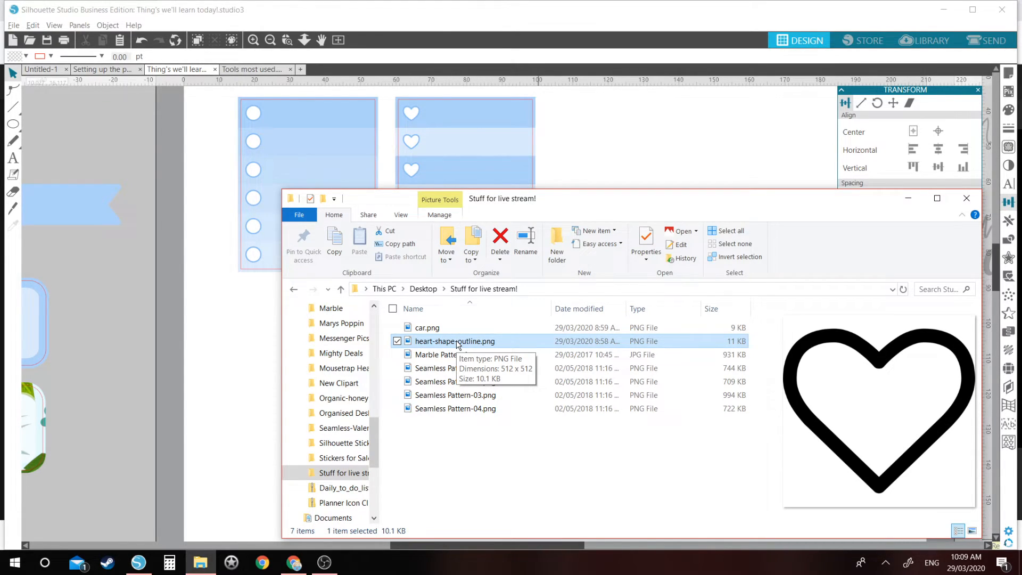
drag(456, 343, 578, 330)
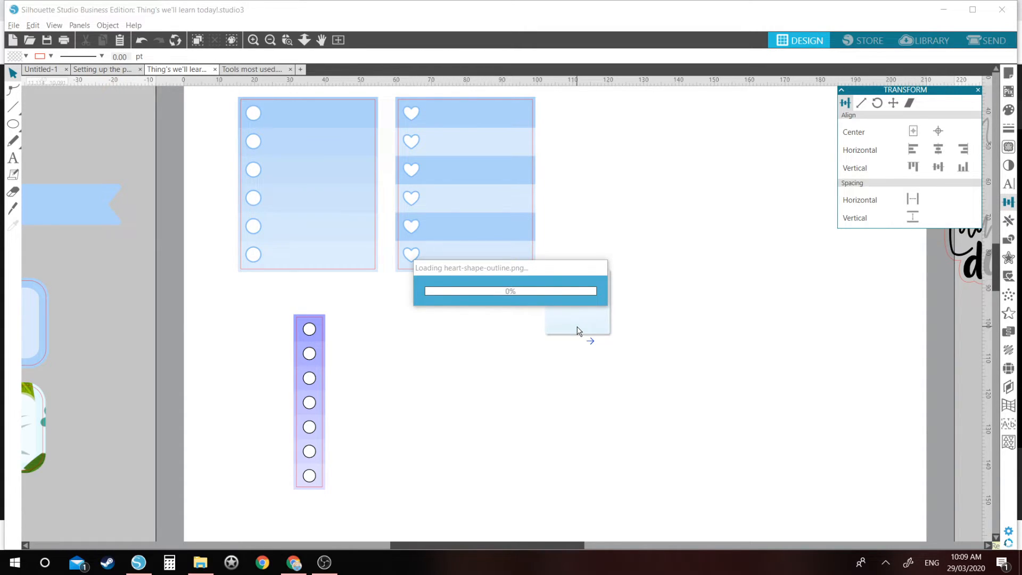
drag(579, 330, 648, 158)
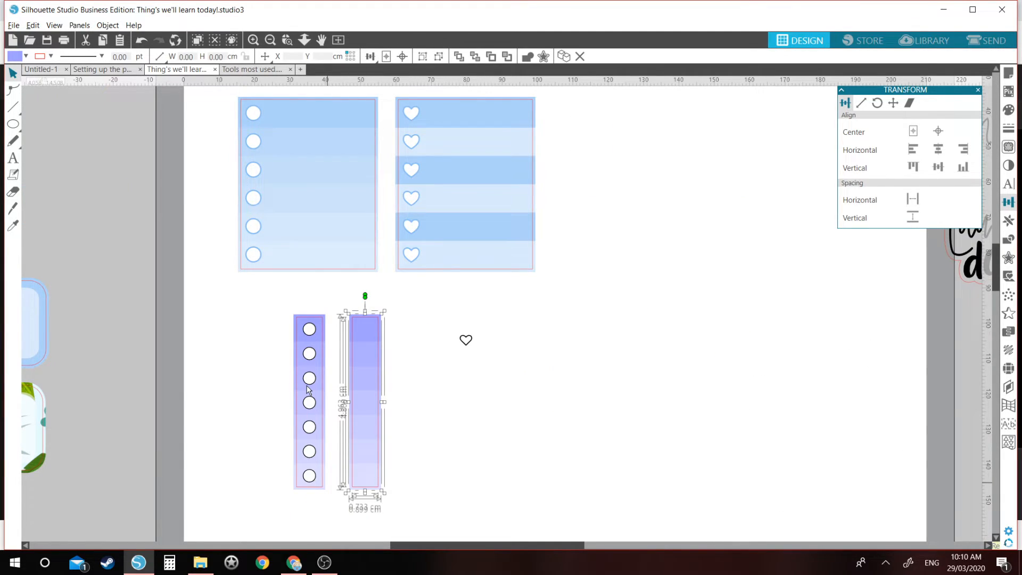
Trace the entire heart image and shrink the traced heart to about 0.36 cm wide for the blank ombre strip
click(365, 302)
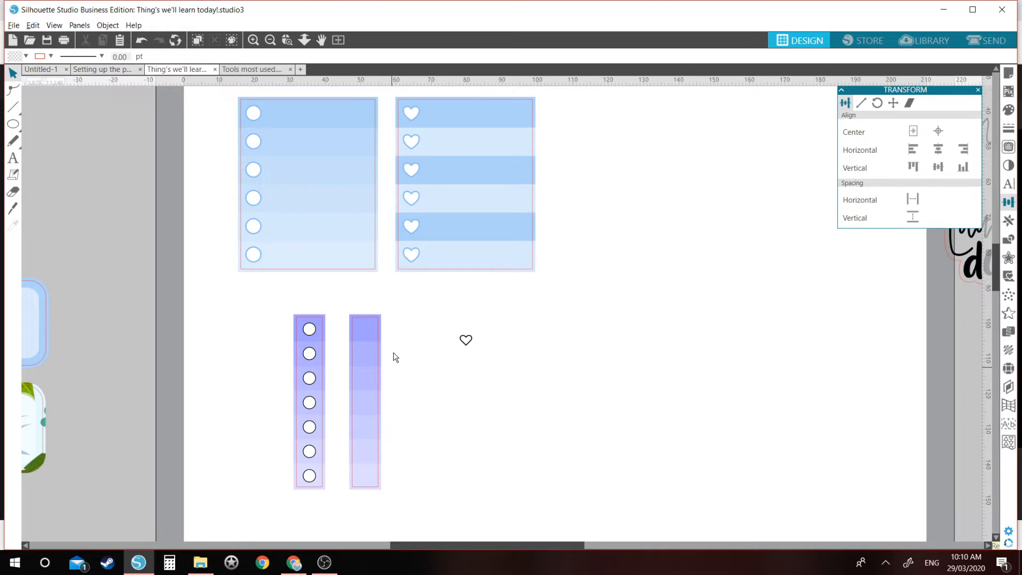
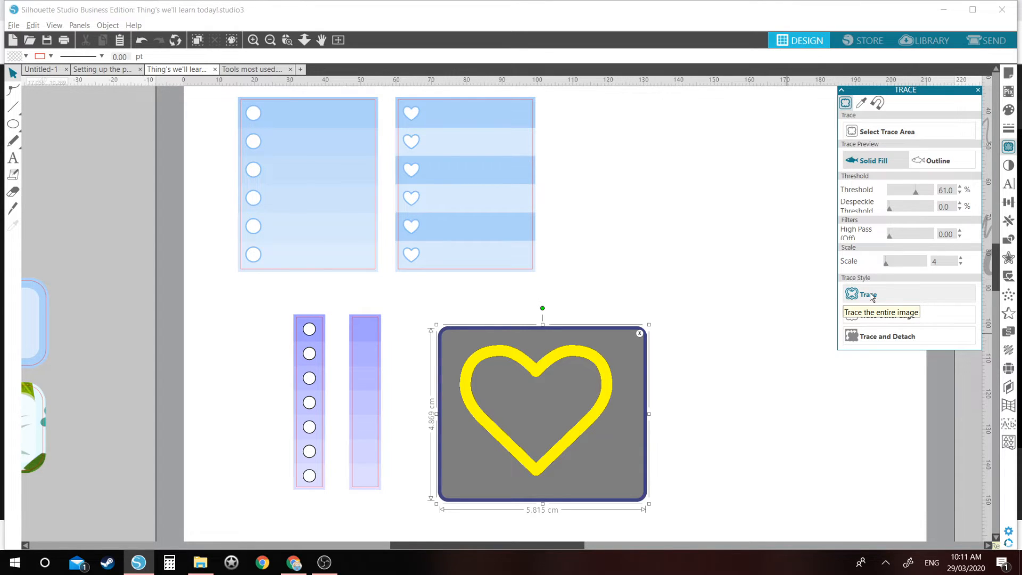
click(868, 295)
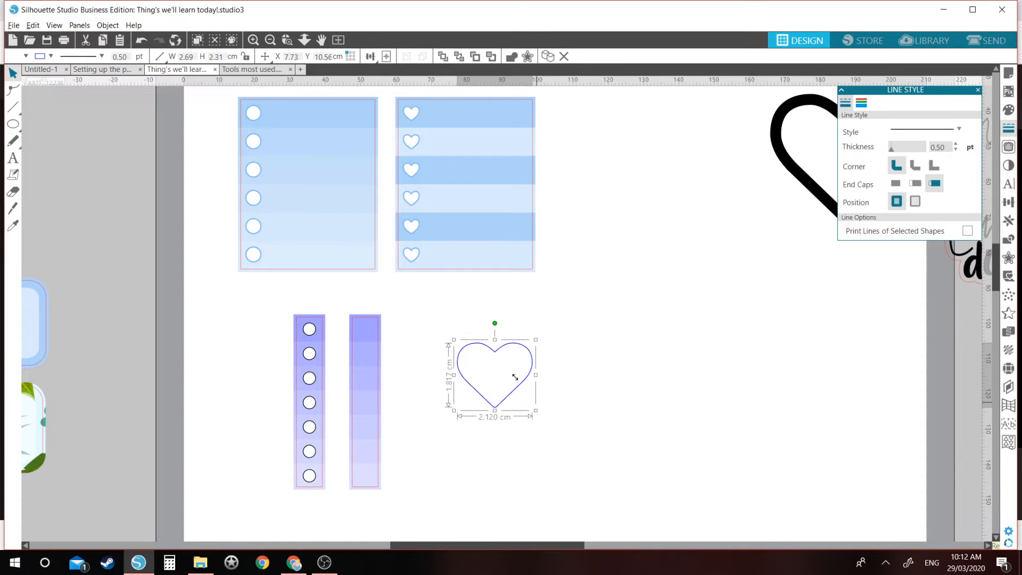
drag(515, 377, 475, 356)
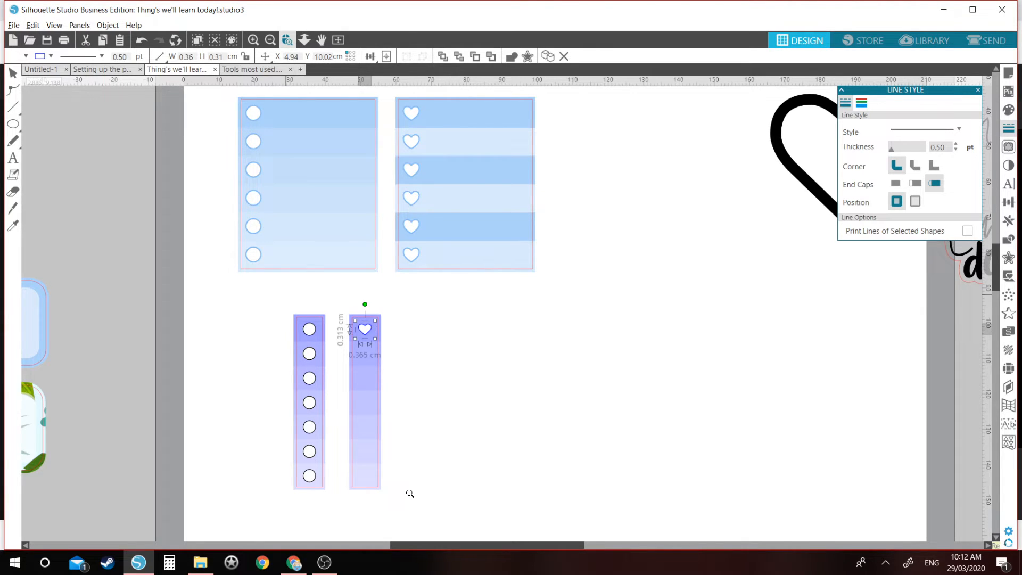
Align the top of the small heart with the top of the circle column on the neighbouring strip
drag(409, 493, 287, 314)
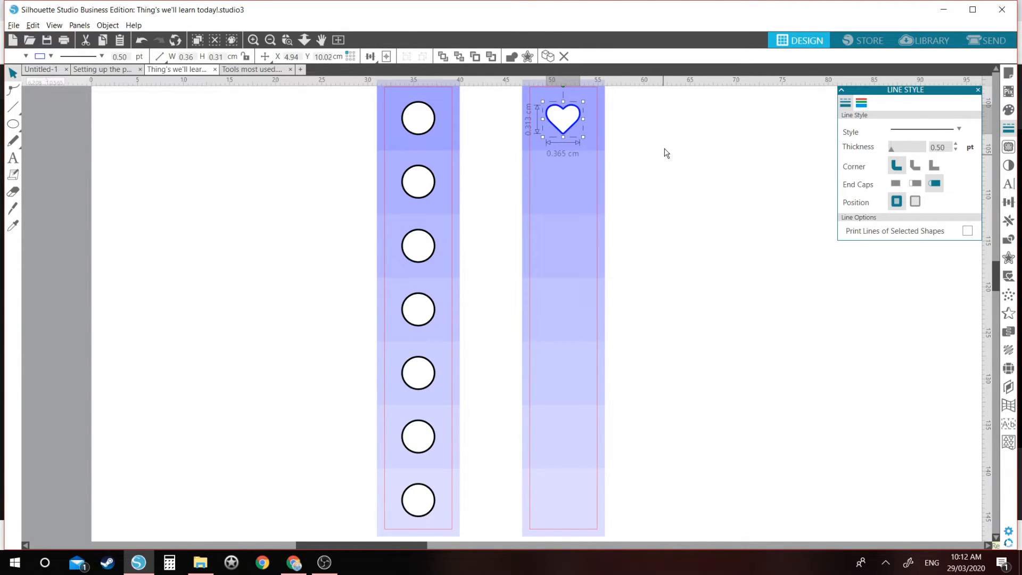
scroll(664, 153, up, 1)
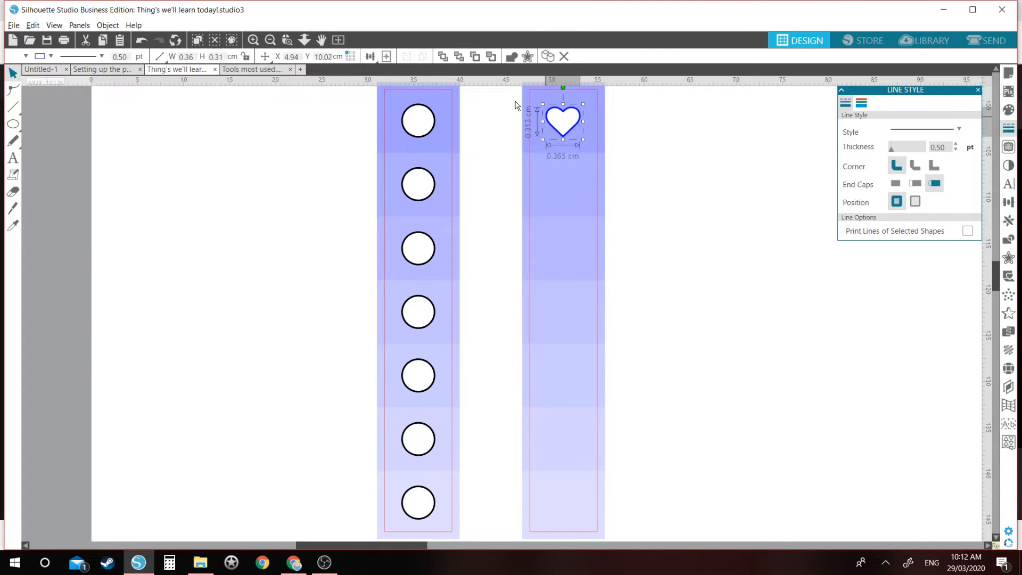
shift+click(429, 125)
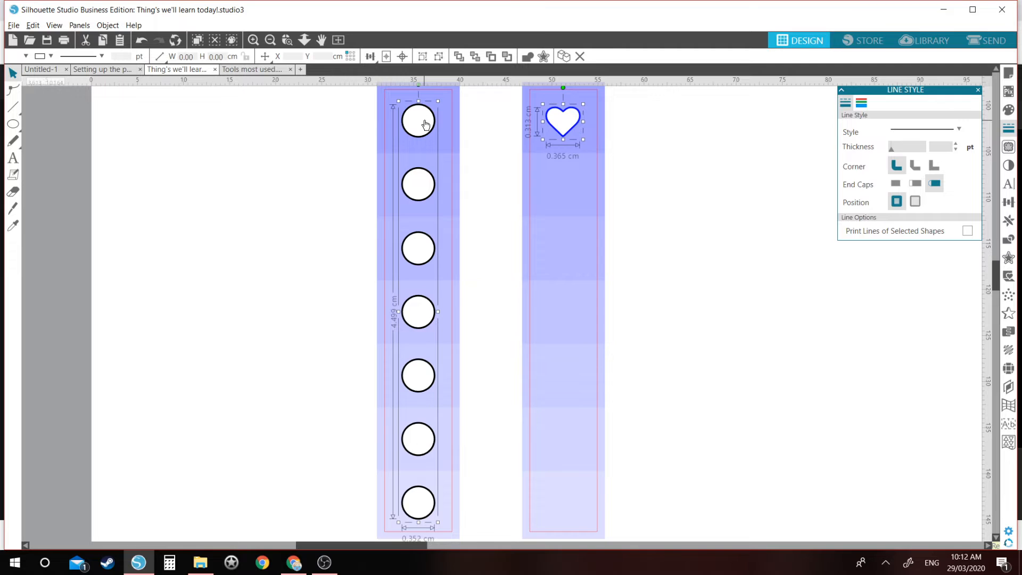
click(1008, 202)
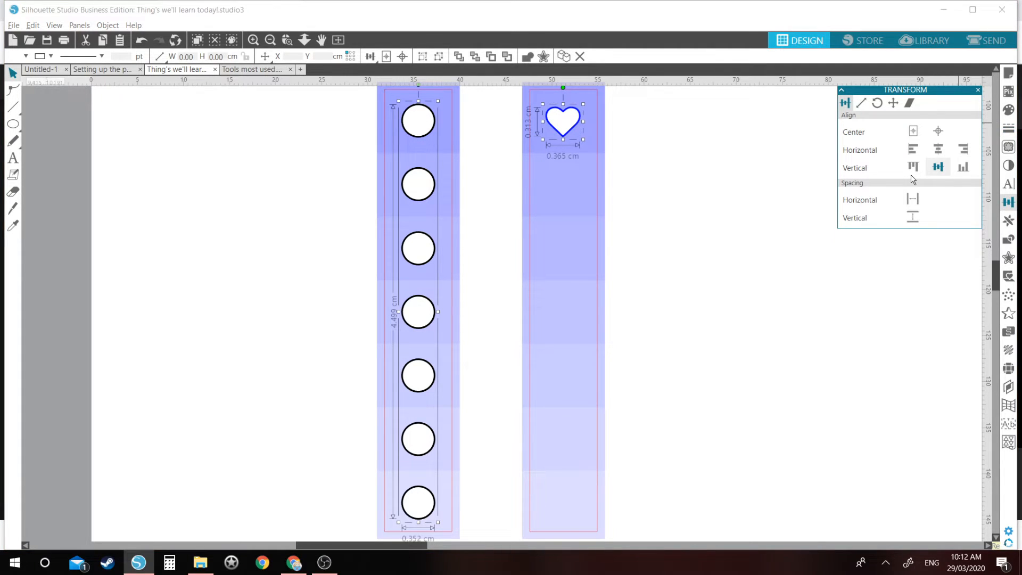
click(913, 168)
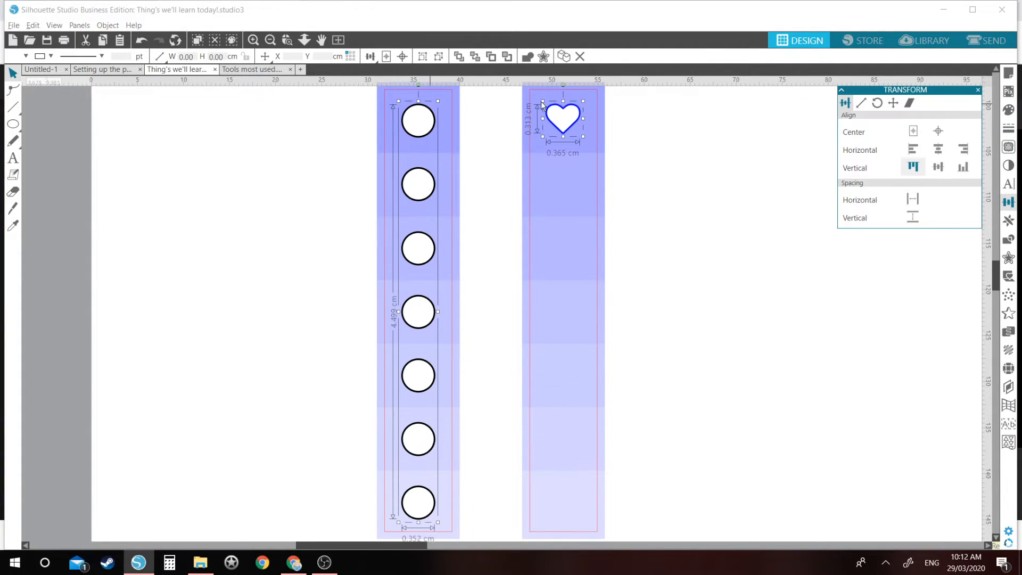
click(606, 113)
Duplicate the heart six times downward on the ombre strip to make a column of seven hearts
click(585, 121)
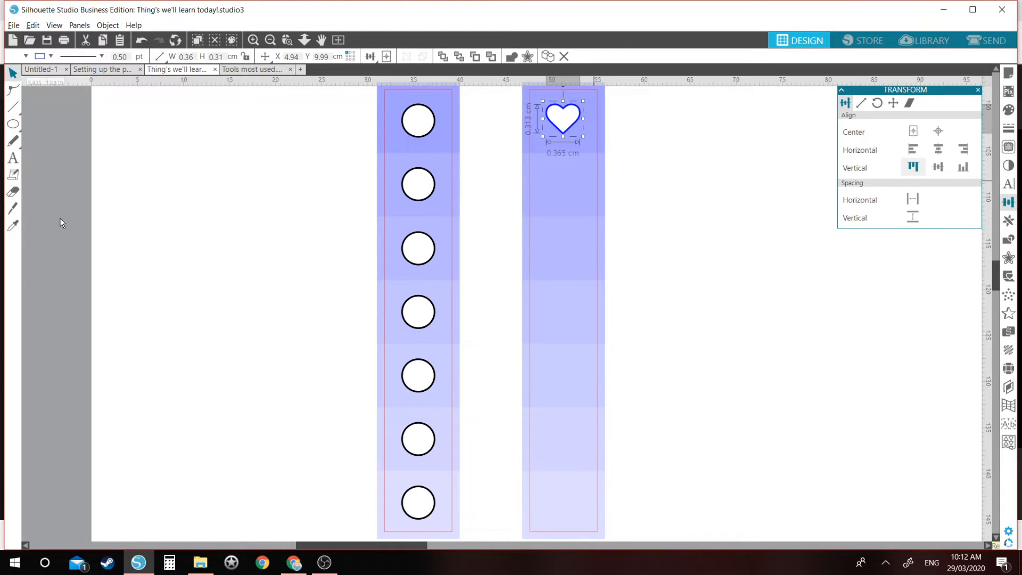
key(ctrl+d)
key(ctrl+d)
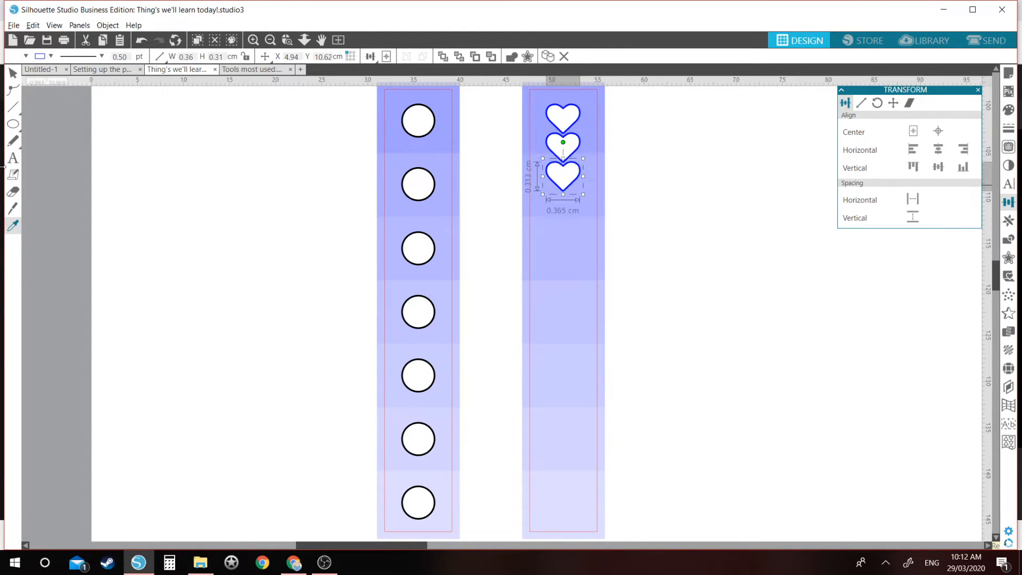
key(ctrl+d)
key(ctrl+d)
key(ctrl+d)
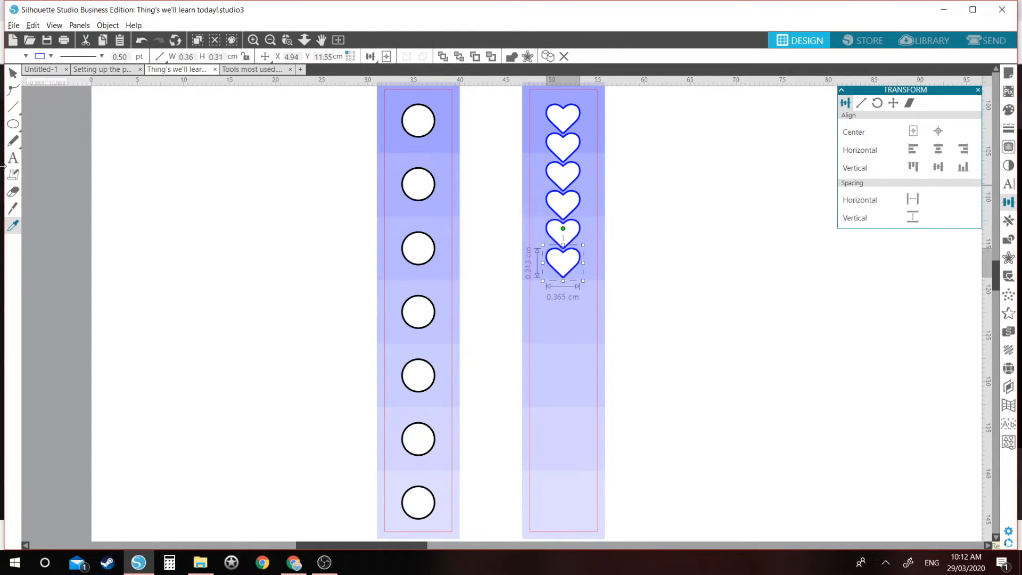
key(ctrl+d)
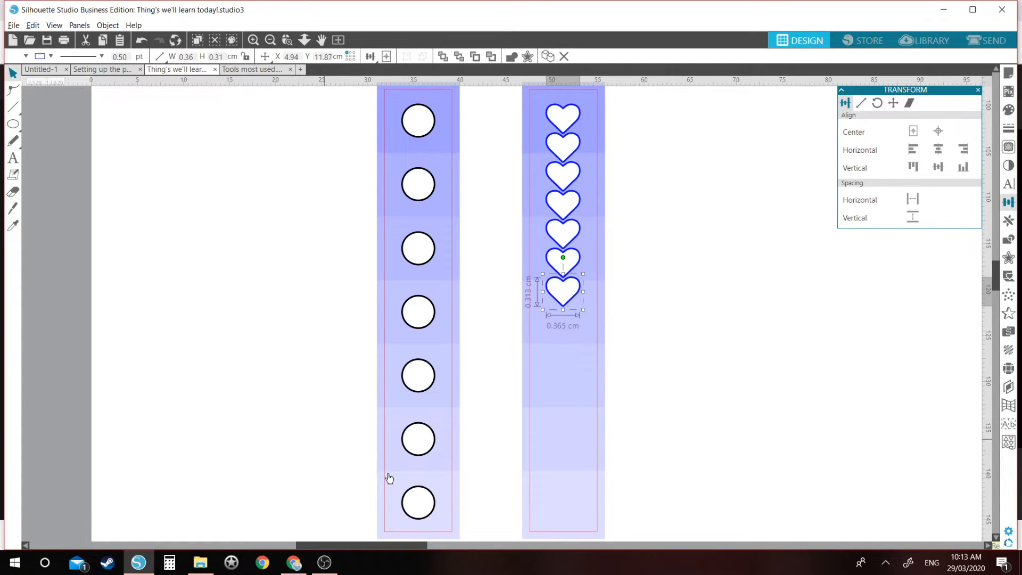
Align the lowest heart with the bottom of the circle column
shift+click(417, 504)
click(962, 168)
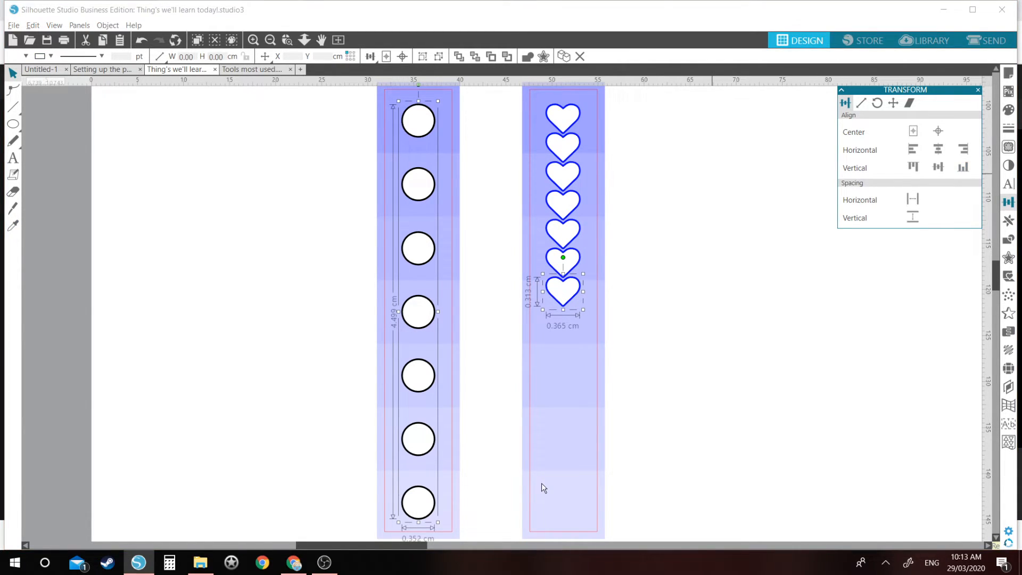
click(613, 511)
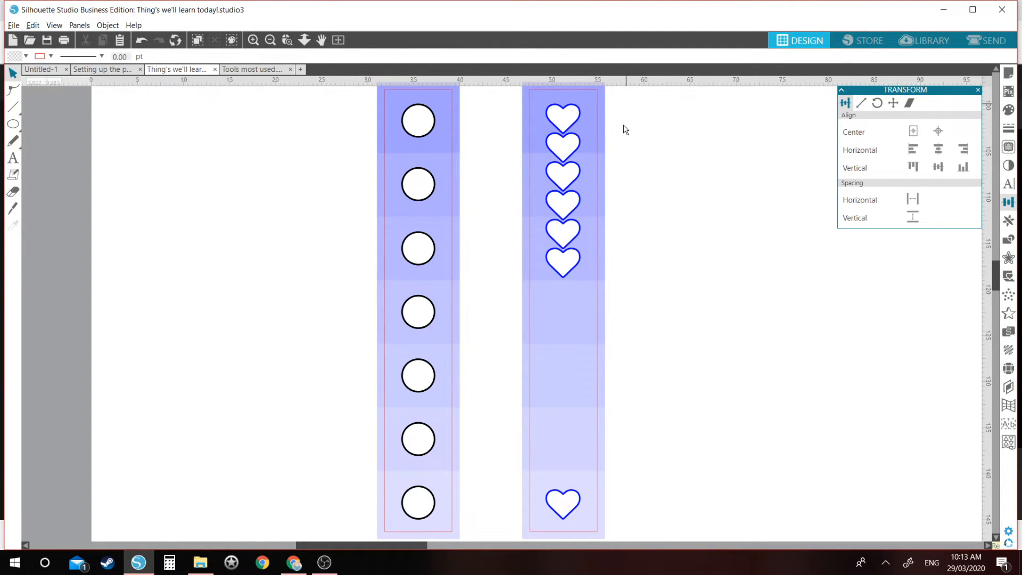
Select all seven hearts without the strip and space them evenly in the vertical direction
drag(629, 104, 589, 432)
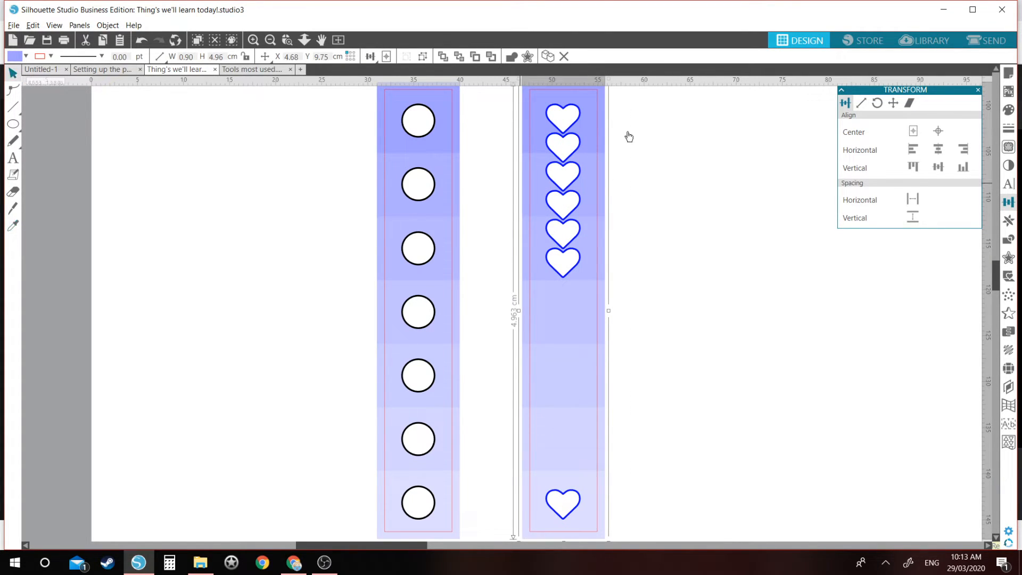
click(616, 419)
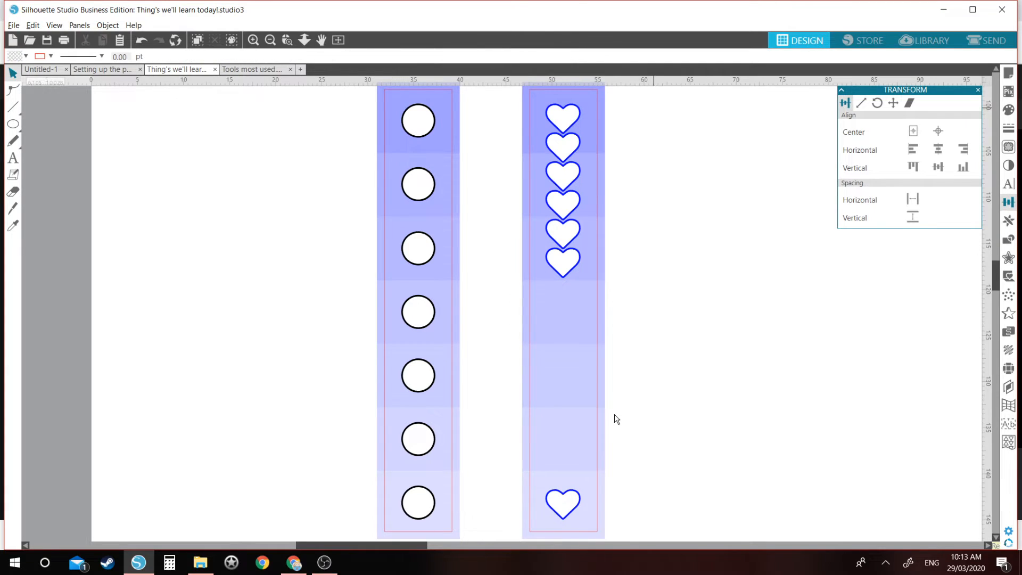
drag(654, 107, 569, 506)
shift+click(569, 455)
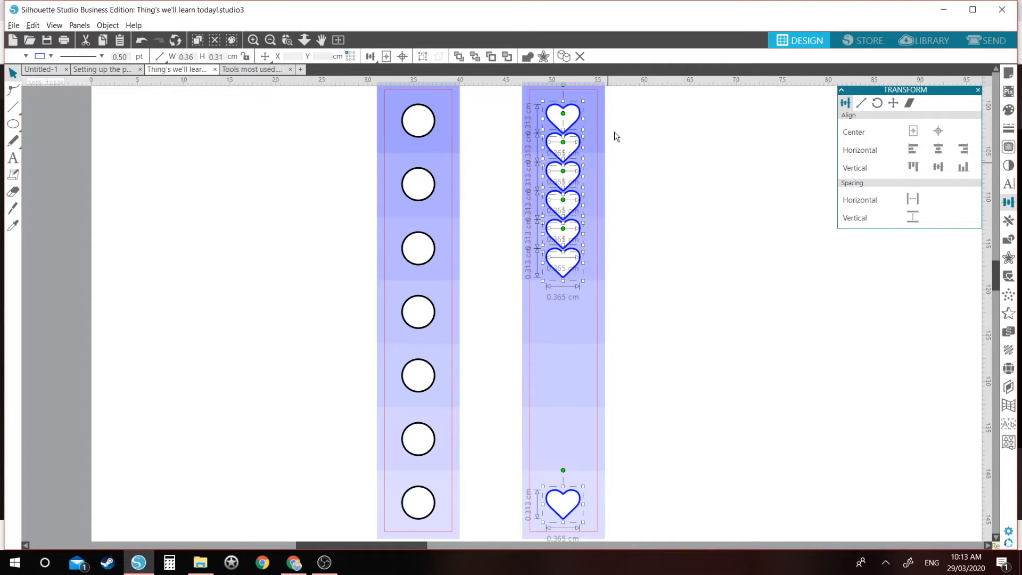
click(638, 135)
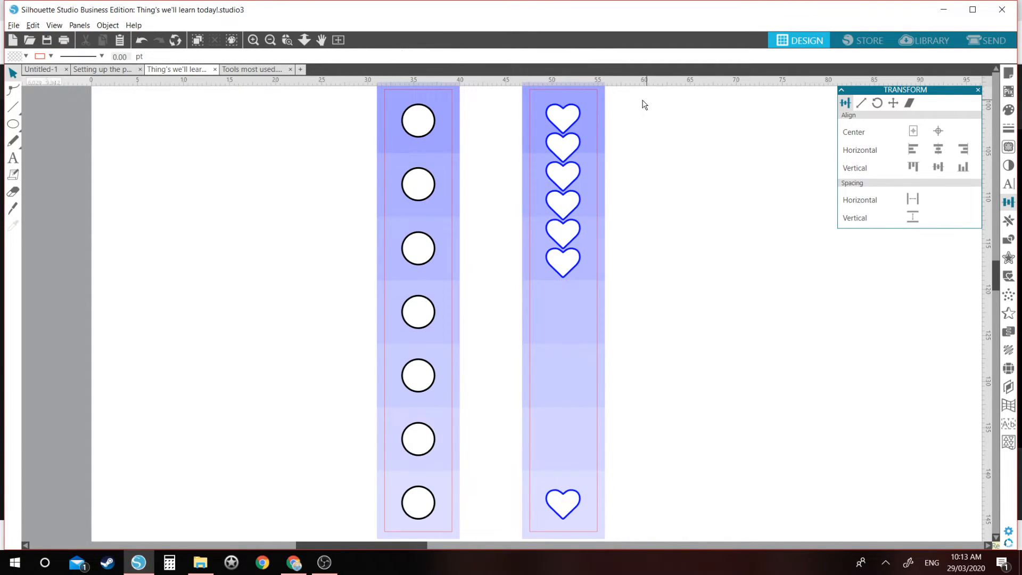
drag(645, 100, 598, 117)
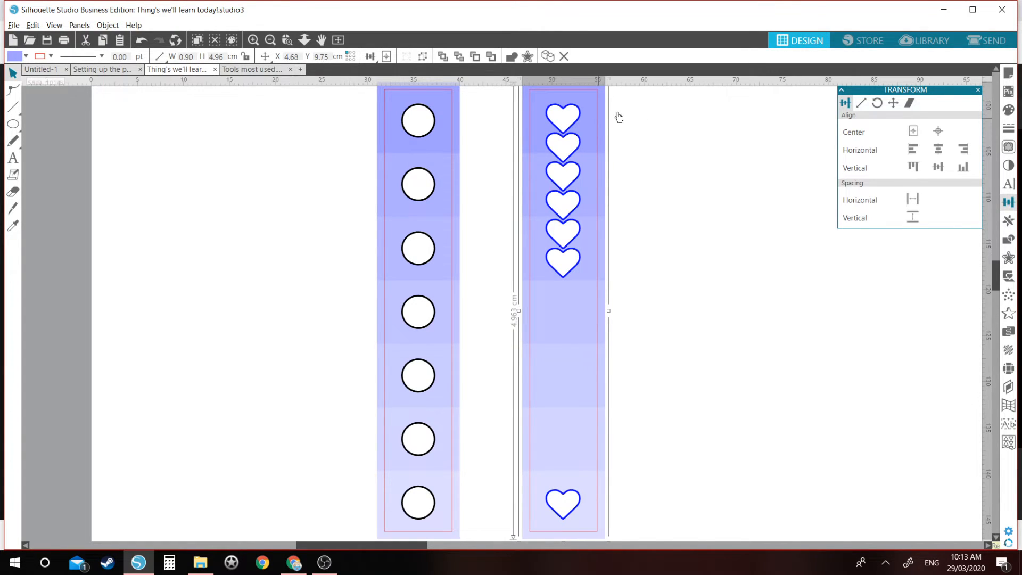
drag(646, 103, 578, 464)
shift+click(560, 523)
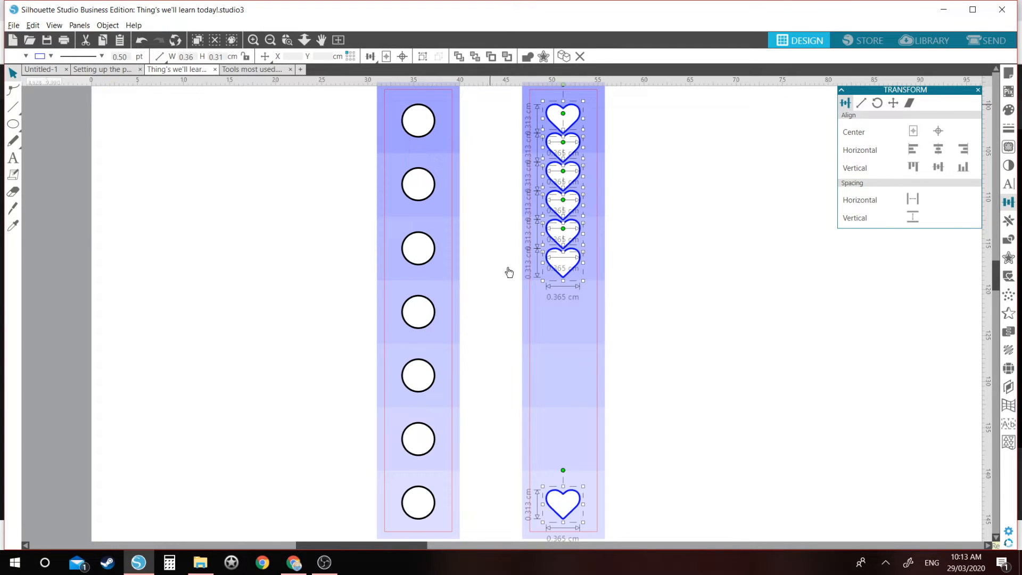
click(914, 217)
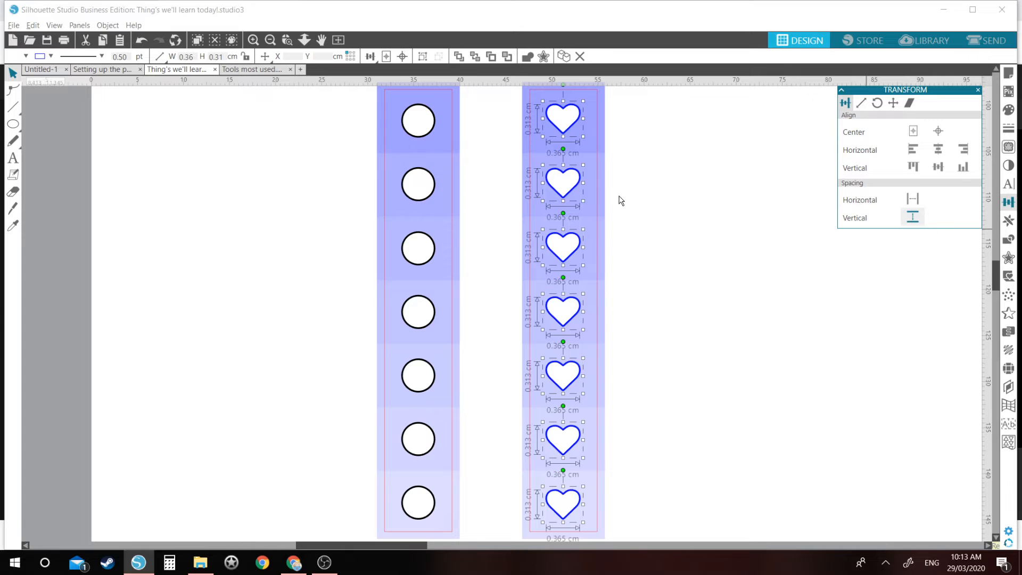
click(645, 114)
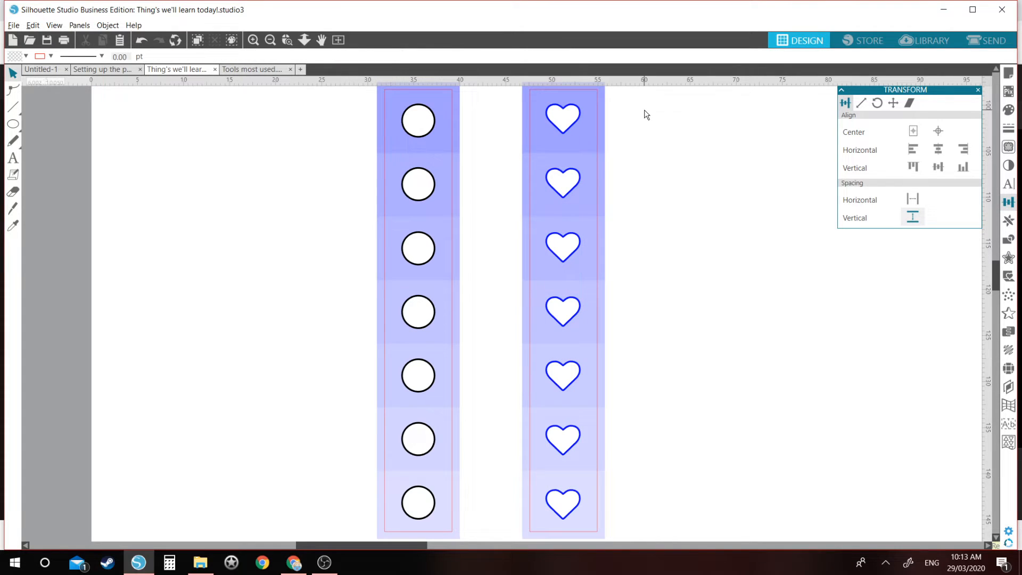
Select the seven hearts and set their outline colour to the palette's violet
click(566, 505)
drag(640, 515, 560, 106)
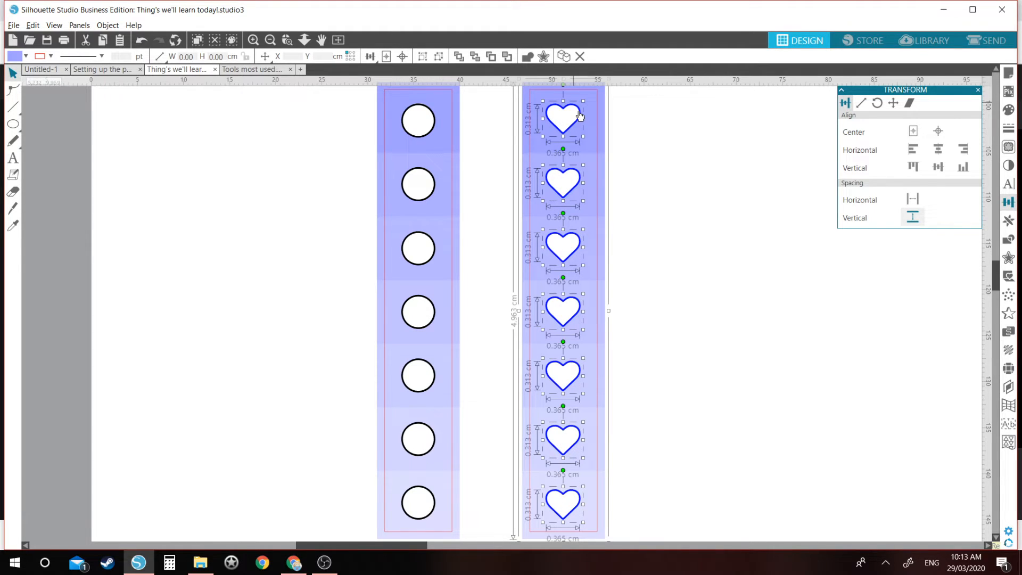
click(580, 116)
click(1011, 132)
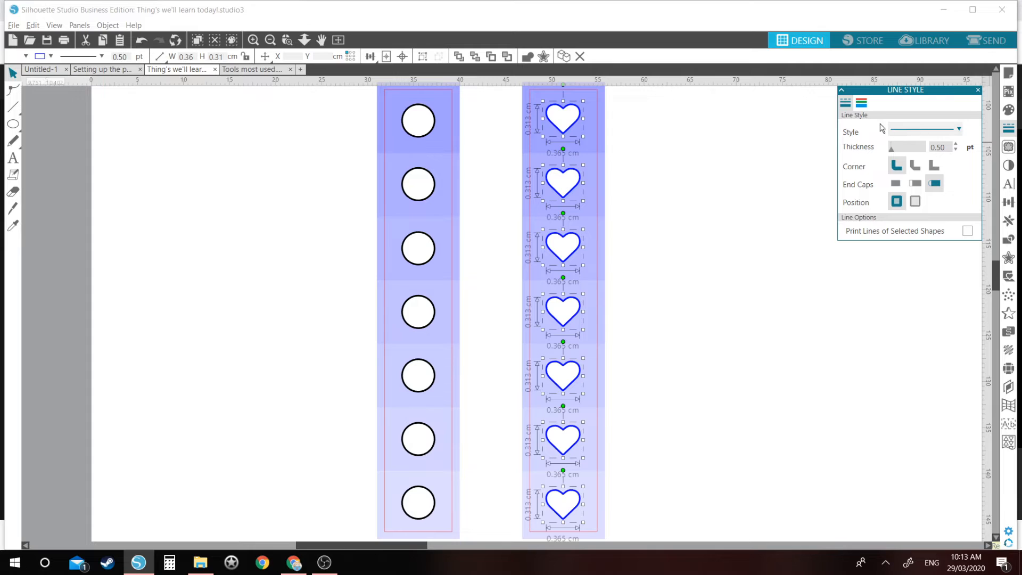
click(861, 102)
click(948, 149)
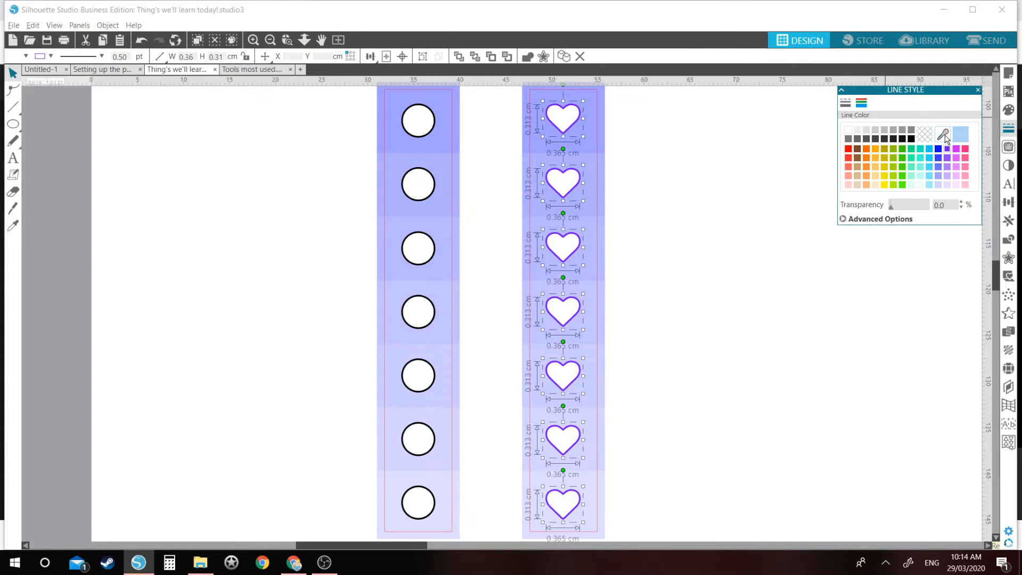
click(945, 136)
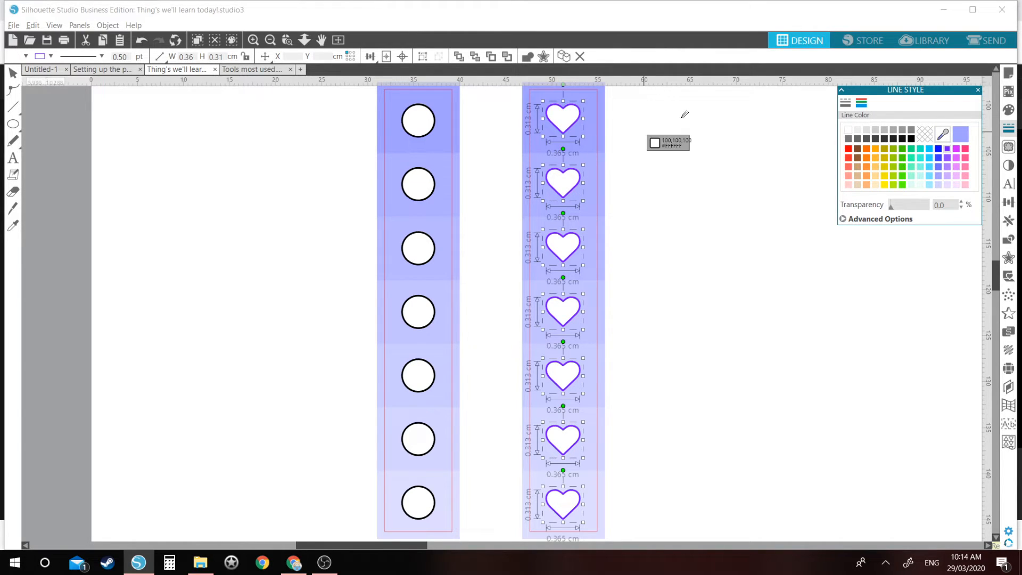
key(Escape)
click(573, 123)
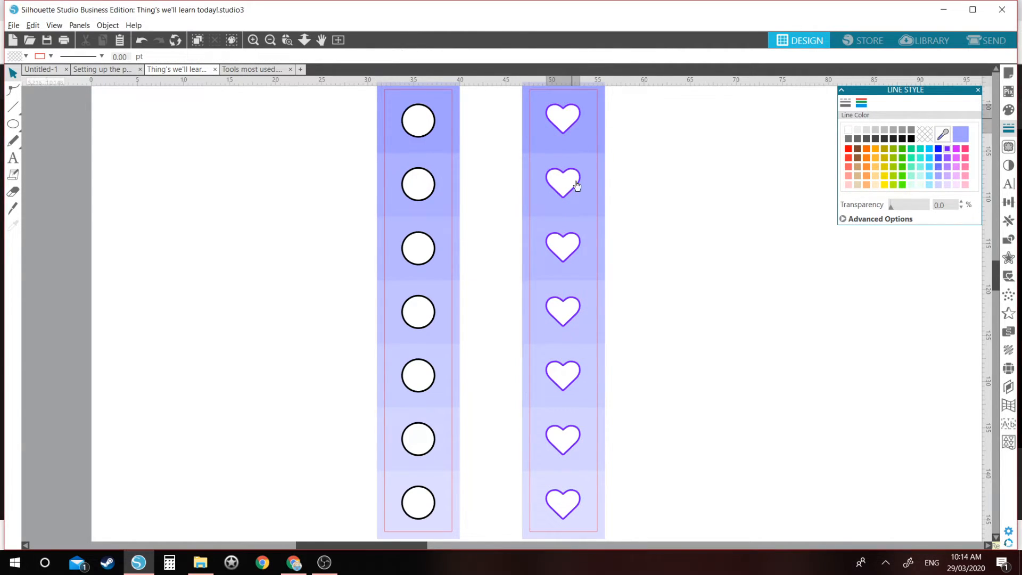
click(569, 183)
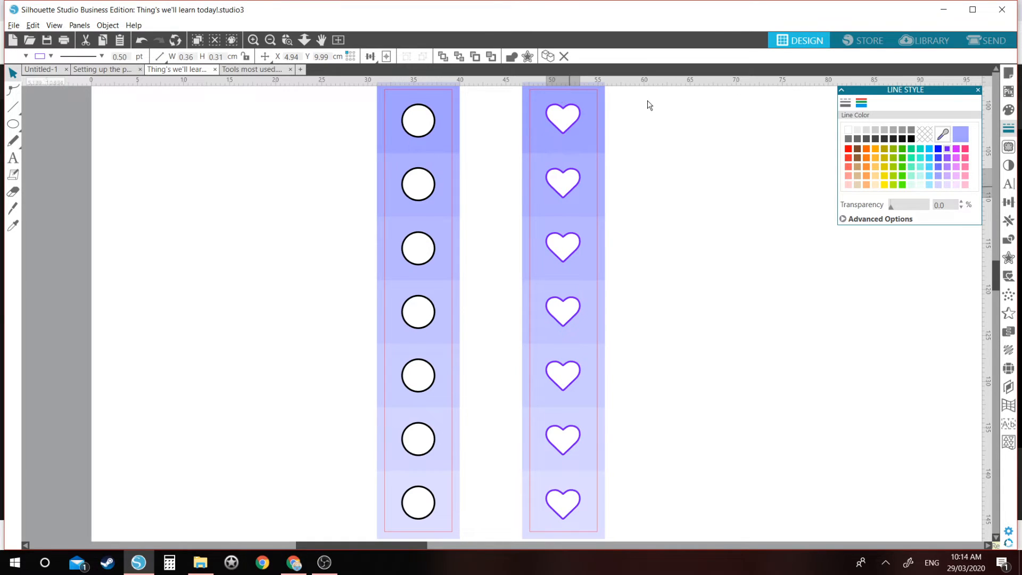
Select the seven hearts and try to copy the top band's style from the strip onto them with the Eyedropper tool
drag(648, 106, 574, 525)
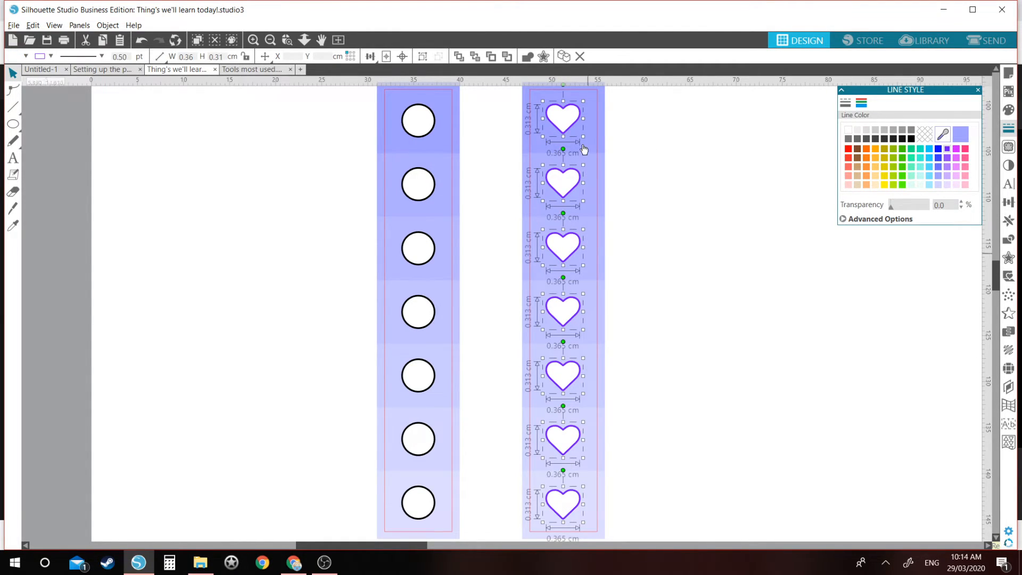
key(i)
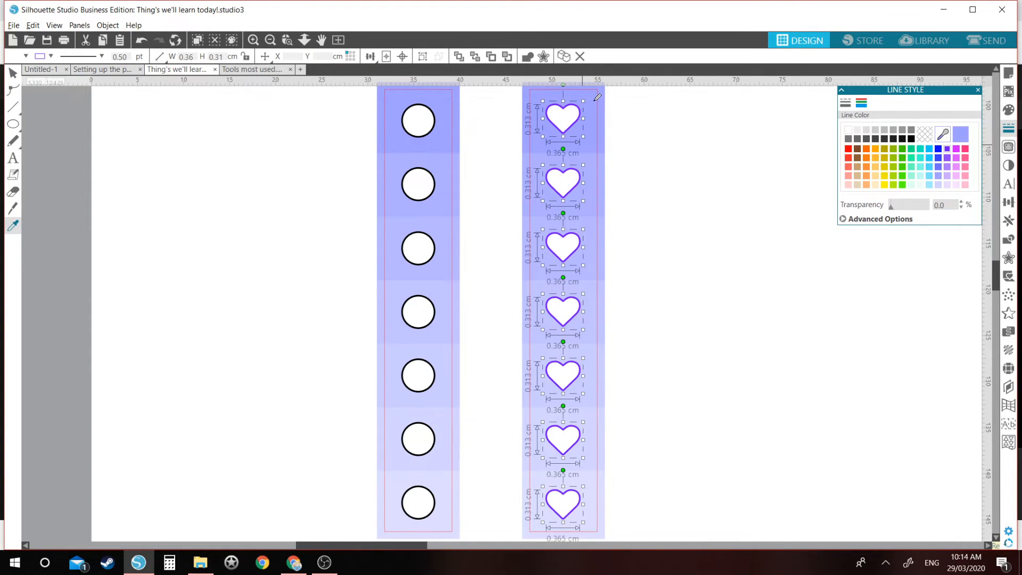
click(597, 100)
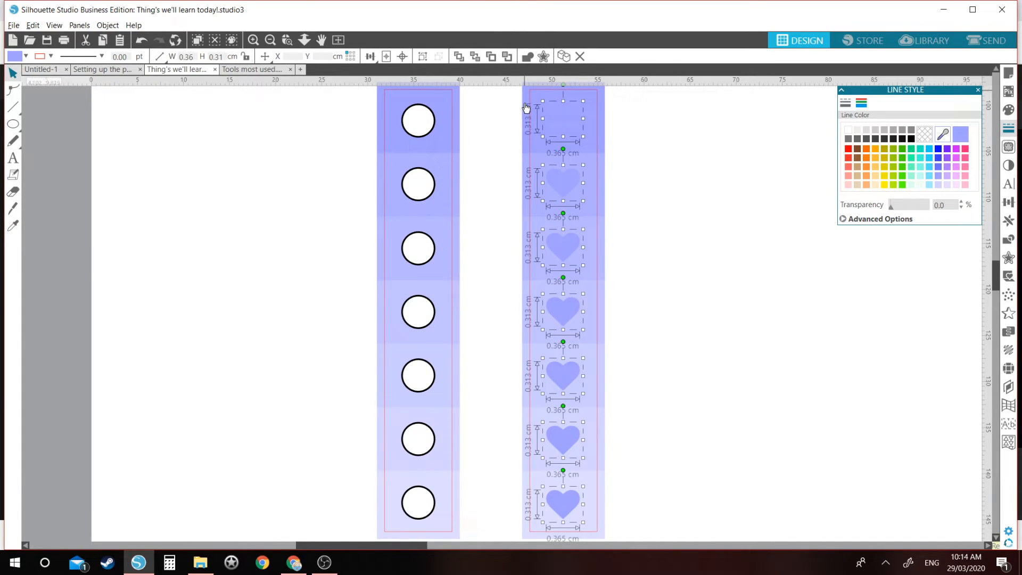
key(i)
click(572, 116)
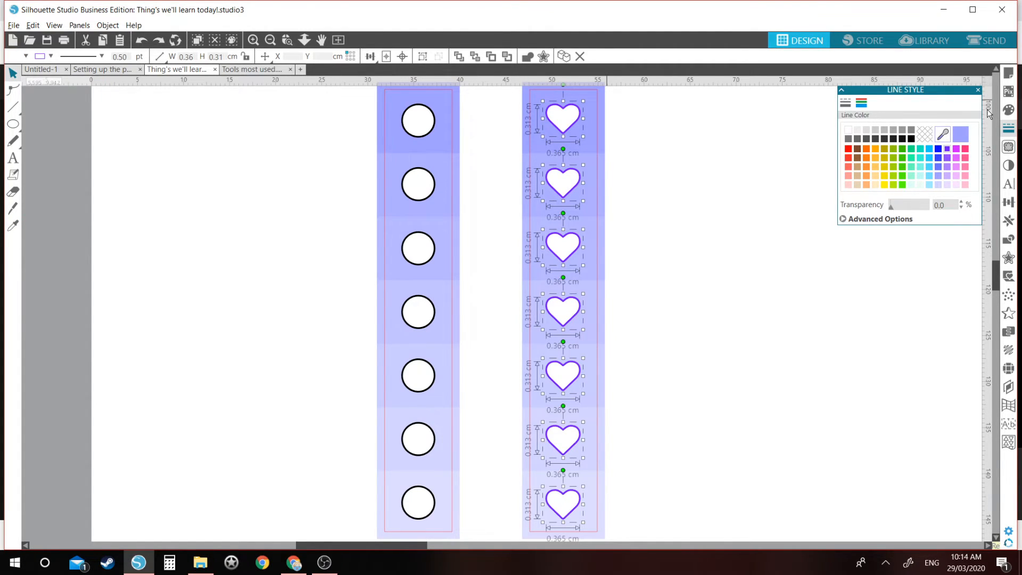
Try to fill the hearts with a colour sampled from the strip's top band, and undo the fill
click(1003, 114)
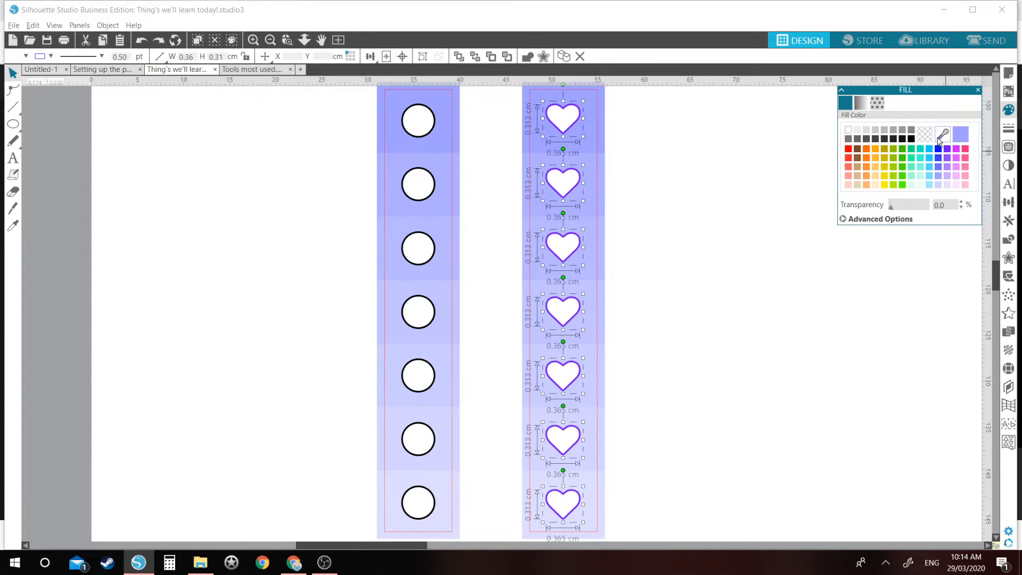
click(942, 136)
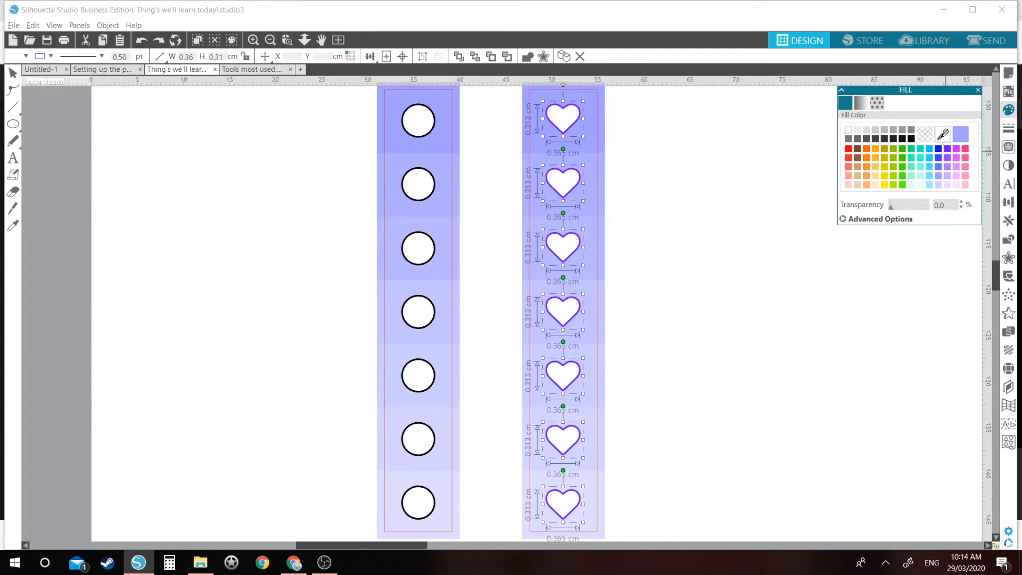
click(595, 130)
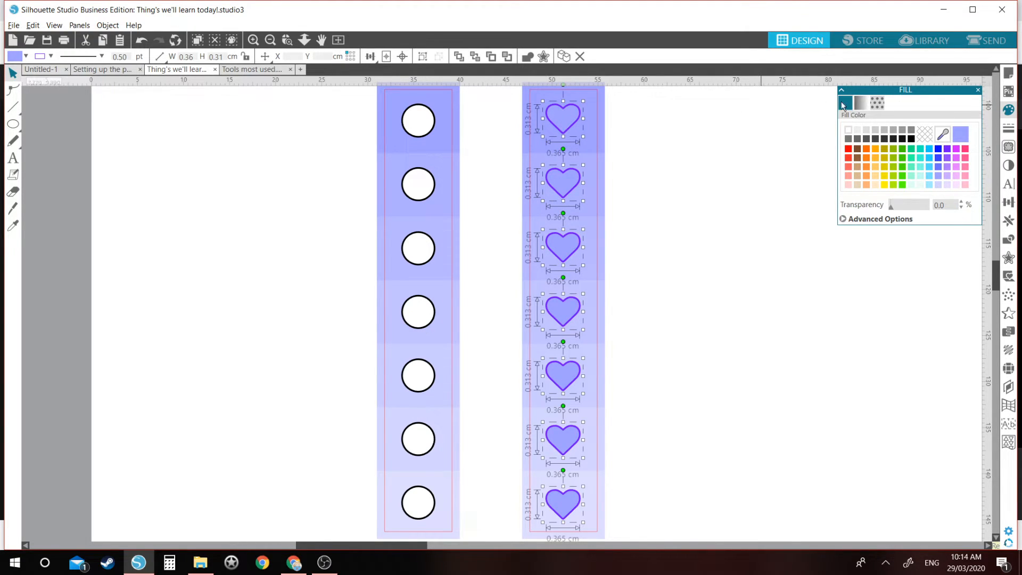
key(ctrl+z)
Set the outline colour of the seven hearts to the purple sampled from the strip's top band
click(1008, 127)
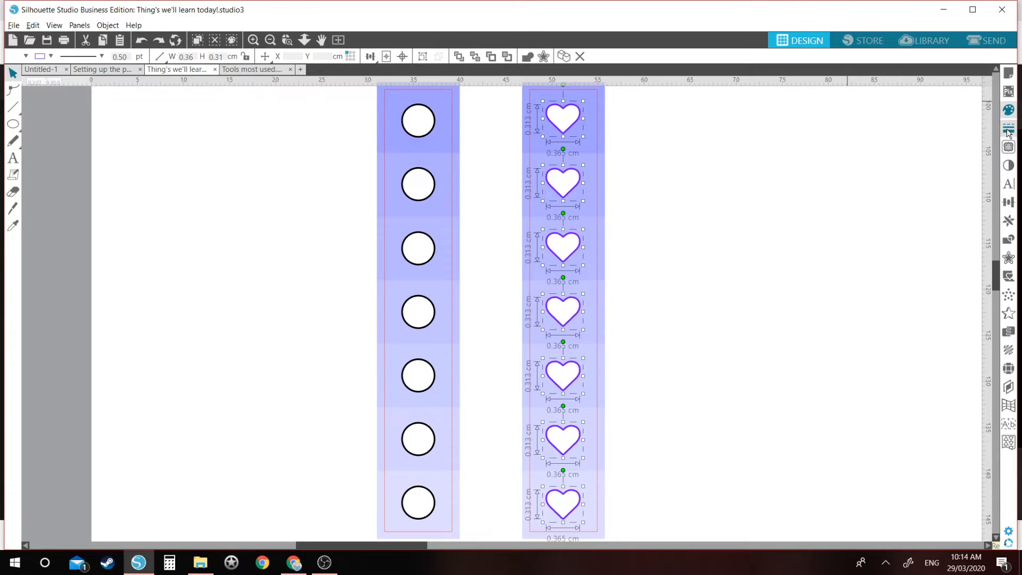
click(862, 103)
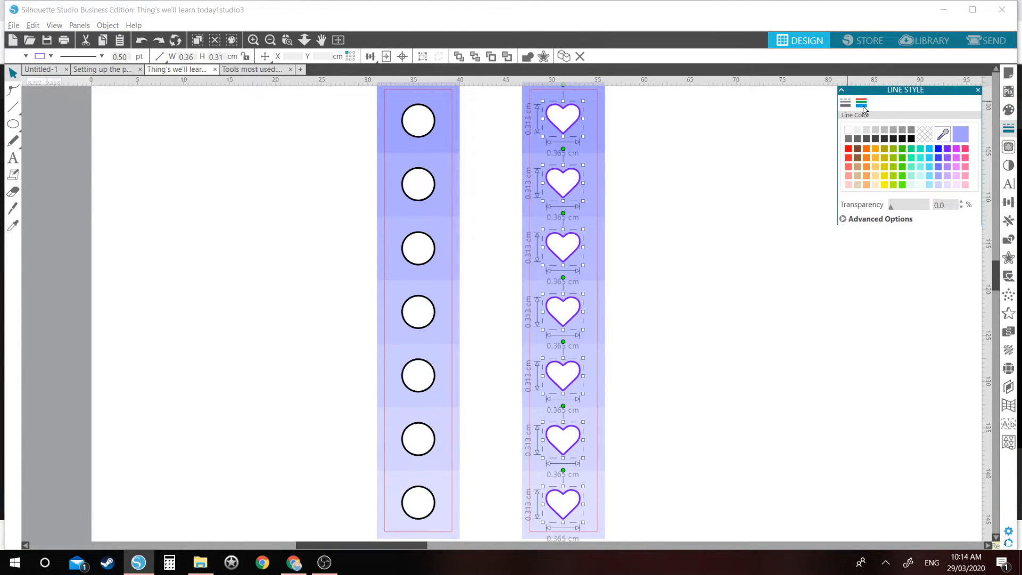
click(945, 136)
click(596, 108)
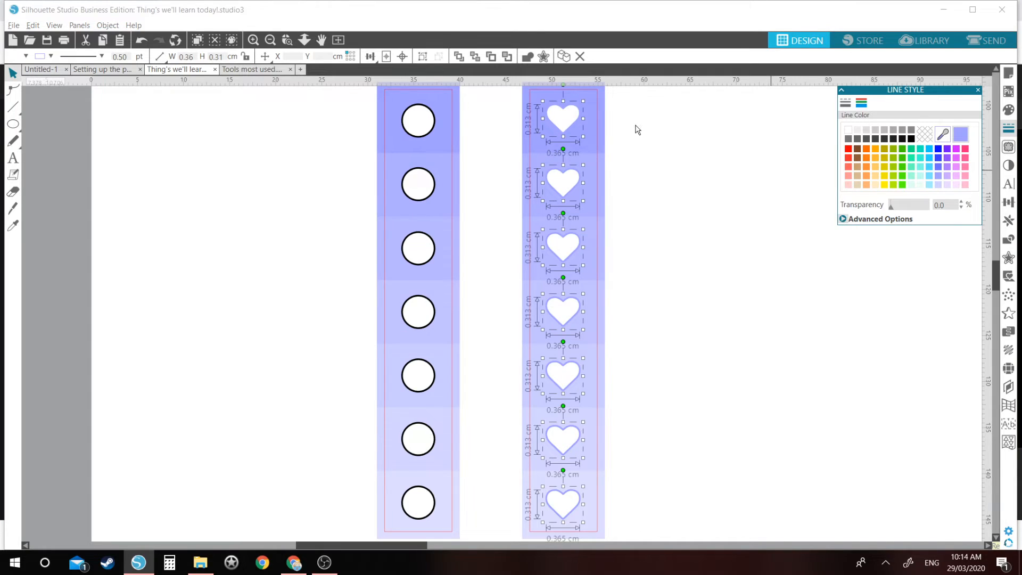
Darken the seven hearts' outline by trying a lightness of 70, and settle on a lightness of 75
click(843, 219)
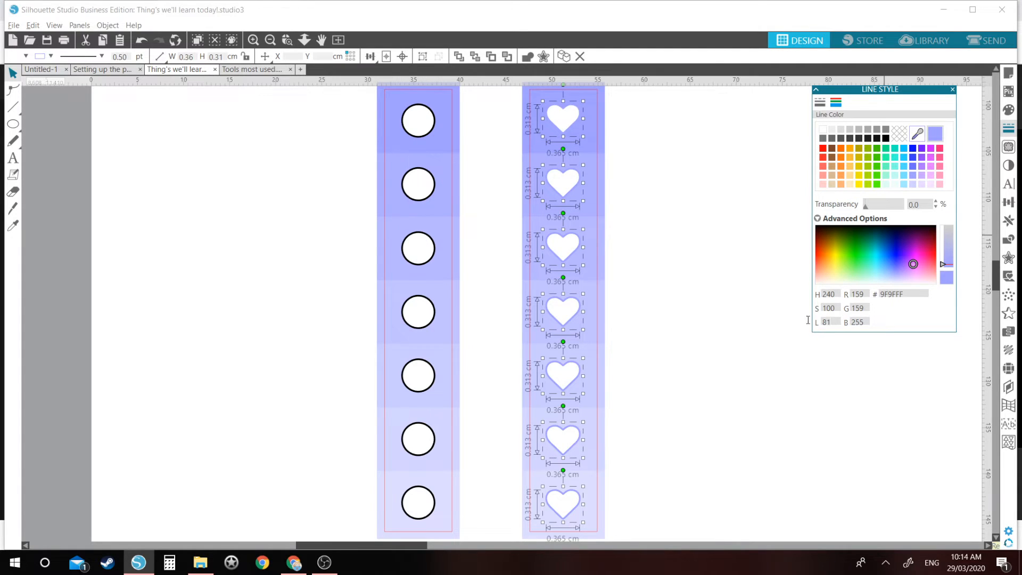
double_click(826, 322)
text(70)
key(Return)
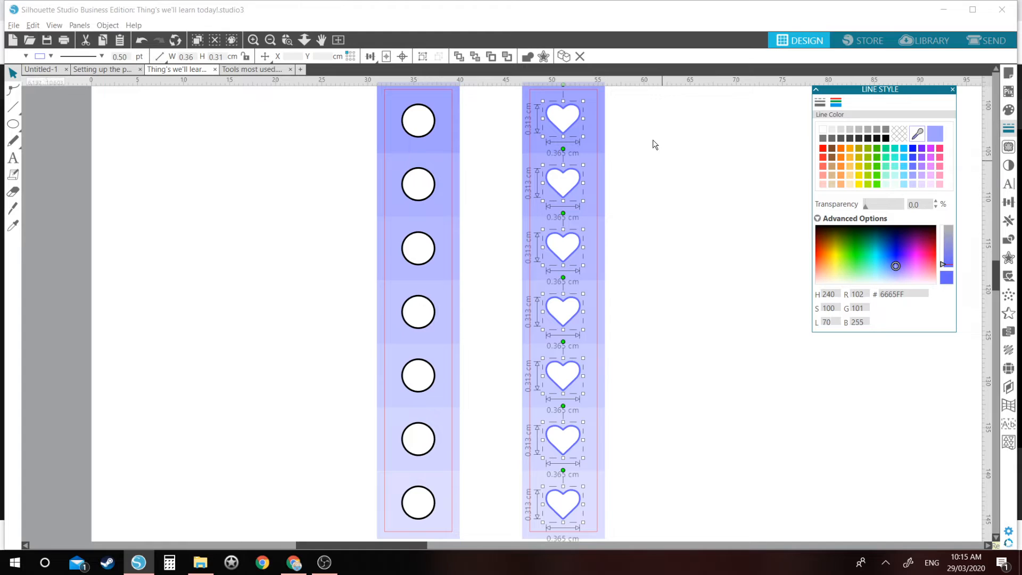
double_click(832, 322)
text(75)
key(Return)
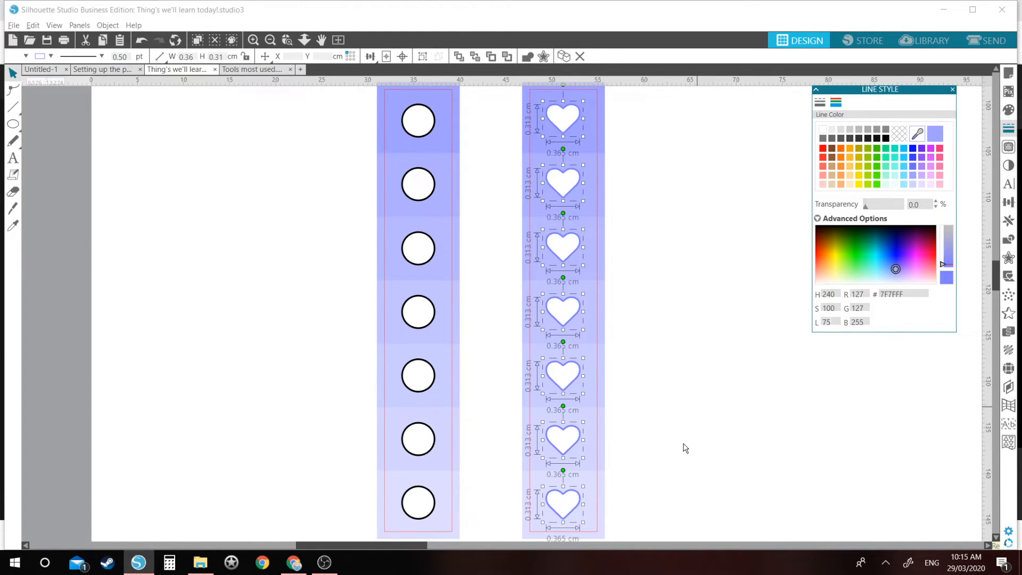
click(683, 445)
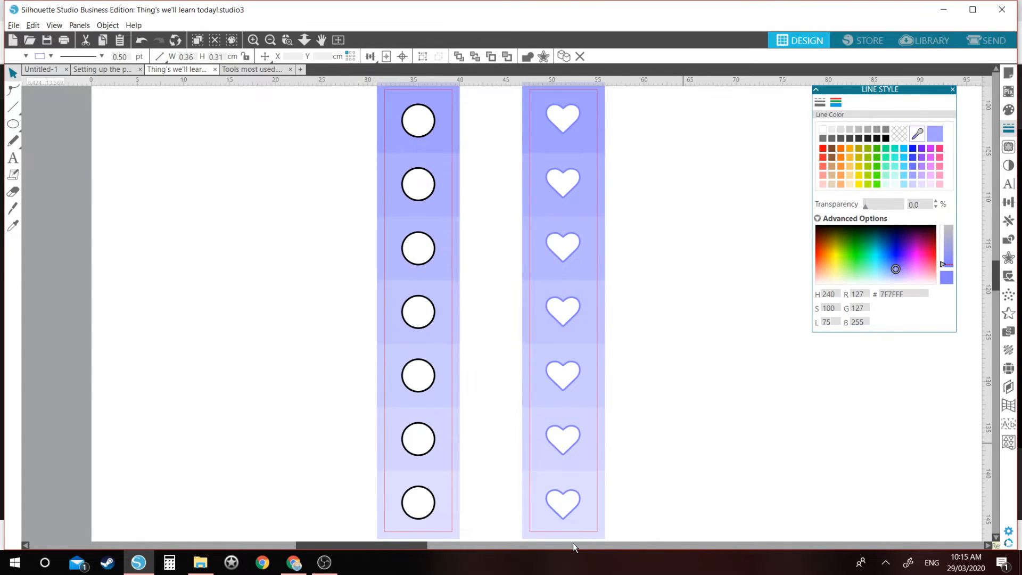
Try a violet palette colour on the bottom heart's outline and undo it
click(573, 506)
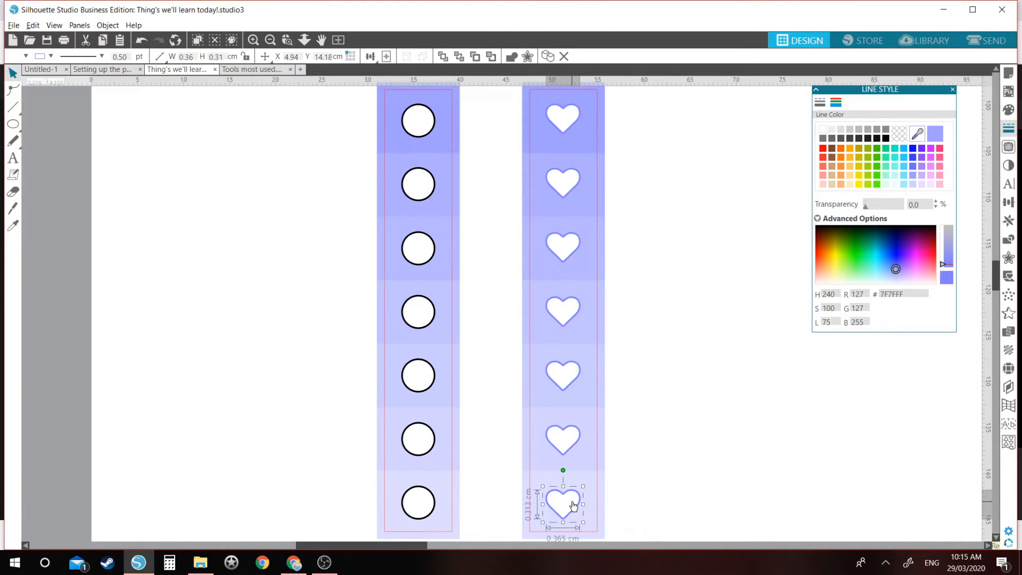
click(923, 157)
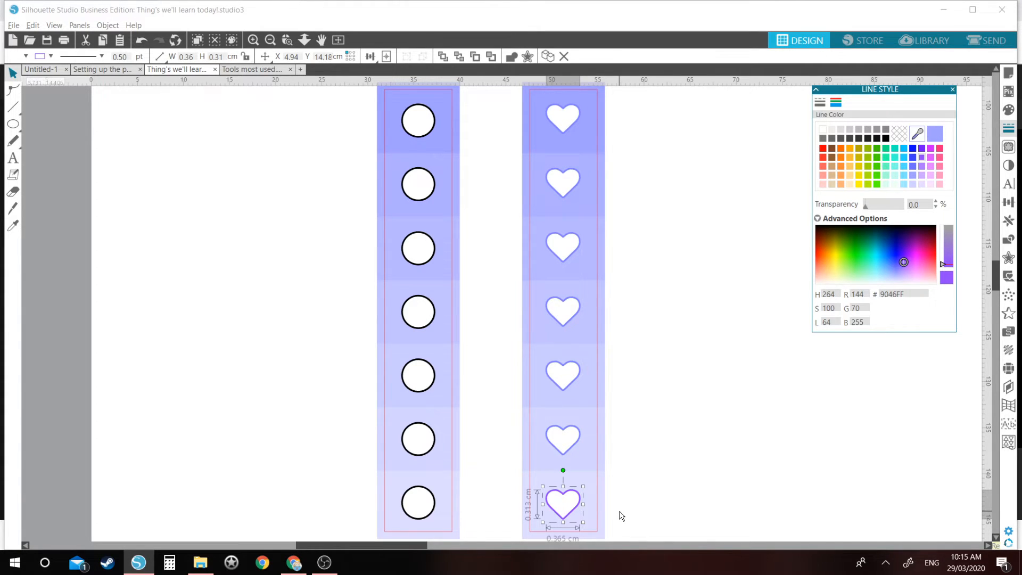
key(ctrl+z)
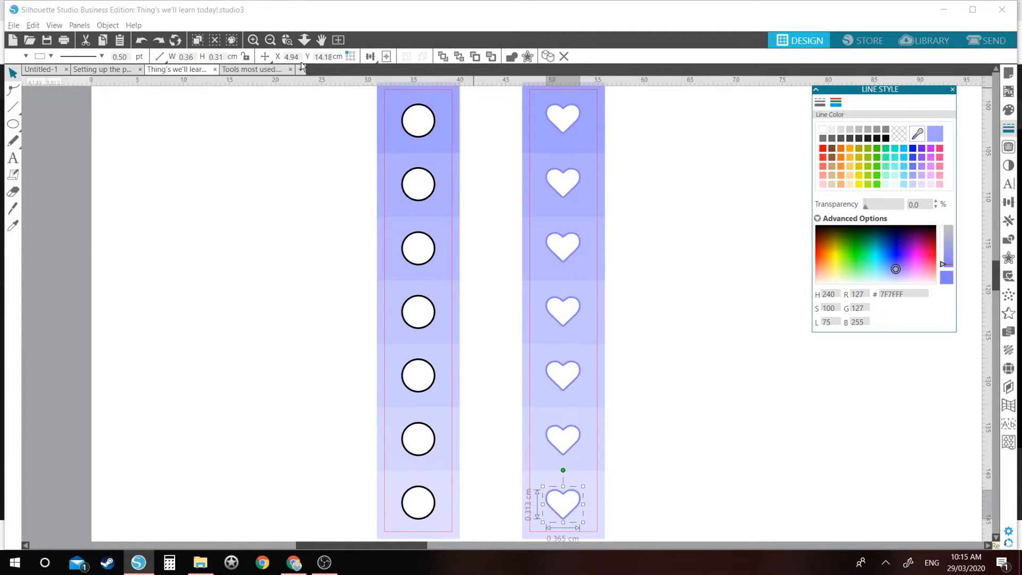
Move the two purple checklist strips off the page, just beside its edge
click(270, 40)
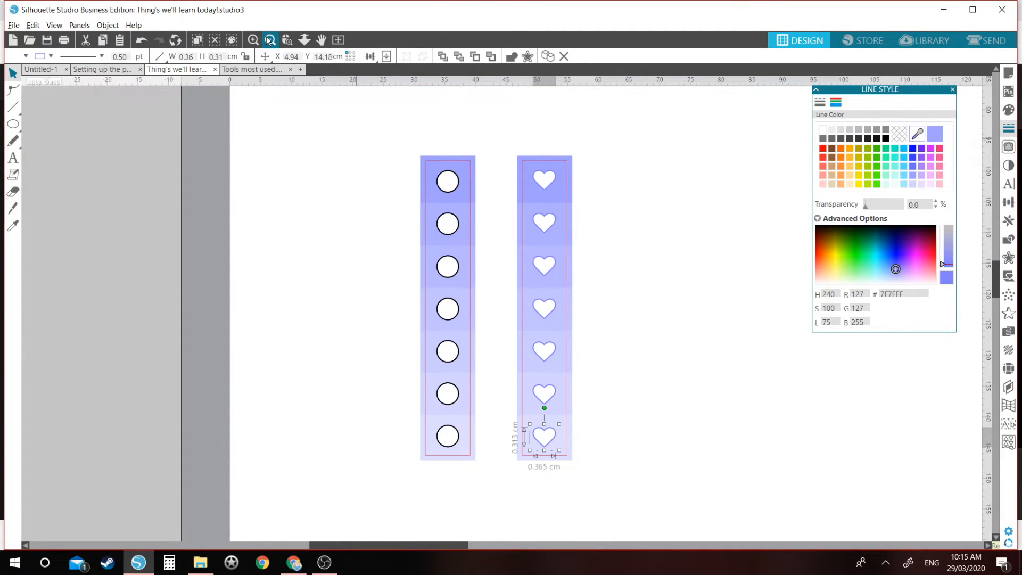
click(270, 40)
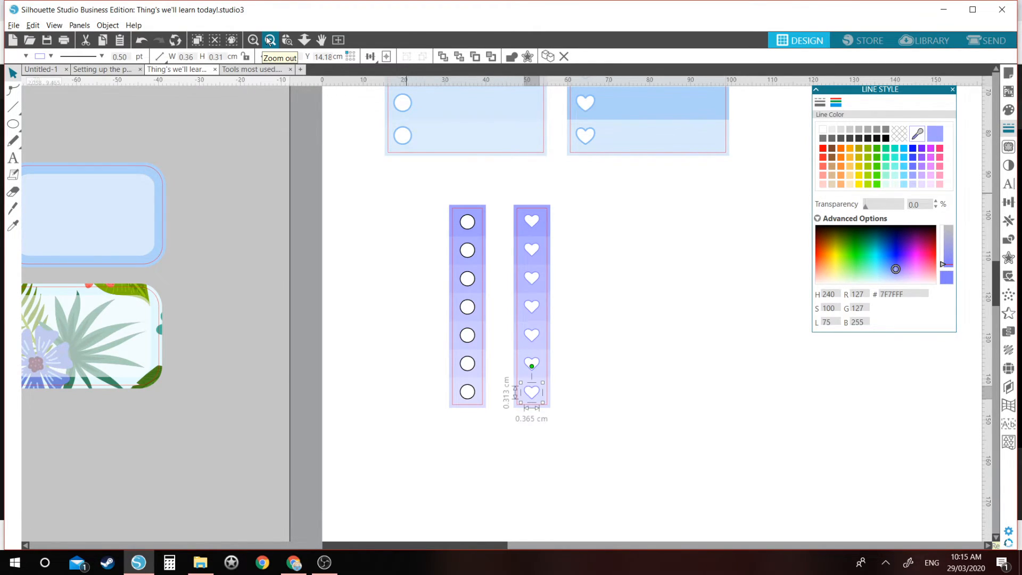
click(269, 41)
drag(470, 496, 361, 350)
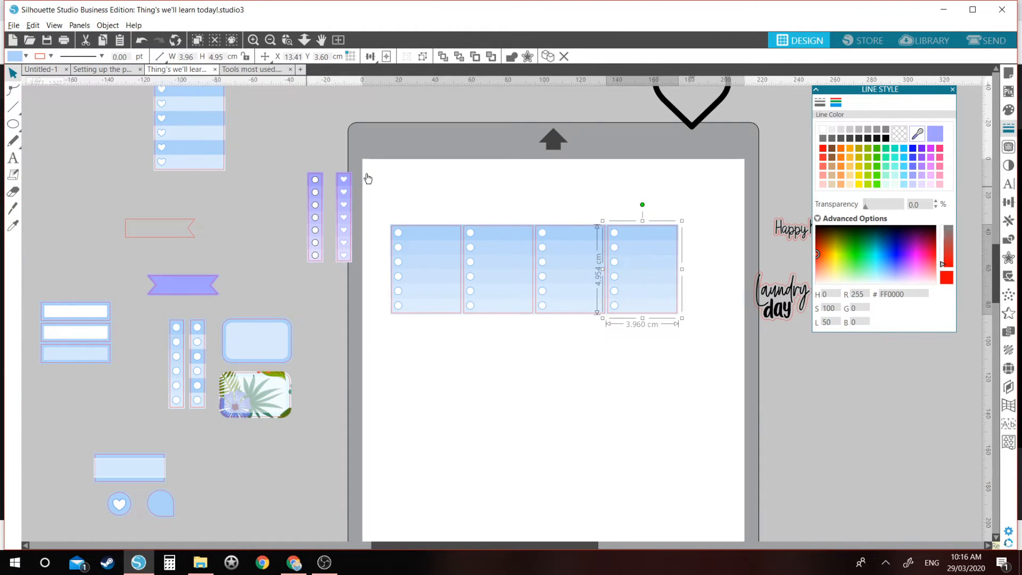
Set matching outline colours for the circles in the checklist boxes, using a lightness of 85 for the mint box's circles
drag(366, 174, 691, 239)
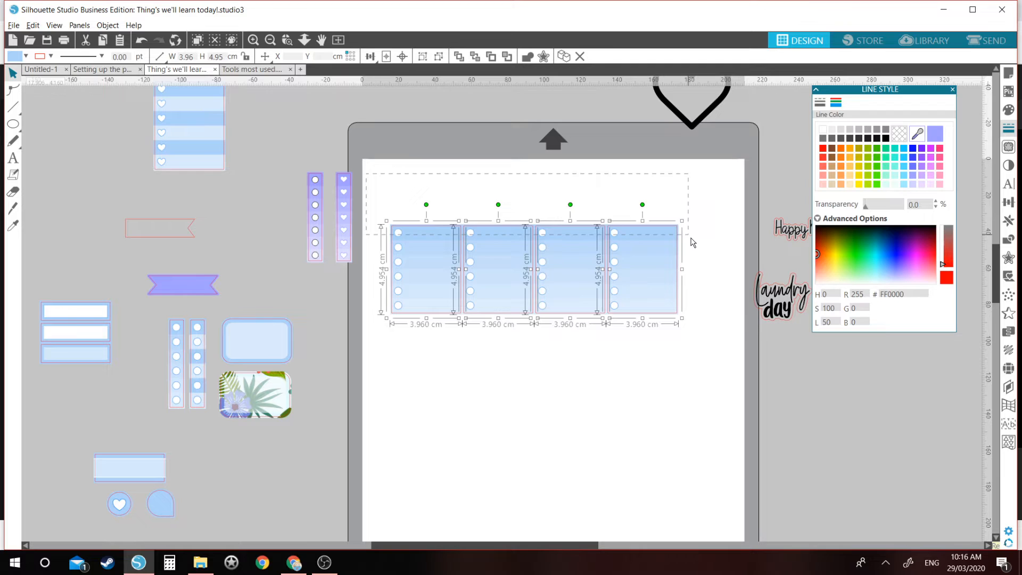
click(412, 170)
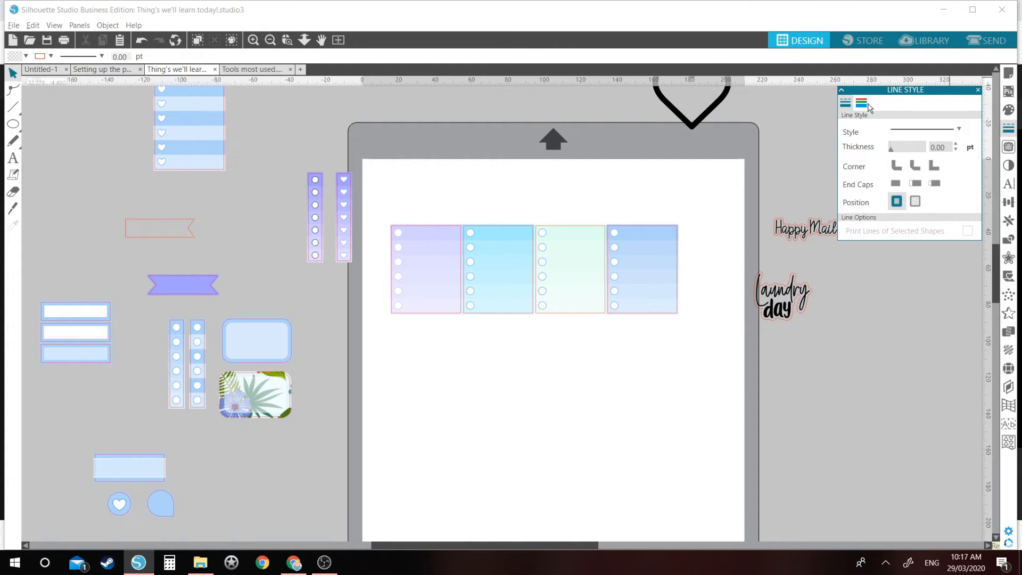
click(867, 104)
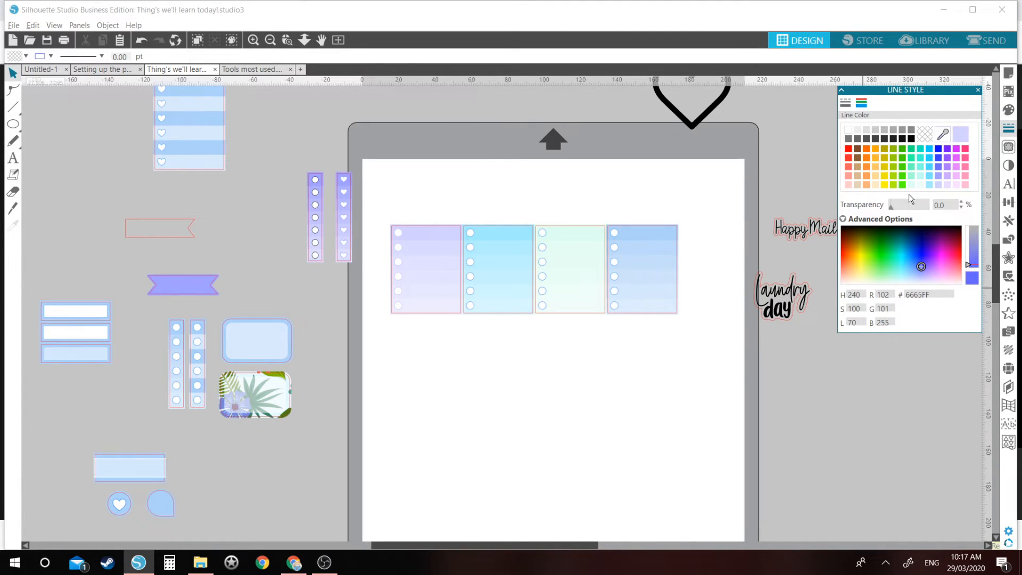
click(416, 240)
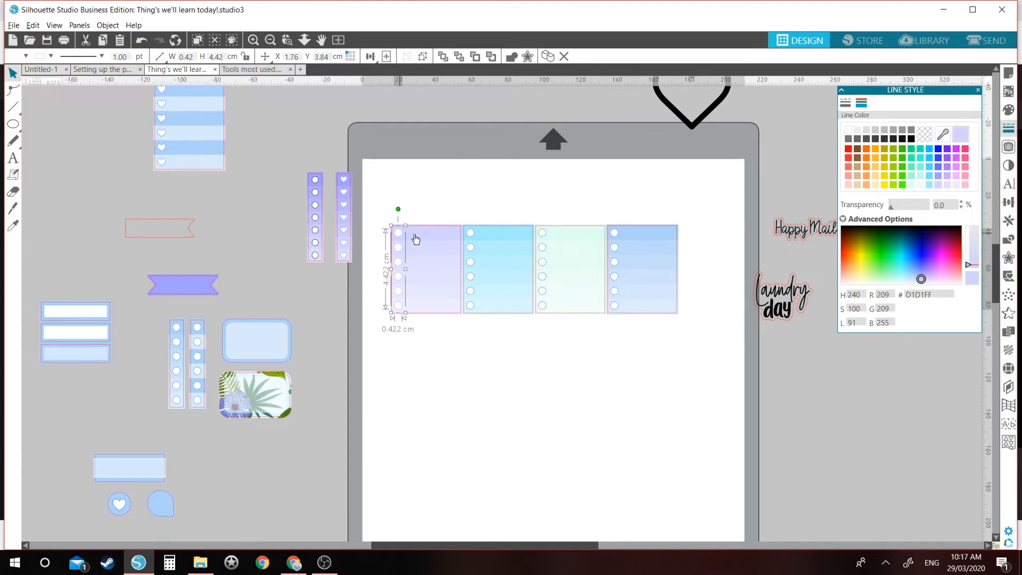
click(542, 290)
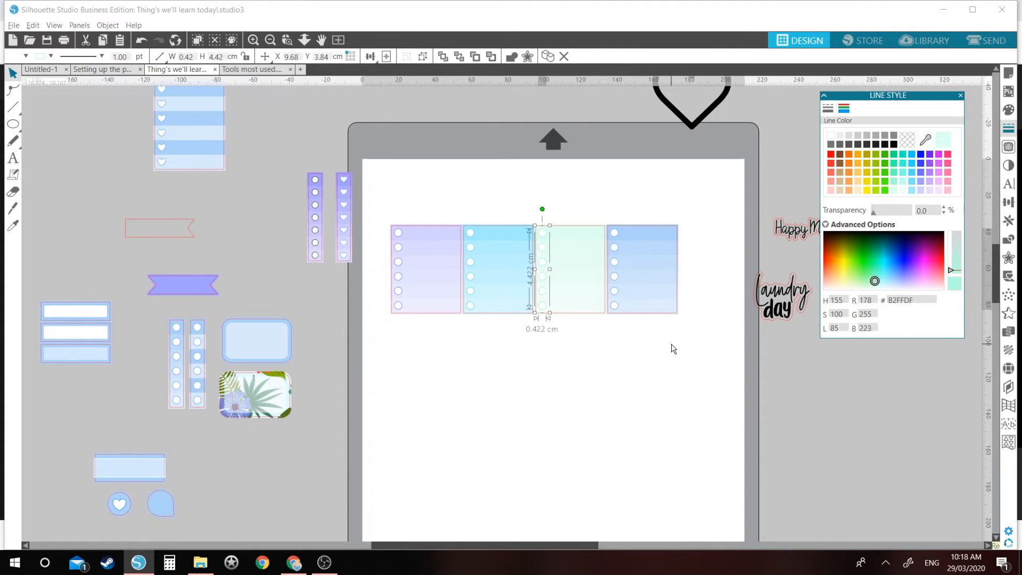
Duplicate the four checklist boxes as a second row below and move all eight slightly up and across the page
key(ctrl+a)
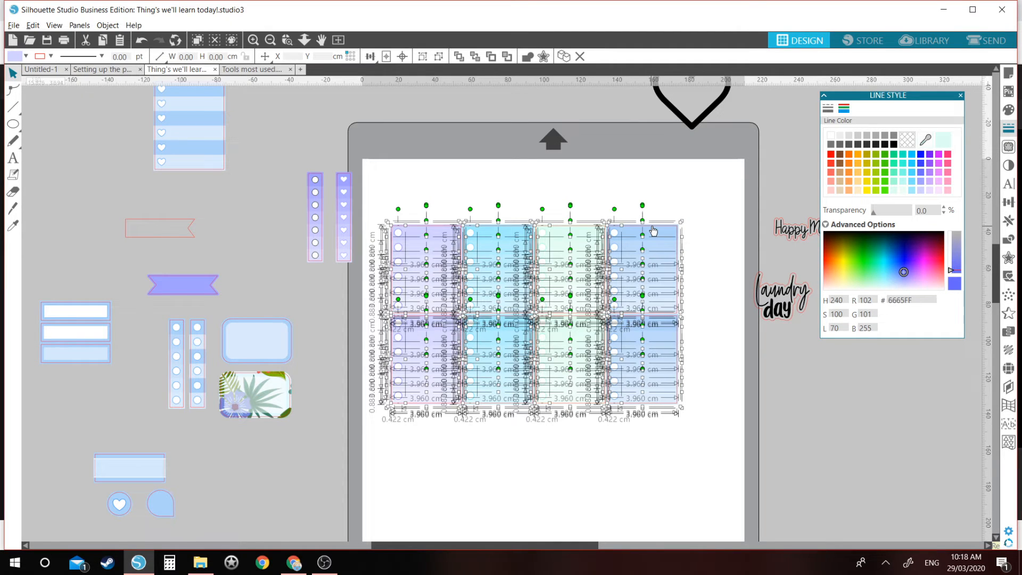
drag(653, 230, 673, 220)
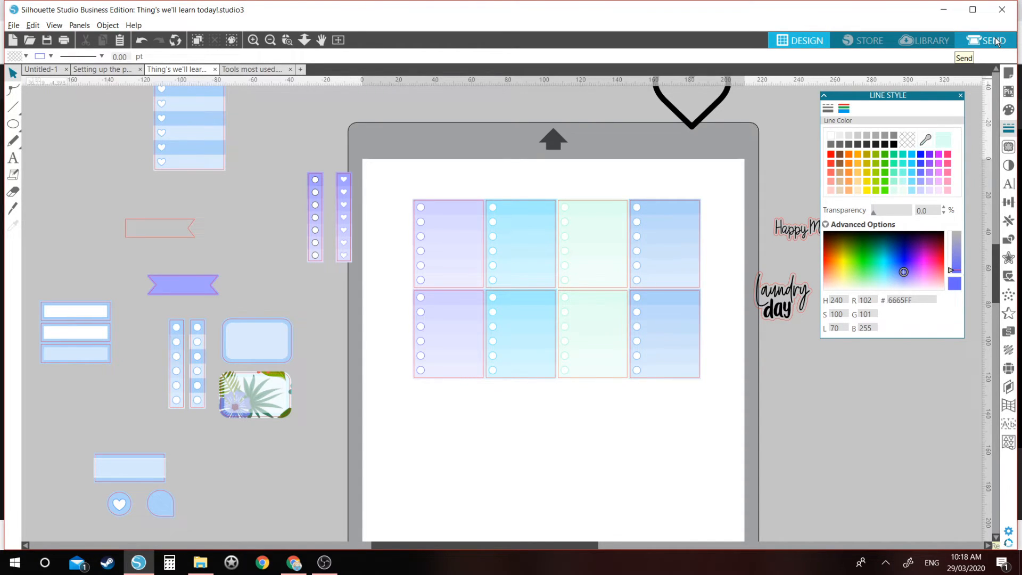
Turn off cutting for every line colour except red in the send setup, and return to the design view
click(996, 41)
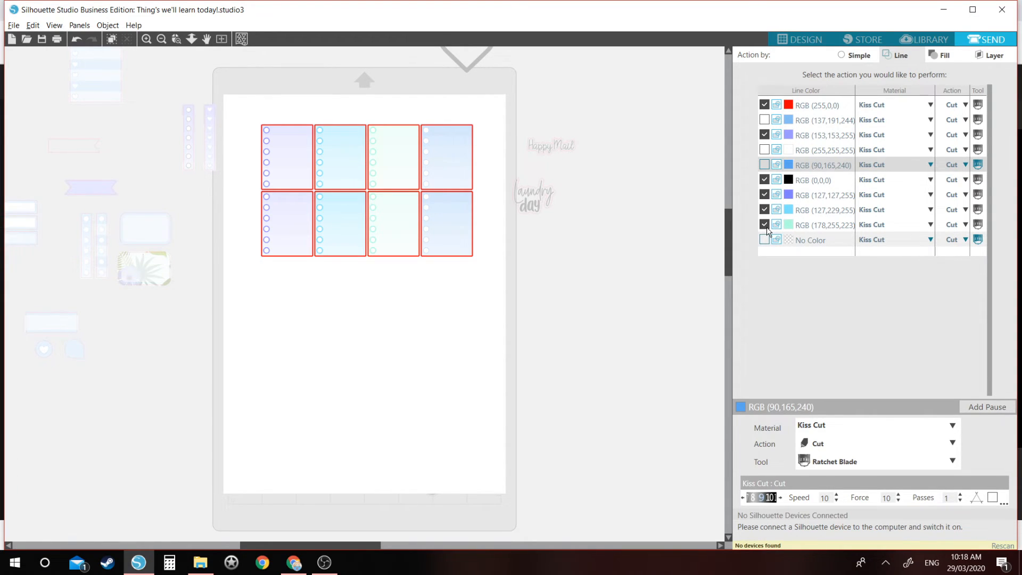
click(765, 134)
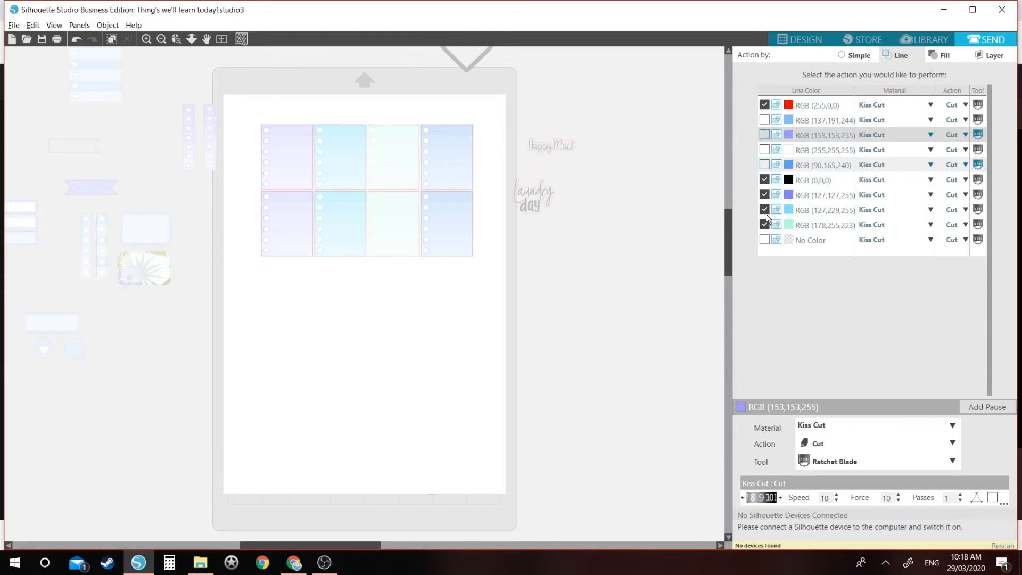
click(765, 212)
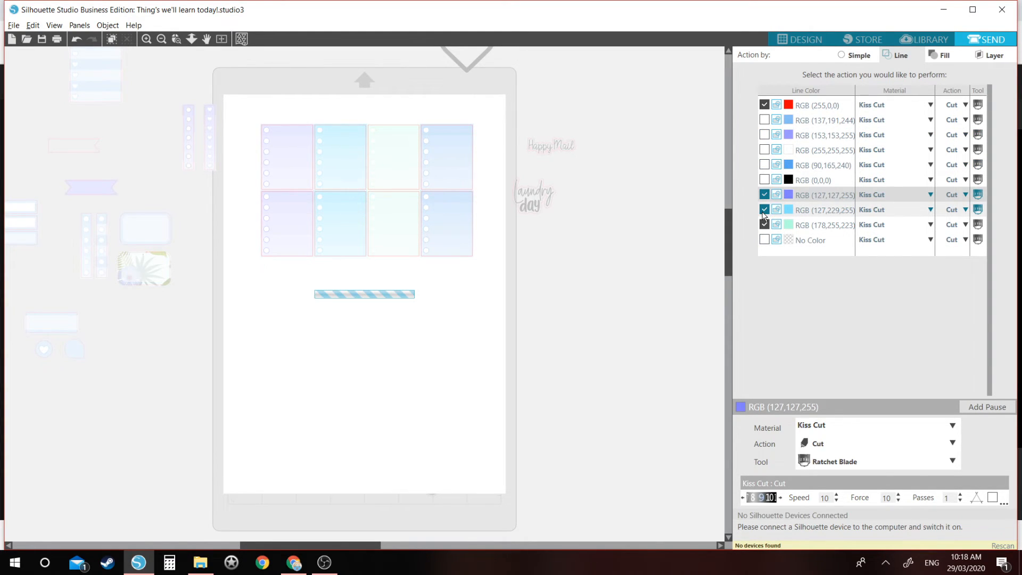
click(765, 226)
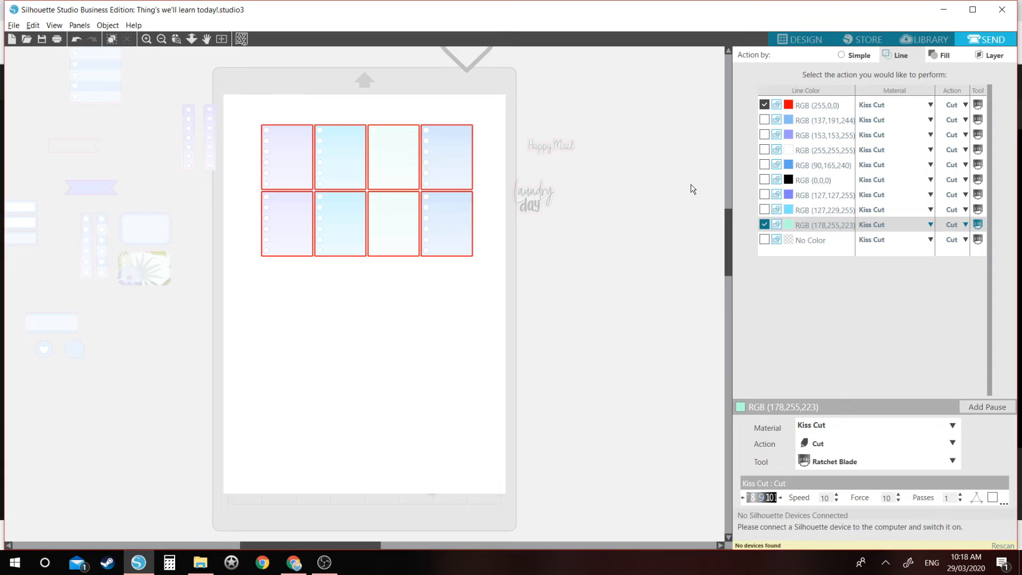
click(765, 224)
click(810, 40)
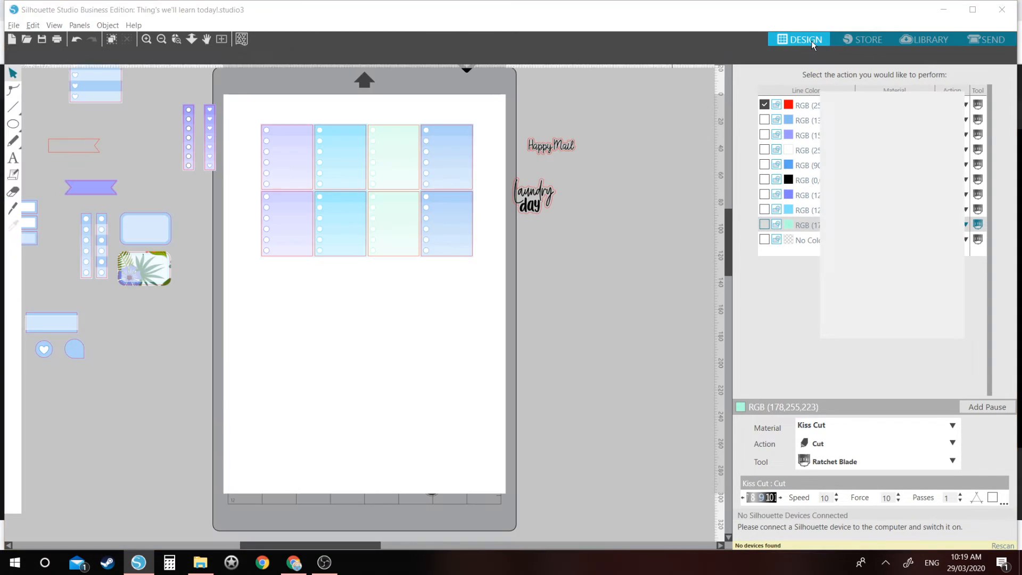
Move the purple circle strip onto the page, below the first column of checklist boxes
click(339, 181)
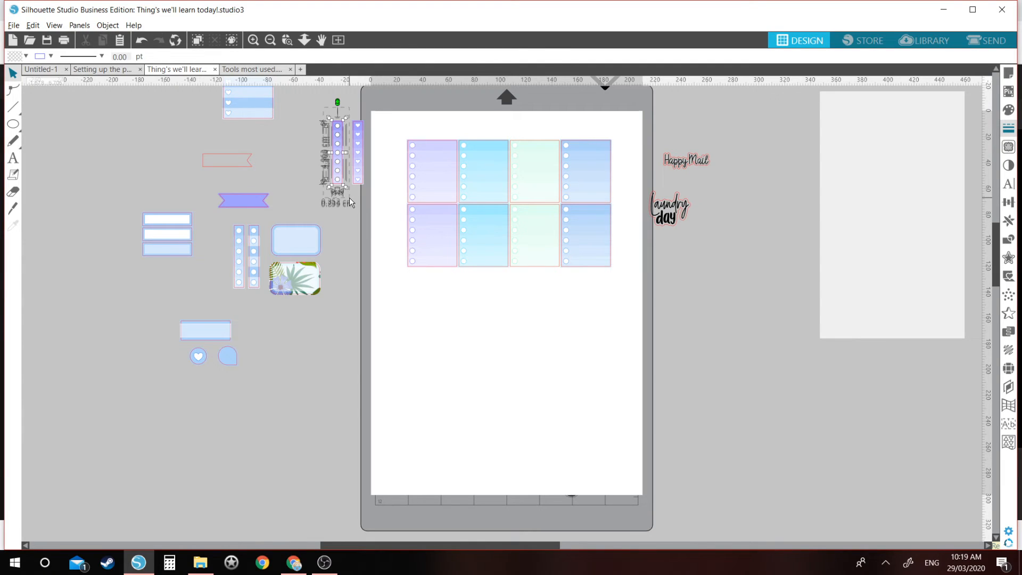
drag(341, 184, 411, 325)
click(434, 321)
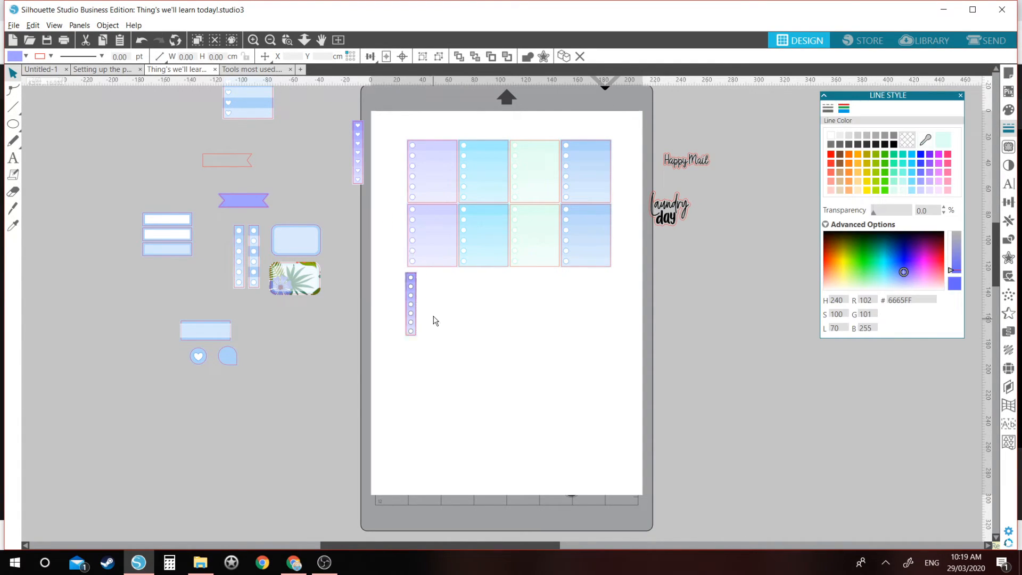
Select all parts of the circle strip below the checklist boxes and group them into one object
click(418, 284)
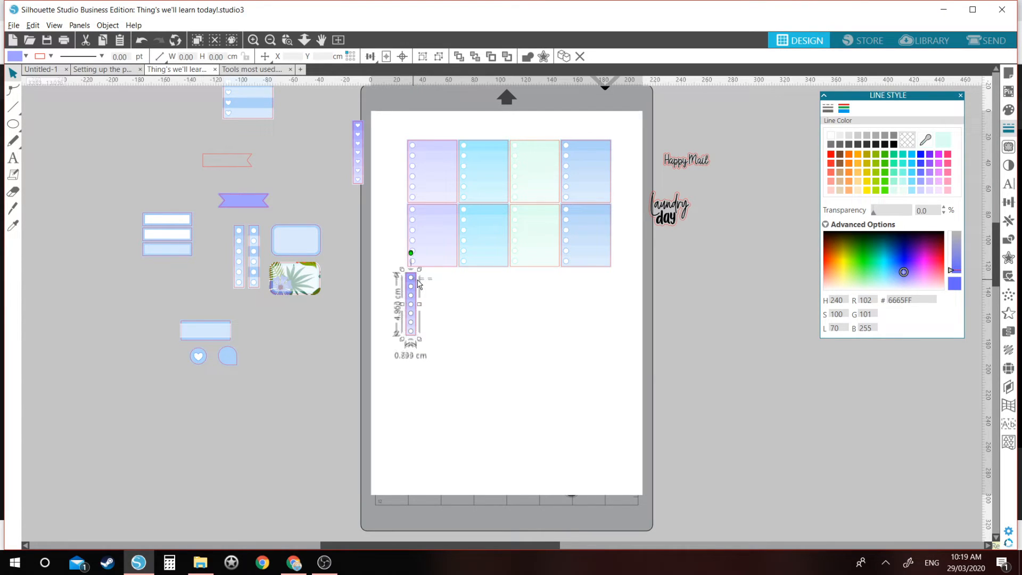
drag(418, 280, 416, 279)
click(414, 275)
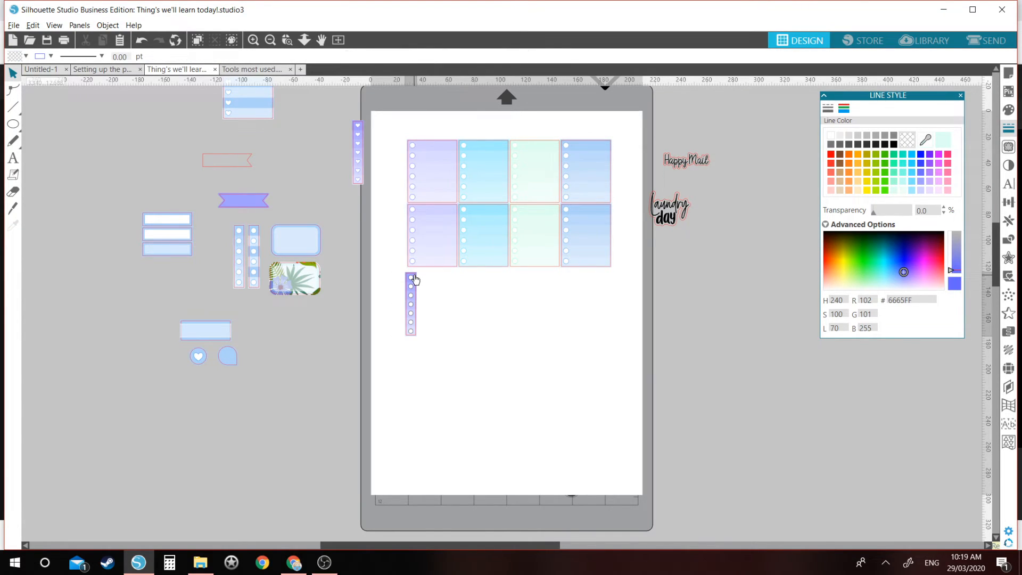
key(ctrl+shift+g)
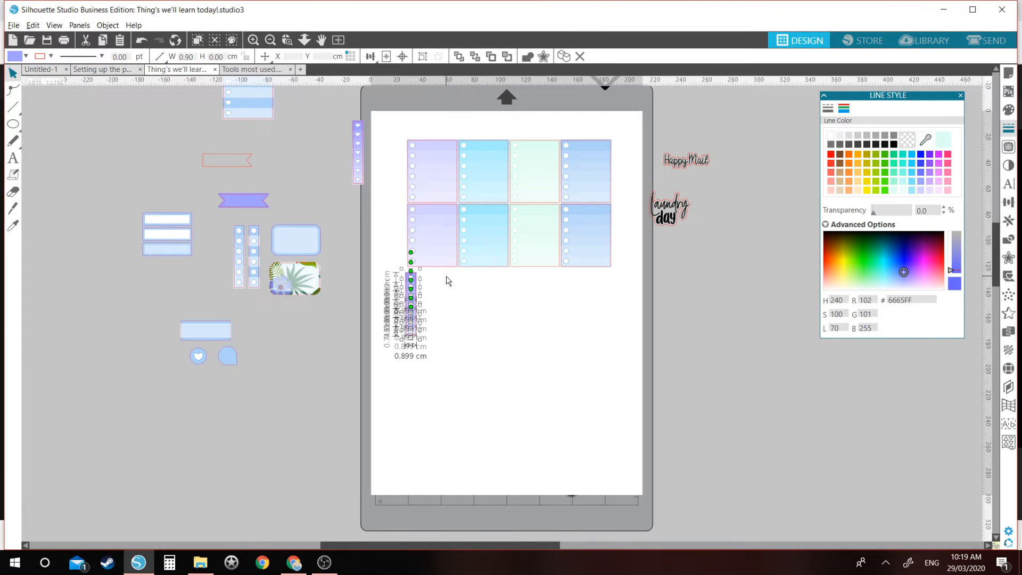
click(446, 276)
drag(426, 272, 392, 348)
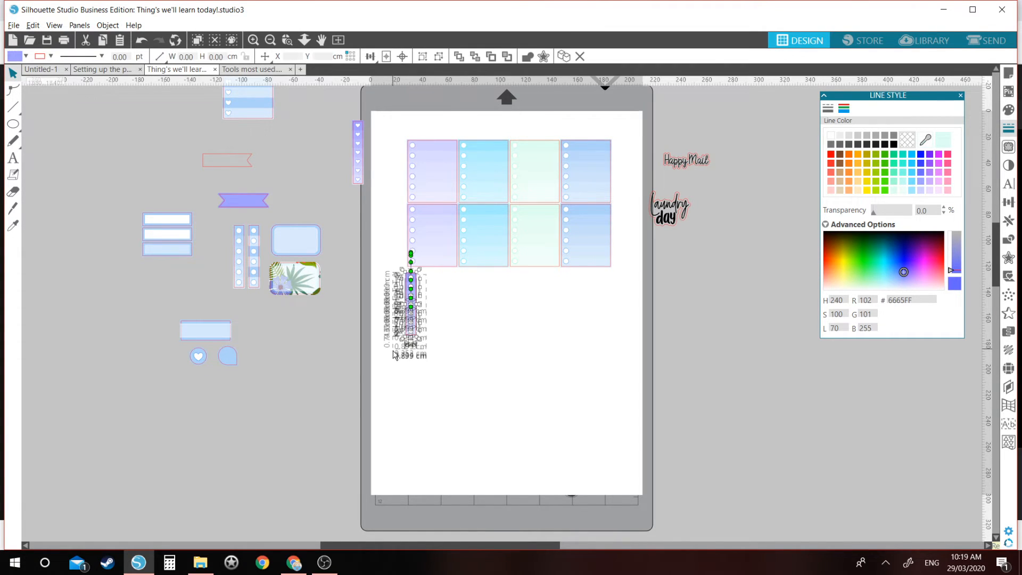
key(i)
key(ctrl+g)
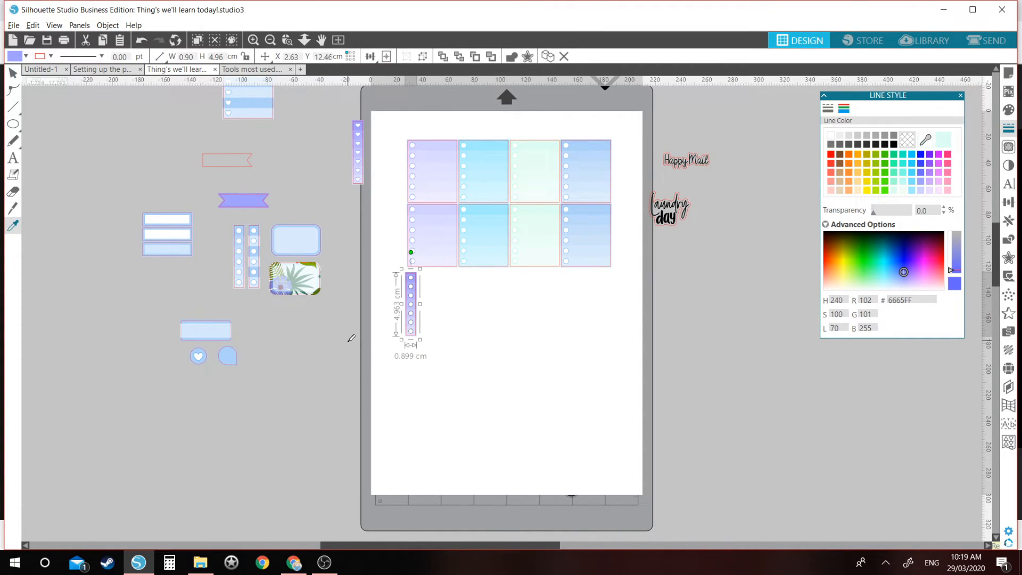
Duplicate the grouped circle strip seven times to the right, making a row of eight strips
key(ctrl+d)
key(ctrl+d)
key(ctrl+d)
key(ctrl+d)
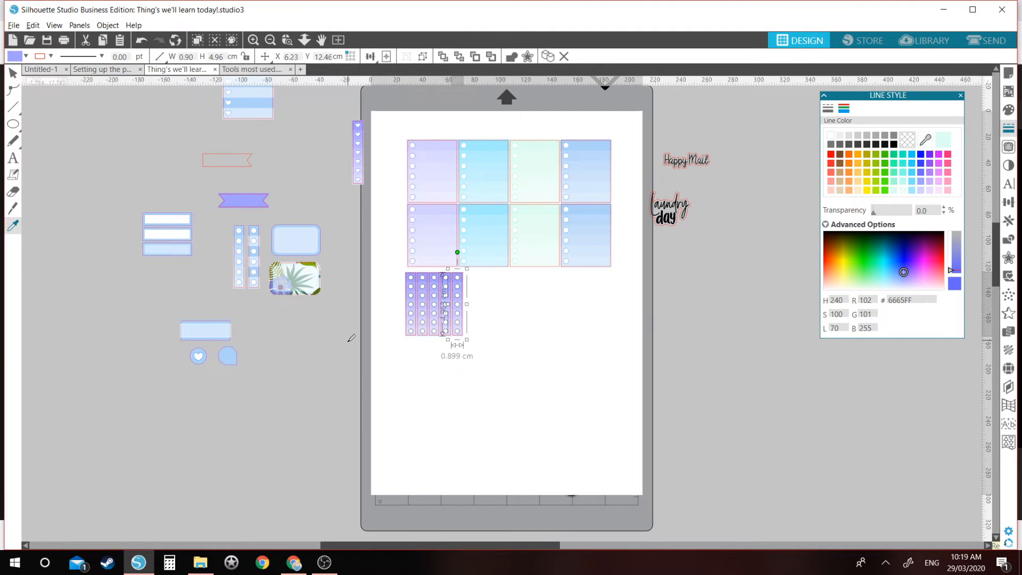
key(ctrl+d)
key(ctrl+d)
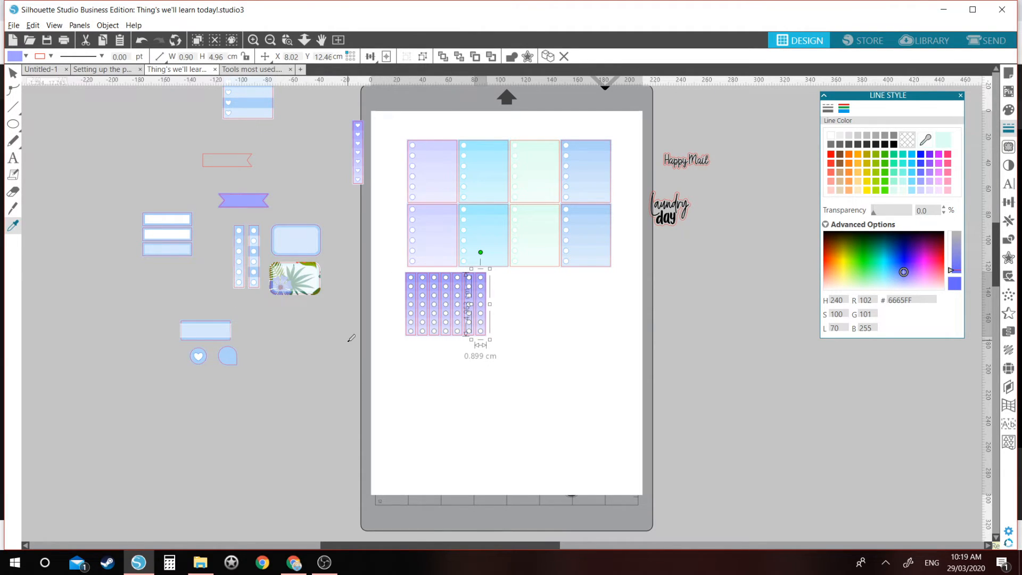
key(ctrl+Right)
Select all eight circle strips below the checklist boxes and ungroup them
key(v)
key(z)
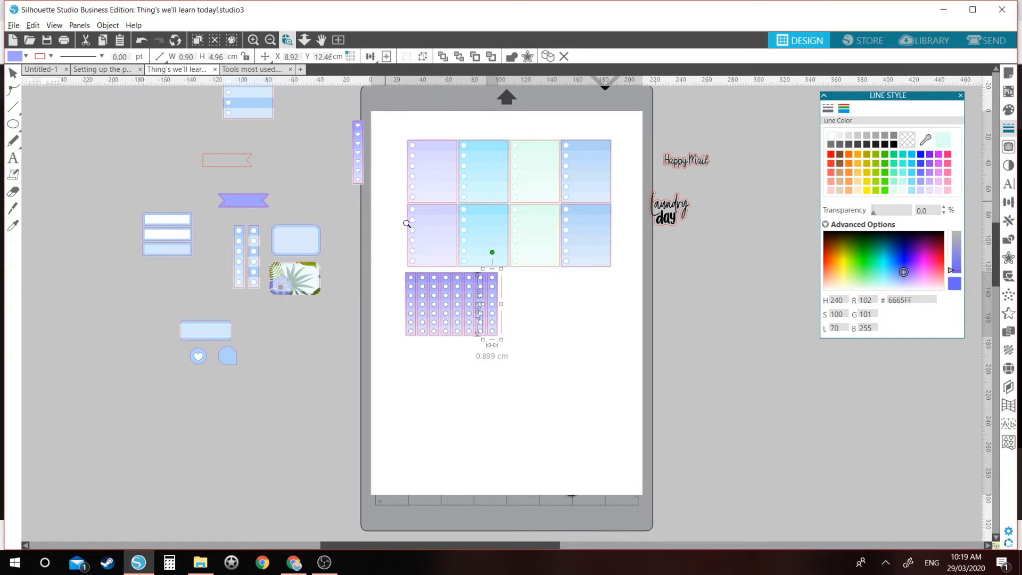
drag(612, 330, 438, 240)
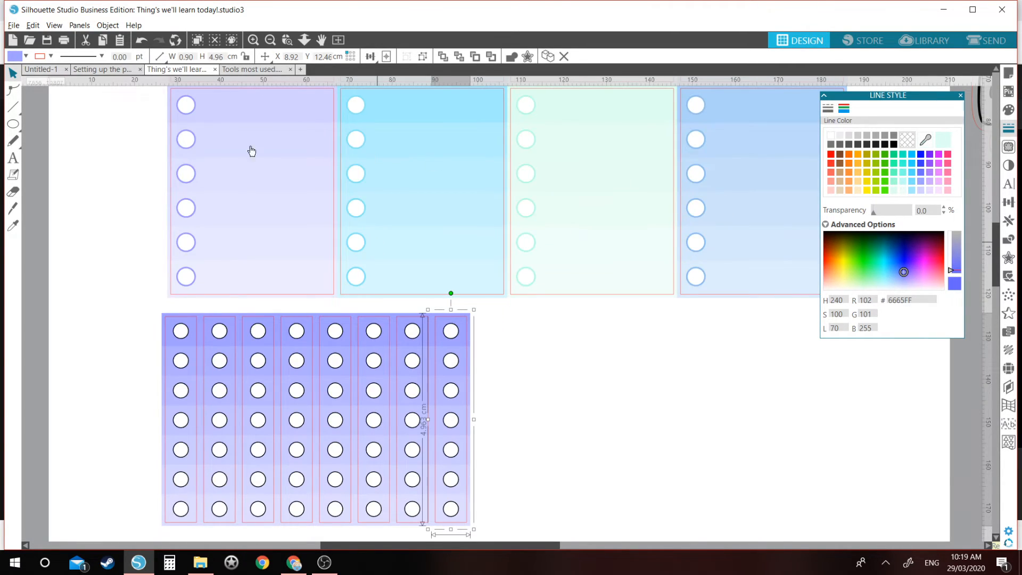
click(486, 359)
drag(485, 355, 534, 339)
key(i)
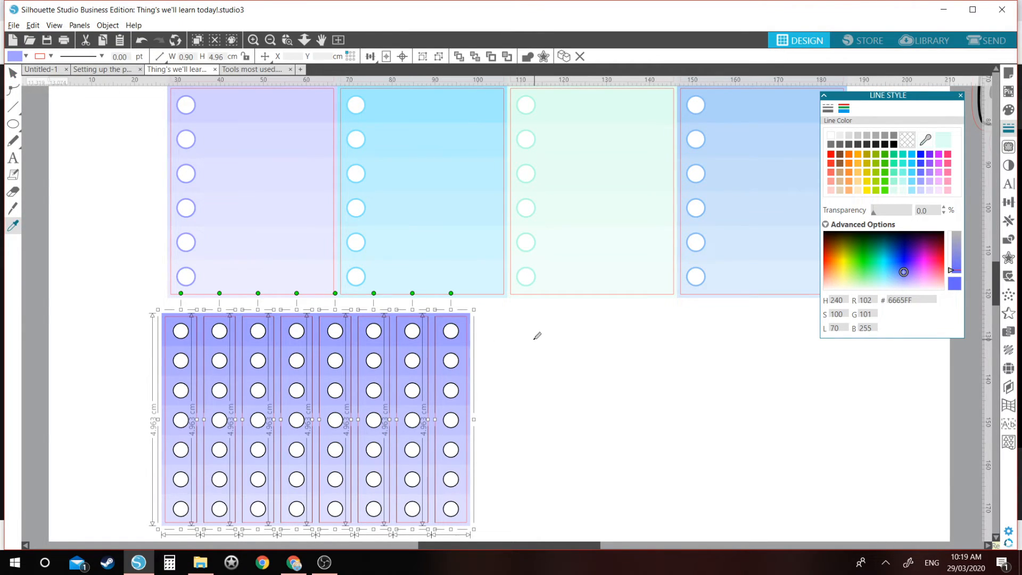
key(ctrl+shift+g)
click(103, 318)
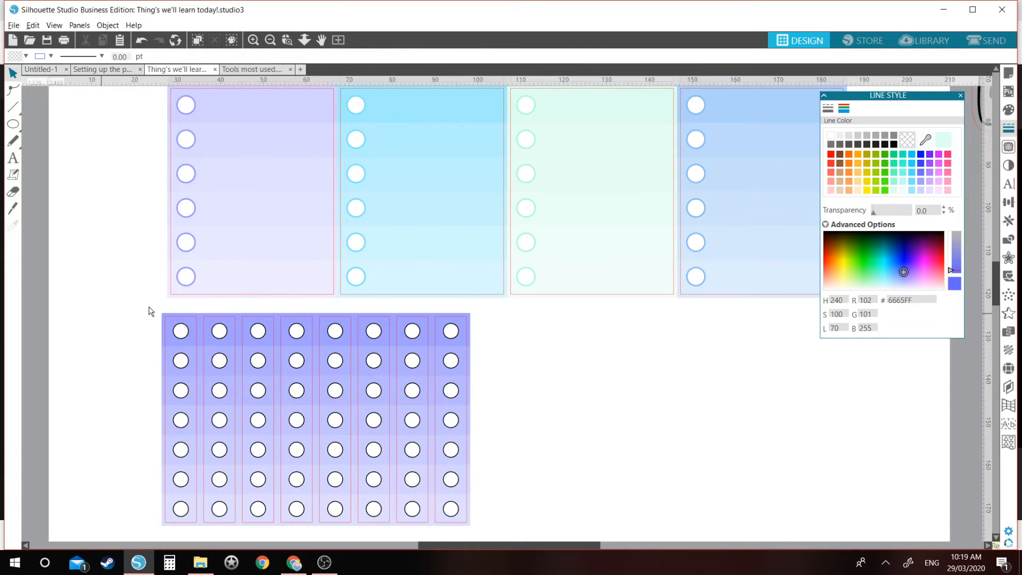
Recolour the first two circle strips with the lilac sampled from the purple checklist box
click(165, 323)
key(i)
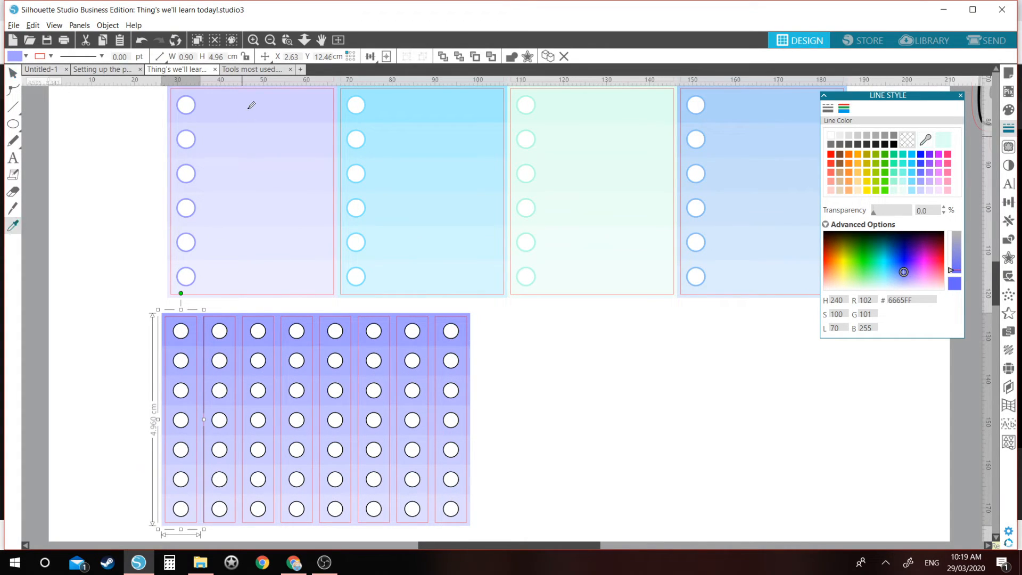
click(246, 113)
click(210, 327)
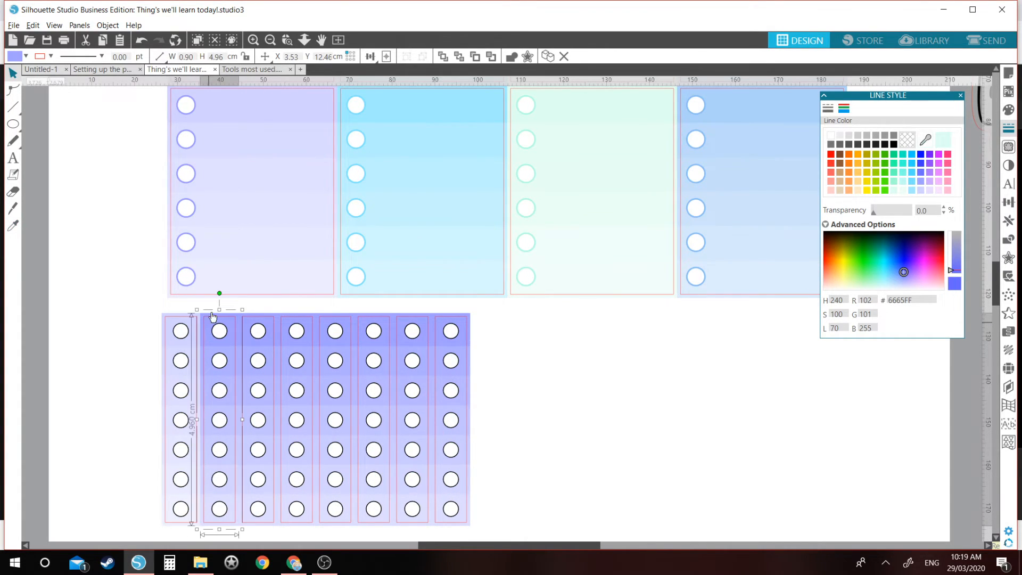
key(i)
click(235, 111)
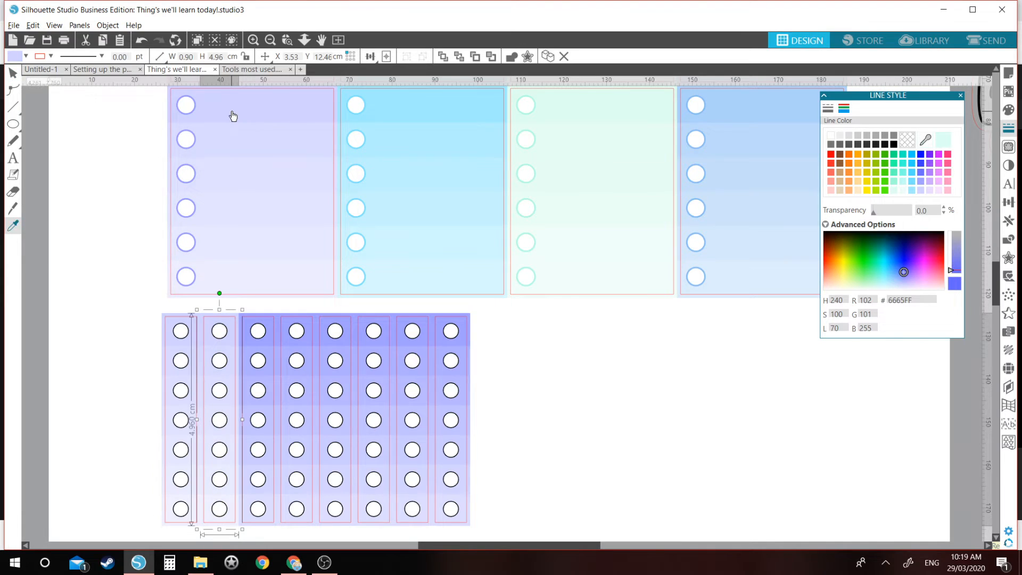
Recolour the third and fourth circle strips with the cyan sampled from the second checklist box
click(259, 321)
shift+click(293, 319)
key(i)
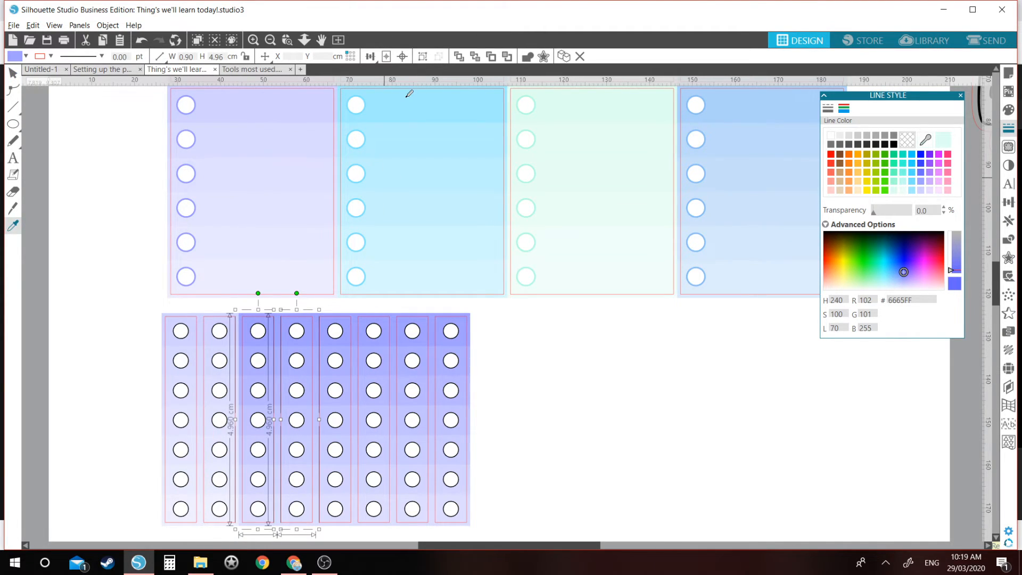
click(407, 96)
Recolour the fifth and sixth circle strips with the mint green sampled from the third checklist box
click(336, 319)
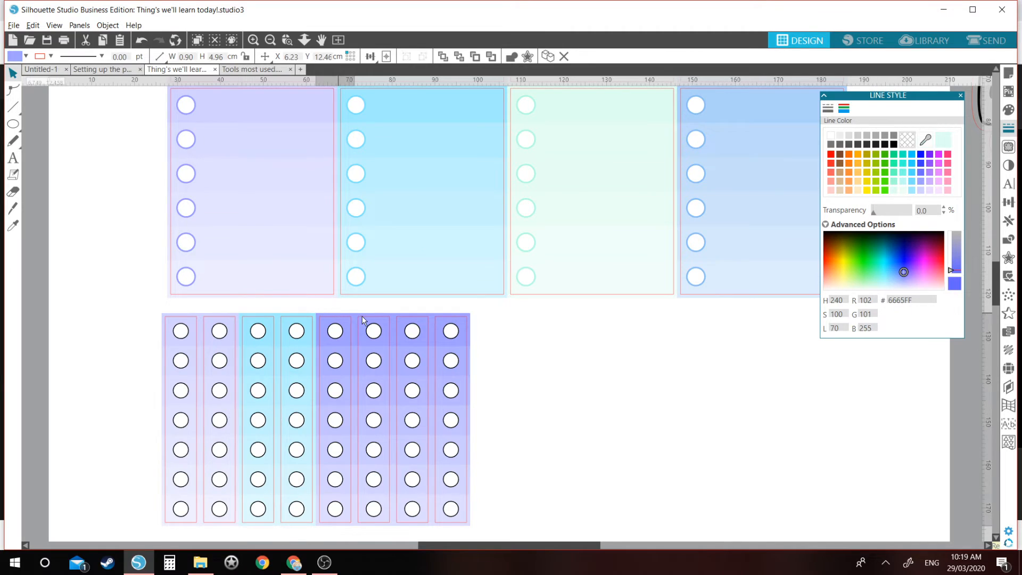
shift+click(374, 319)
key(i)
click(606, 100)
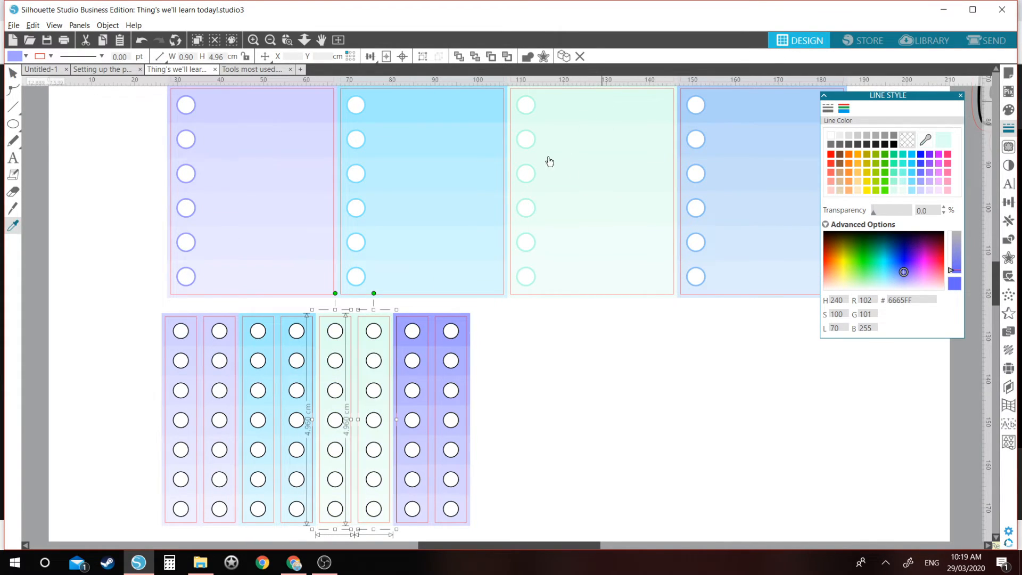
Recolour the last two circle strips with the blue sampled from the fourth checklist box
click(422, 318)
shift+click(451, 315)
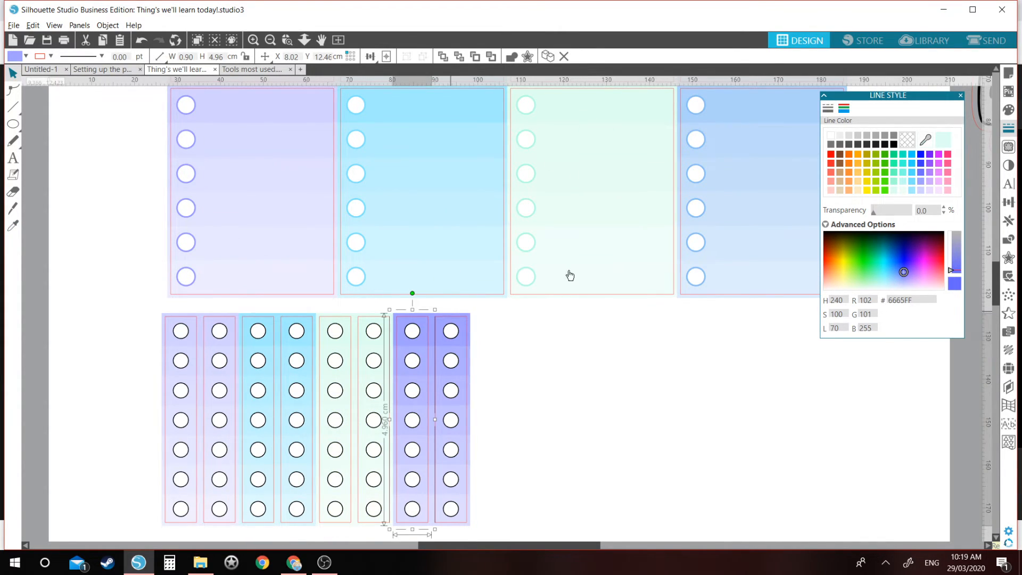
key(i)
click(767, 116)
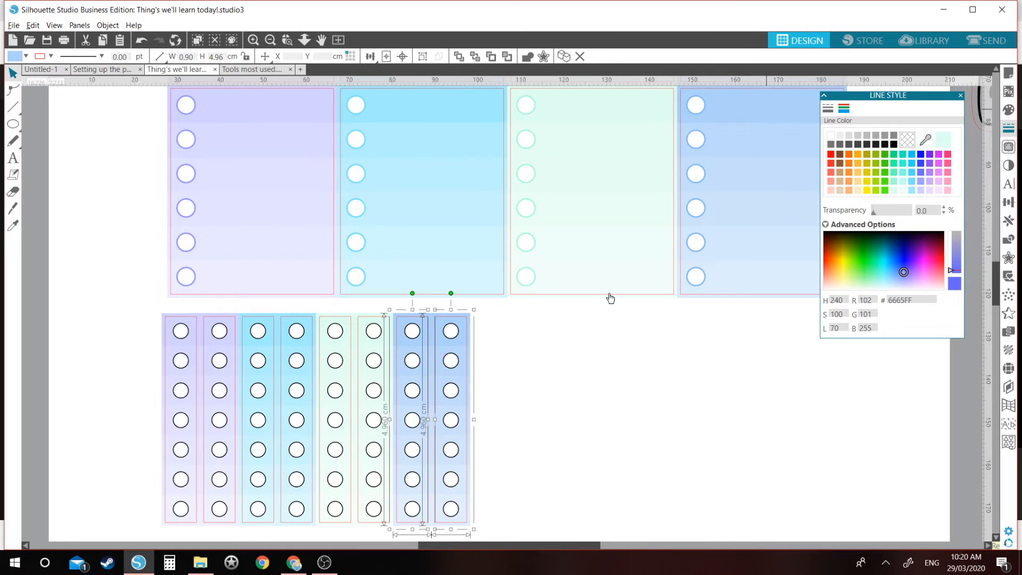
Give the circles on the two blue strips the outline style sampled from the blue checklist box's circles
click(450, 331)
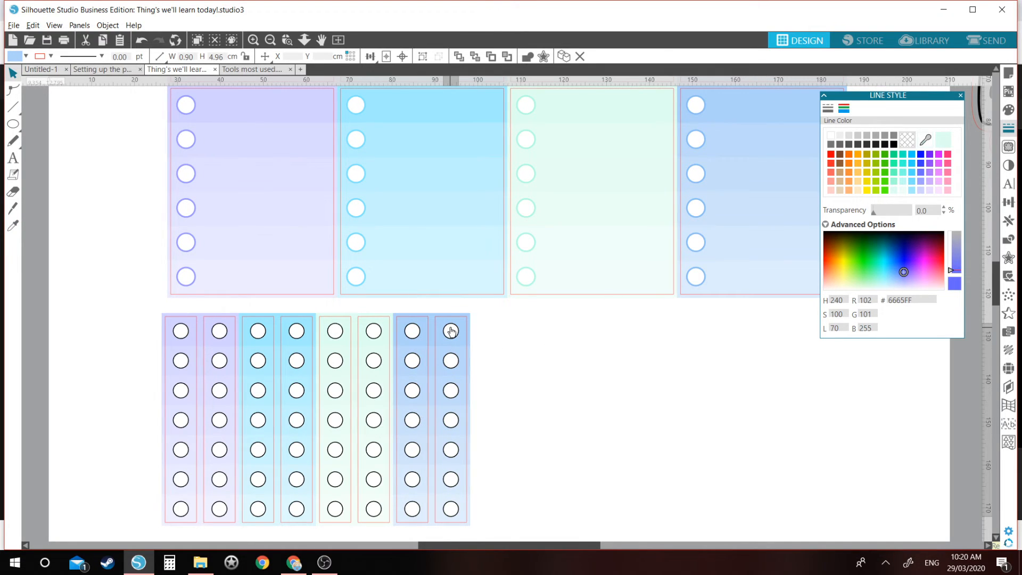
shift+click(412, 339)
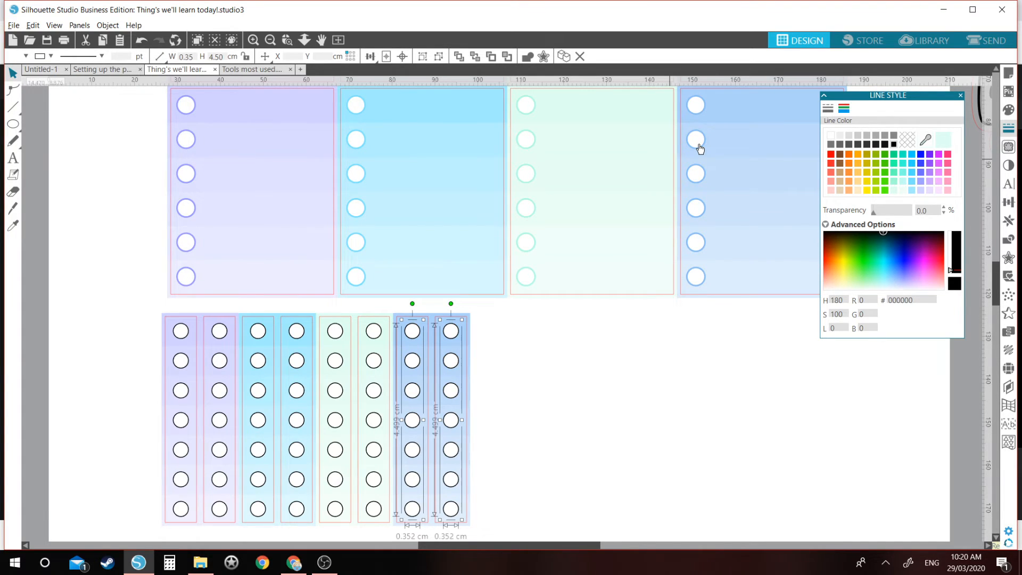
key(i)
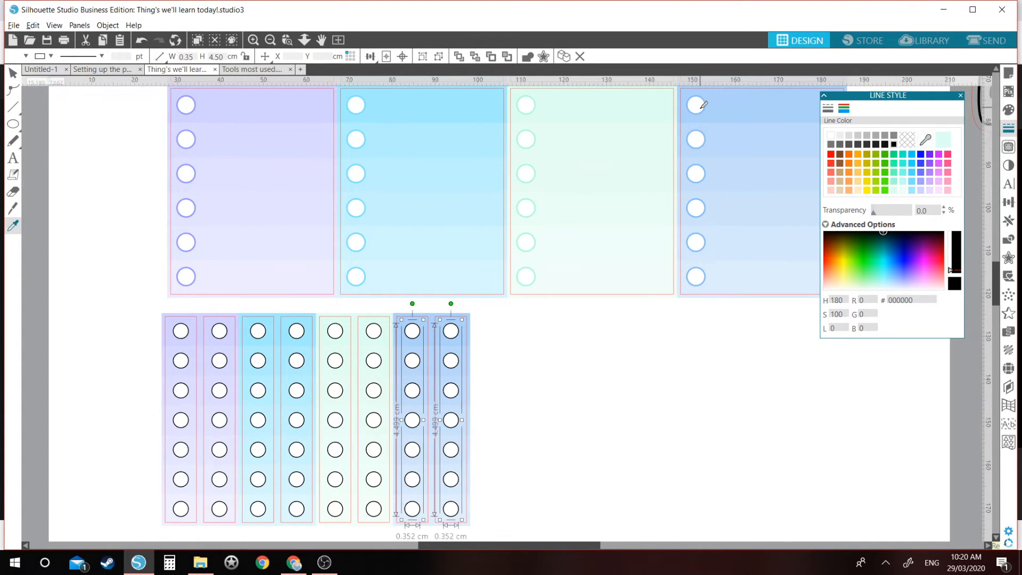
click(703, 106)
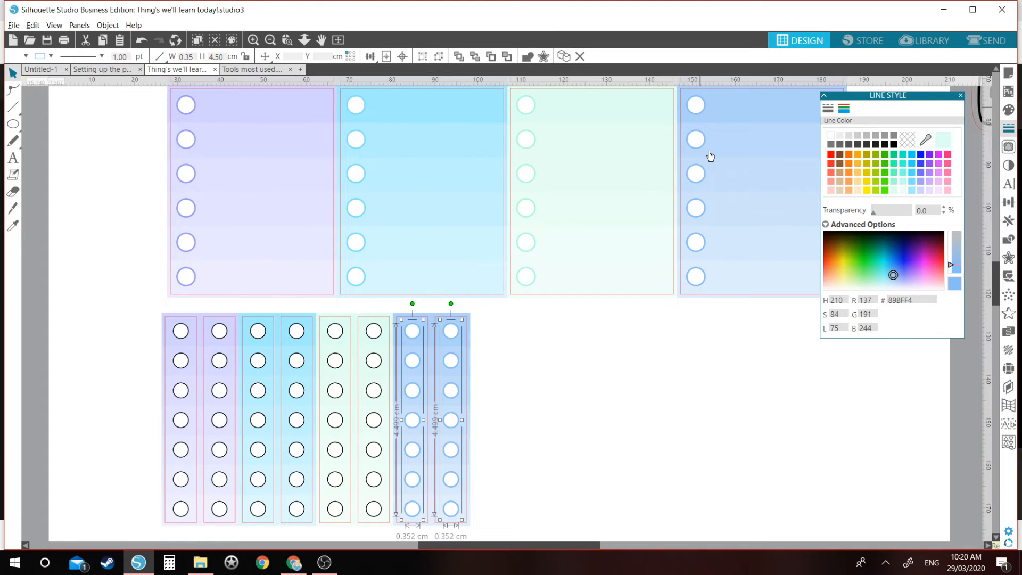
Match the circle outlines on the two mint strips to those of the mint checklist box's circles
click(373, 331)
shift+click(338, 333)
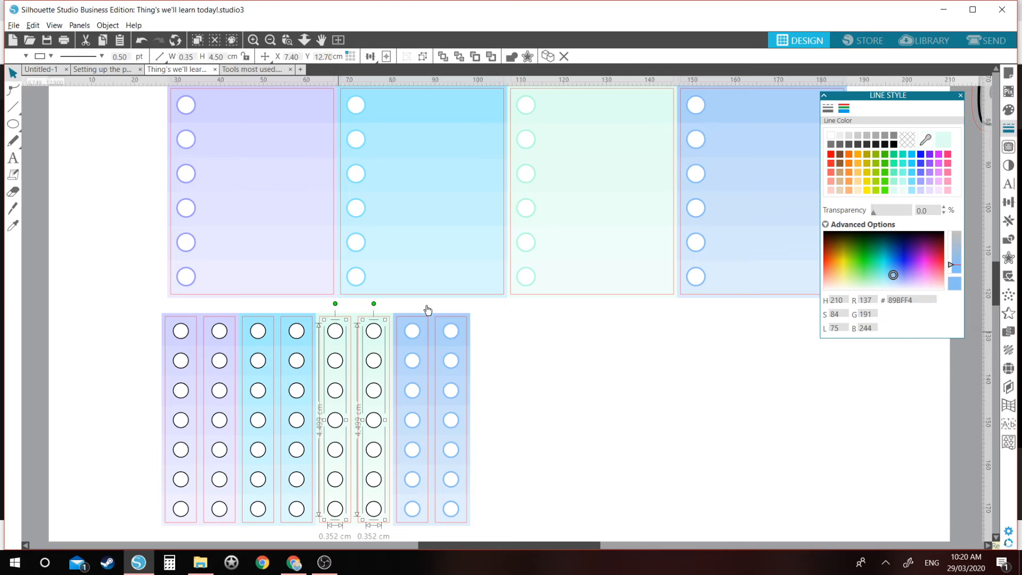
key(i)
click(530, 274)
key(v)
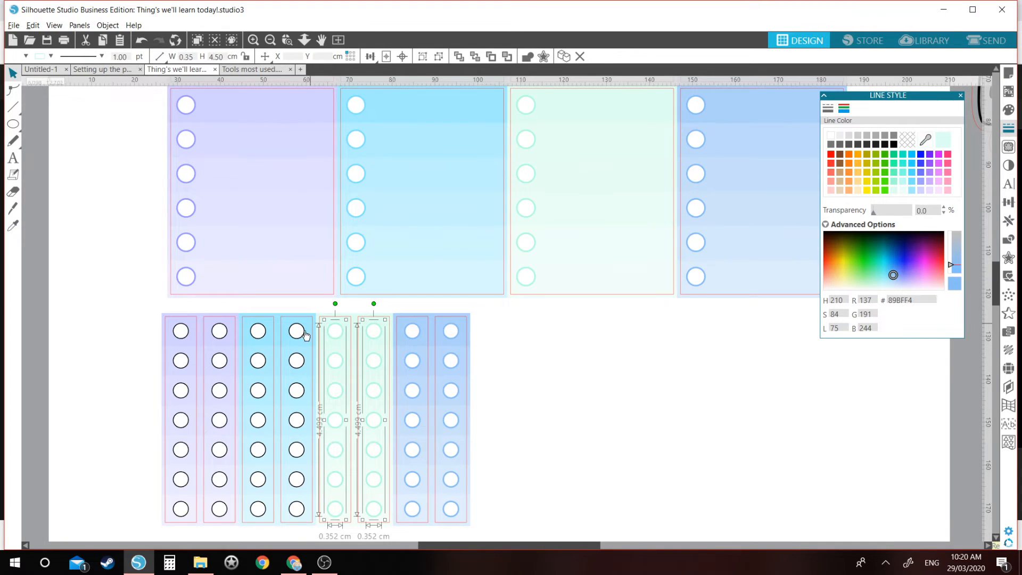
Match the circle outlines on the two cyan strips to those of the cyan checklist box's circles
click(298, 333)
shift+click(257, 331)
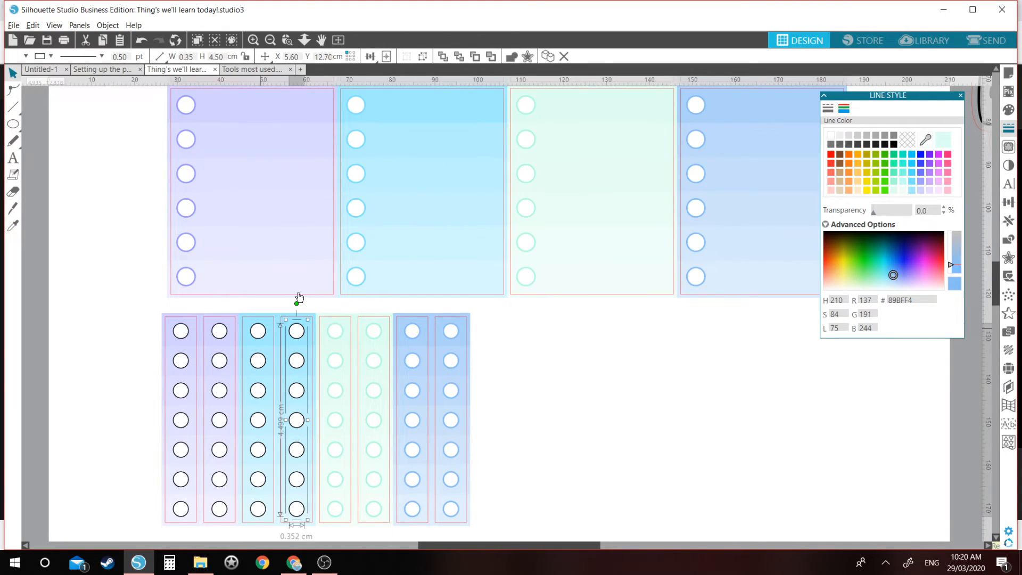
key(i)
click(364, 106)
key(v)
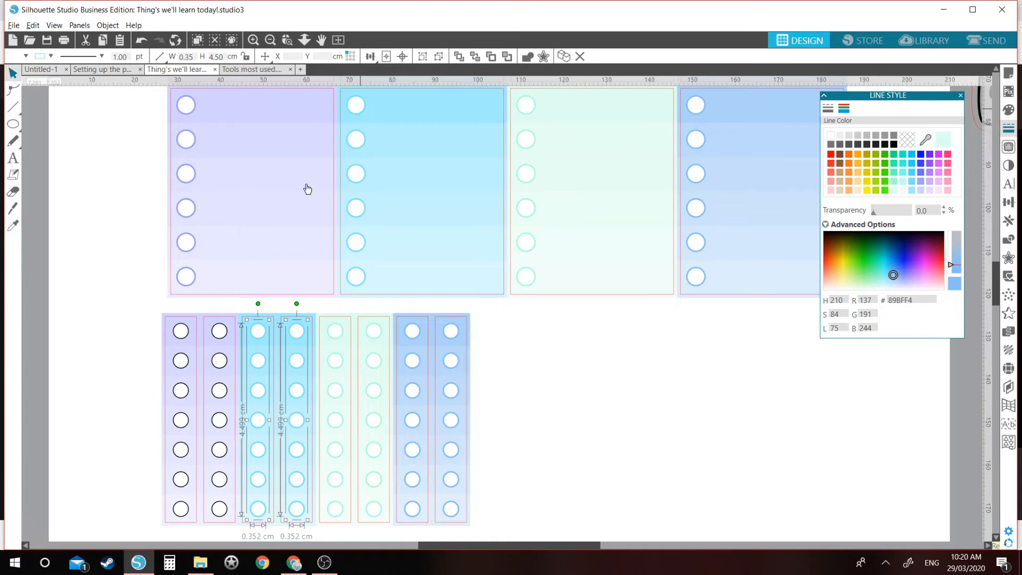
Match the circle outlines on the two lilac strips to those of the purple checklist box's circles
click(227, 334)
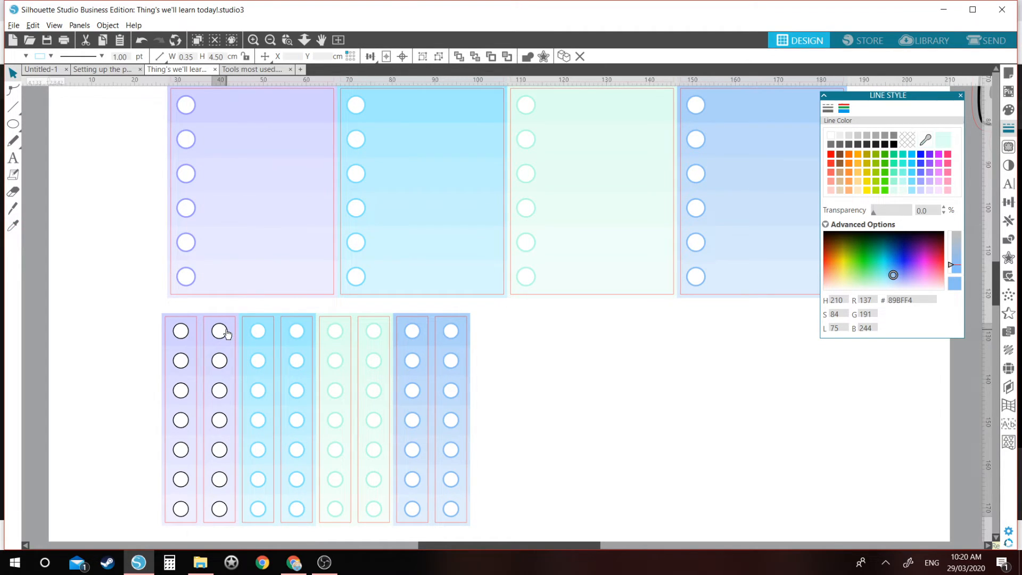
shift+click(184, 333)
key(i)
click(193, 103)
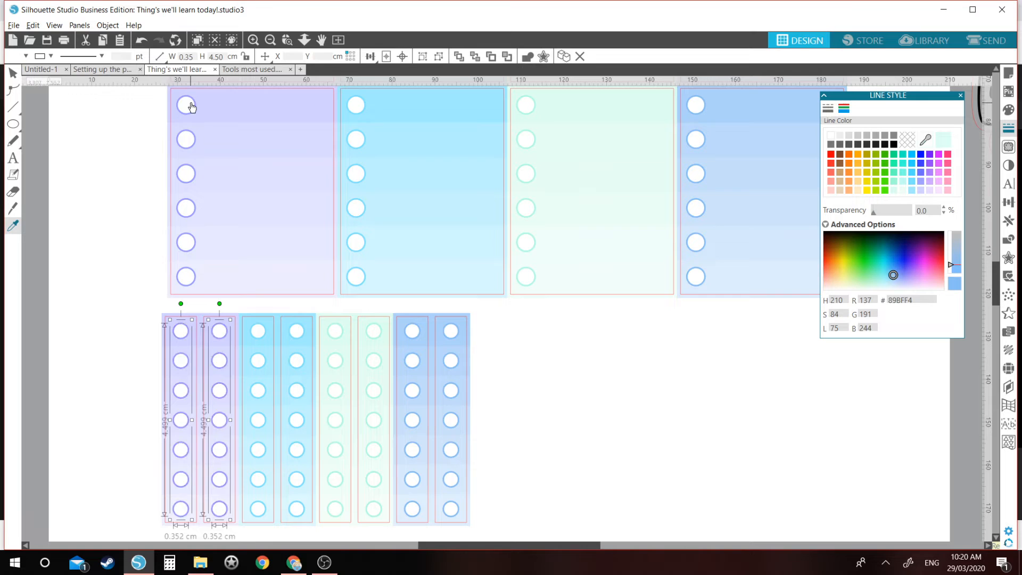
key(v)
click(158, 187)
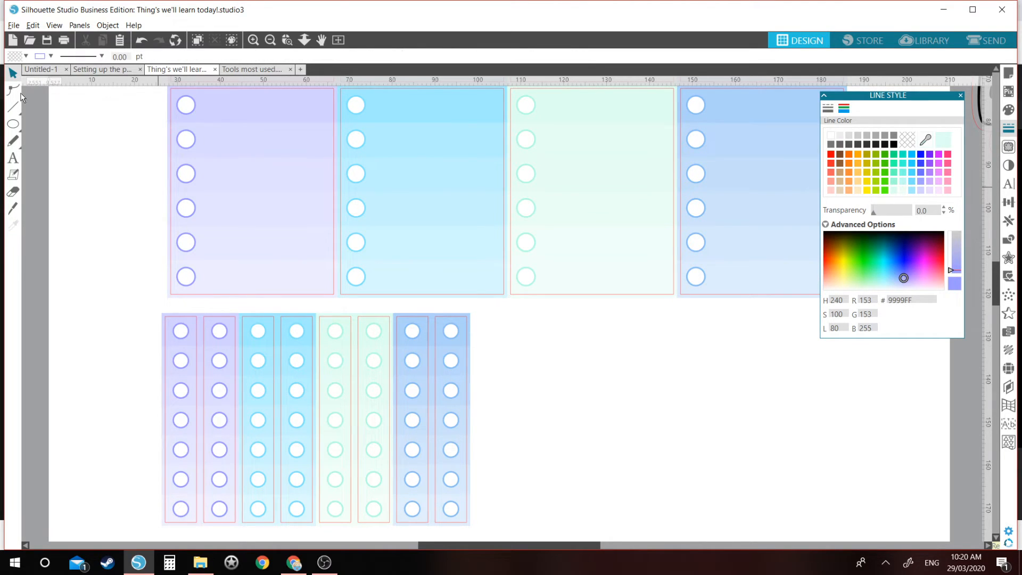
Switch to the "Stuff for live stream!" folder in File Explorer and show its files as extra large icons
click(271, 40)
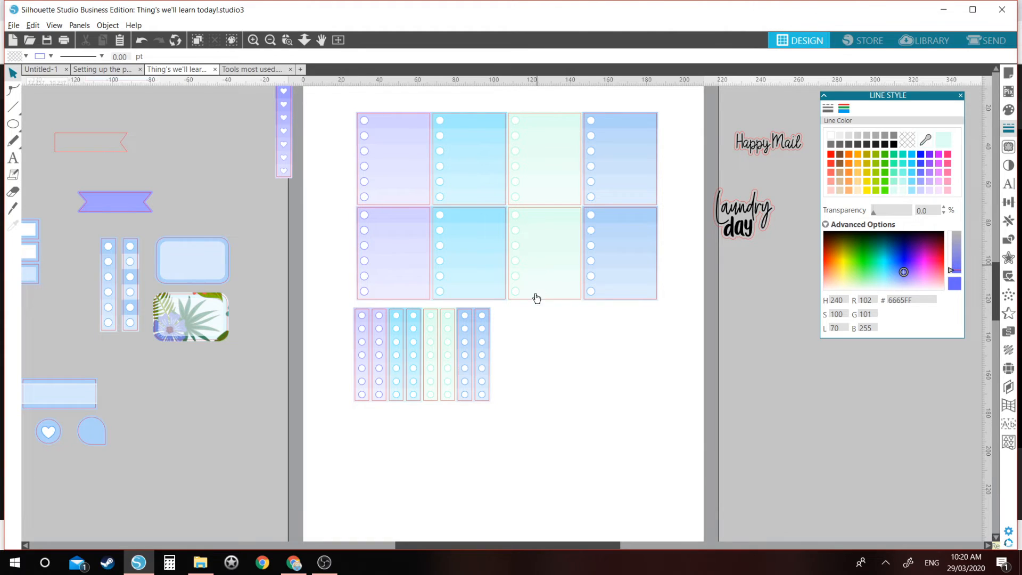
click(630, 223)
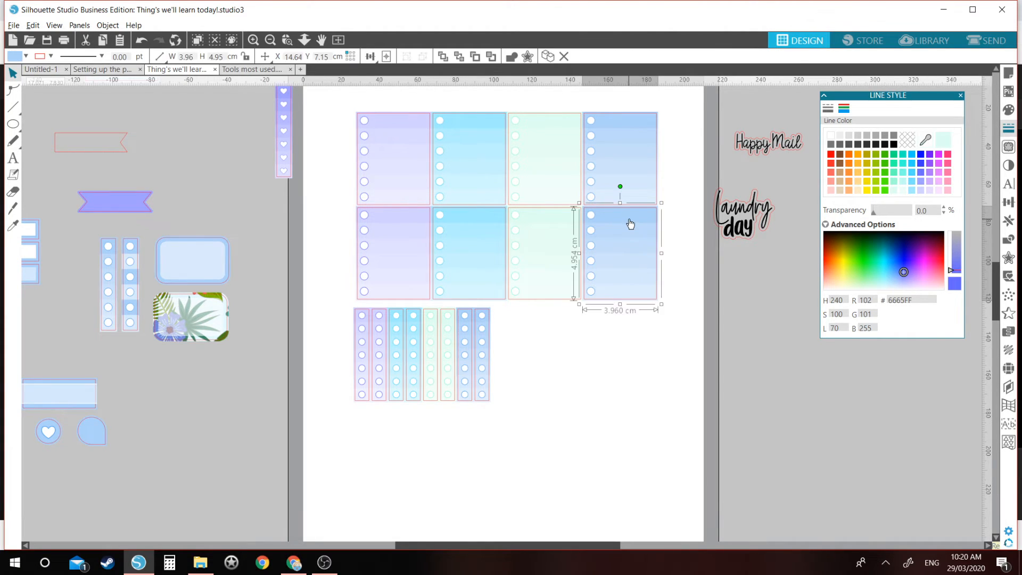
click(161, 528)
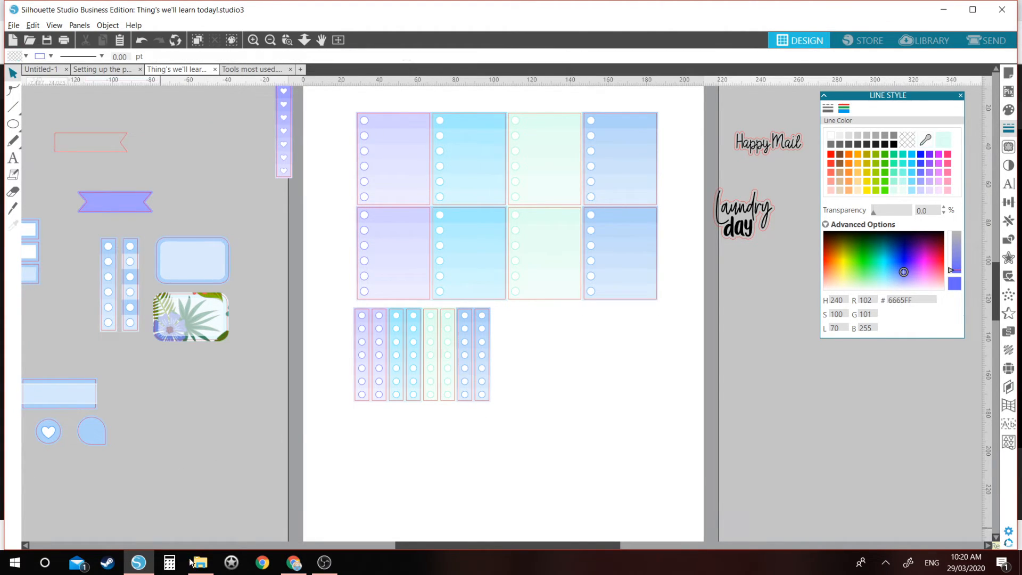
click(200, 563)
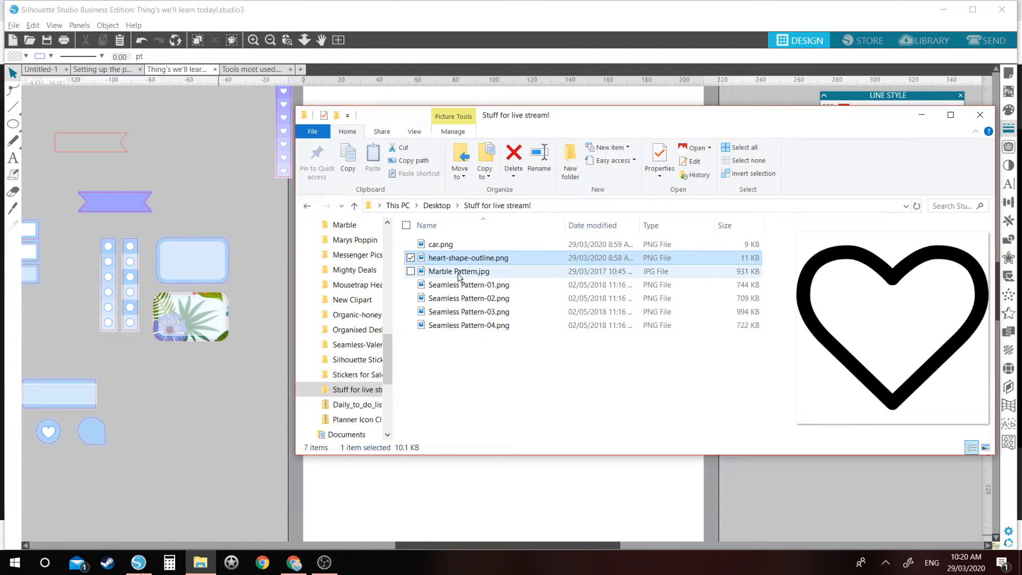
click(415, 131)
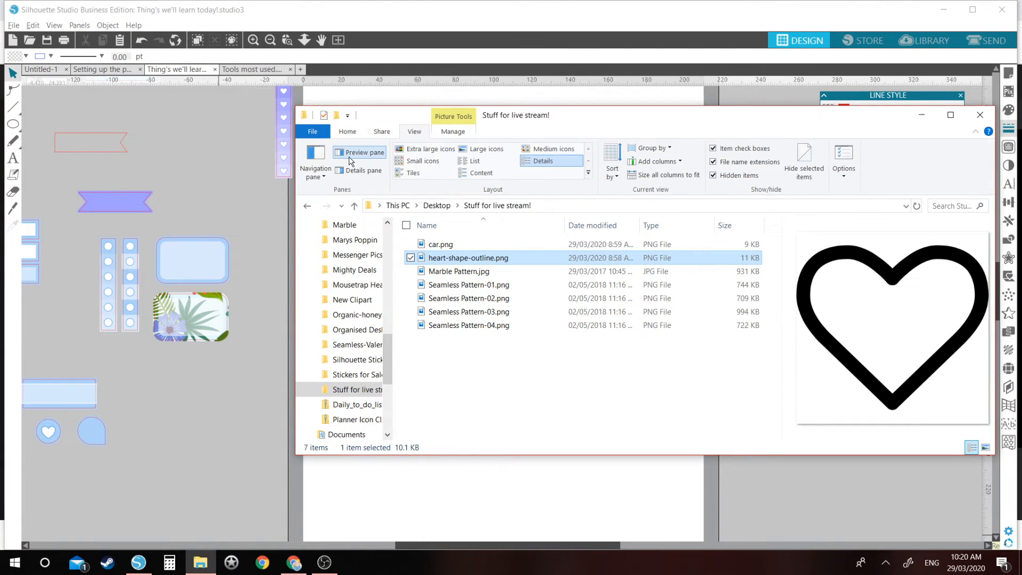
click(429, 149)
scroll(689, 308, down, 5)
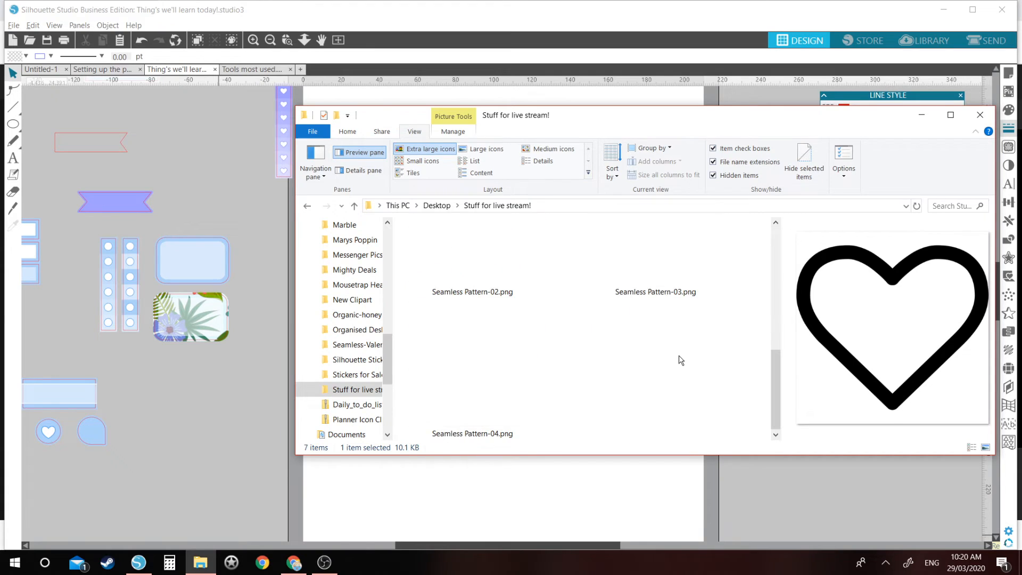
Bring Seamless Pattern-02.png into the Silhouette Studio design and place it beside the circle strips, below the checklist boxes
click(455, 277)
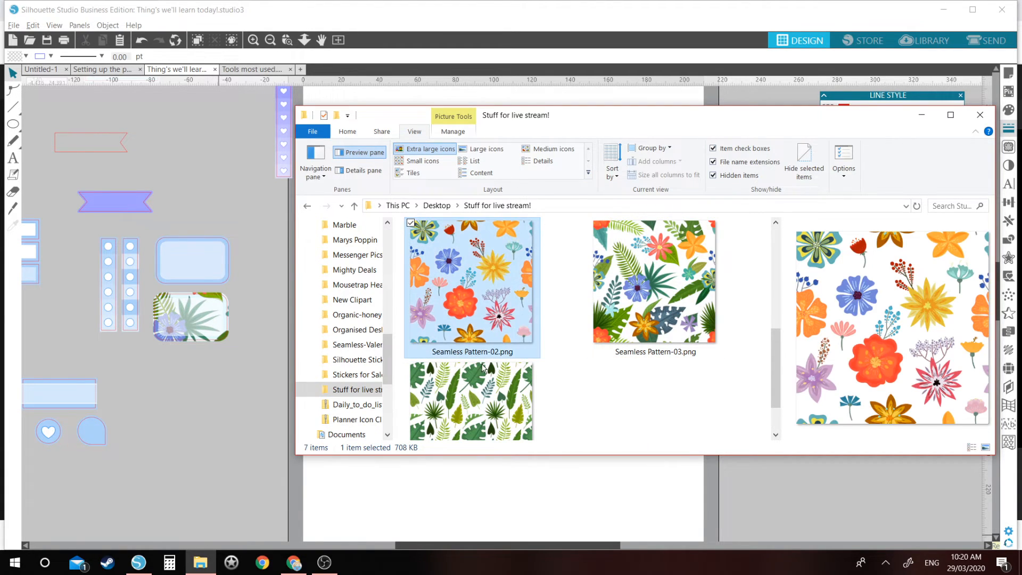
drag(455, 277, 248, 482)
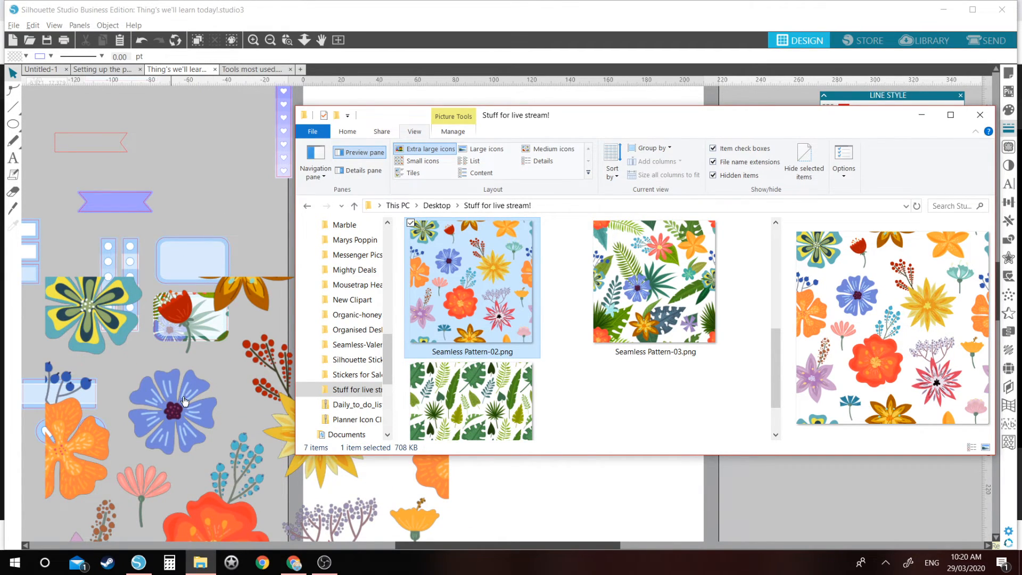
click(181, 396)
drag(184, 387, 661, 421)
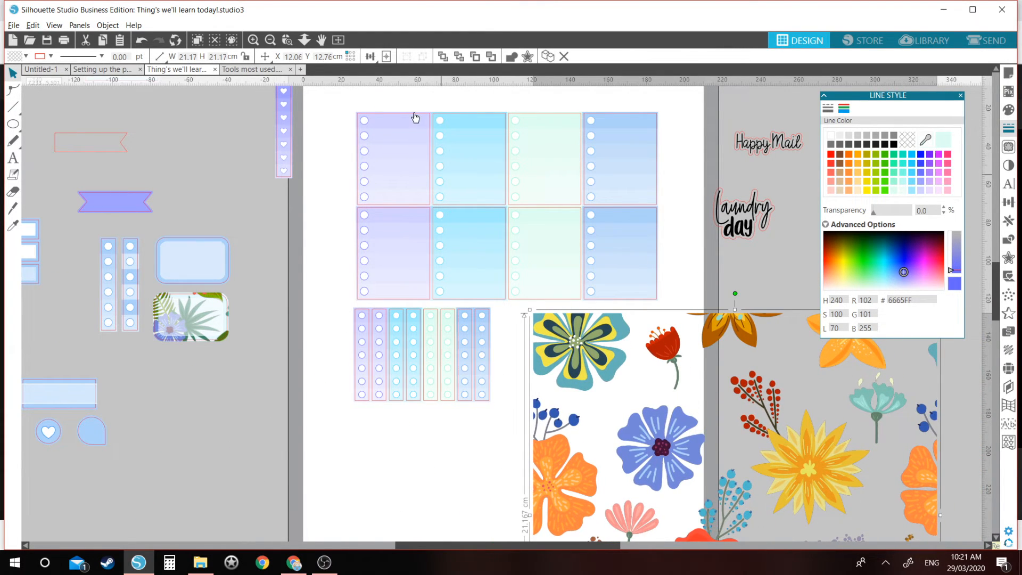
Fill both checklist boxes in the first column with the blue sampled from the pattern's blue flower
click(413, 162)
shift+click(406, 218)
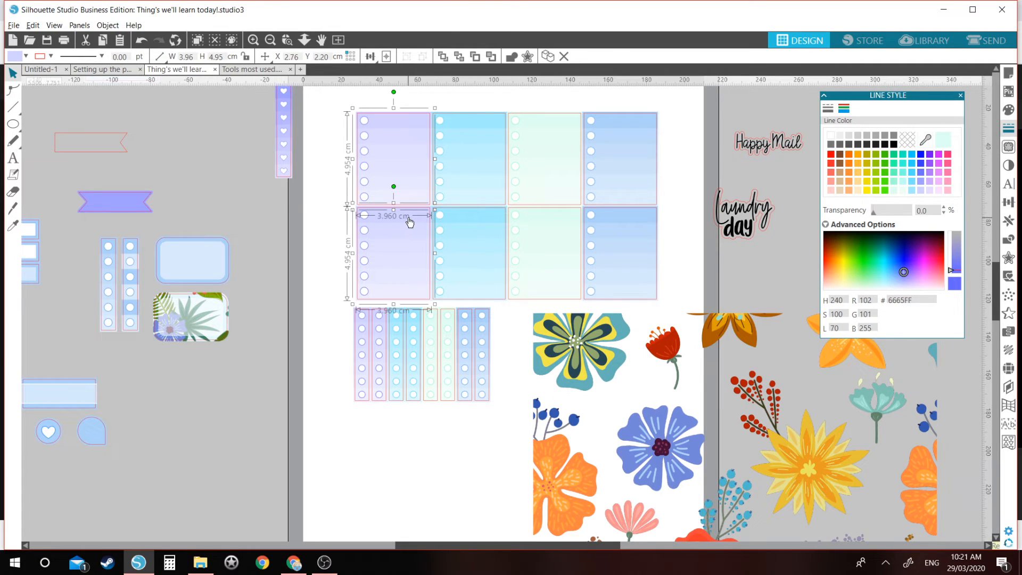
click(1009, 110)
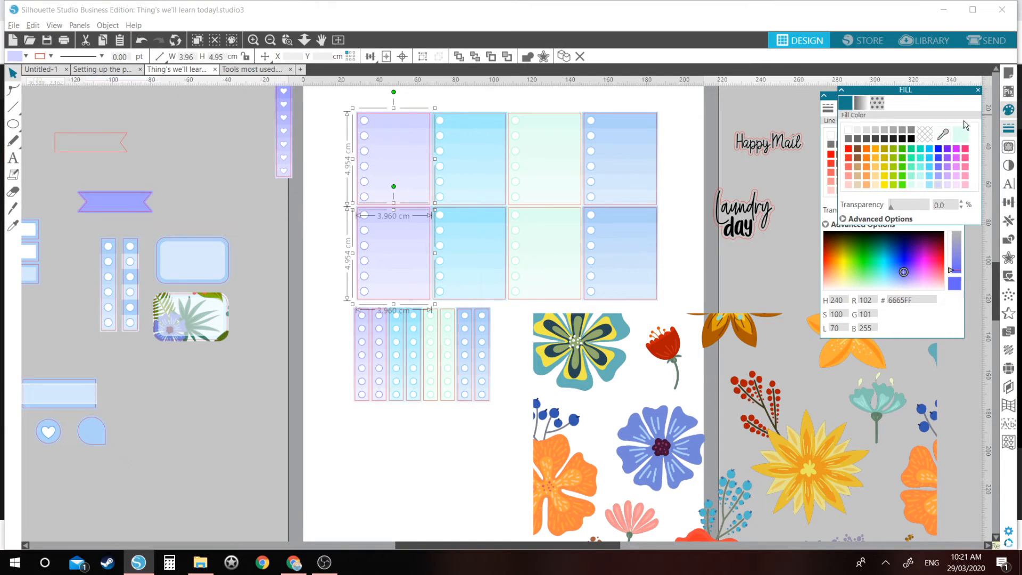
click(945, 131)
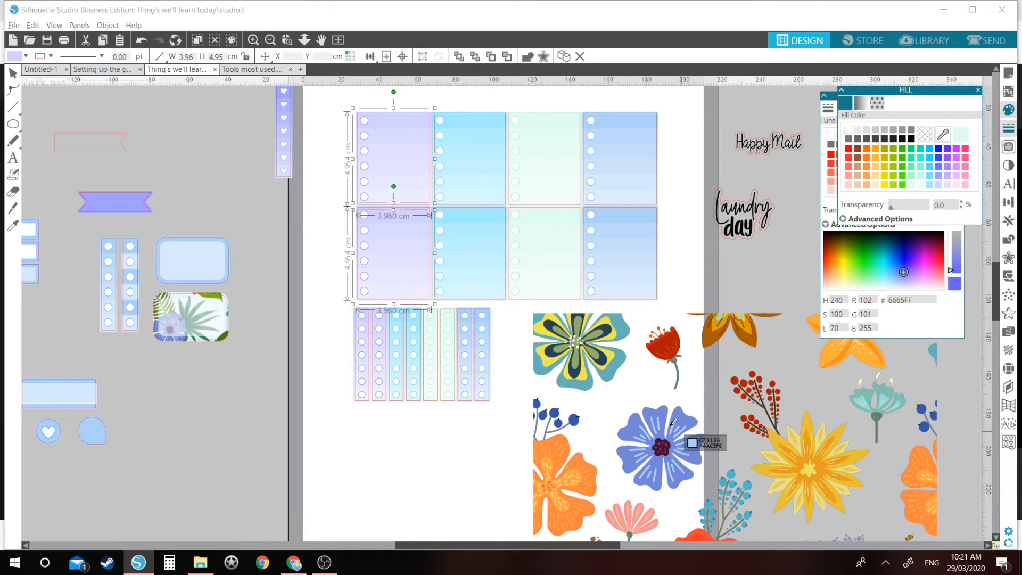
click(682, 412)
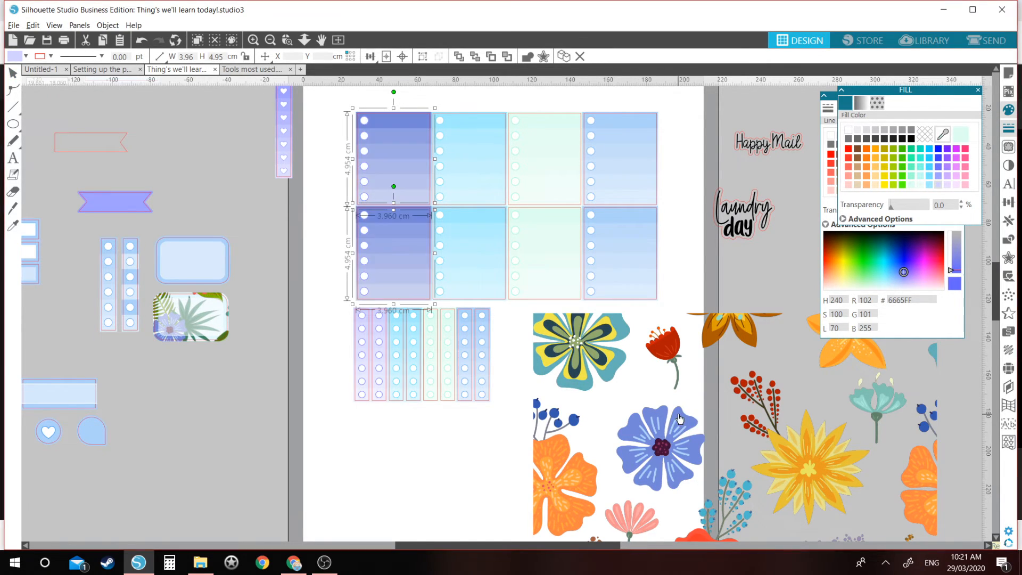
Fill both checklist boxes in the second column with the golden yellow sampled from the pattern's yellow flower
click(468, 221)
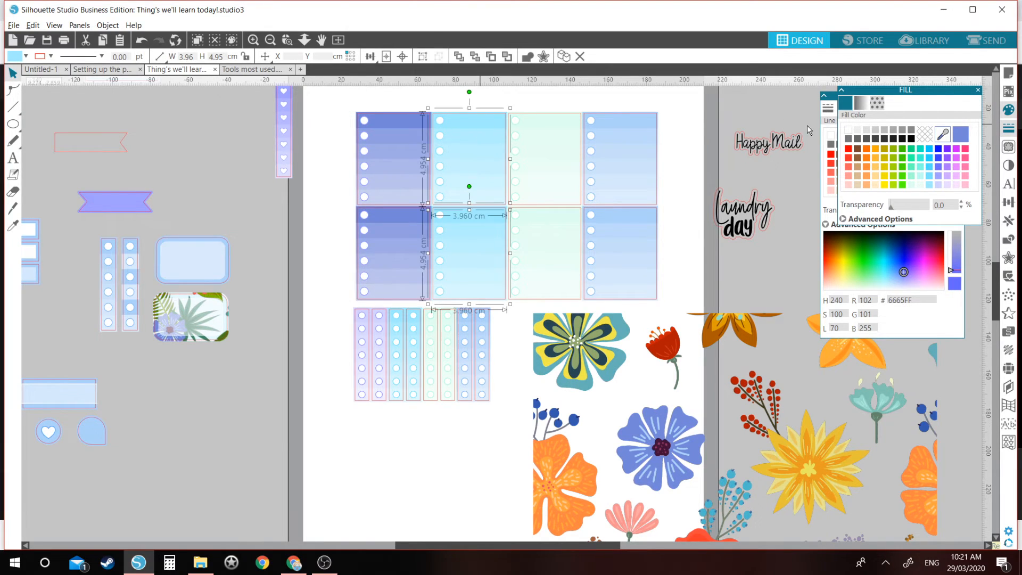
click(943, 134)
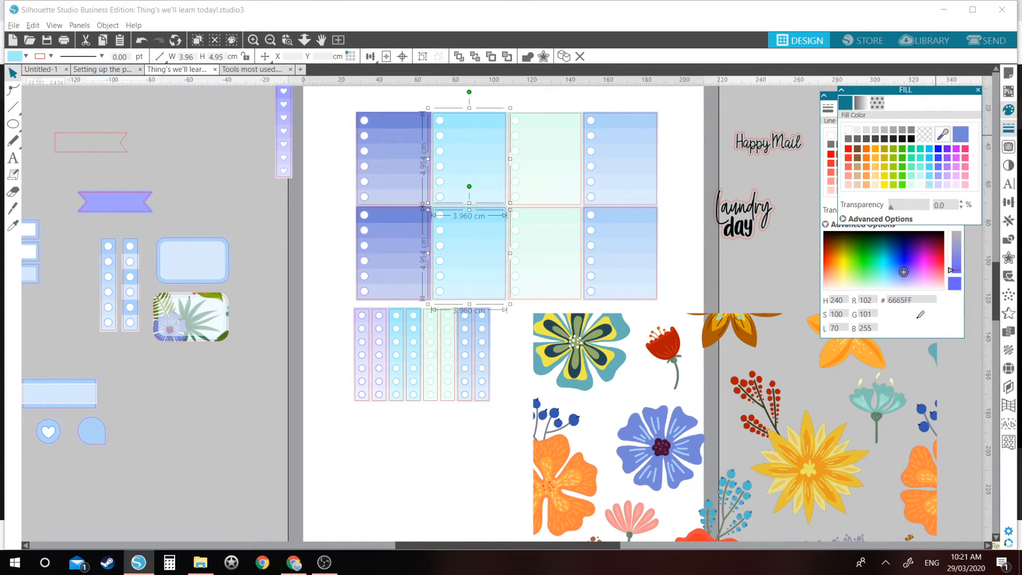
click(806, 426)
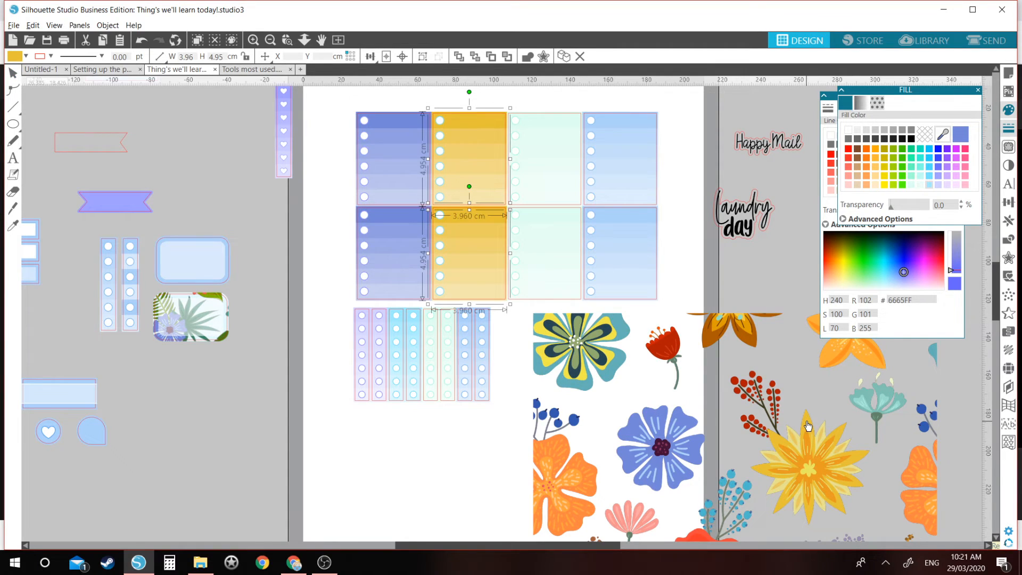
Fill both checklist boxes in the third column with the teal green sampled from the pattern's green flower
click(540, 126)
shift+click(544, 218)
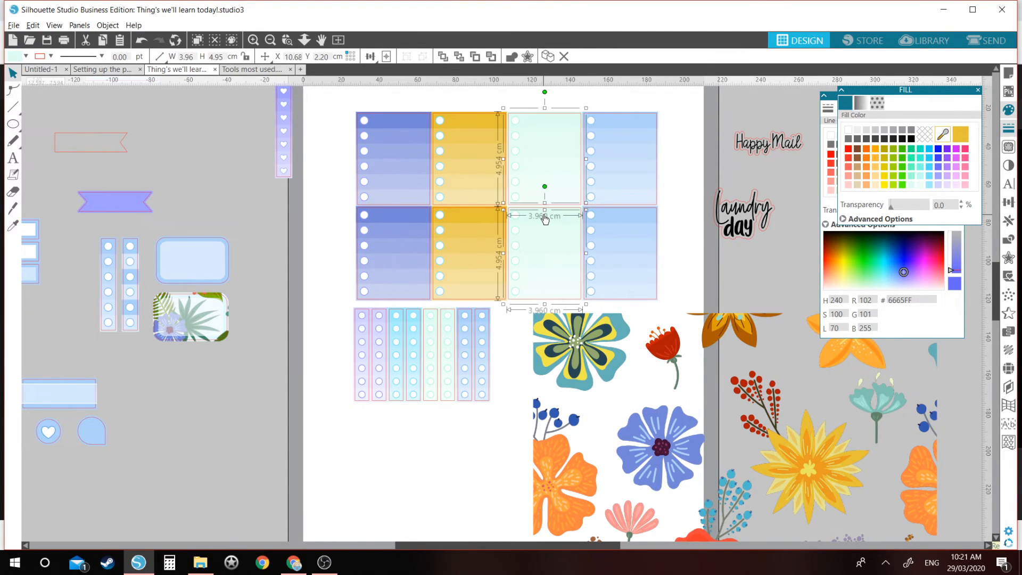
click(943, 133)
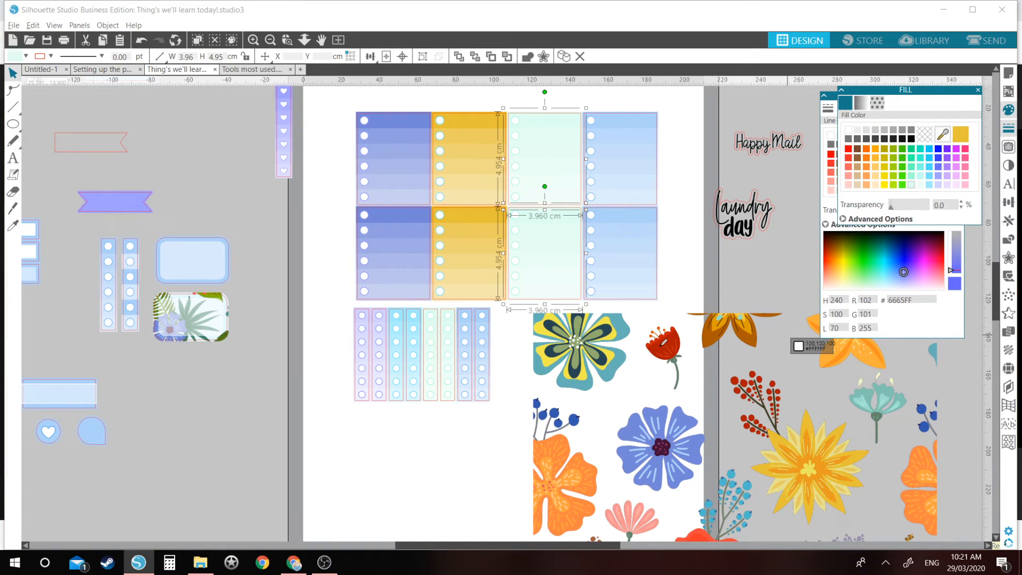
click(867, 391)
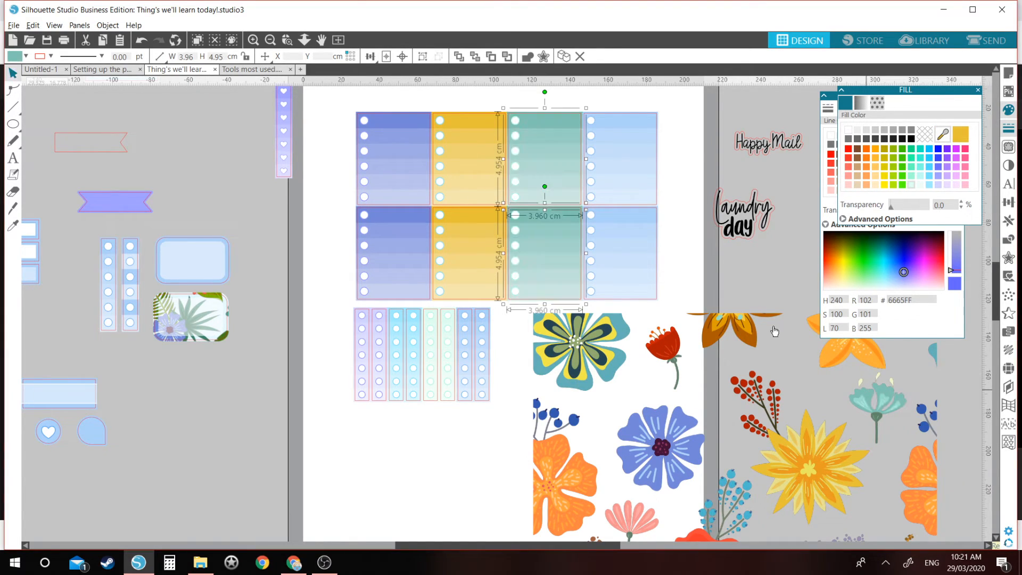
Fill both checklist boxes in the fourth column with the salmon pink sampled from the pattern's pink flower
click(647, 223)
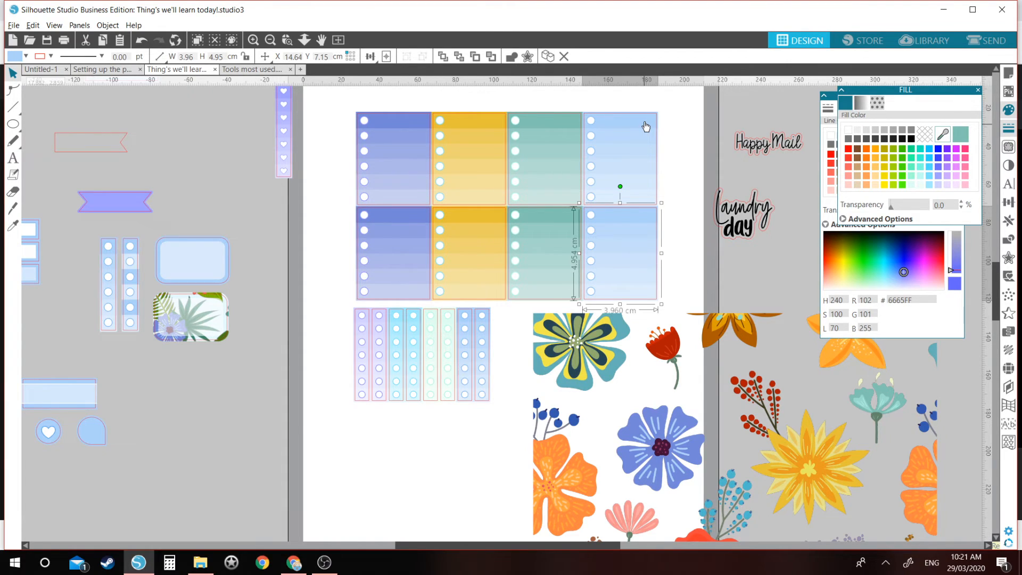
shift+click(646, 126)
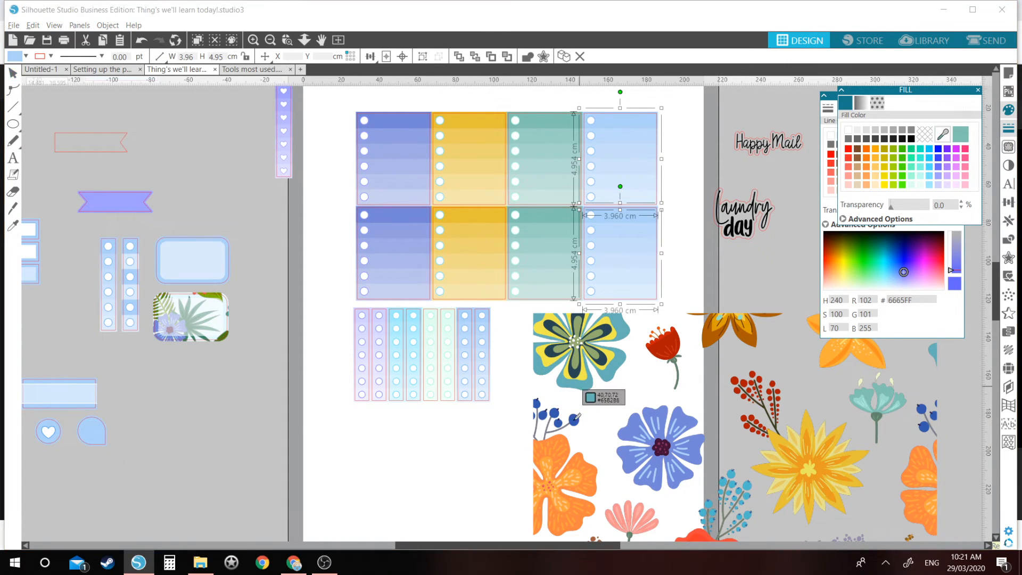
click(574, 420)
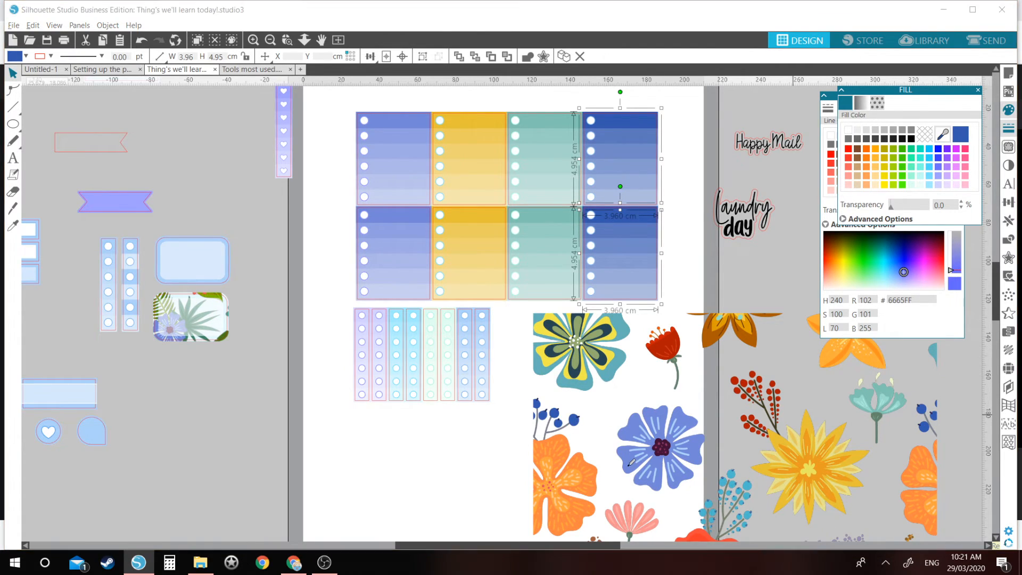
click(638, 516)
click(684, 137)
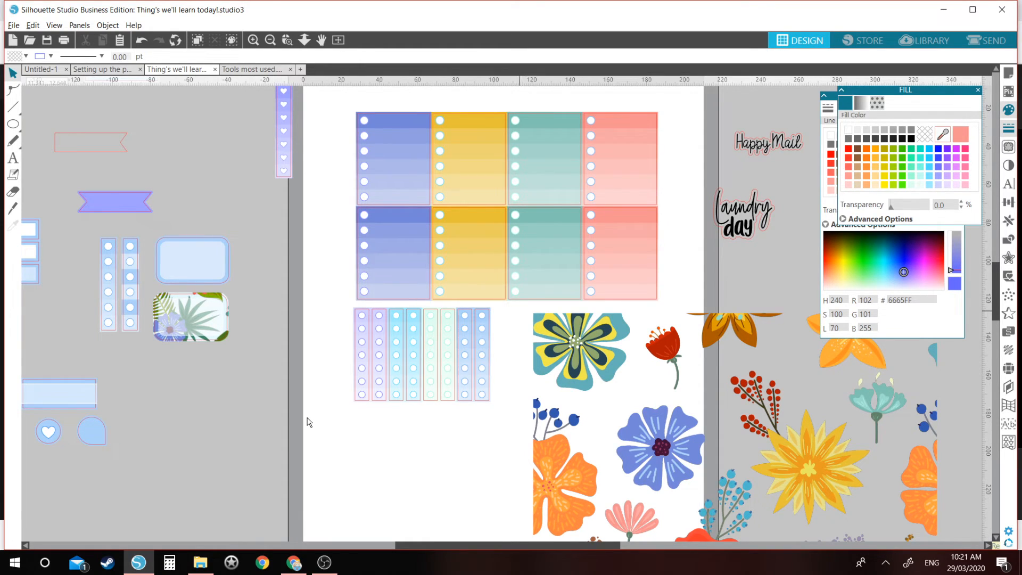
Move all the circle strips off the sheet to the area above the quote stickers and group them
drag(307, 422, 484, 340)
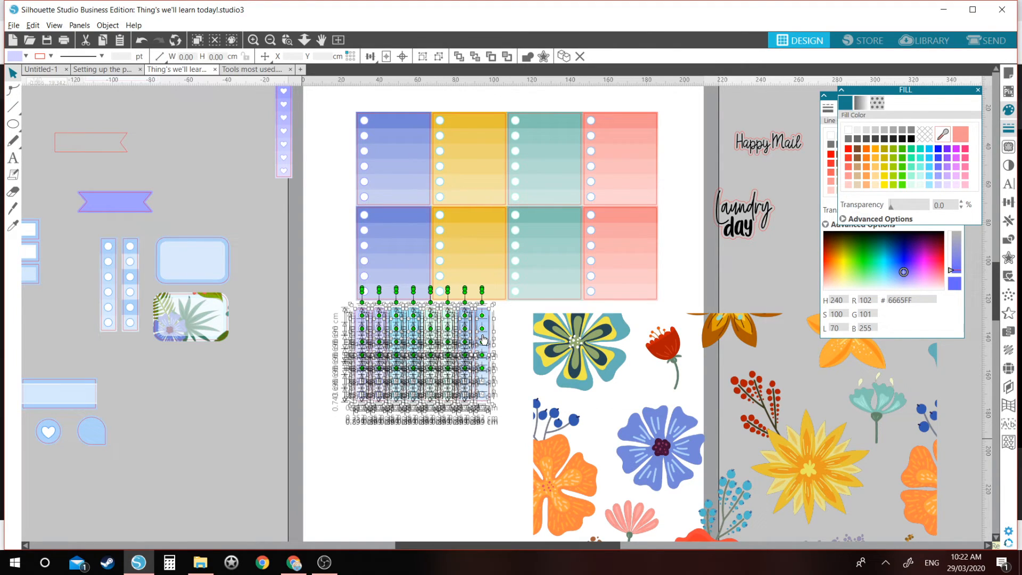
drag(484, 340, 807, 79)
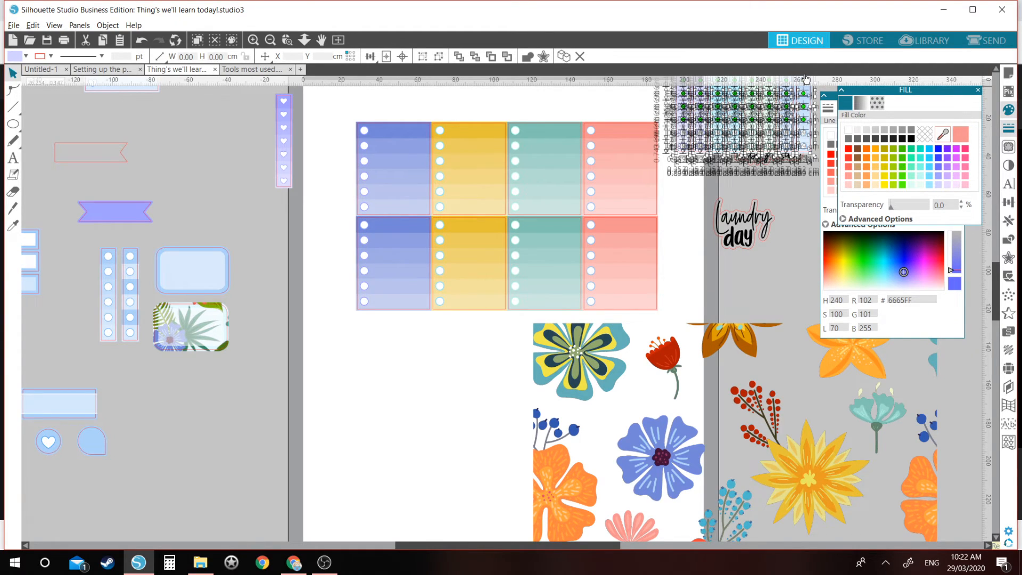
drag(806, 78, 806, 80)
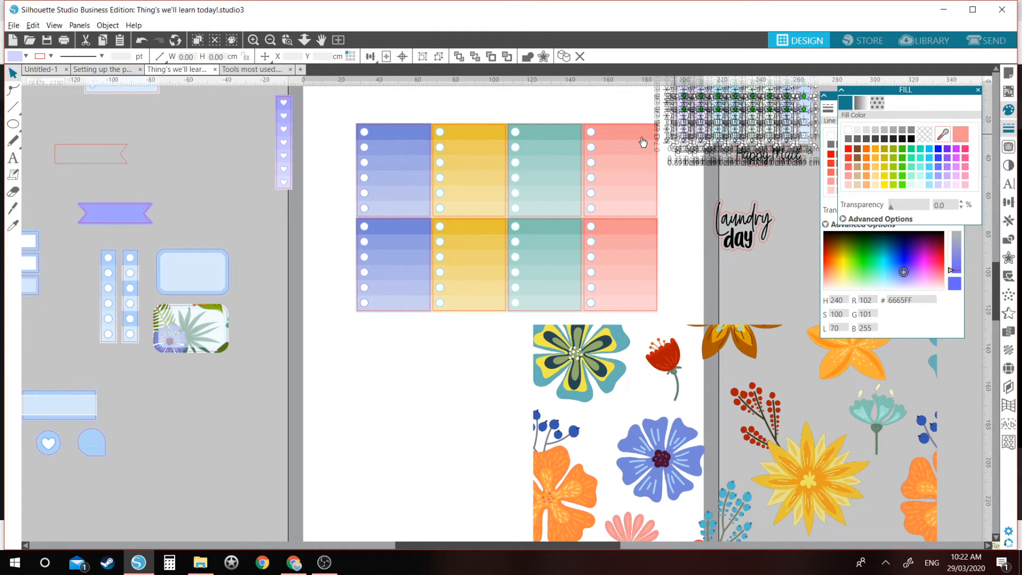
key(ctrl+g)
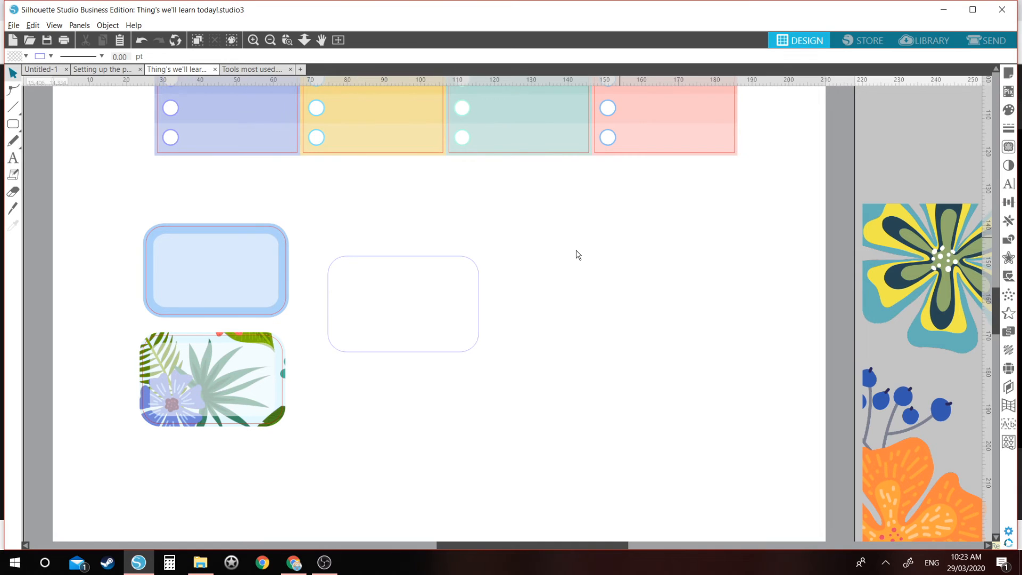
Adjust the corner rounding of the 3.80 × 2.40 cm rectangle and fill its offset shape with golden yellow
click(334, 275)
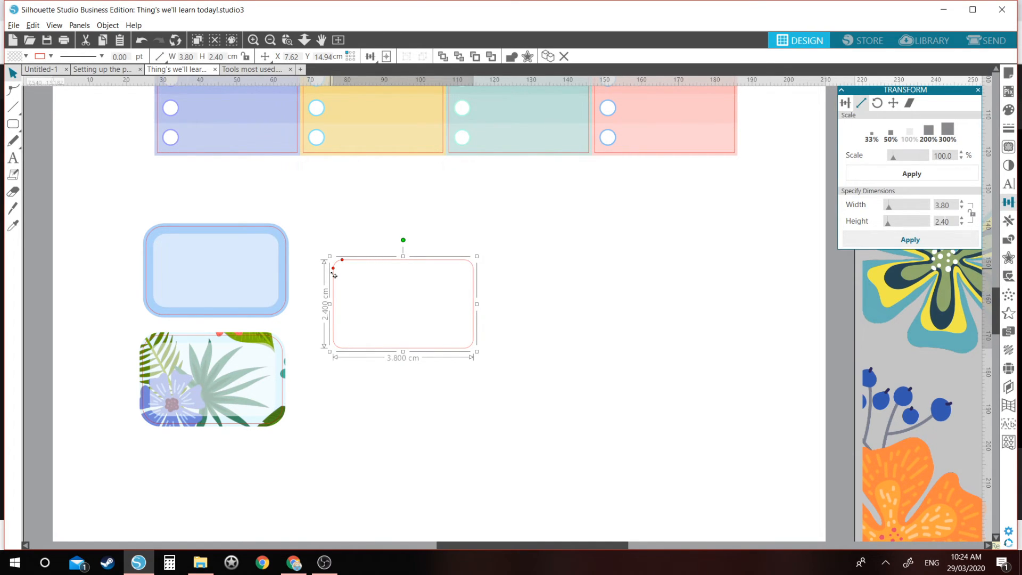
drag(333, 268, 333, 274)
drag(356, 245, 369, 284)
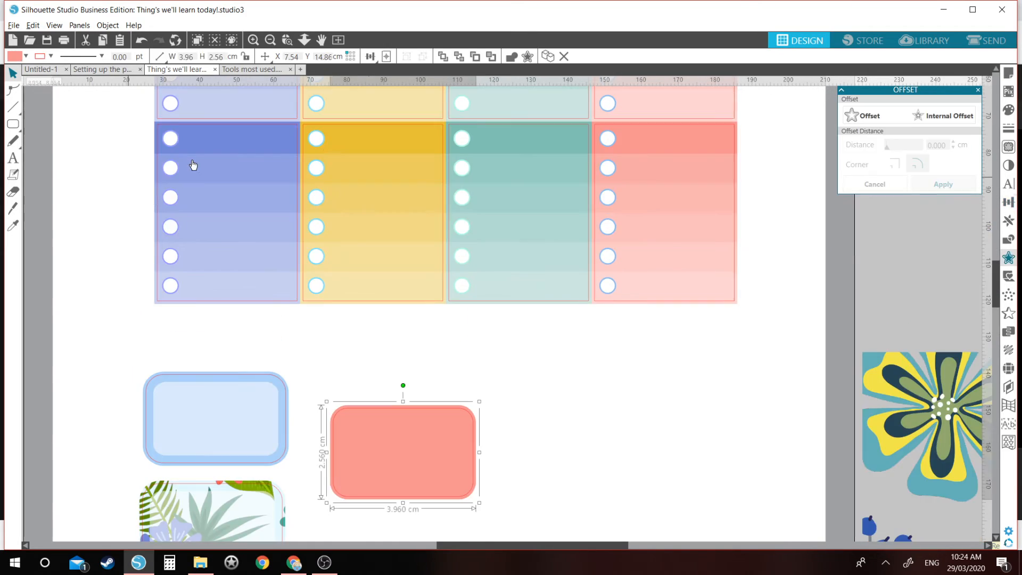
key(i)
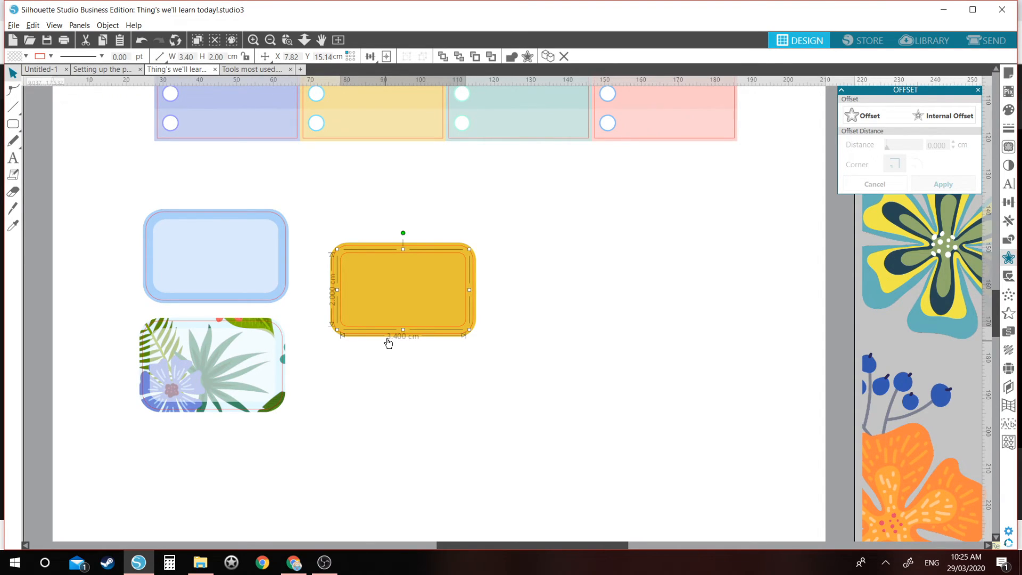
Draw a 3.40 × 2.00 cm rounded rectangle inside the golden box and centre it on the box
key(r)
drag(340, 256, 461, 321)
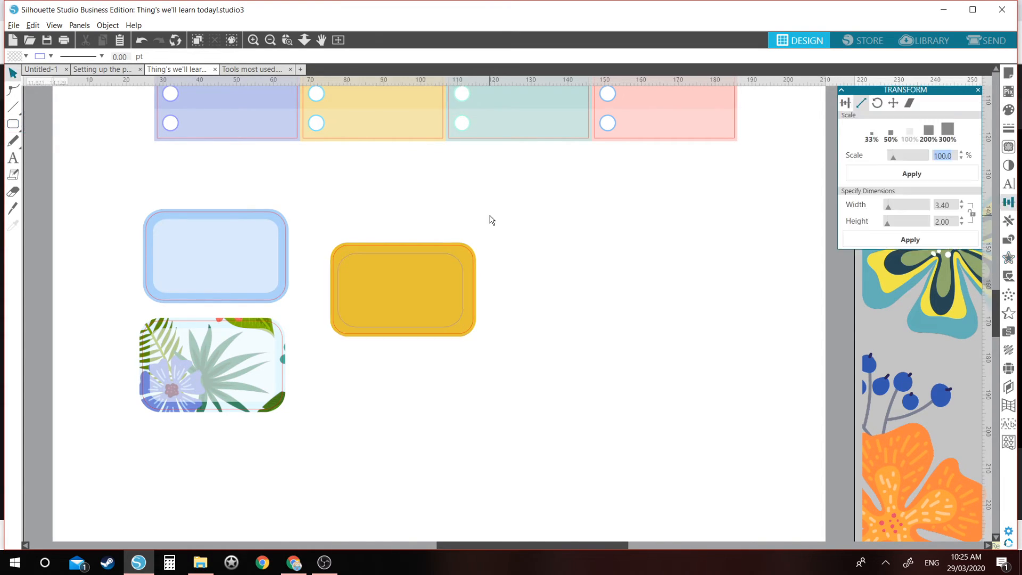
drag(491, 216, 411, 285)
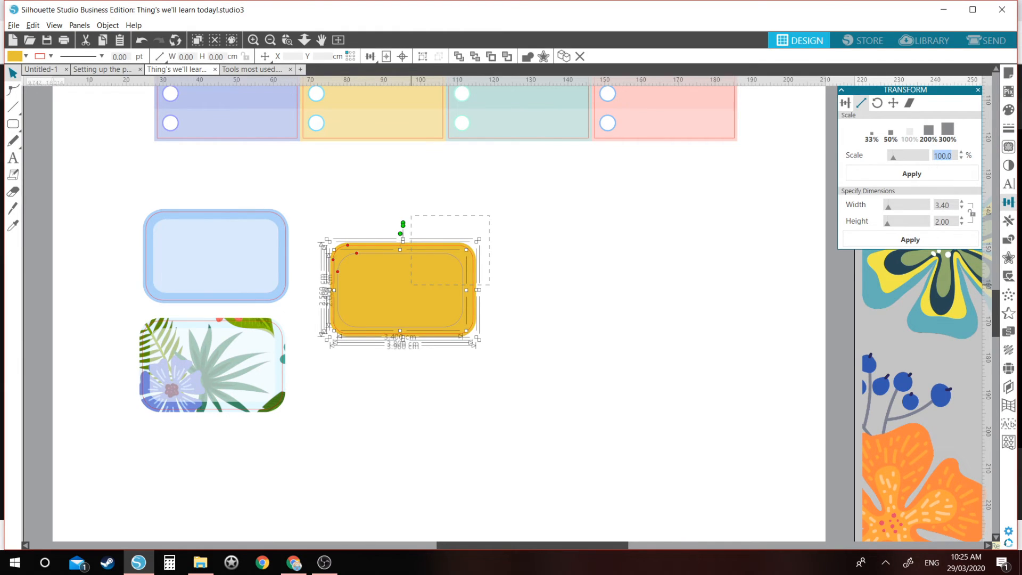
drag(411, 285, 477, 273)
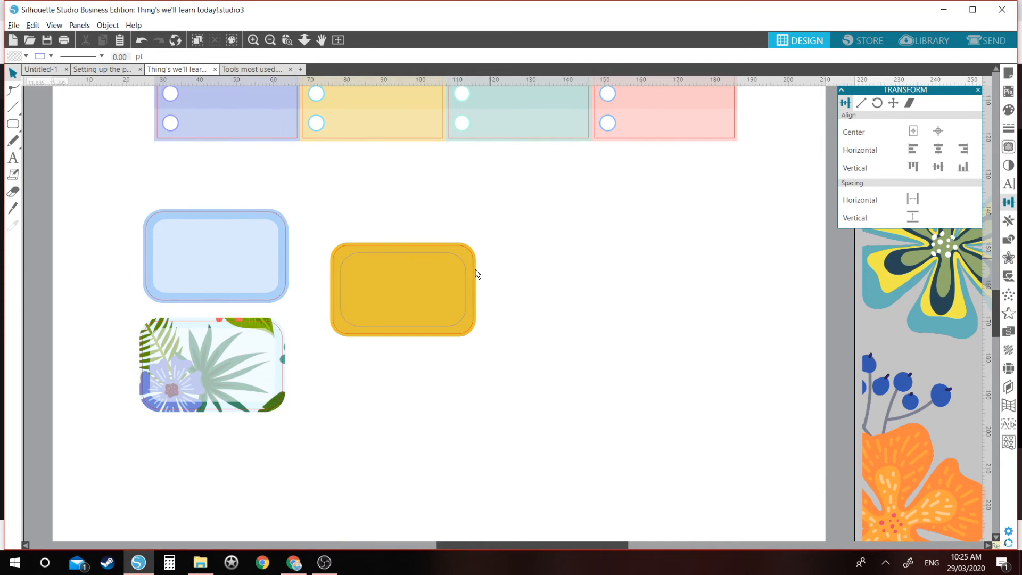
Adjust the inner rectangle's corner rounding and fill it with white at 30% transparency
click(343, 268)
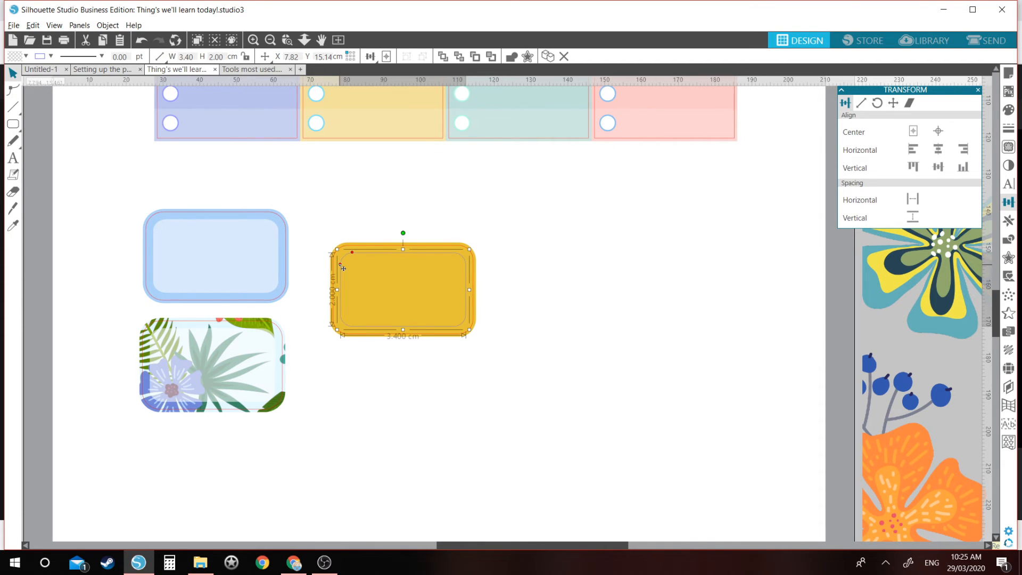
drag(343, 268, 343, 272)
click(1007, 116)
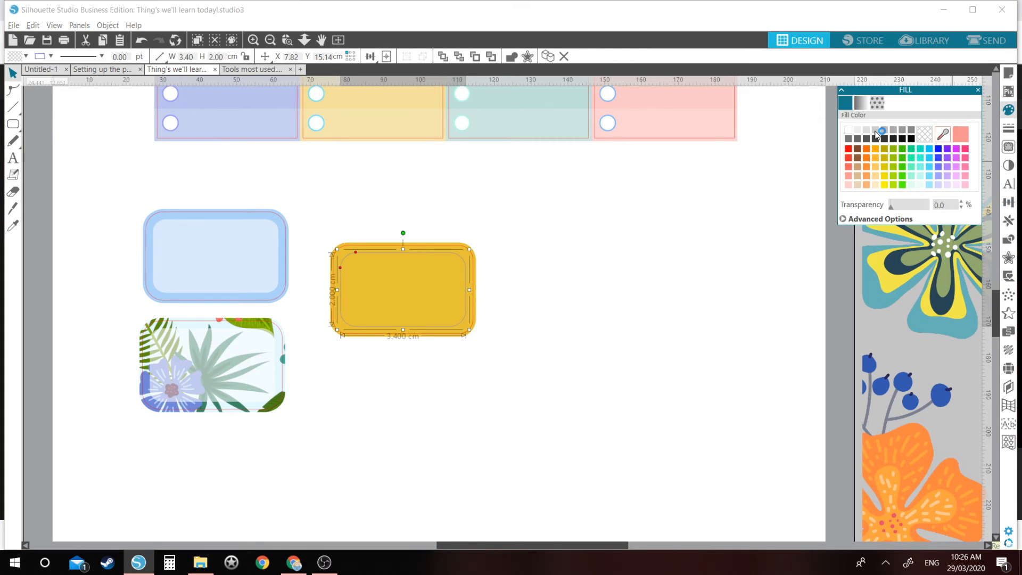
mouse_move(890, 205)
mouse_down()
mouse_move(926, 205)
mouse_move(905, 205)
mouse_up()
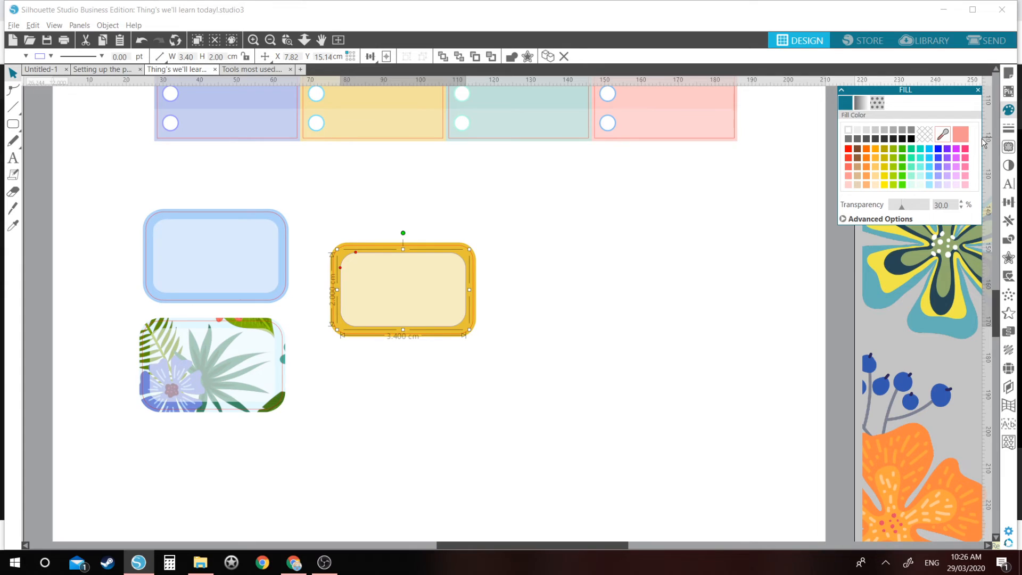
Remove the line colour from the inner white panel and fine-tune its corner rounding
click(1008, 128)
click(862, 103)
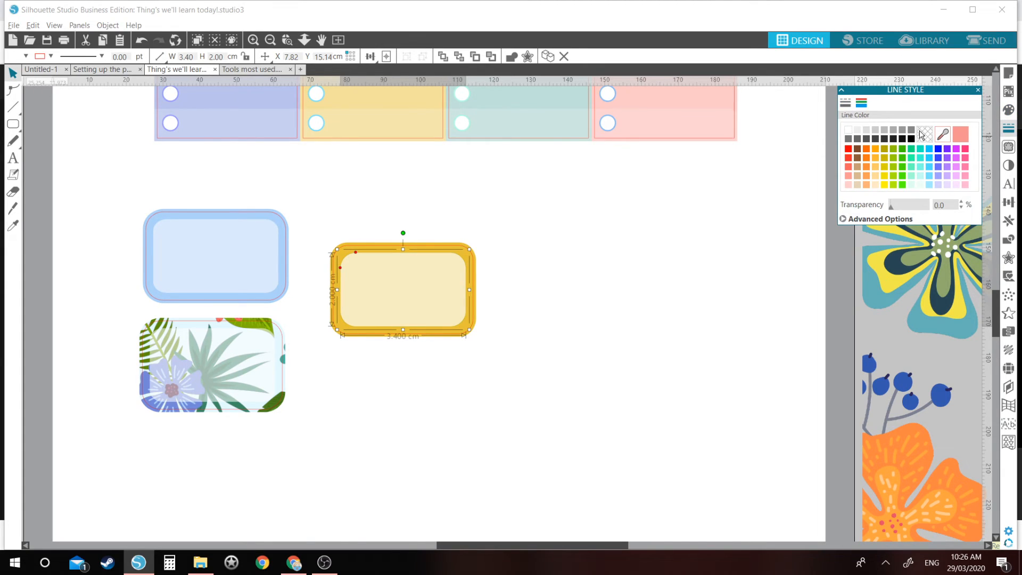
click(708, 215)
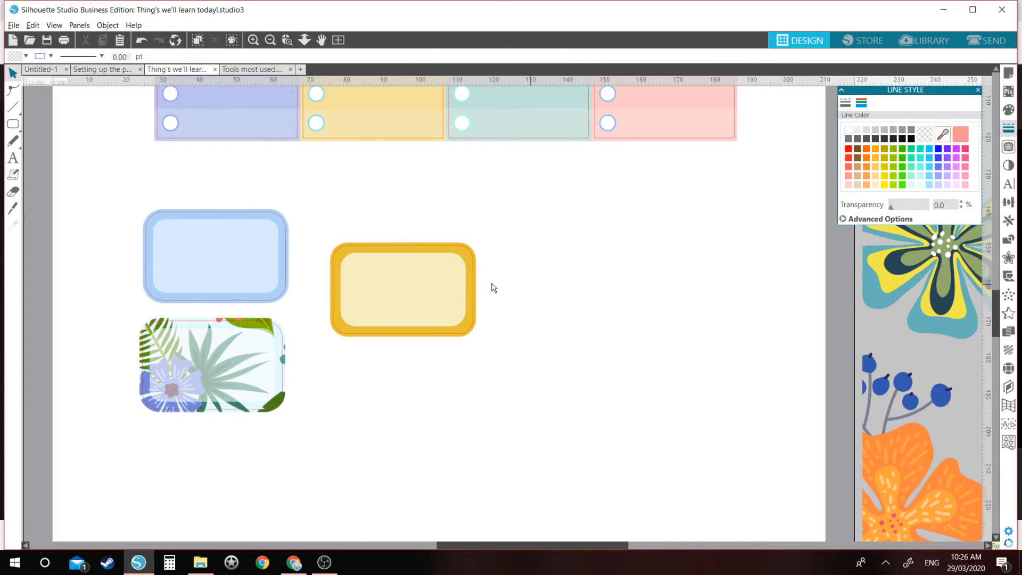
click(451, 279)
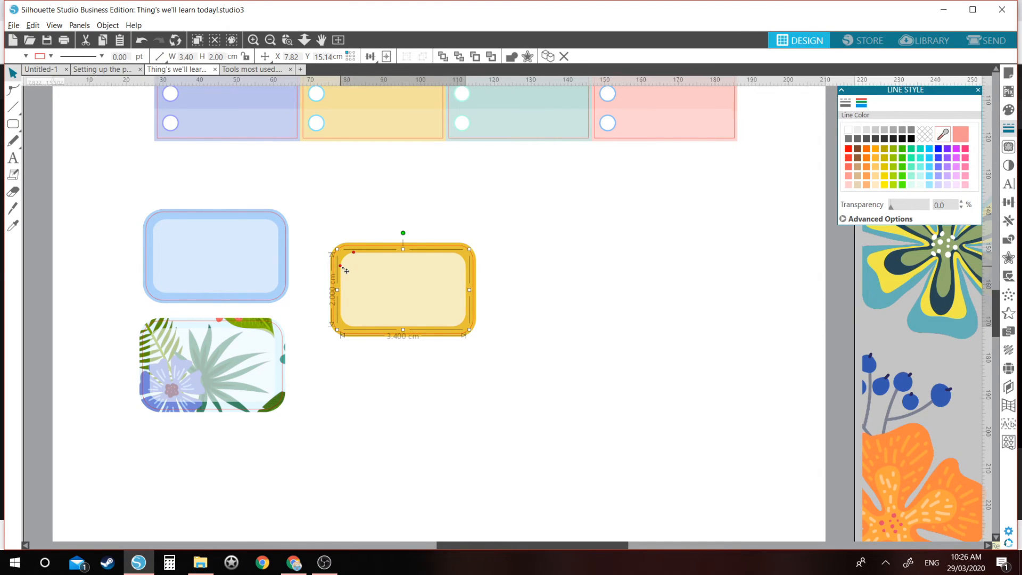
click(391, 214)
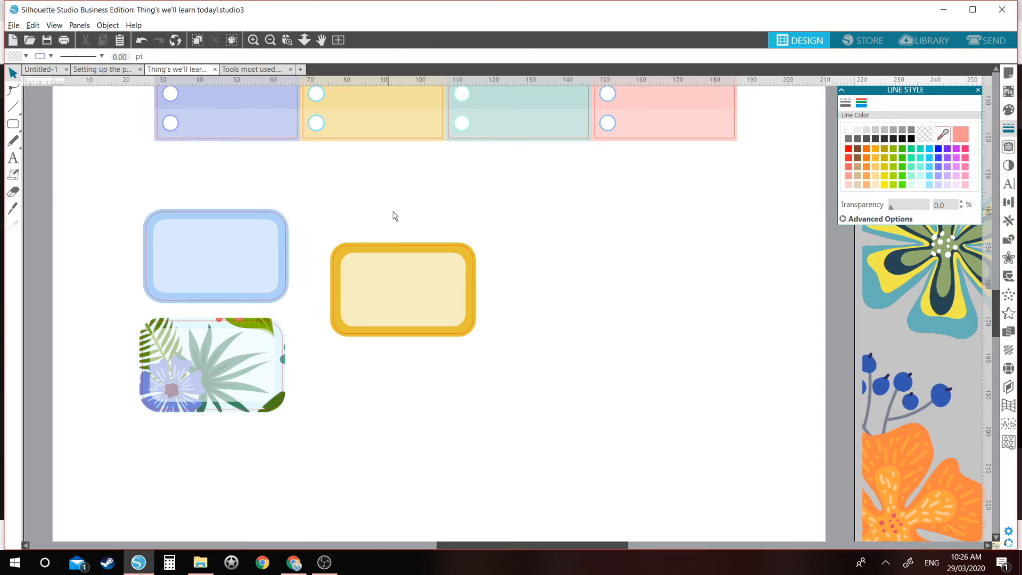
Duplicate the golden box with its cut line and inner panel twice to the right, making a row of three
click(411, 309)
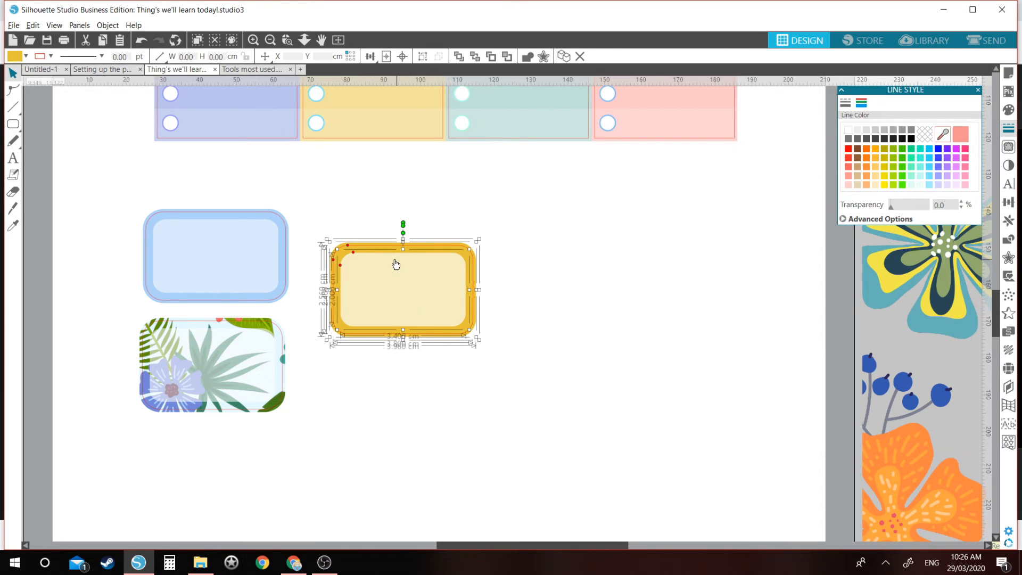
key(ctrl+d)
key(ctrl+d)
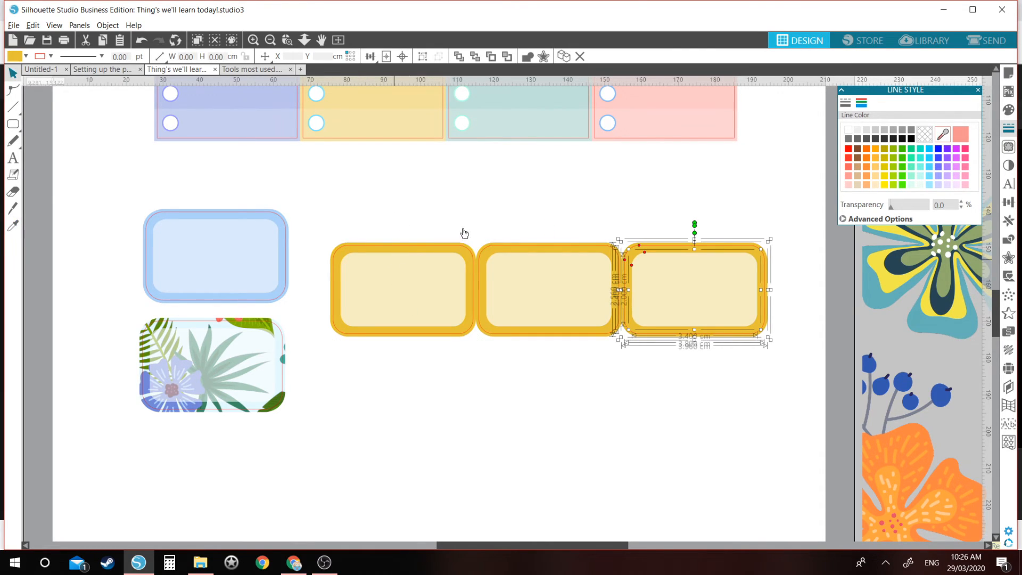
Fill the first box's border with the golden yellow sampled from the second checklist column
click(457, 238)
click(450, 248)
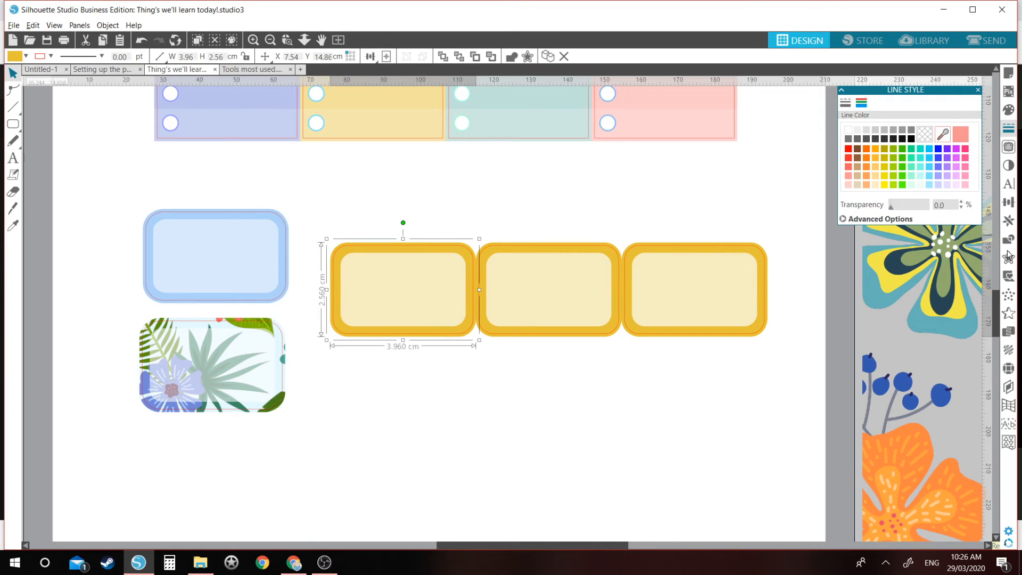
drag(996, 299, 996, 282)
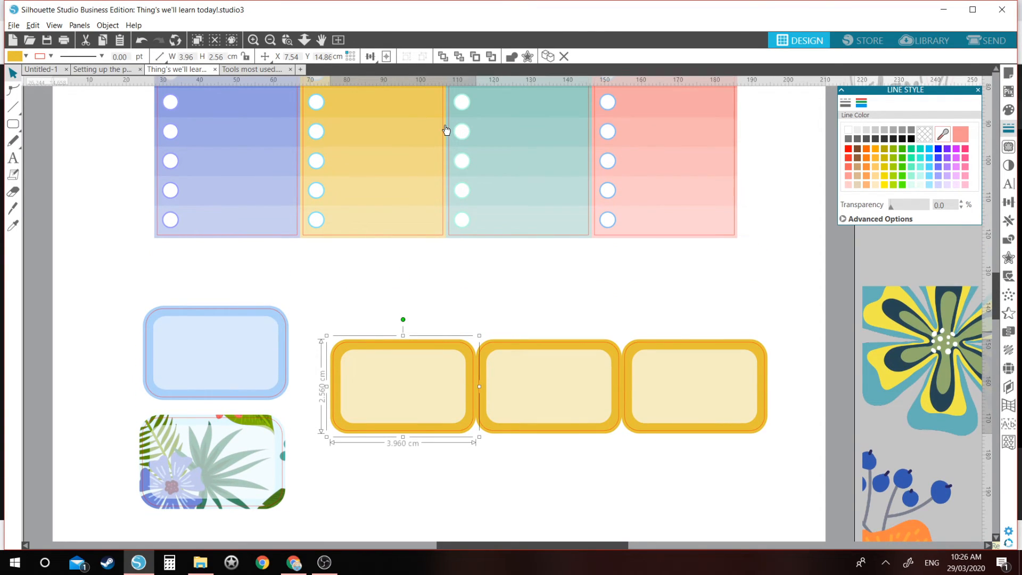
scroll(709, 207, up, 3)
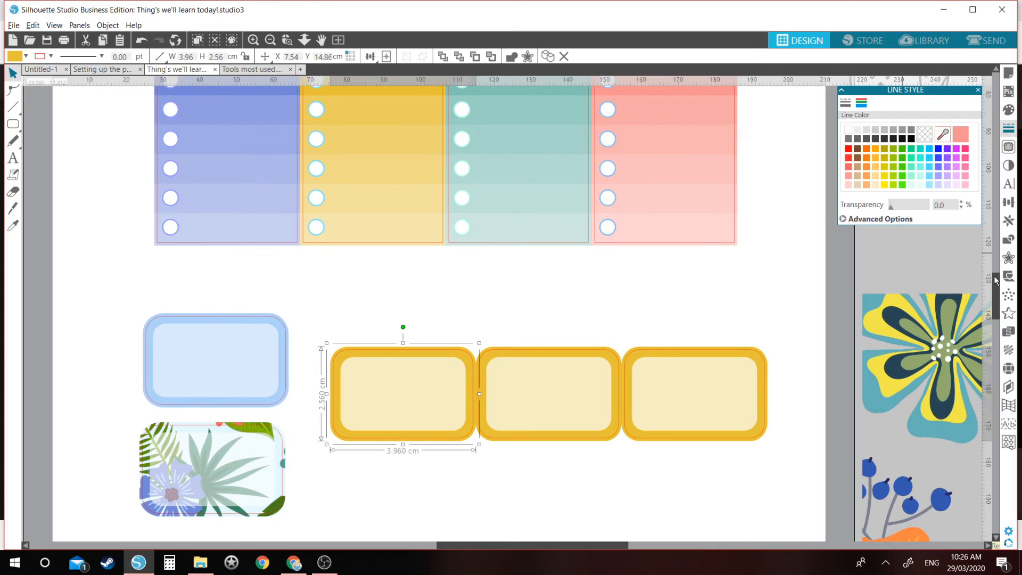
drag(995, 276, 995, 274)
key(i)
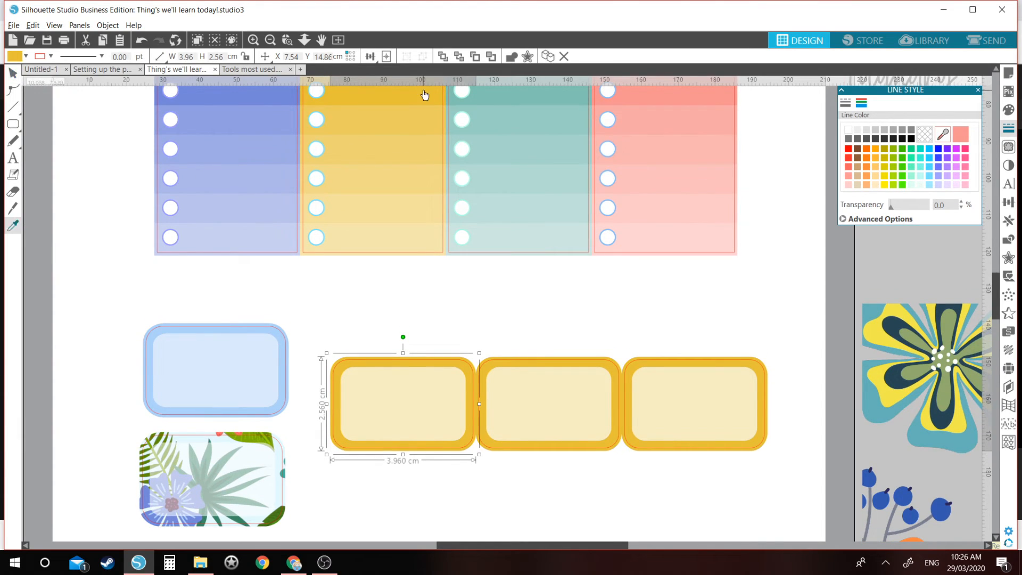
click(424, 95)
Fill the second box's border with teal from the third checklist column and the third box's with salmon pink from the fourth
click(534, 366)
key(i)
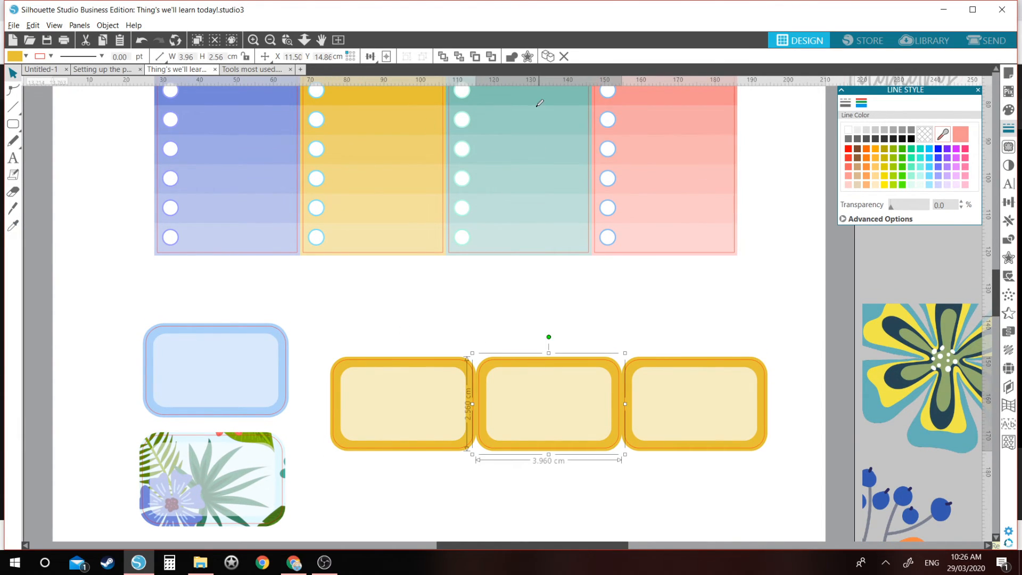
click(537, 104)
click(692, 365)
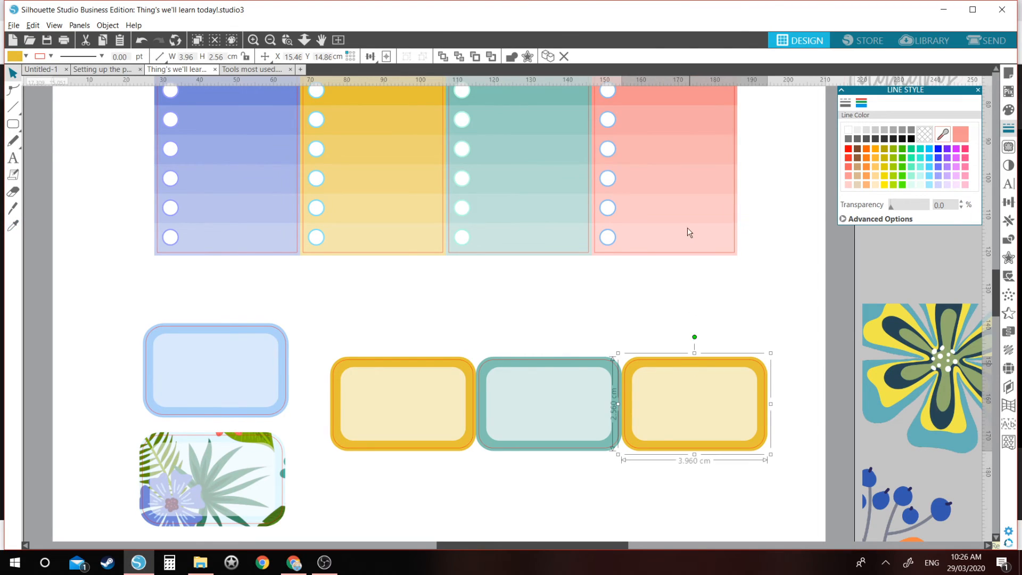
key(i)
click(675, 118)
click(652, 329)
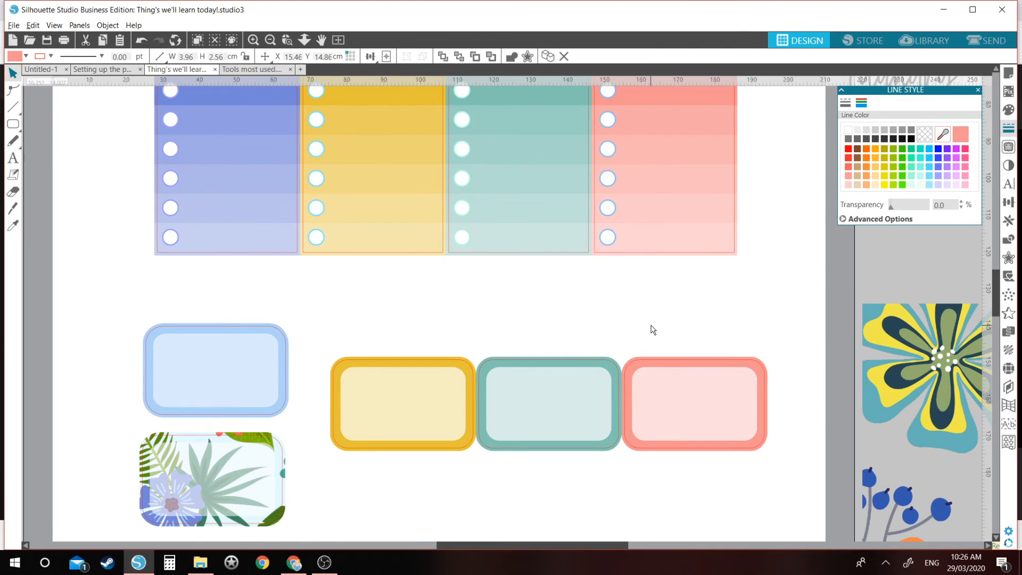
Try to fill the light blue rounded box with the blue sampled from the first checklist column, and undo it
click(258, 326)
key(i)
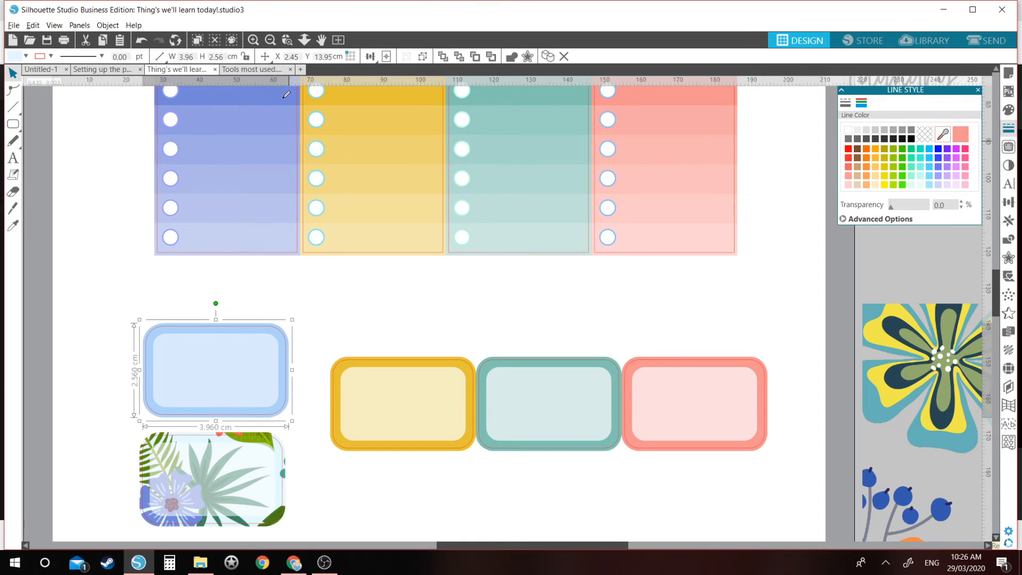
click(284, 97)
key(i)
key(ctrl+z)
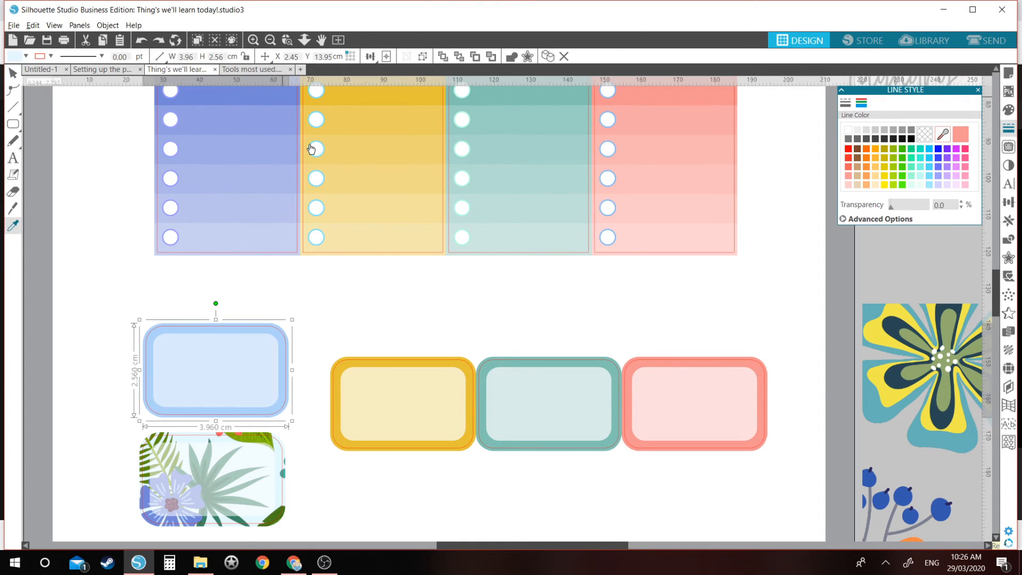
Try to fill the whole grouped light blue box with the first checklist column's blue, and undo it
key(ctrl+z)
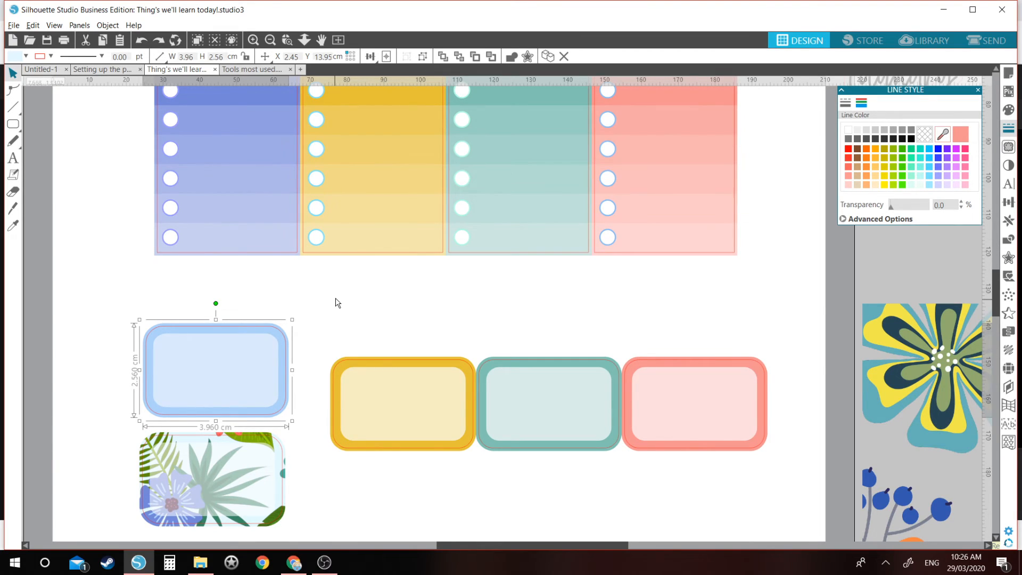
drag(298, 293, 226, 368)
key(i)
click(230, 89)
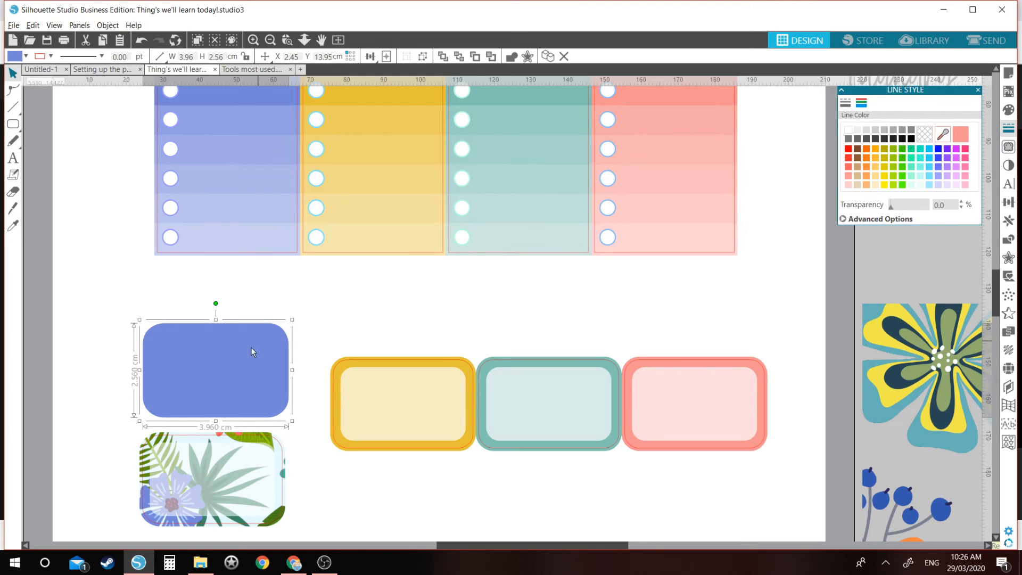
key(ctrl+z)
key(i)
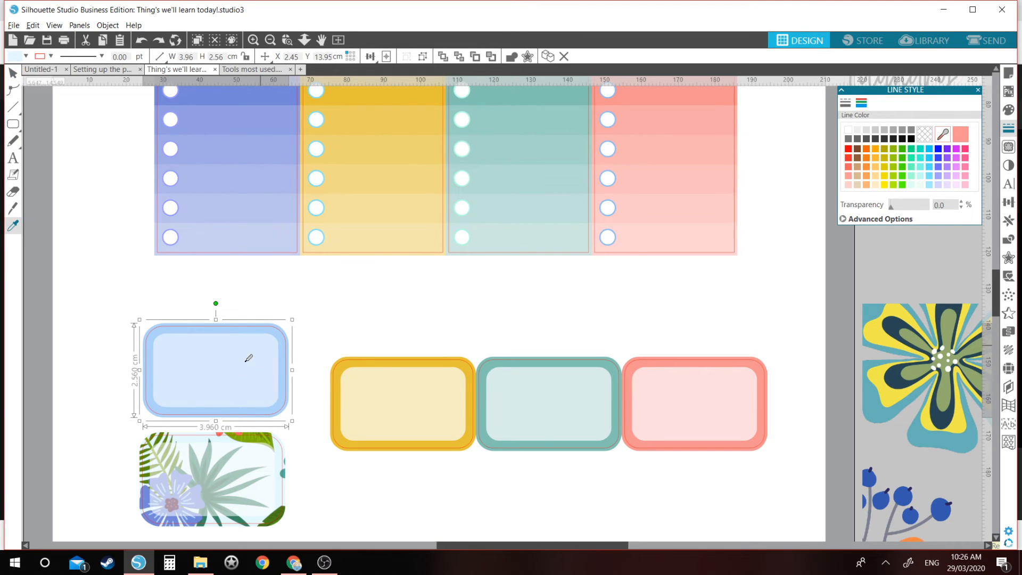
Ungroup the light blue rounded box and fill only its outer shape with the darkest blue of the first checklist column
key(ctrl+shift+g)
key(v)
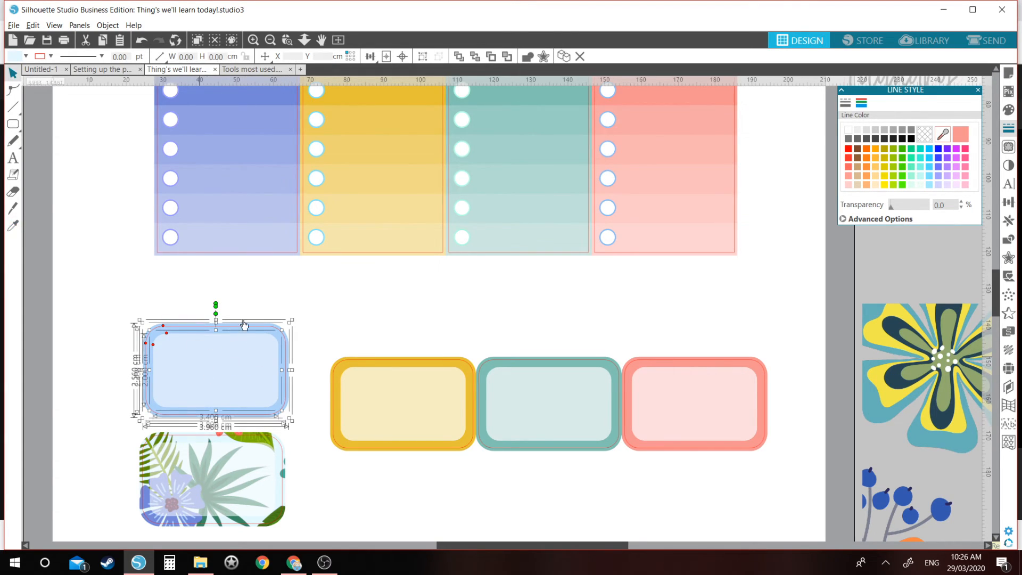
click(247, 321)
click(247, 324)
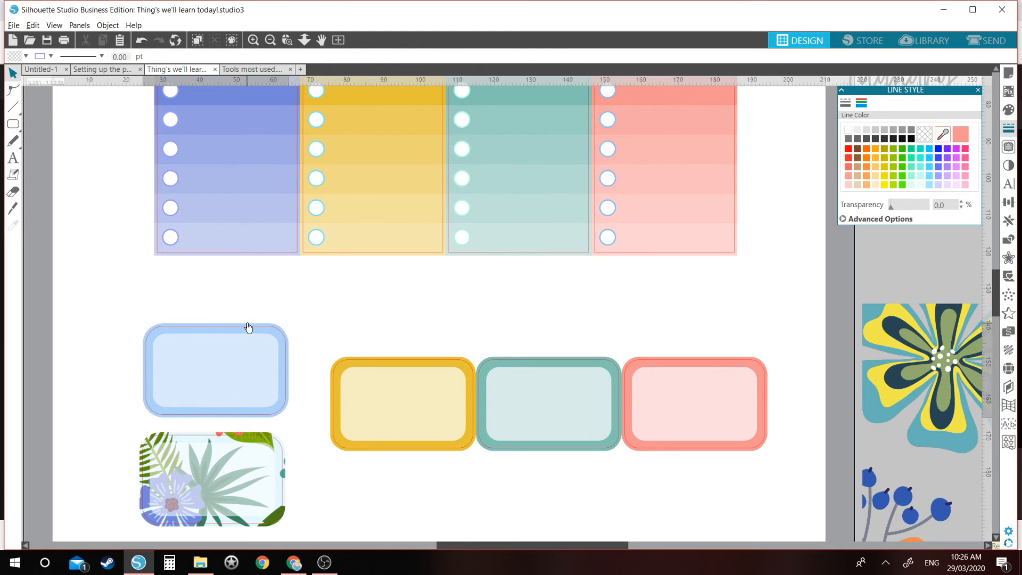
key(i)
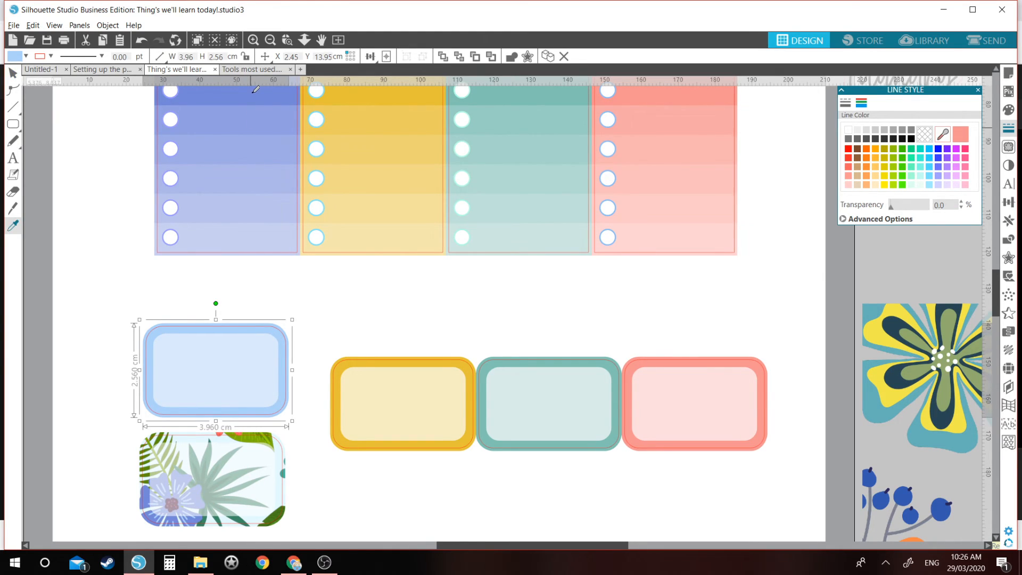
click(254, 95)
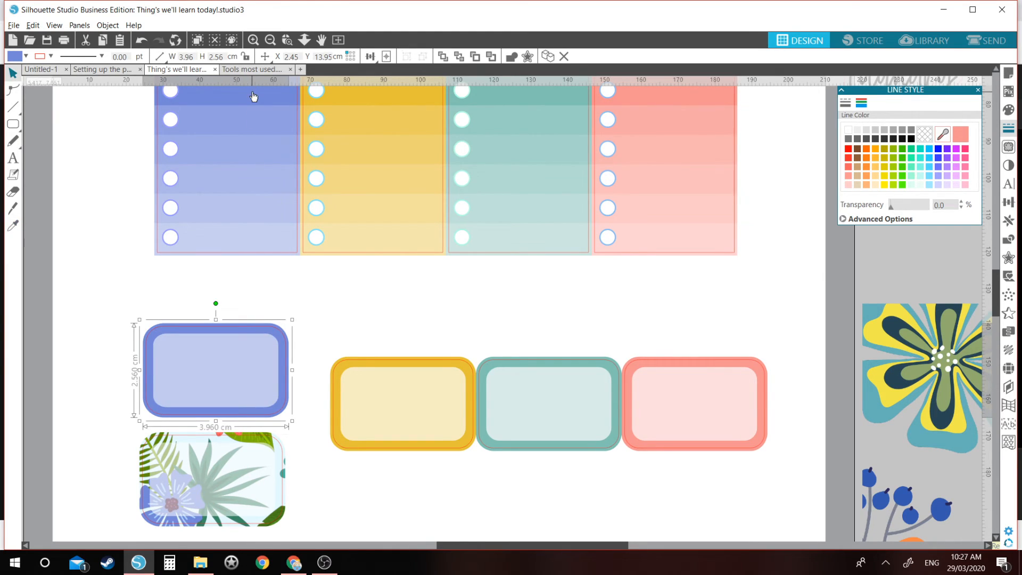
Remove the large floral pattern image from beside the page
click(141, 298)
drag(504, 548, 634, 556)
click(648, 339)
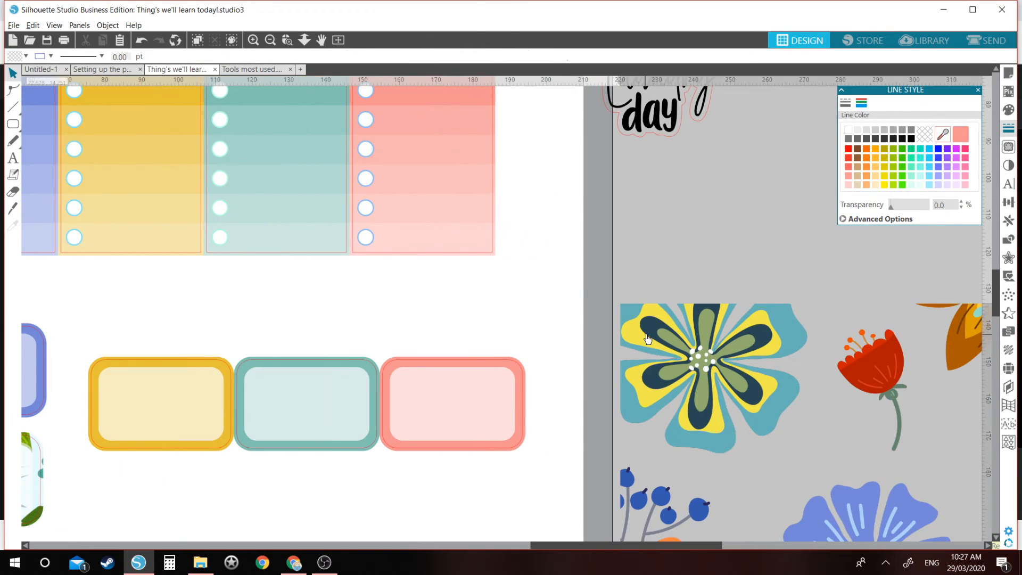
Switch to the "Stuff for live stream!" folder in File Explorer and move its window above the row of three boxes
key(alt+Tab)
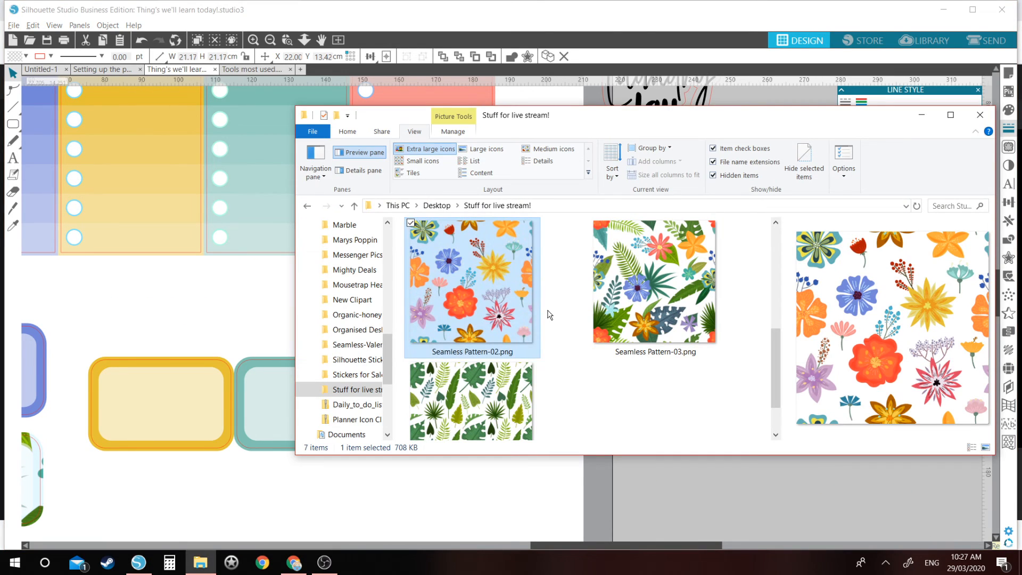
scroll(586, 330, down, 3)
scroll(611, 342, up, 5)
scroll(612, 346, down, 3)
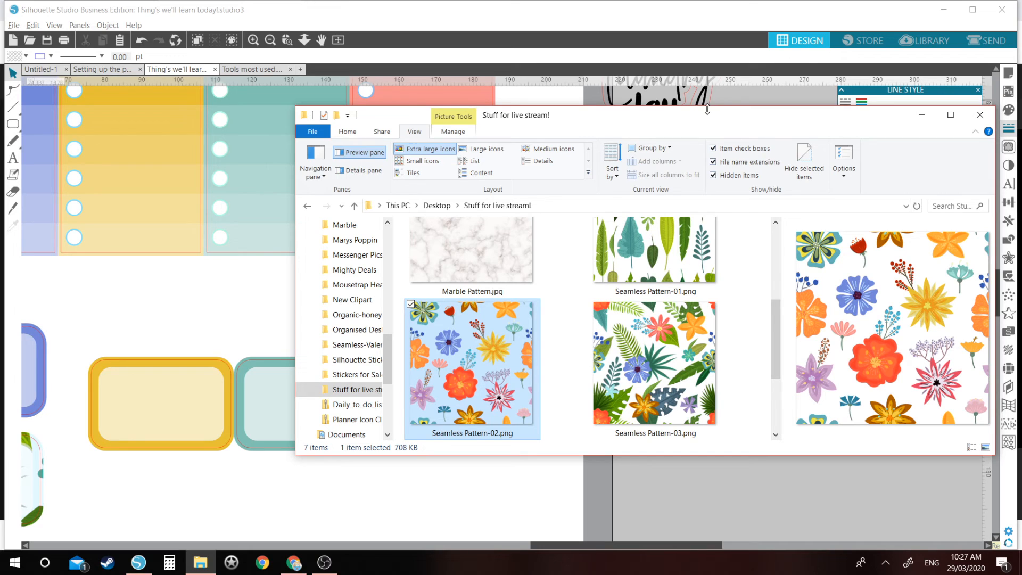
drag(707, 122, 710, 28)
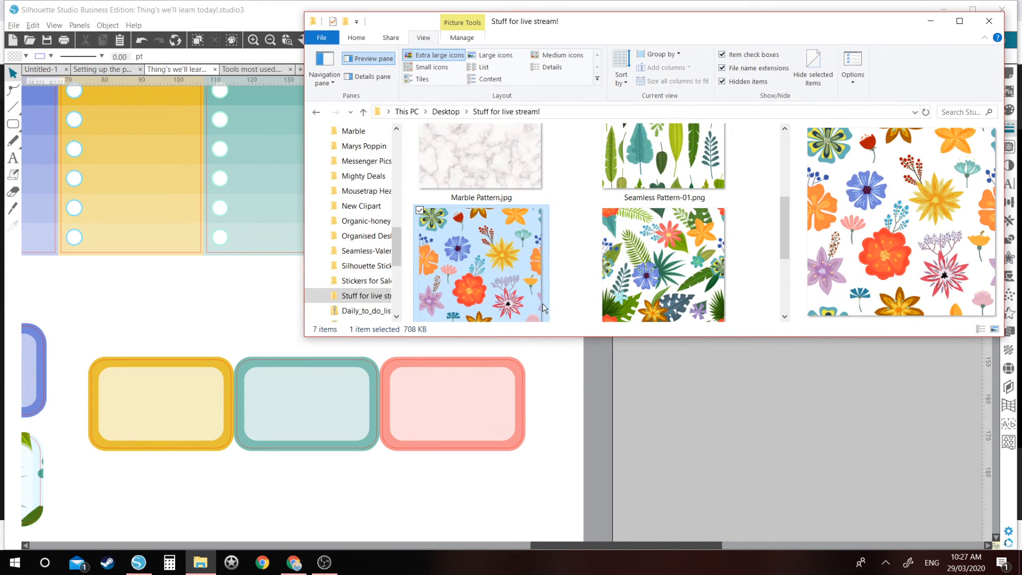
scroll(593, 256, down, 3)
scroll(593, 256, up, 6)
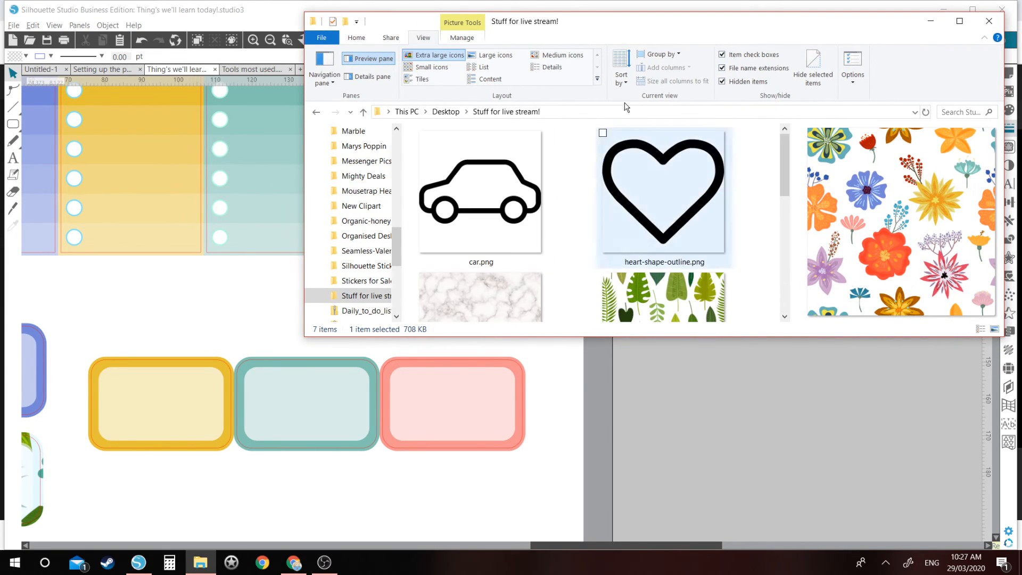
drag(634, 16, 564, 17)
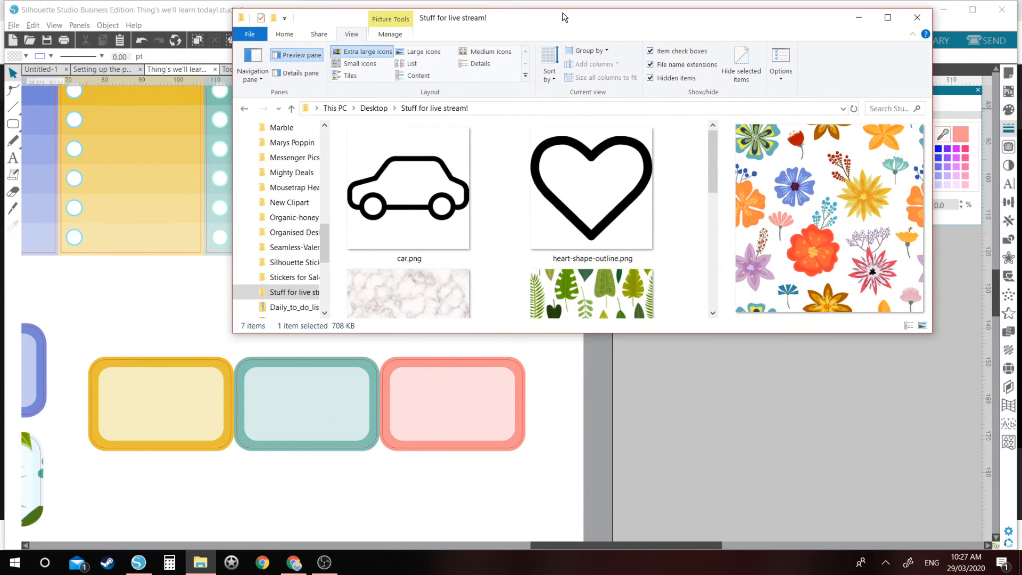
Fill the border of the salmon pink box with Seamless Pattern-03.png from the folder
scroll(567, 244, down, 5)
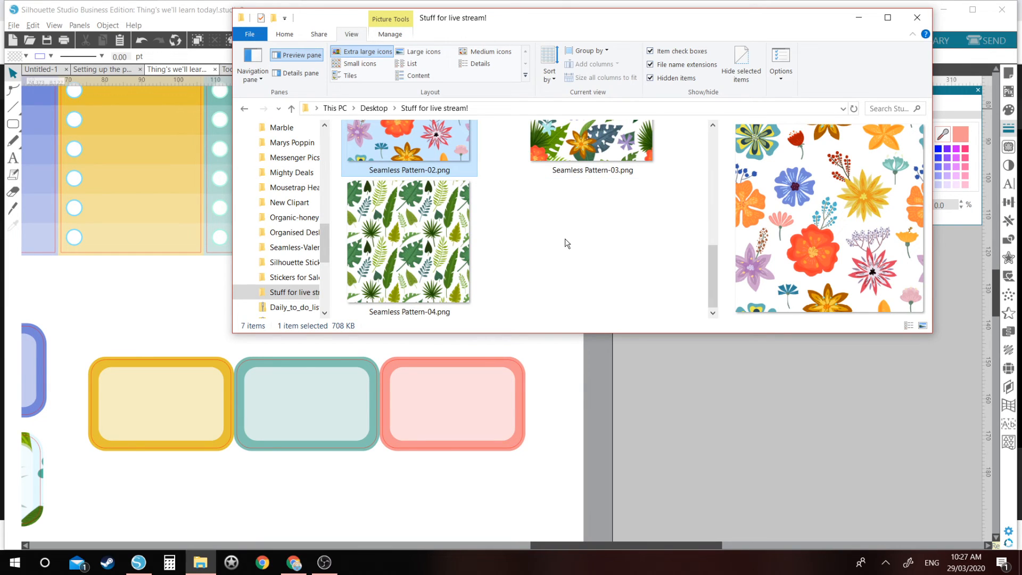
scroll(567, 243, up, 2)
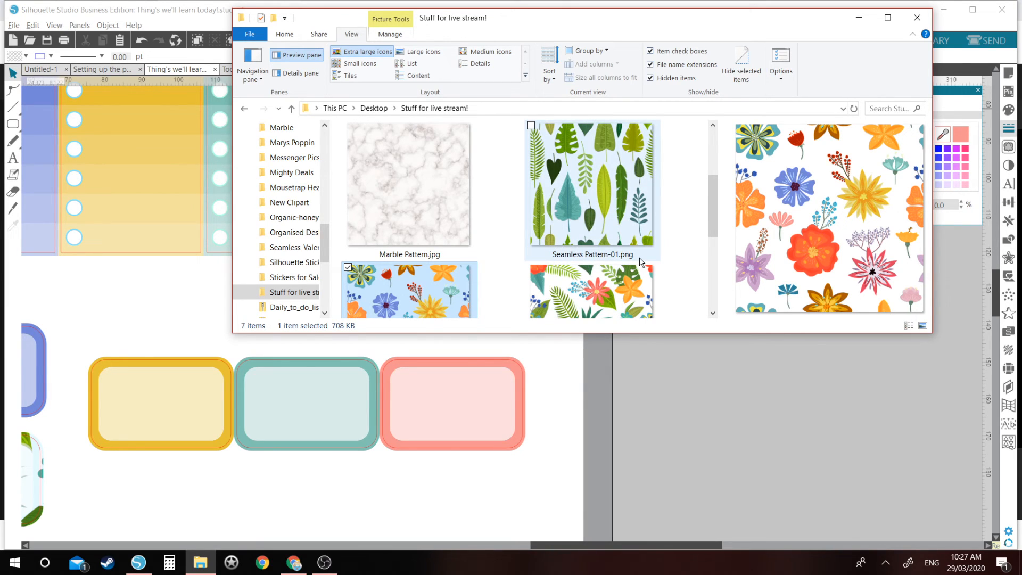
click(675, 243)
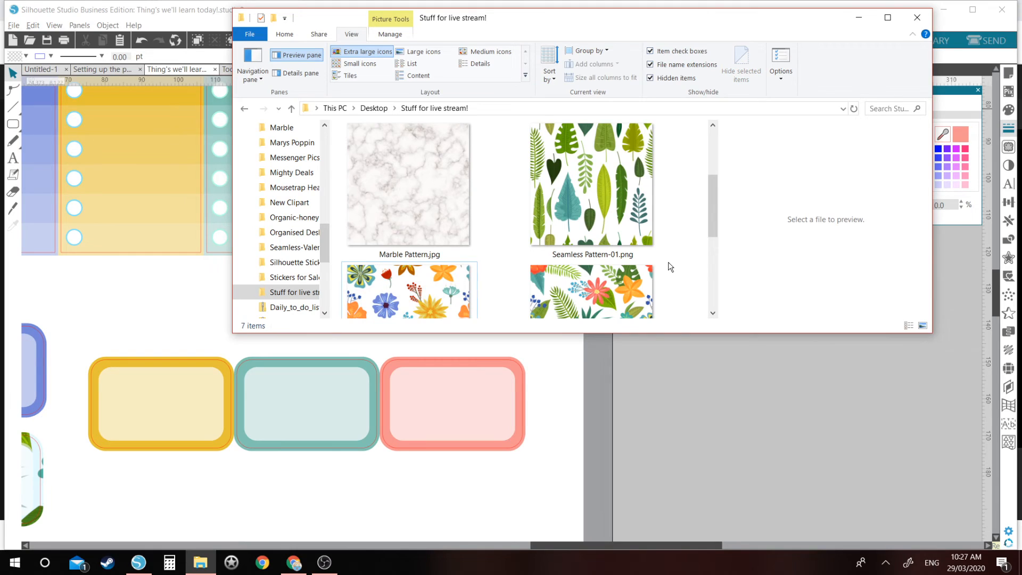
scroll(668, 264, down, 2)
click(633, 236)
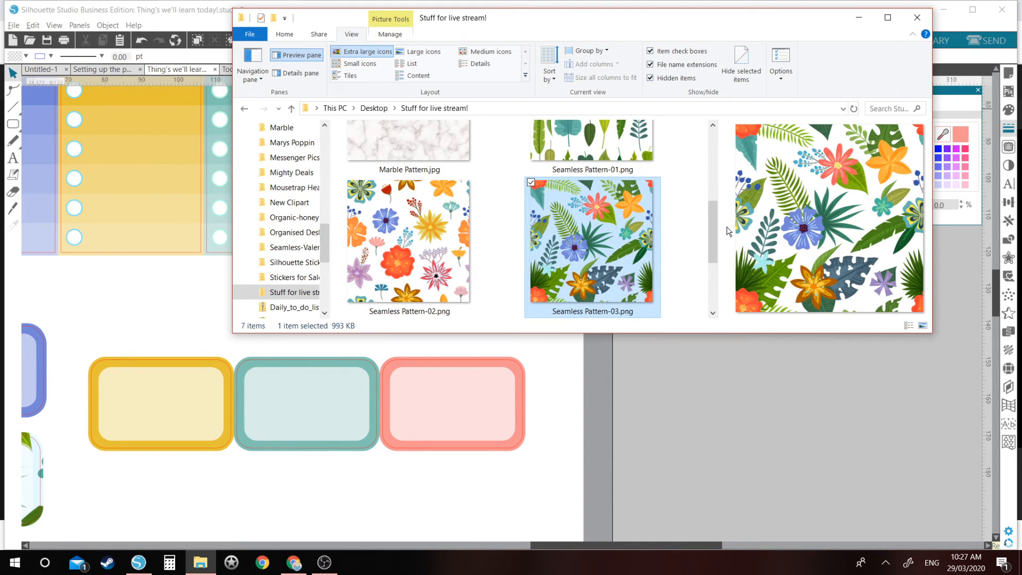
drag(639, 245, 507, 360)
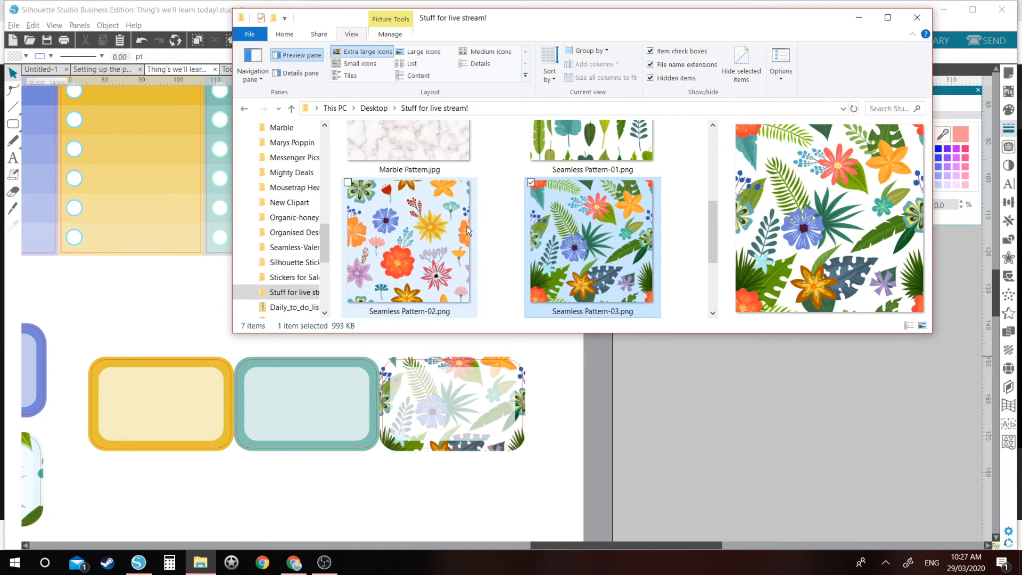
Fill the teal box's border with Seamless Pattern-02.png and the golden box's with Seamless Pattern-01.png, and minimize the folder window
drag(468, 230, 344, 359)
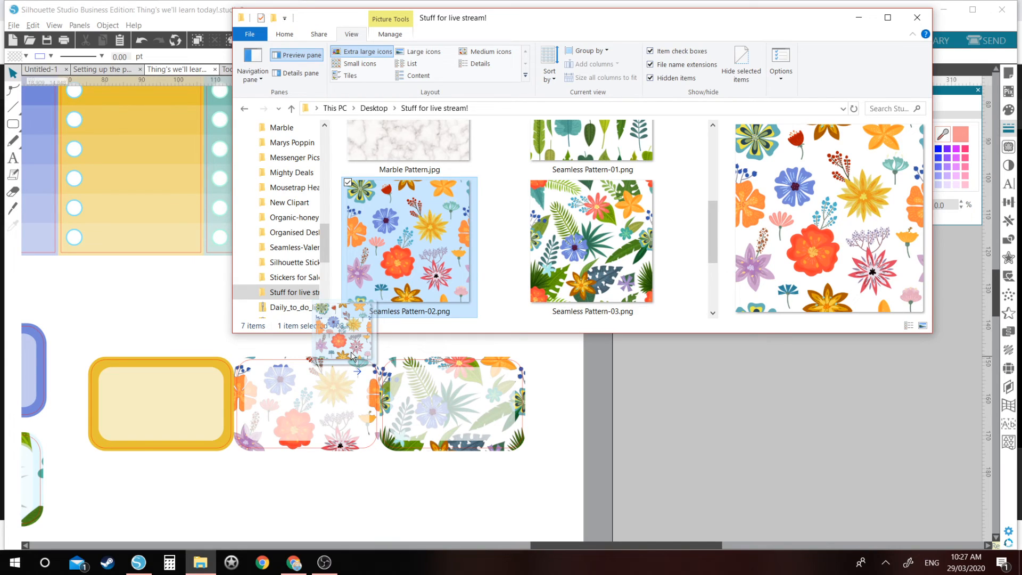
drag(351, 356, 351, 355)
drag(590, 141, 212, 362)
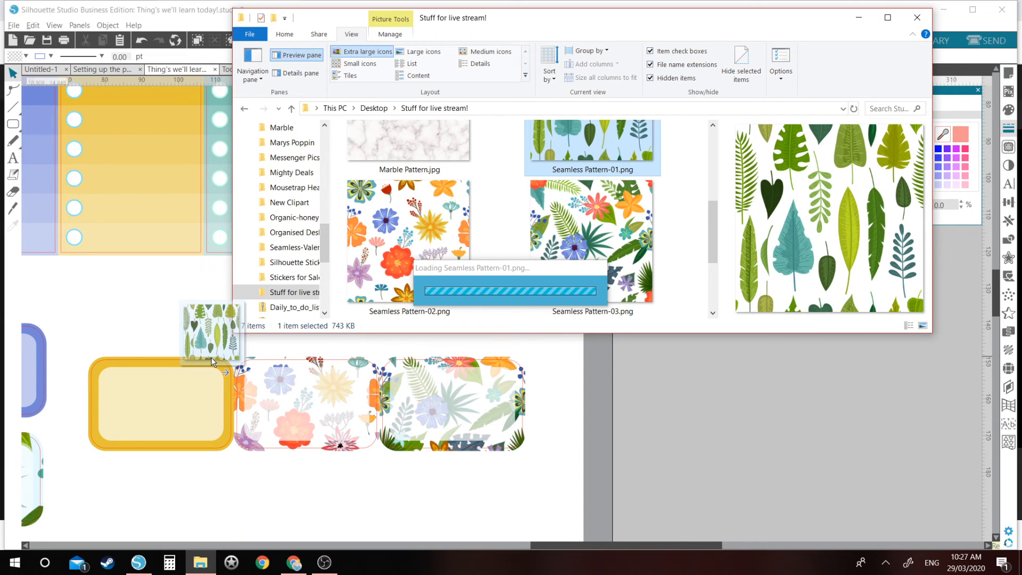
click(854, 20)
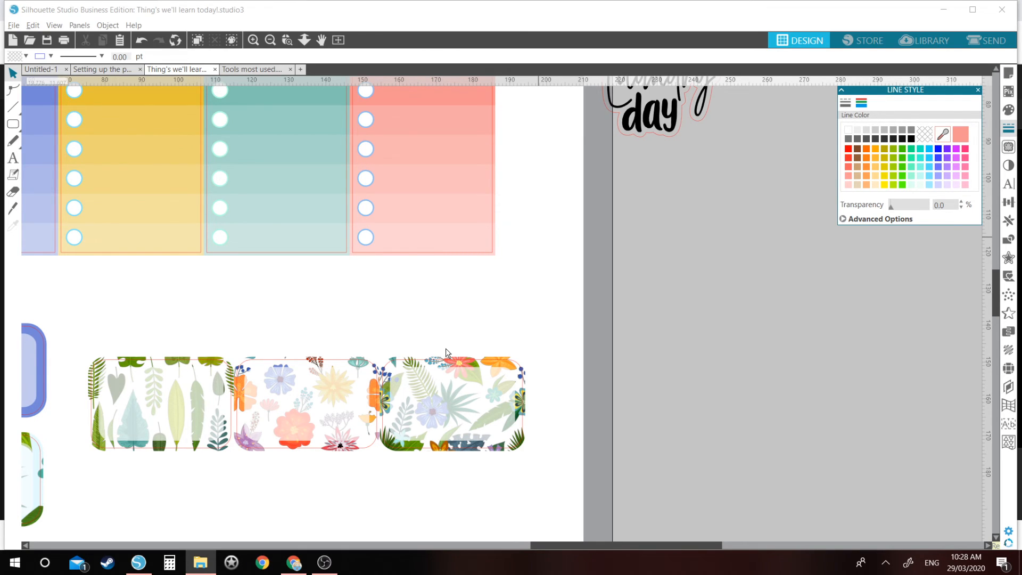
Adjust the third box's fill pattern to an angle of 150° and a scale of 295%, and turn on Pan Pattern
click(445, 352)
click(1008, 110)
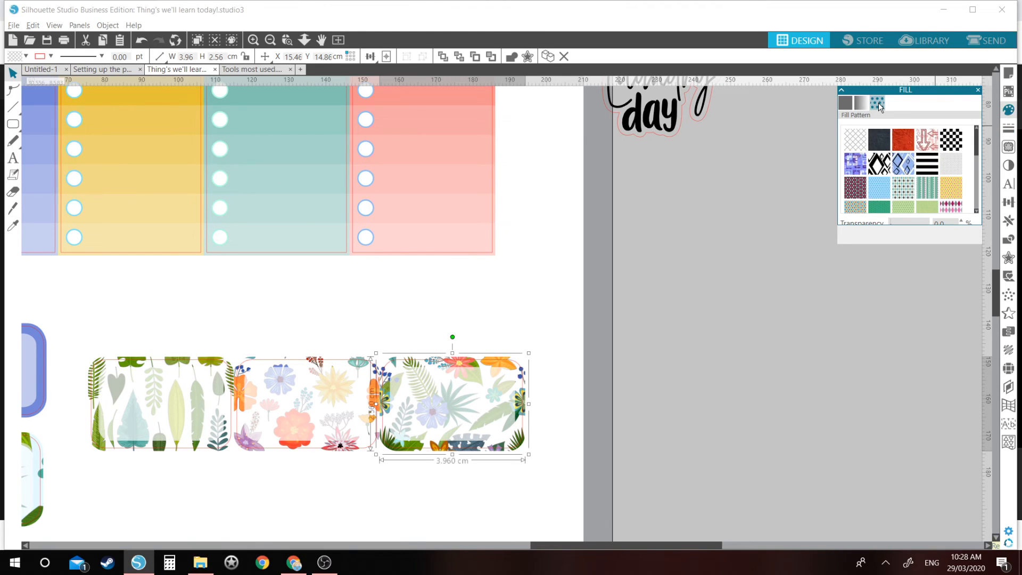
scroll(977, 142, down, 5)
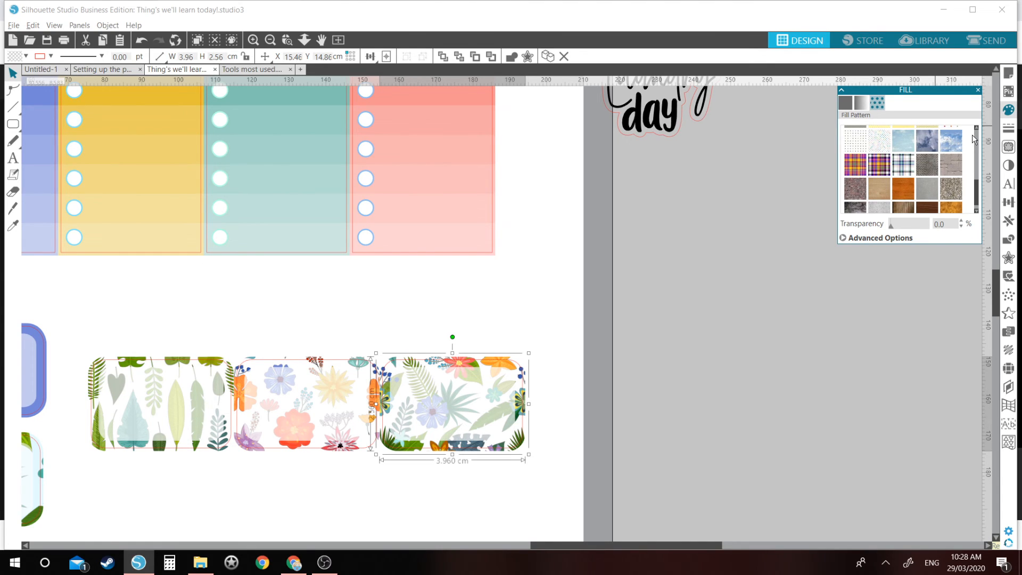
click(1010, 110)
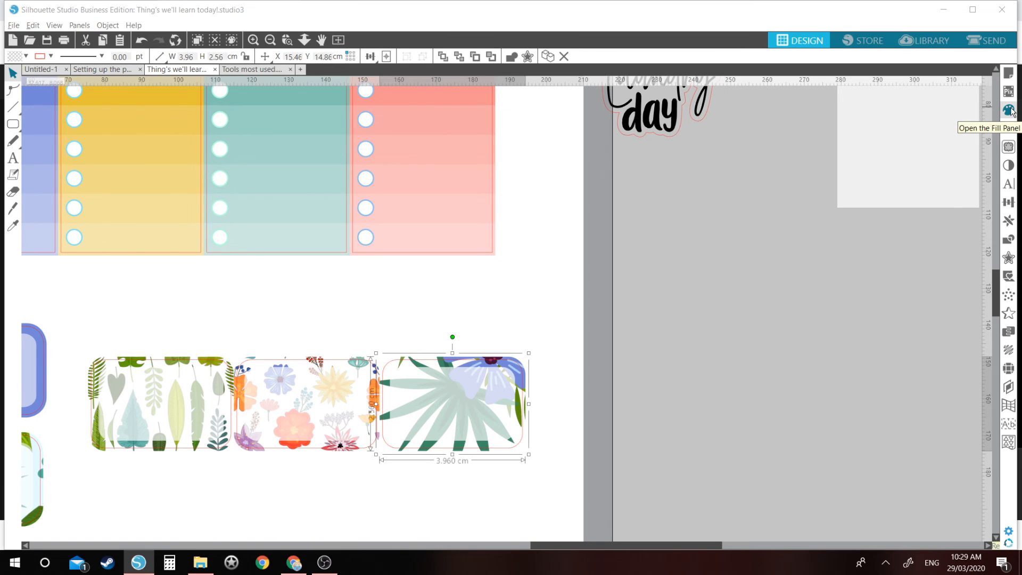
click(1010, 111)
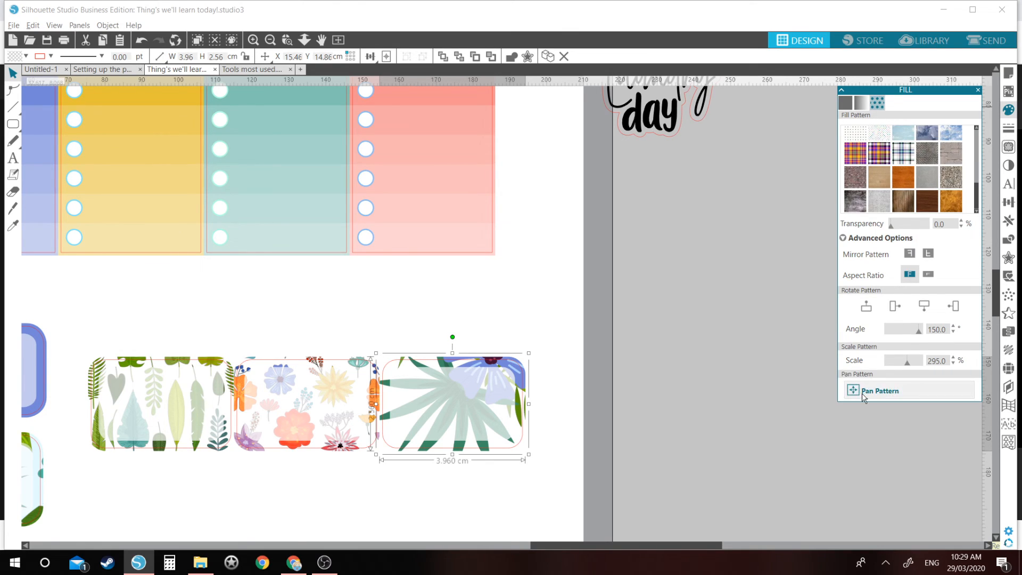
click(862, 394)
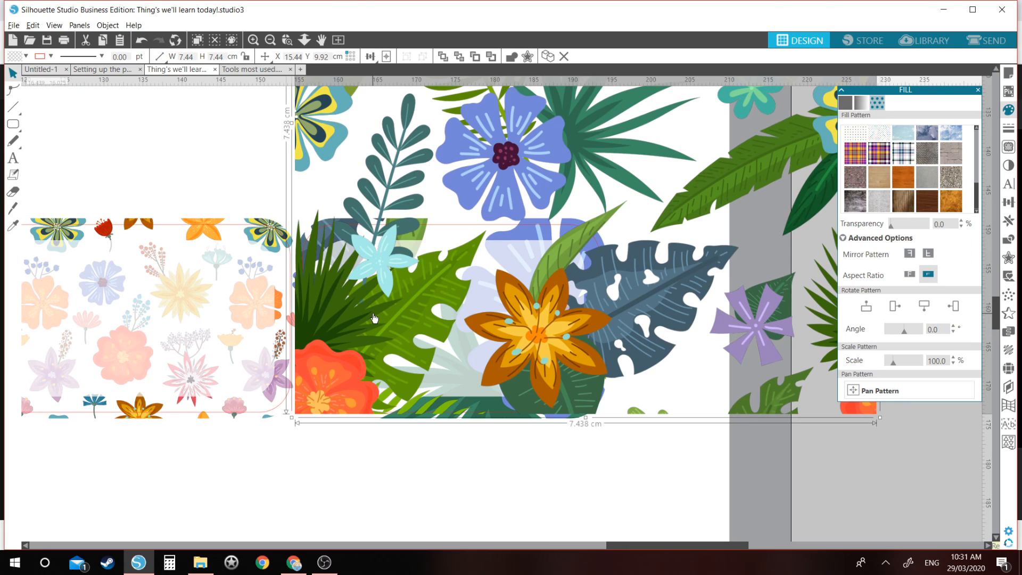
Position the square of floral pattern over the third box and crop it to the box's outer shape
drag(375, 318, 525, 334)
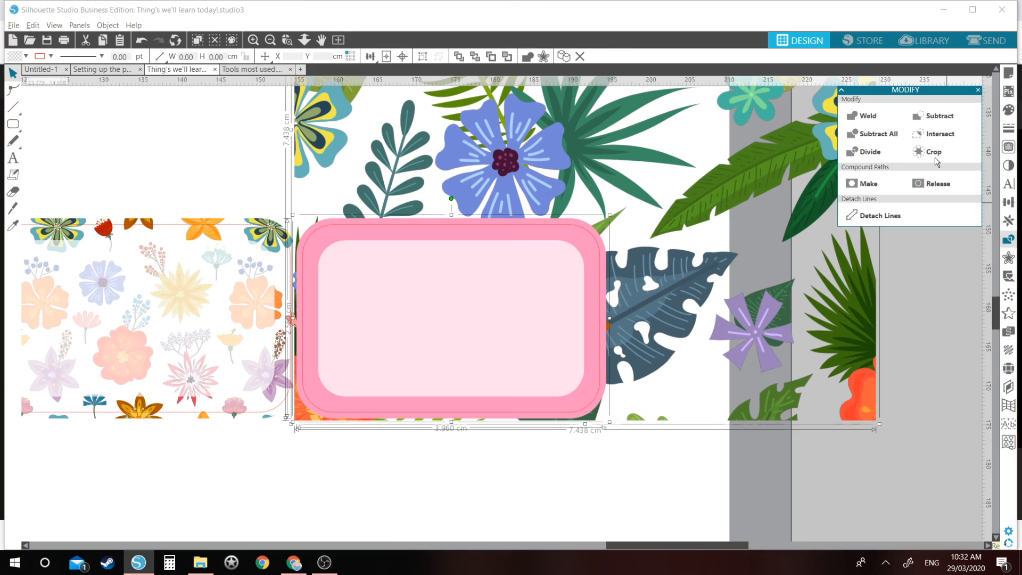
click(935, 157)
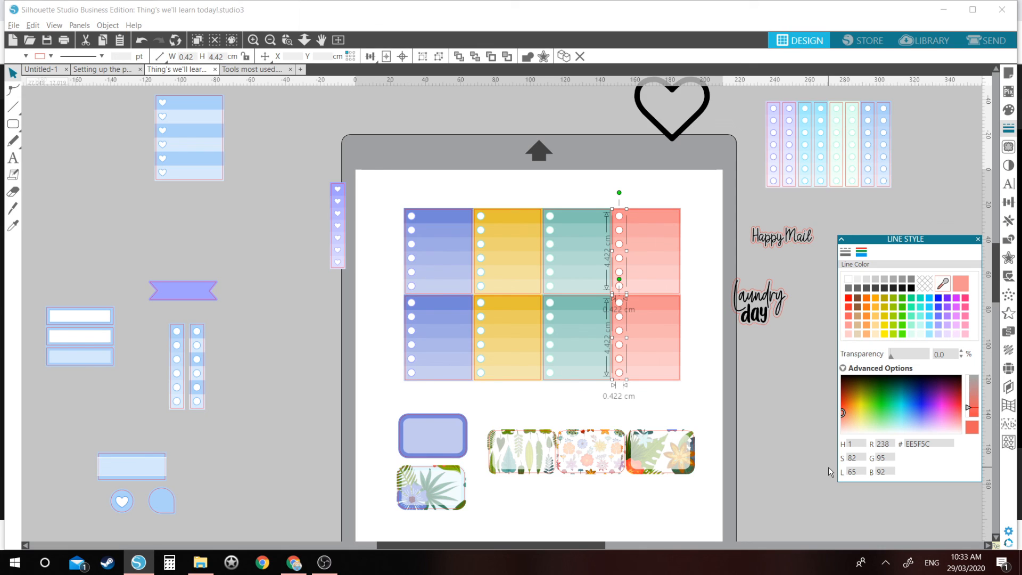
click(752, 434)
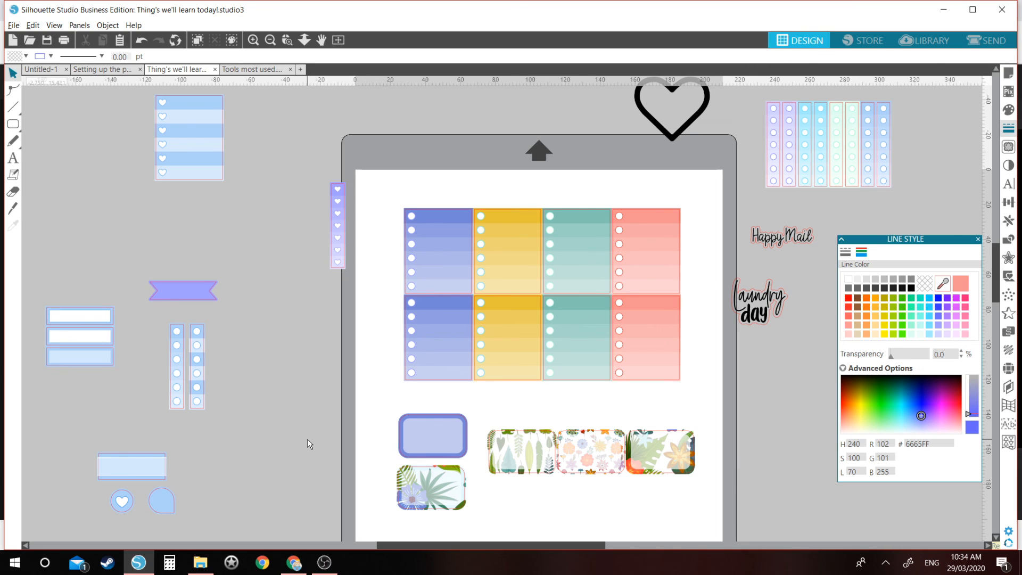
Switch to the YouTube Studio live stream dashboard in the browser and check the live chat
click(291, 568)
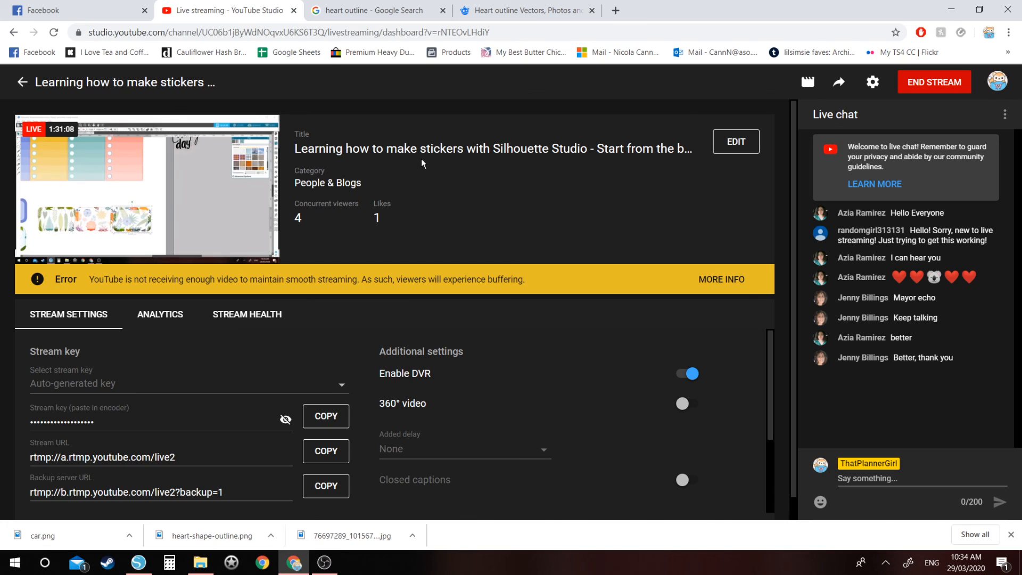
key(alt+Tab)
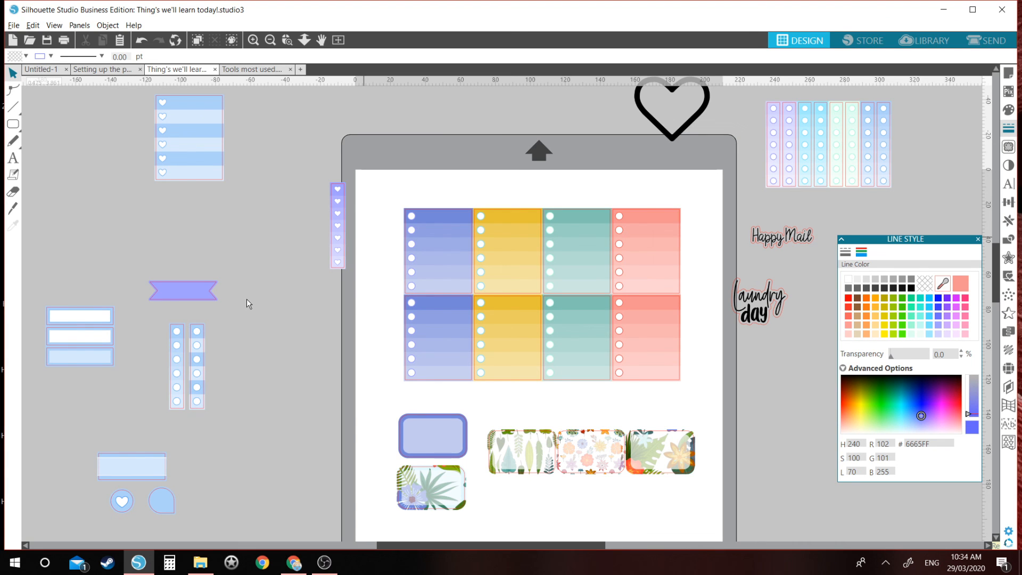
key(alt+Tab)
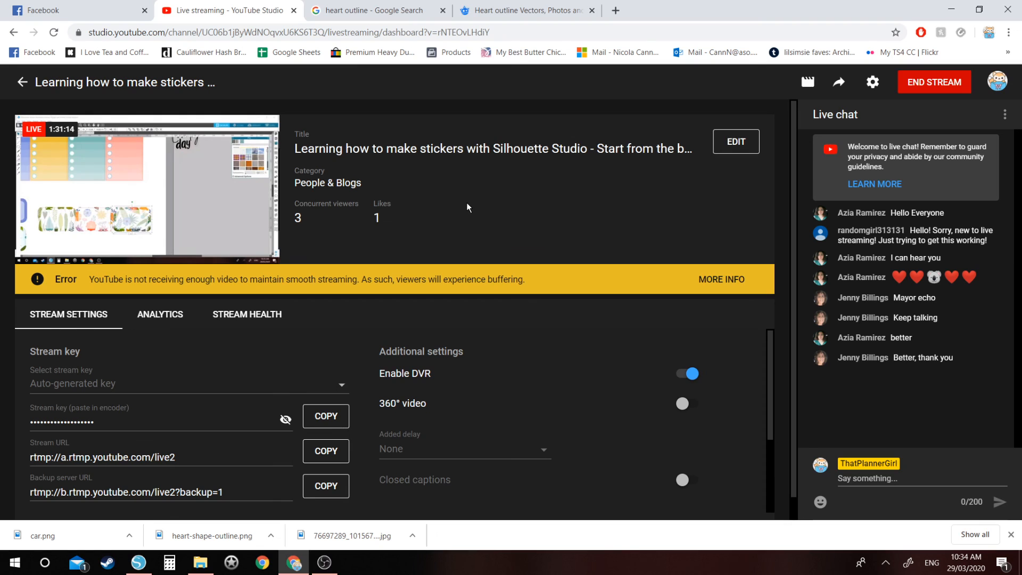